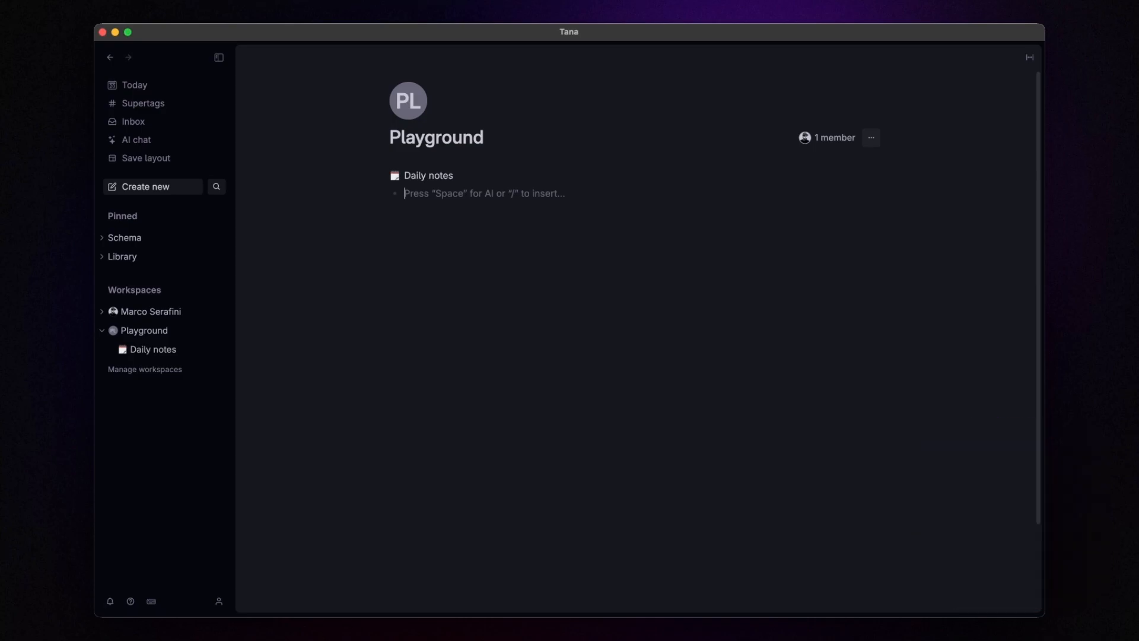
Step: Open the Playground workspace's schema, add an "account" node and convert it to a supertag
click(872, 138)
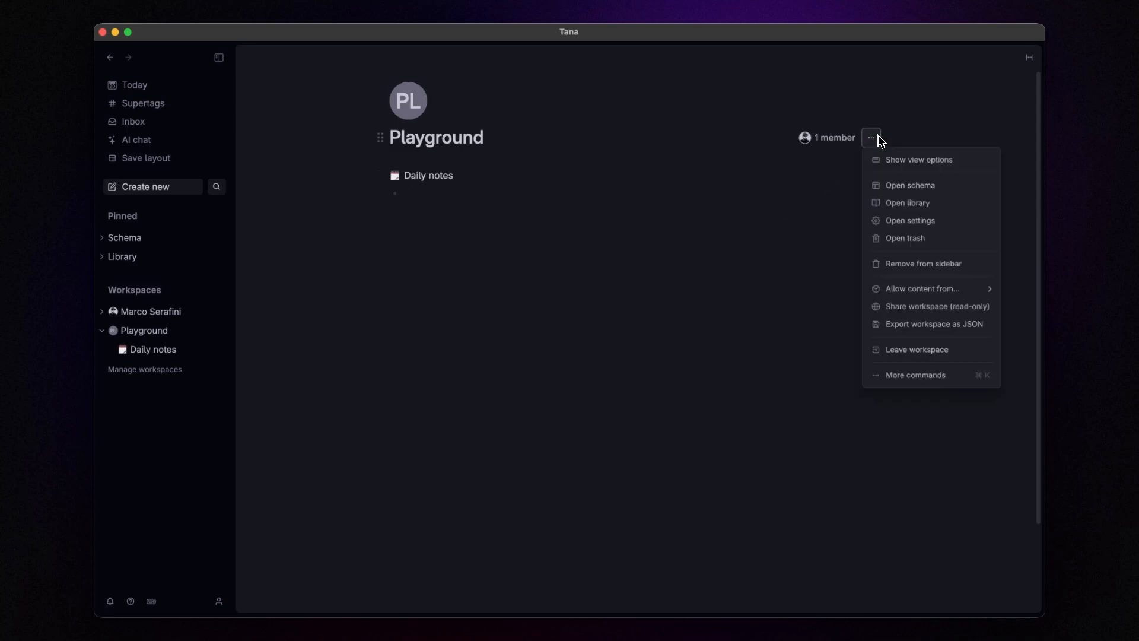
click(920, 186)
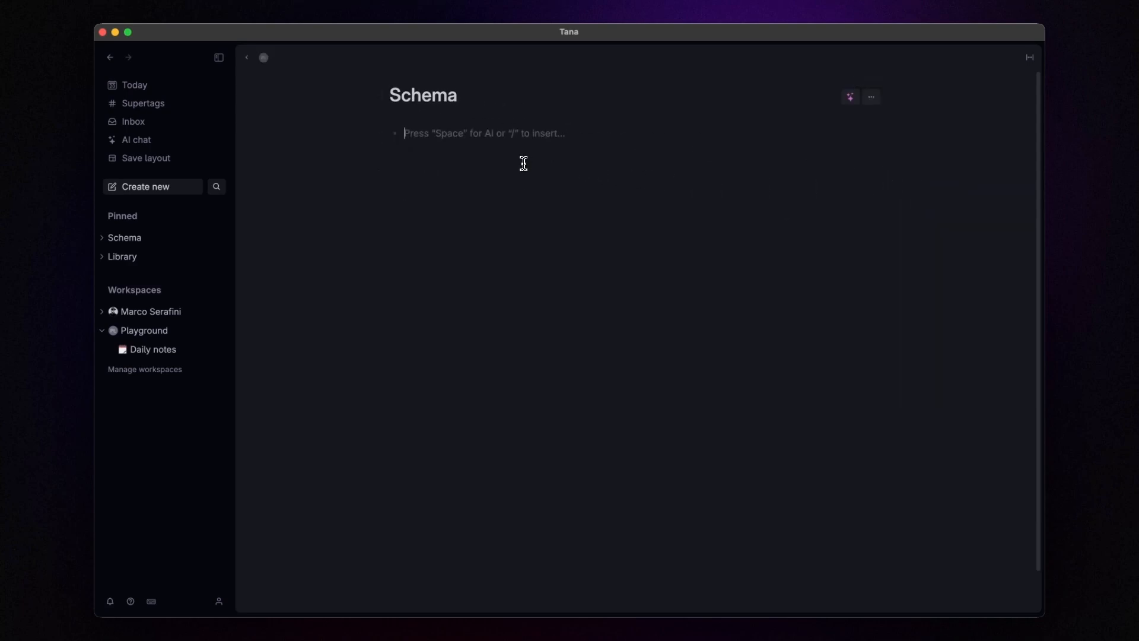
text(account)
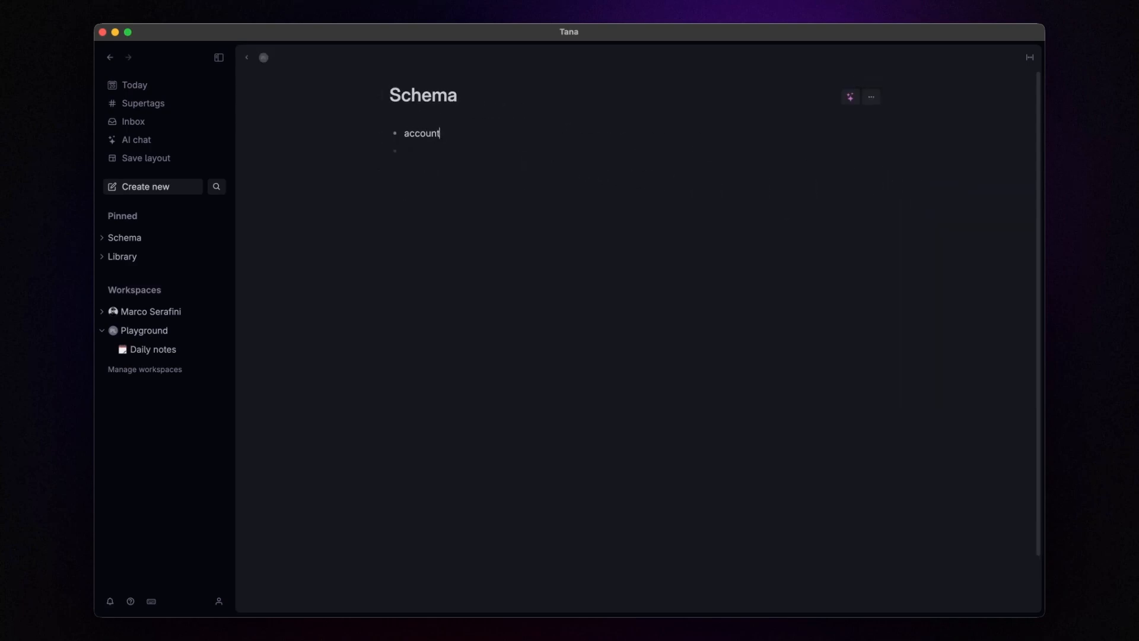
key(super+k)
text(super)
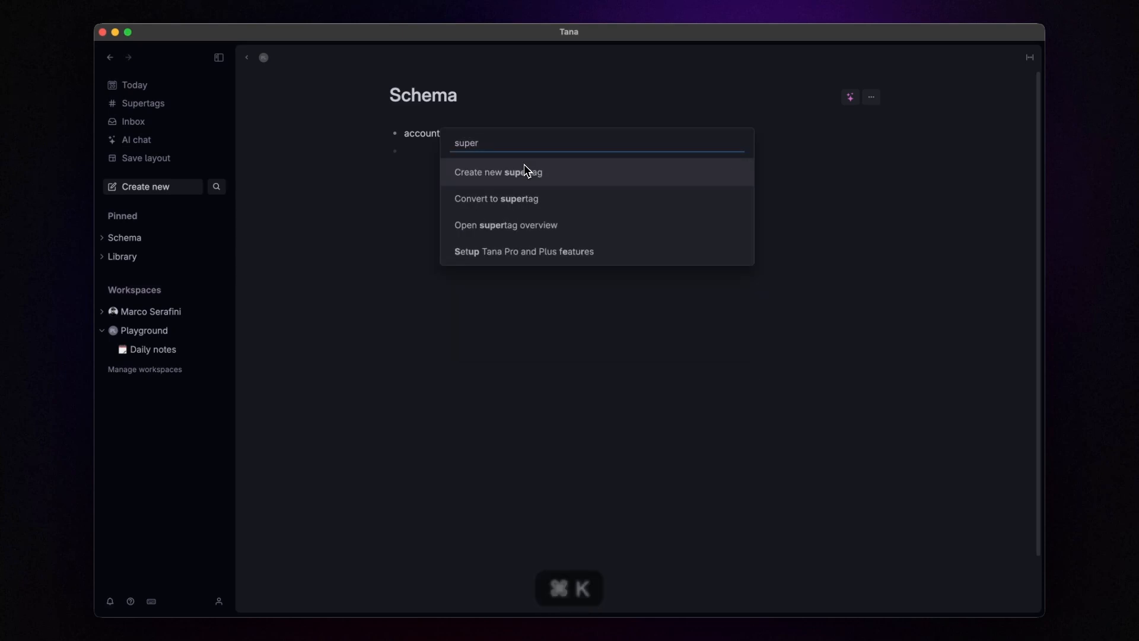
key(Down)
key(Return)
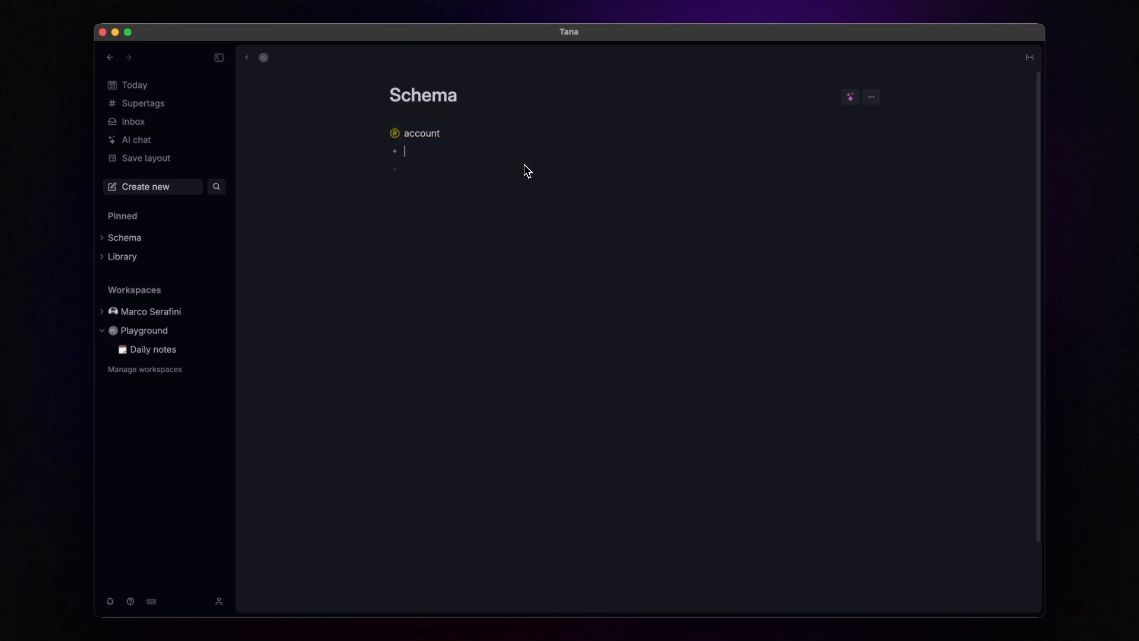
Step: Add a "person" node below account in the schema and turn it into a supertag
text(person)
key(super+k)
text(supe)
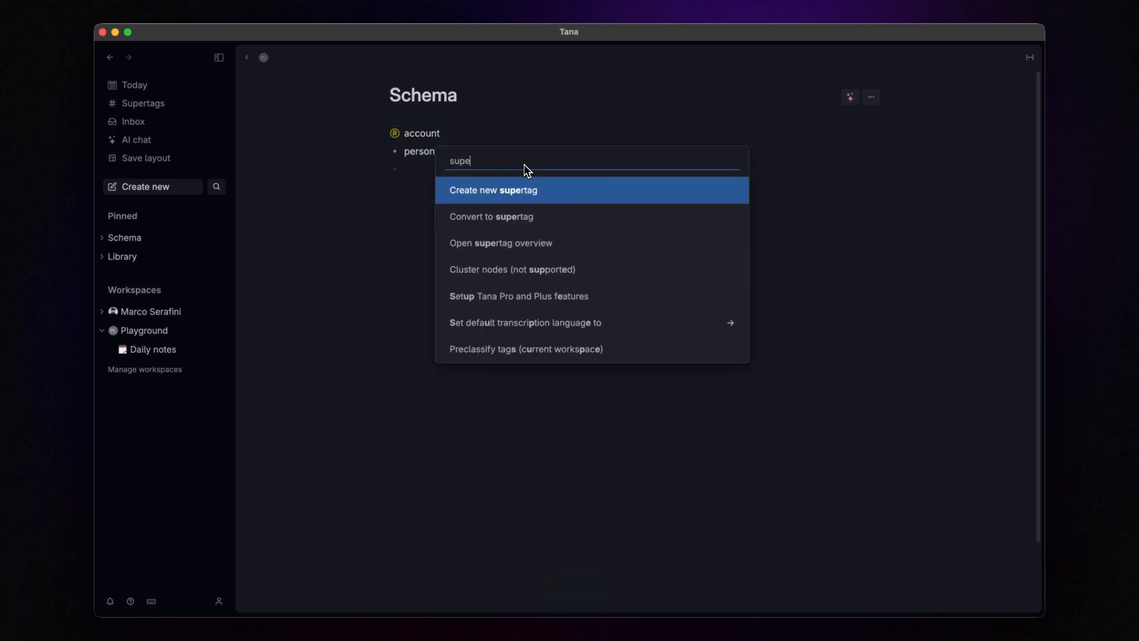
key(Return)
Step: Add an "industry" node below person and turn it into a supertag
text(indus)
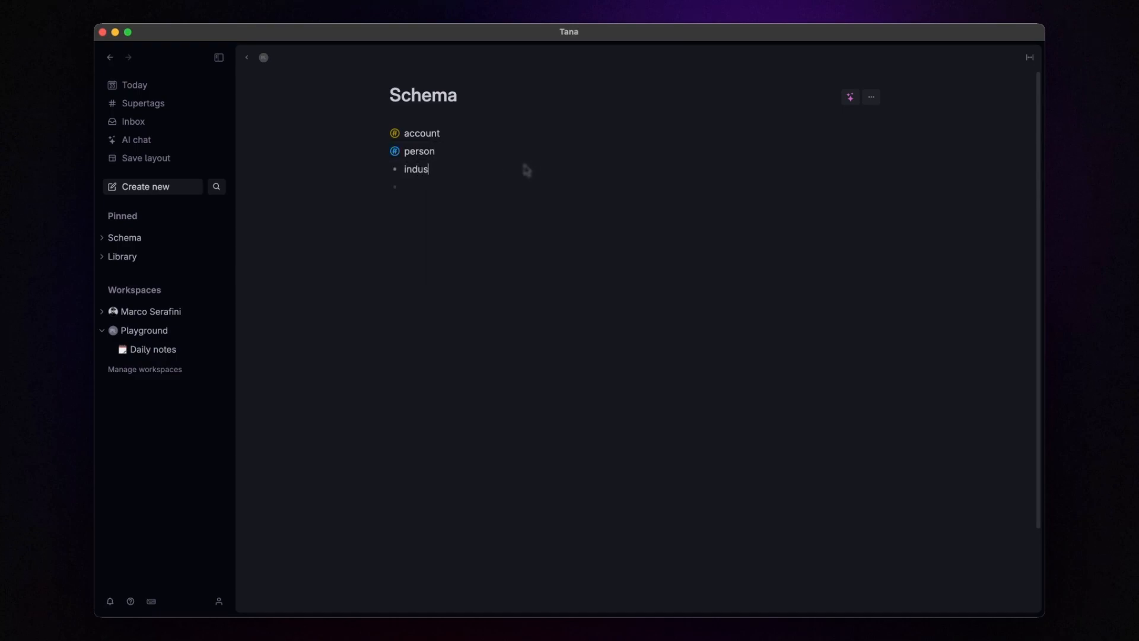
text(try)
key(super+k)
text(super)
key(Return)
Step: Add a "location" node below industry and convert it to a supertag
text(location)
key(super+k)
text(super)
key(Down)
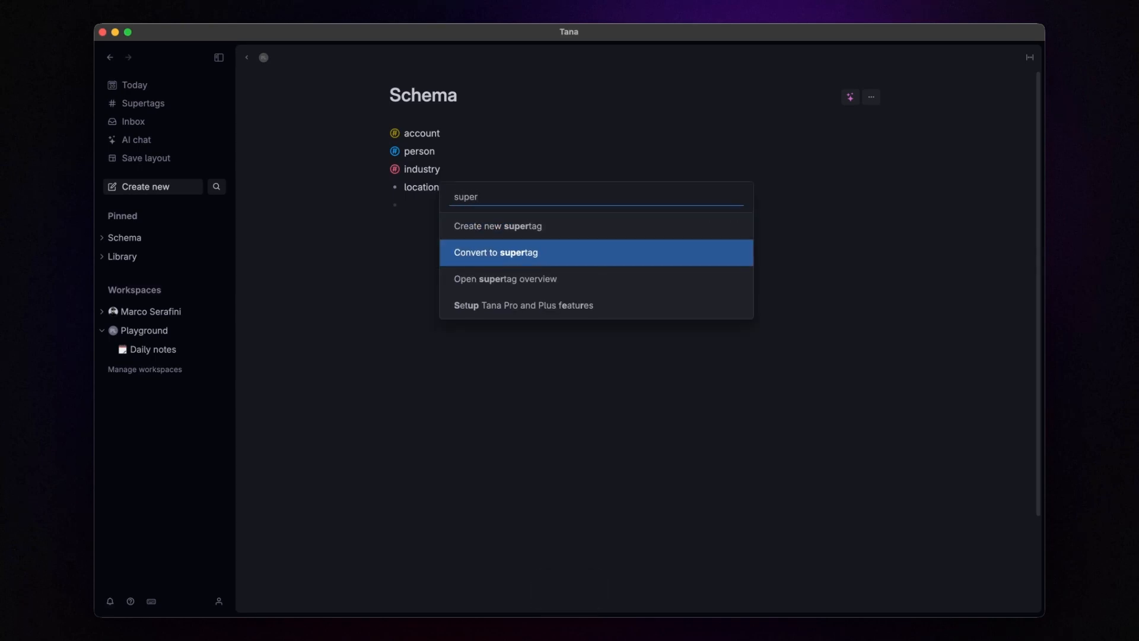
key(Return)
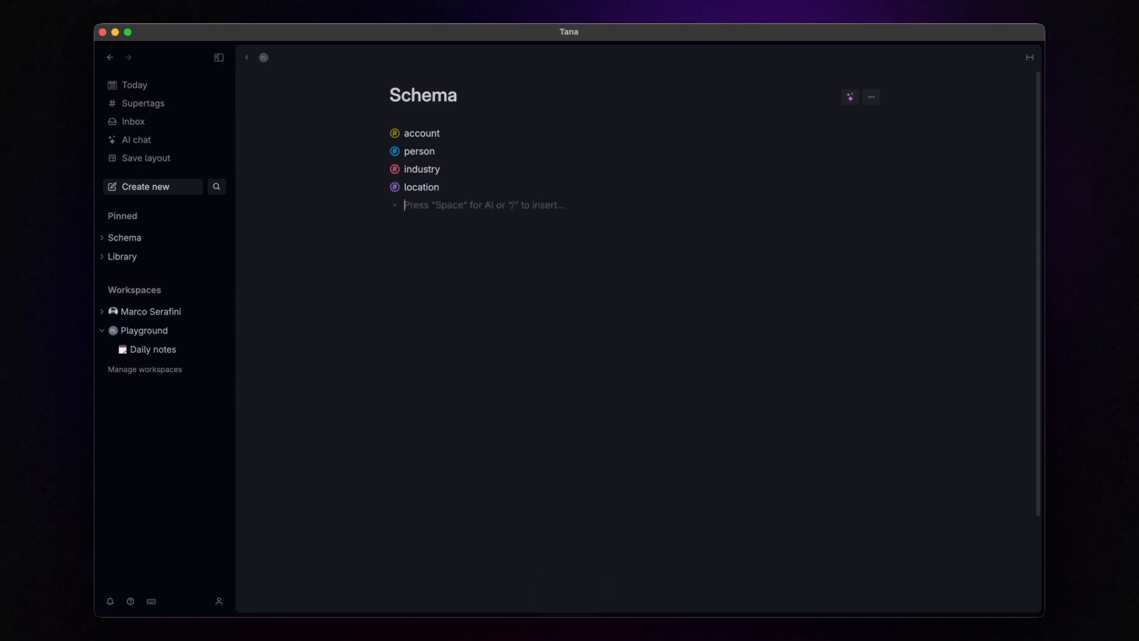
Step: Add a "role" node below location and convert it to a supertag
text(role)
key(super+k)
text(super)
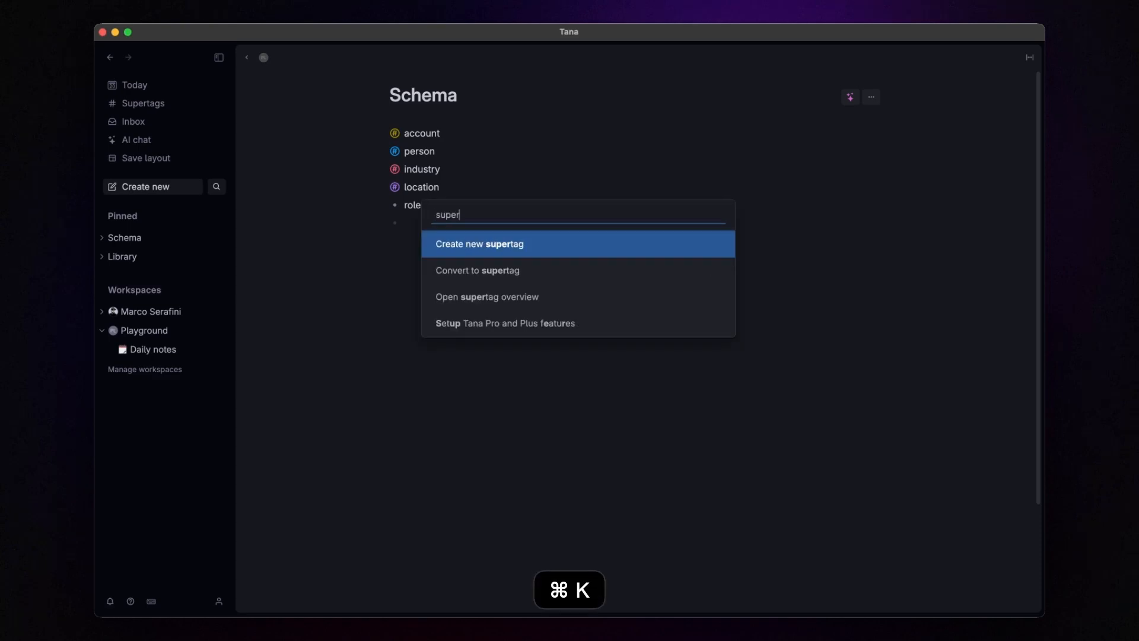
key(Down)
key(Return)
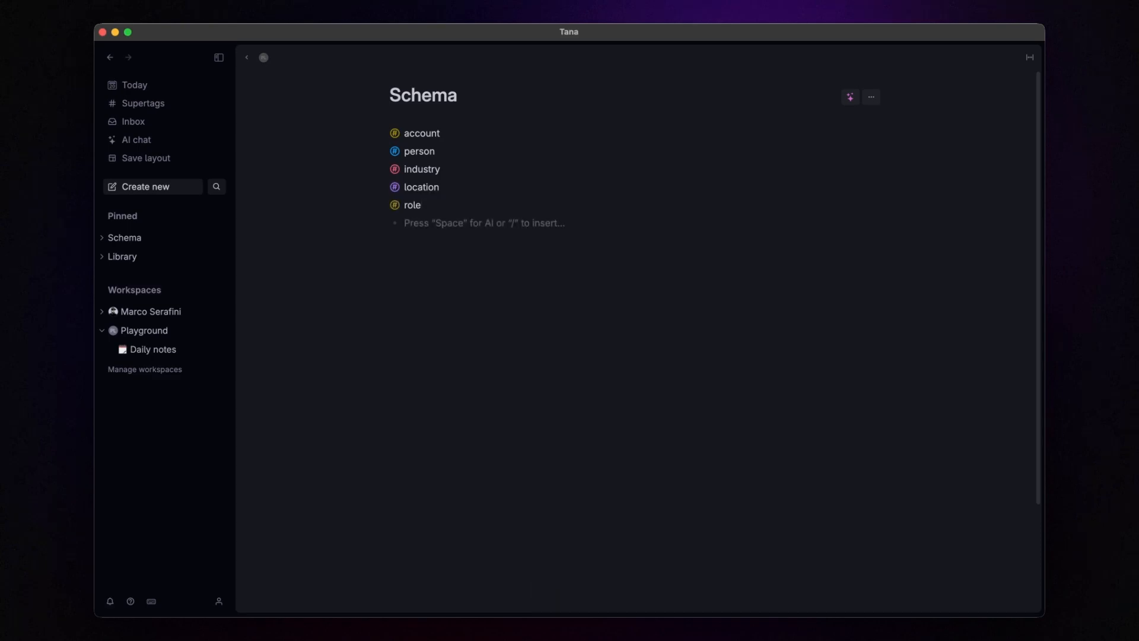
Step: List four more nodes below role in the schema: meeting, deal, project and task
text(meetin)
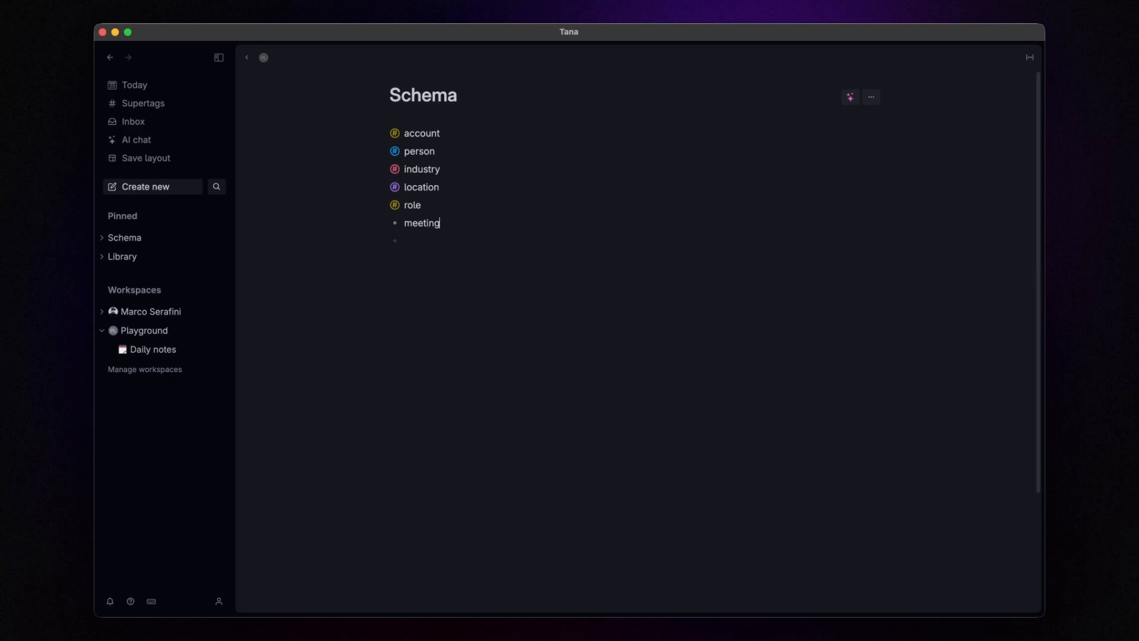
text(g)
key(Return)
text(deal)
key(Return)
text(project)
key(Return)
text(task)
Step: Convert the meeting, deal, project and task nodes to supertags all at once
key(shift+Up)
key(shift+Up)
key(shift+Up)
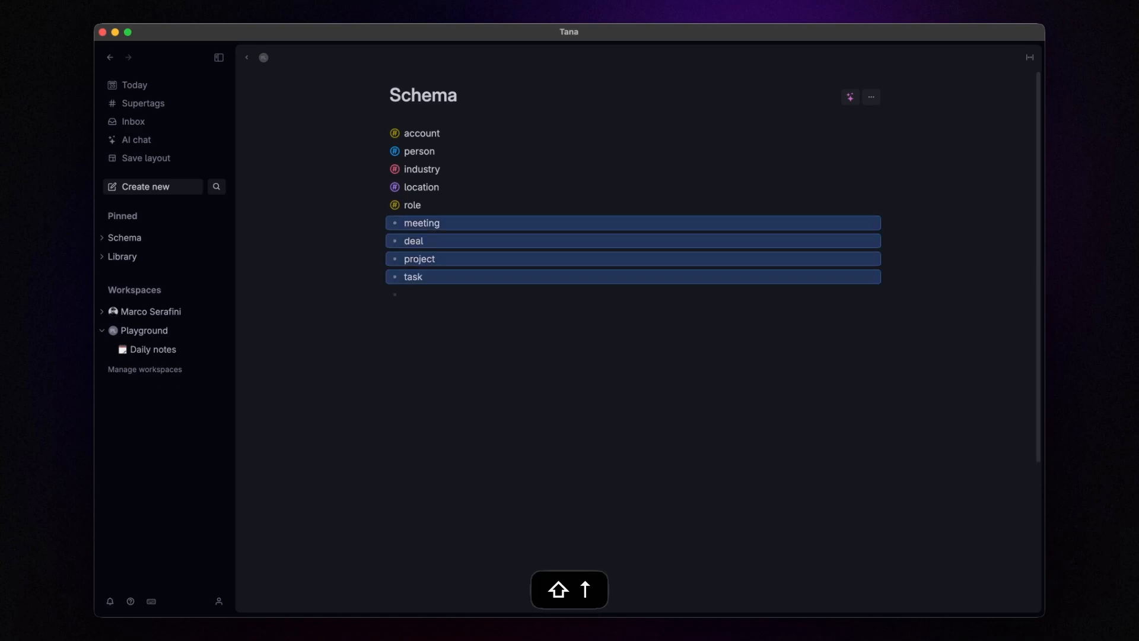
key(super+k)
text(super)
key(Return)
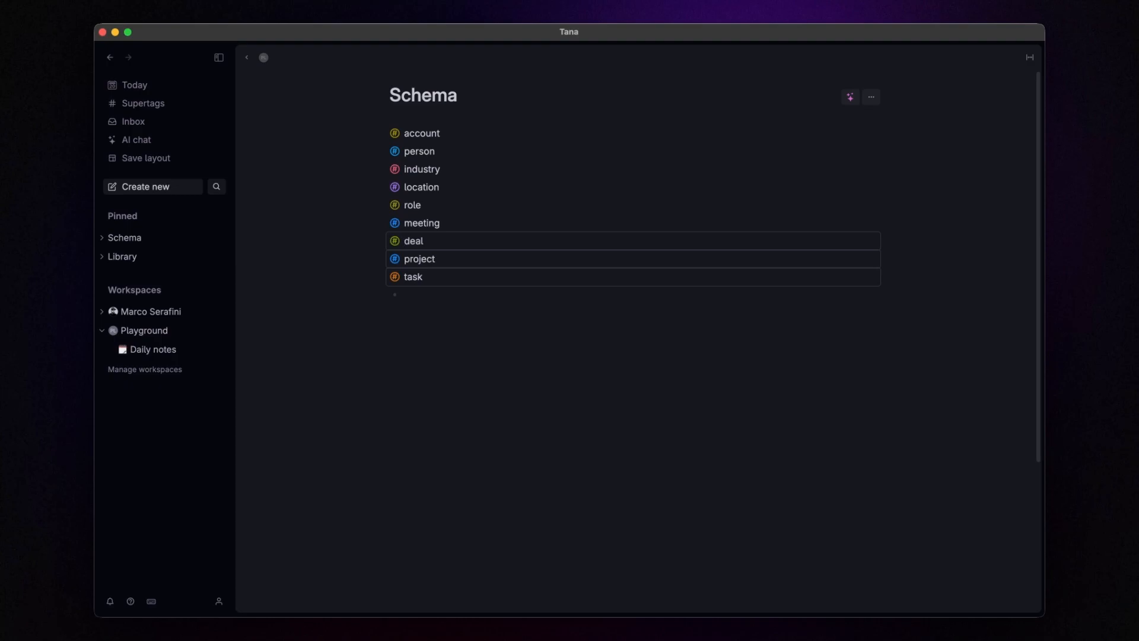
Step: Run the Debug supertag command on the account supertag to show its system fields
click(428, 138)
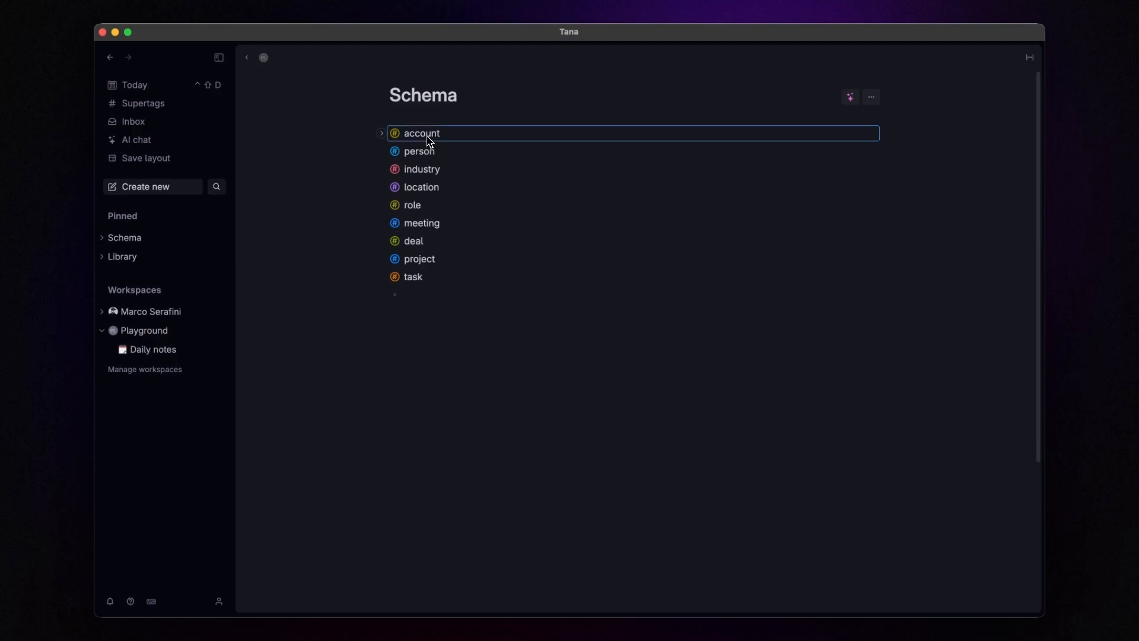
key(super+k)
text(dev)
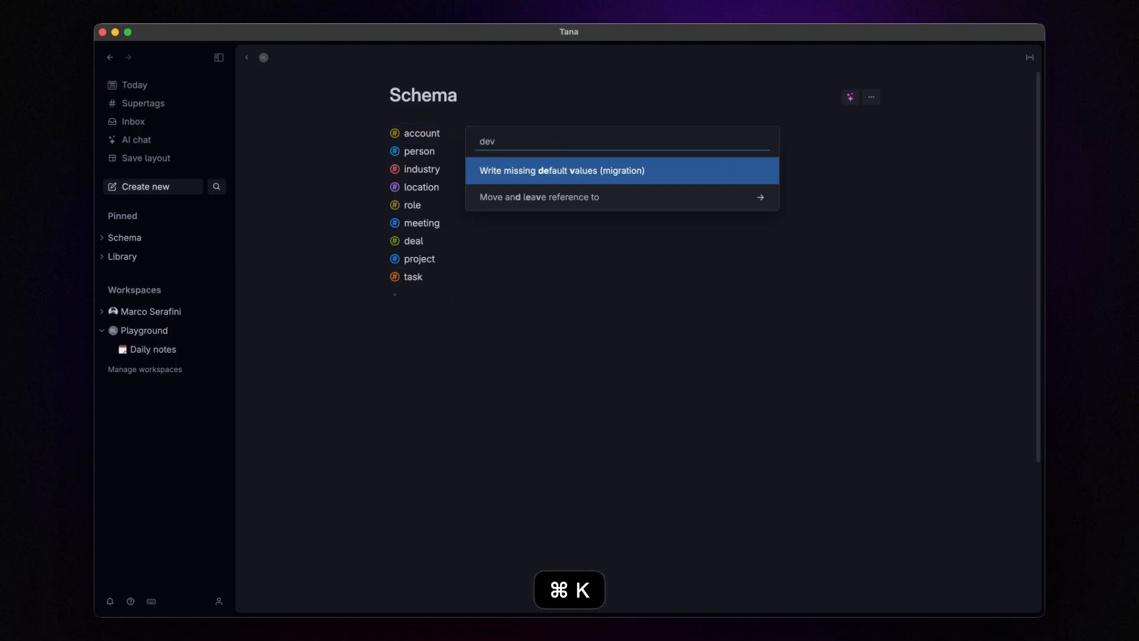
key(BackSpace)
text(b)
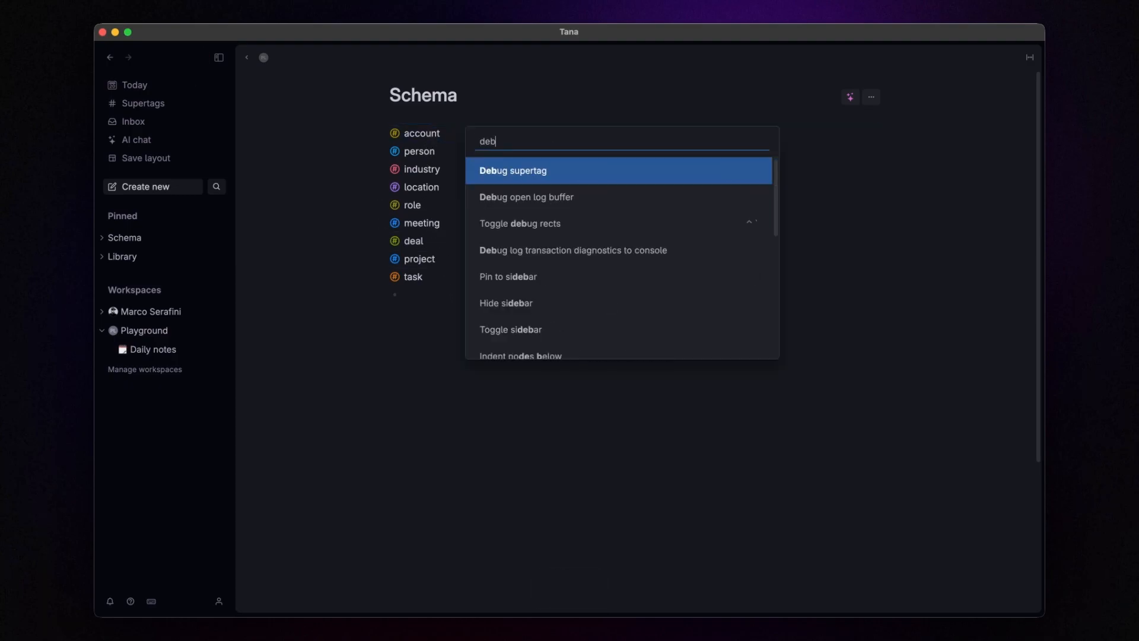
key(Return)
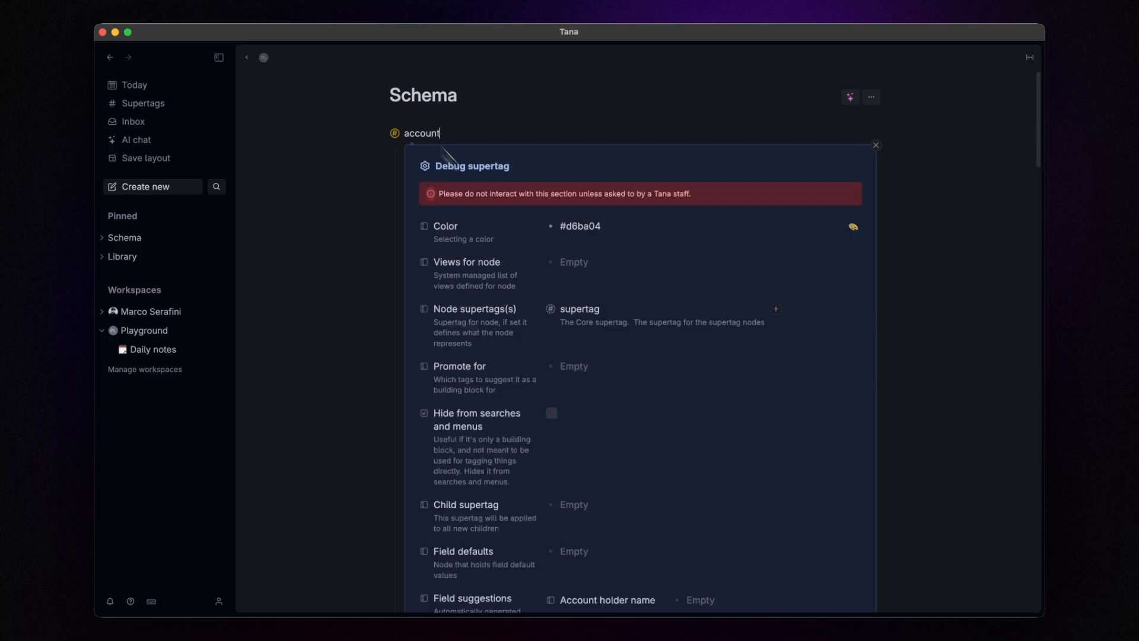
Step: Place Account.svg from Finder's Tana CRM Icons folder in the account supertag's Icon field, and close the debug section
scroll(607, 328, down, 5)
scroll(609, 333, down, 5)
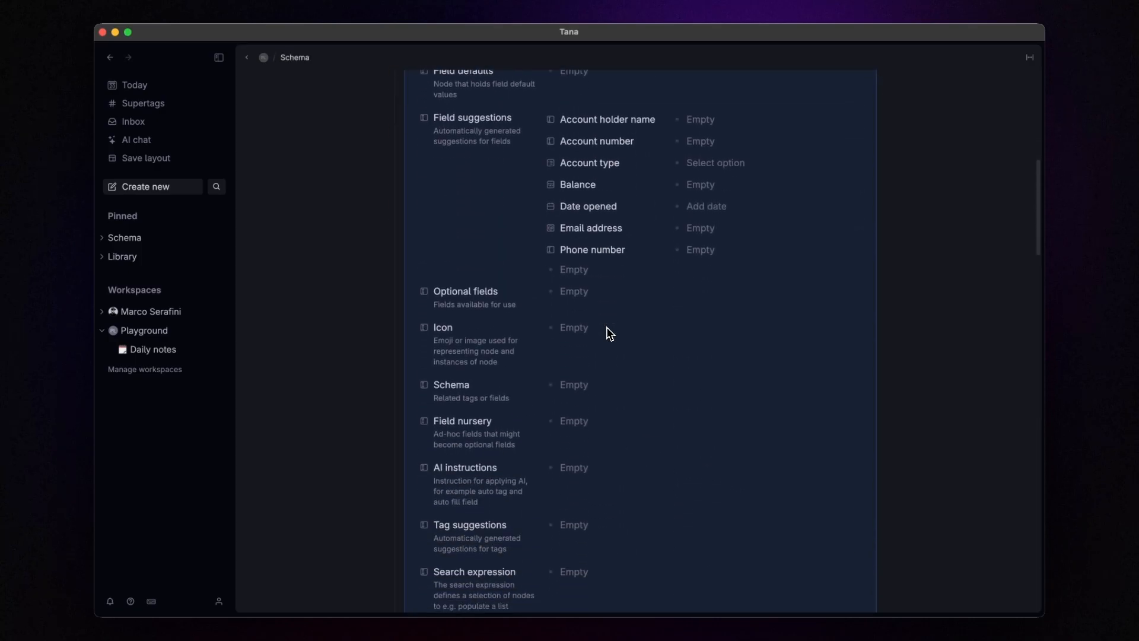
key(alt+f)
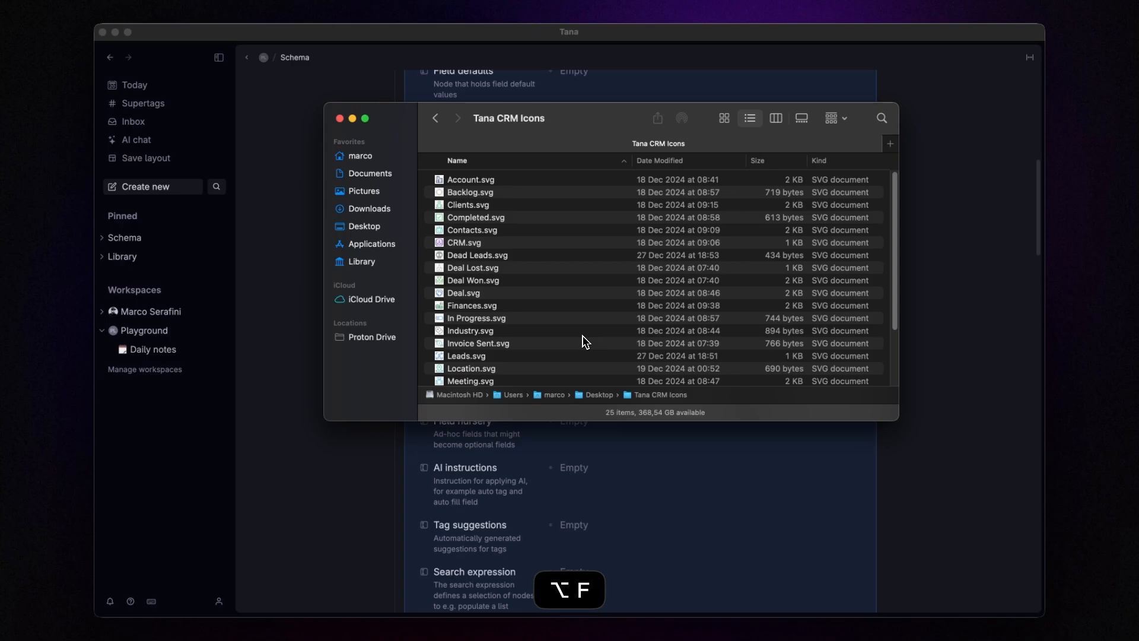
drag(542, 127, 867, 248)
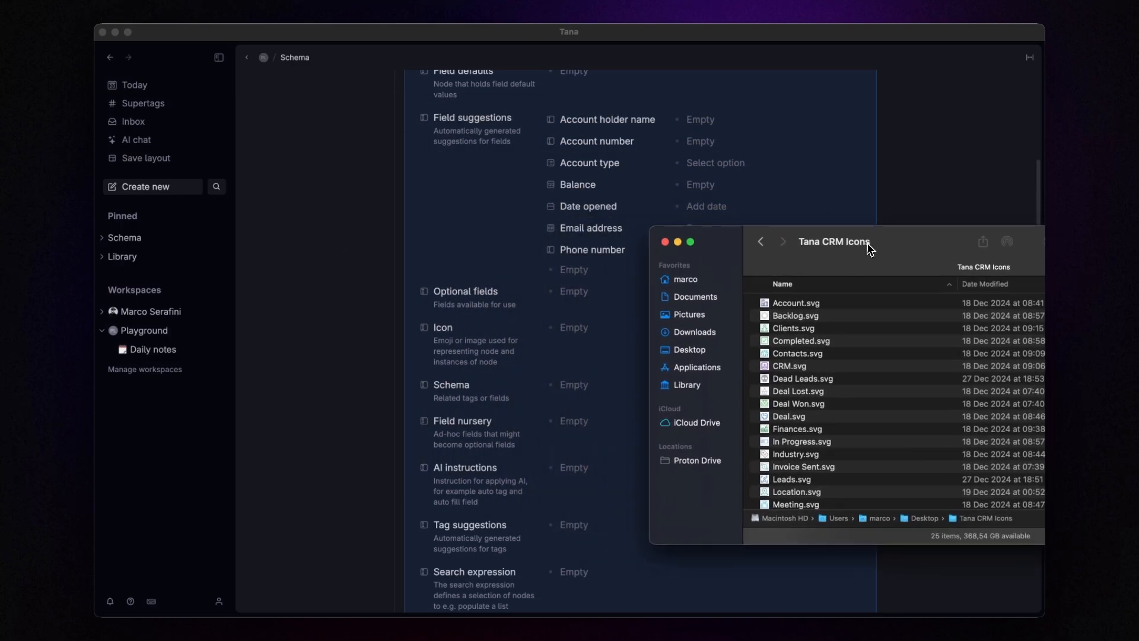
drag(807, 309, 587, 333)
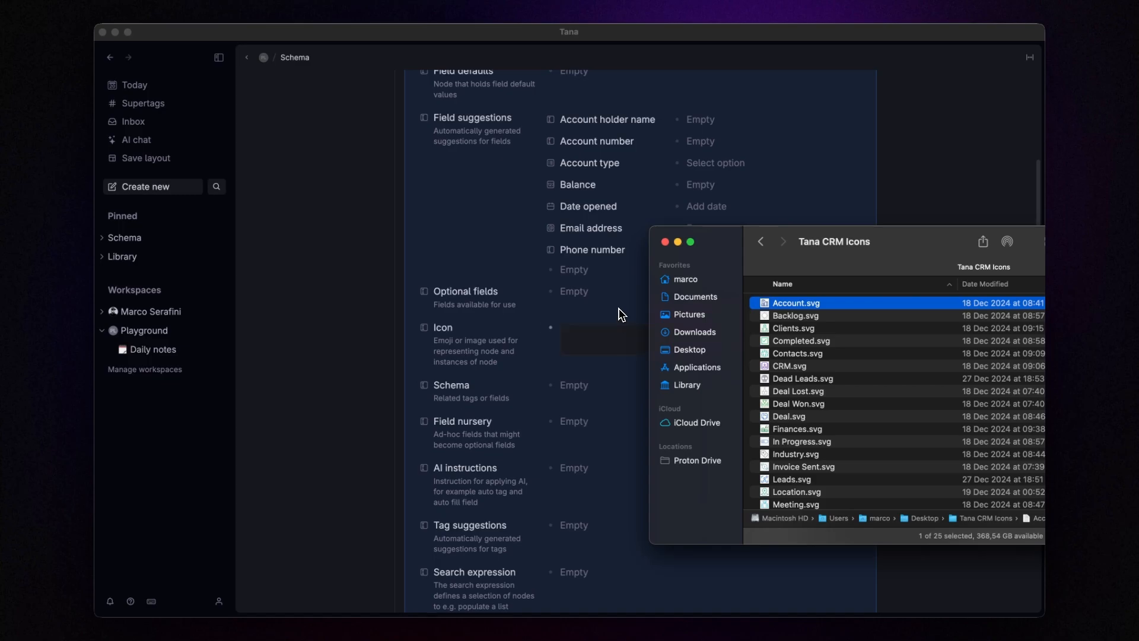
click(875, 149)
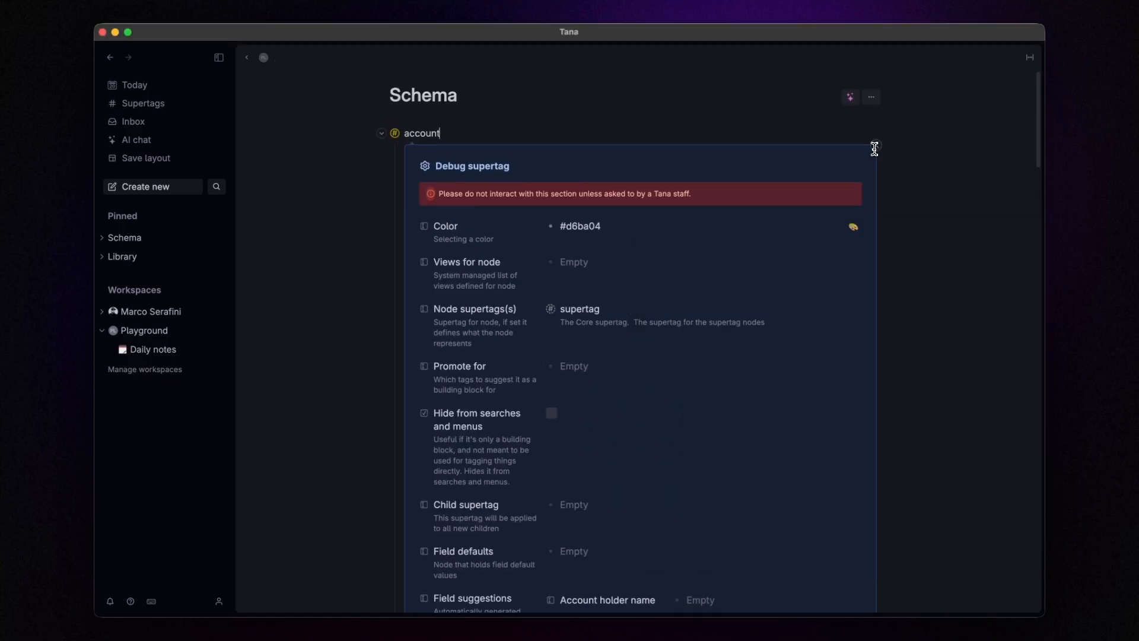
click(876, 147)
click(394, 144)
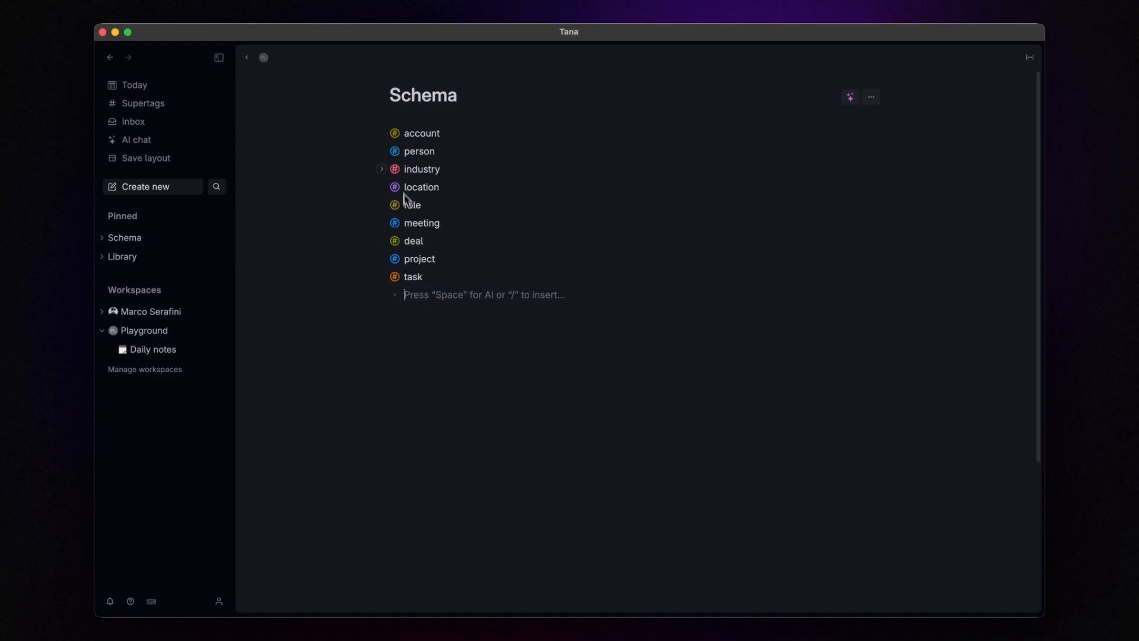
Step: Open the account supertag's configuration and add a "Stage" field to the default content of its content template
right_click(395, 133)
click(412, 148)
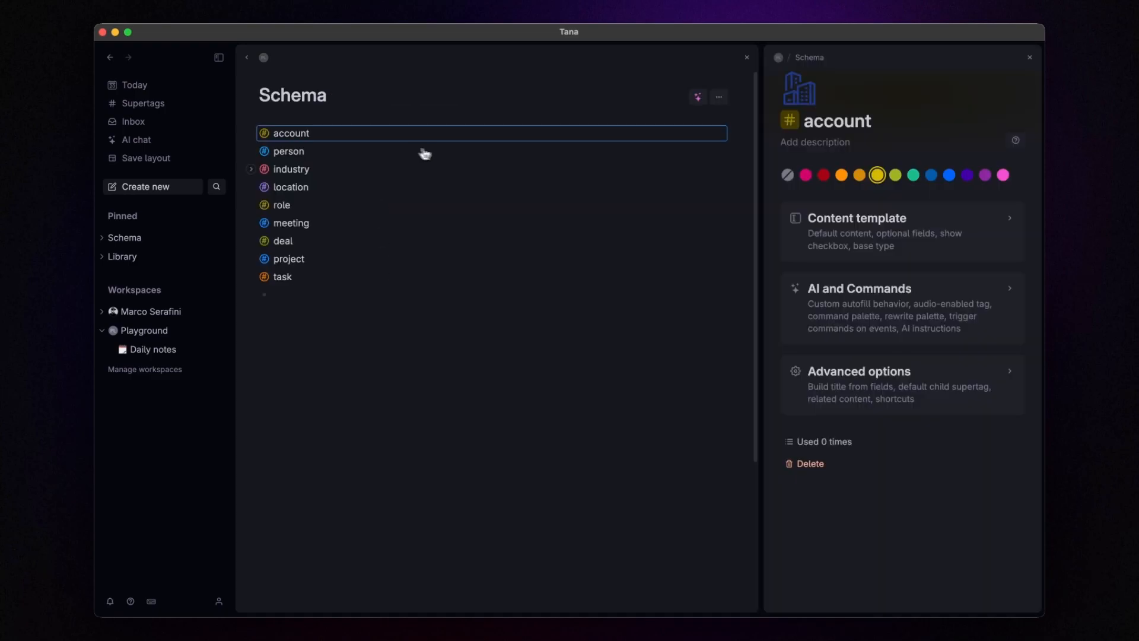
click(808, 212)
drag(762, 223, 712, 221)
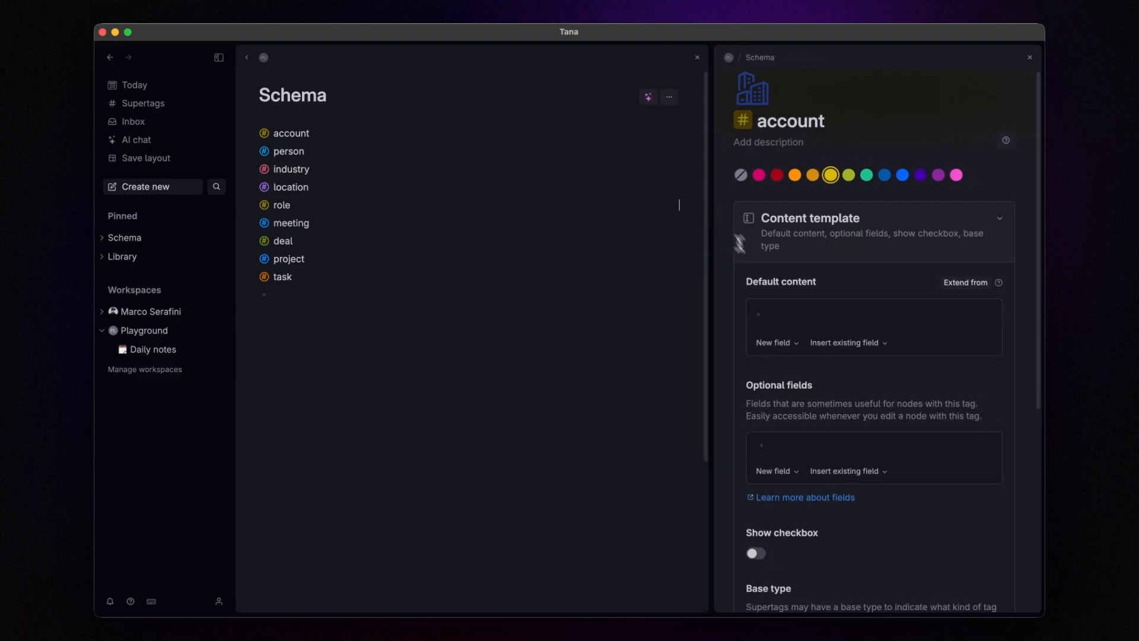
click(794, 313)
text(>Stage)
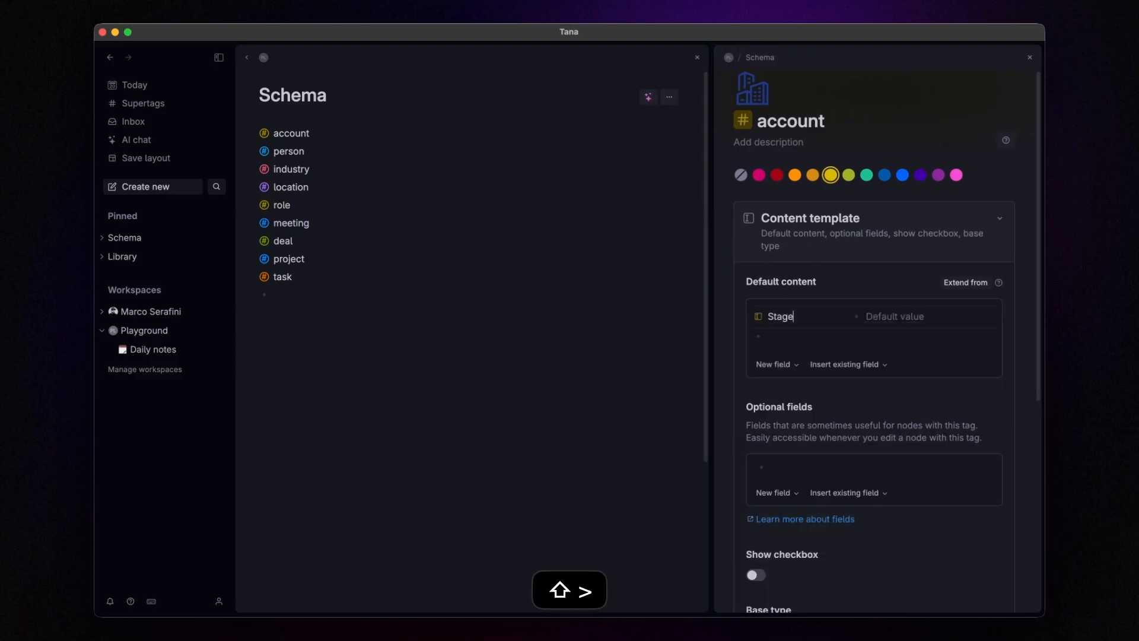
Step: Make Stage an Options field with the pre-determined options Lead, Prospect, Client and Dead Lead, and close its configuration
click(765, 320)
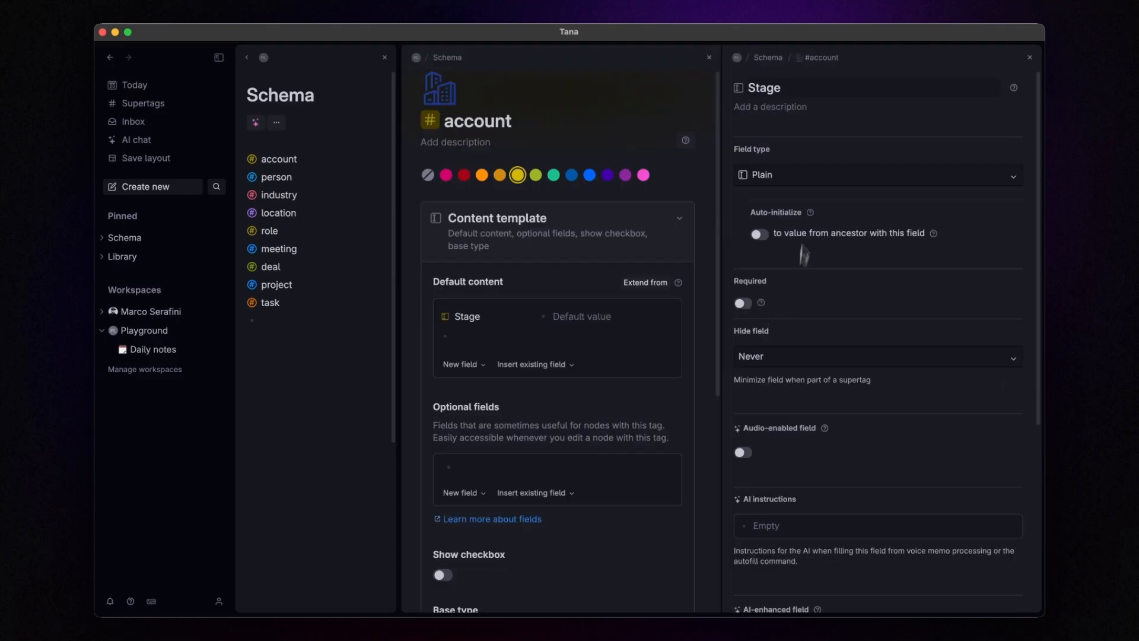
click(804, 174)
click(789, 212)
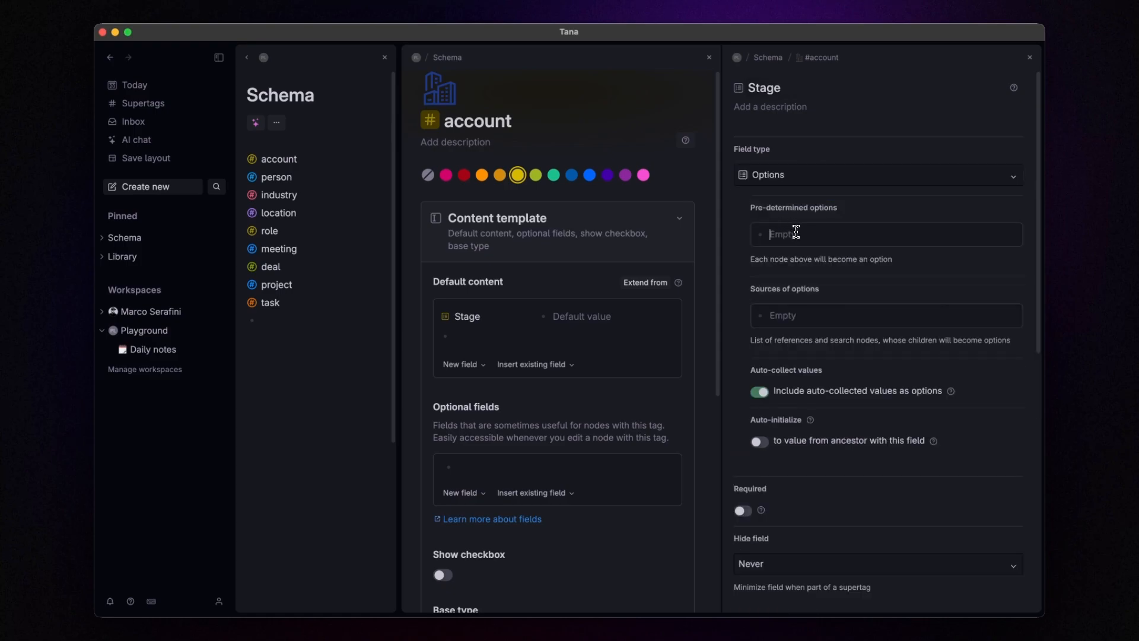
text(Lead)
key(Return)
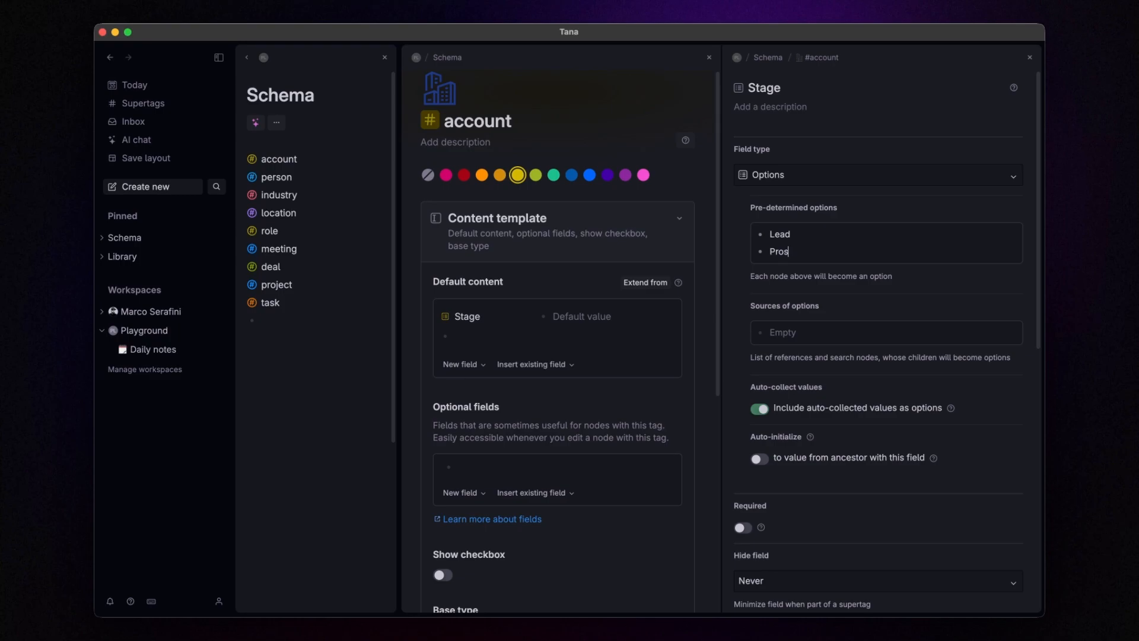
text(Prospect)
key(Return)
text(Client)
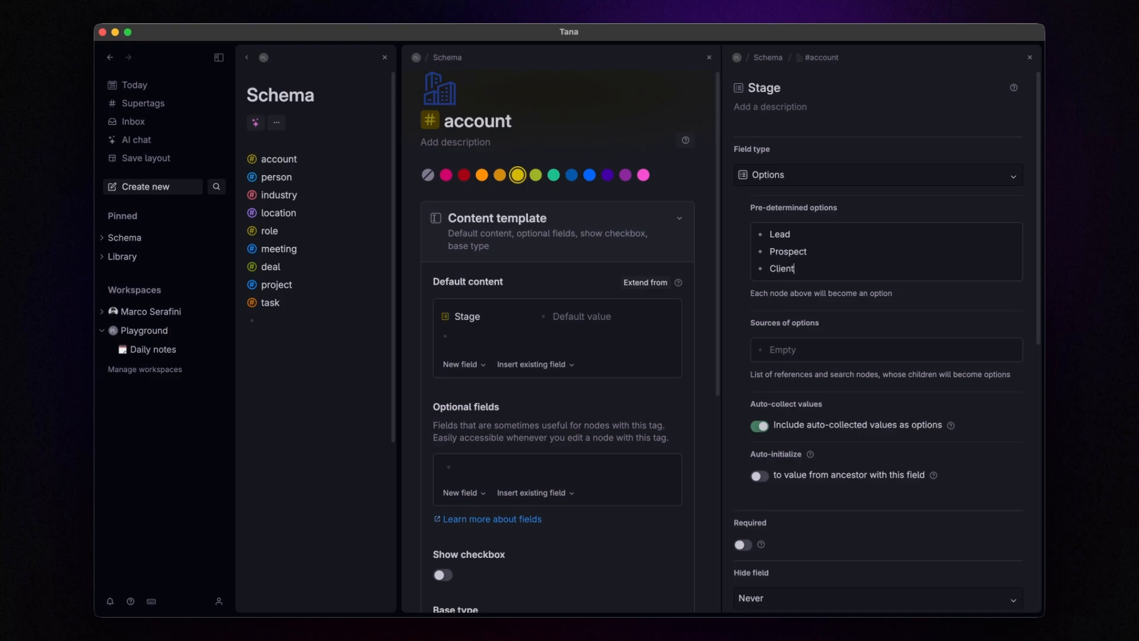
key(Return)
text(Dead Lead)
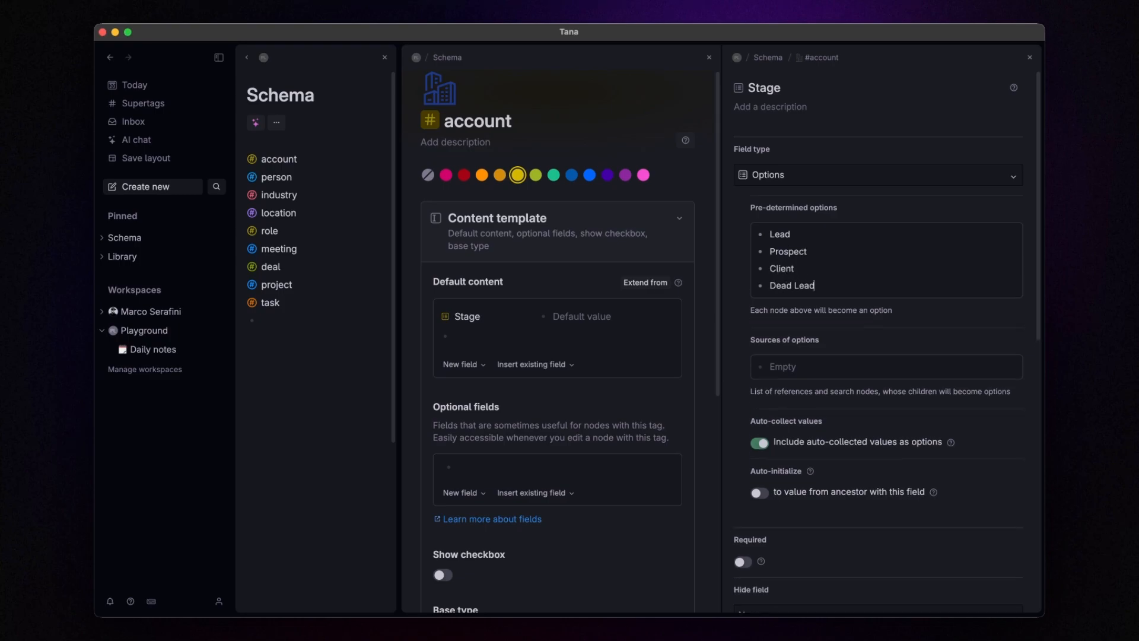
click(1029, 57)
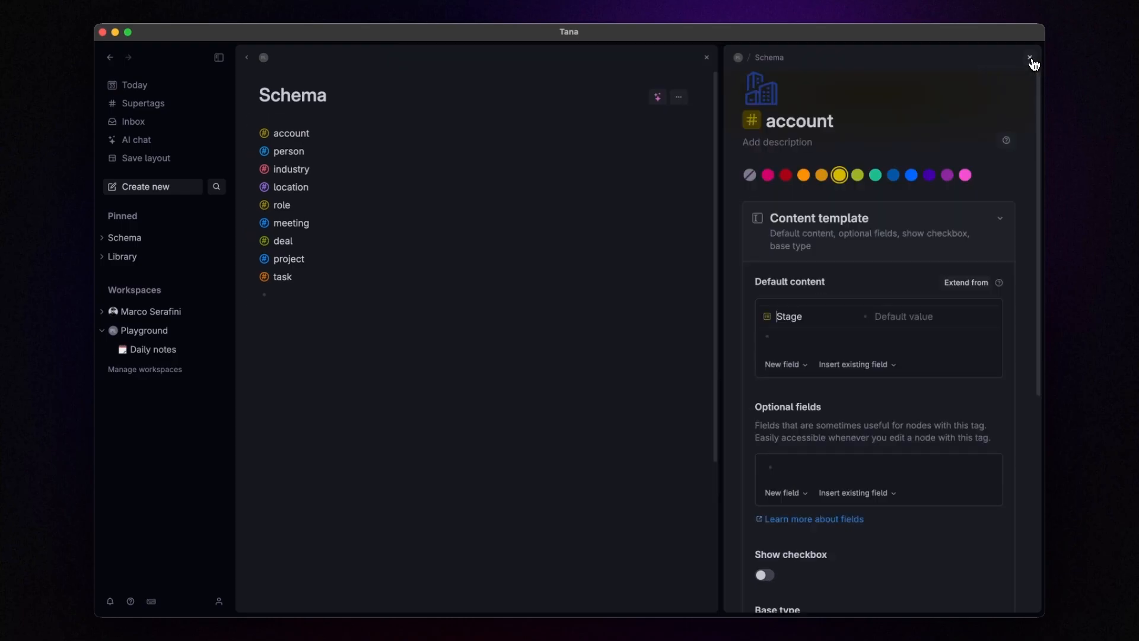
Step: Add an "Industry" field to the account supertag's default content and make it Options from supertag using the industry supertag
click(792, 336)
text(>ind)
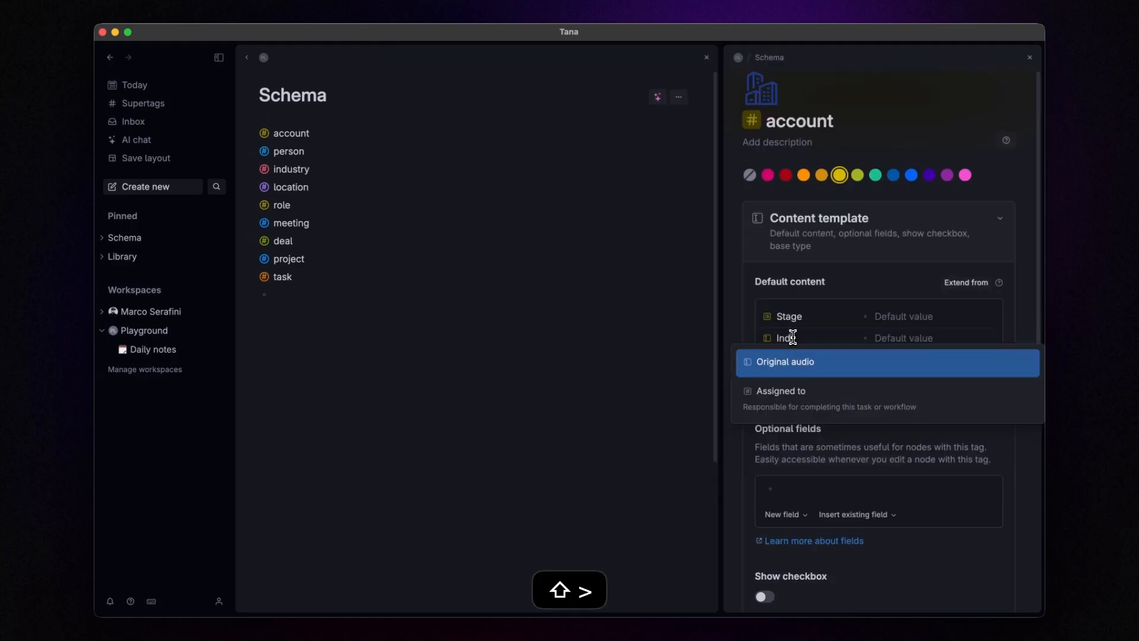
click(752, 356)
click(767, 338)
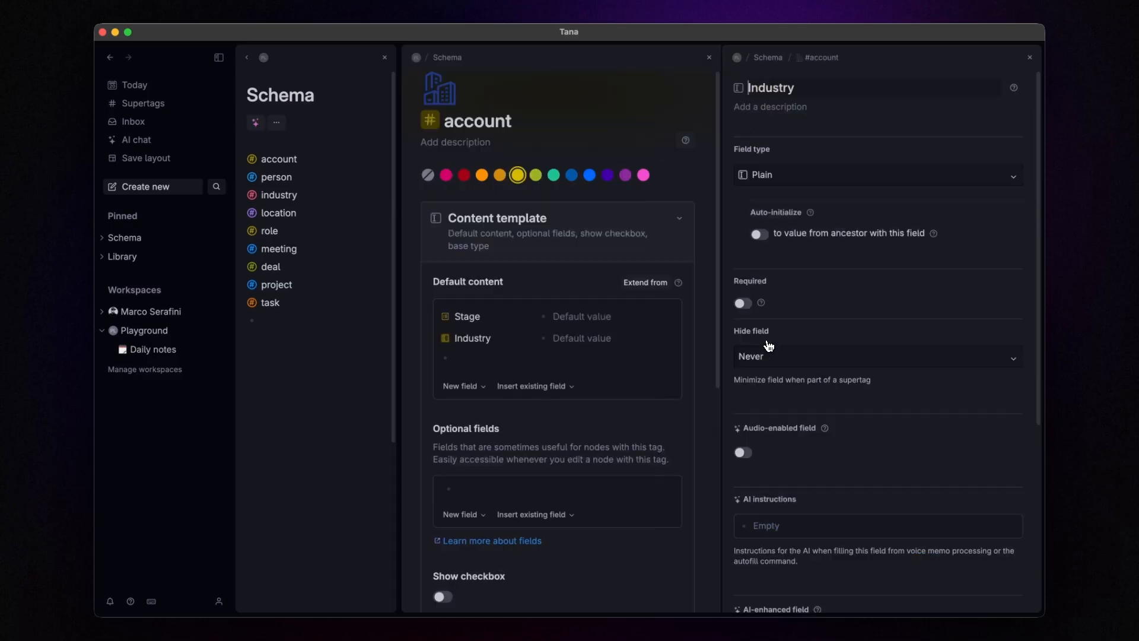
click(810, 175)
click(812, 234)
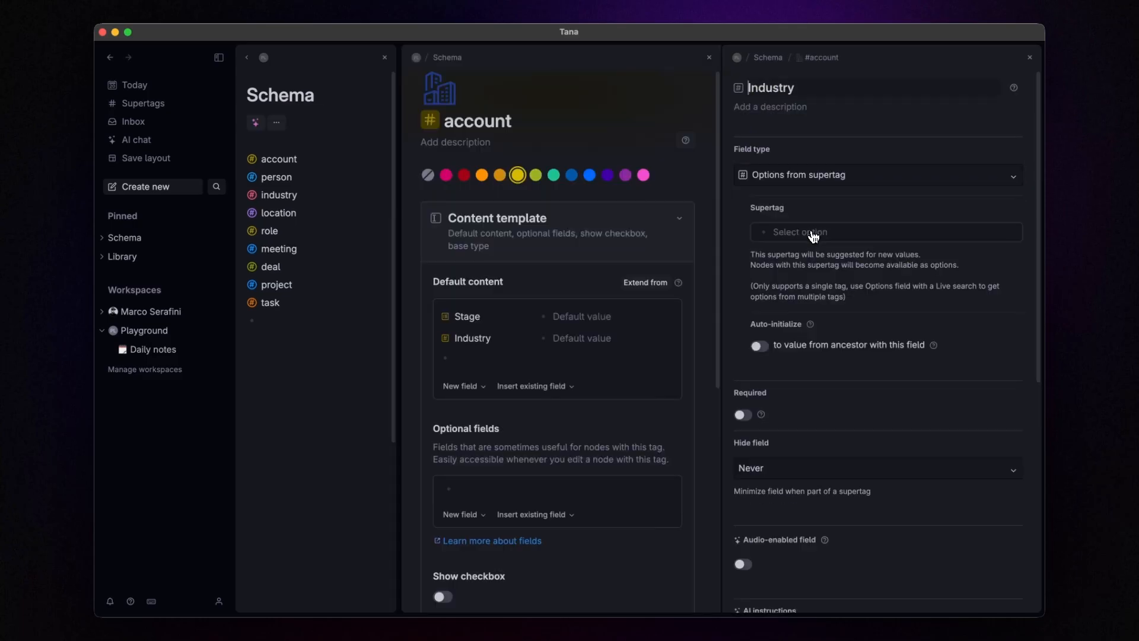
click(826, 232)
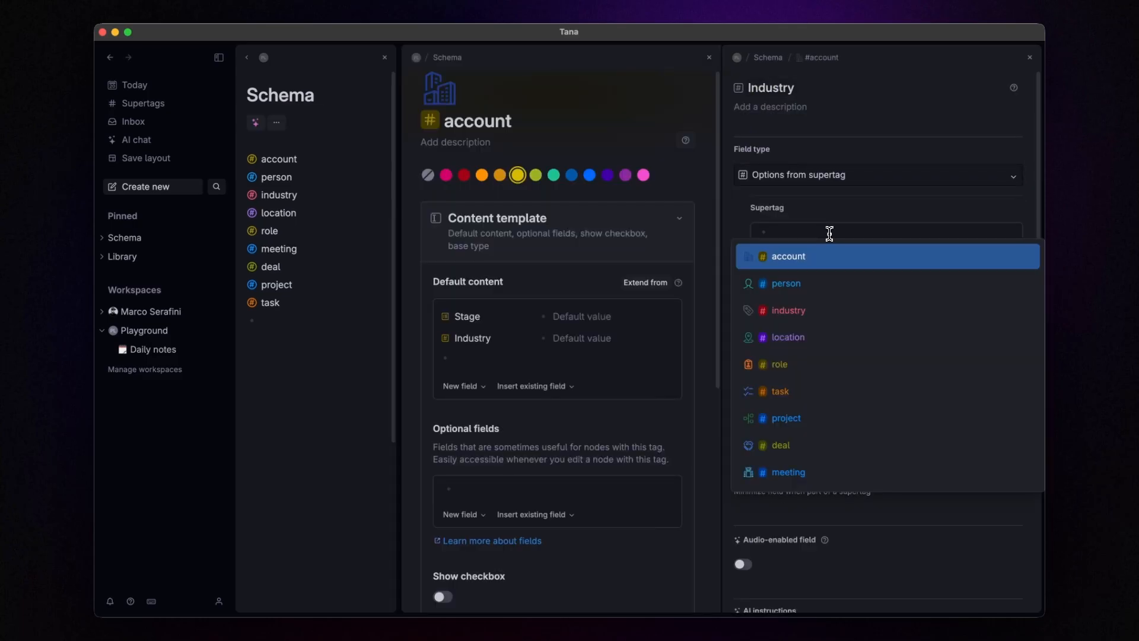
click(817, 309)
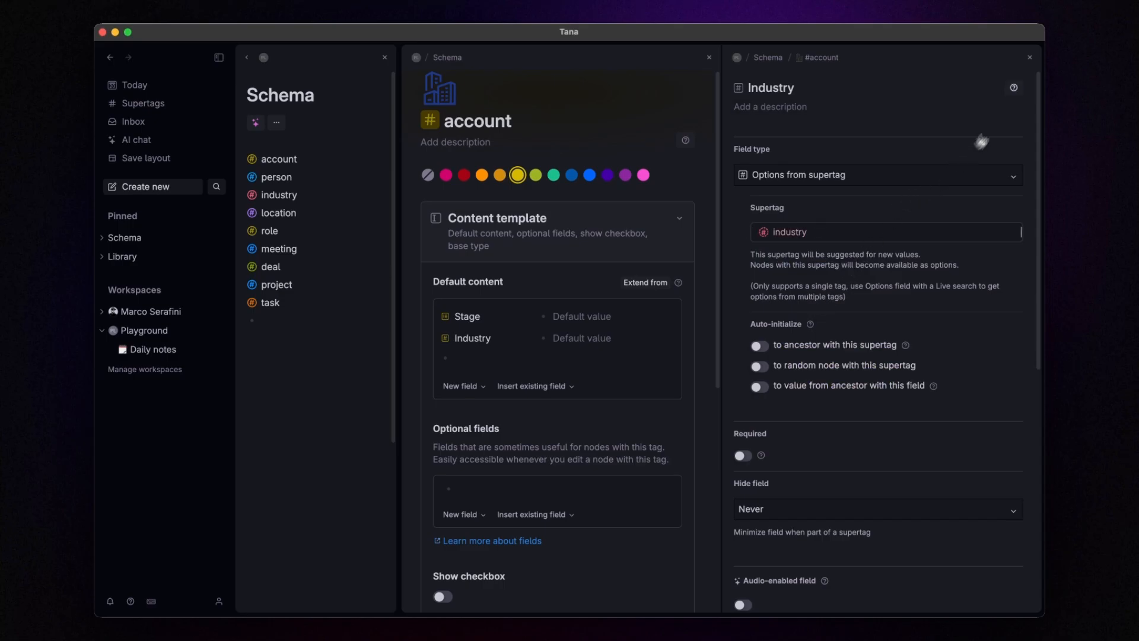
click(1030, 57)
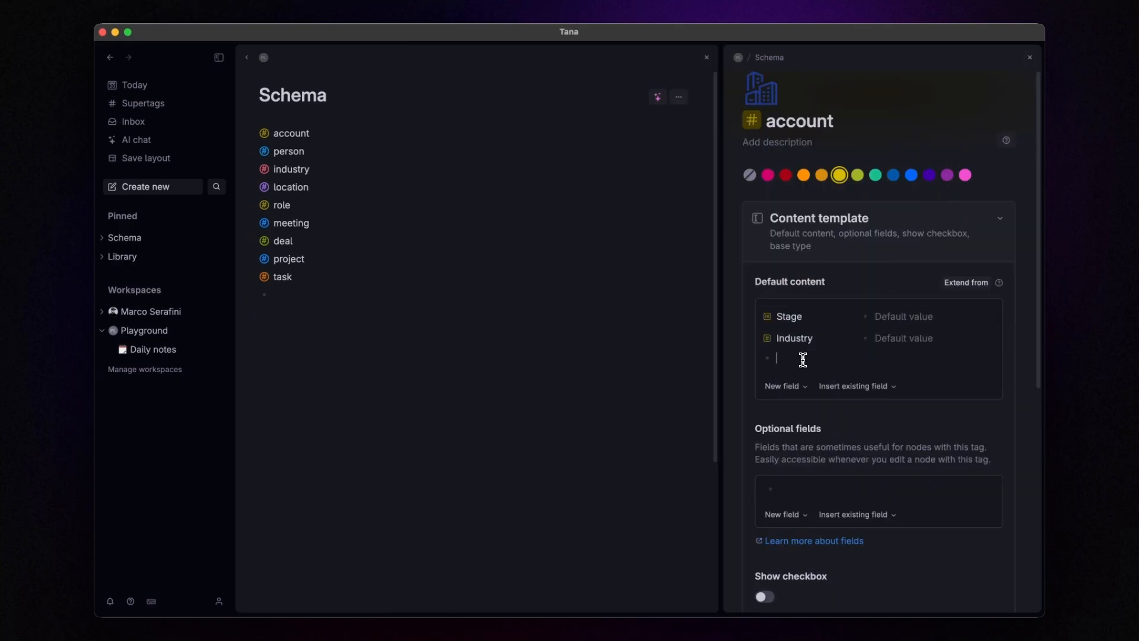
Step: Add a "Contact(s)" field with Options from supertag set to person, and toggle its auto-initialization to an ancestor with this supertag
text(>Contact(s))
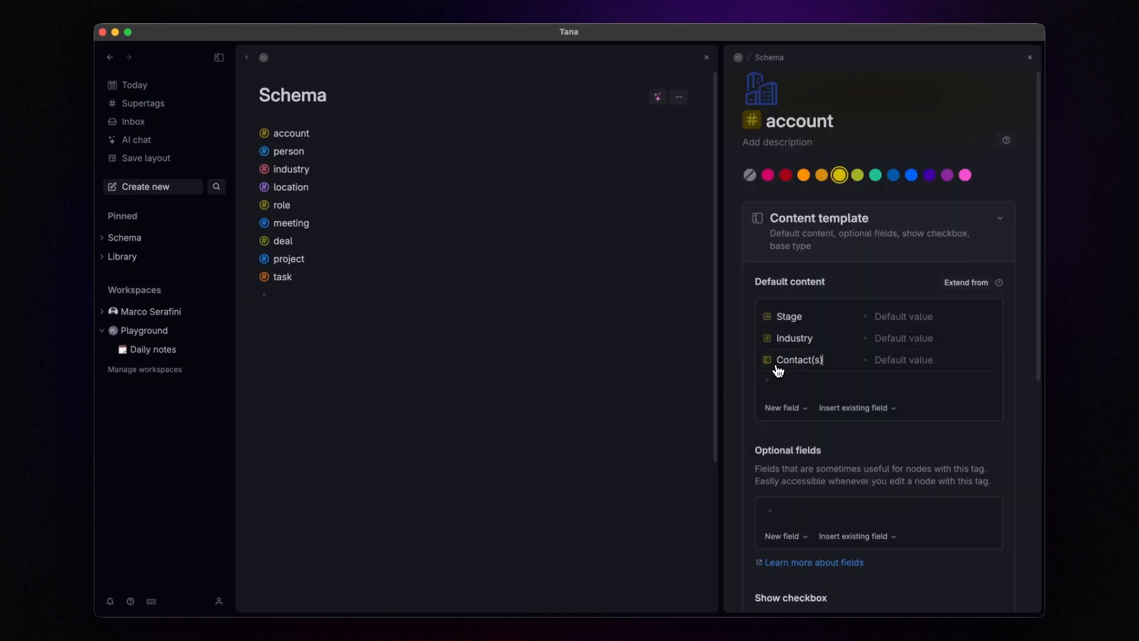
click(768, 360)
click(813, 175)
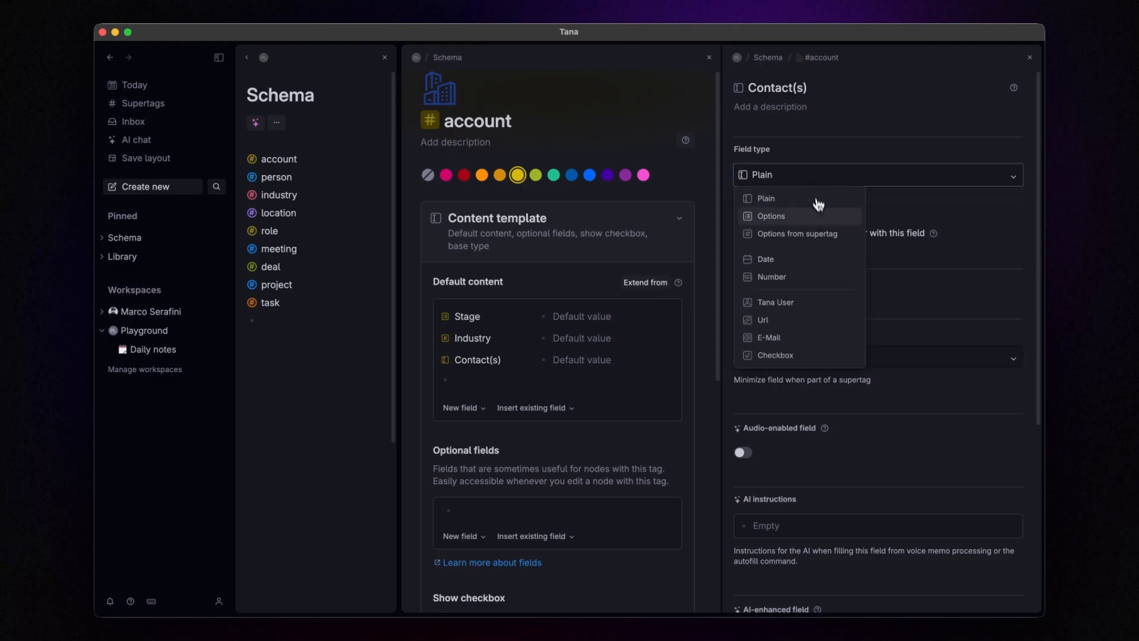
click(816, 234)
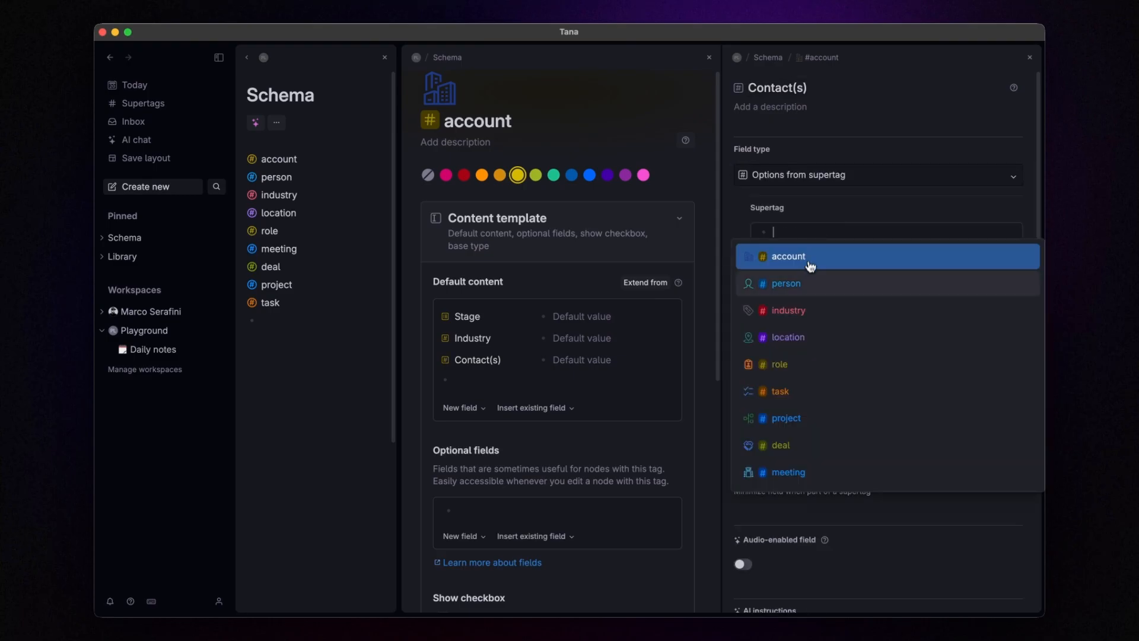
click(810, 278)
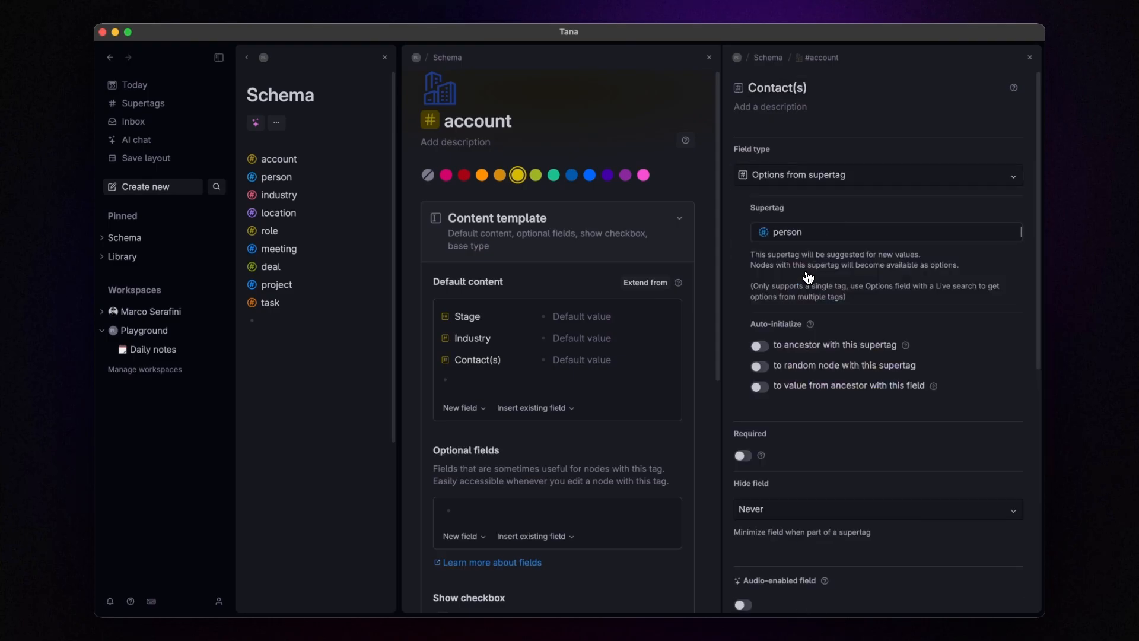
click(759, 346)
click(1030, 57)
Step: Add a "Rating" field to the account supertag's default content and set its field type to Options
scroll(877, 259, down, 1)
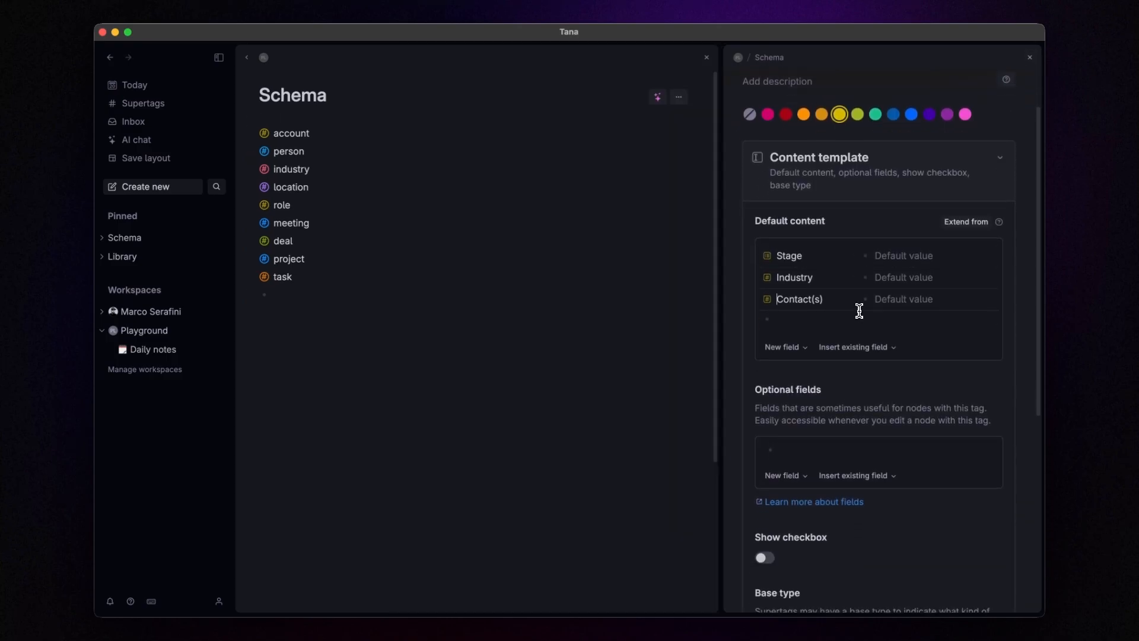
click(800, 319)
key(shift+greater)
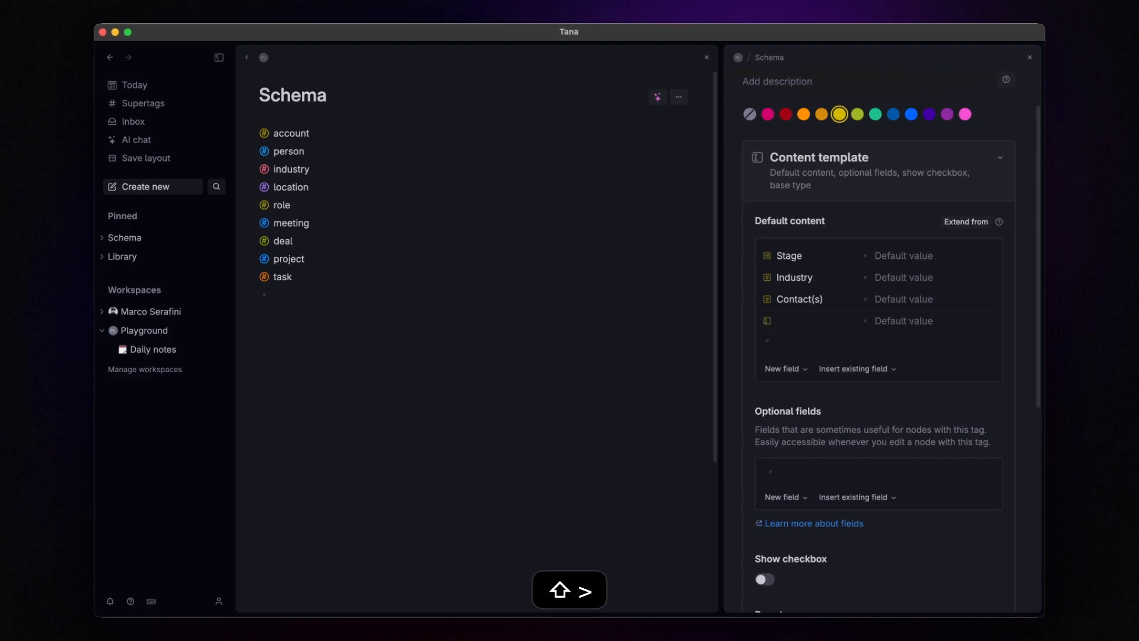
text(Rating)
key(Escape)
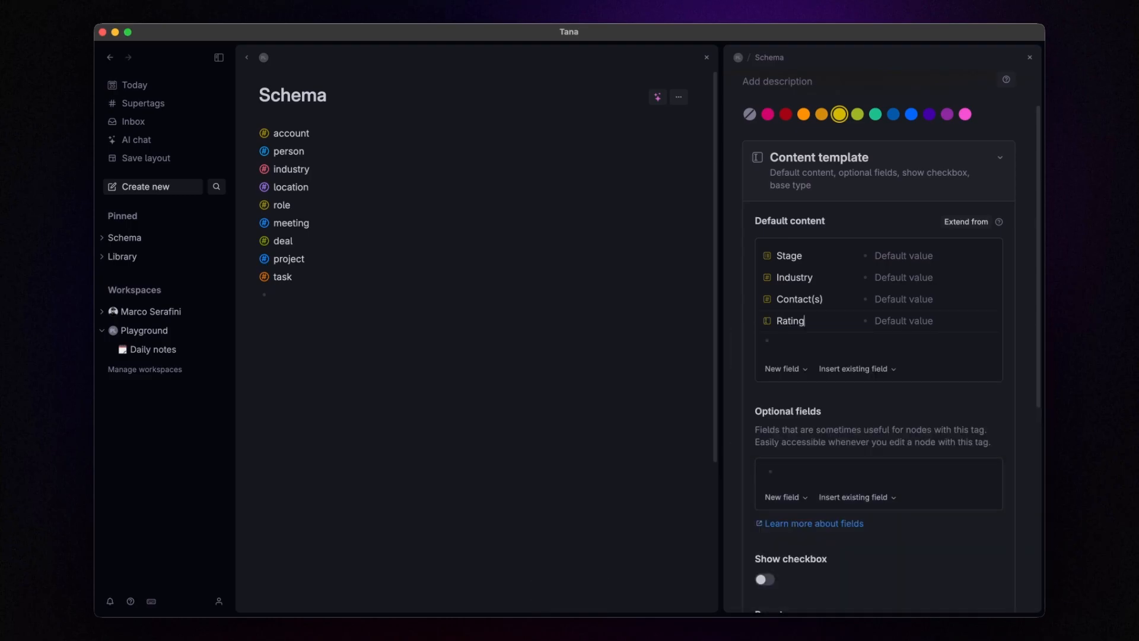
click(797, 323)
click(818, 175)
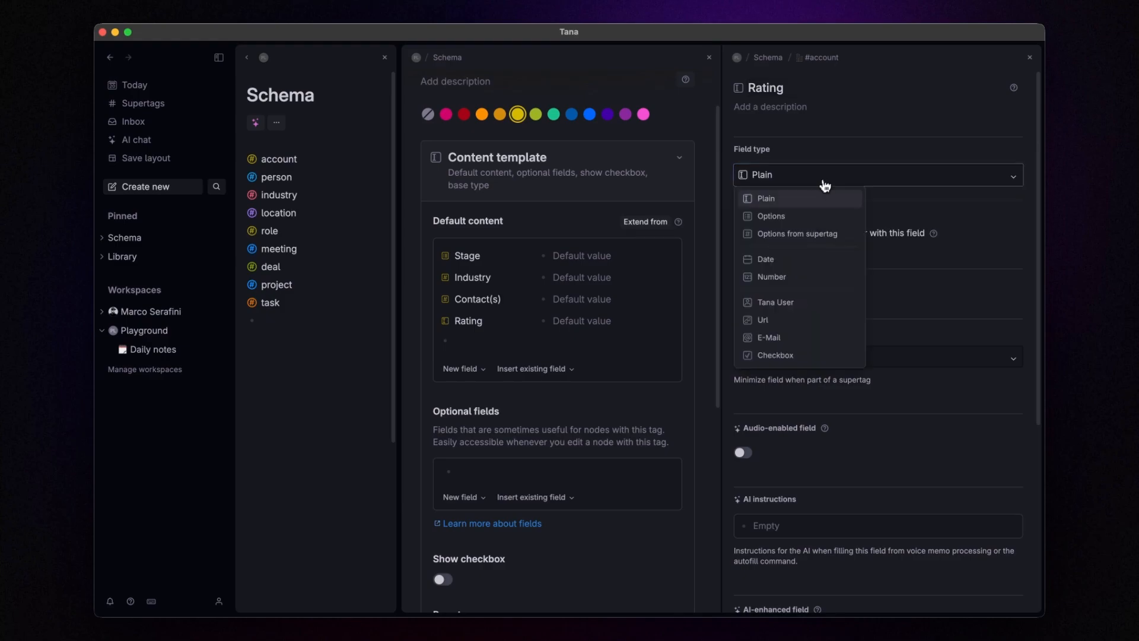
click(794, 215)
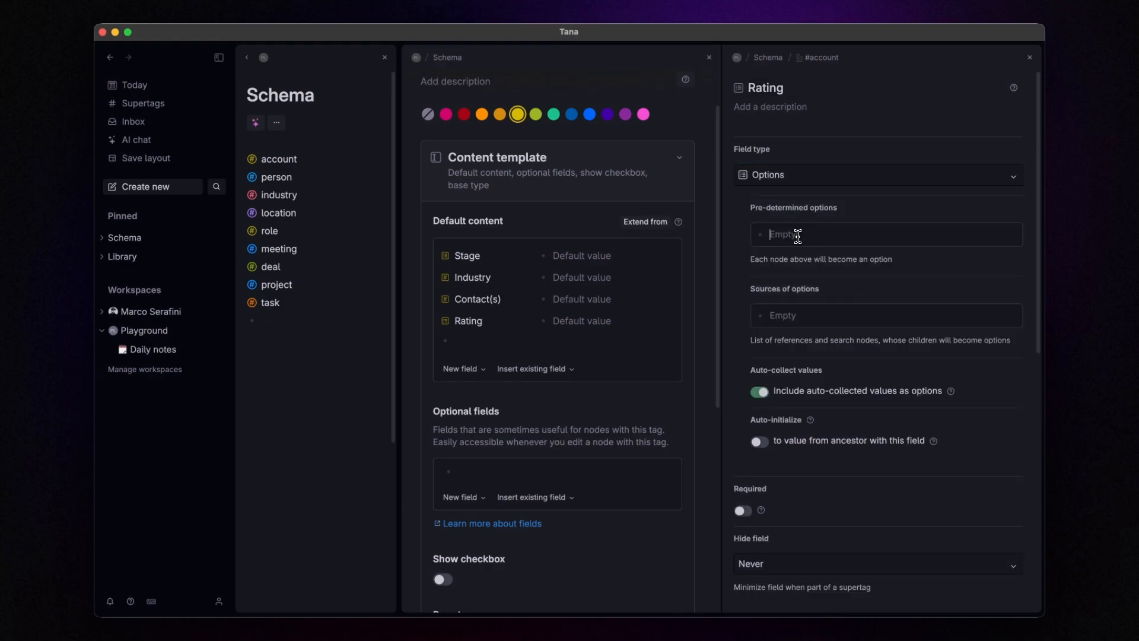
Step: Find the star emoji in the emoji search and insert it as Rating's first pre-determined option
key(super+space)
text(em)
key(Return)
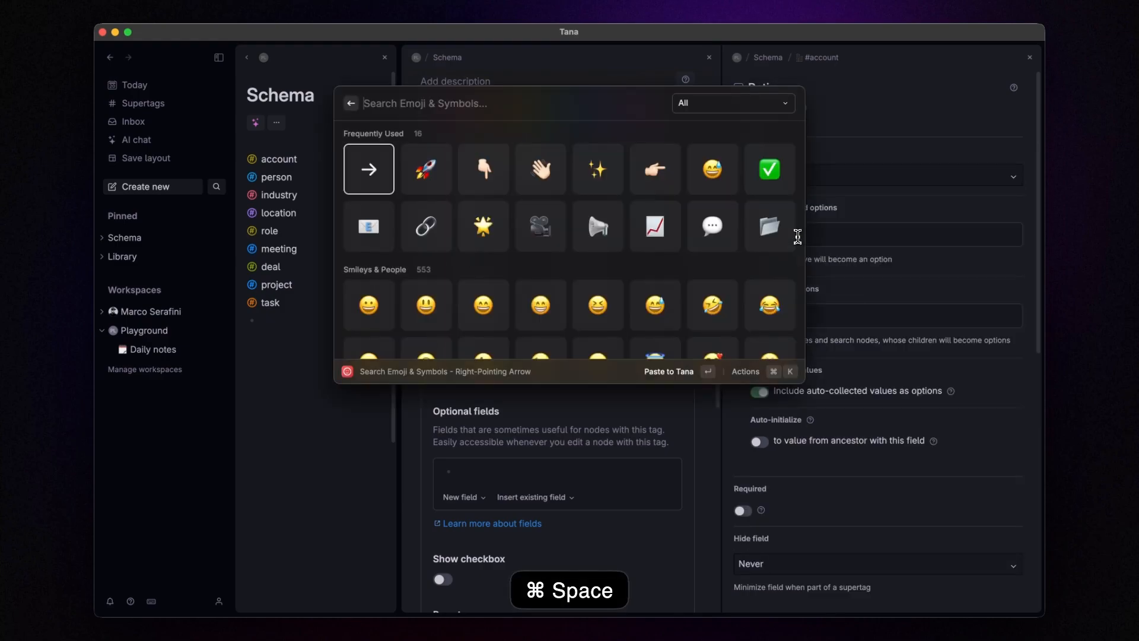
text(star)
key(Right)
key(Right)
key(Return)
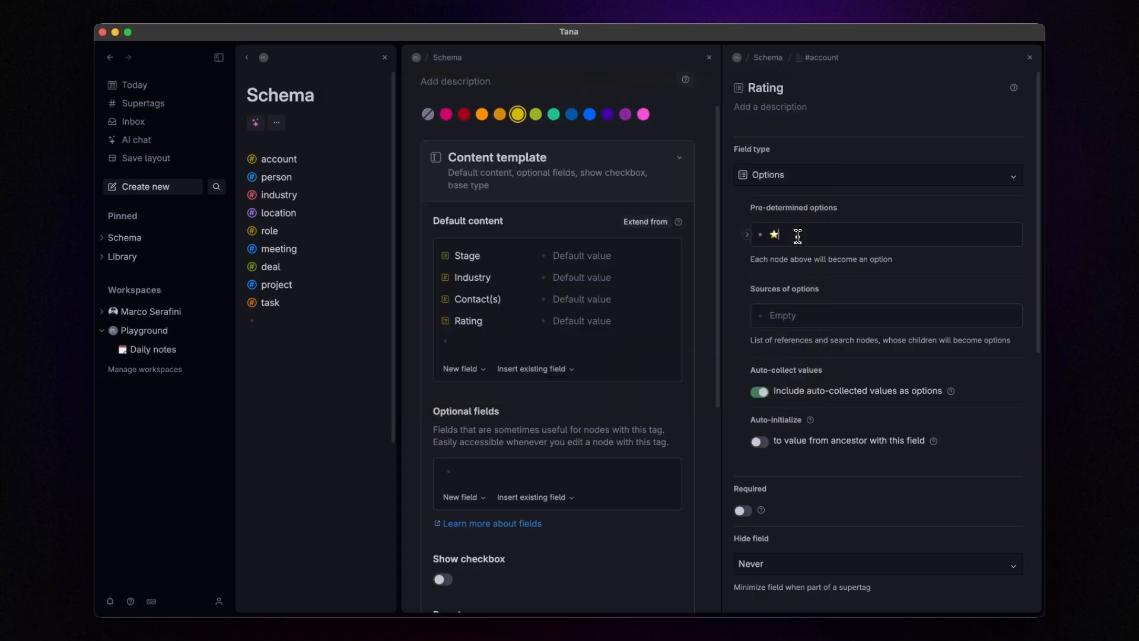
Step: Copy the star emoji and add pre-determined options of two, three and four stars to Rating
key(shift+Left)
key(super+c)
key(Right)
key(Return)
key(super+v)
key(super+v)
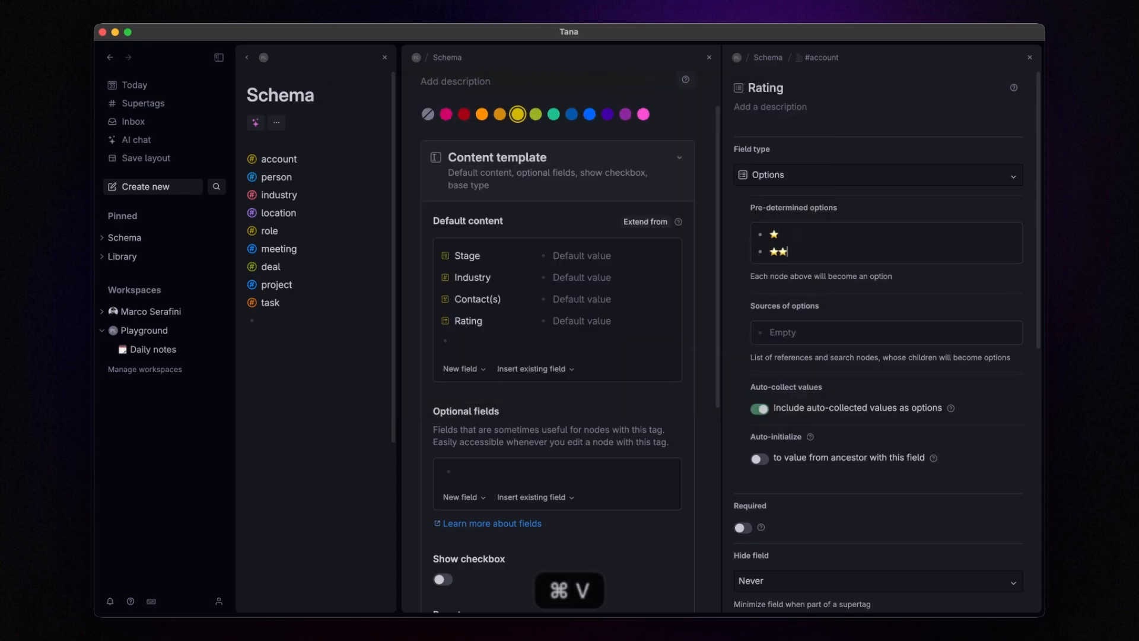
key(Return)
key(super+v)
key(super+v)
key(super+v)
key(Return)
key(super+v)
key(super+v)
key(super+v)
key(super+v)
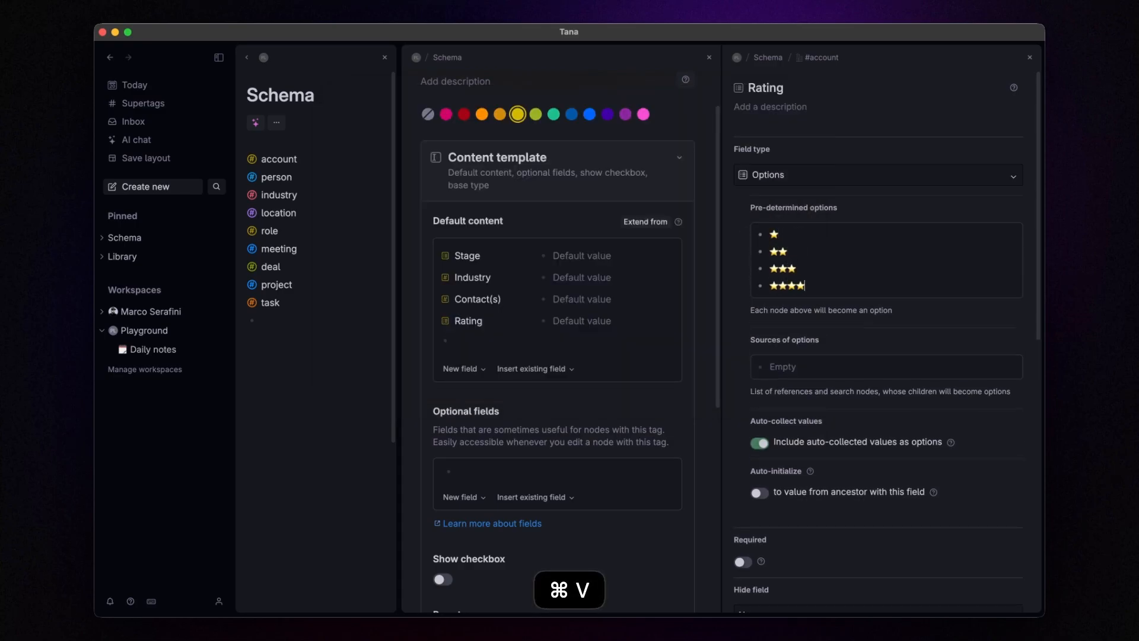
Step: Give the one-star option the description "Poor – The account consistently fails to meet expectations."
key(Up)
key(Up)
key(Up)
key(ctrl+i)
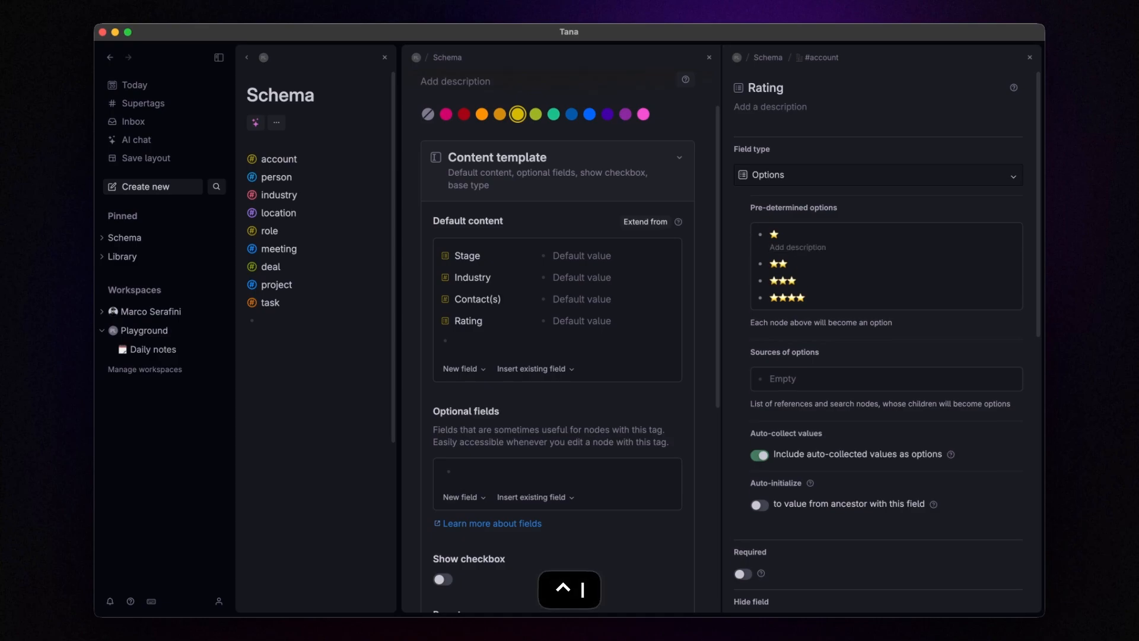
key(super+v)
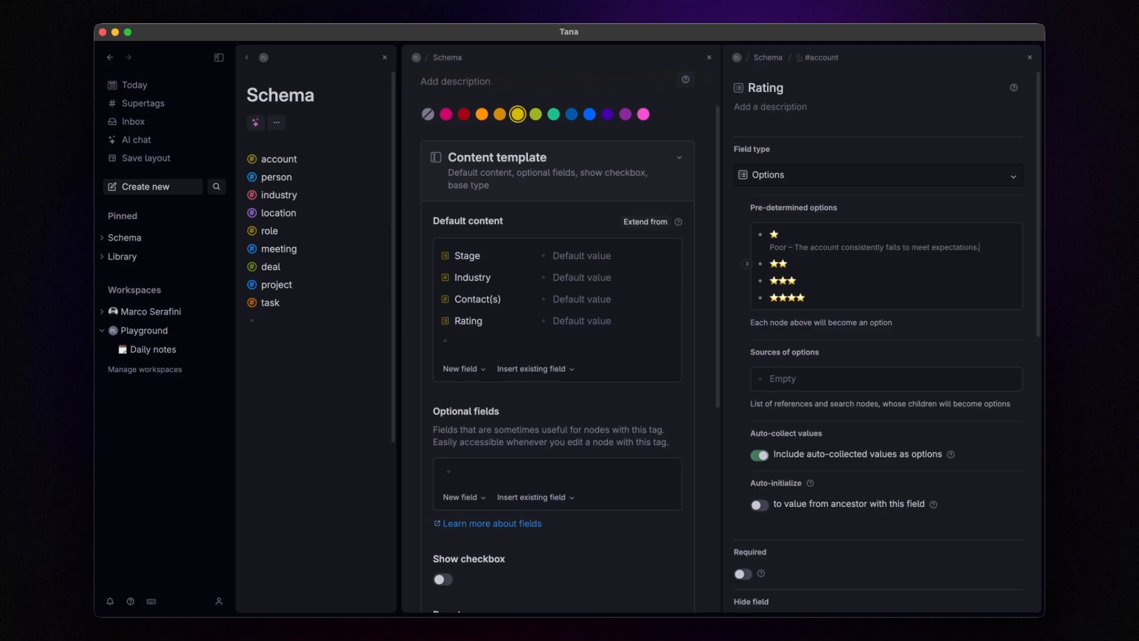
Step: Give the two-star option the description "Fair – The account occasionally meets expectations but often falls short."
key(Down)
key(ctrl+i)
key(super+v)
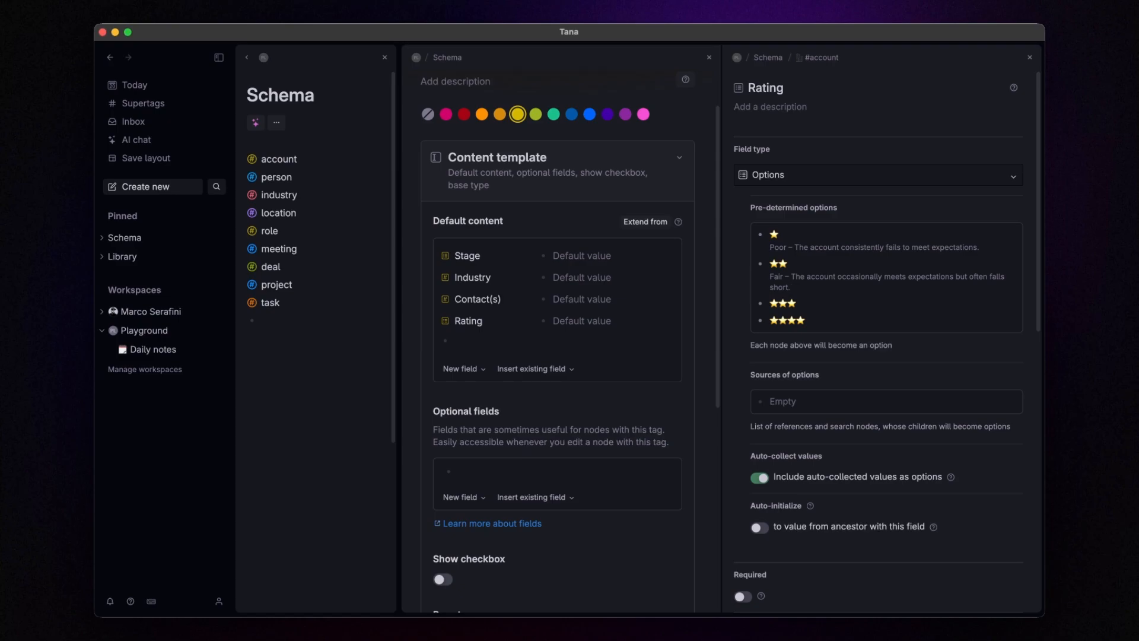
Step: Give the three-star option the description "Good – A positive relationship where the account meets most expectations."
click(809, 305)
key(ctrl+i)
key(super+v)
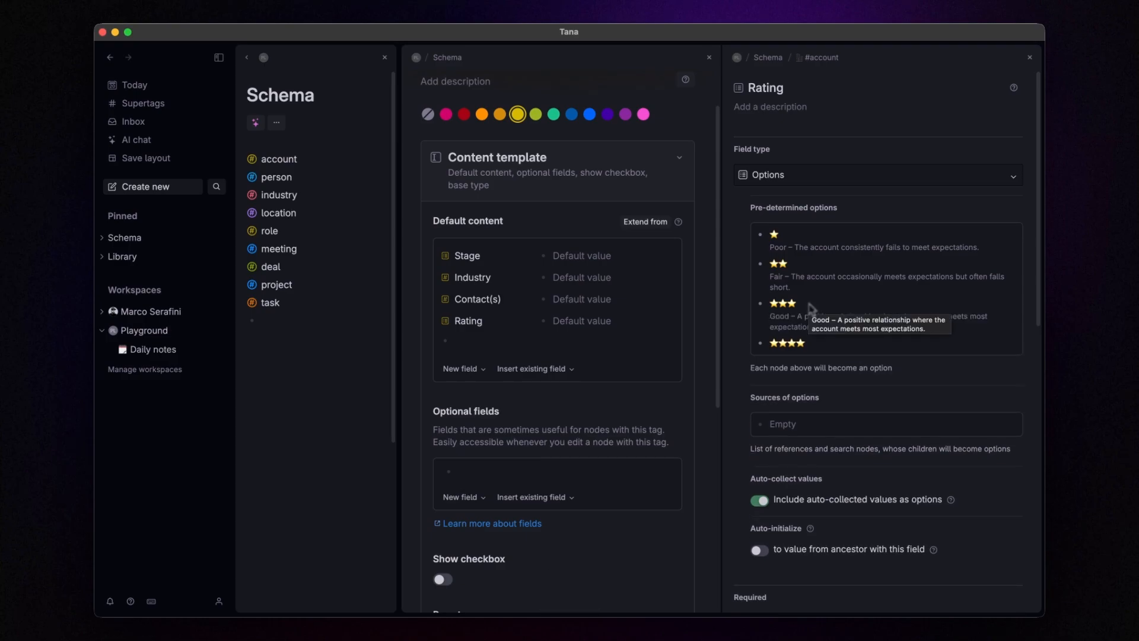
Step: Give the four-star option the description "Excellent – The account consistently exceeds expectations." and close Rating's configuration
click(813, 339)
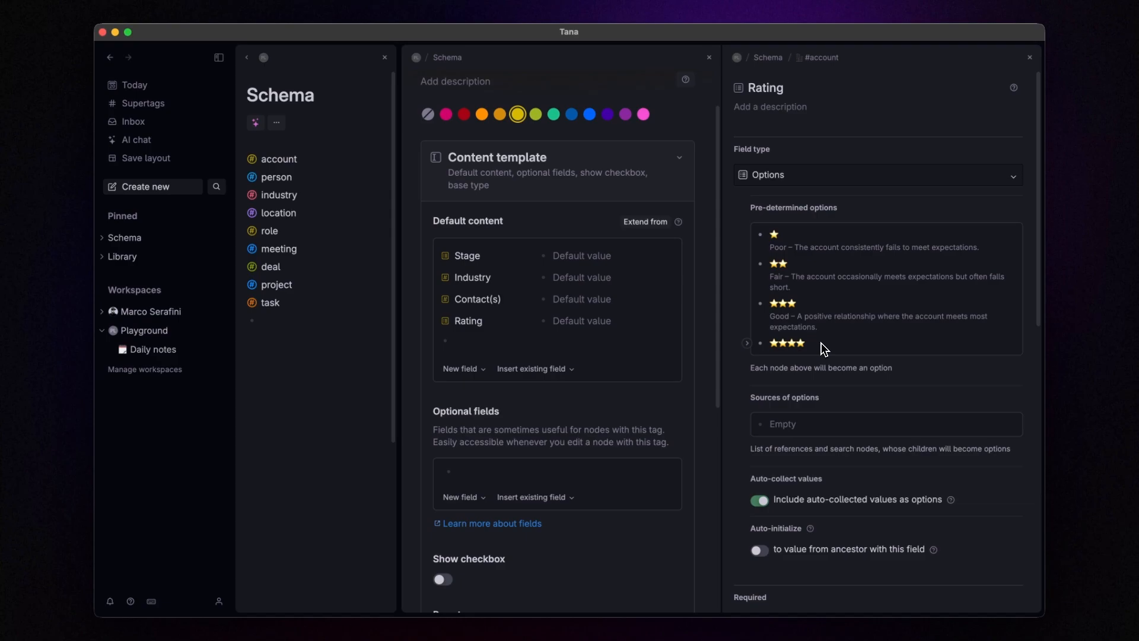
click(821, 342)
key(ctrl+i)
key(super+v)
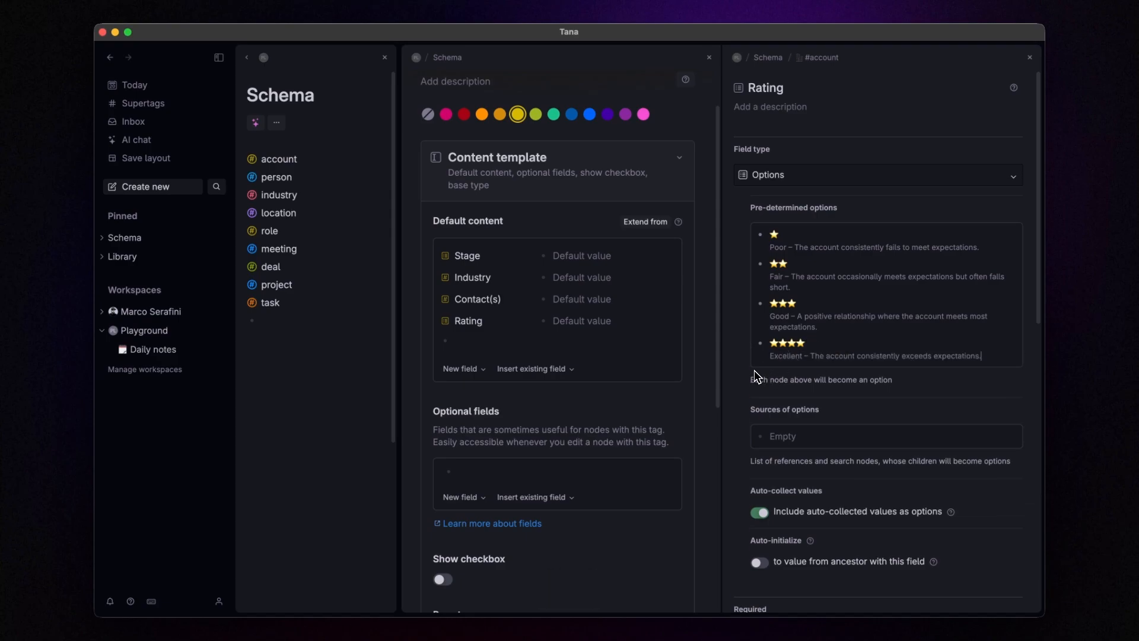
click(1031, 58)
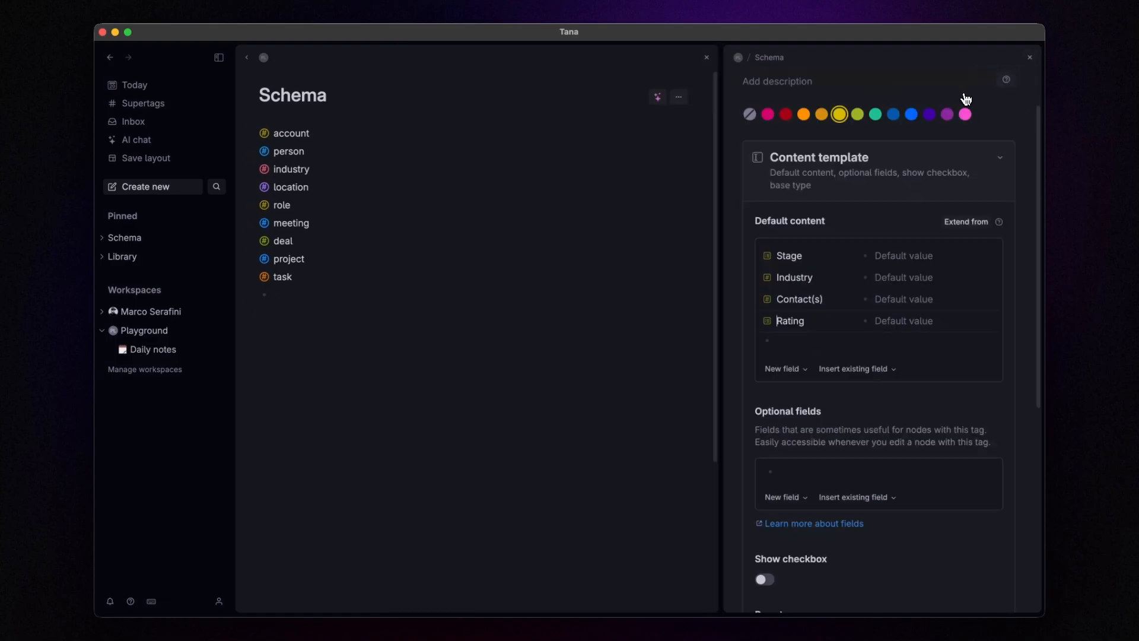
Step: Add the fields Email, Phone, Website and LinkedIn below Rating in the account supertag's default content
click(798, 336)
text(>)
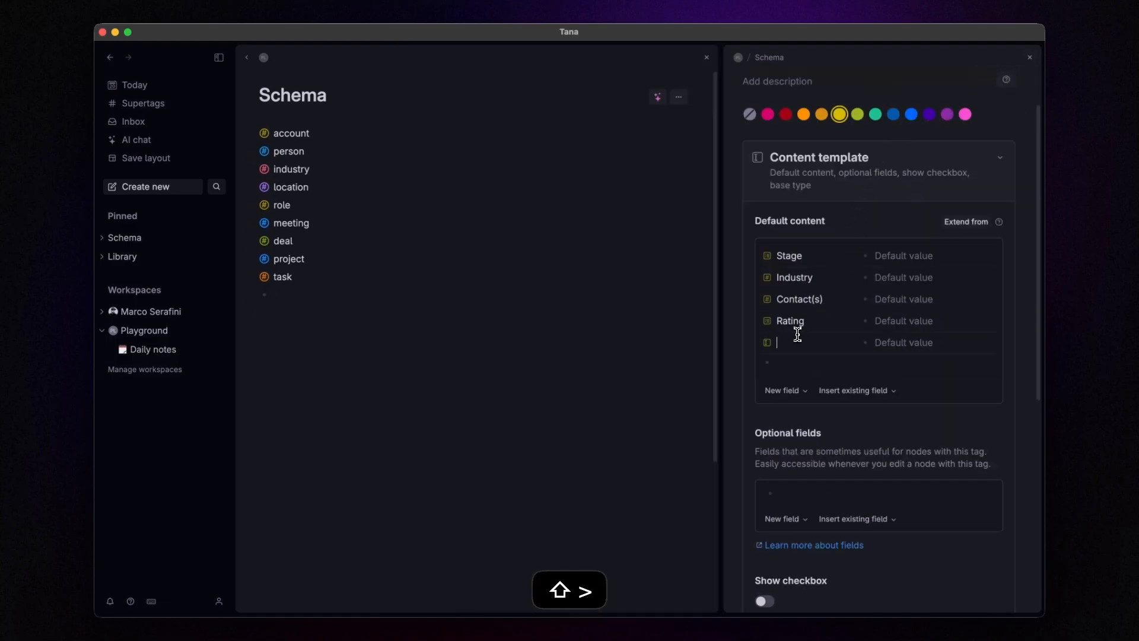
key(Return)
key(Return)
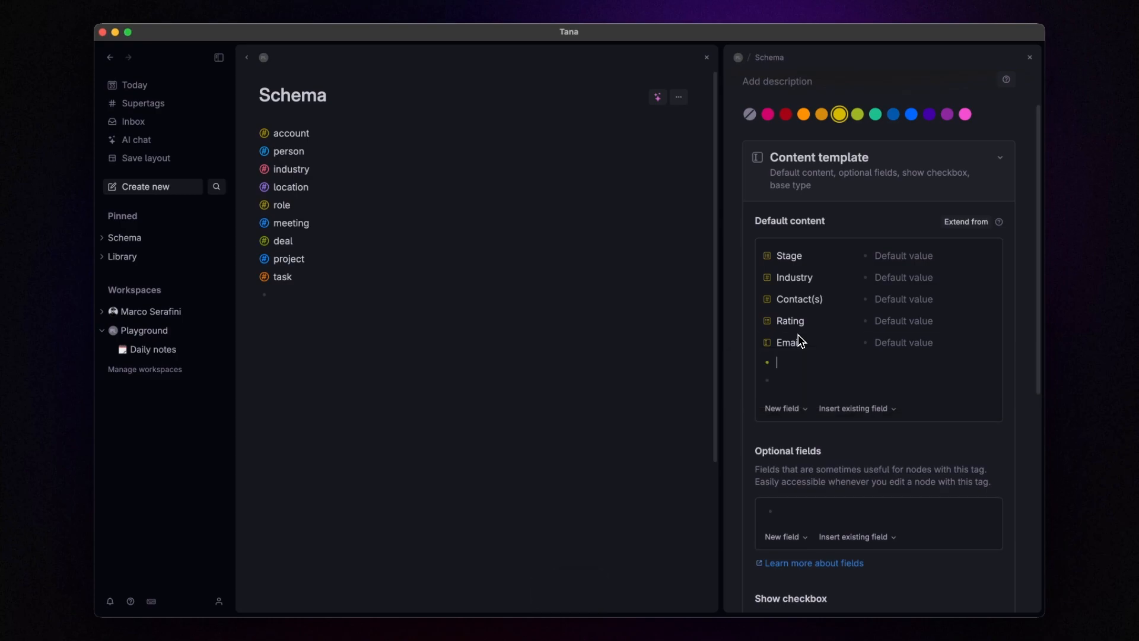
text(>)
key(Return)
key(Return)
text(>)
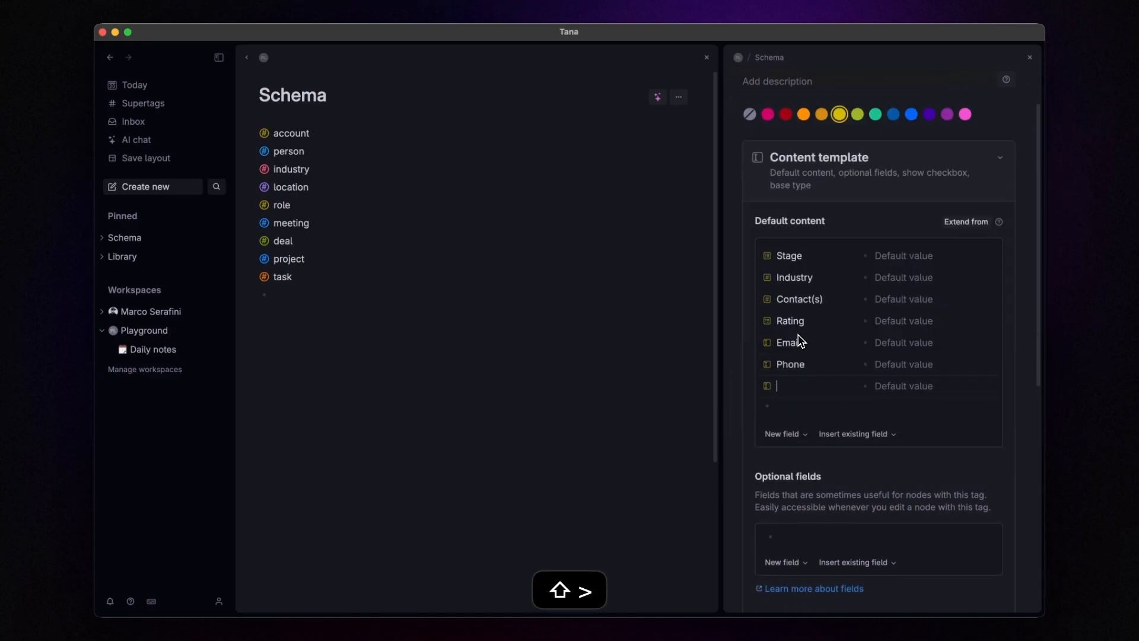
key(Return)
key(Return)
text(>LinkedIn)
key(Return)
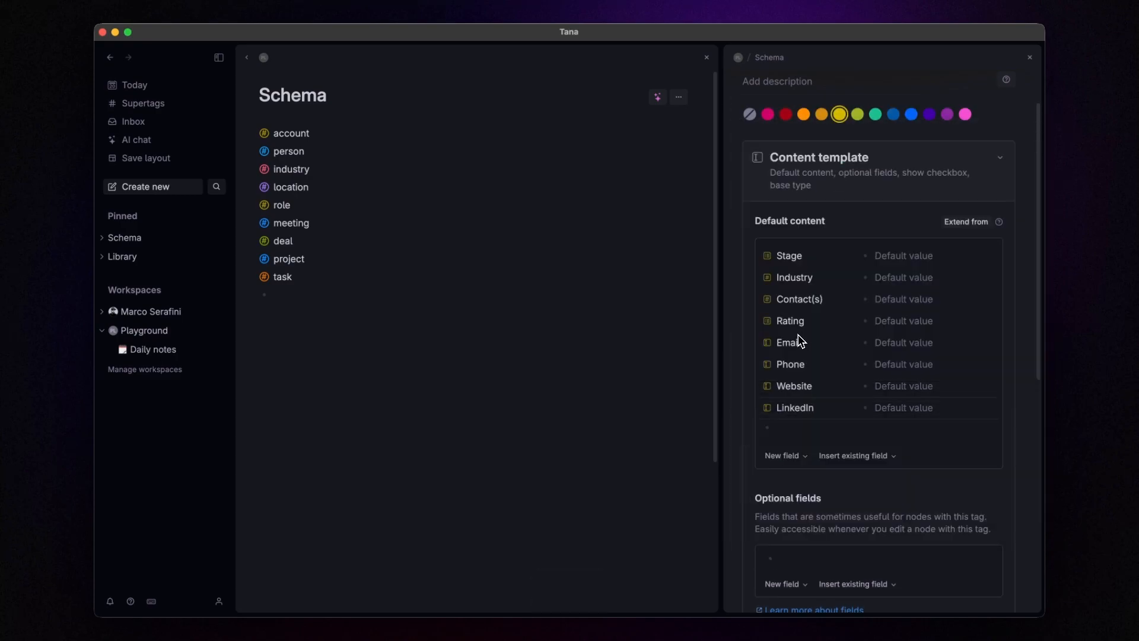
Step: Set the Email field's type to E-Mail, make the field discoverable in the schema, and close its configuration
click(767, 343)
click(783, 176)
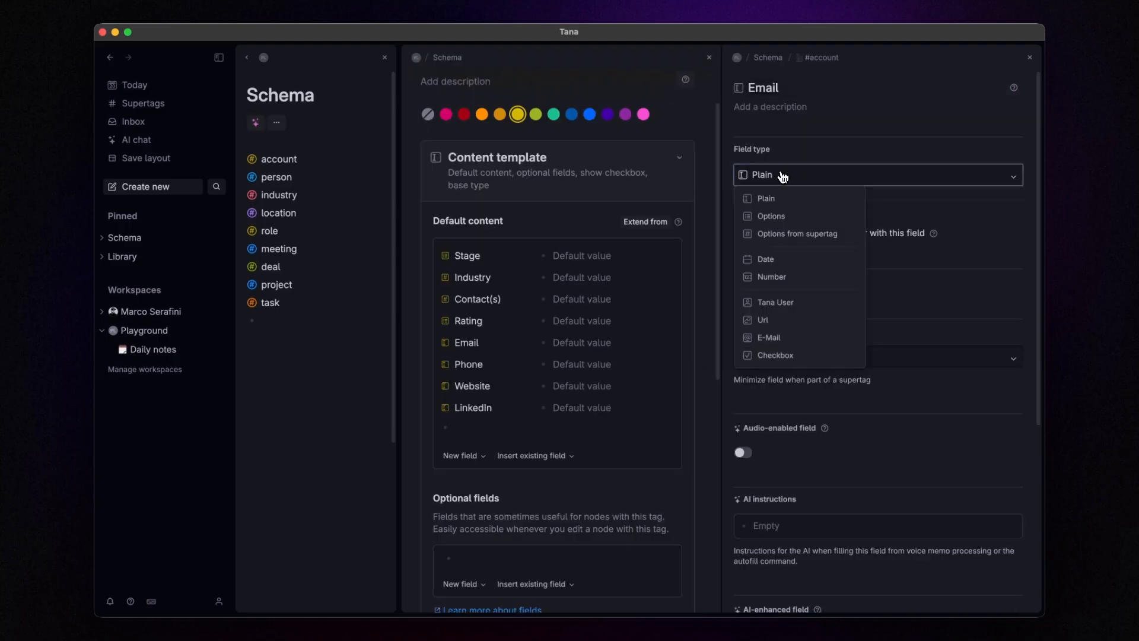
click(782, 337)
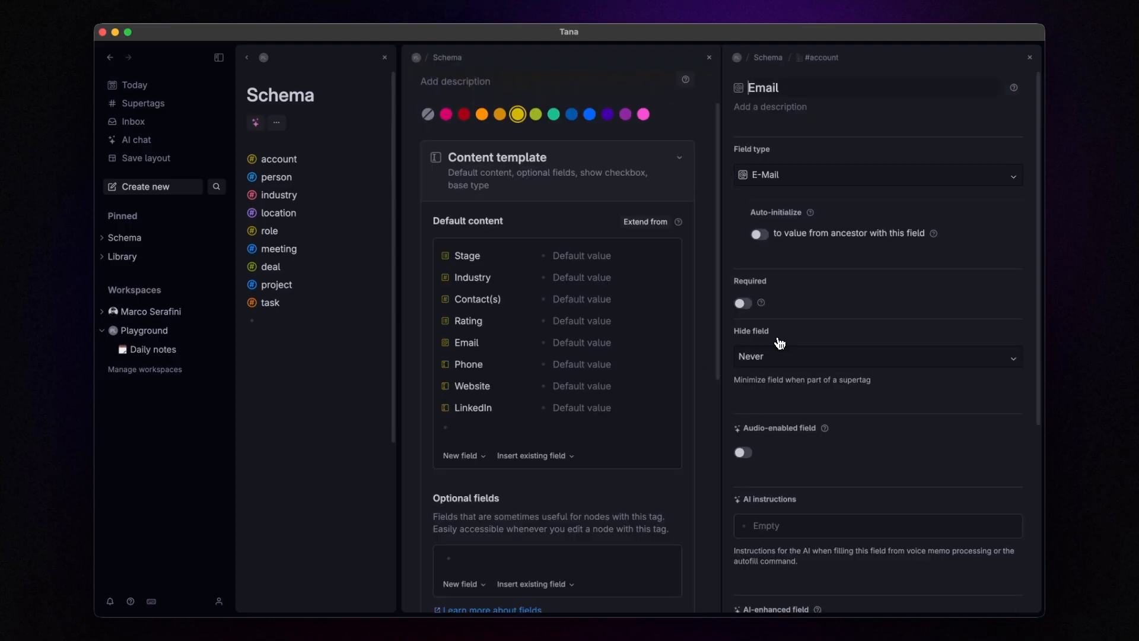
scroll(778, 342, down, 5)
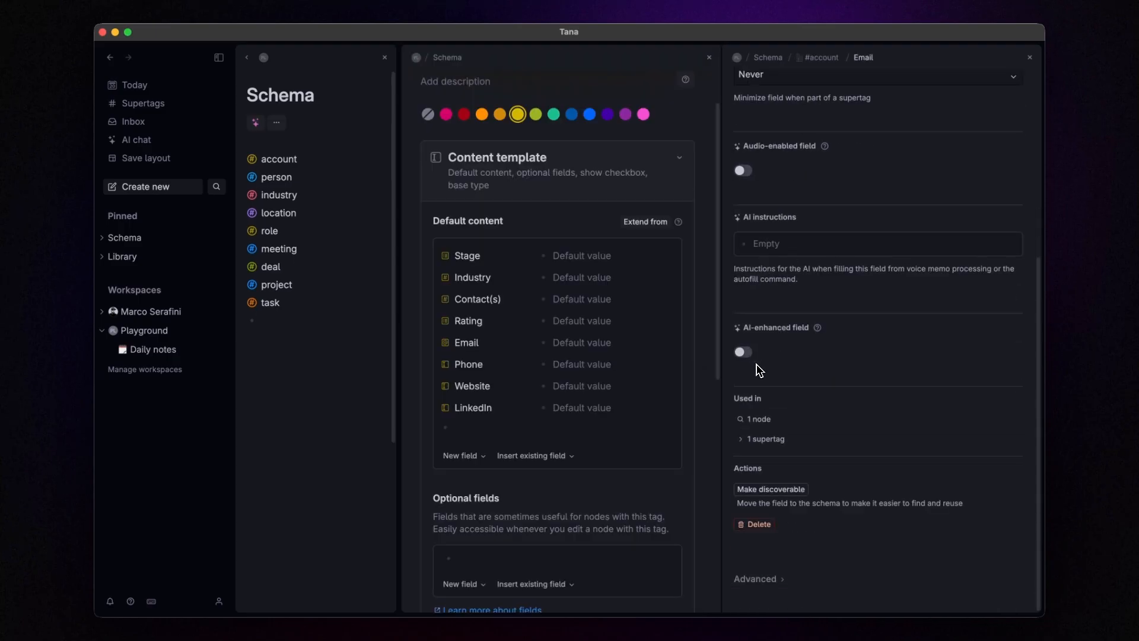
click(771, 490)
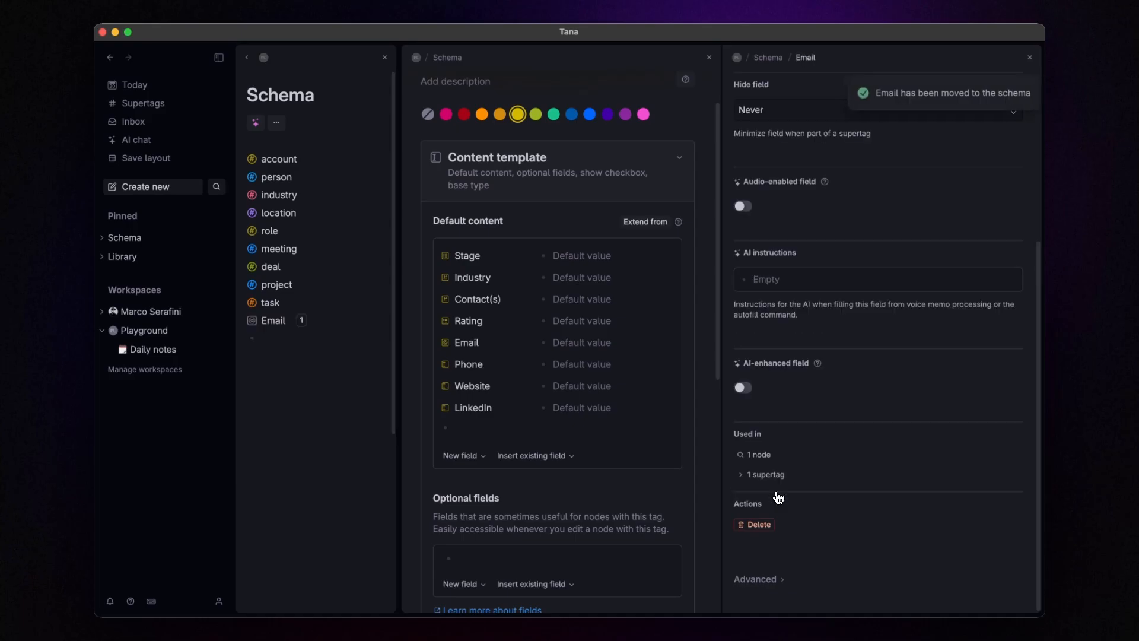
click(1029, 57)
Step: Make the account supertag's Phone field discoverable in the schema and close its configuration
click(768, 368)
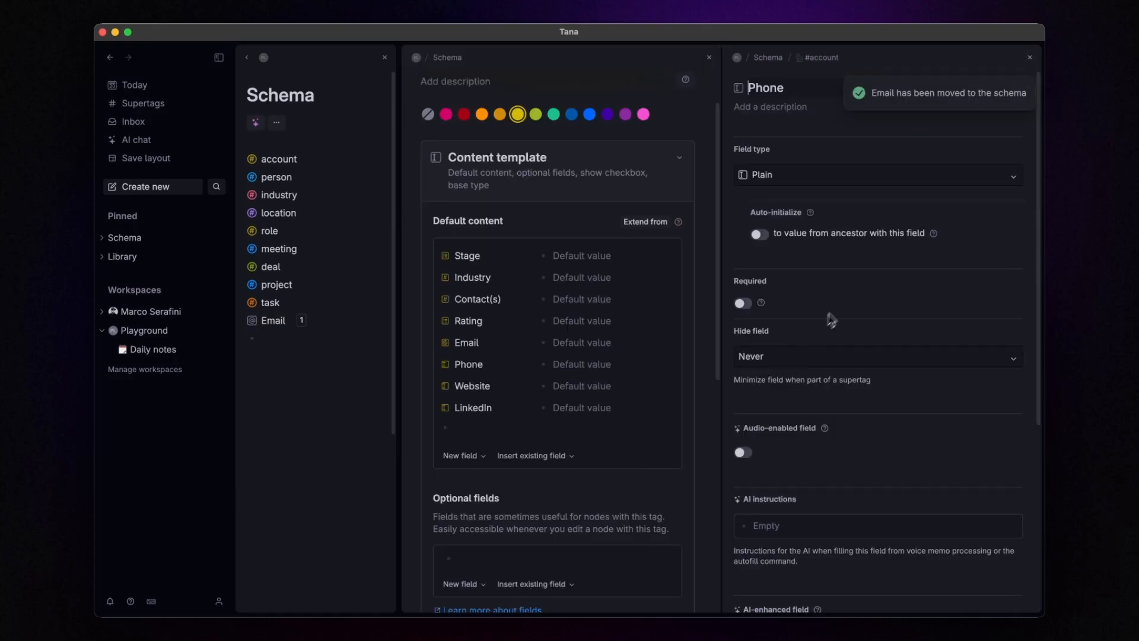
scroll(837, 273, down, 5)
click(770, 492)
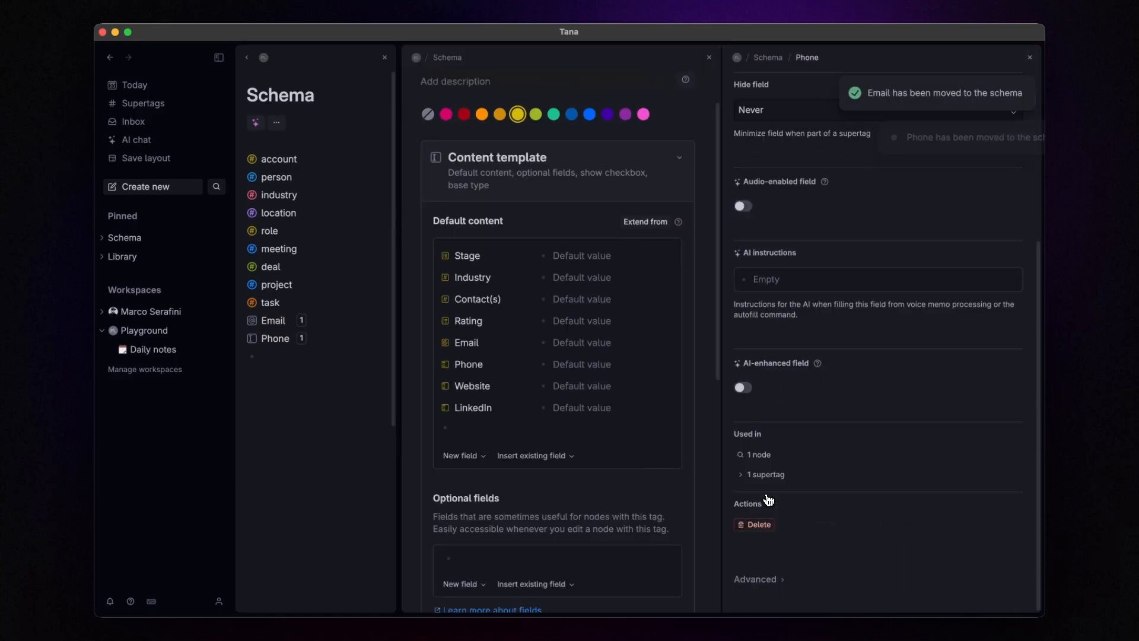
click(1030, 57)
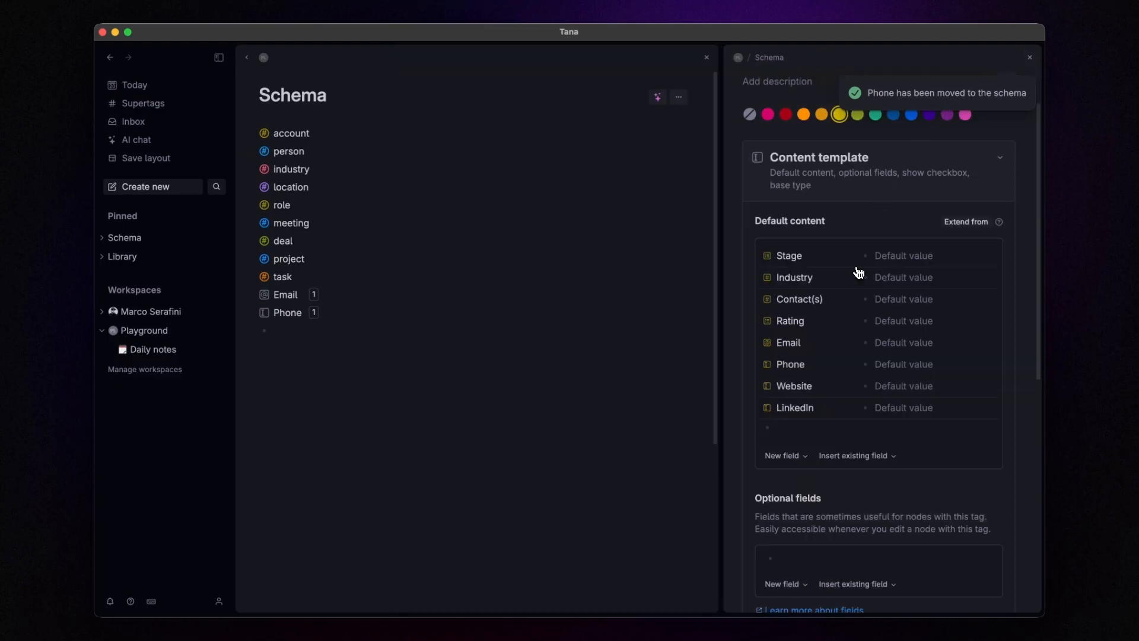
Step: Set the Website field's type to Url, make the field discoverable in the schema, and close its configuration
click(771, 390)
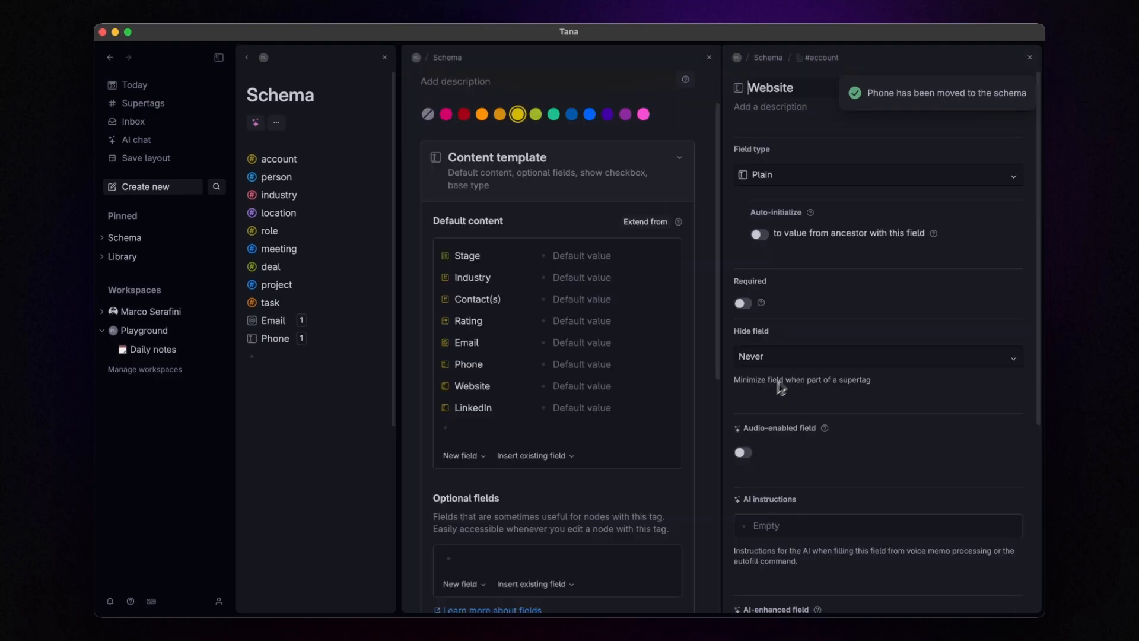
click(845, 174)
click(797, 316)
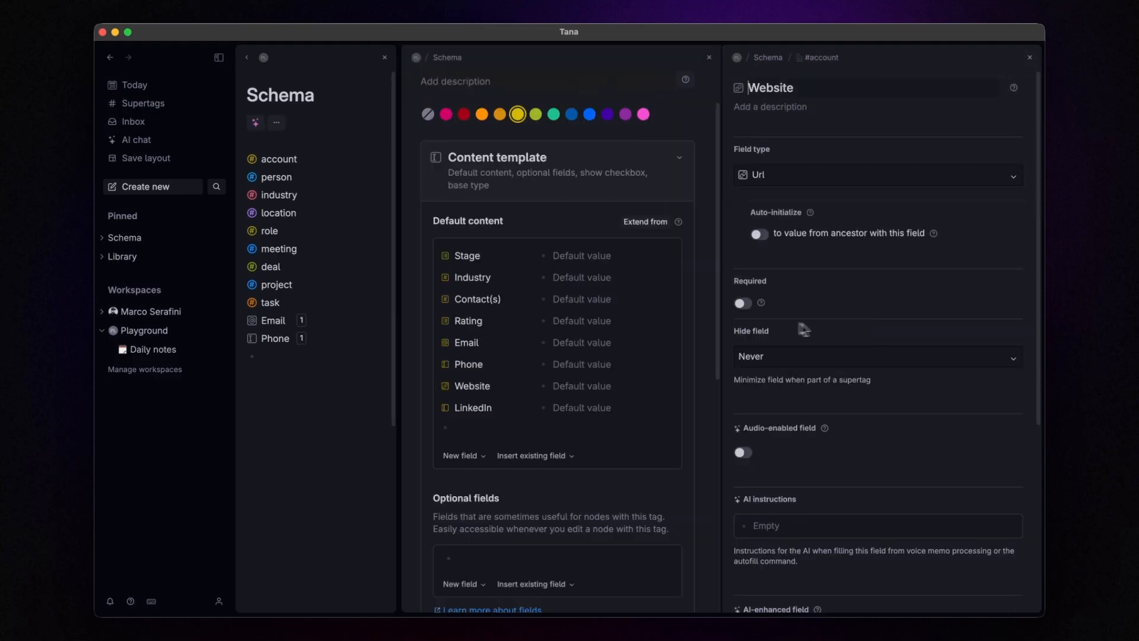
scroll(872, 333, down, 5)
click(797, 491)
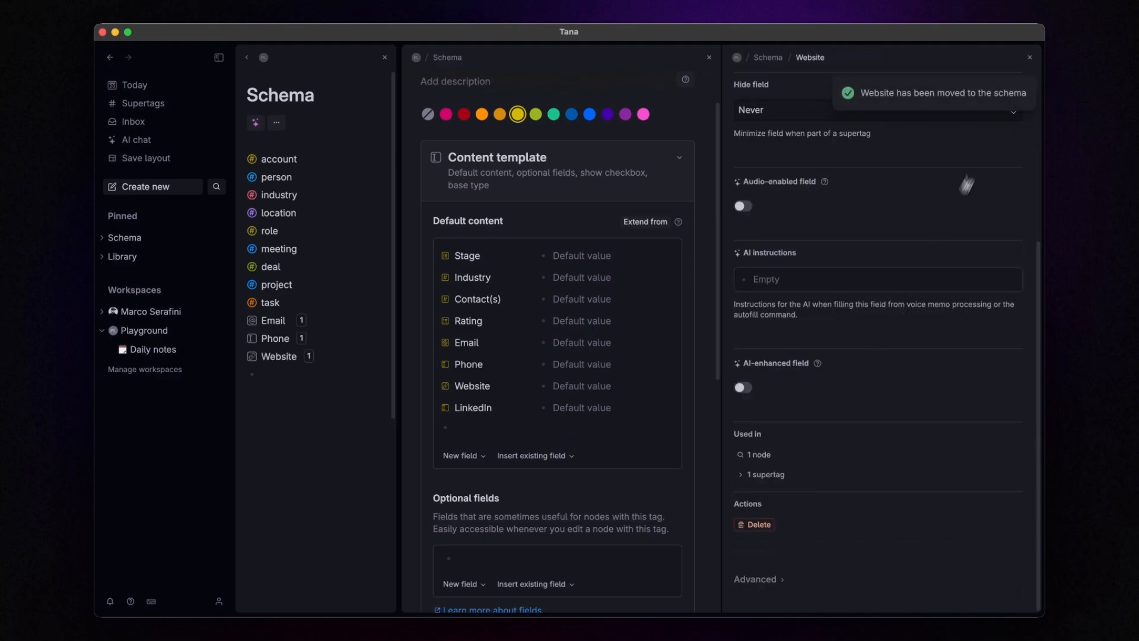
click(1030, 57)
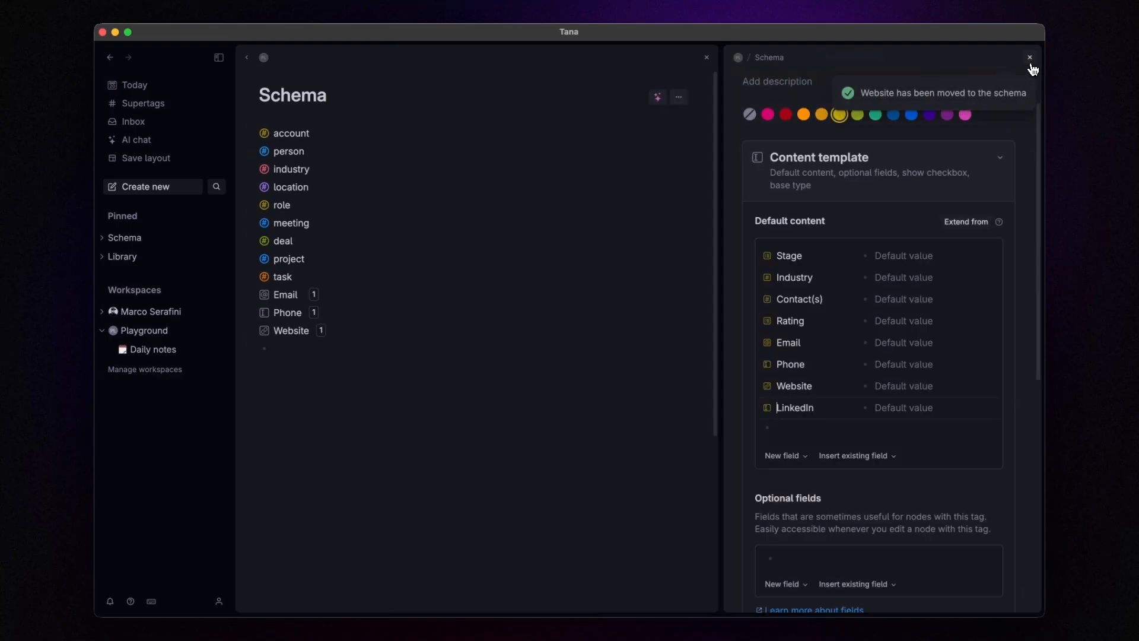
Step: Set the LinkedIn field's type to Url, make the field discoverable in the schema, and close its configuration
click(768, 409)
click(831, 177)
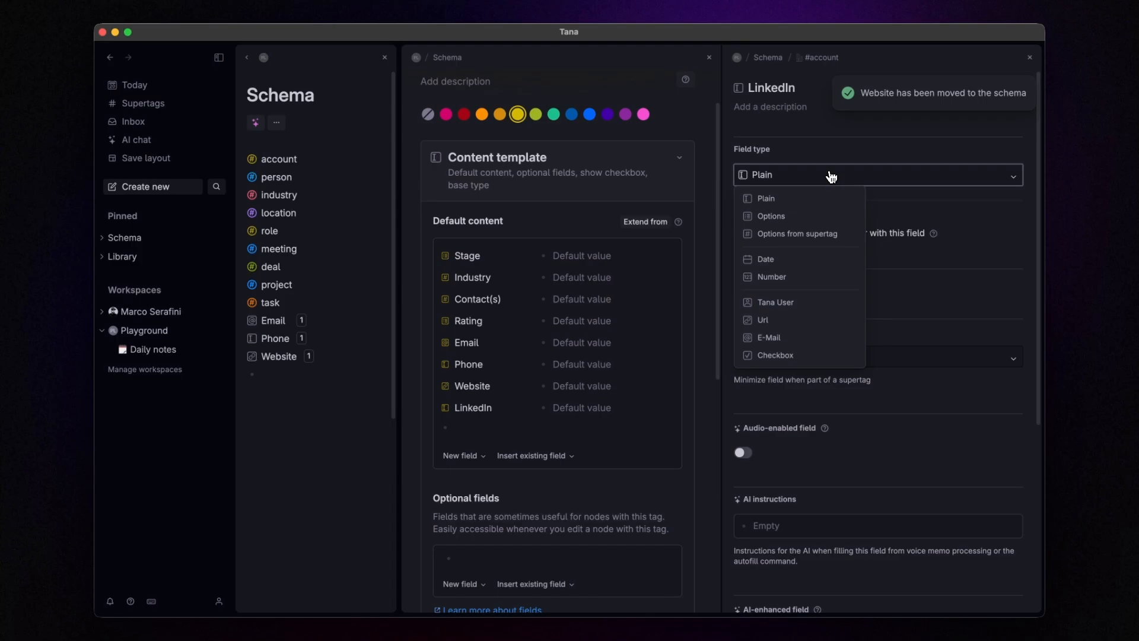
click(797, 318)
scroll(836, 358, down, 4)
scroll(836, 358, down, 2)
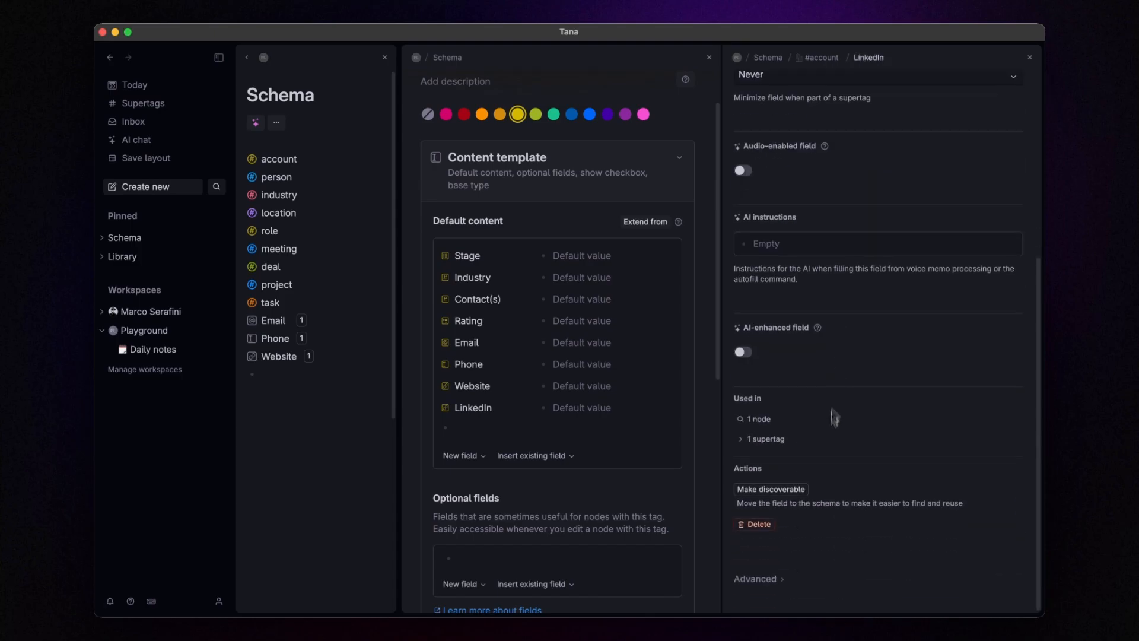
click(792, 493)
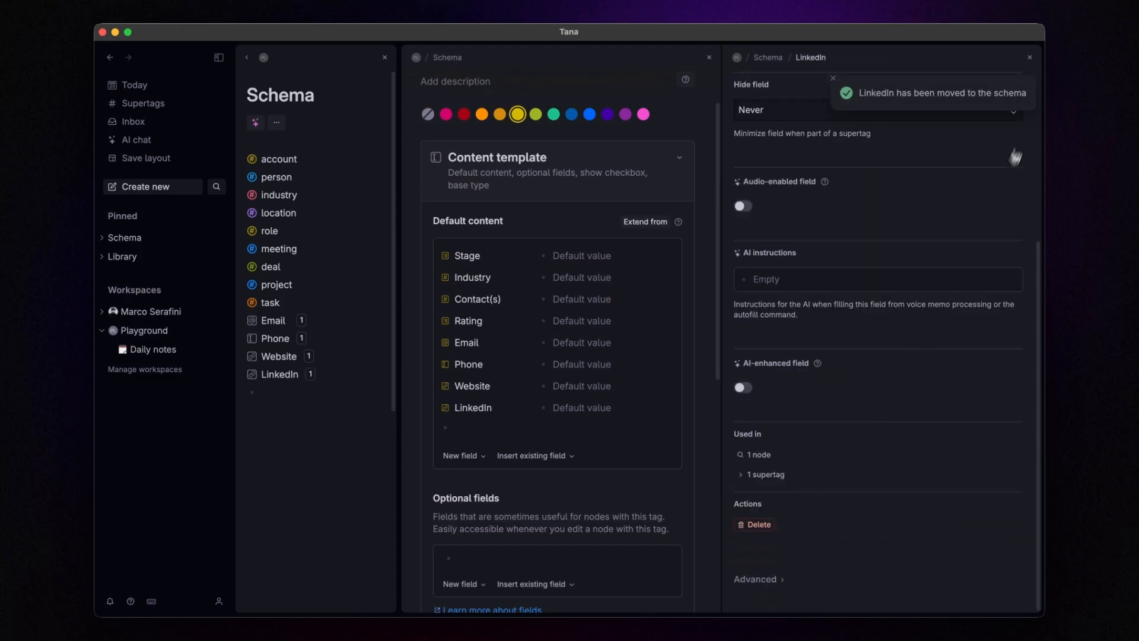
click(1030, 57)
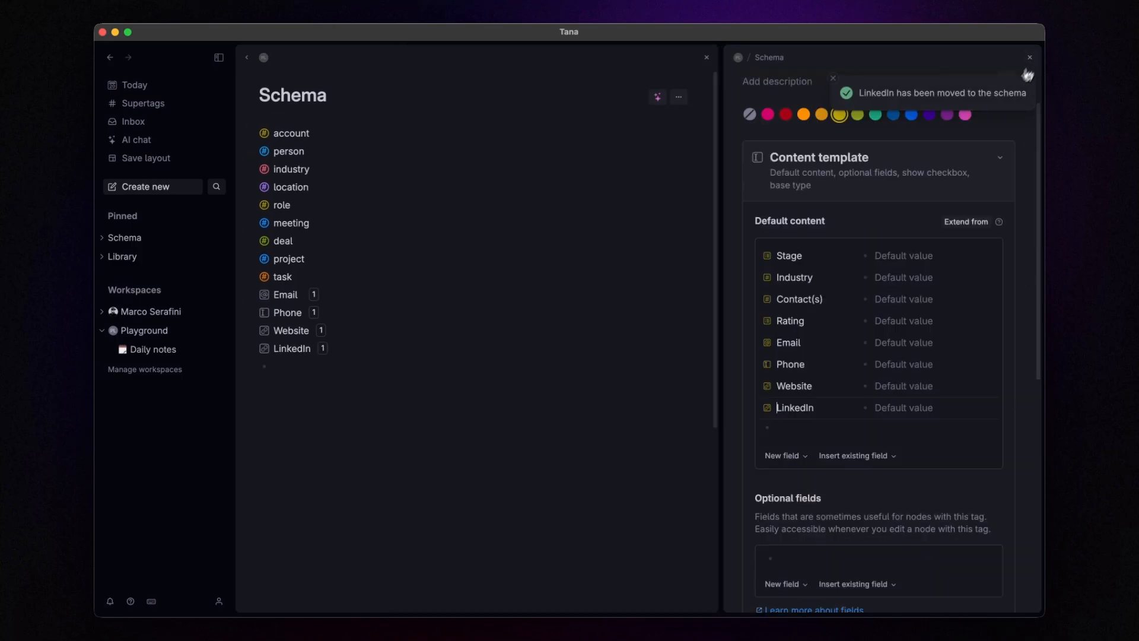
Step: Add a Location field below LinkedIn in the account supertag's default content, with type Options from supertag using the location supertag
click(808, 426)
text(>Location)
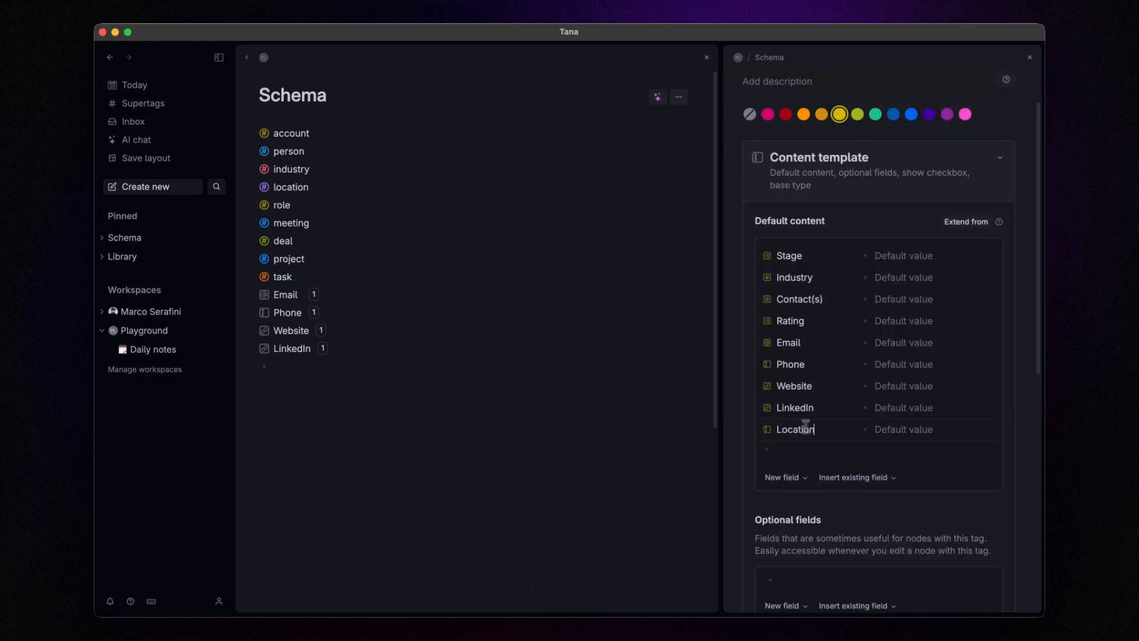
click(767, 429)
click(822, 178)
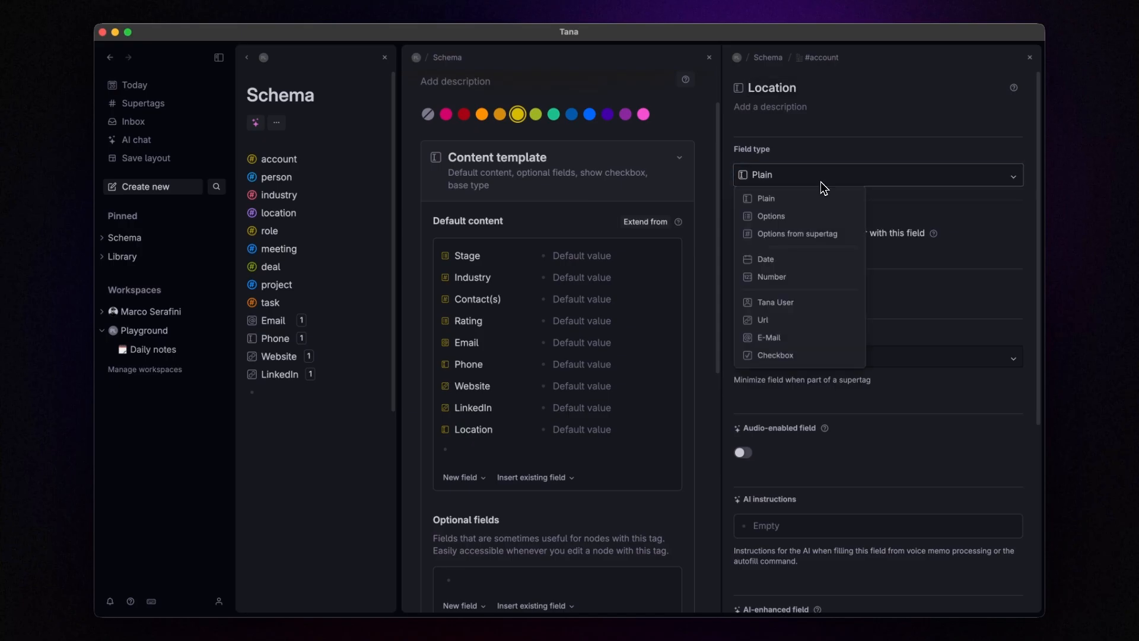
click(807, 233)
click(806, 229)
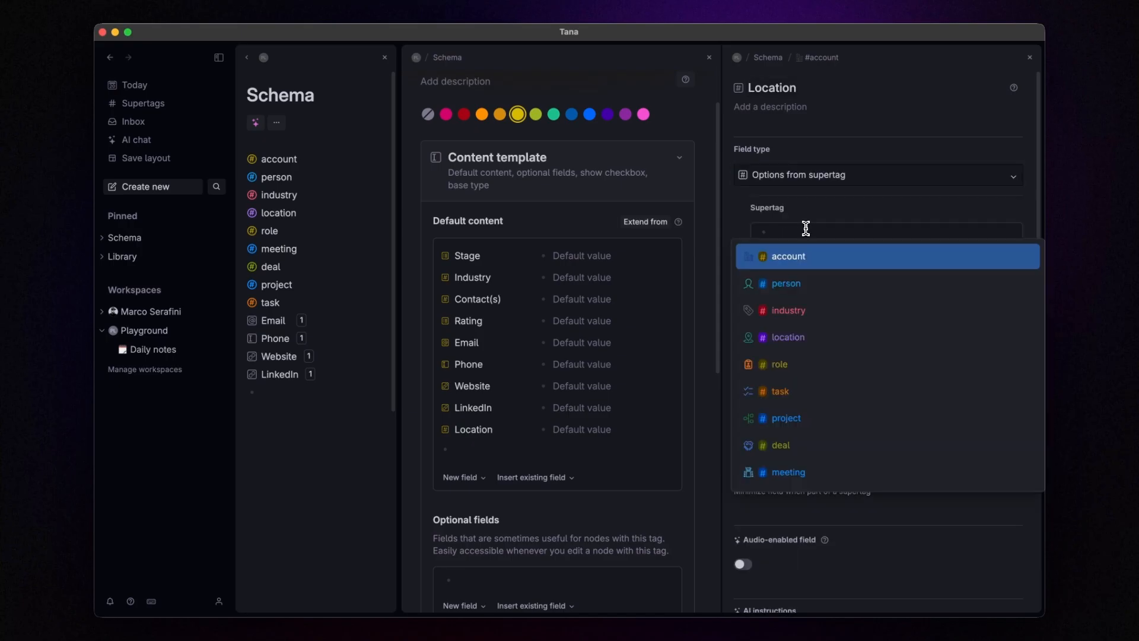
click(805, 338)
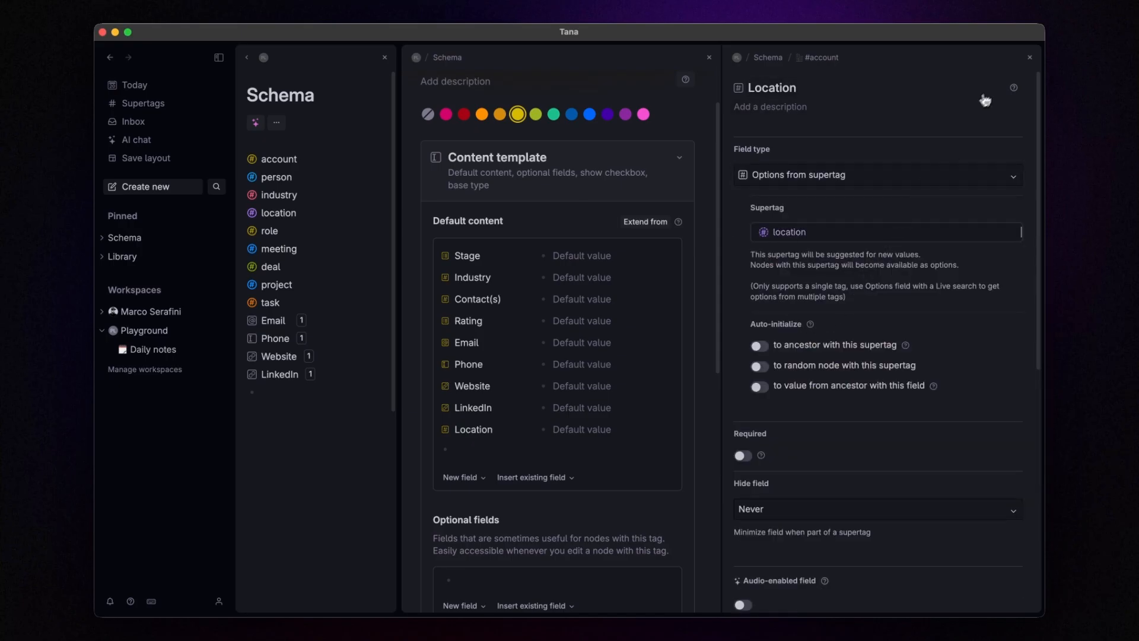
click(1028, 59)
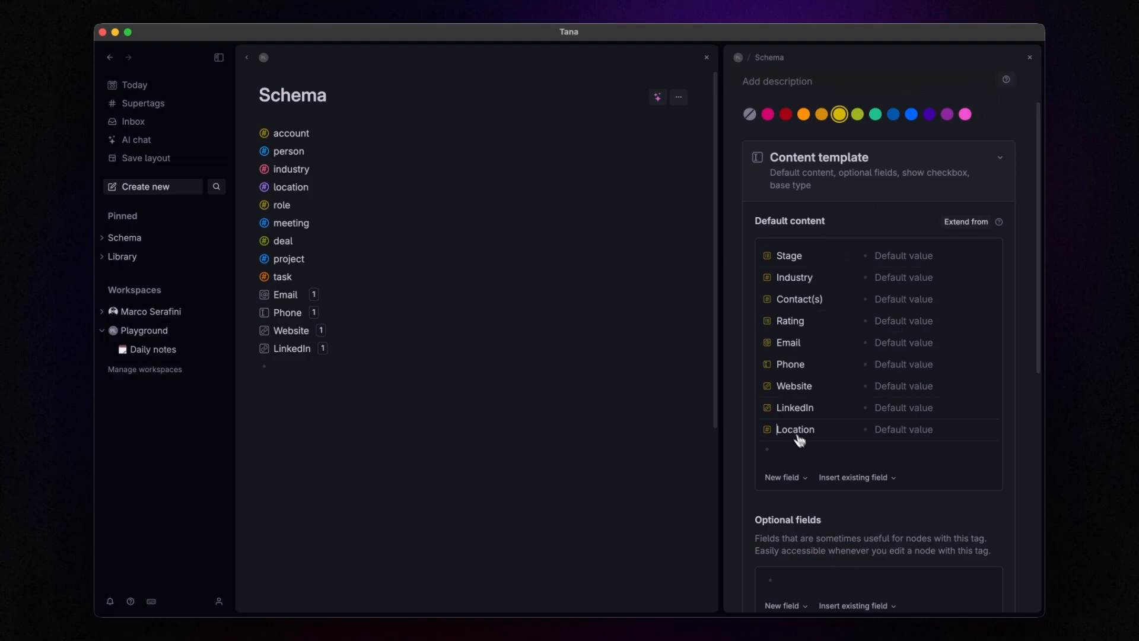
Step: Set the account supertag's base type to Organization and close its configuration
scroll(814, 451, down, 7)
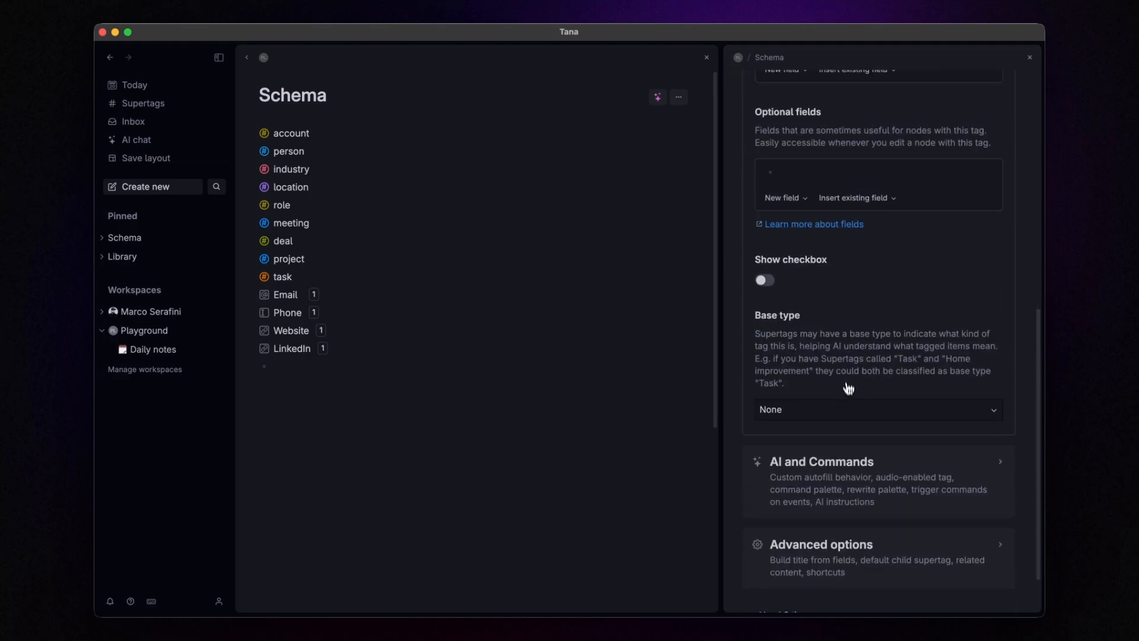
click(790, 416)
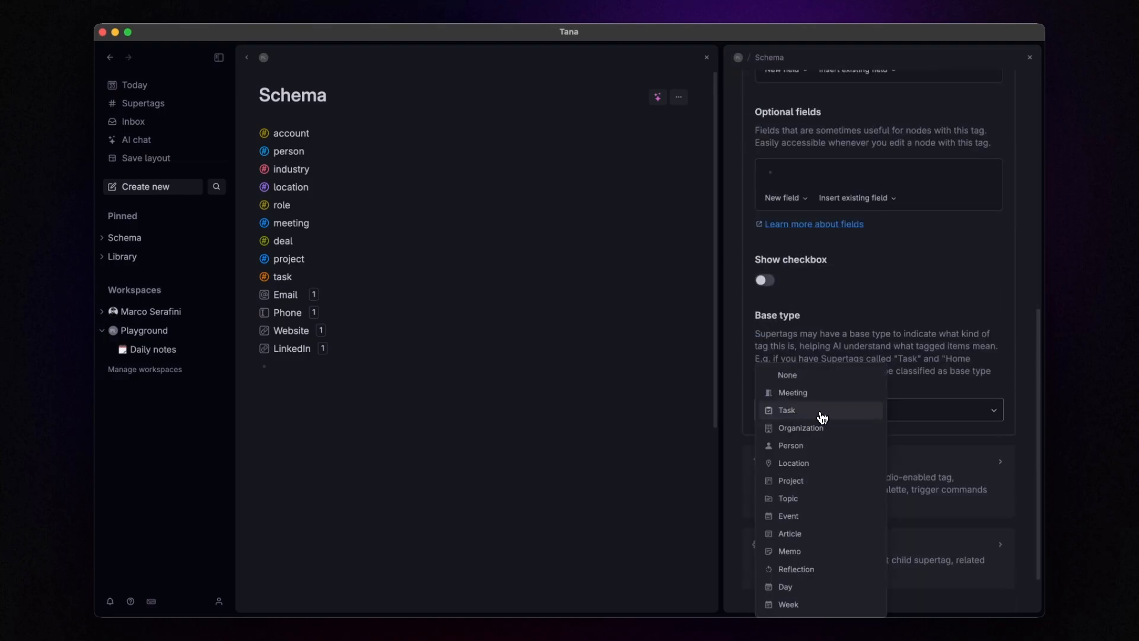
click(816, 432)
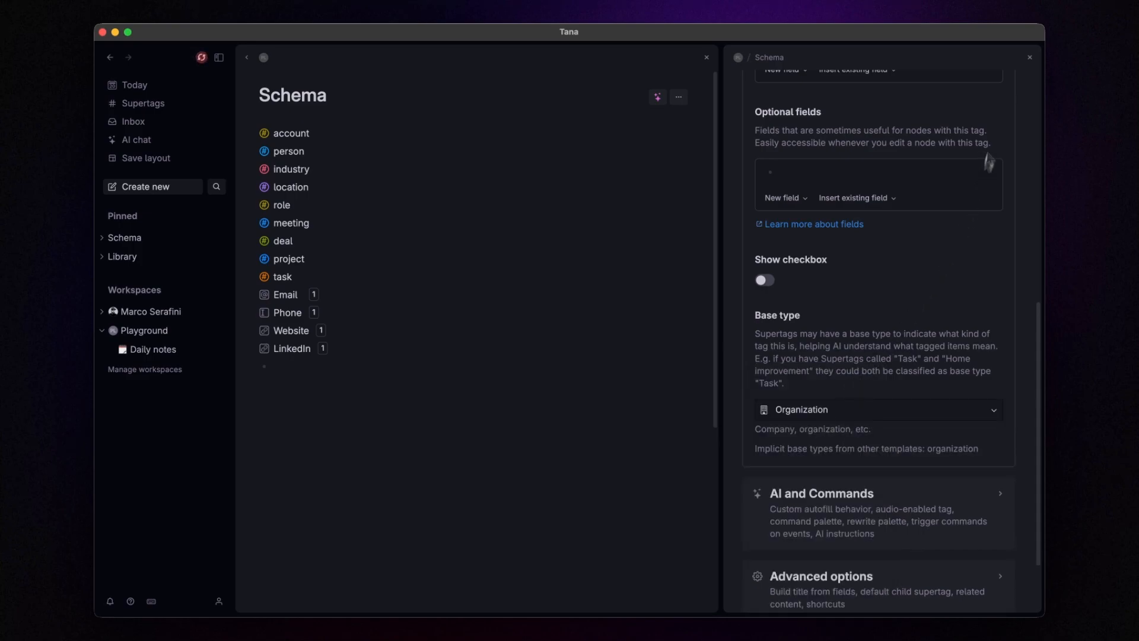
click(1030, 57)
Step: Open the person supertag's configuration and add an Account field to its default content
click(398, 155)
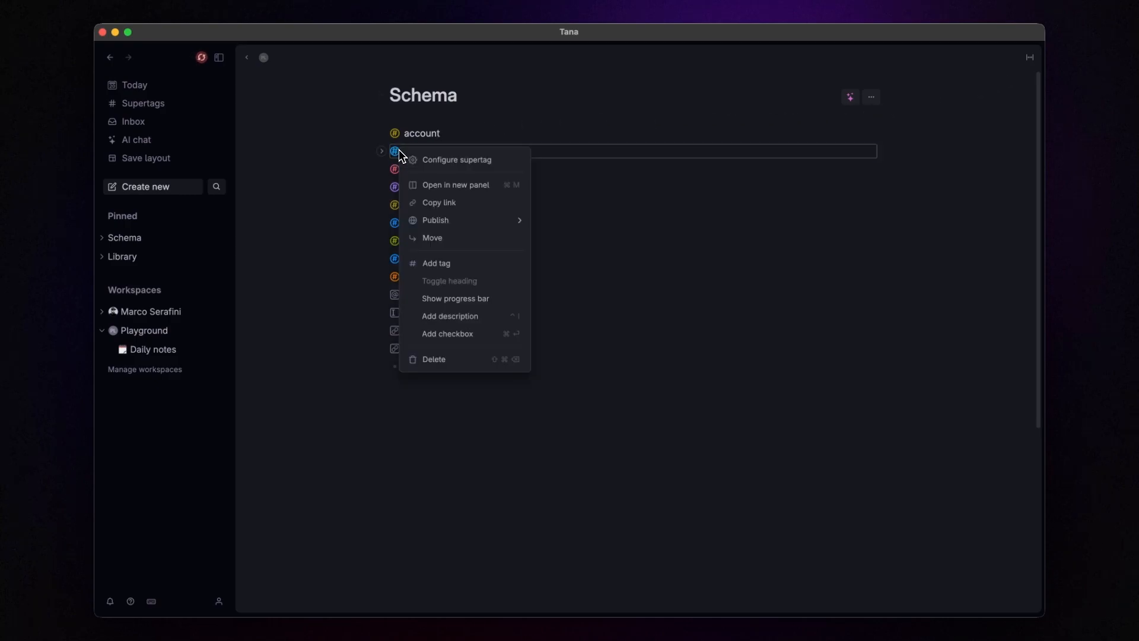
click(437, 160)
click(817, 239)
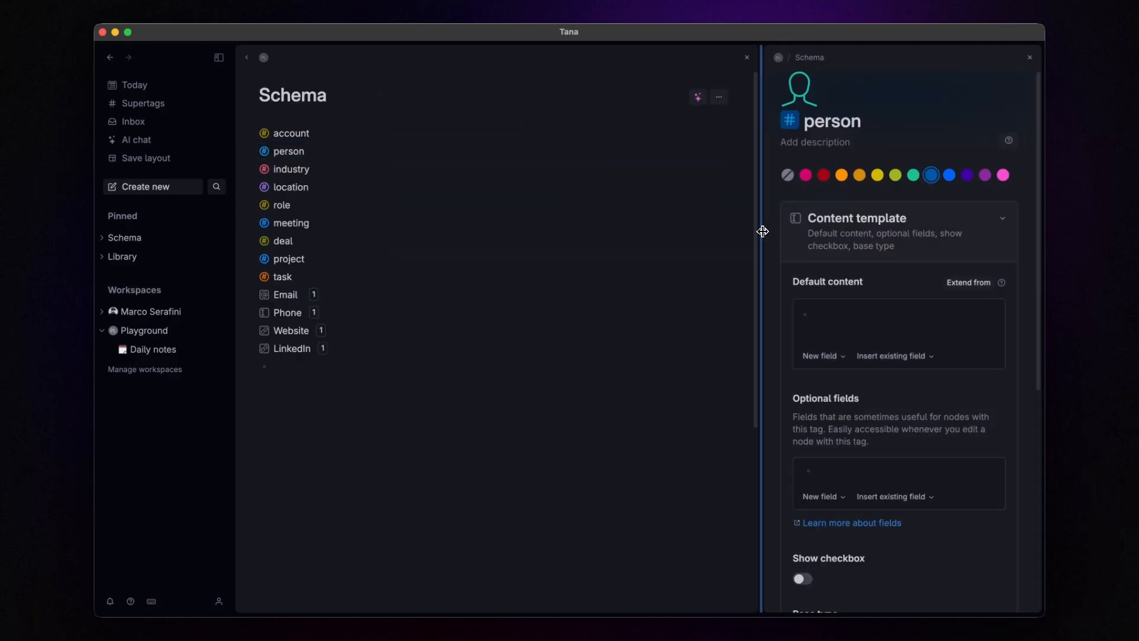
drag(760, 229, 704, 222)
click(767, 313)
text(>)
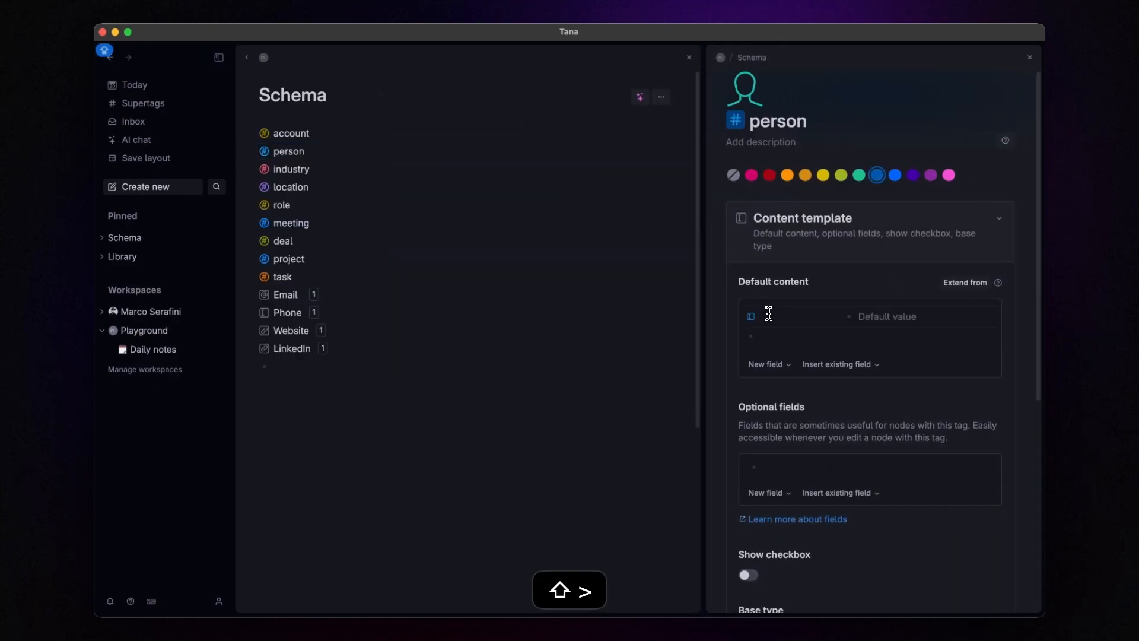
text(Acco)
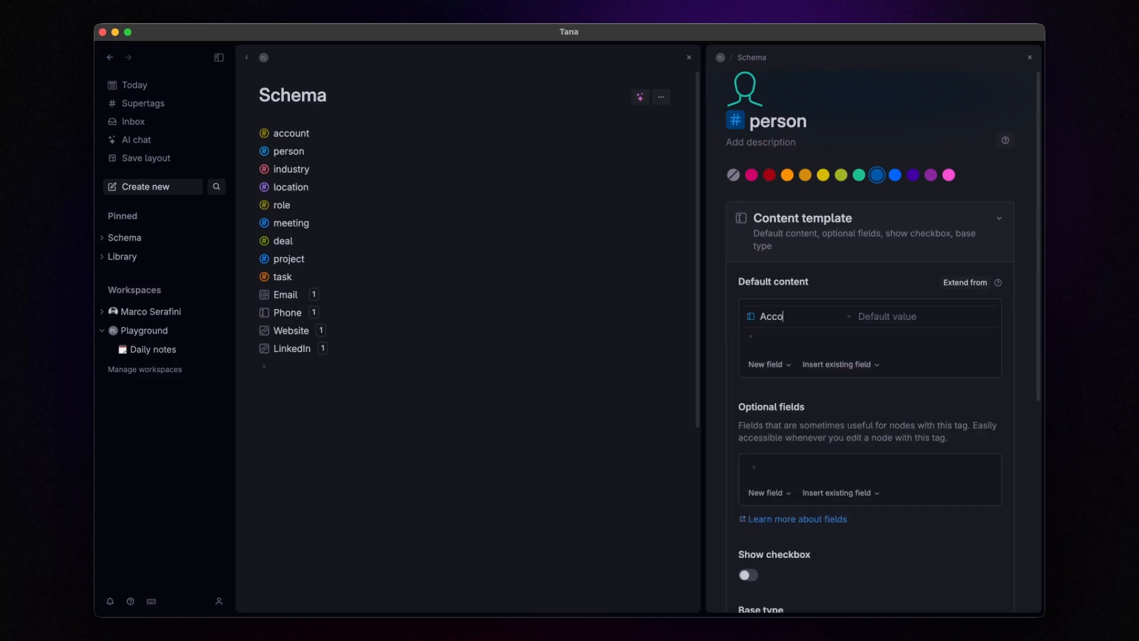
text(unt)
Step: Set the Account field's type to Options from supertag using account, and auto-initialize it to an ancestor with this supertag
click(751, 321)
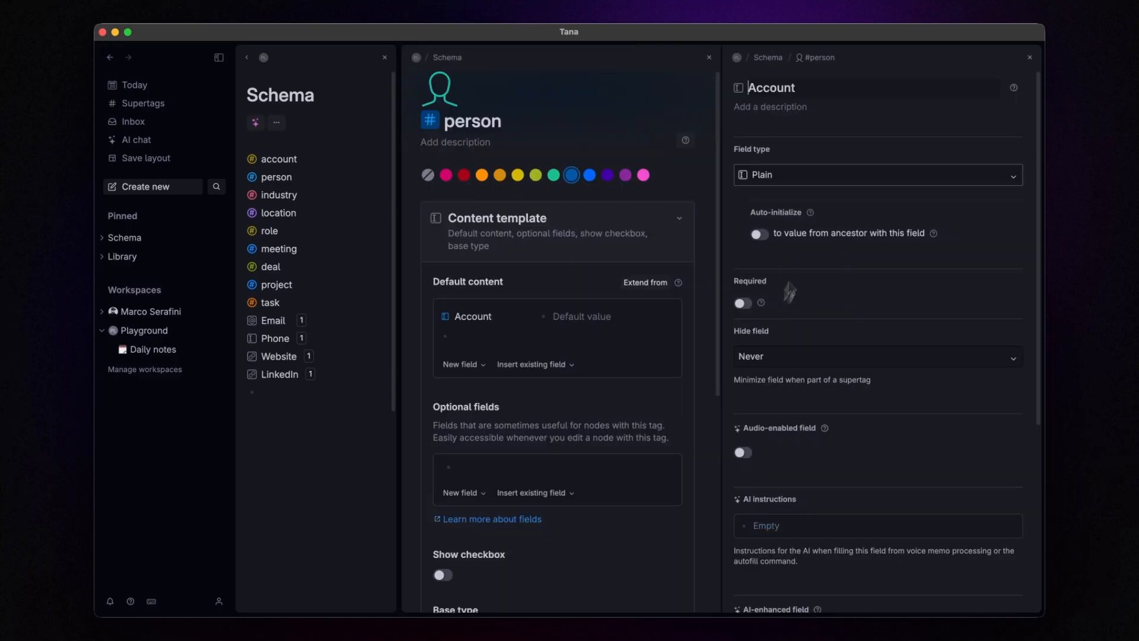
click(819, 175)
click(800, 230)
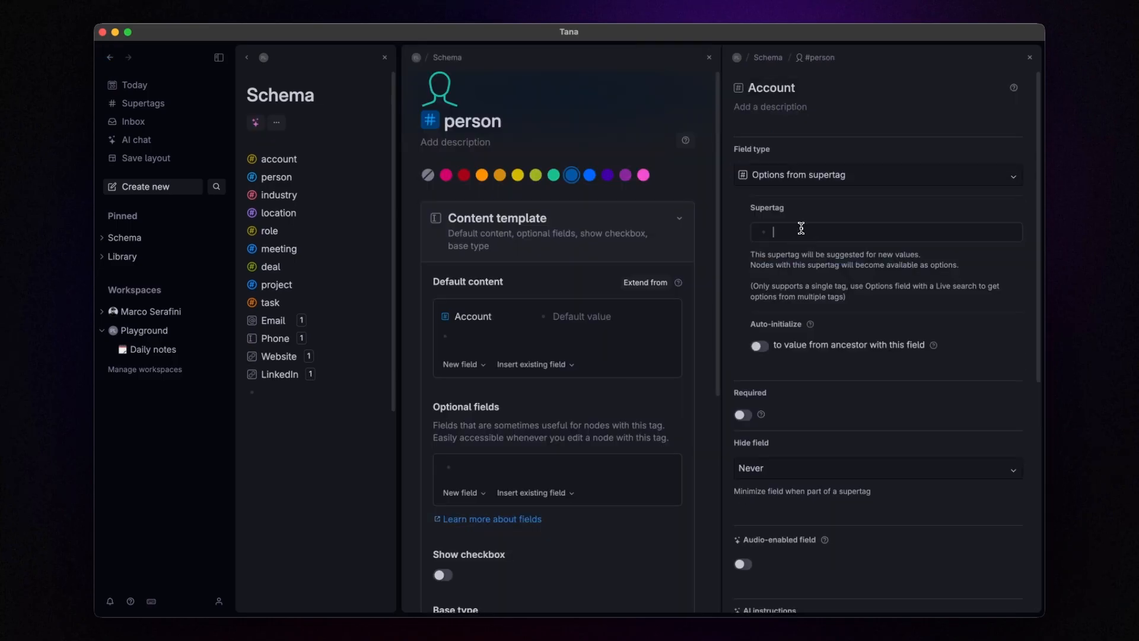
click(800, 260)
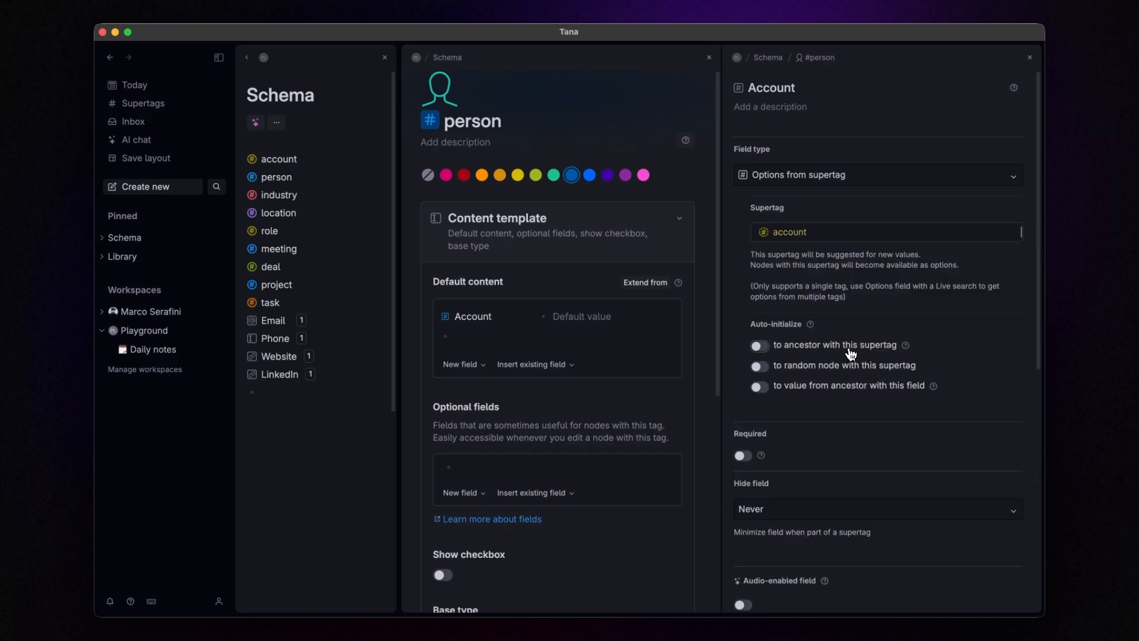
click(763, 351)
Step: Make the person supertag's Account field discoverable in the schema and close its configuration
scroll(878, 355, down, 10)
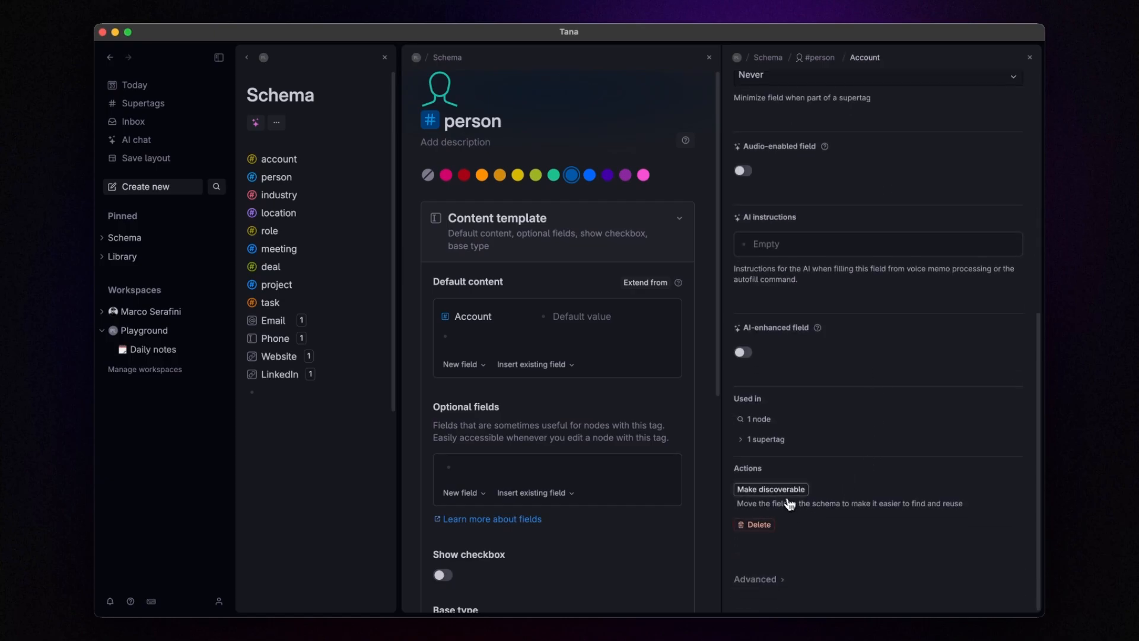
click(771, 489)
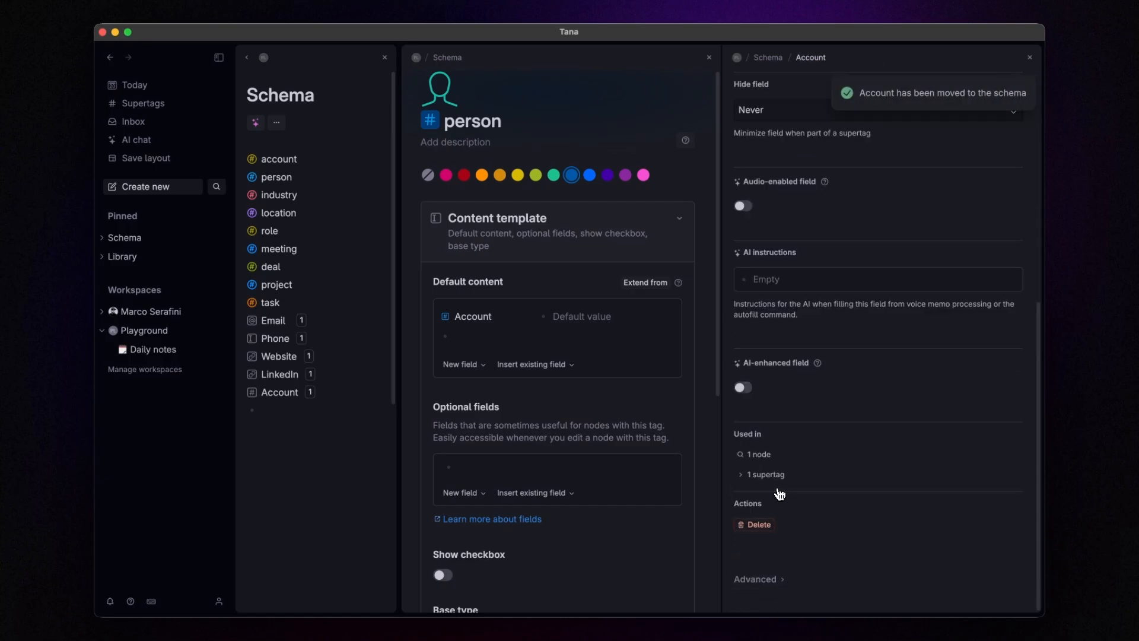
click(1030, 57)
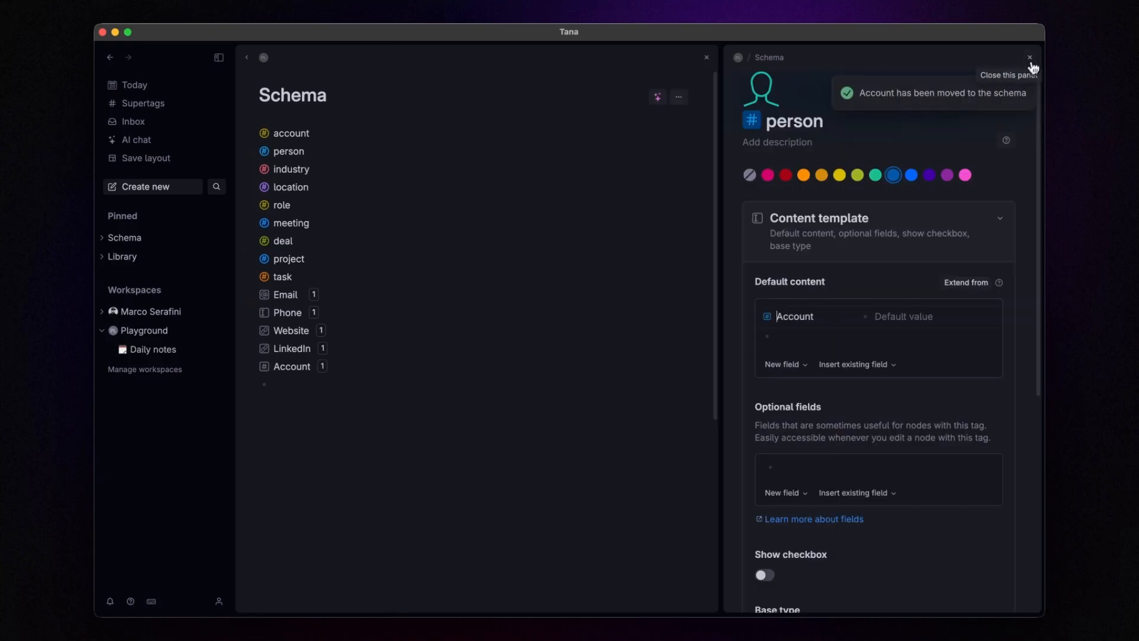
Step: Add a Role field below Account in the person supertag's default content, with type Options from supertag using the role supertag
click(822, 336)
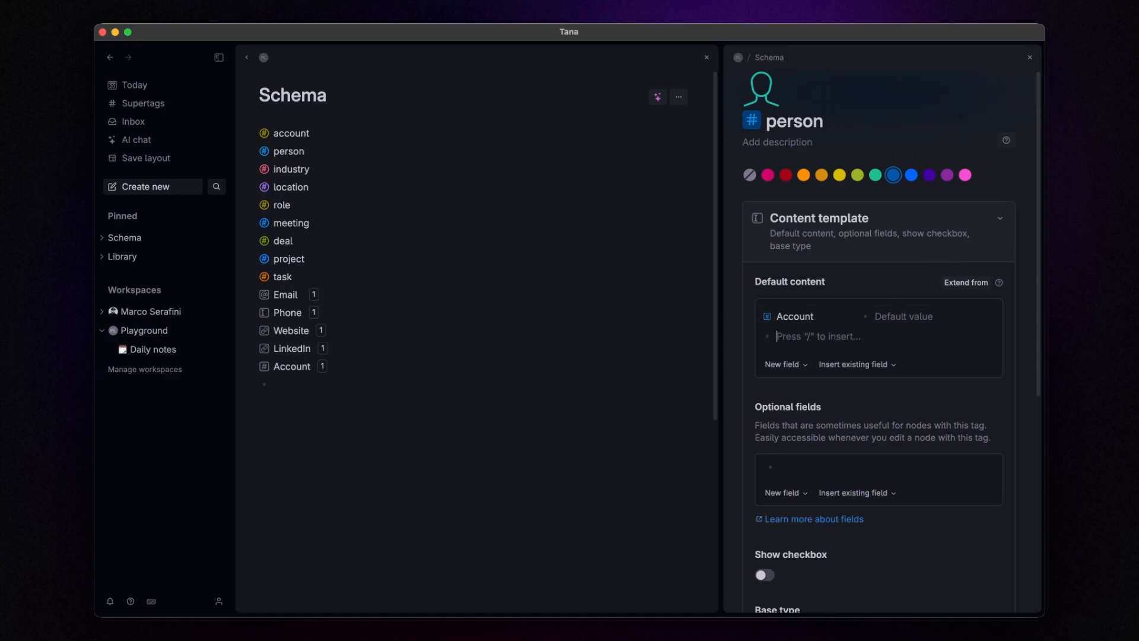
text(>Role)
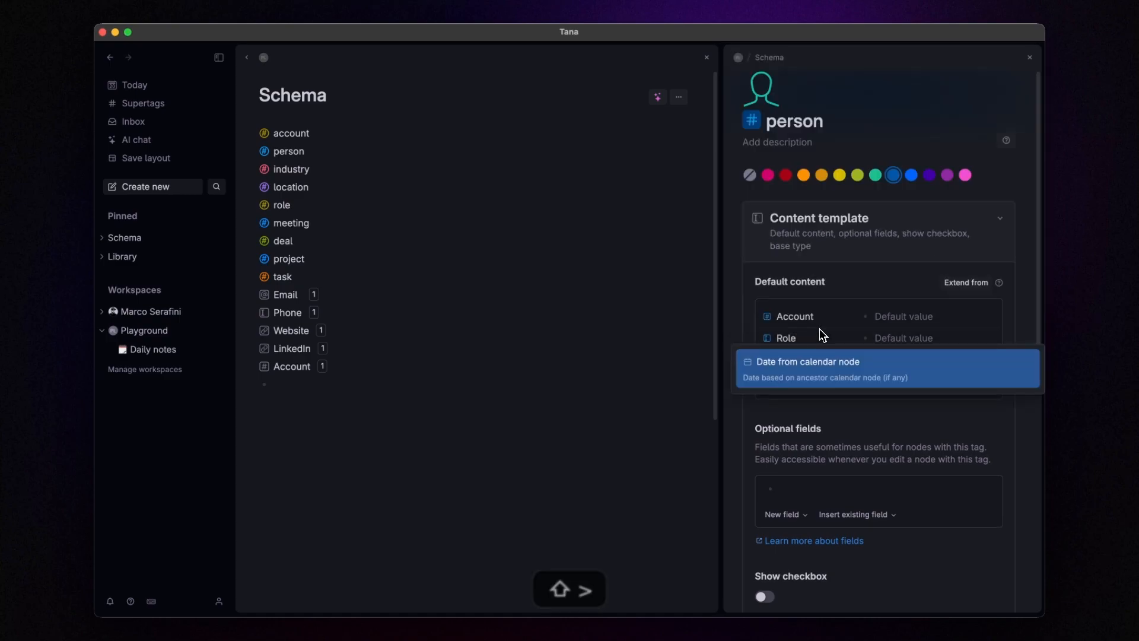
key(Escape)
click(767, 337)
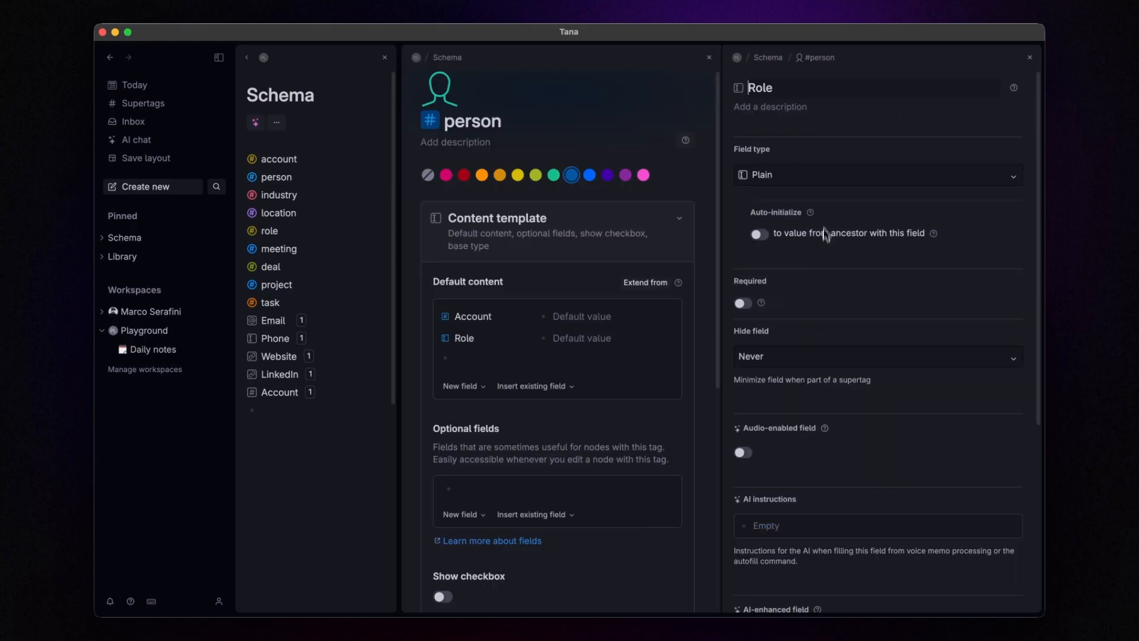
click(813, 176)
click(798, 232)
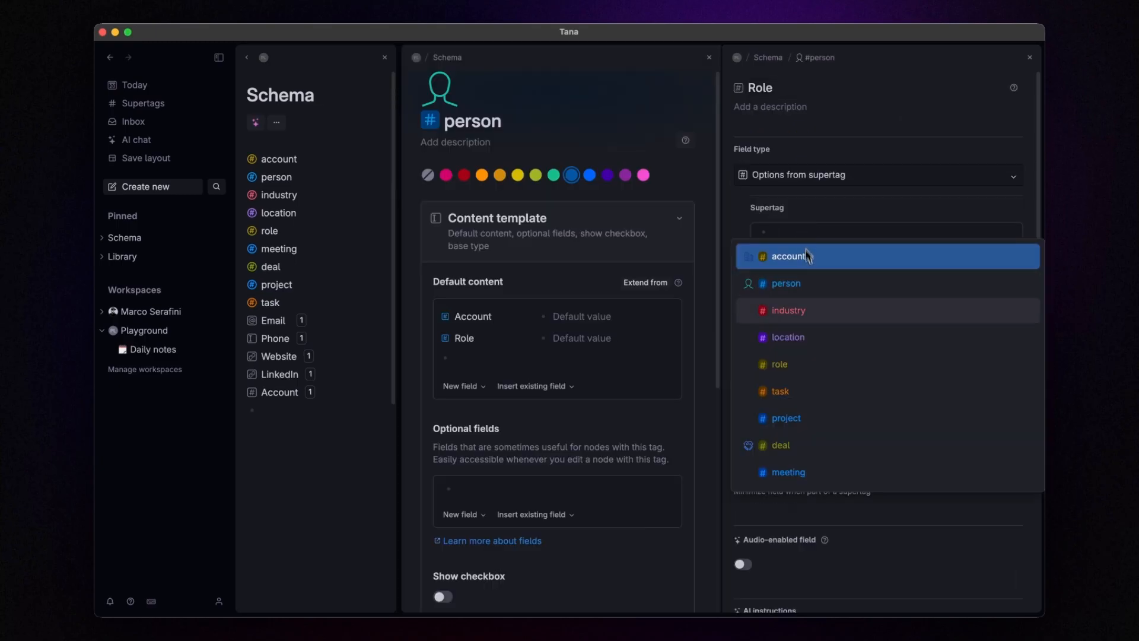
click(797, 361)
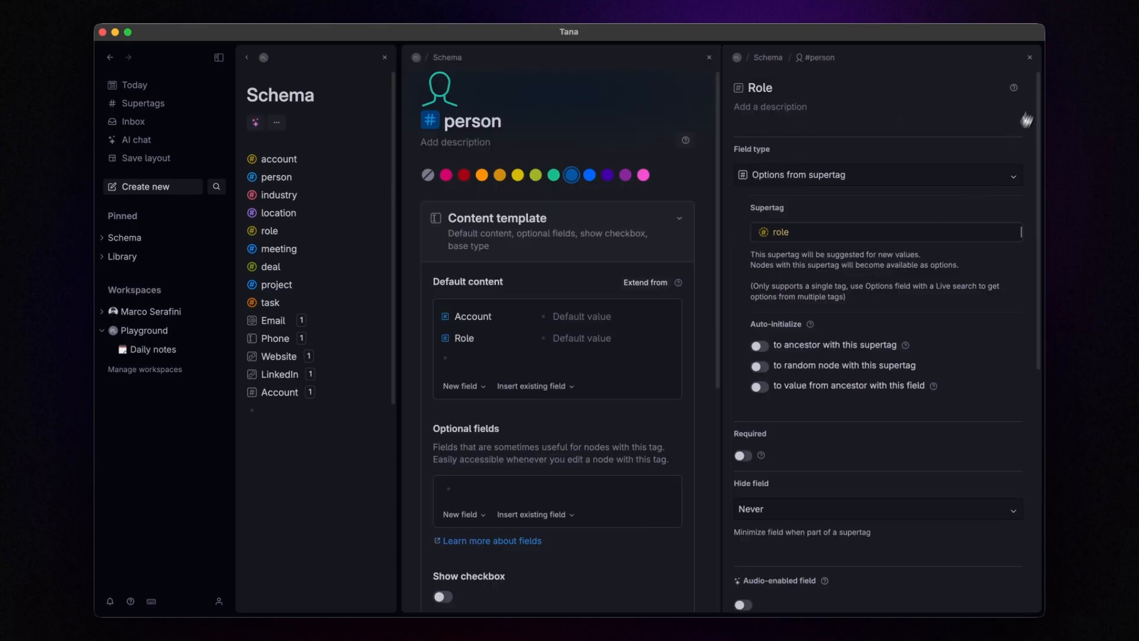
click(1030, 58)
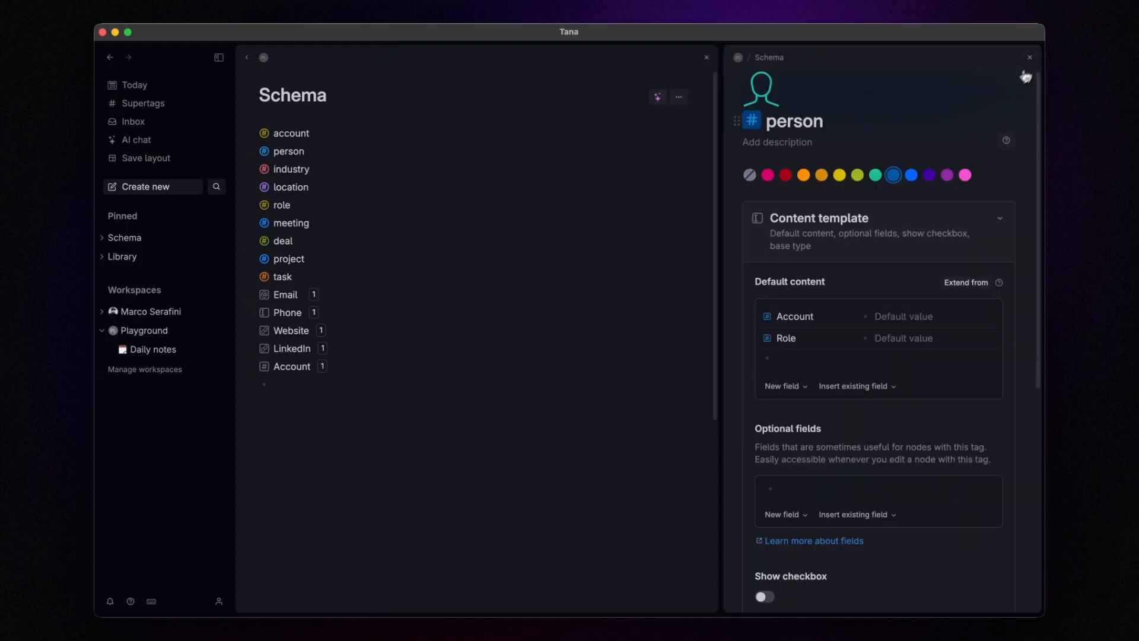
Step: Add the existing Email, Phone and LinkedIn fields below Role in the person supertag's default content
click(795, 362)
text(>Email)
key(Return)
key(Return)
text(>Pho)
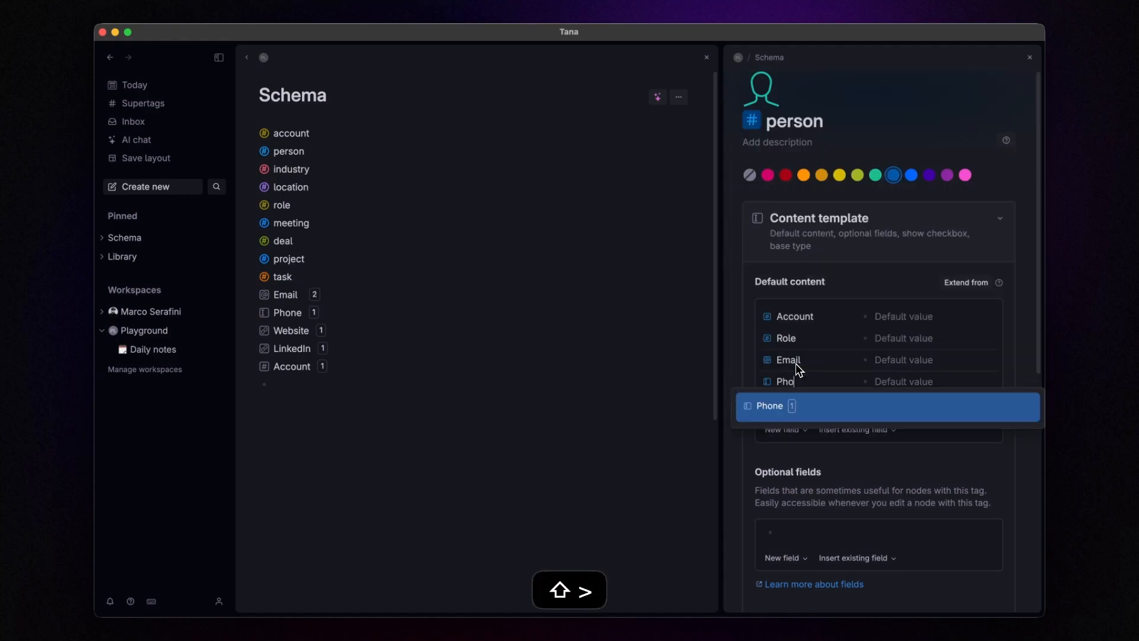
key(Return)
key(Return)
text(>L)
key(Return)
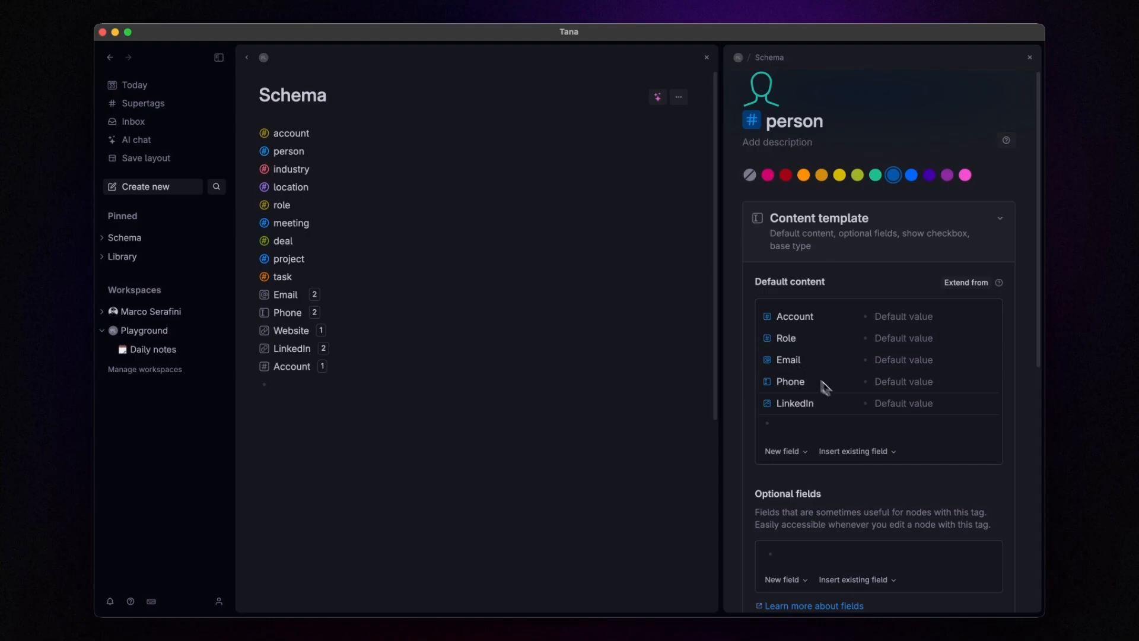
Step: Set the person supertag's base type to Person and close its configuration
scroll(843, 406, down, 5)
click(832, 520)
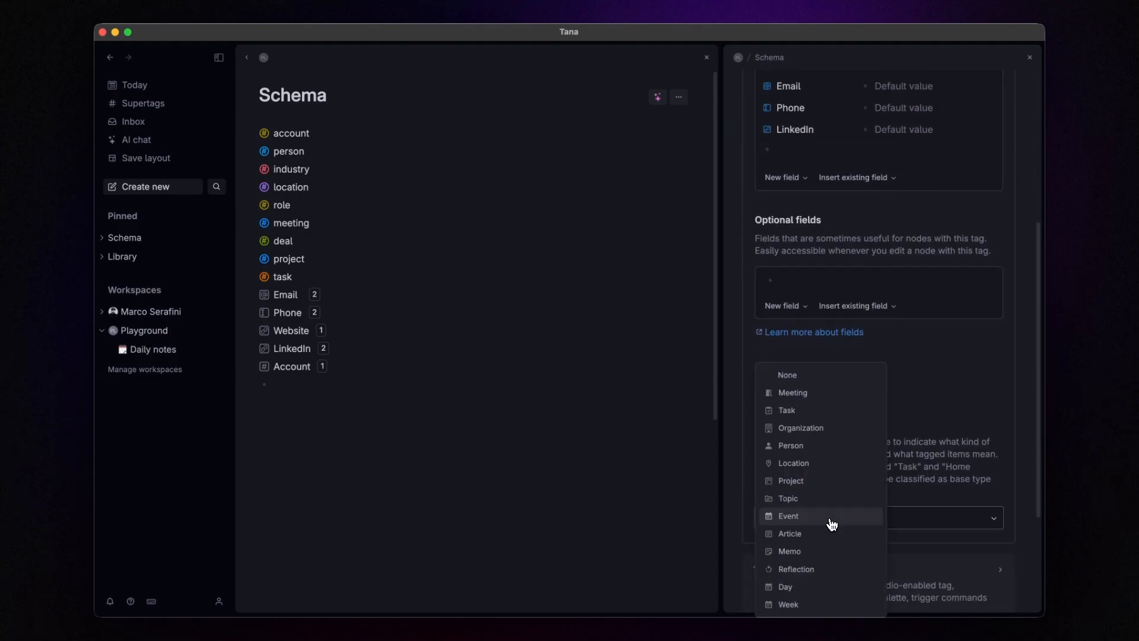
click(828, 449)
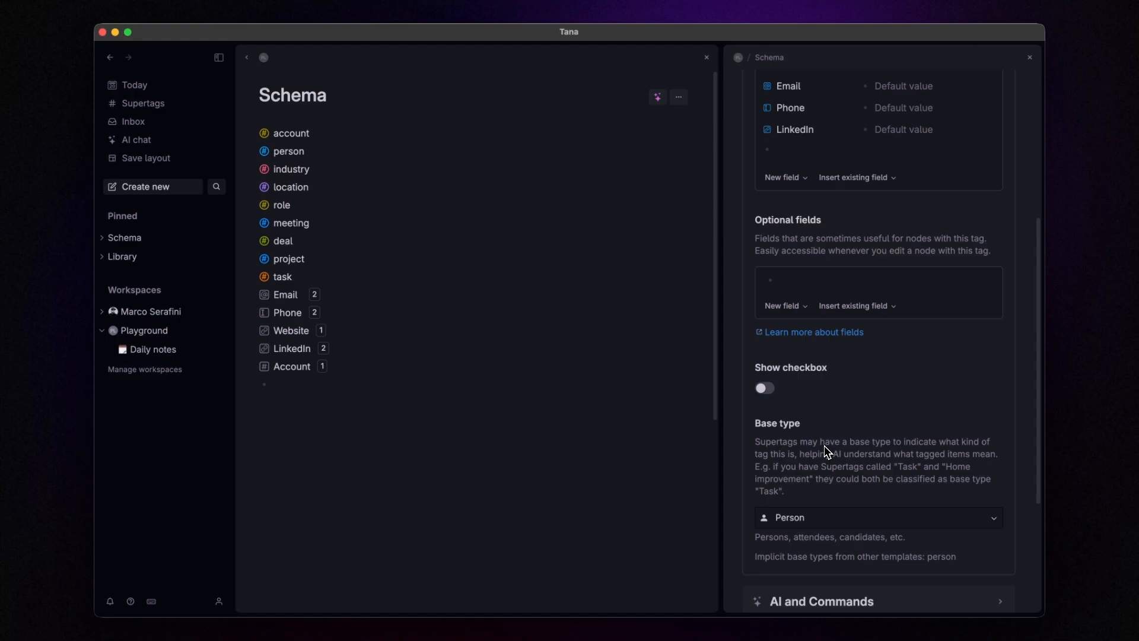
click(1030, 57)
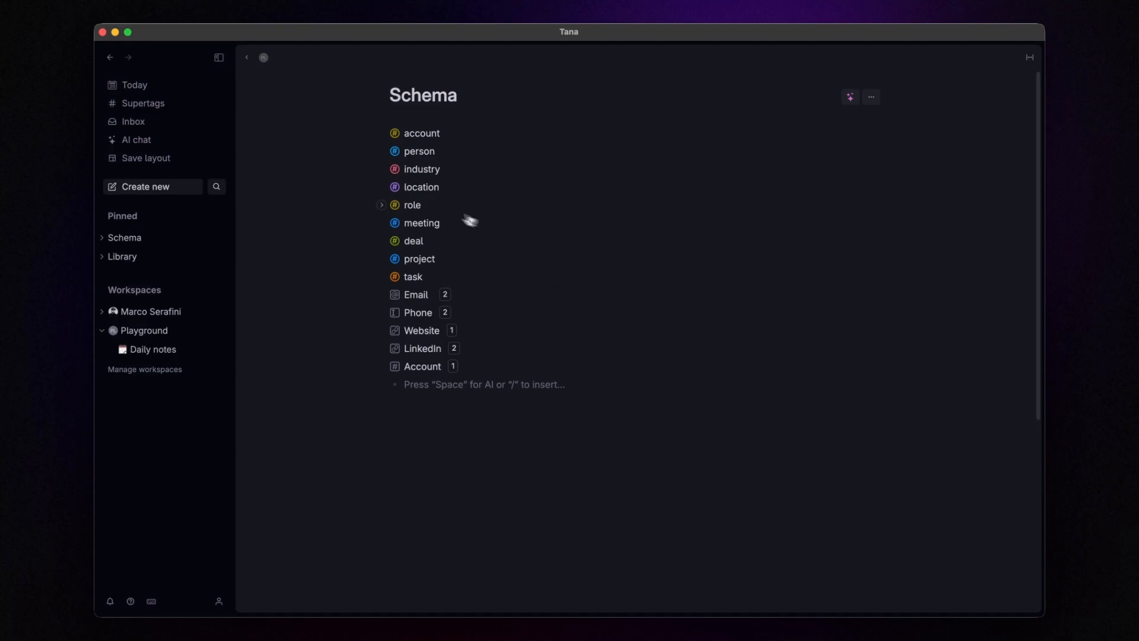
Step: Open the meeting supertag's configuration and set its base type to Meeting in the content template
right_click(396, 227)
click(428, 237)
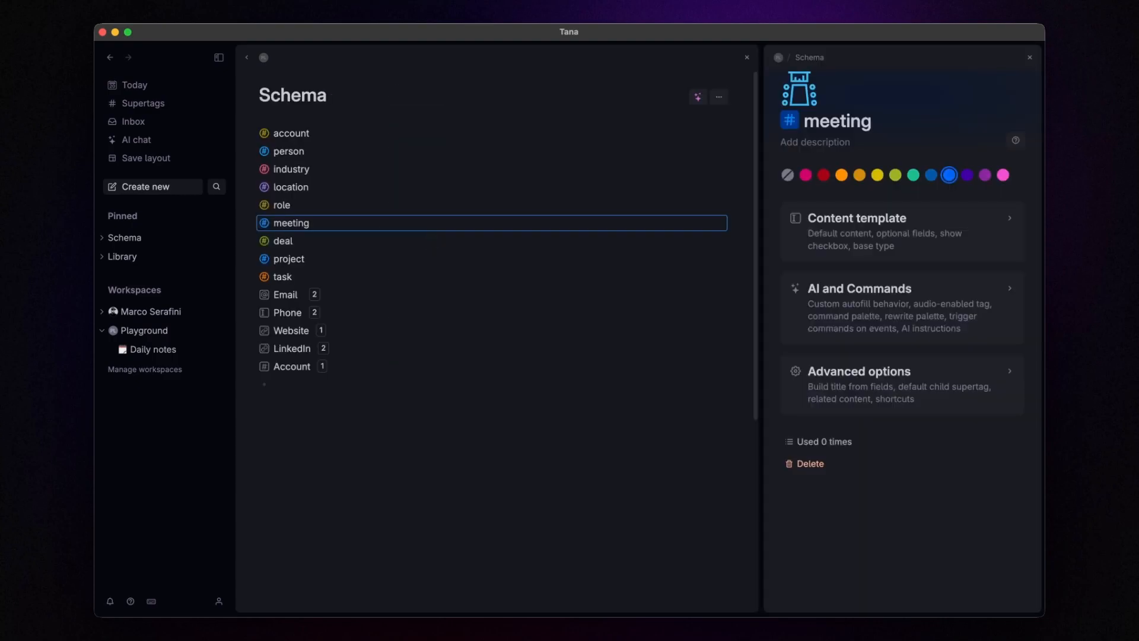
click(858, 239)
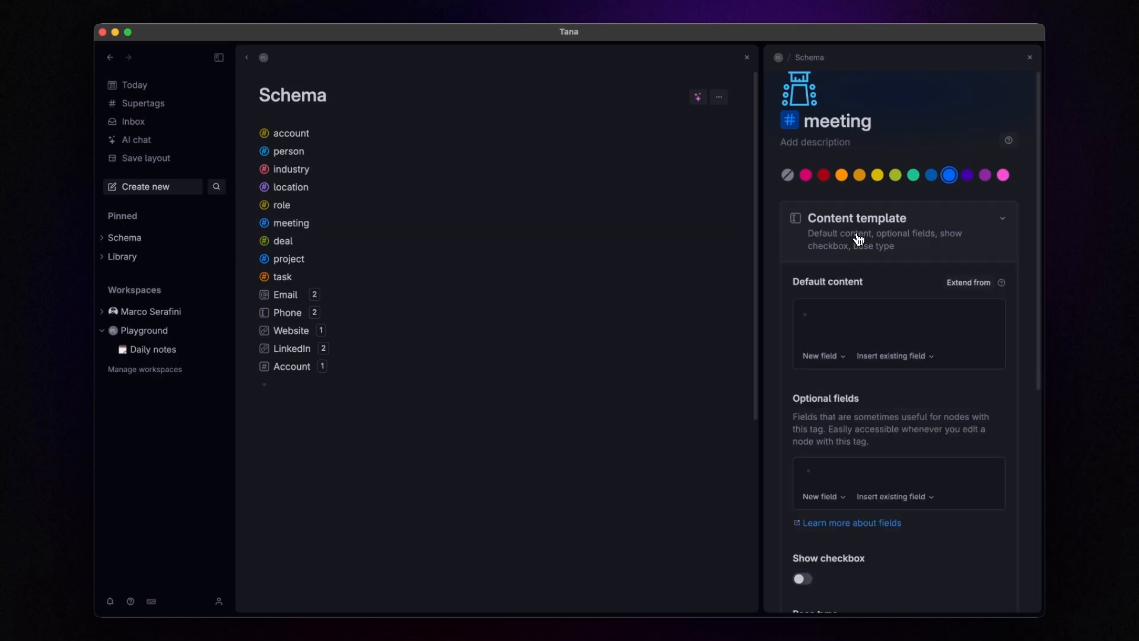
scroll(860, 249, down, 6)
click(869, 335)
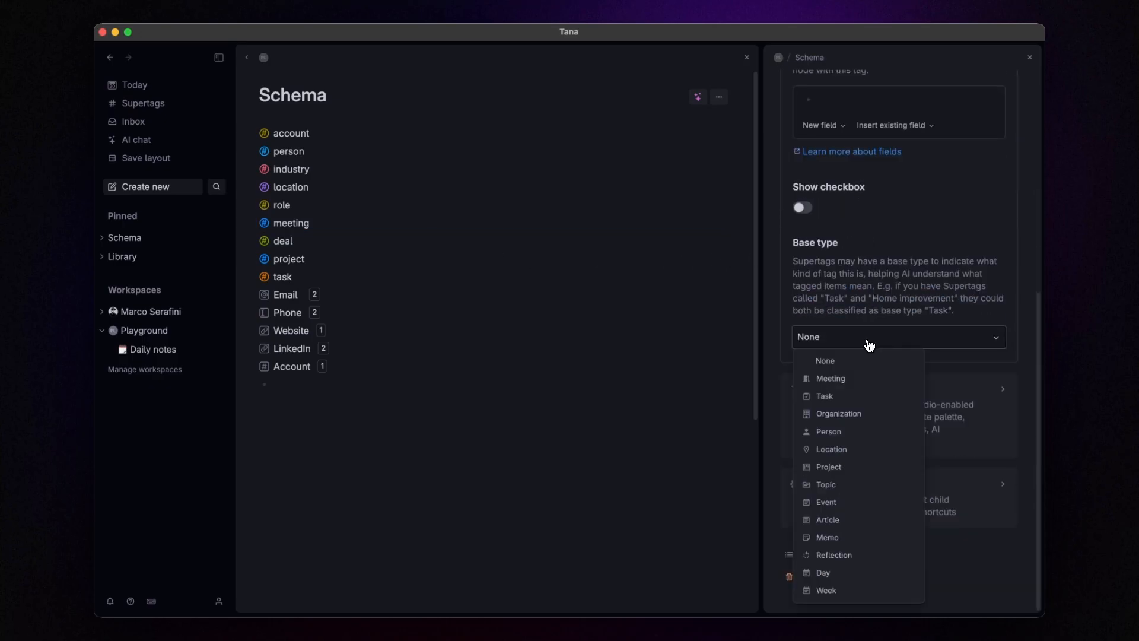
click(842, 376)
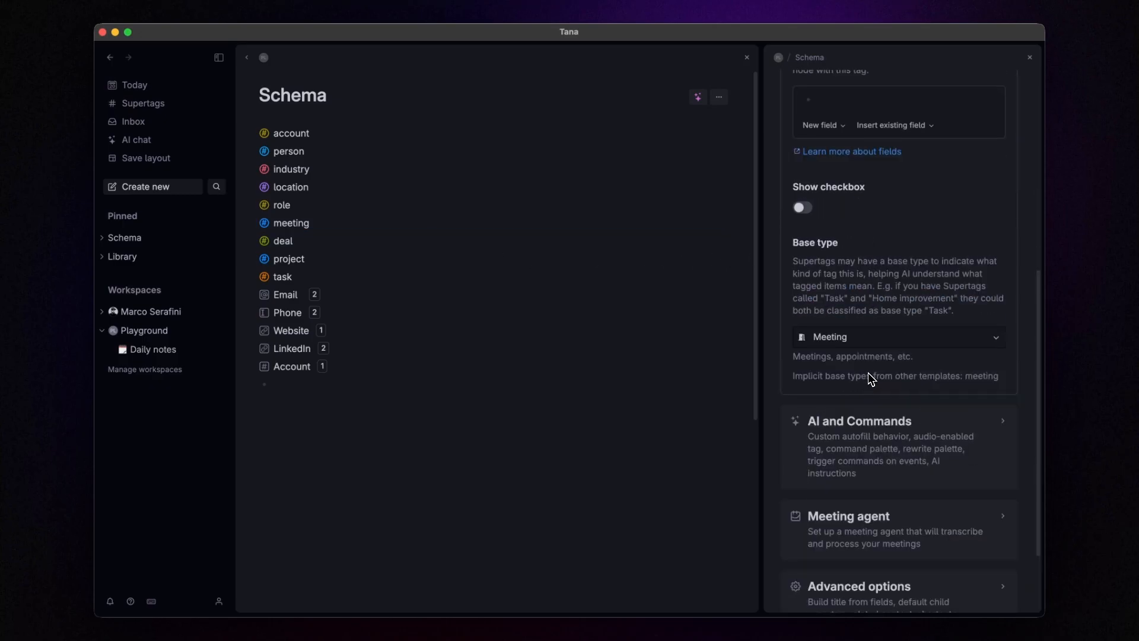
Step: Set up the meeting agent using the existing #person and #task tags, and create its new fields
scroll(860, 380, down, 2)
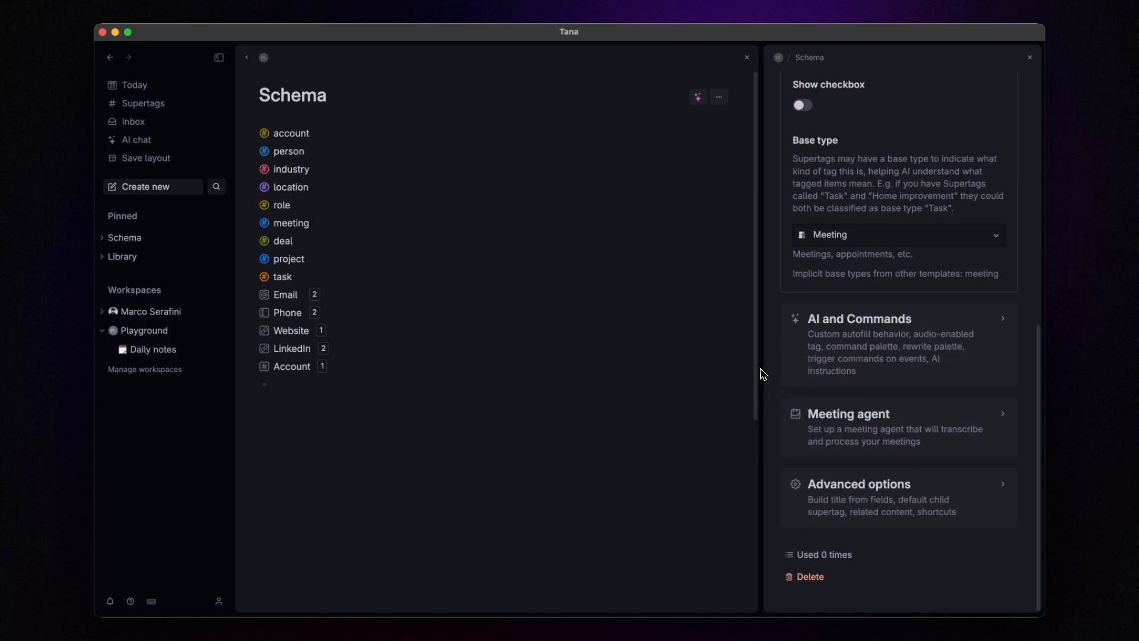
drag(759, 366, 663, 358)
click(818, 443)
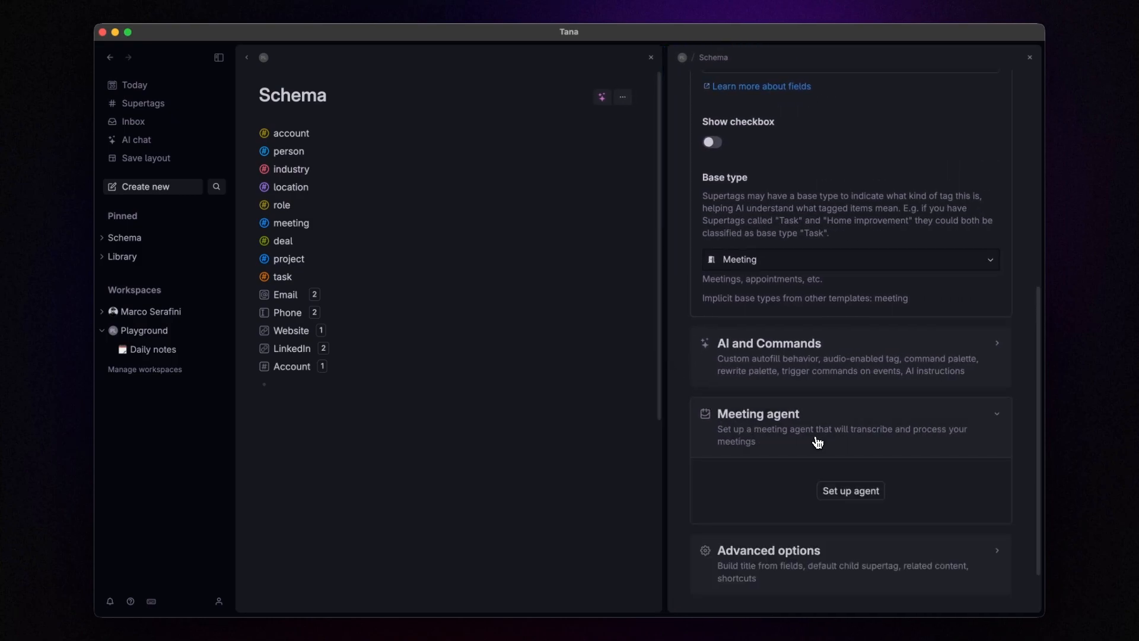
scroll(836, 427, down, 1)
click(852, 435)
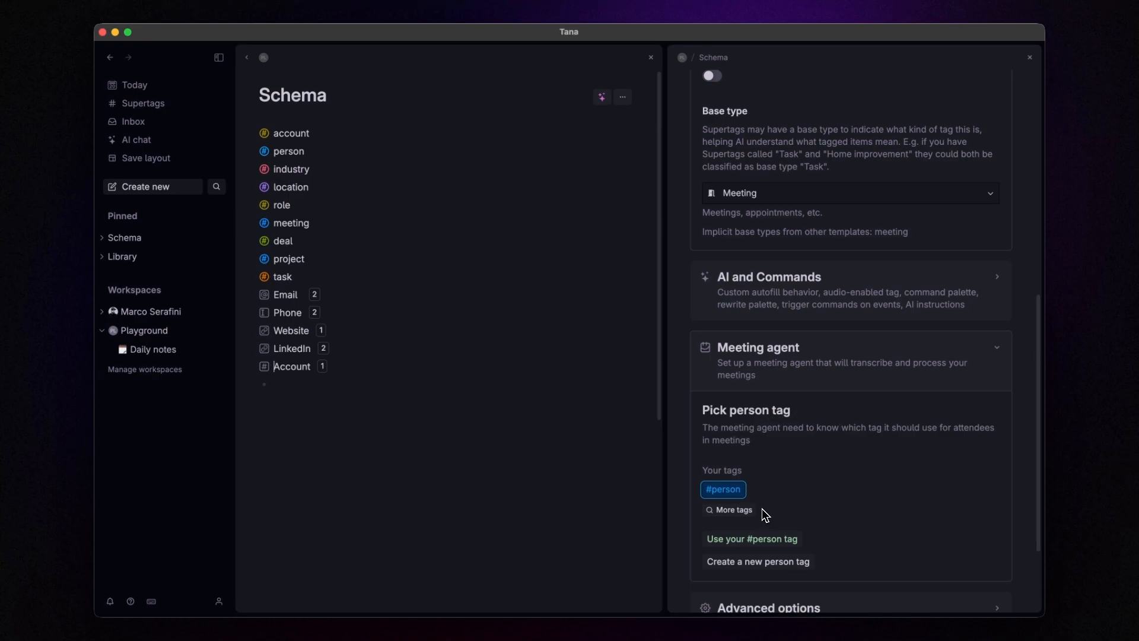
click(736, 544)
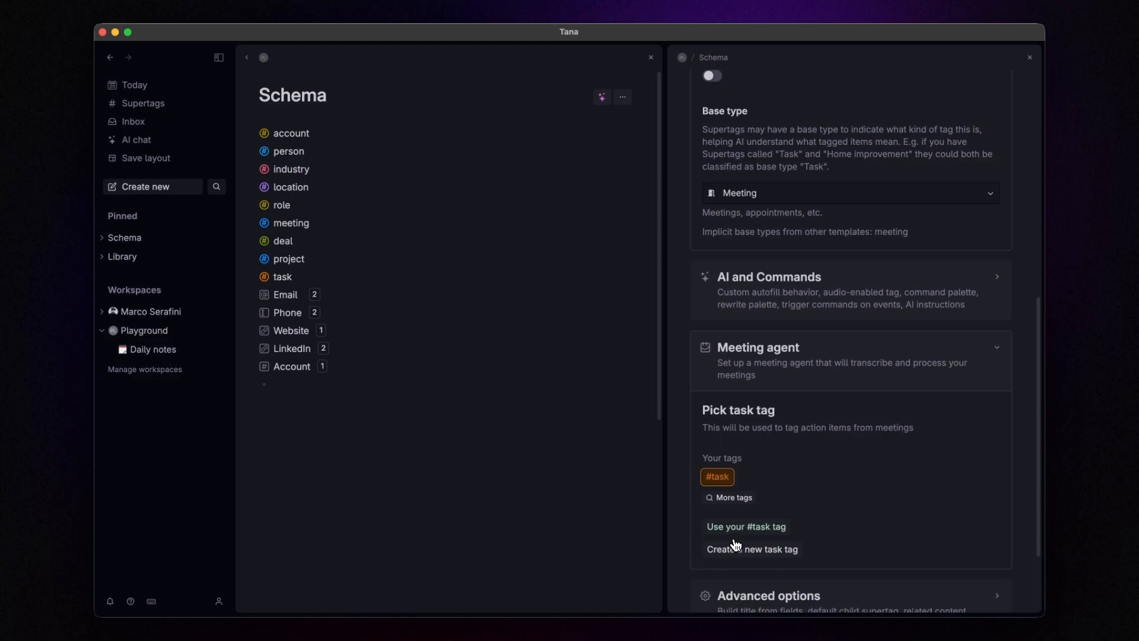
click(751, 532)
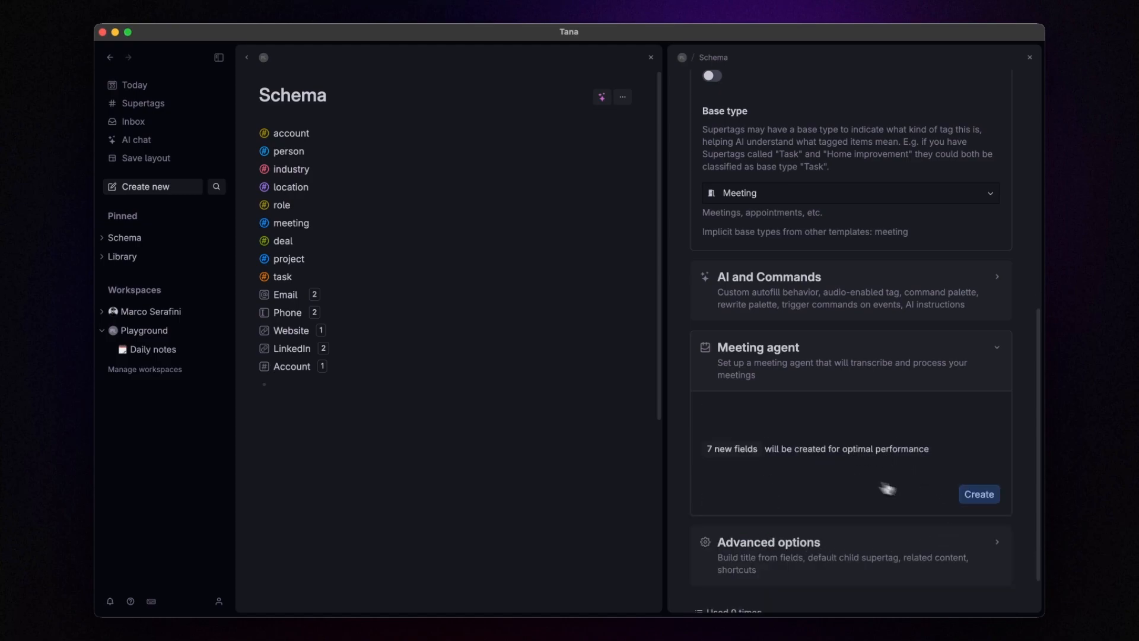
click(982, 499)
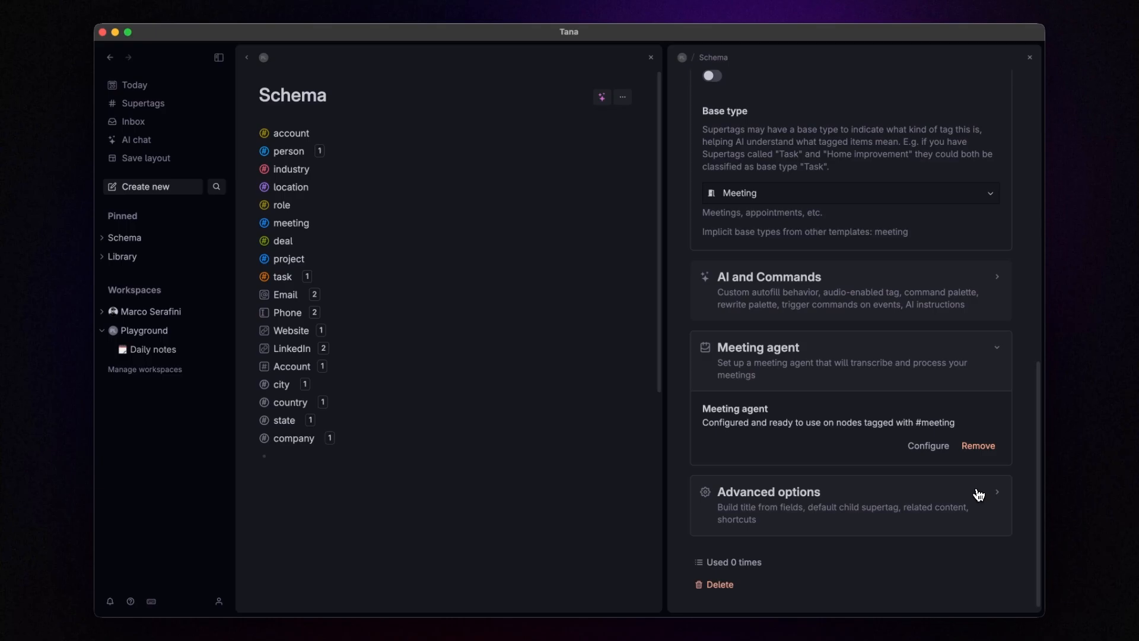
Step: Add Related deal and Related project fields below Meeting link in the meeting supertag's default content
scroll(978, 494, up, 10)
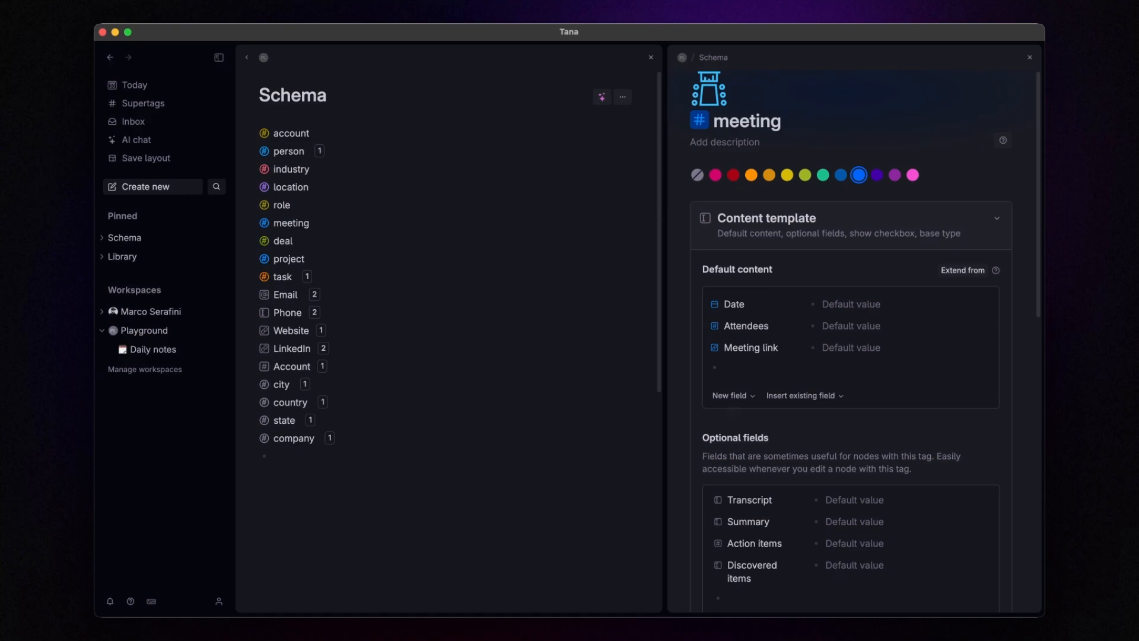
click(738, 374)
text(>Related deal)
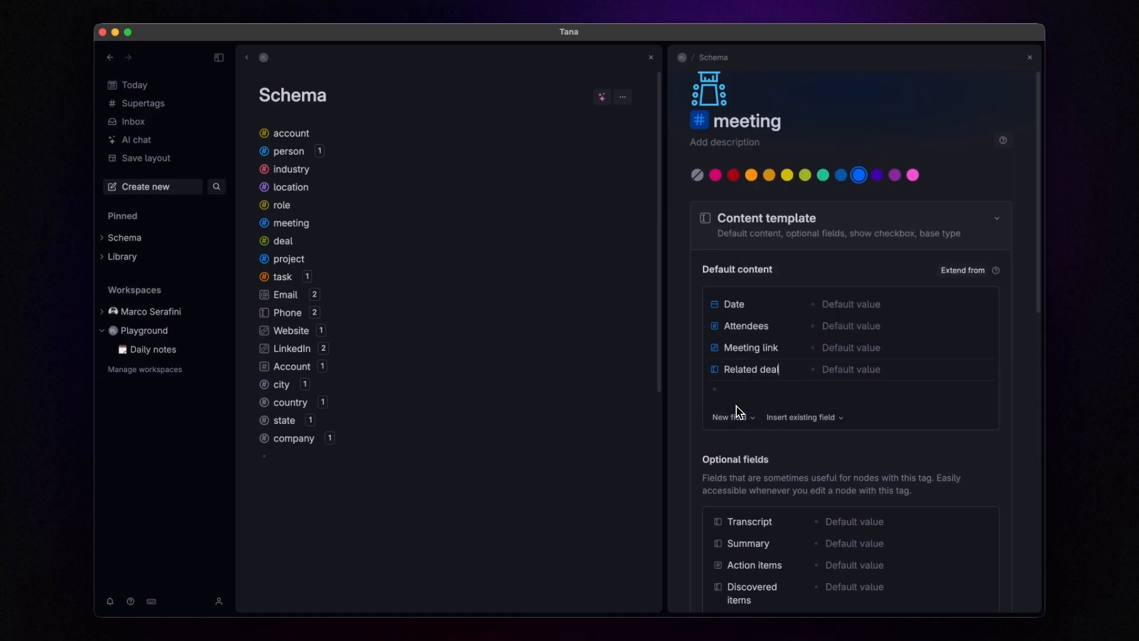
key(Escape)
click(745, 388)
text(>Related project)
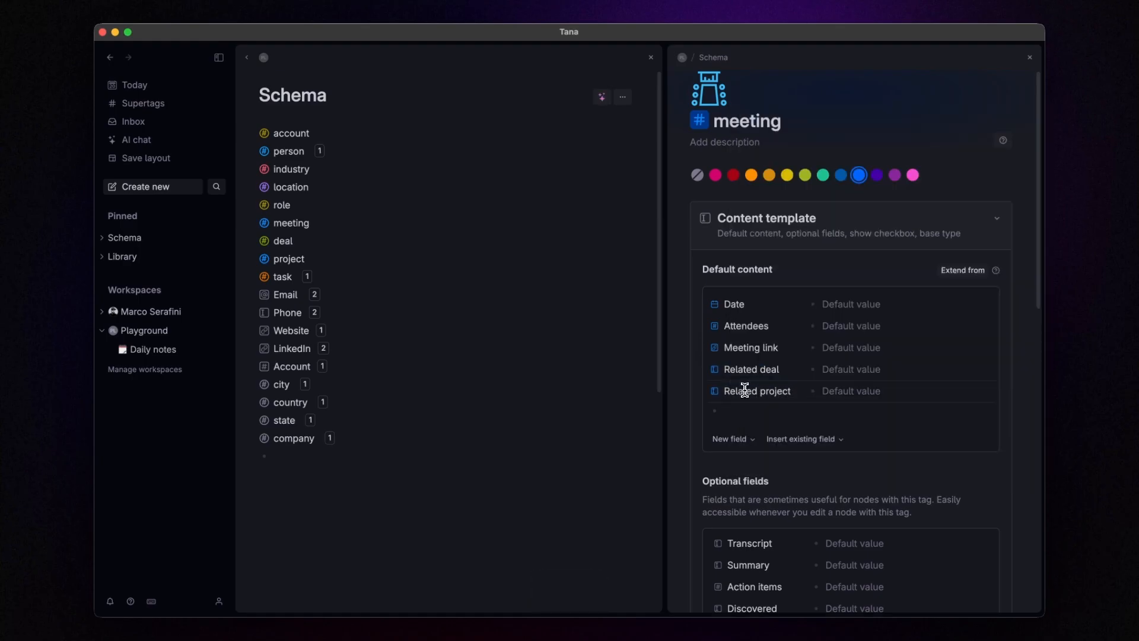
Step: Set the Related deal field's type to Options from supertag using the deal supertag
click(715, 369)
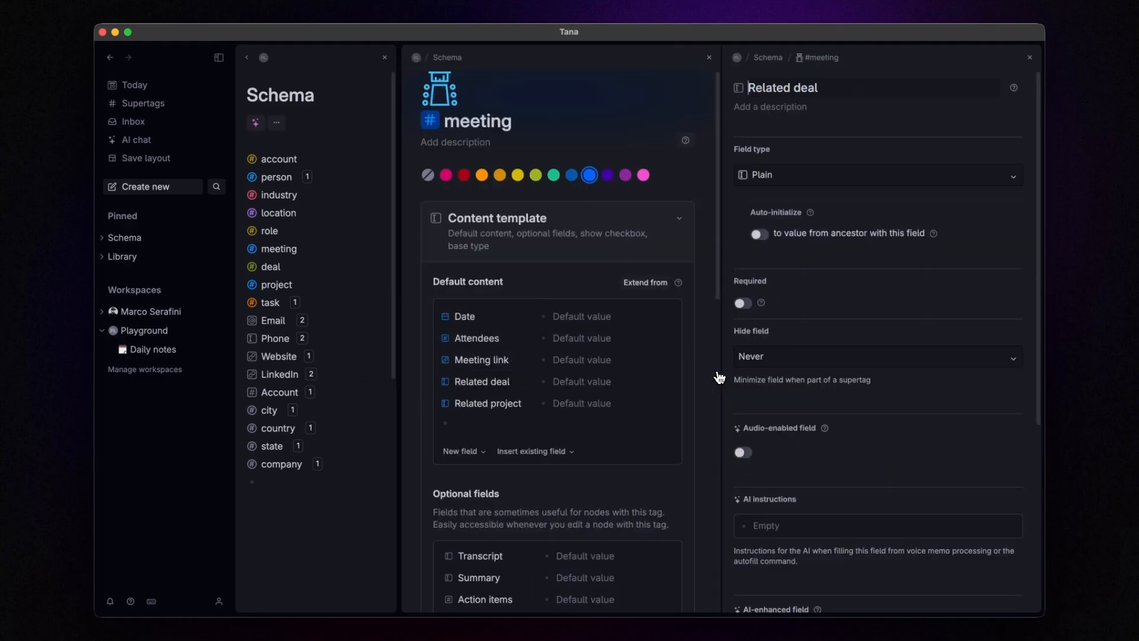
click(847, 176)
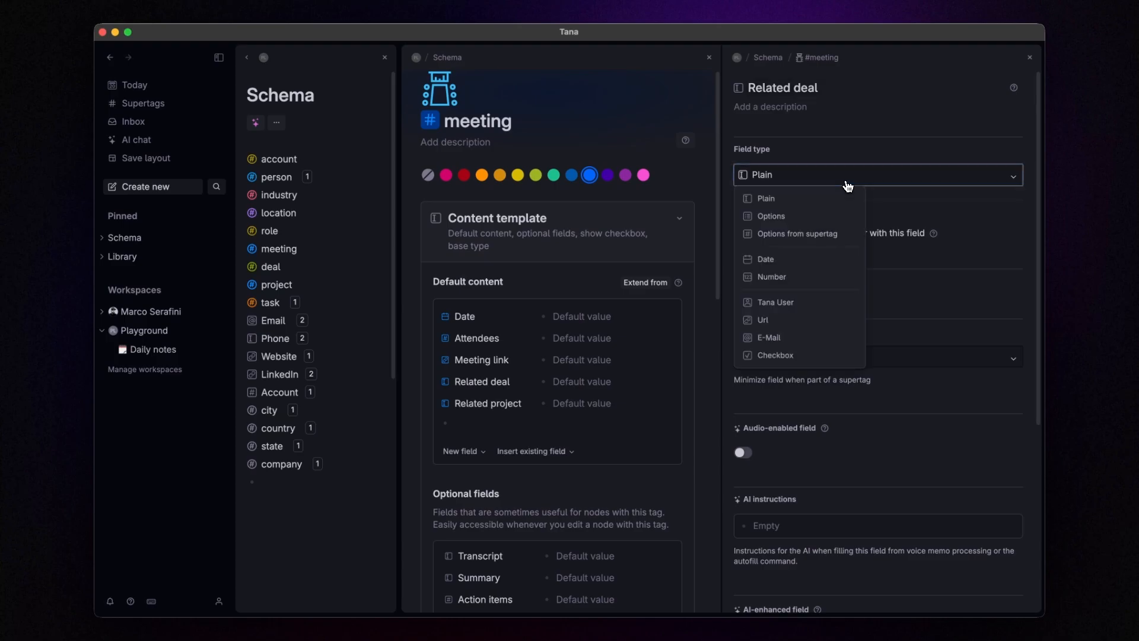
click(828, 222)
click(860, 232)
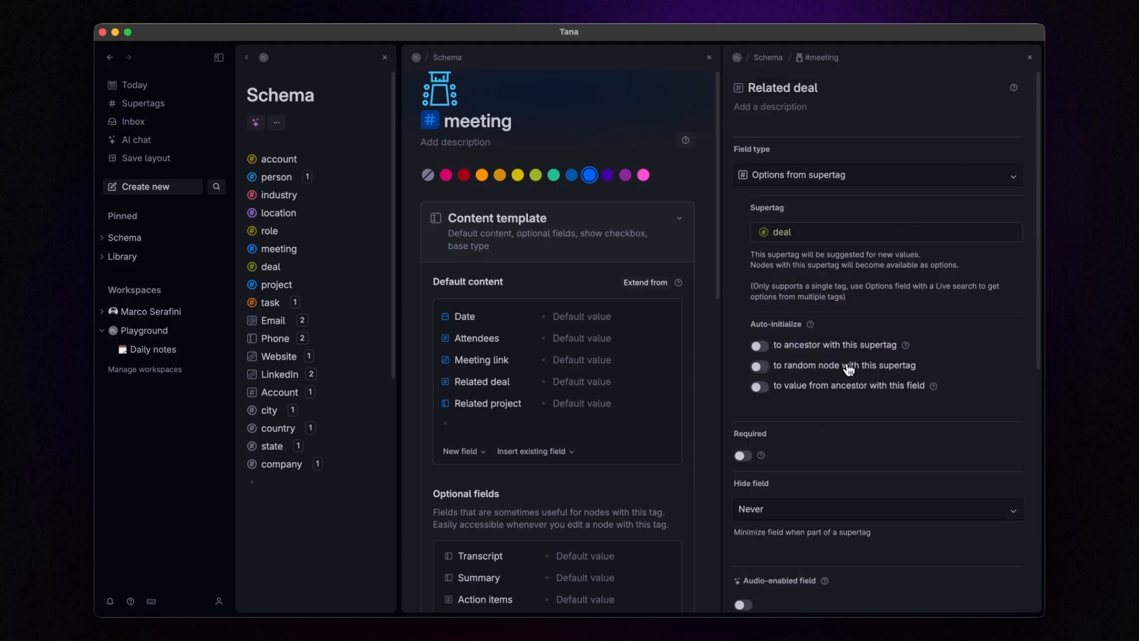
Step: Set the Related project field's type to Options from supertag using the project supertag
click(445, 403)
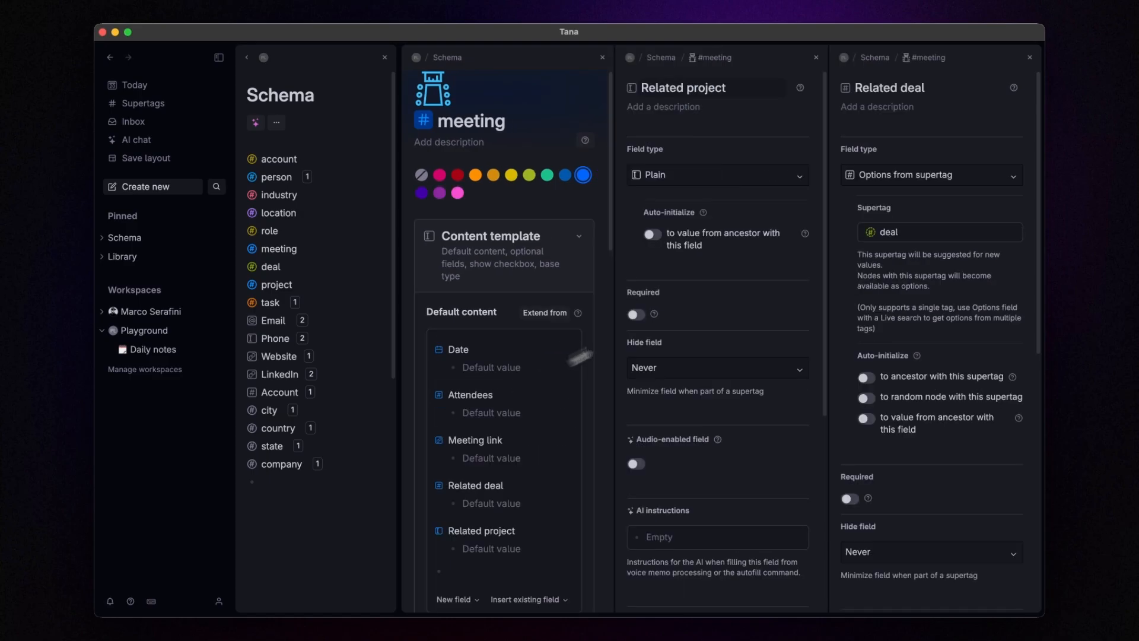
click(691, 175)
click(704, 236)
click(705, 236)
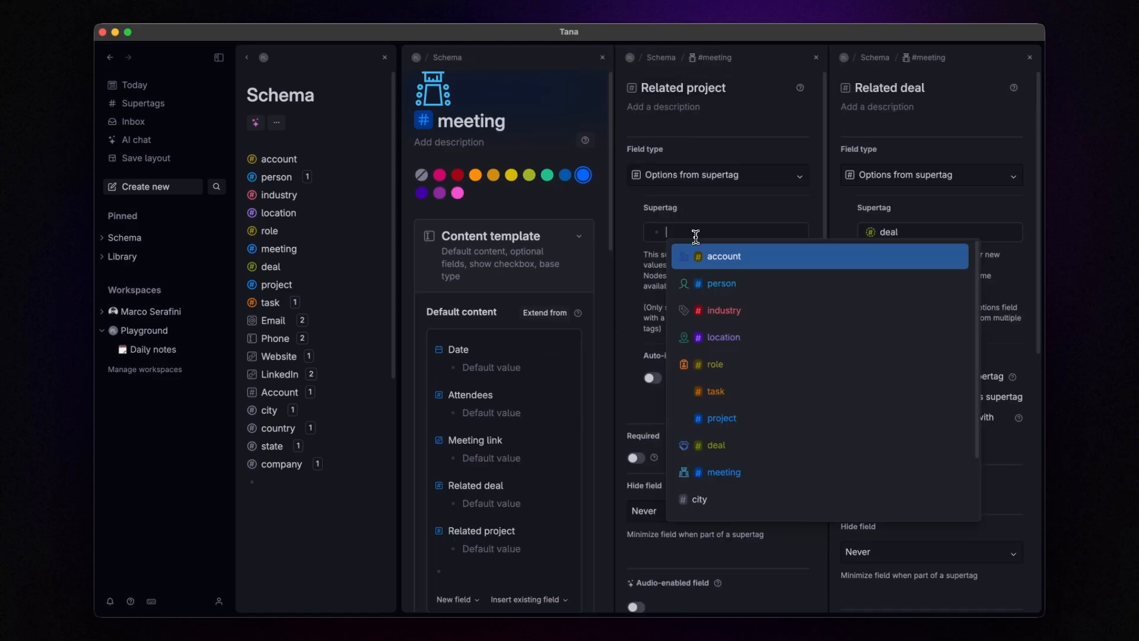
click(762, 413)
Step: Make the Related deal and Related project fields discoverable in the schema, and auto-initialize both to an ancestor with this supertag
scroll(895, 343, down, 10)
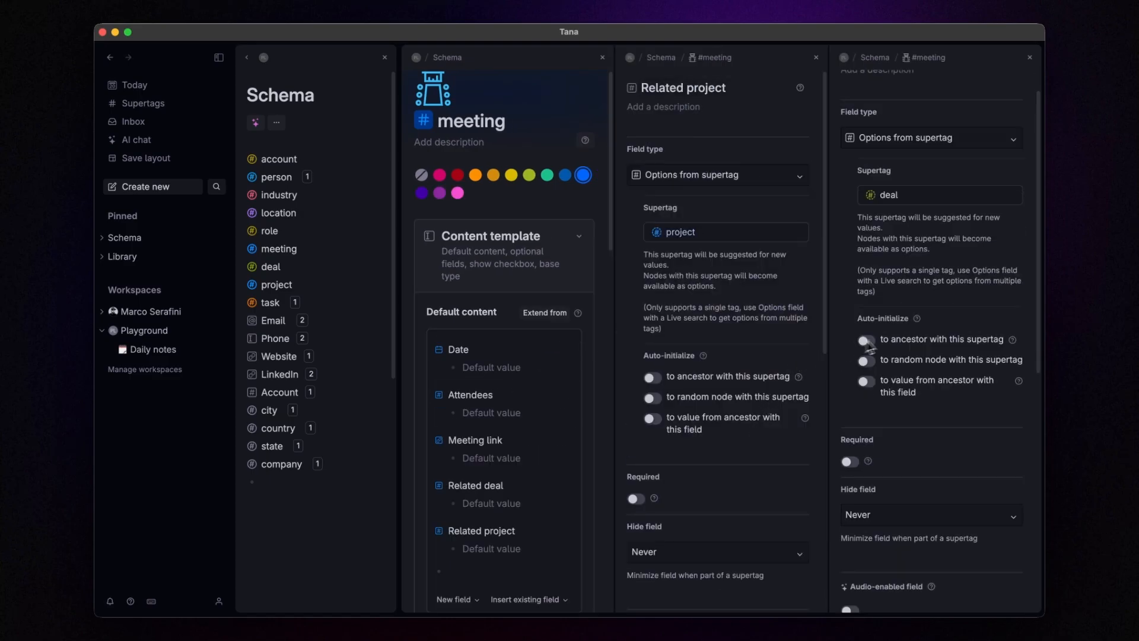
click(888, 479)
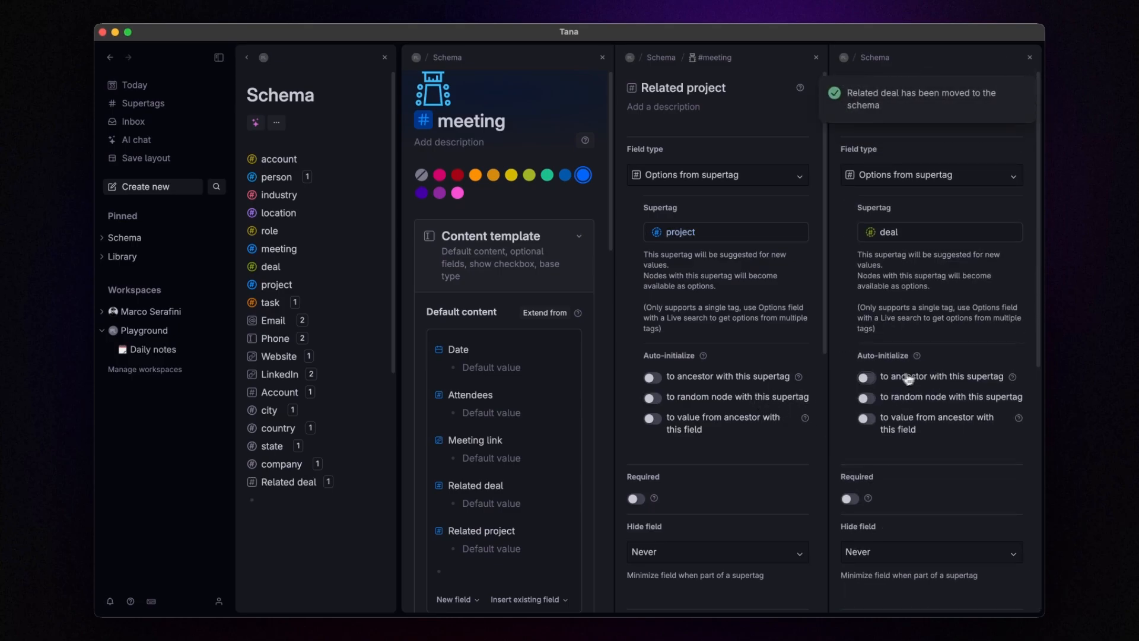
click(866, 378)
click(652, 378)
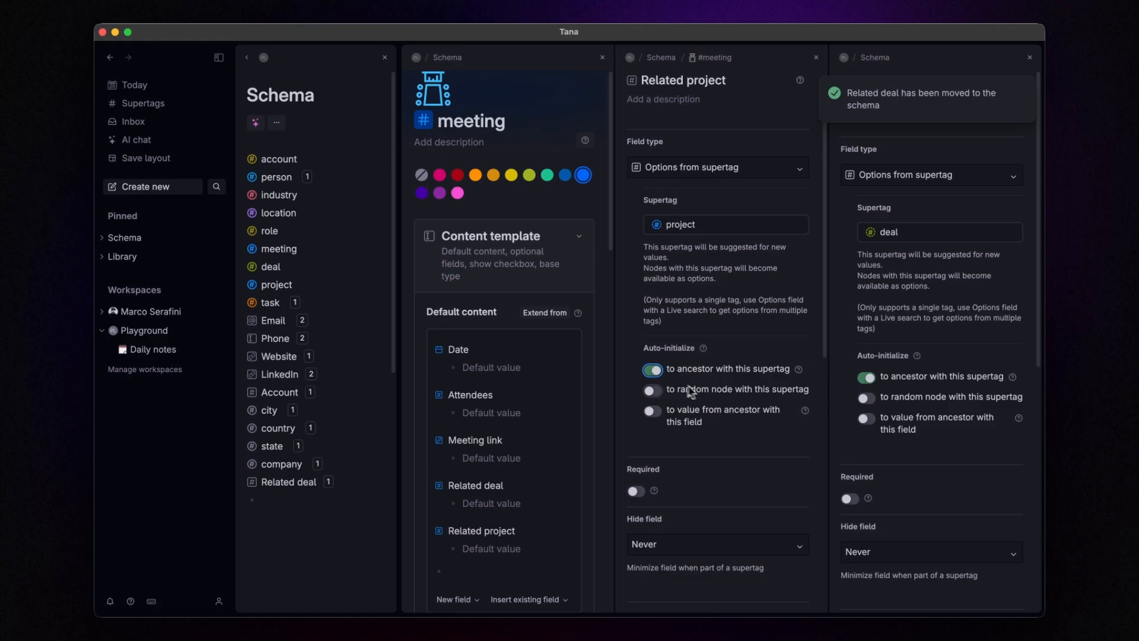
scroll(781, 424, down, 10)
click(653, 521)
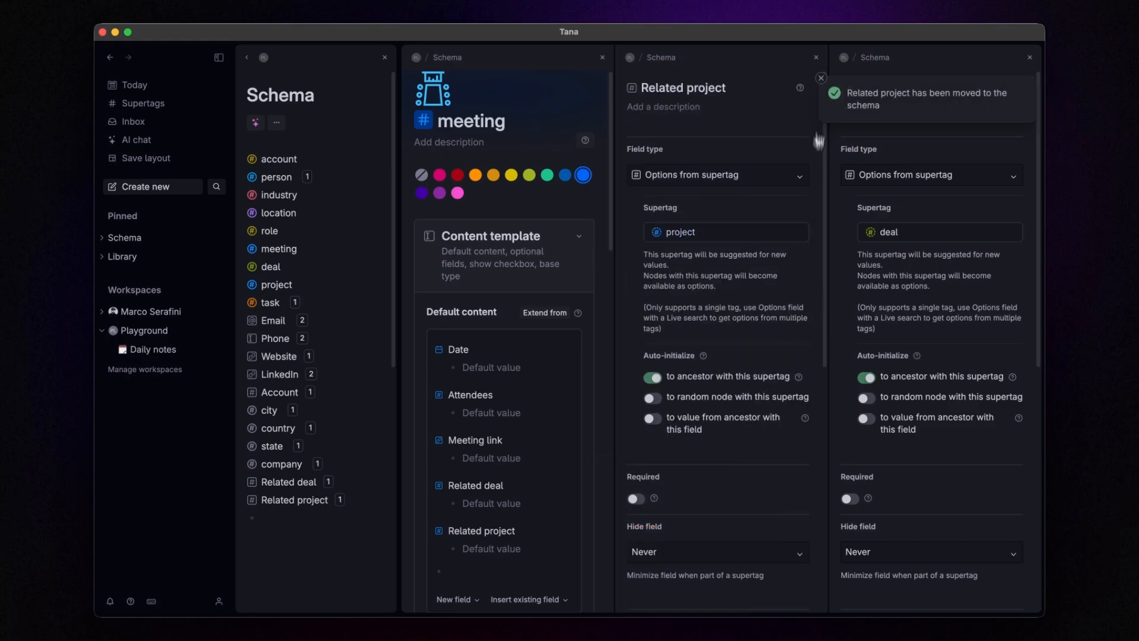
Step: Close both related-field configurations and the meeting supertag's configuration, leaving only the Schema open
click(816, 57)
click(1030, 58)
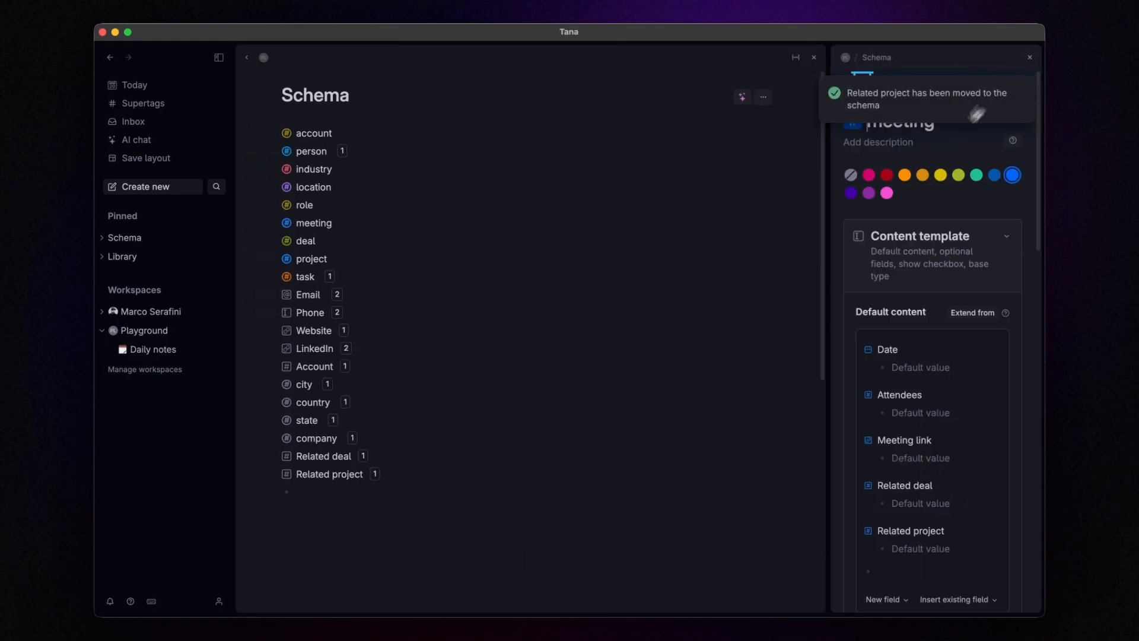
drag(824, 272, 682, 260)
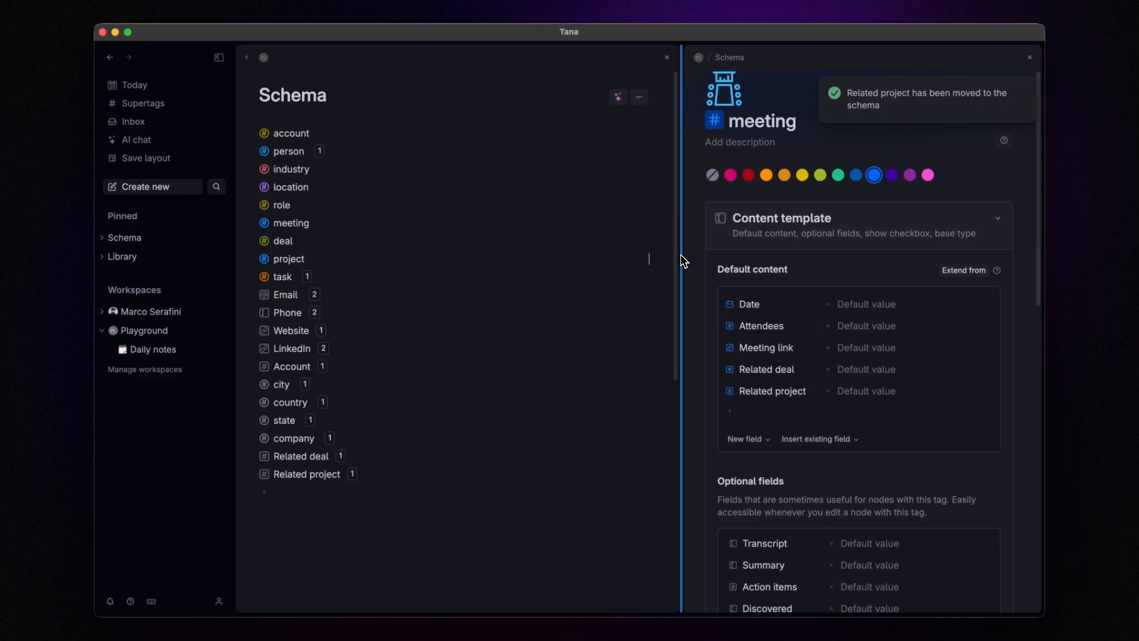
click(1030, 60)
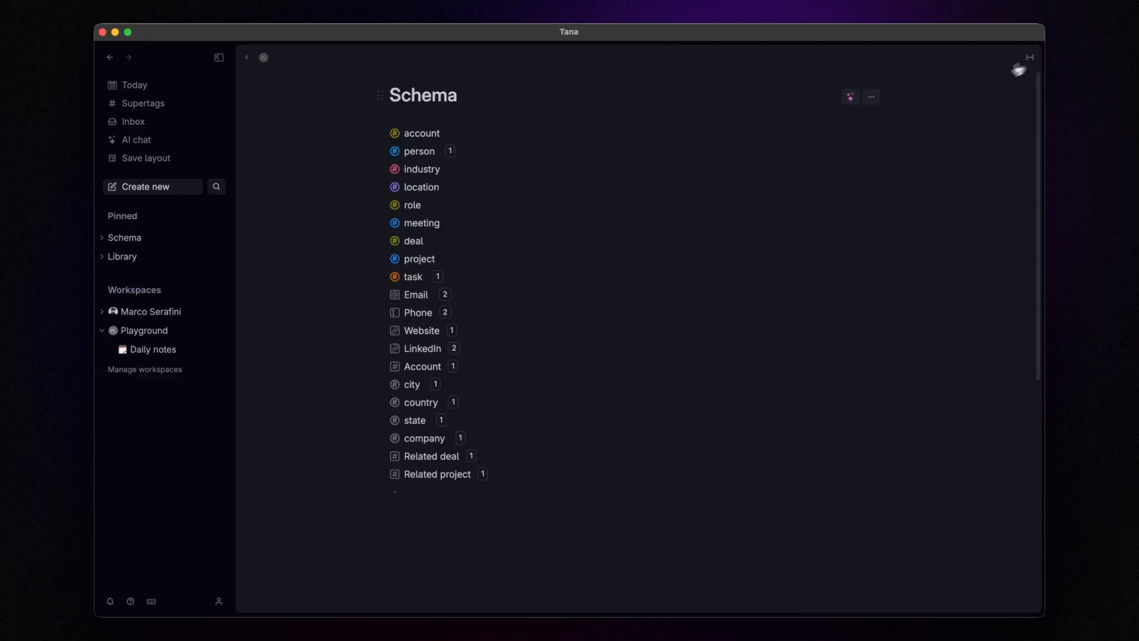
Step: Open the deal supertag's content template and add an Owner field to its default content
right_click(401, 242)
click(405, 248)
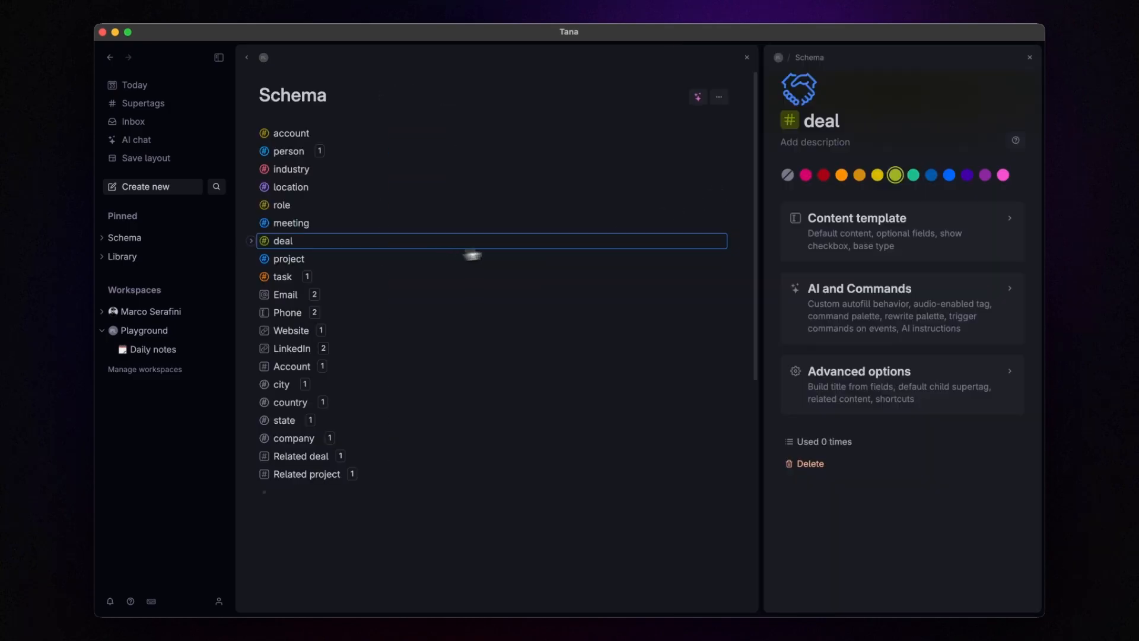
click(796, 233)
text(>Owner)
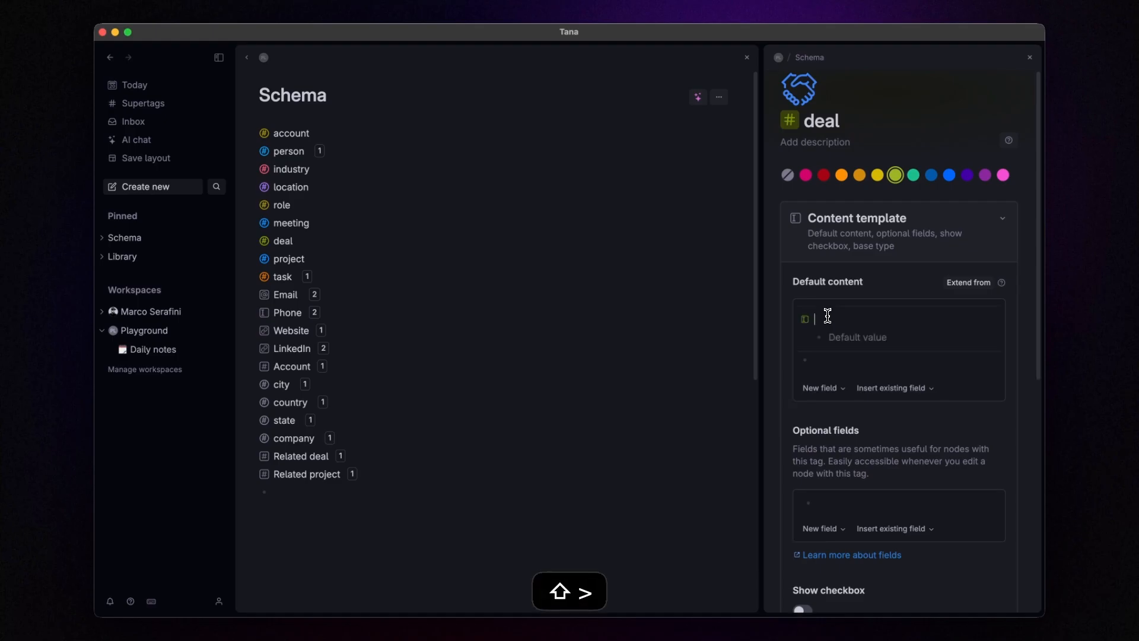
key(Escape)
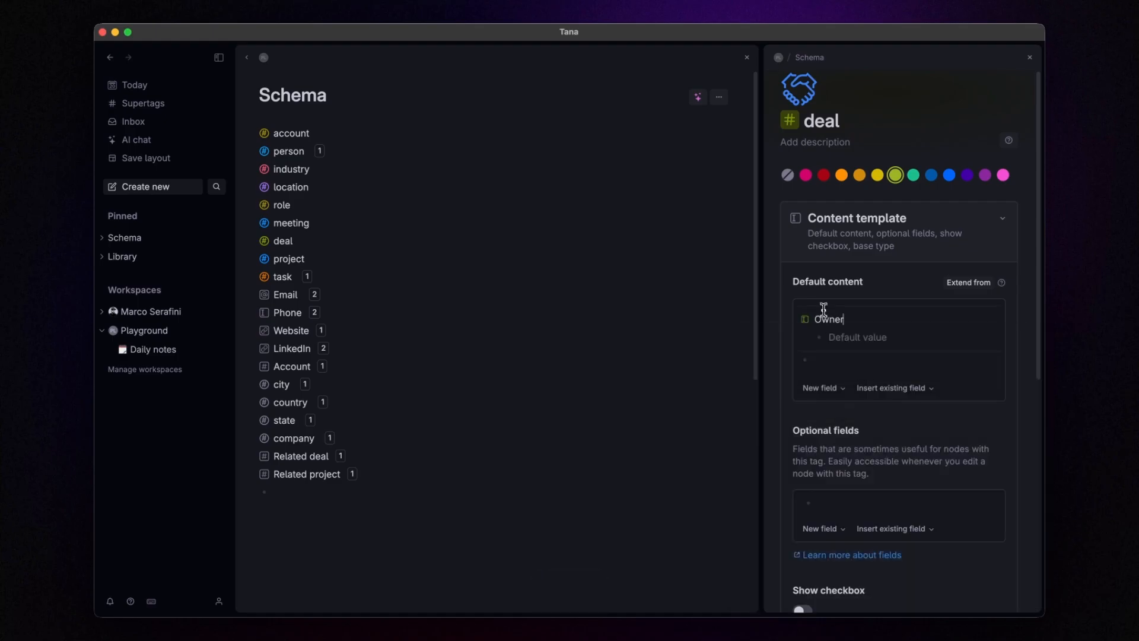
Step: Set the deal supertag's Owner field type to Tana User
click(806, 320)
click(856, 179)
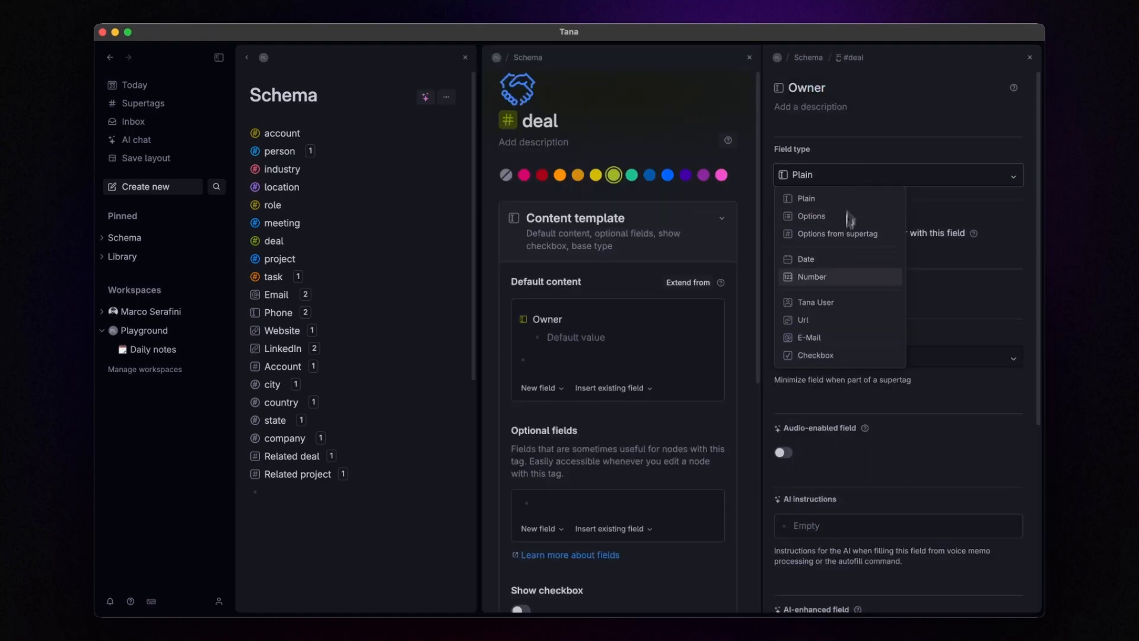
click(835, 299)
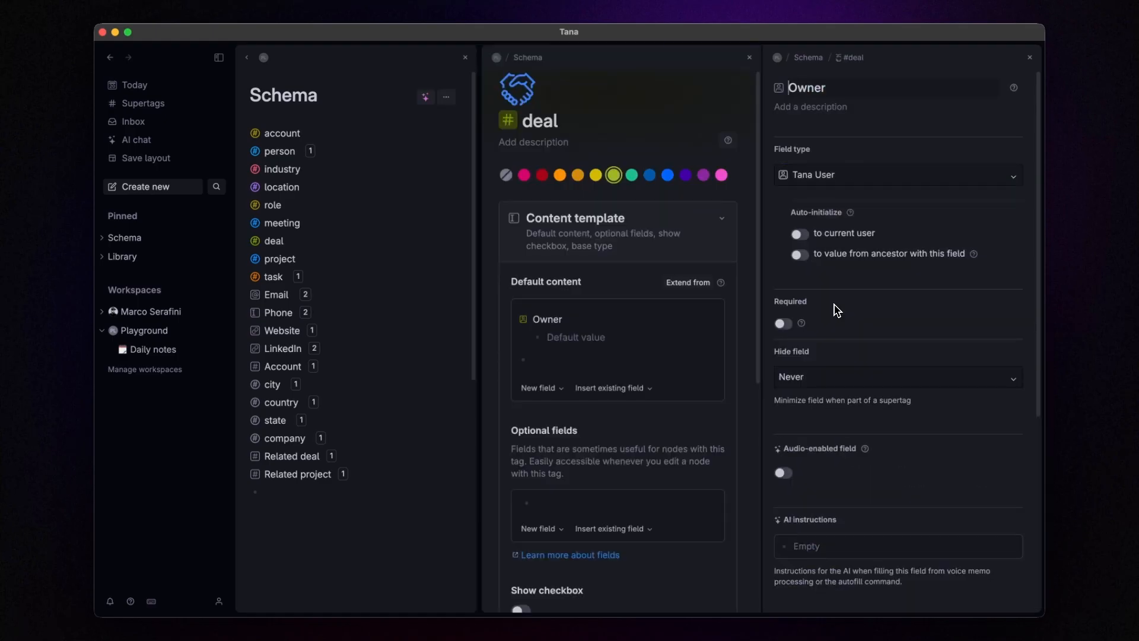
Step: Auto-initialize the deal's Owner field to the current user, make it discoverable in the schema, and close its configuration
click(800, 235)
scroll(844, 243, down, 5)
click(831, 499)
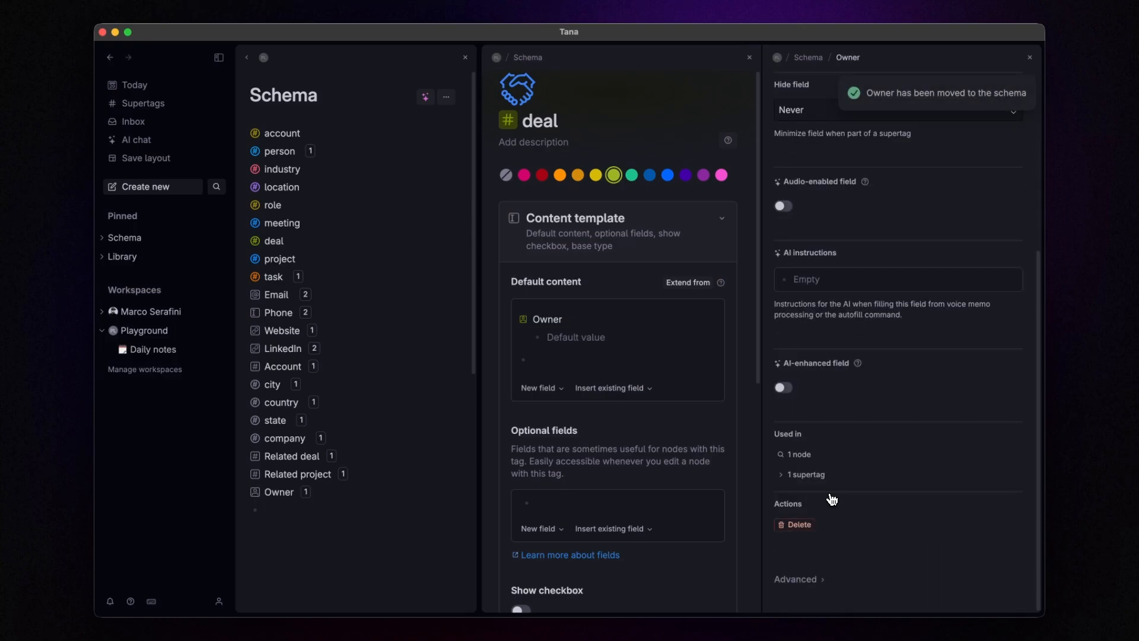
click(1030, 57)
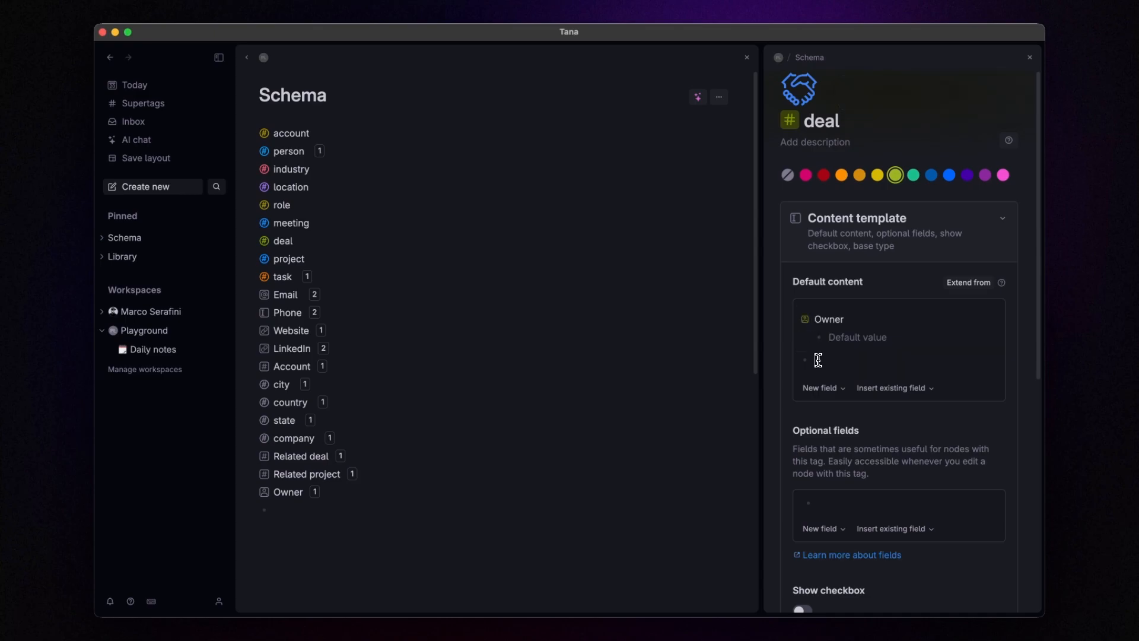
Step: Add the existing Account field to the deal supertag's default content below Owner
click(841, 360)
text(>Accou)
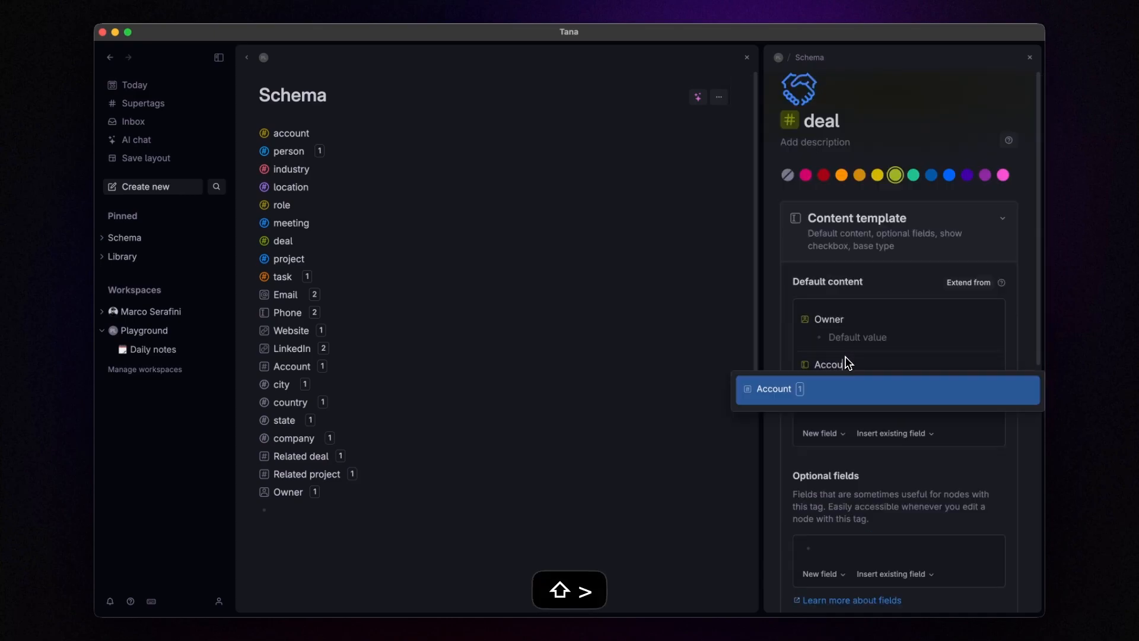
key(Return)
Step: Add a Related meeting field to the deal template, with type Options from supertag and meeting as the source supertag
click(834, 405)
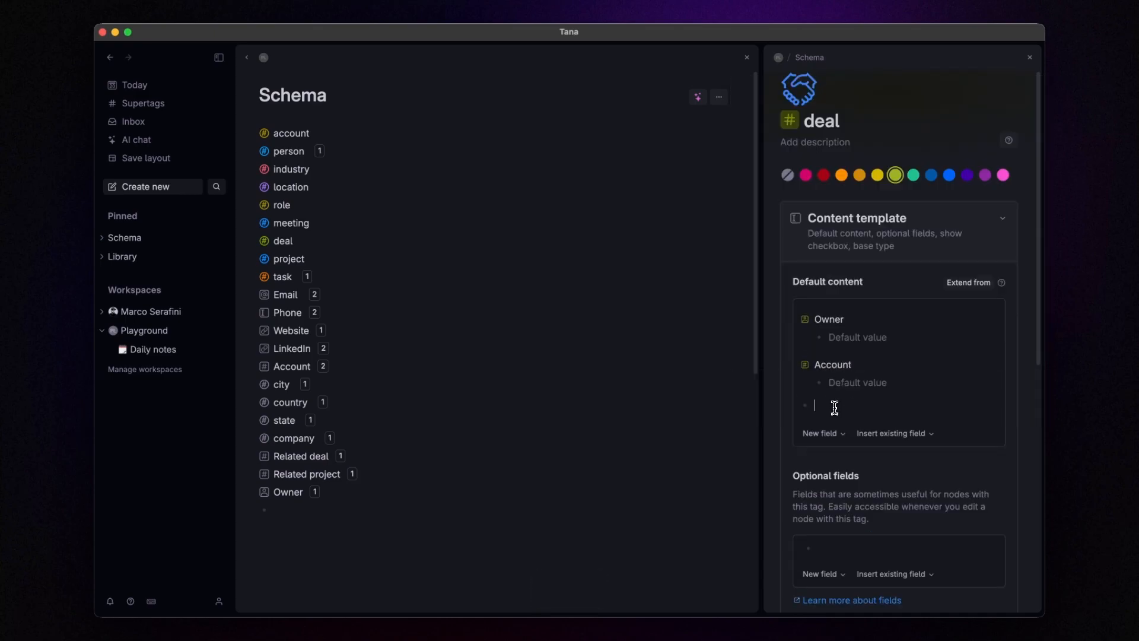
text(>Related meeting)
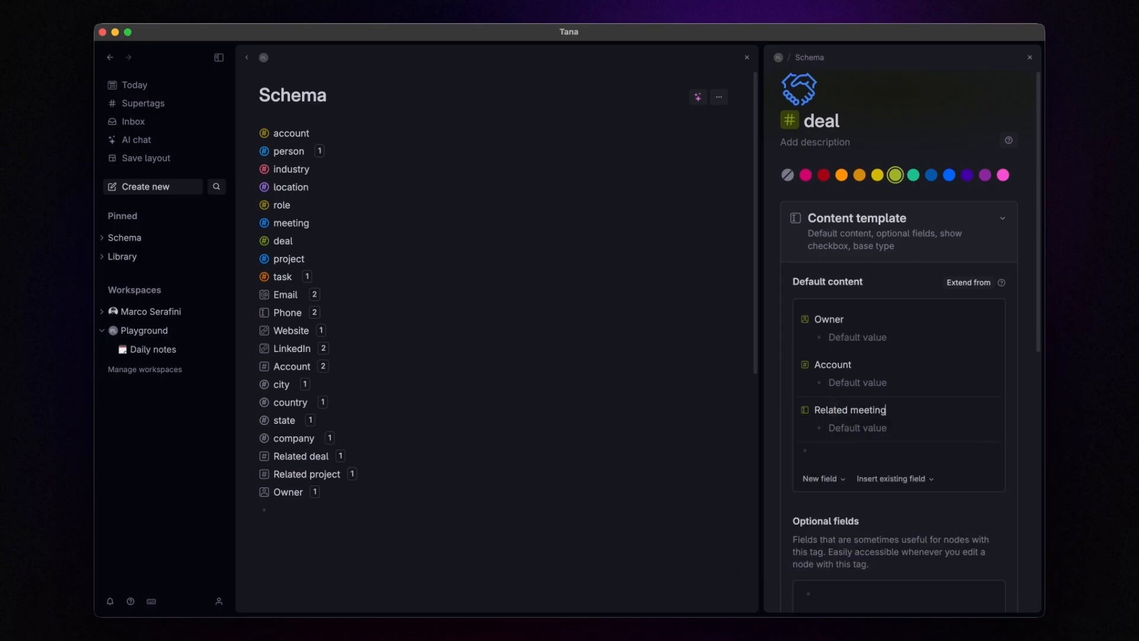
click(805, 410)
click(857, 173)
click(837, 234)
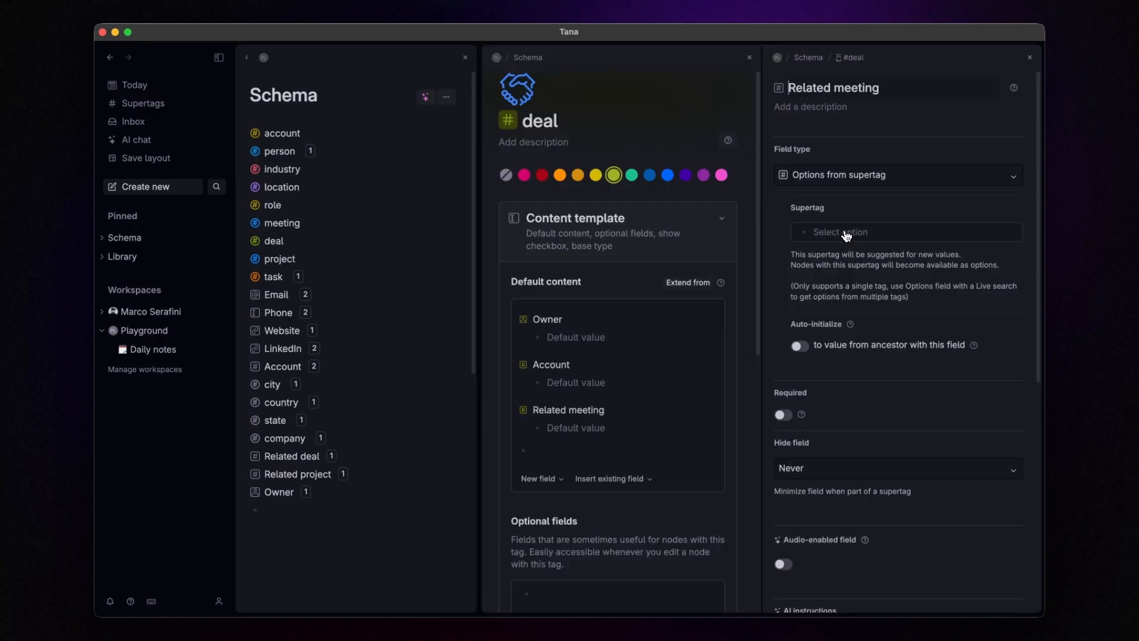
click(846, 231)
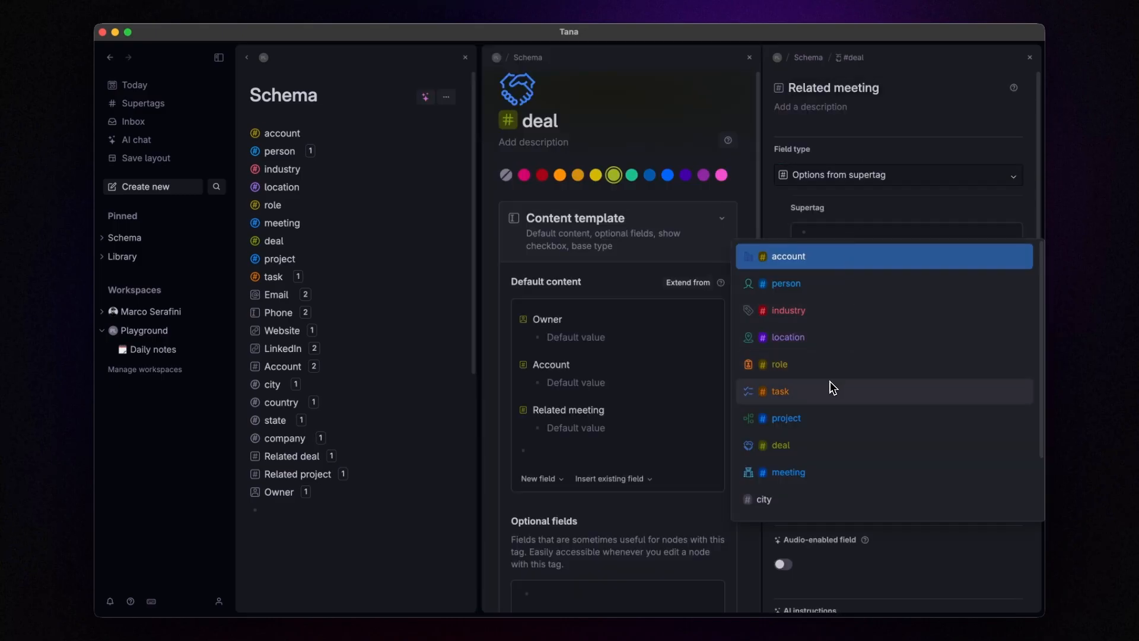
click(821, 472)
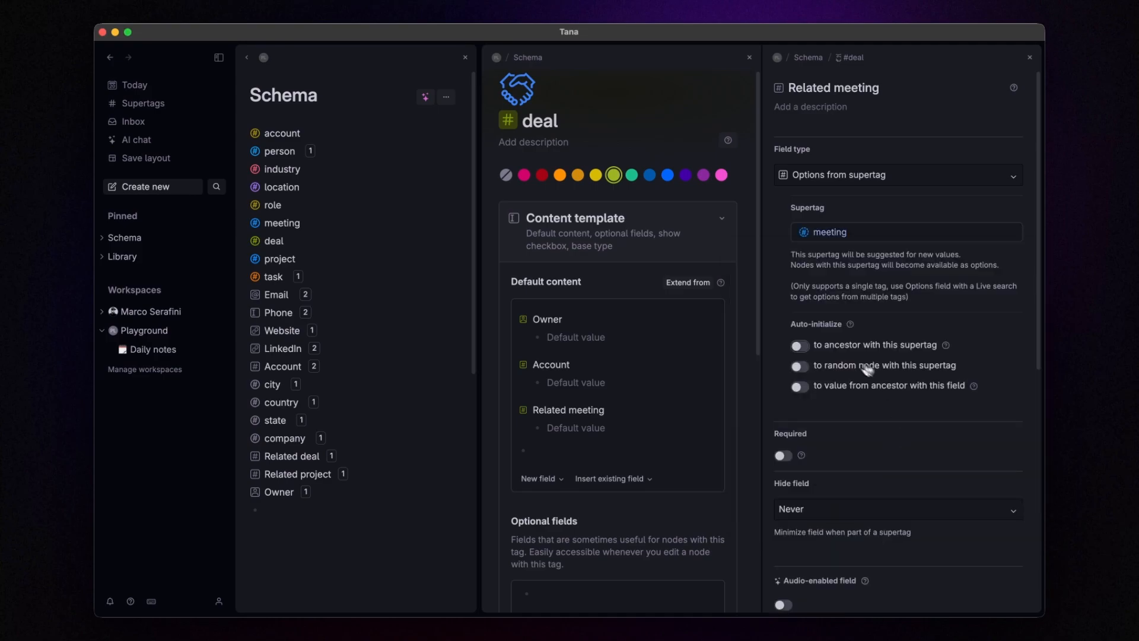
Step: Auto-initialize Related meeting to an ancestor with this supertag, and make the field discoverable in the schema
click(801, 347)
scroll(883, 343, down, 10)
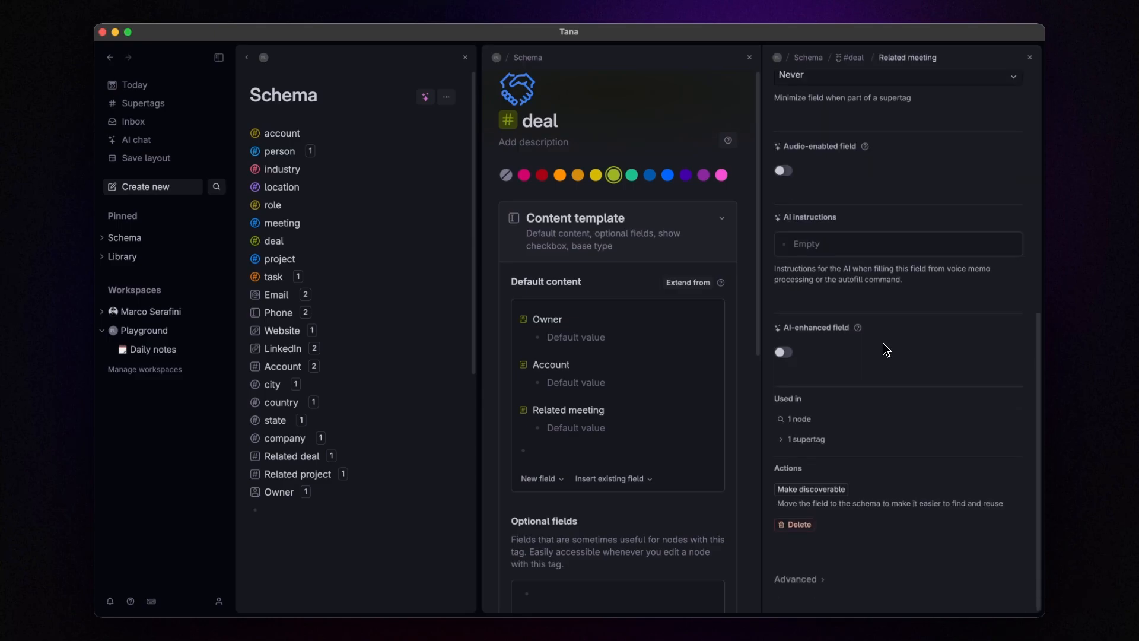
click(820, 488)
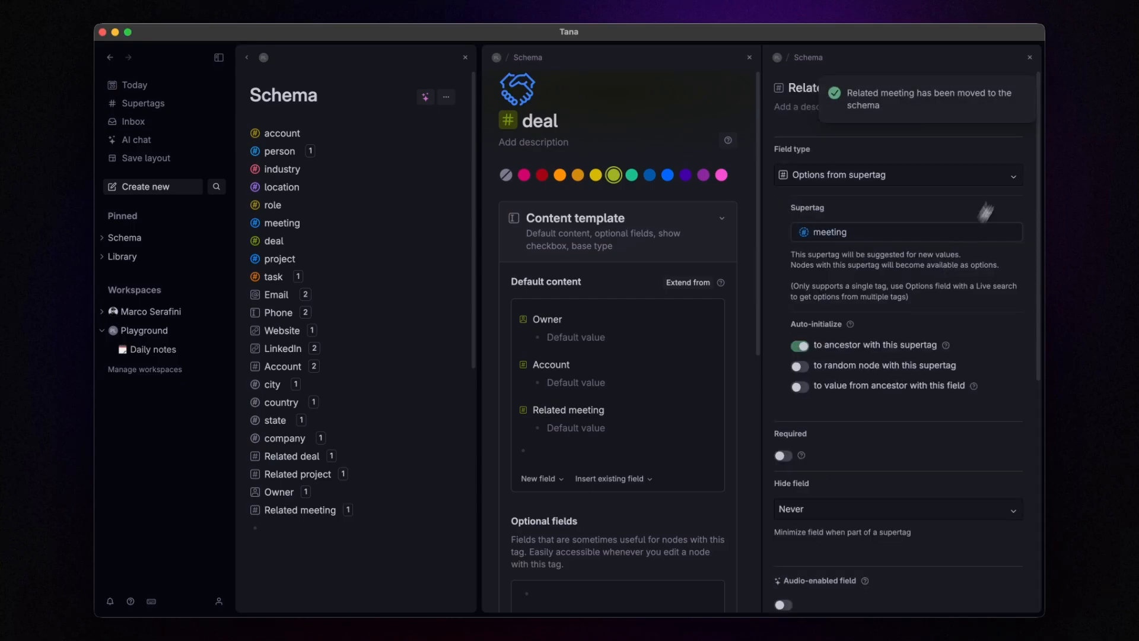
click(1030, 57)
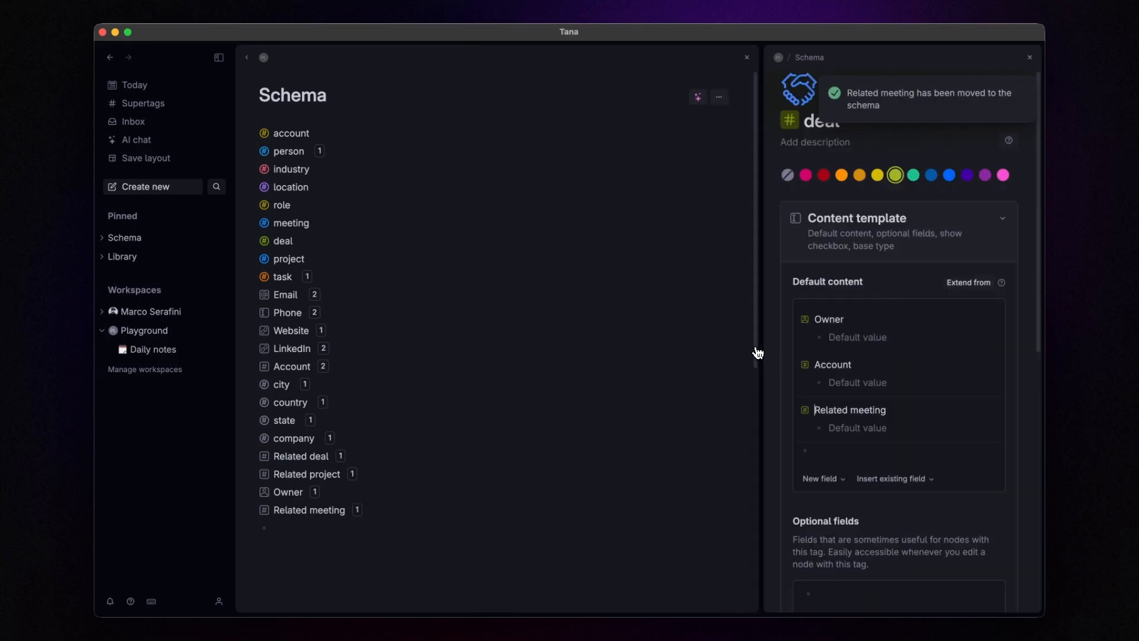
Step: Add a Service field to the deal supertag's default content and set its field type to Options
drag(762, 349, 719, 337)
click(787, 364)
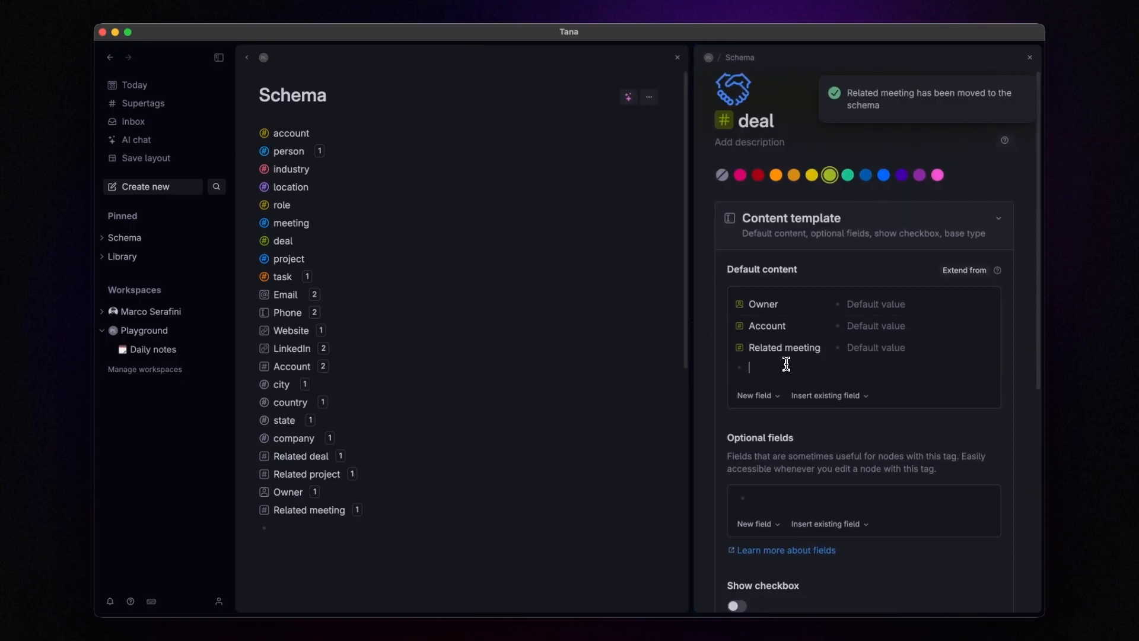
text(>)
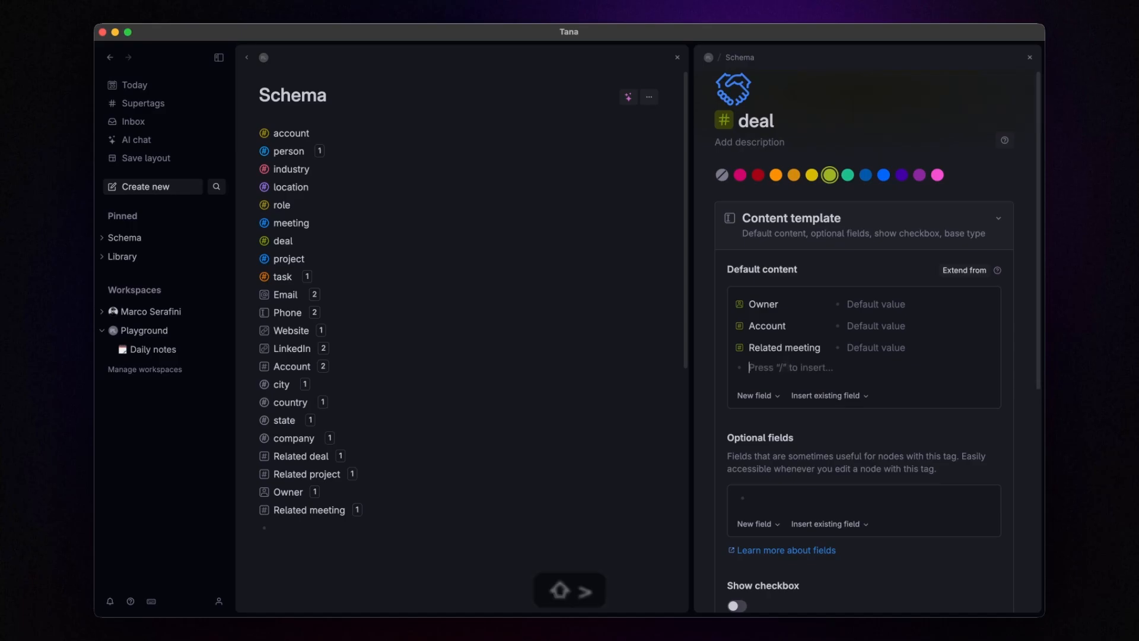
text(Service)
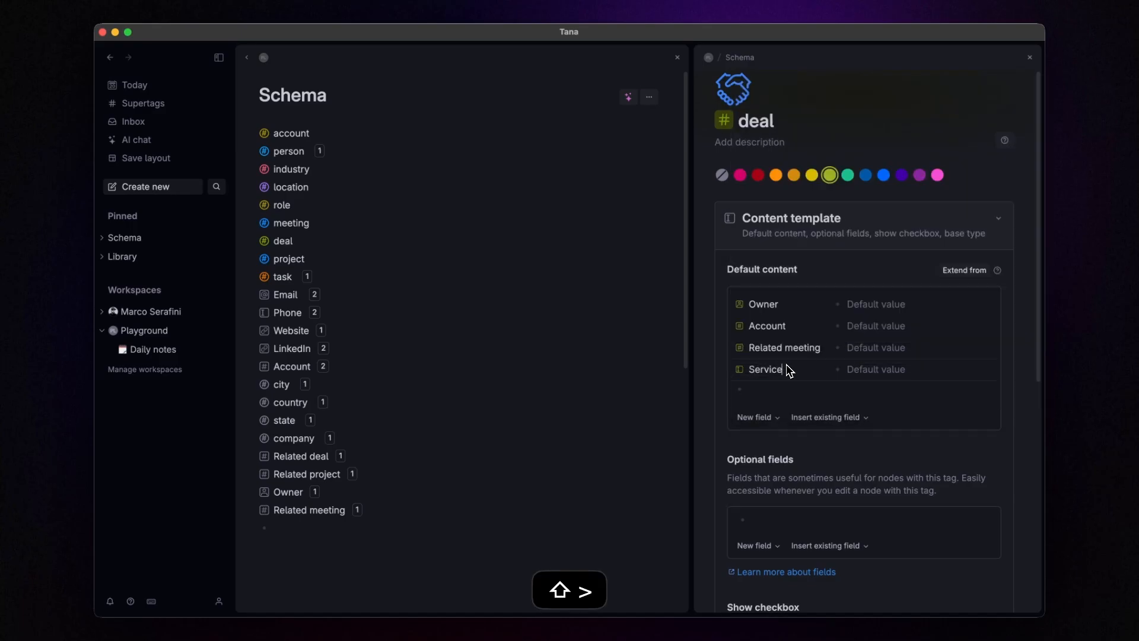
click(740, 372)
click(789, 177)
click(798, 216)
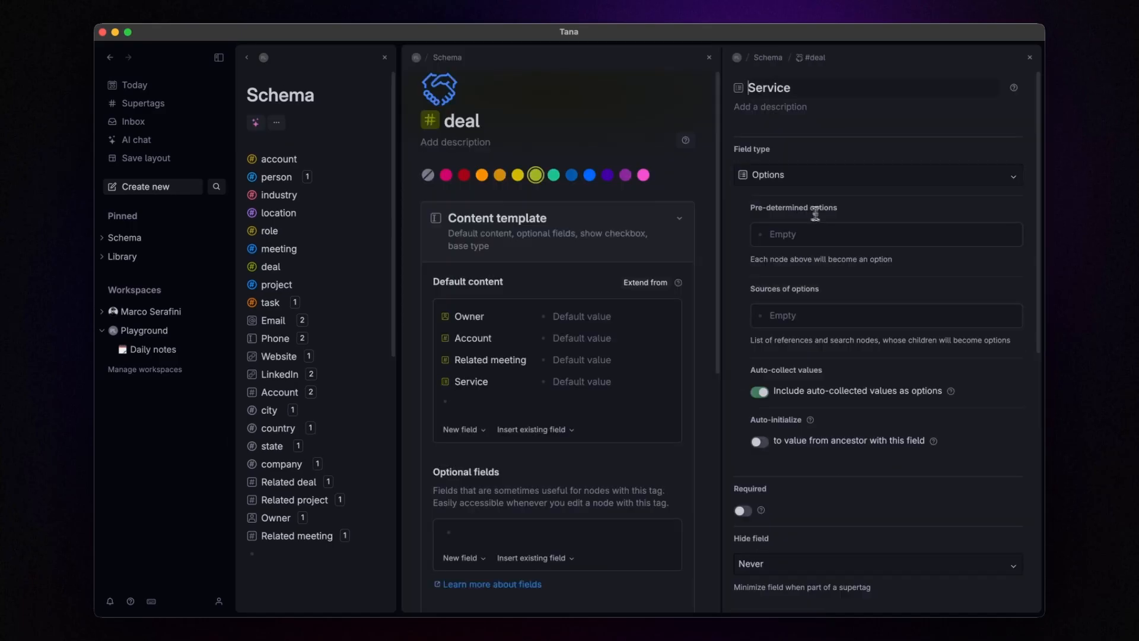
Step: Enter Service 1 and Service 2 as the Service field's pre-determined options
click(788, 234)
text(Service 1)
key(Return)
text(Service)
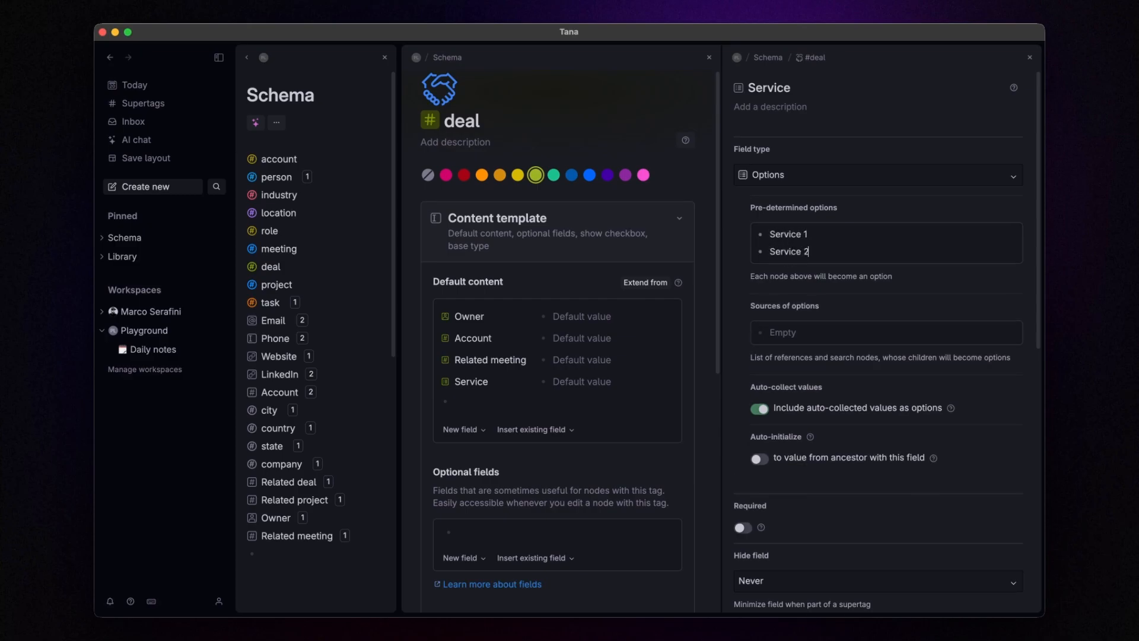
Step: Make the Service field discoverable in the schema and close its configuration
scroll(870, 353, down, 8)
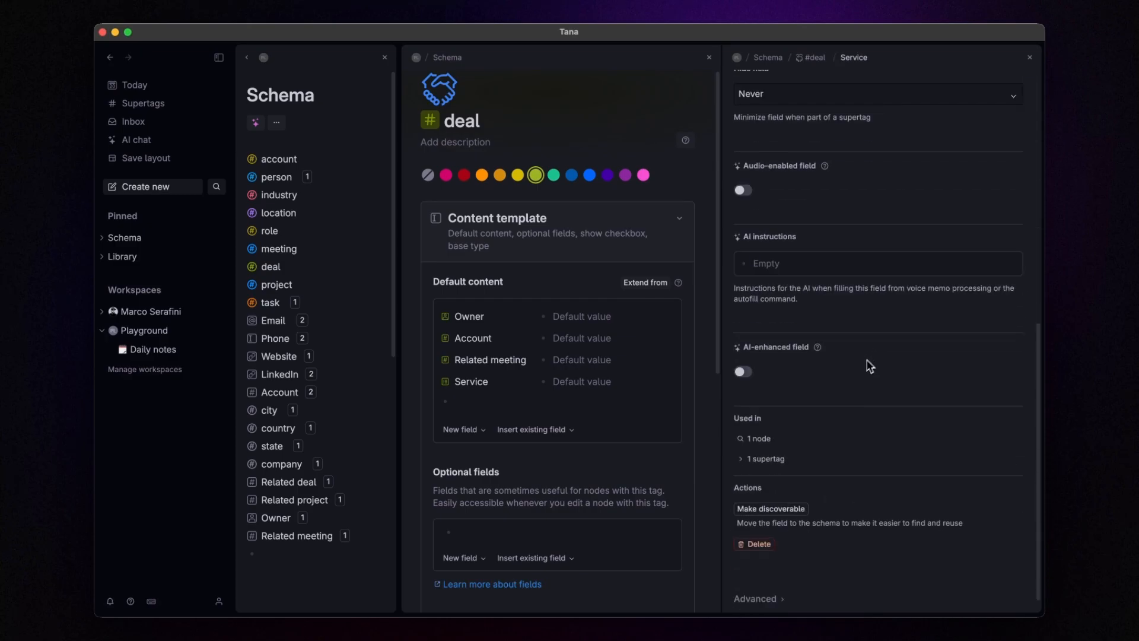
click(784, 510)
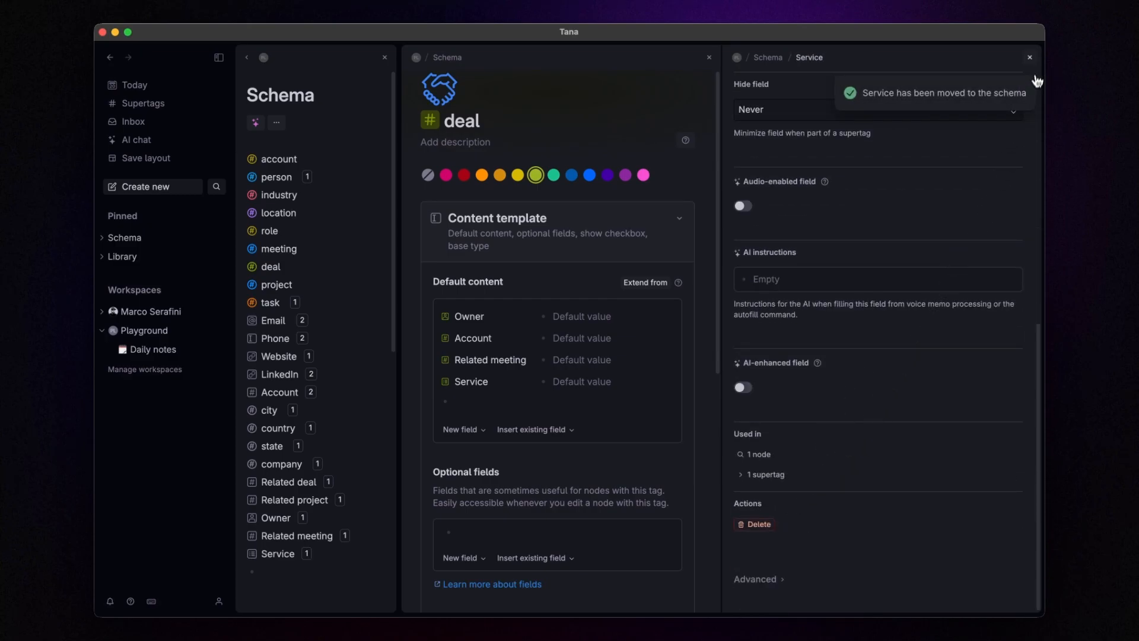
click(1030, 57)
Step: Add a Deal status field to the deal supertag's default content and set its field type to Options
click(800, 403)
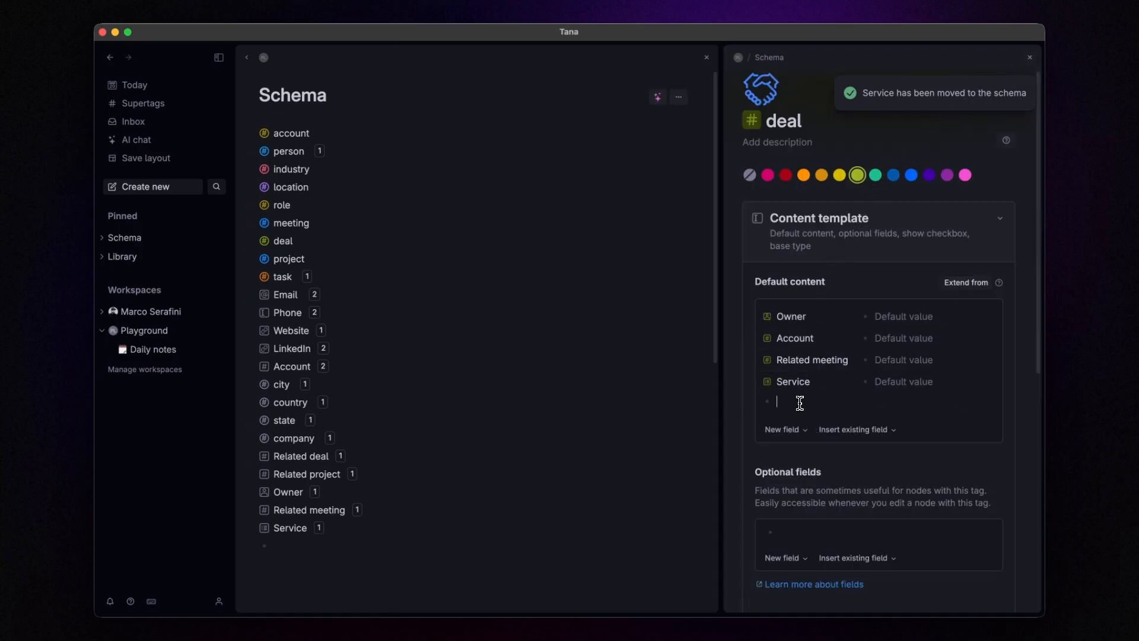
text(Deal status)
key(Return)
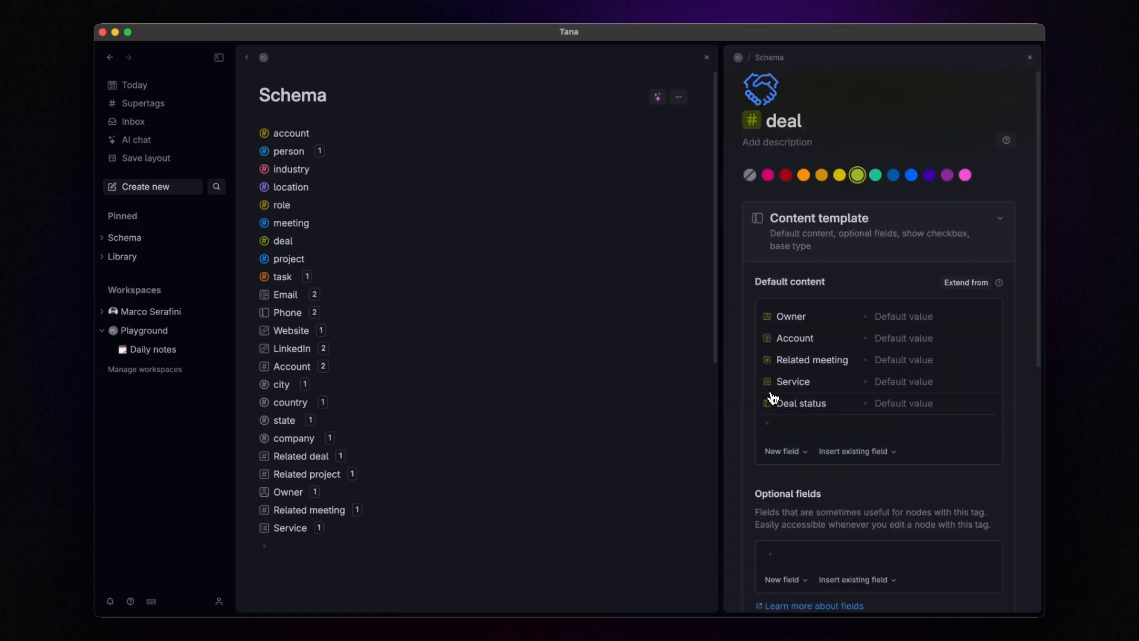
click(769, 404)
click(819, 175)
click(792, 221)
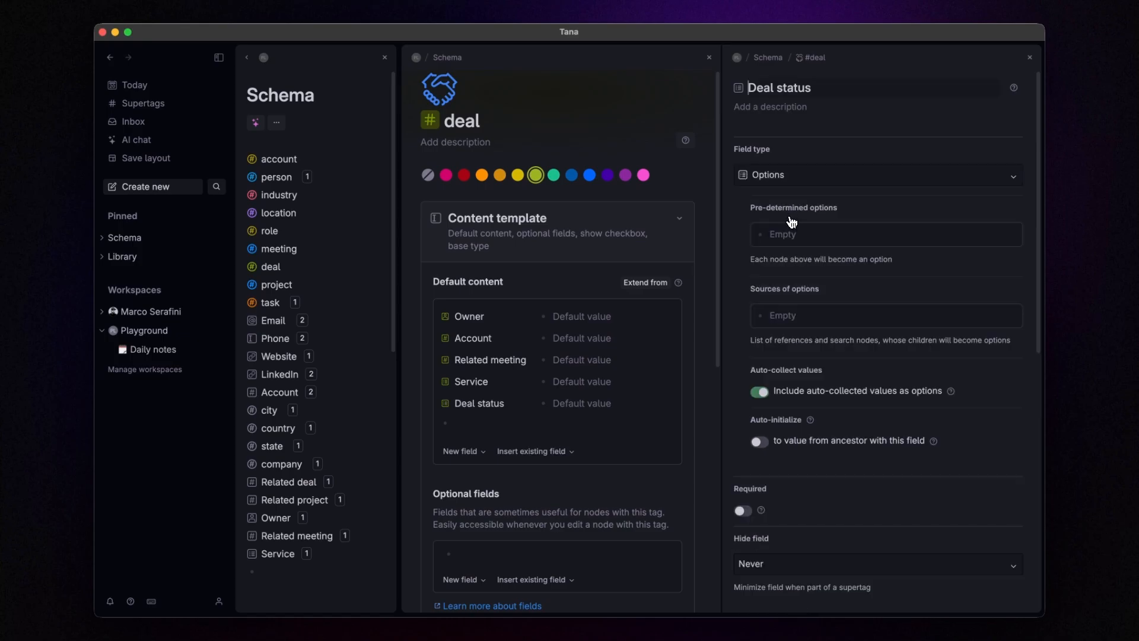
Step: Add Solution Development, Proposal Sent, Negotiation, Invoice Sent, Deal Won and Deal Lost as Deal status options, and set Solution Development as the default value
text(Solution Development)
key(Return)
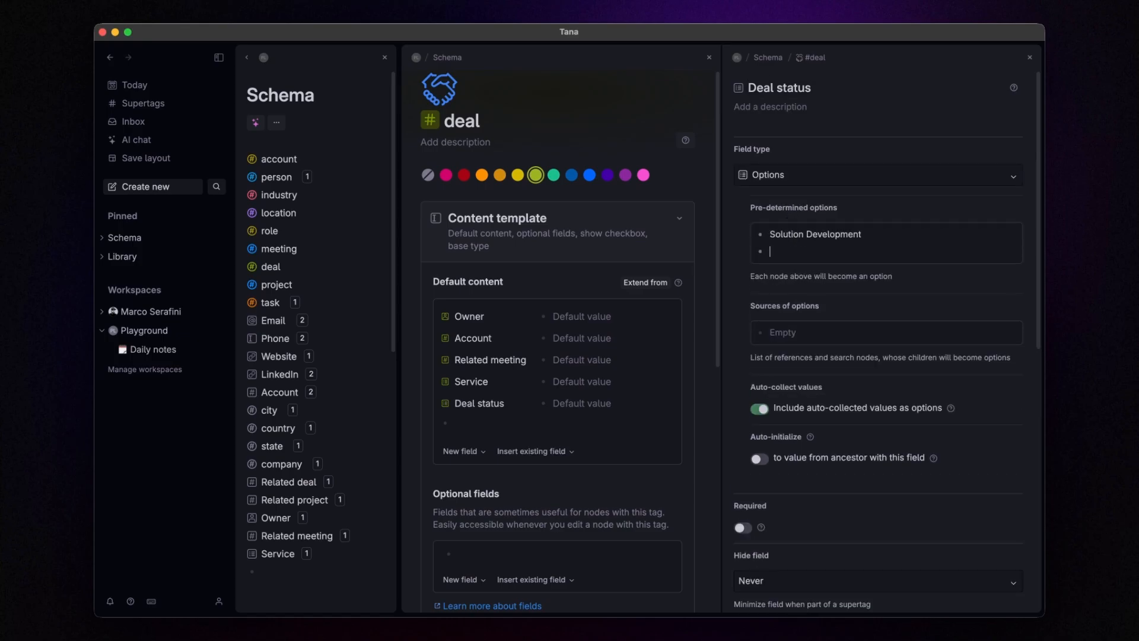
text(Proposal Sent)
key(Return)
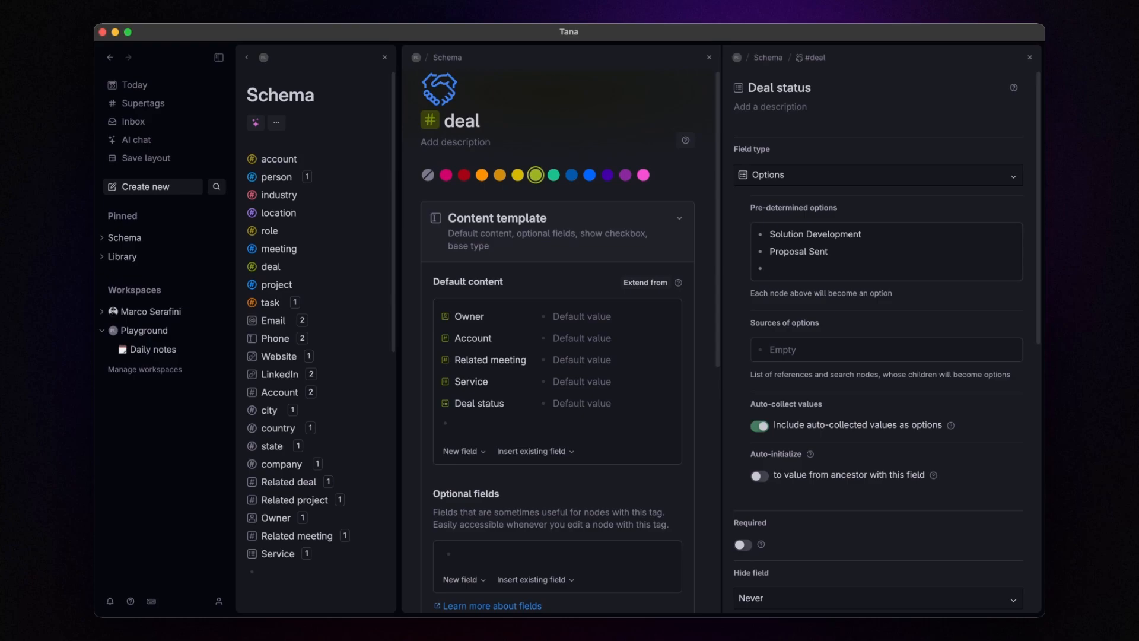
text(Negotiation)
key(Return)
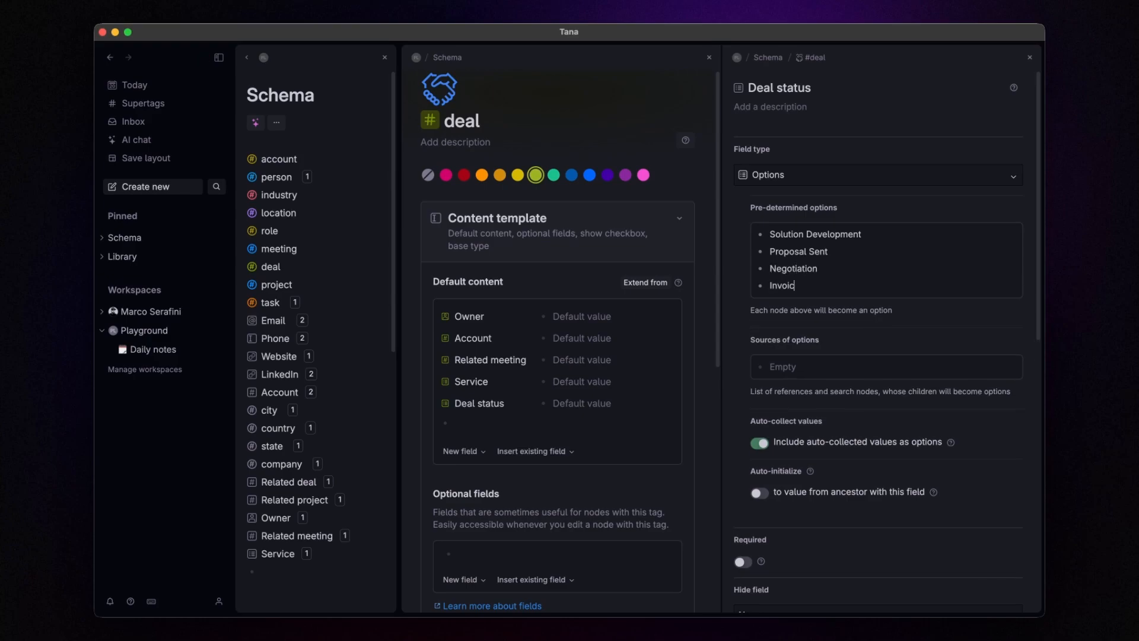
text(Invoice Sent)
key(Return)
text(Deal Won)
key(Return)
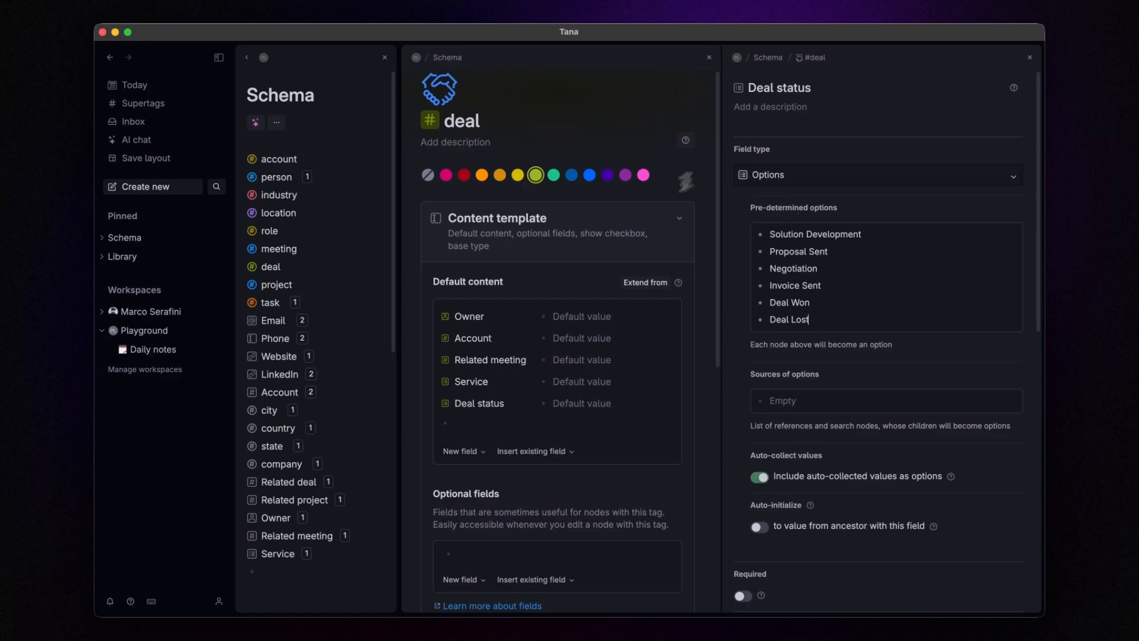
click(586, 401)
click(617, 434)
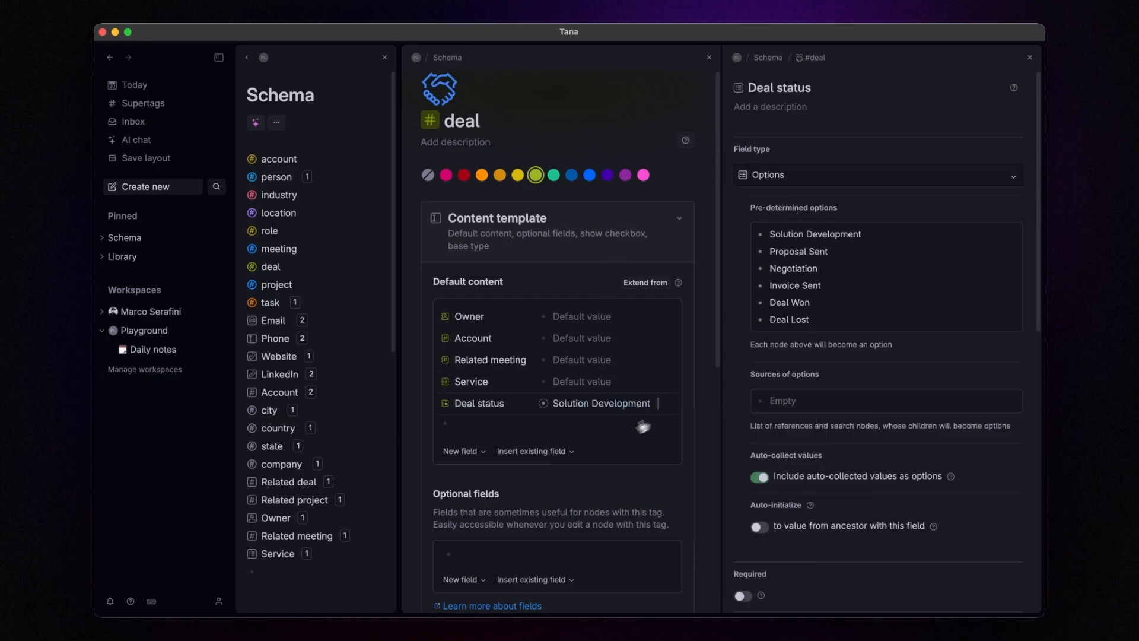
Step: Give each Deal status option its matching SVG icon from the Tana CRM Icons folder through its debug node, and close the field configuration
click(801, 236)
key(super+k)
text(deb)
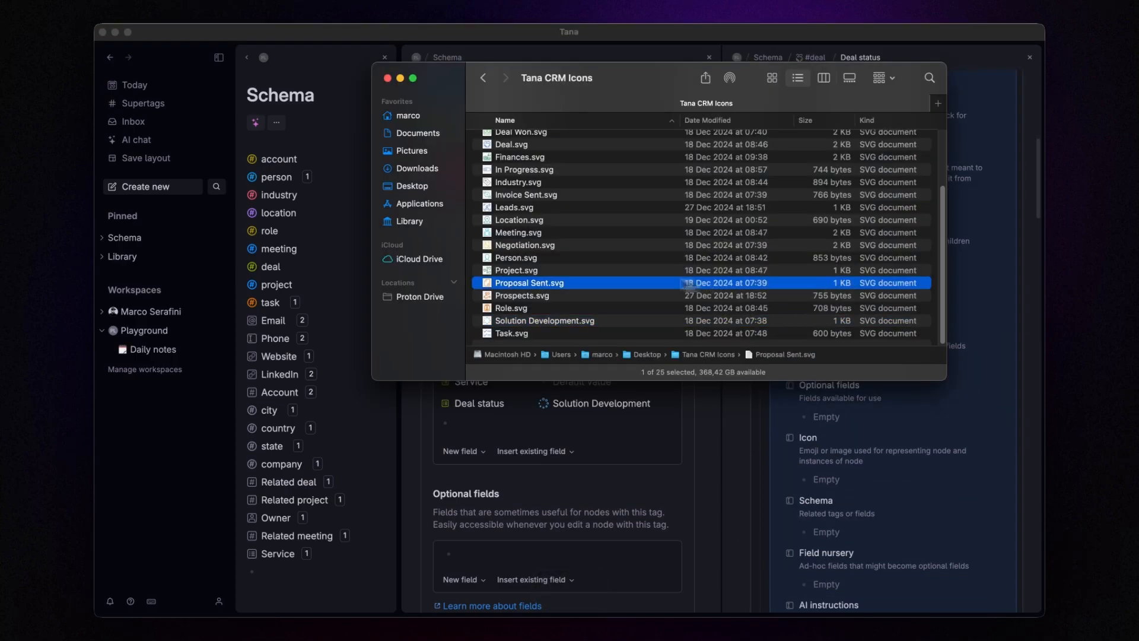
key(Return)
scroll(809, 291, down, 4)
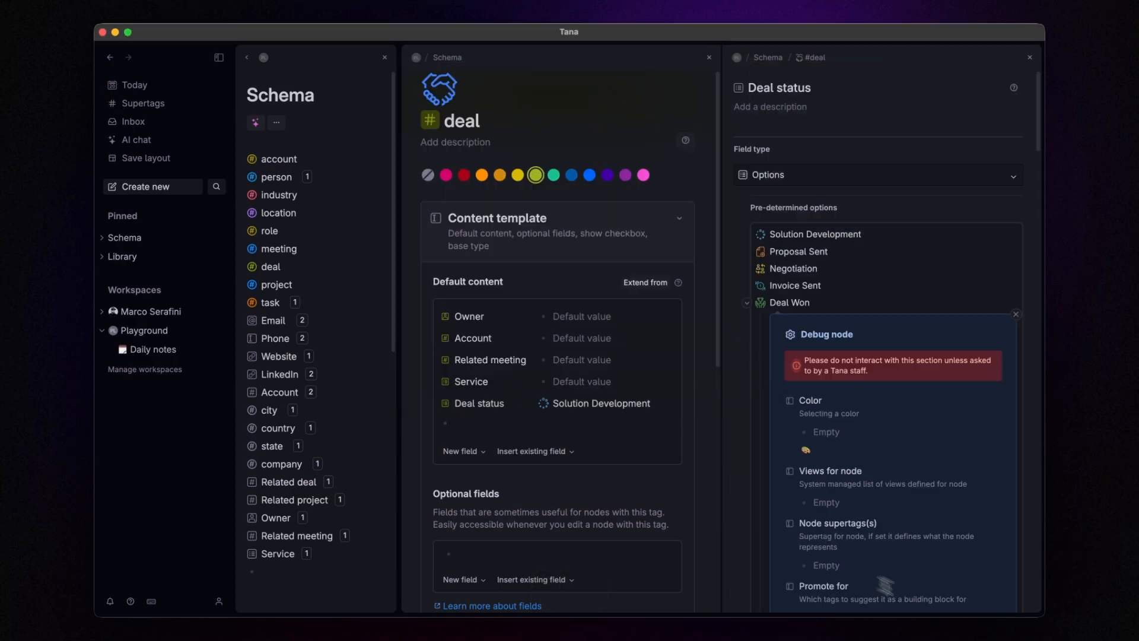
key(super+k)
text(deb)
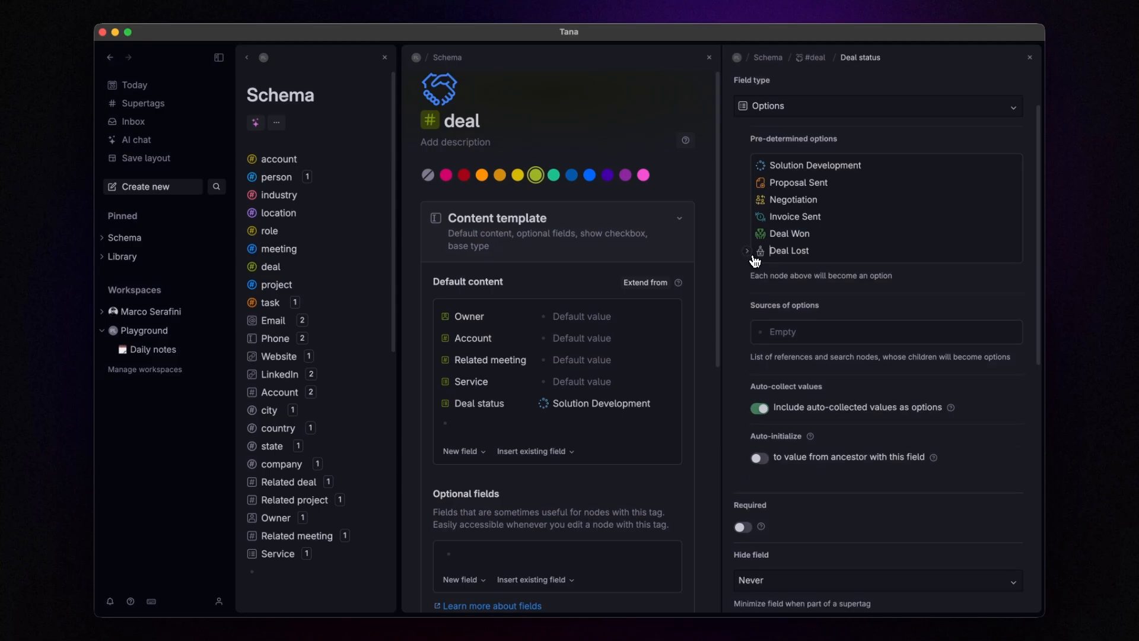
click(1030, 57)
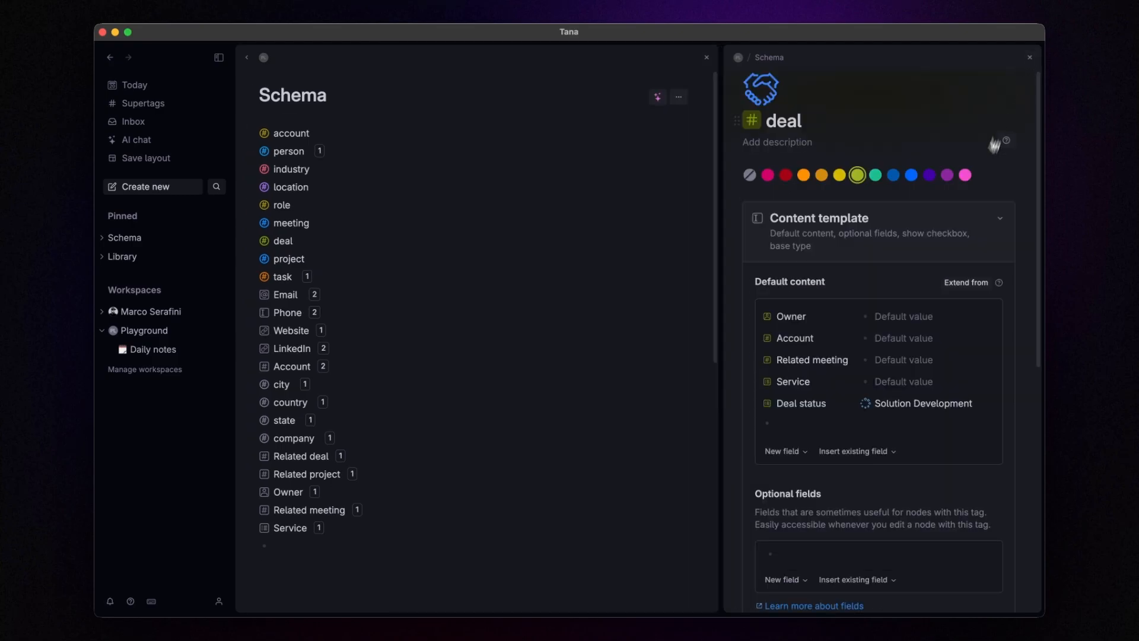
Step: Add an Attachments field to the deal supertag's default content below Deal status
click(803, 422)
key(shift+period)
text(A)
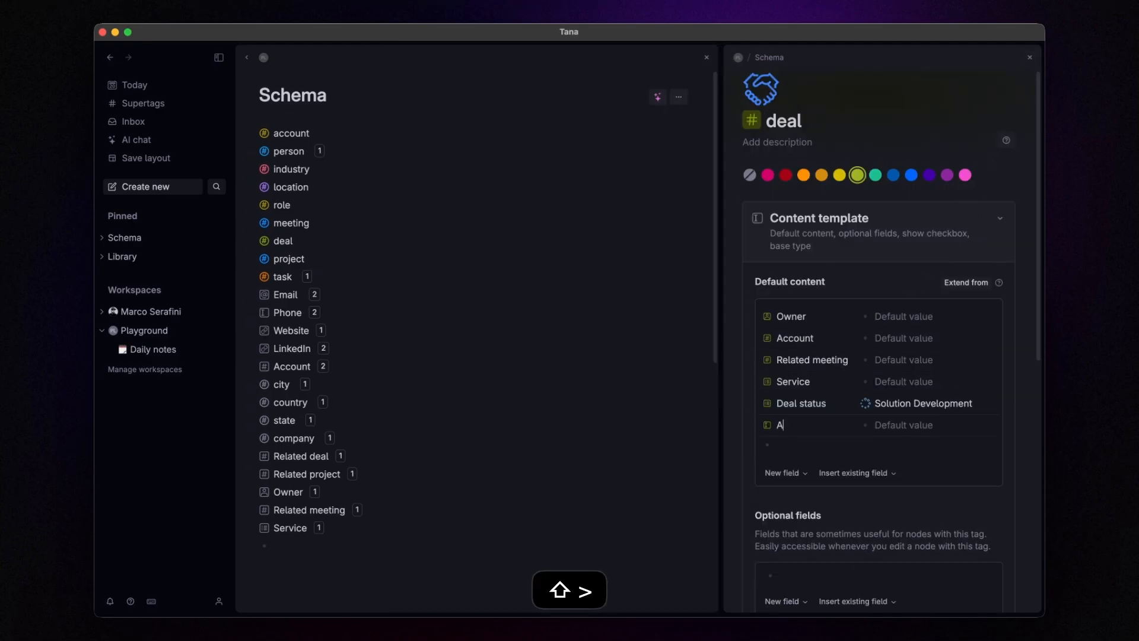
text(ttachments)
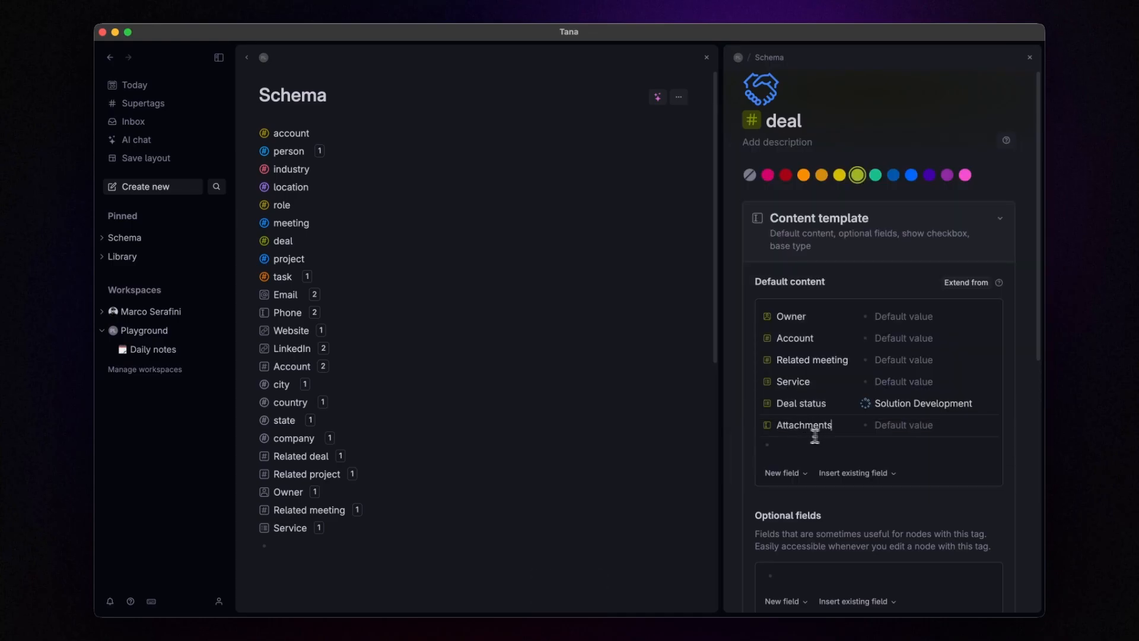
Step: Make the Attachments field discoverable in the schema and close its configuration
click(768, 425)
scroll(877, 367, down, 5)
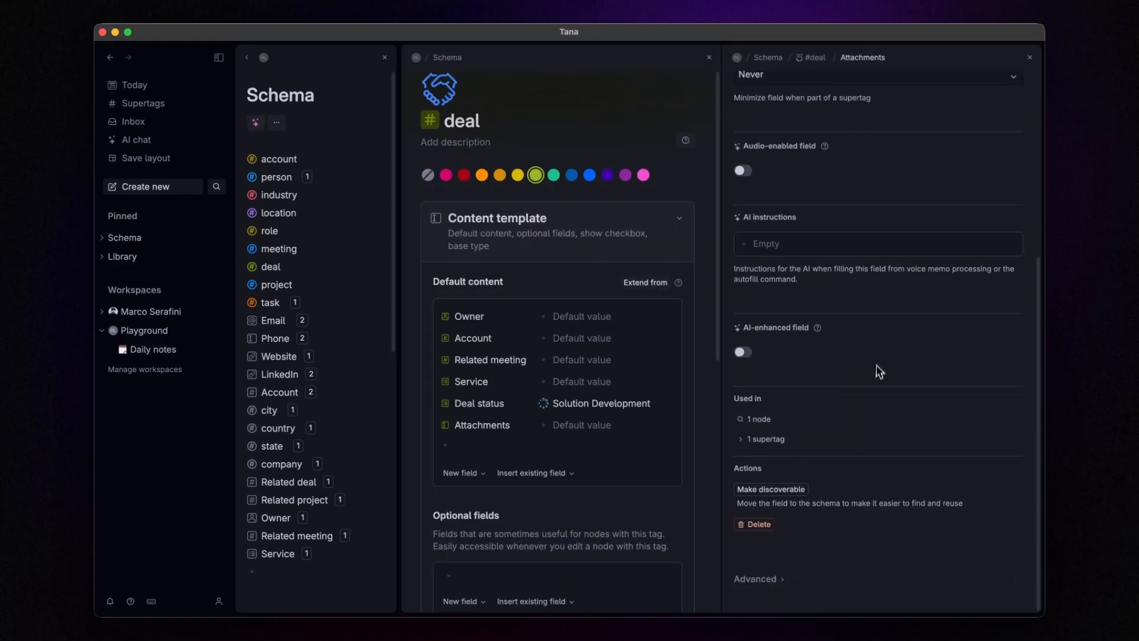
click(789, 490)
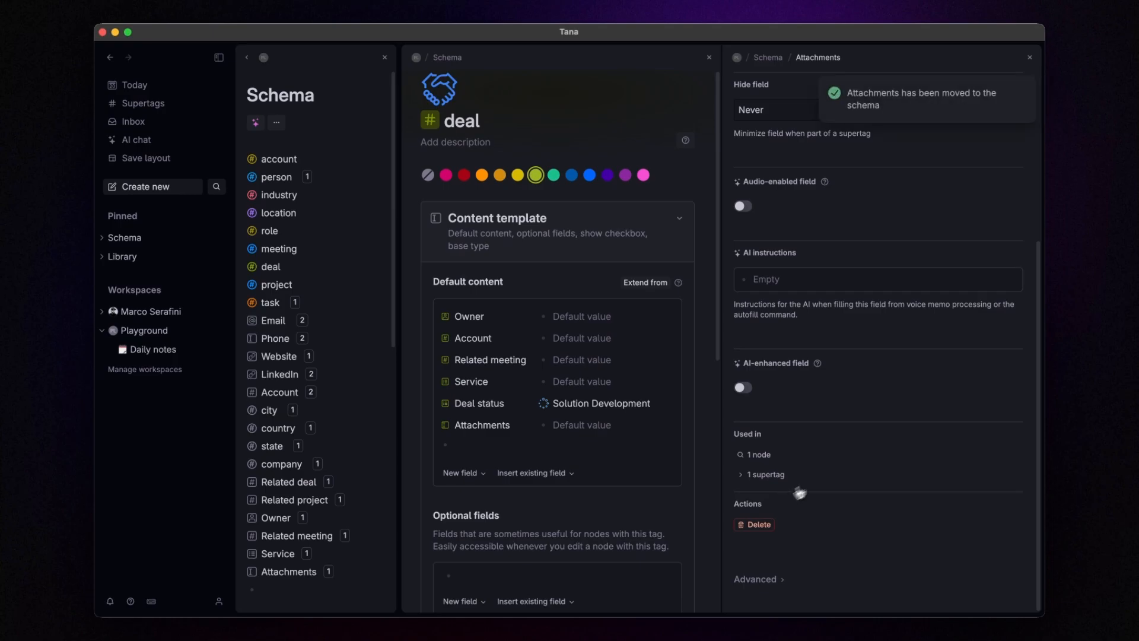
click(1029, 57)
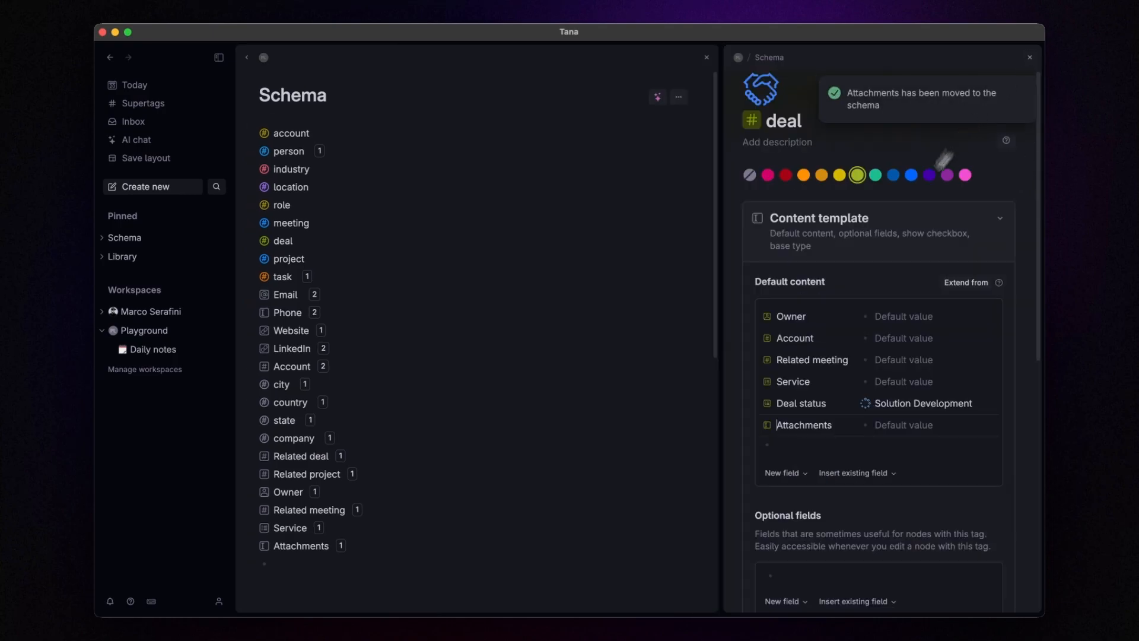
Step: Add a Deal value field of type Number to the deal supertag's default content and close its configuration
click(807, 442)
text(>Deal value)
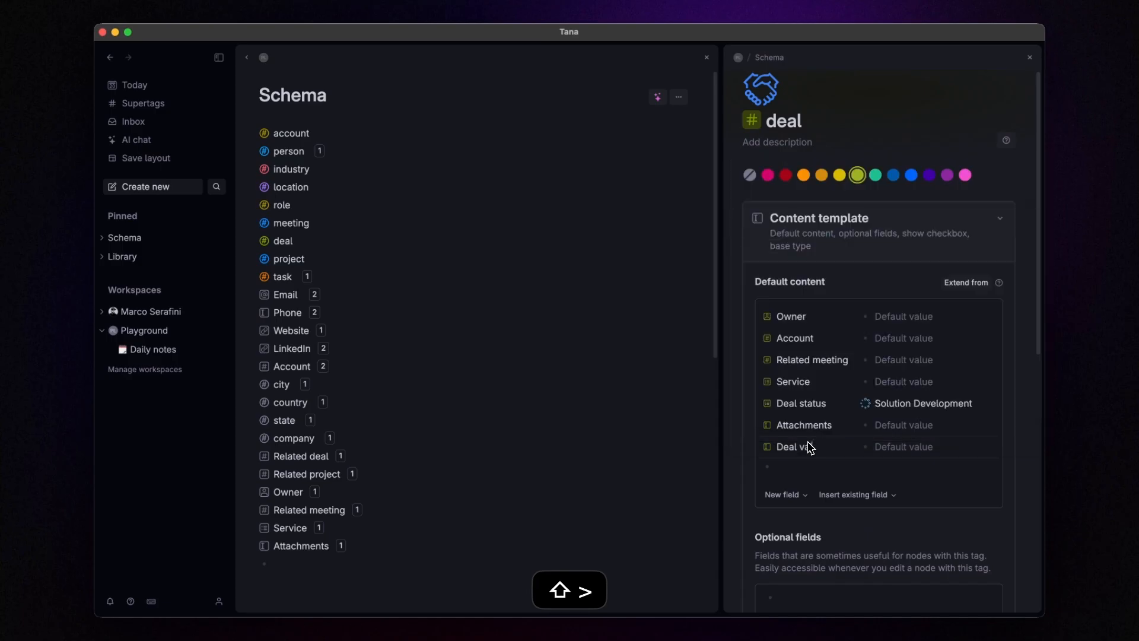
click(767, 446)
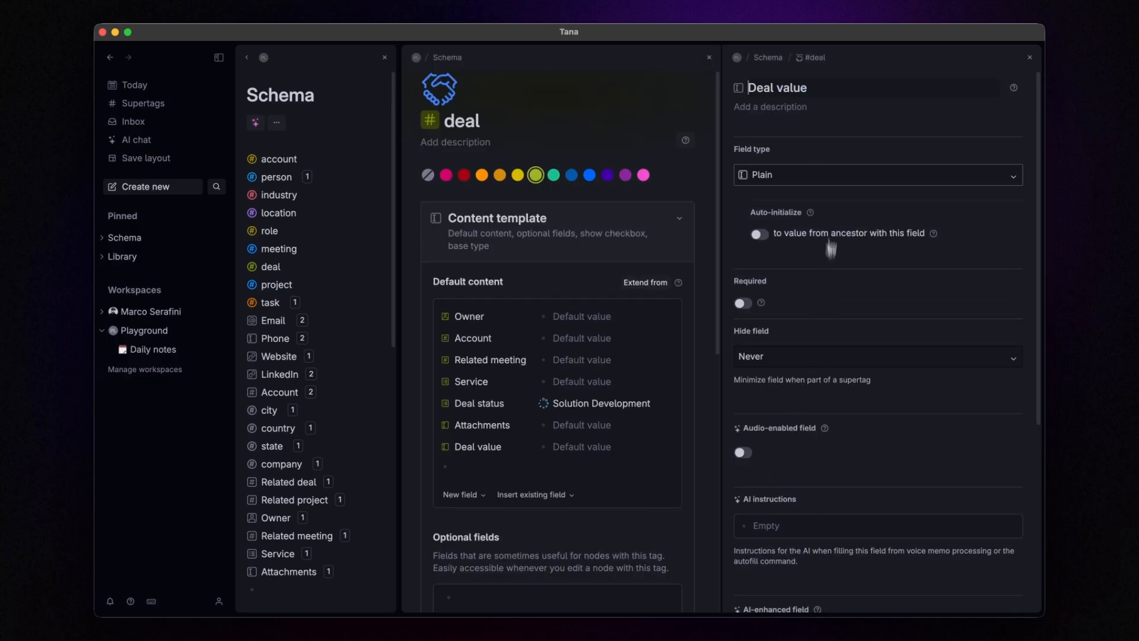
click(826, 178)
click(801, 277)
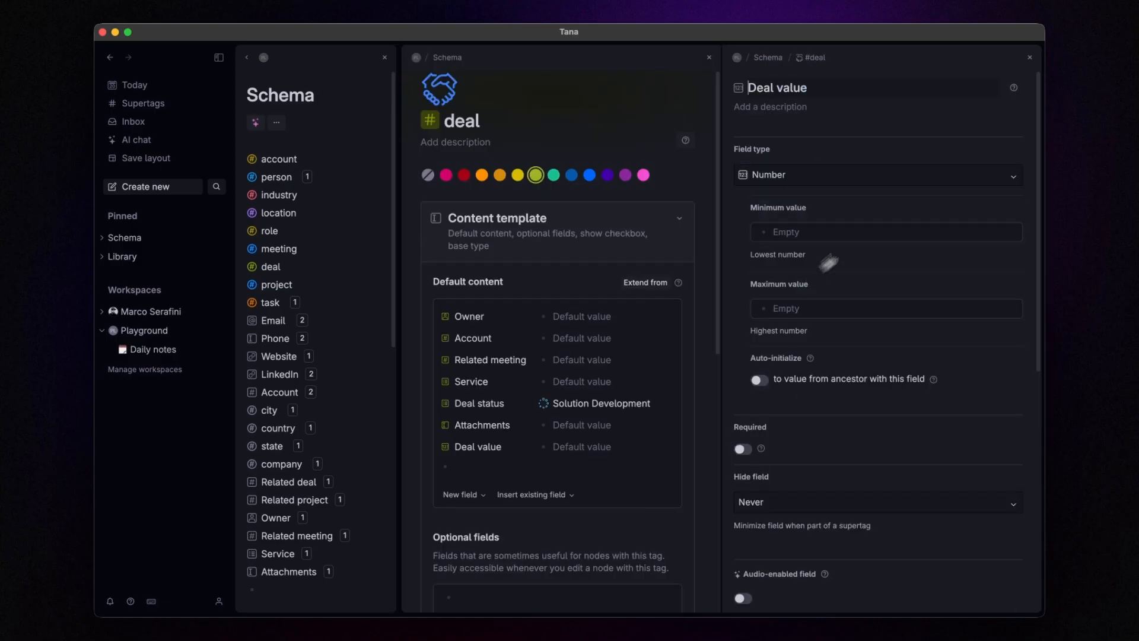
click(1030, 57)
Step: Add a Closing date field of type Date and a plain Deal log field to the deal supertag's default content
click(802, 468)
text(>Closing date)
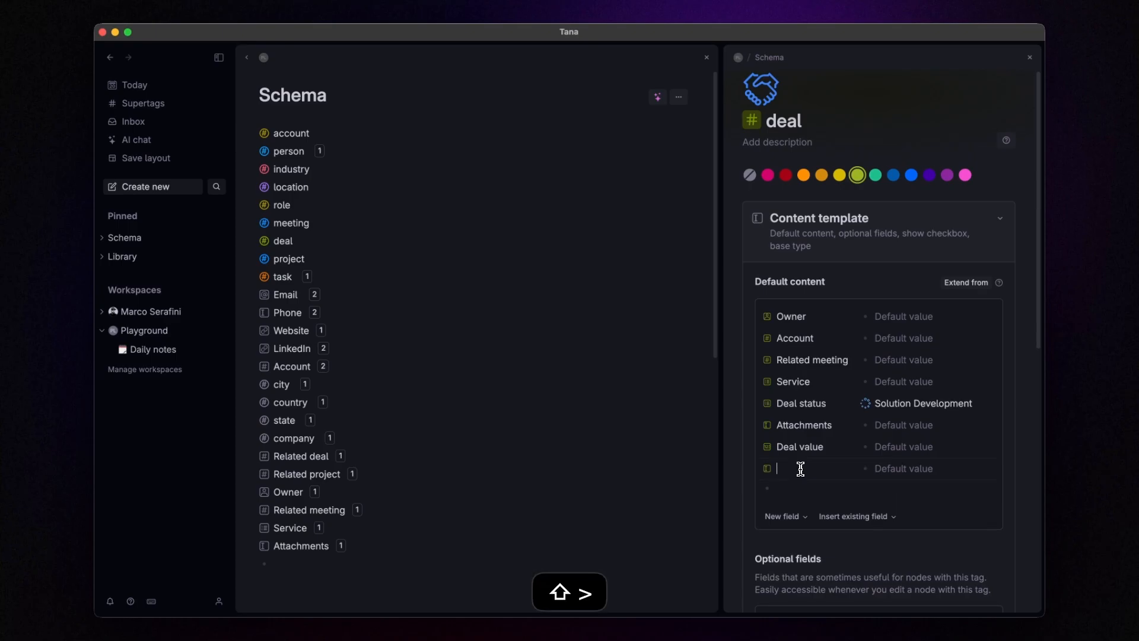
click(767, 468)
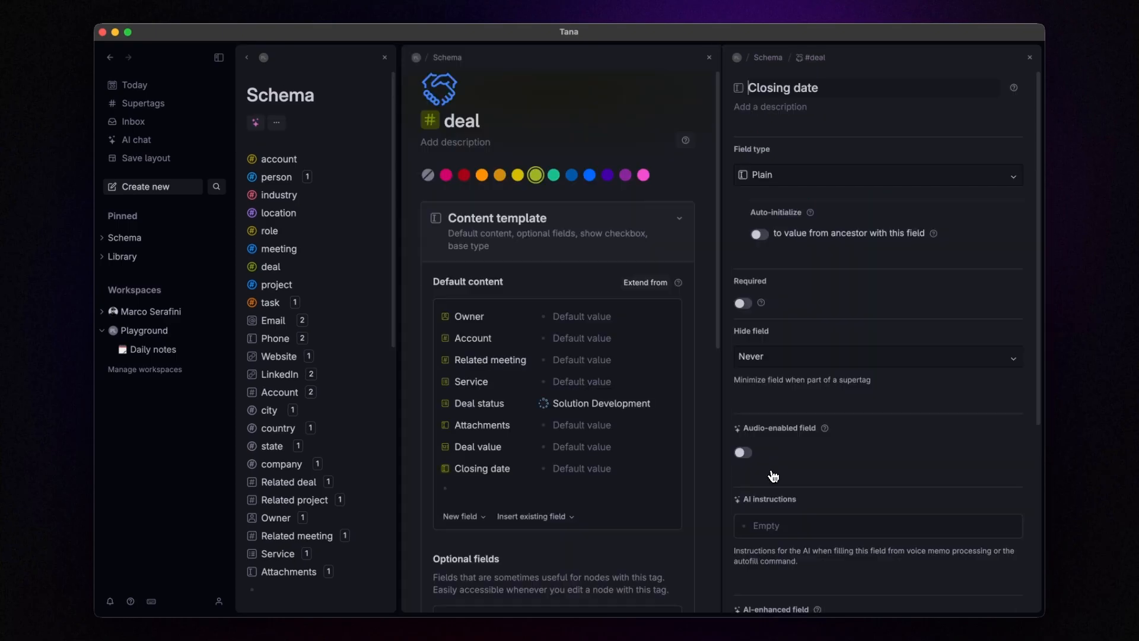
click(810, 177)
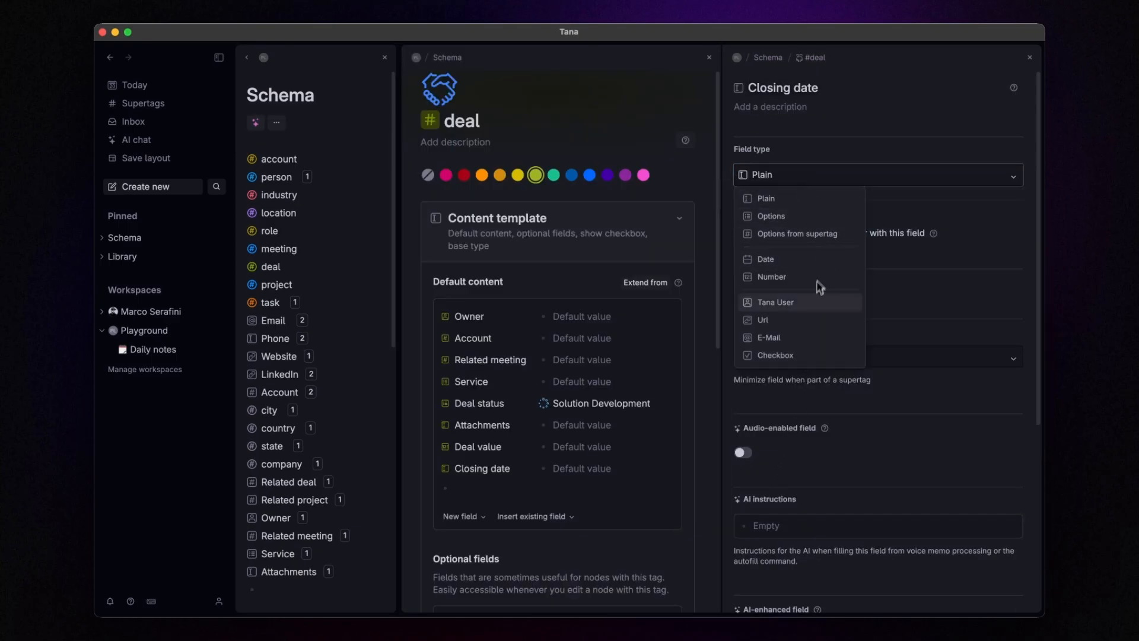
click(788, 261)
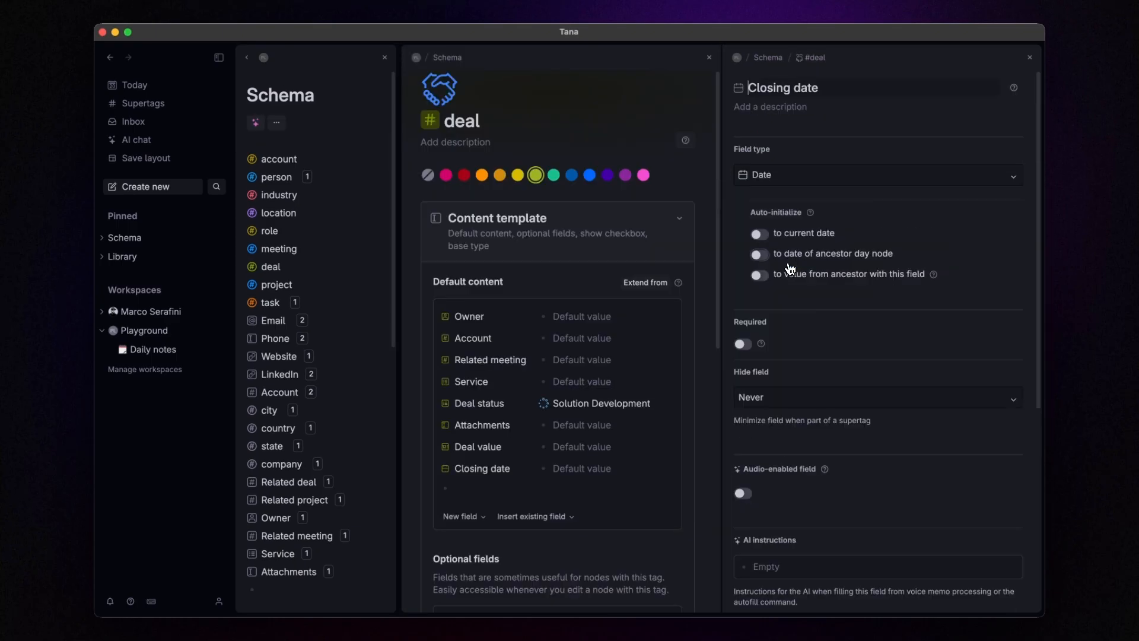
click(1030, 57)
click(795, 487)
text(>Deal log)
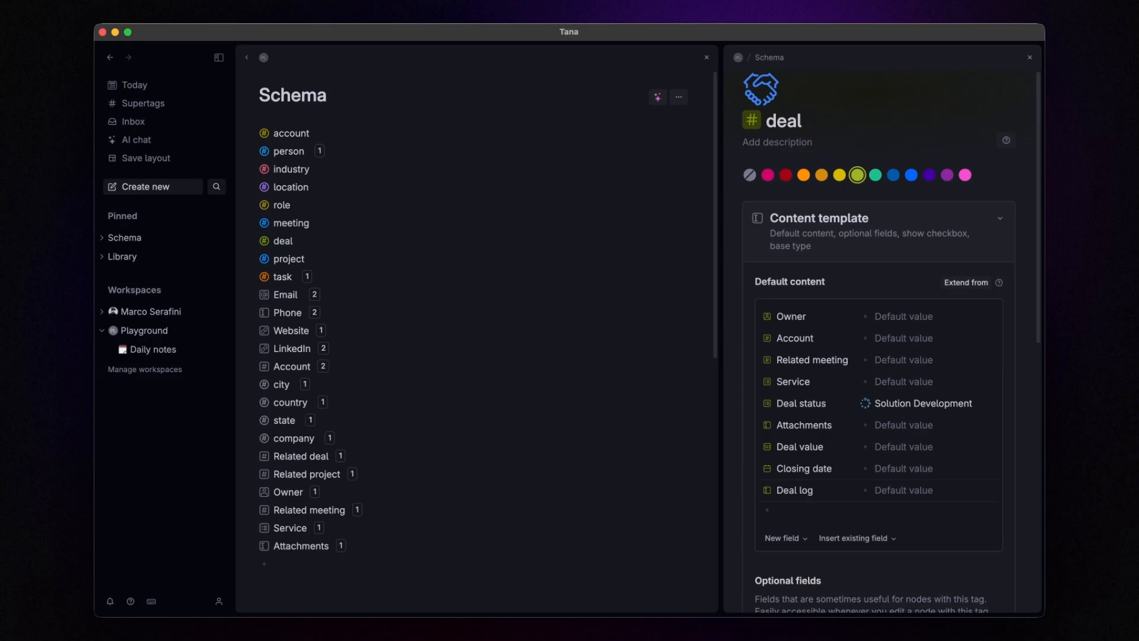
Step: Set the deal supertag's title expression to "${name} | ${Account|?} | ${Service|20...}"
scroll(831, 473, down, 10)
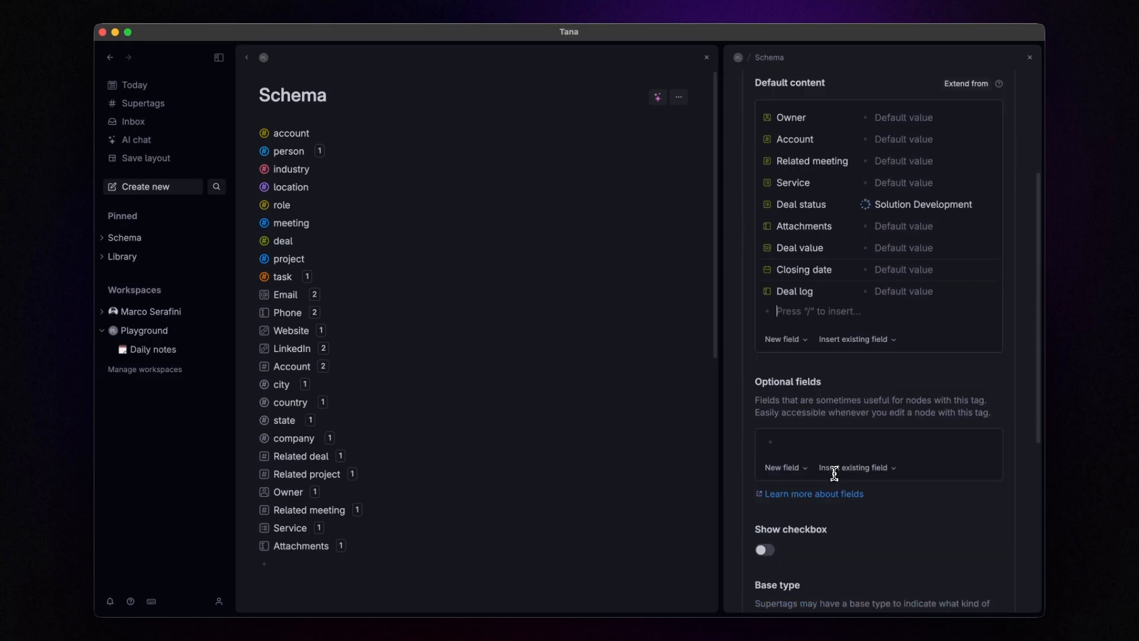
click(839, 479)
scroll(864, 473, down, 5)
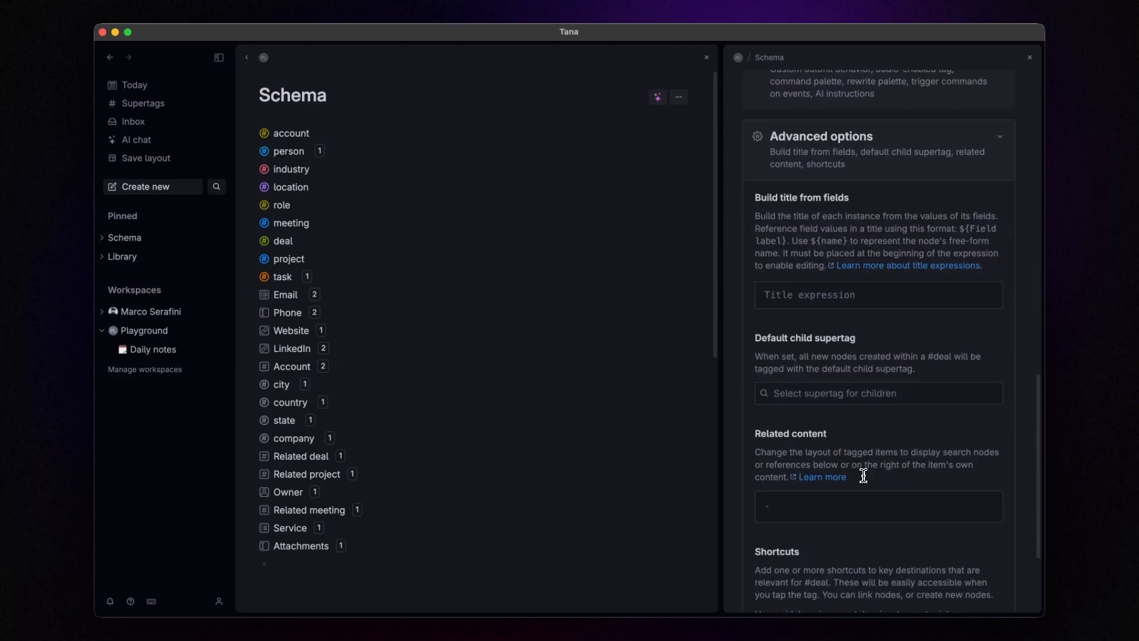
click(780, 300)
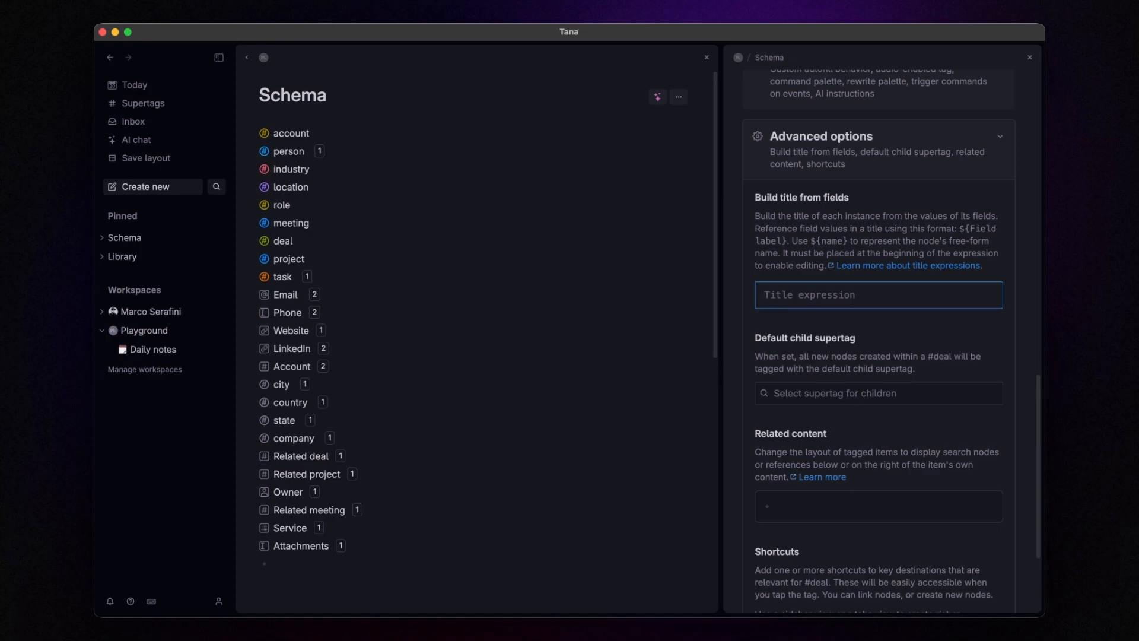
text(${A)
text(ccount|?} | ${Service|20...)
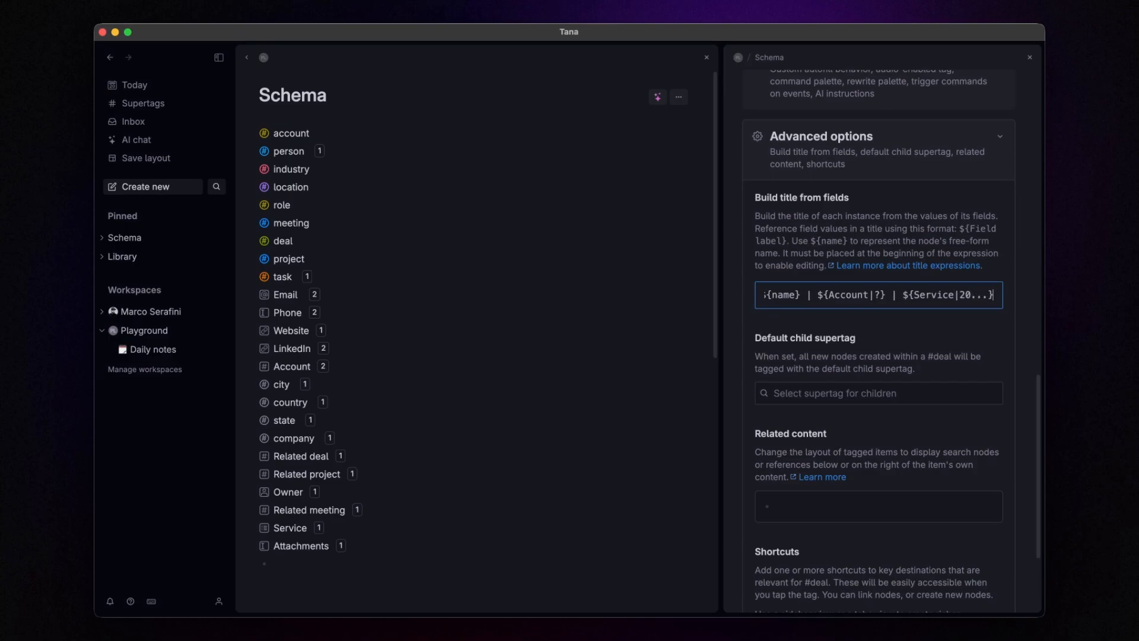
key(Tab)
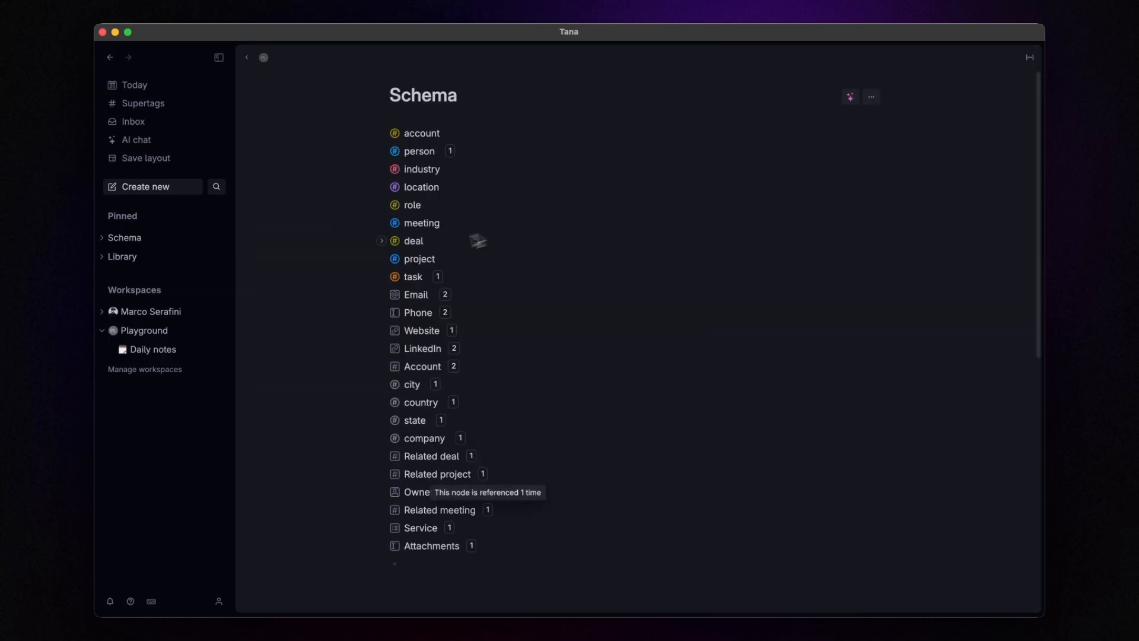
Step: Open the project supertag's configuration and add the existing Owner field to its default content
right_click(418, 259)
click(451, 274)
click(846, 246)
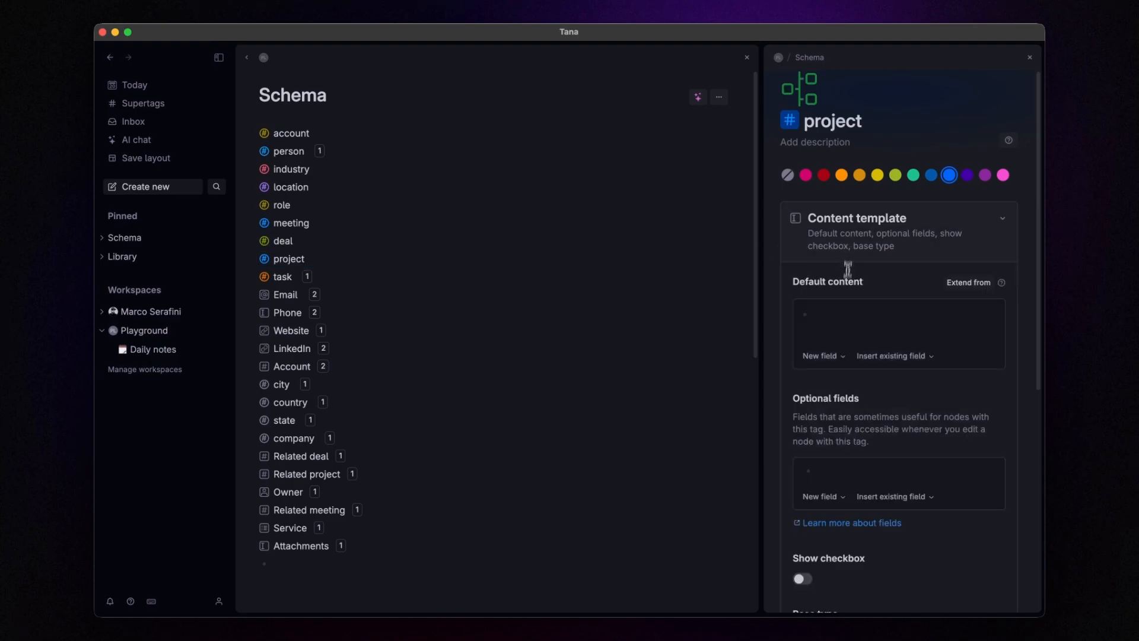
click(836, 315)
text(>Own)
key(Return)
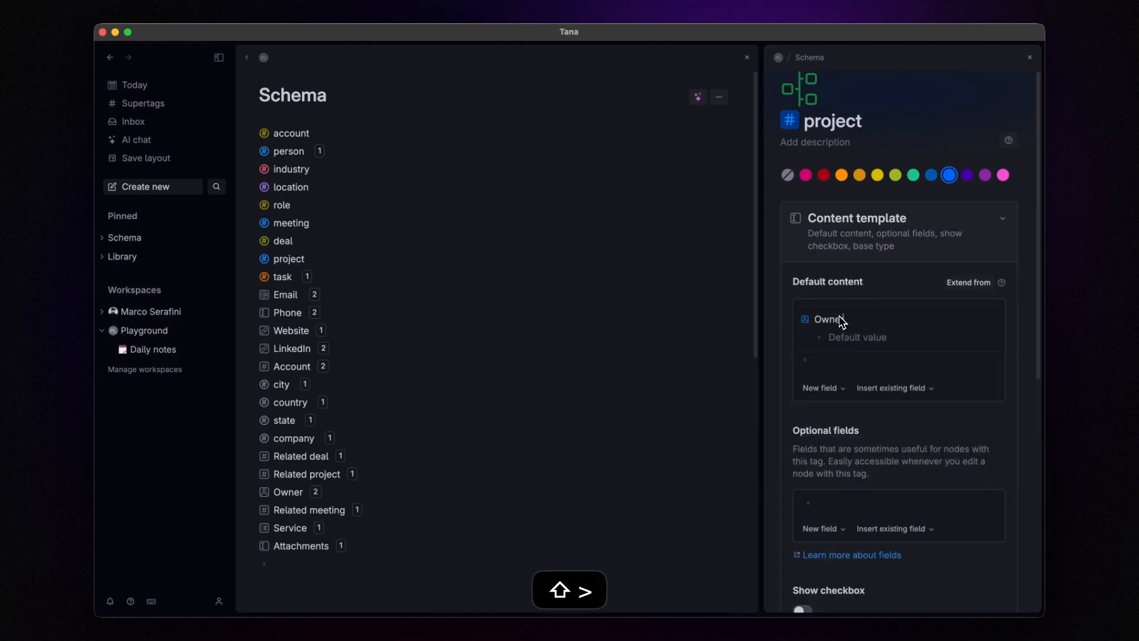
Step: Add a Stakeholder(s) field to the project supertag that takes its options from the person supertag, and close its configuration
click(829, 362)
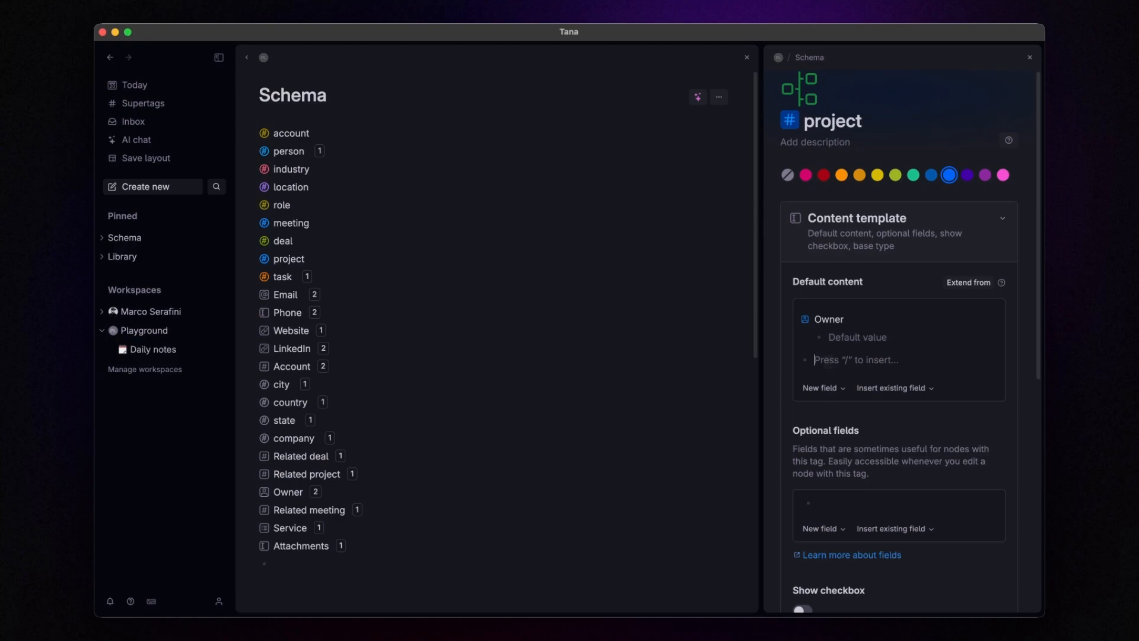
key(shift+greater)
text(Stakeho)
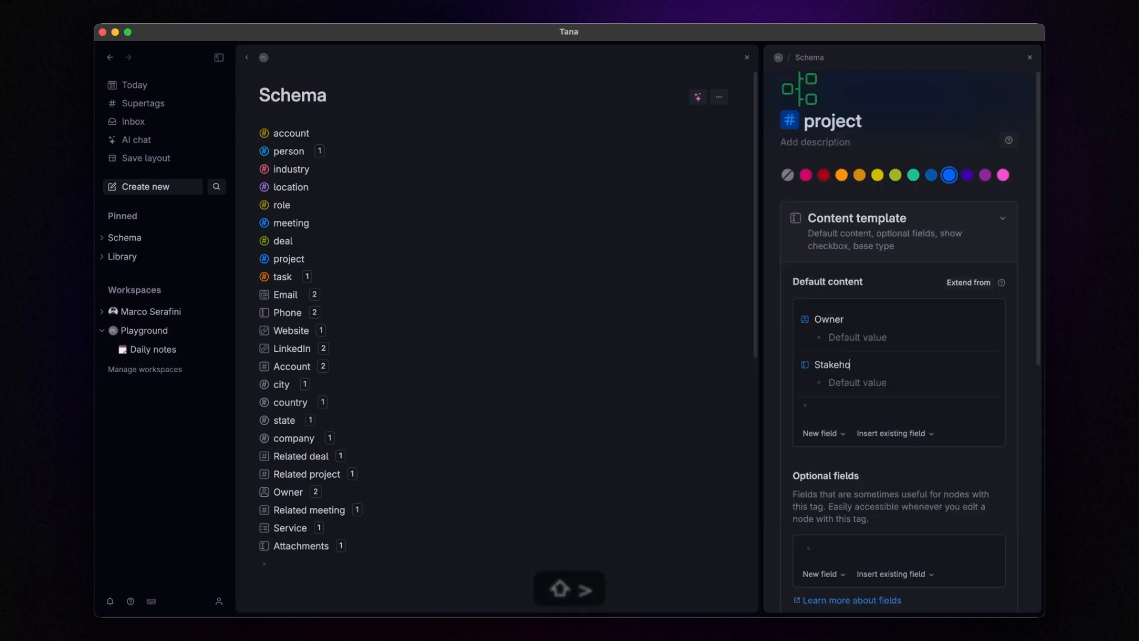
text(lder(s)
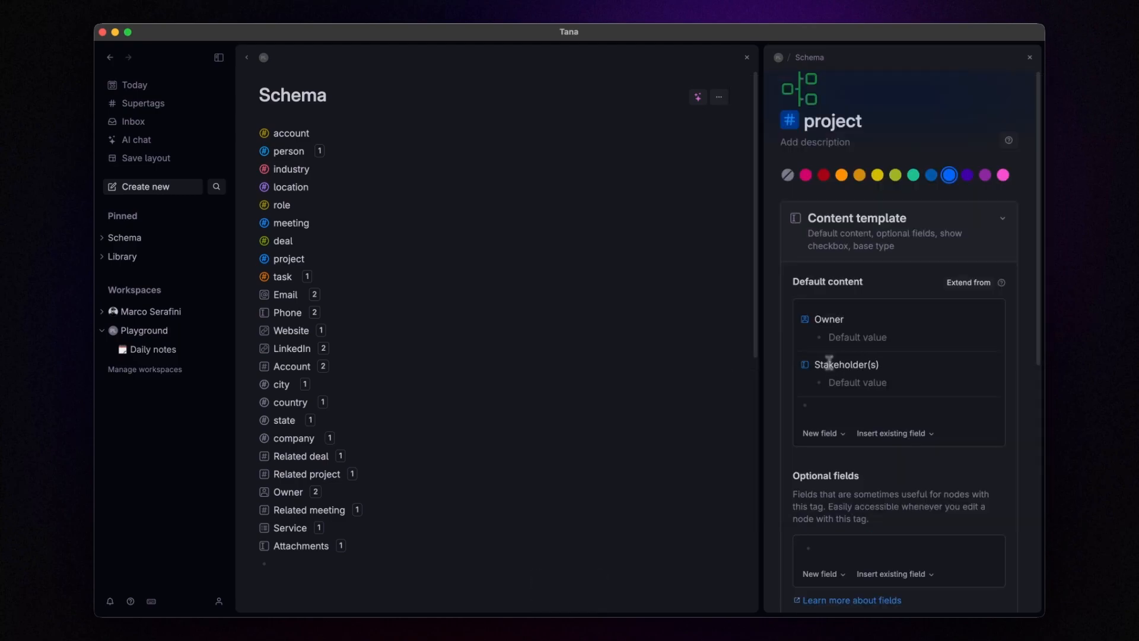
click(805, 364)
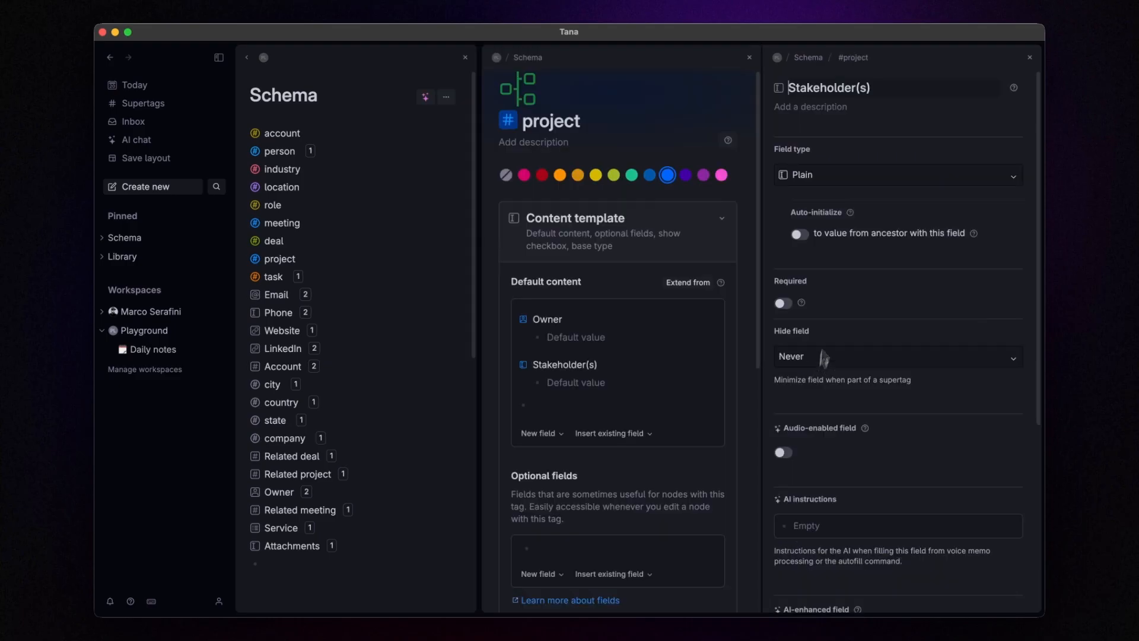
click(829, 177)
click(829, 233)
click(839, 230)
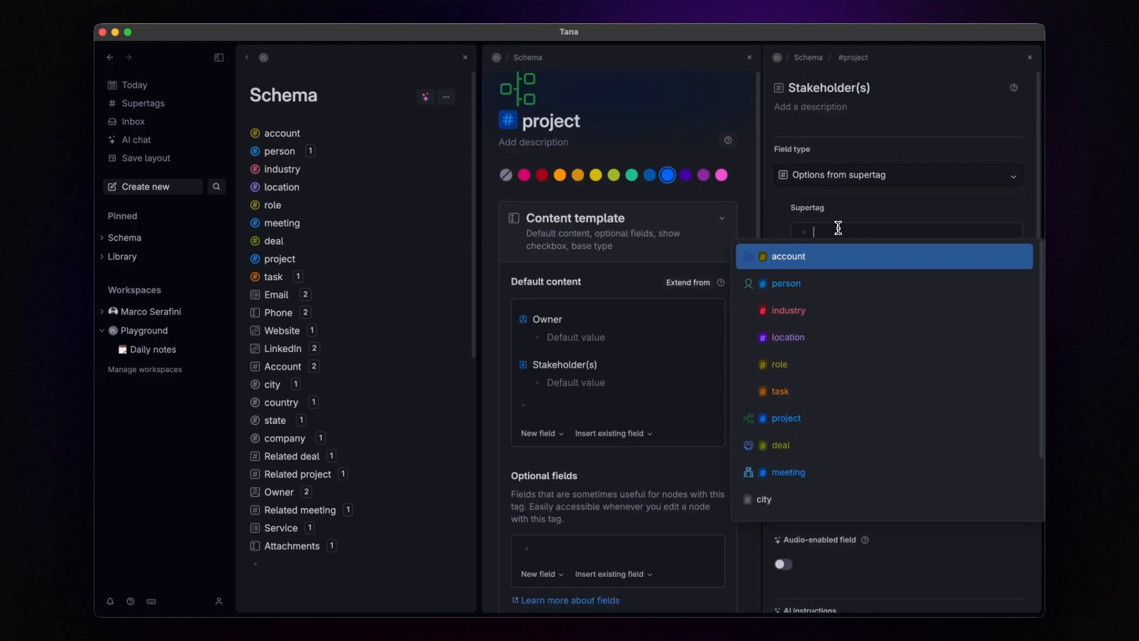
click(827, 291)
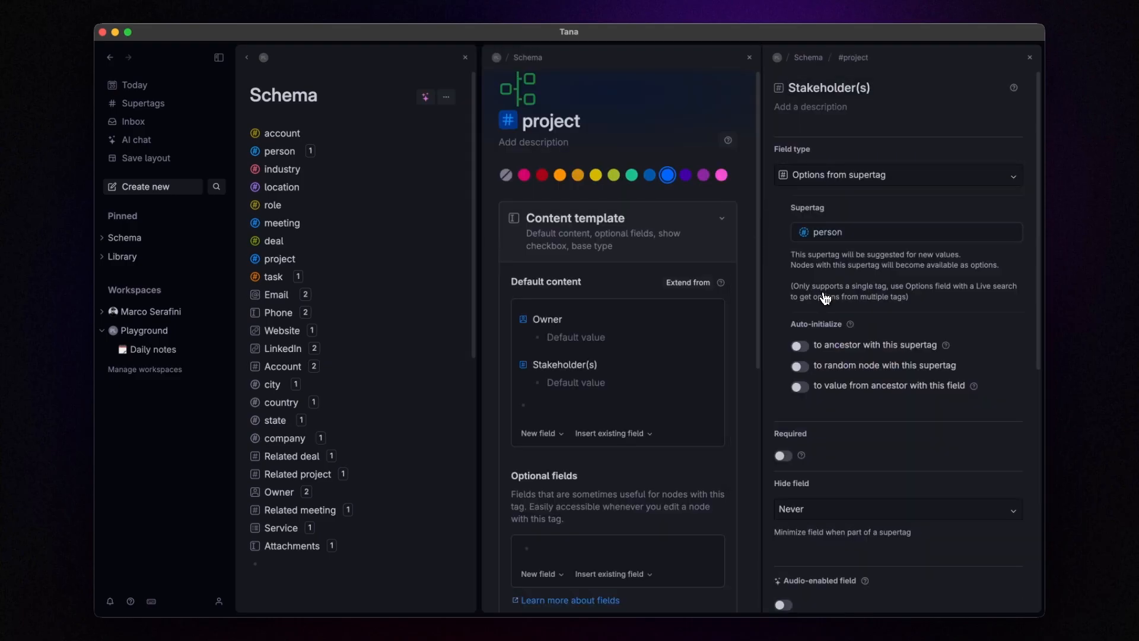
click(1030, 57)
Step: Add the existing Account, Related deal and Attachments fields to the project supertag's default content
click(832, 404)
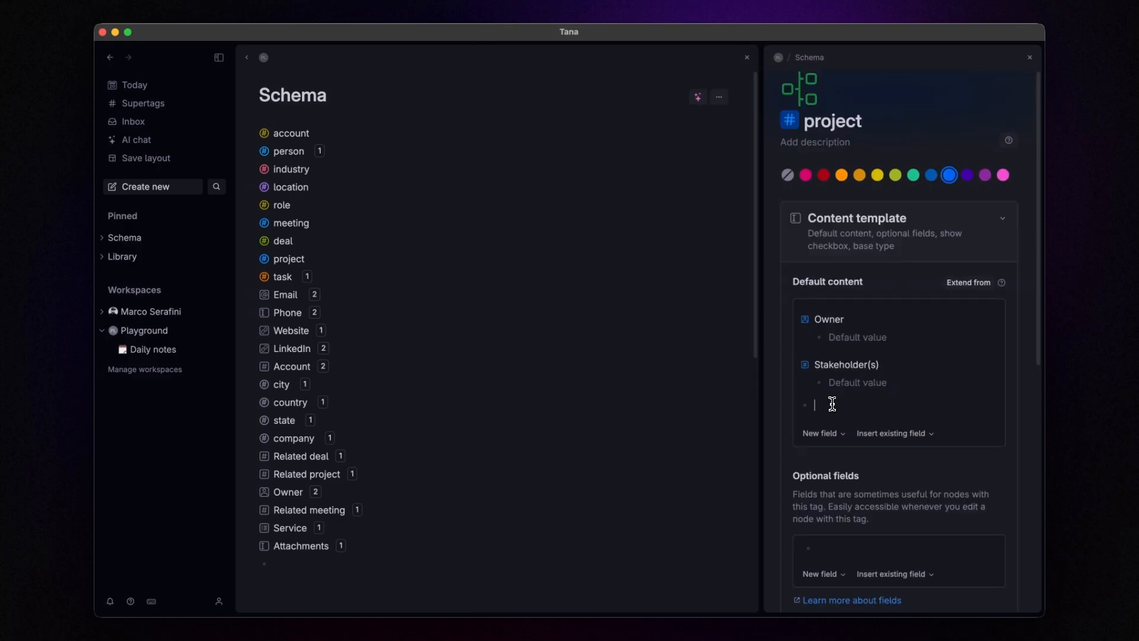
text(>acc)
click(818, 435)
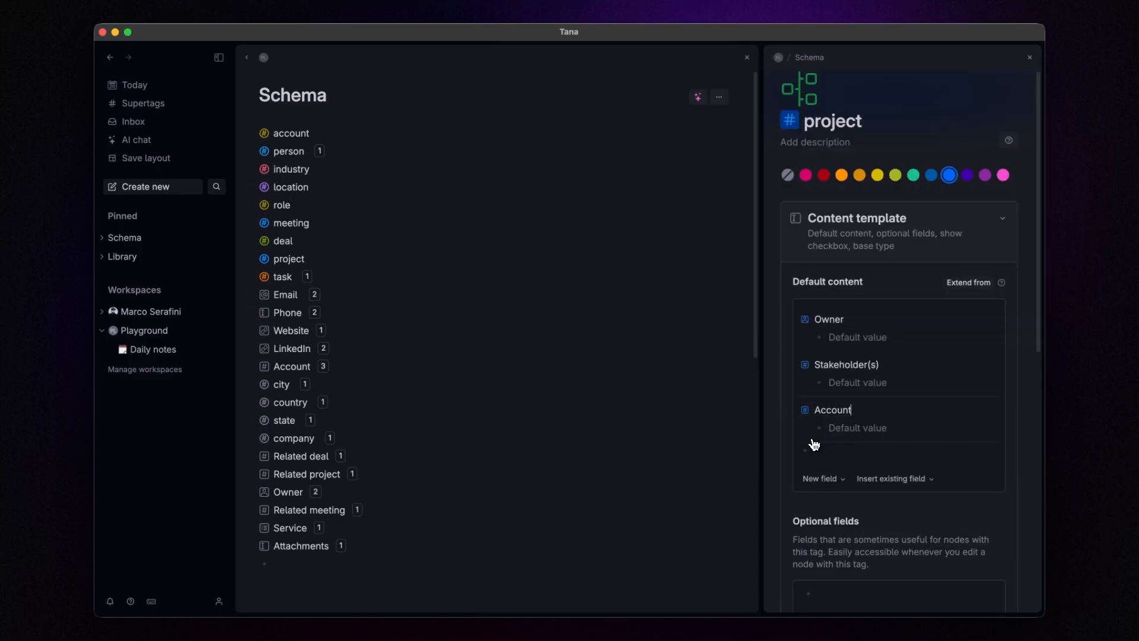
key(Return)
text(>rel)
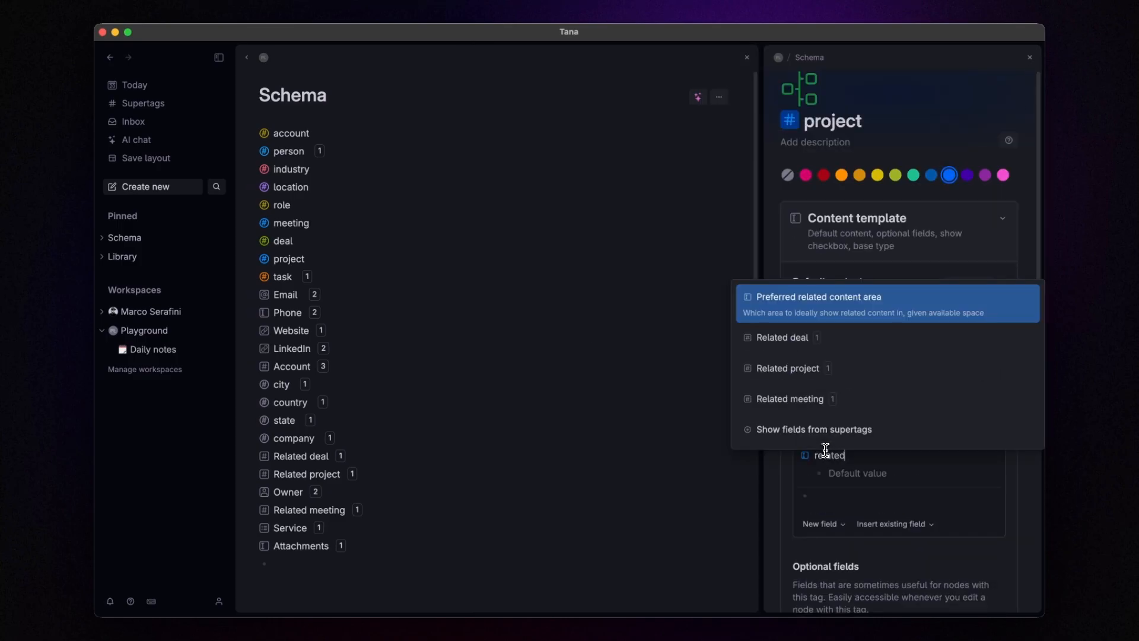
key(Down)
key(Return)
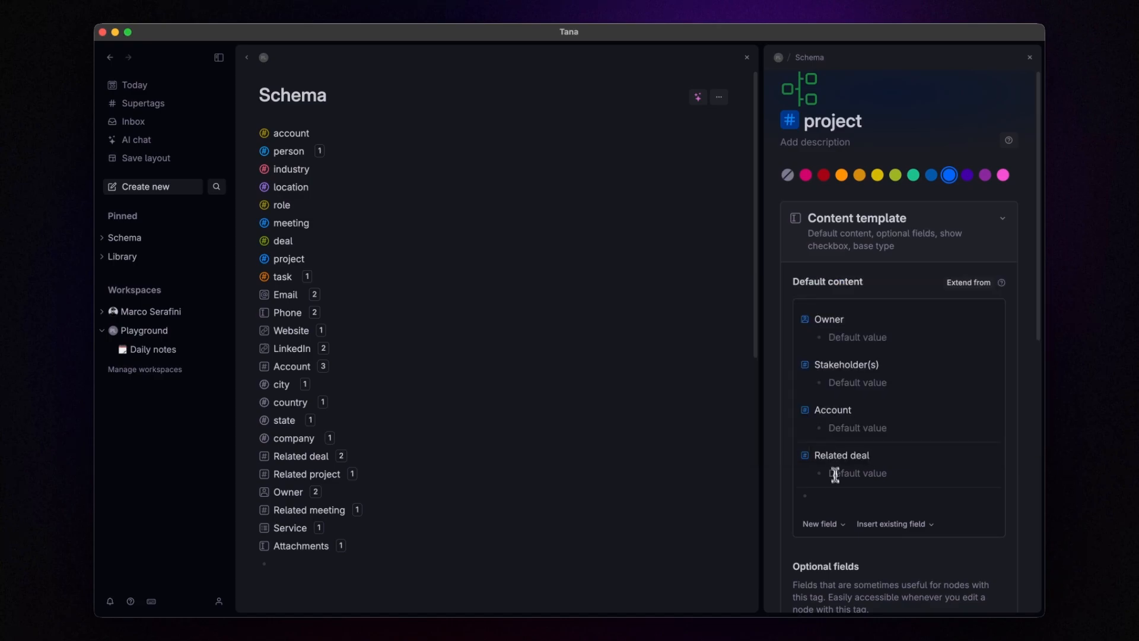
text(>atta)
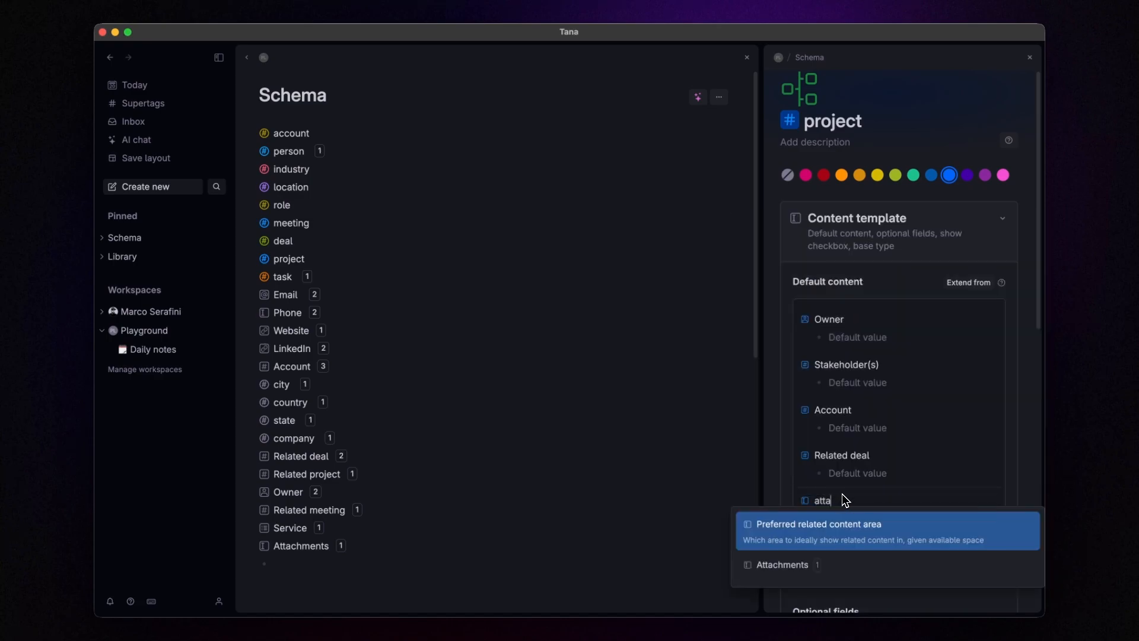
click(823, 563)
scroll(861, 481, down, 2)
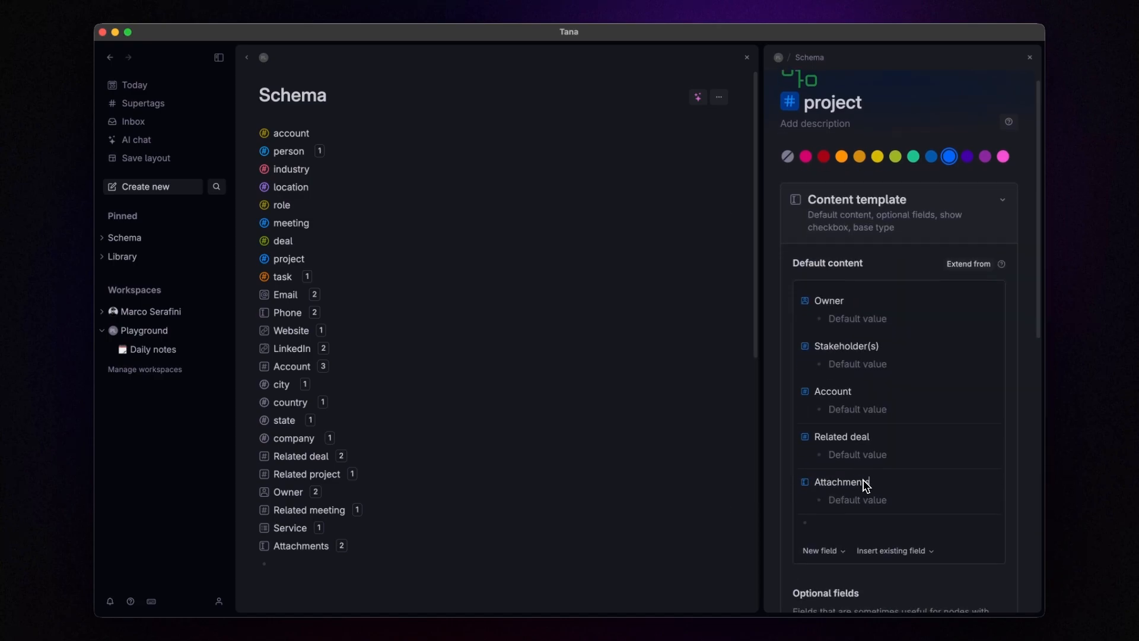
Step: Widen the project configuration area and add a Project status field of type Options below Attachments
drag(764, 399, 703, 379)
click(793, 378)
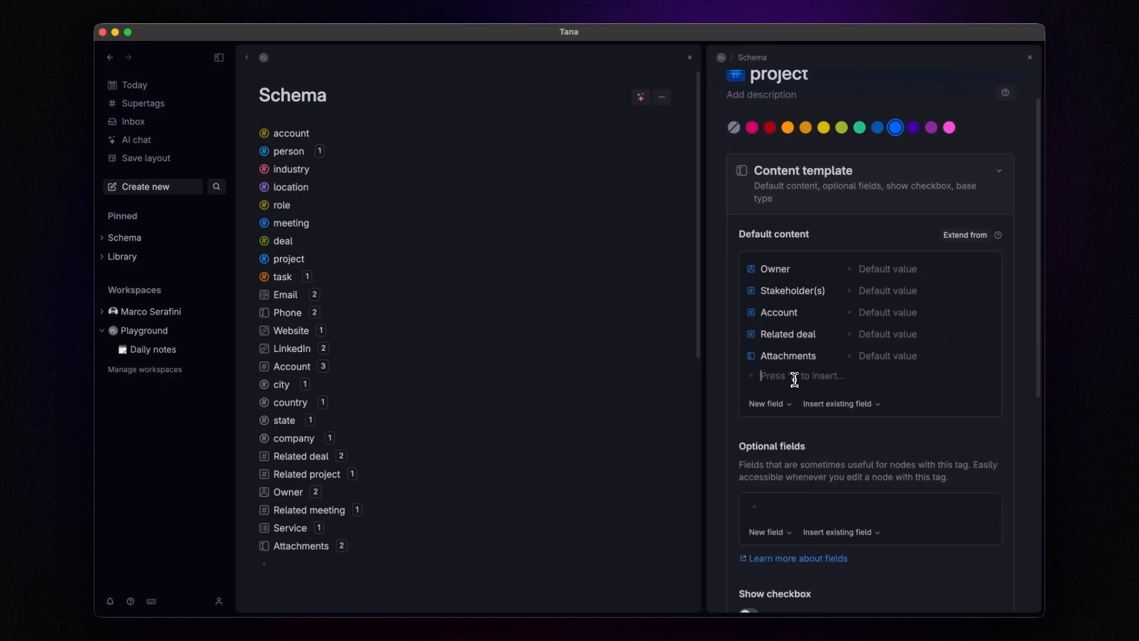
text(>Project status)
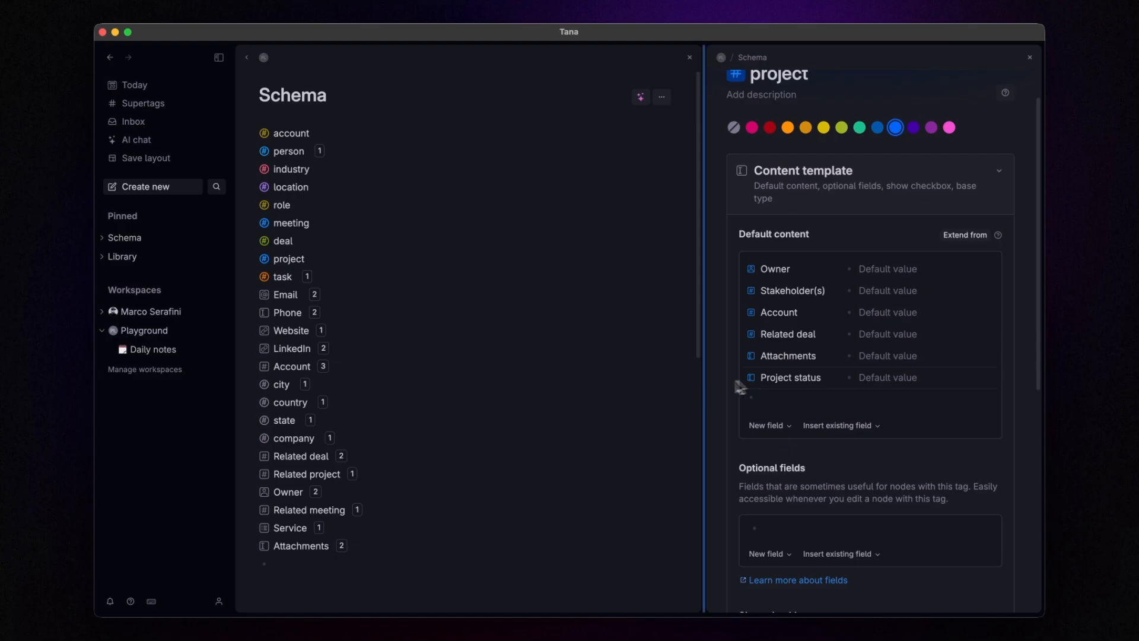
click(751, 380)
click(854, 176)
click(800, 215)
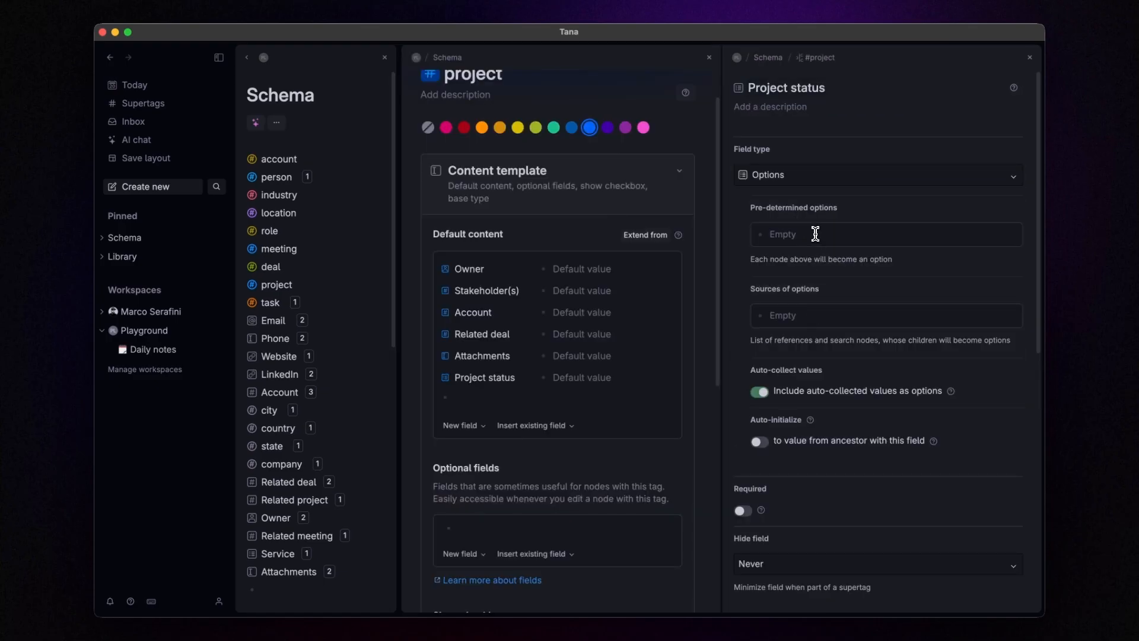
Step: Add Backlog, In Progress and Completed as Project status options, and set Backlog as the default value
click(816, 234)
text(Backlog)
key(Return)
text(In Progress)
key(Return)
text(Com)
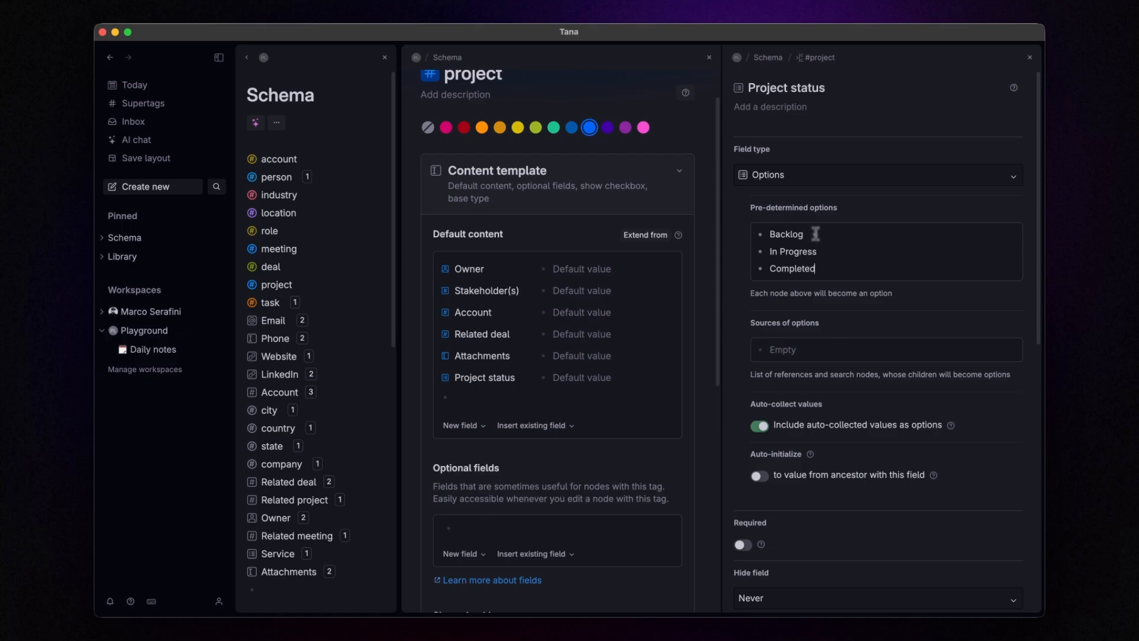
text(pleted)
click(585, 385)
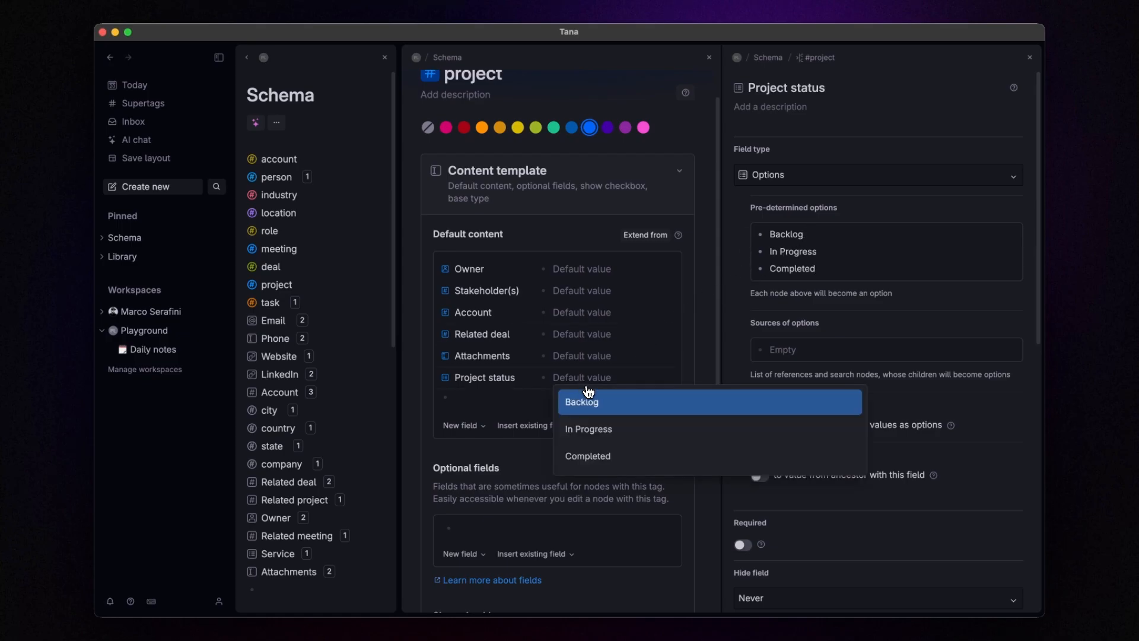
click(589, 401)
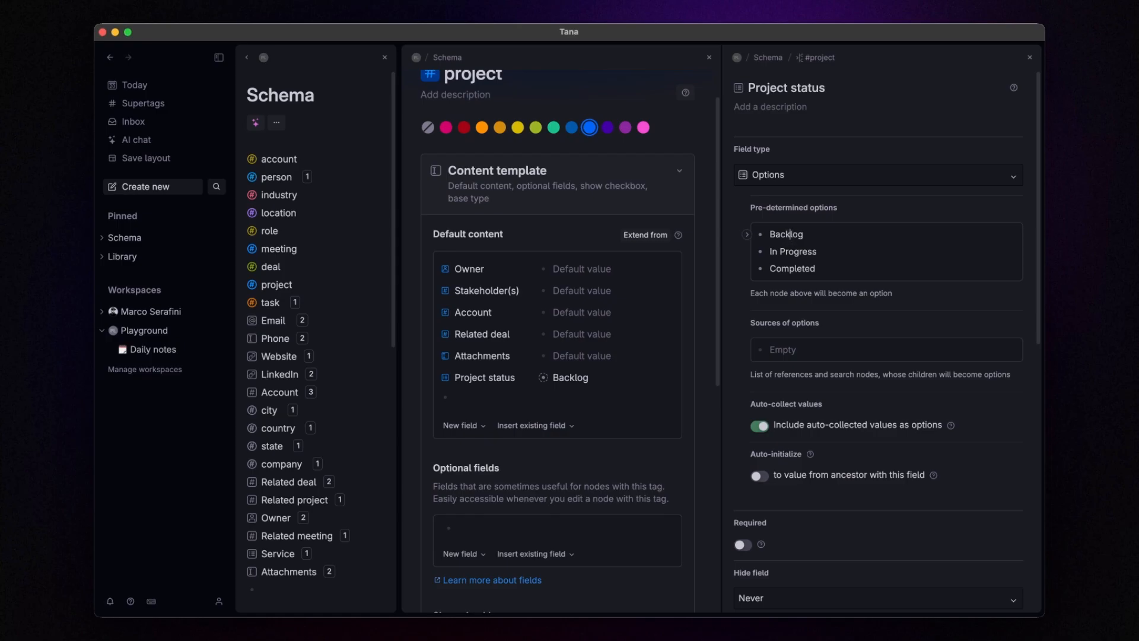
Step: Give the Backlog option a circle icon through its debug node and close the field configuration
key(super+k)
text(deb)
click(1030, 57)
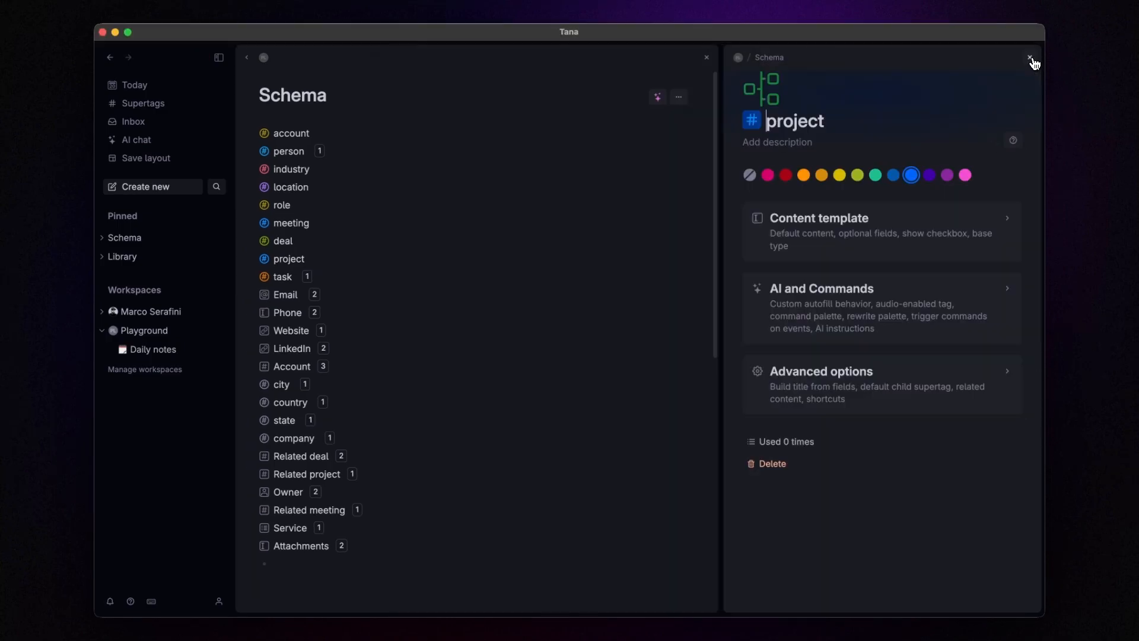
Step: Add a Deadline field to the project supertag's default content and set its field type to Date
click(922, 226)
click(821, 447)
text(>Deadline)
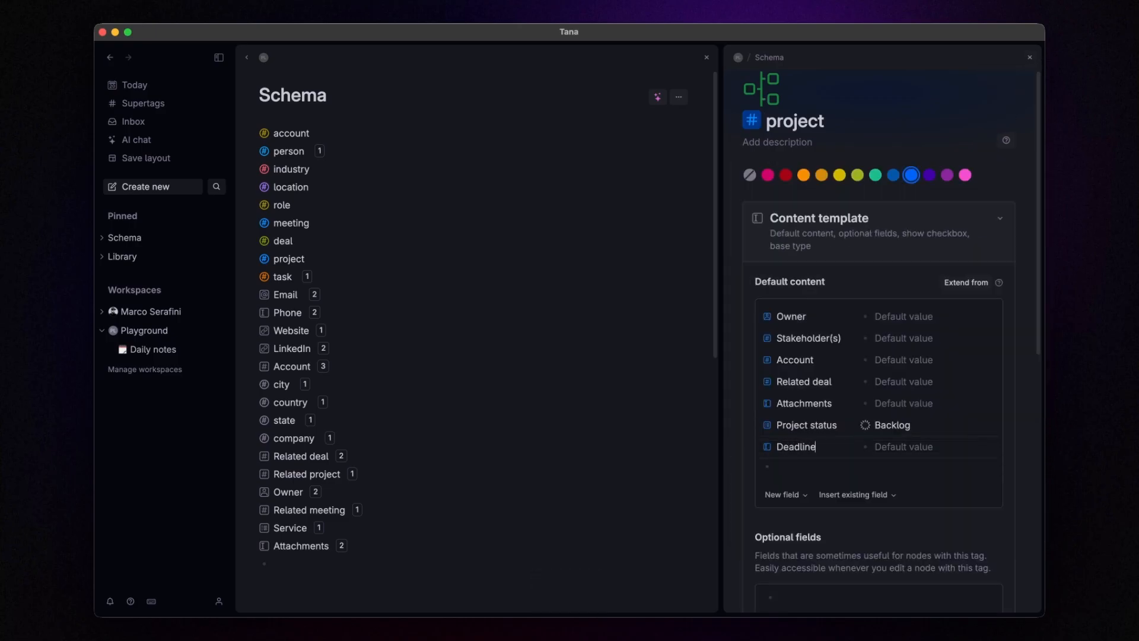
click(768, 447)
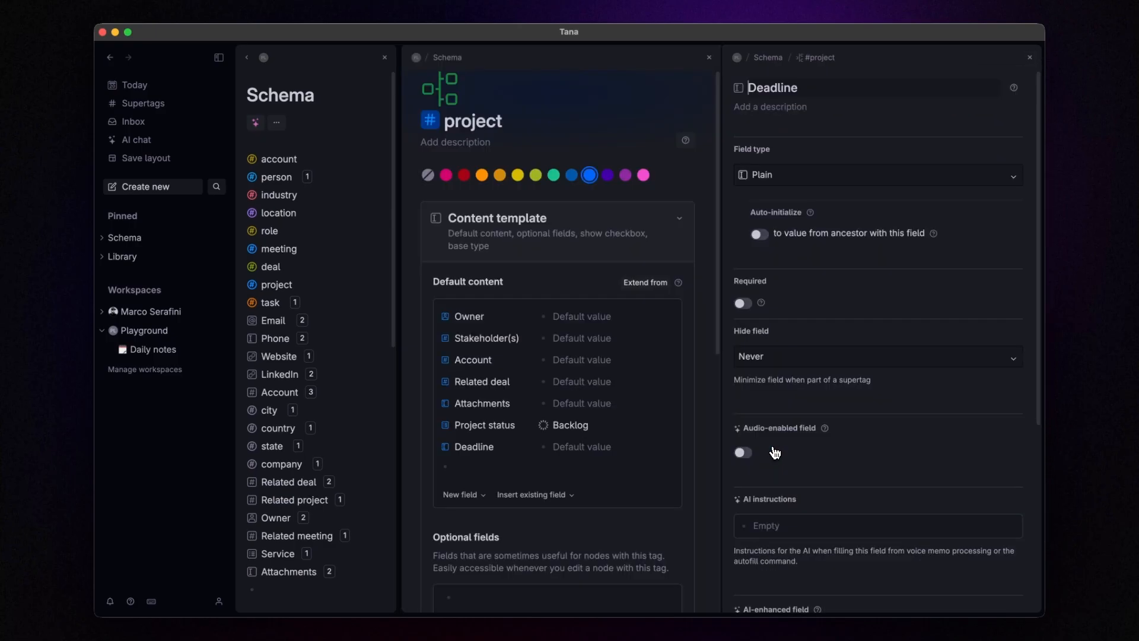
click(812, 174)
click(789, 259)
Step: Make the Deadline field discoverable by moving it to the schema, and close its configuration
scroll(872, 279, down, 5)
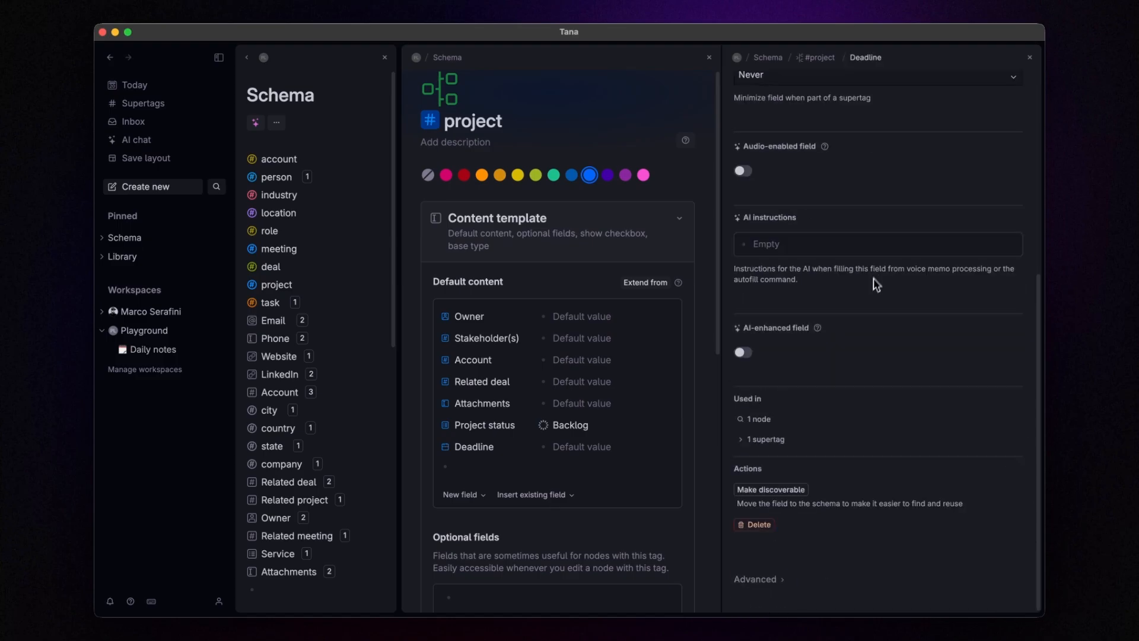
click(800, 490)
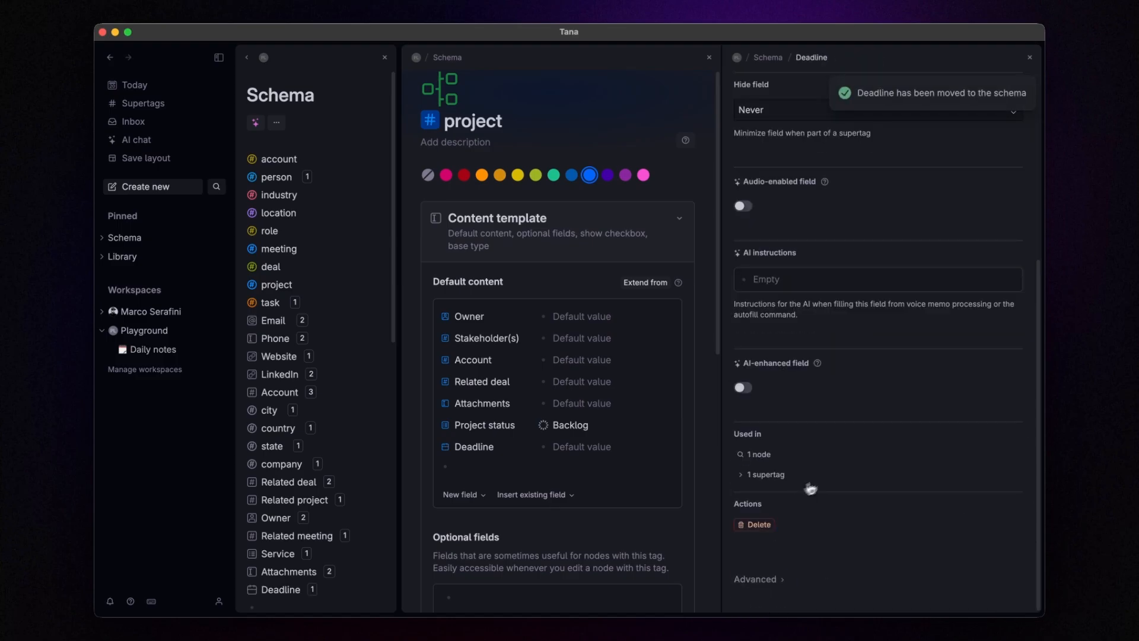
click(1030, 57)
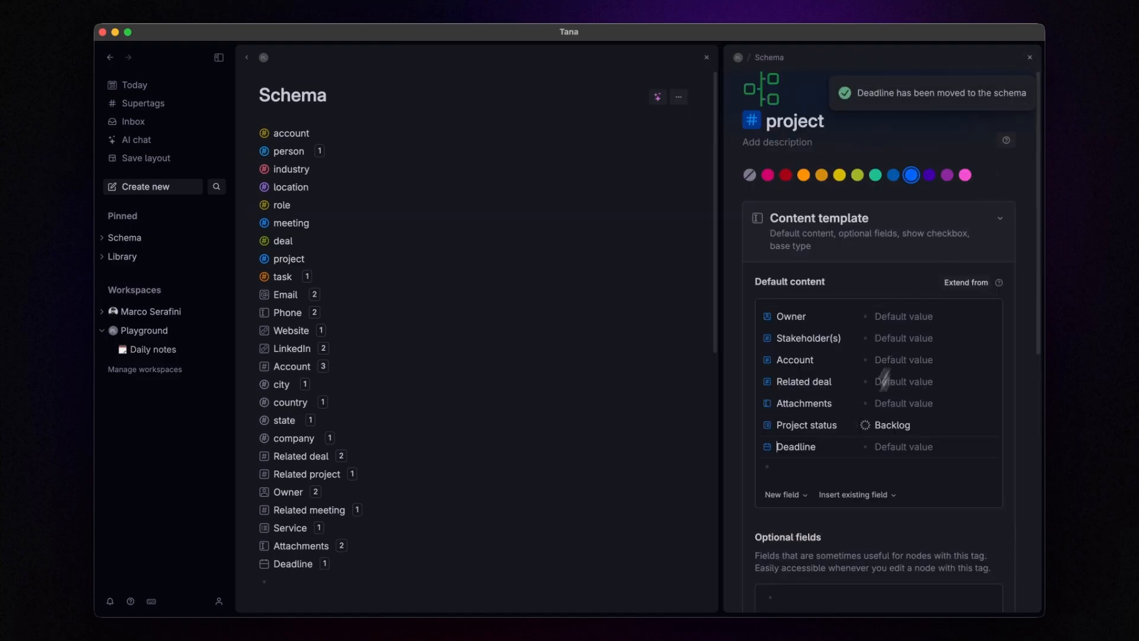
Step: Add a Project log field below Deadline and set the project supertag's base type to Project
click(822, 465)
text(>)
text(Project log)
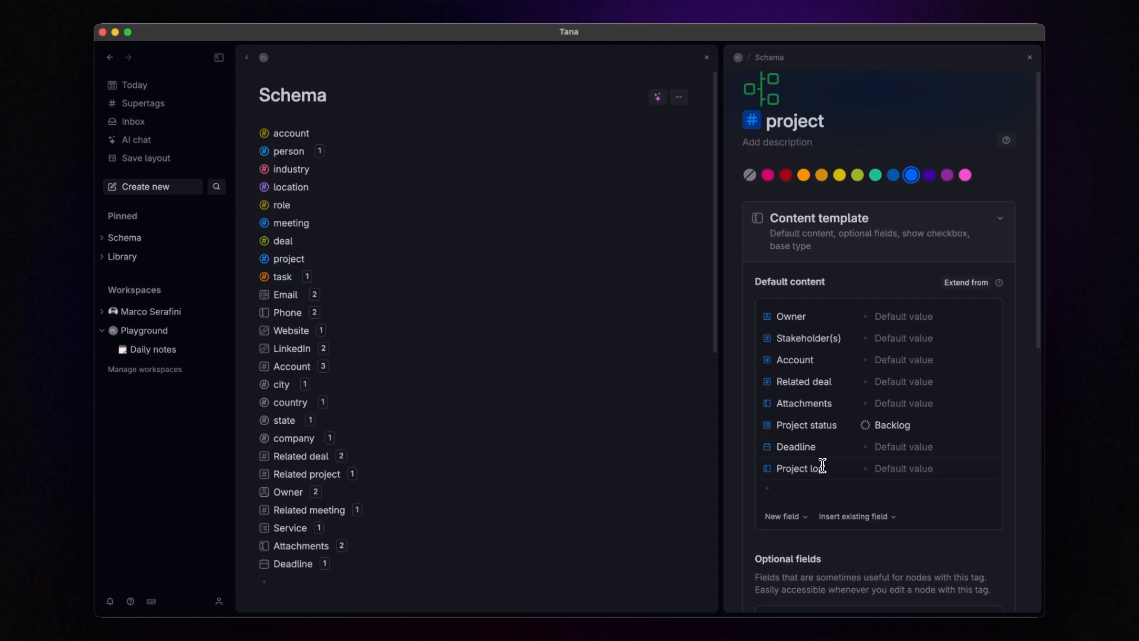
scroll(831, 457, down, 10)
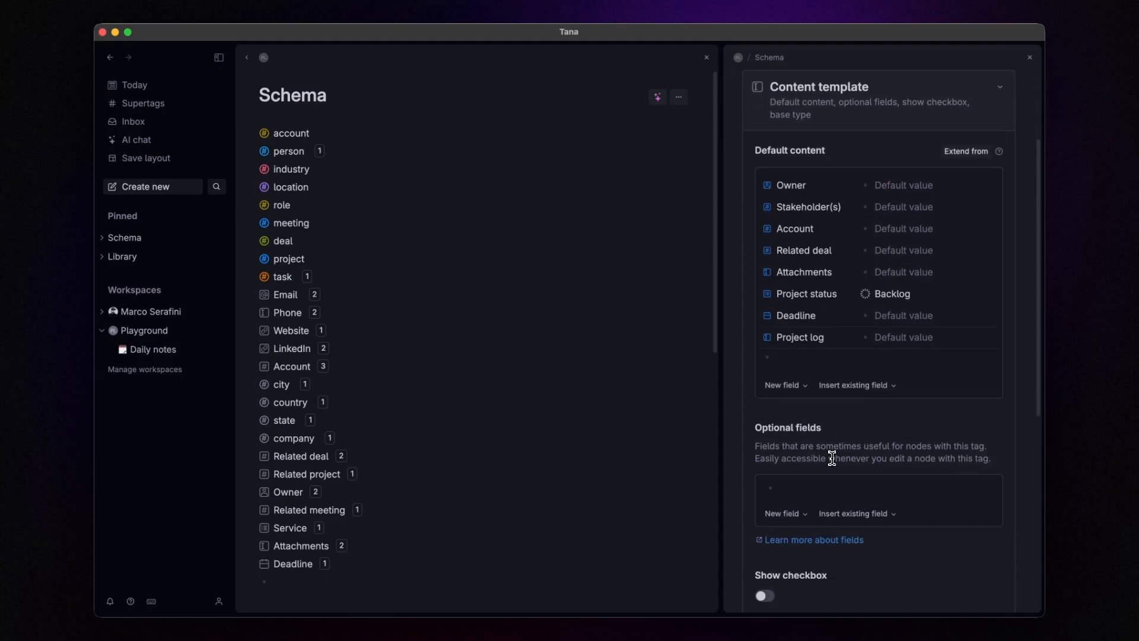
click(843, 439)
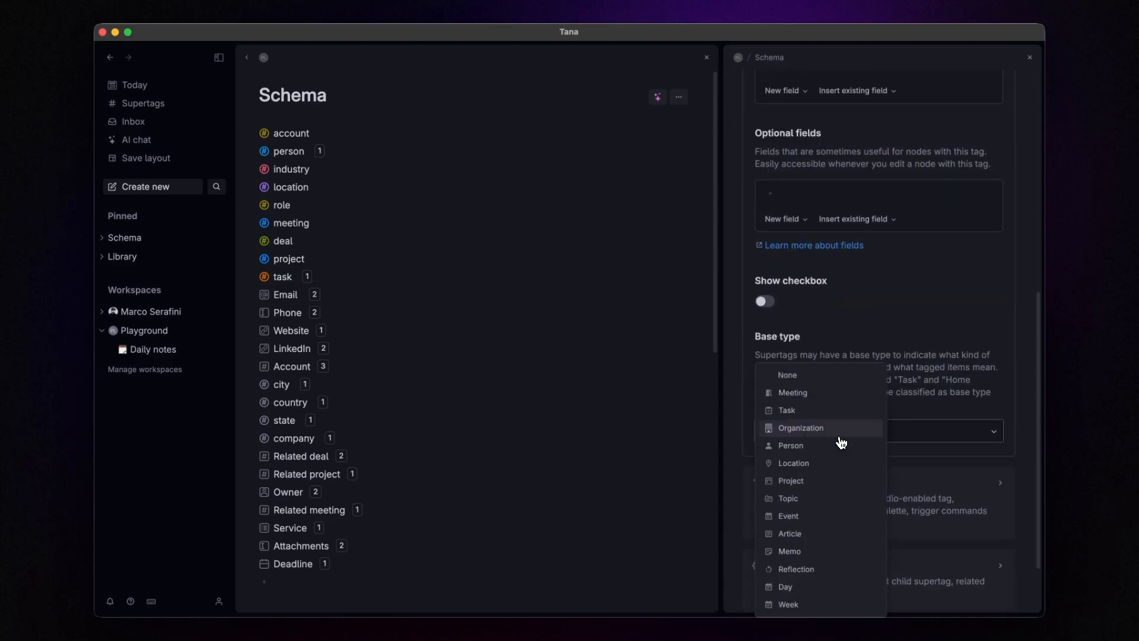
click(821, 479)
Step: Set the project supertag's title expression to "${name} | ${Account|?} - ${Service|20...}" and close its configuration
scroll(858, 472, down, 3)
click(863, 479)
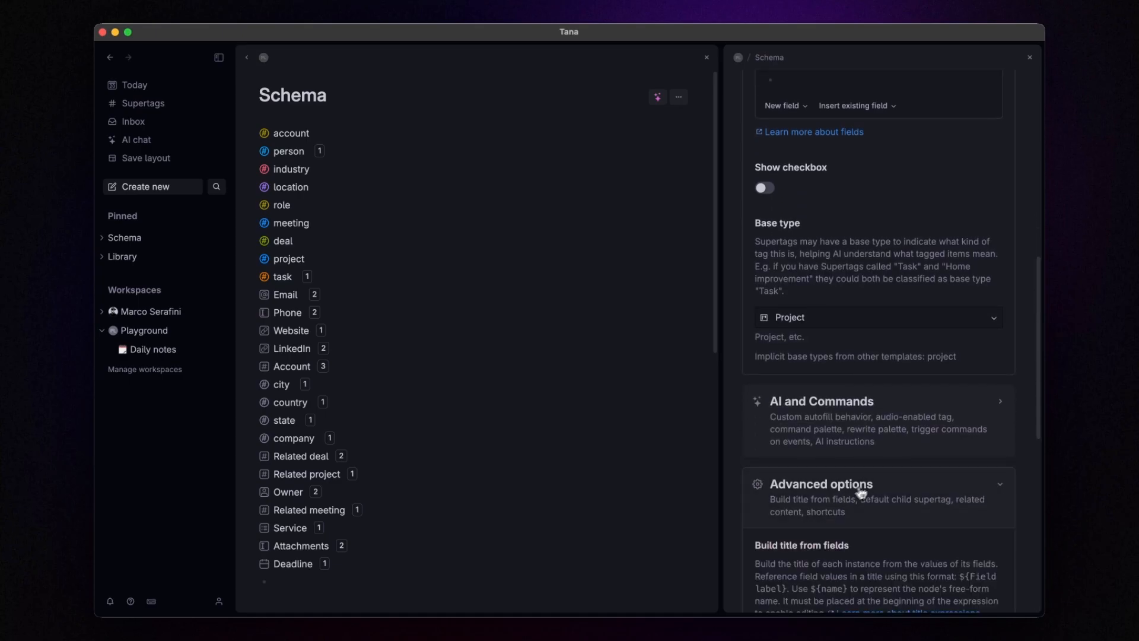
scroll(869, 474, down, 5)
click(810, 295)
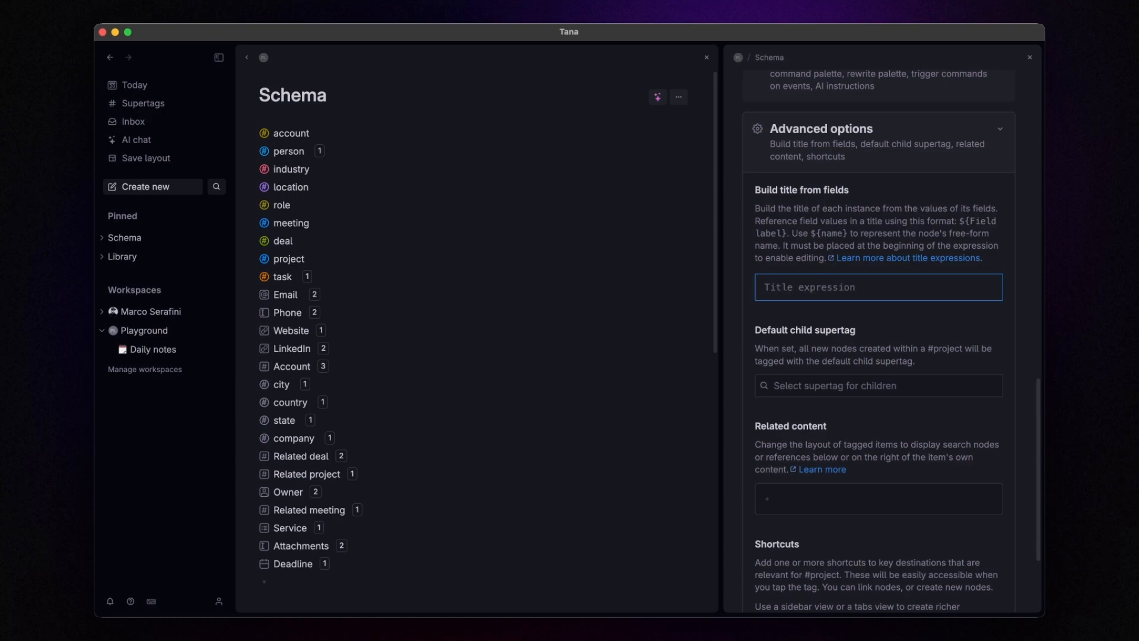
text(${name} | ${Account|?} - ${Service|20...)
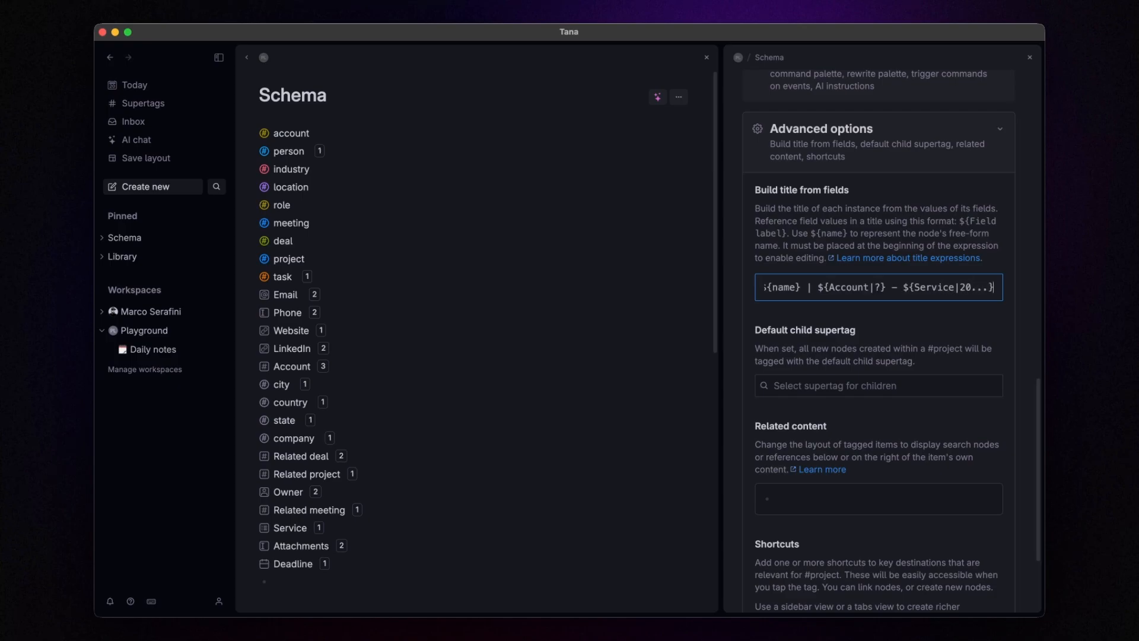
scroll(986, 220, up, 2)
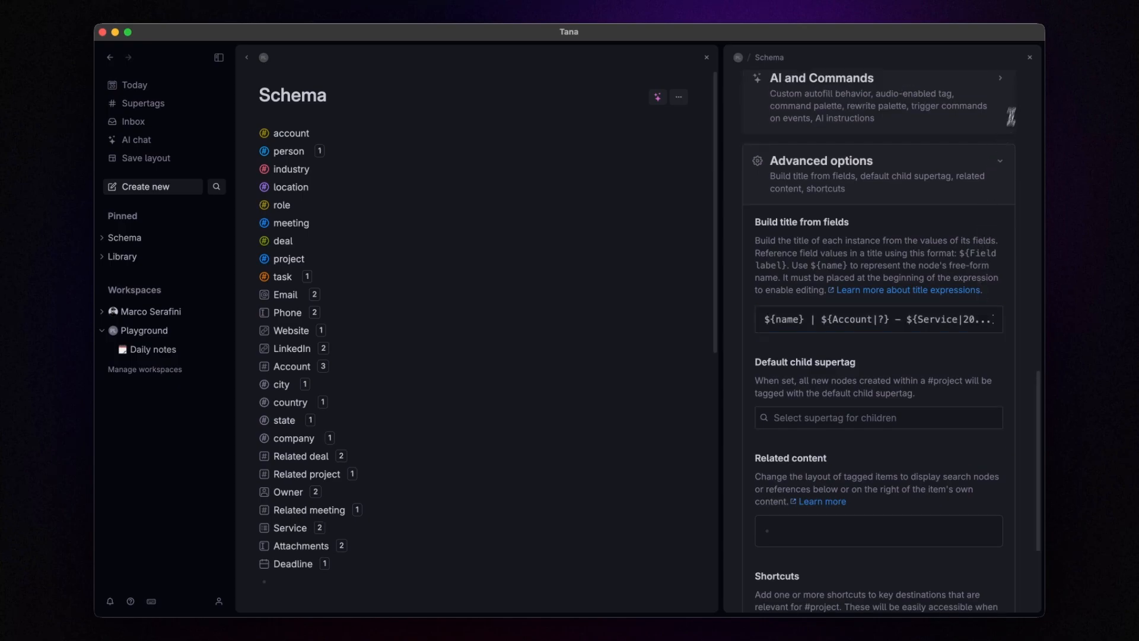
click(1030, 57)
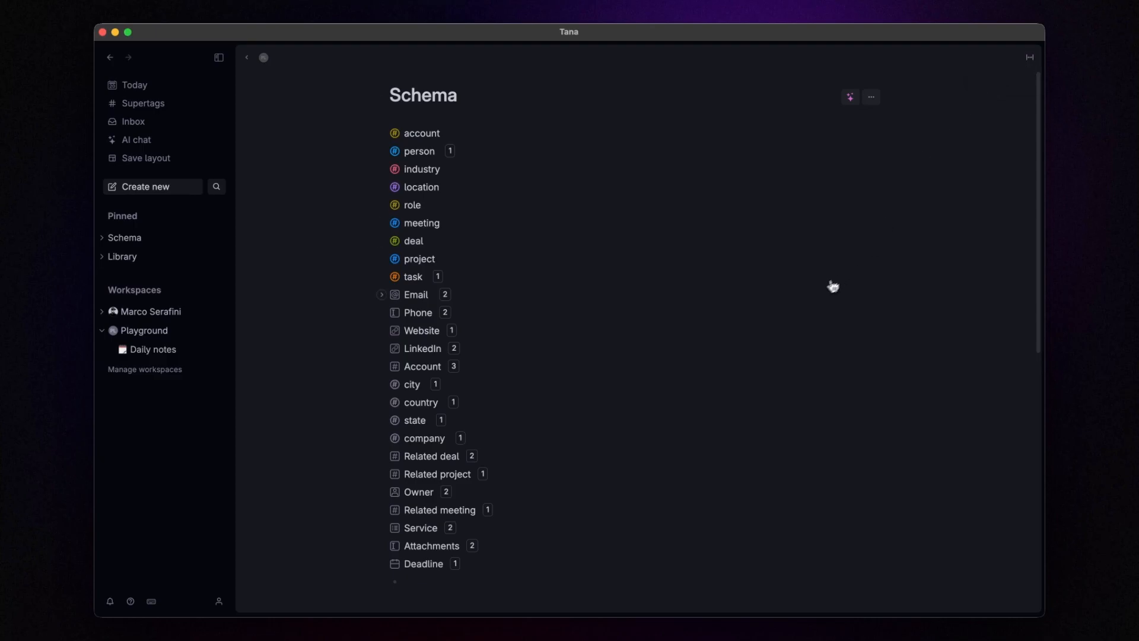
Step: Open the task supertag's configuration and add a Do date field of type Date to its default content
right_click(420, 283)
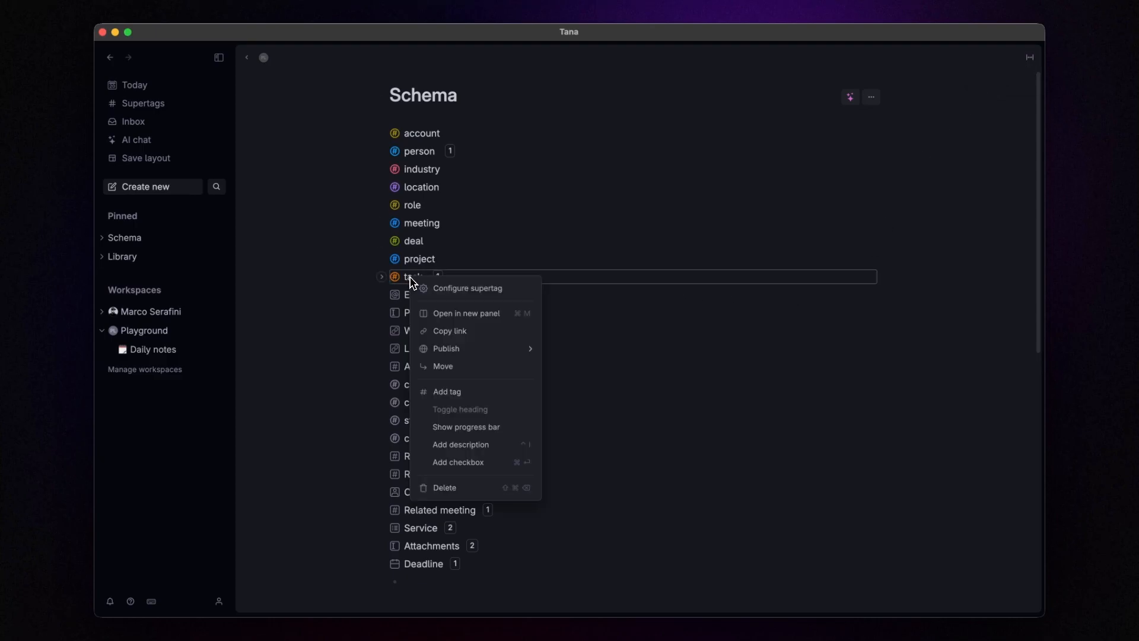
click(439, 289)
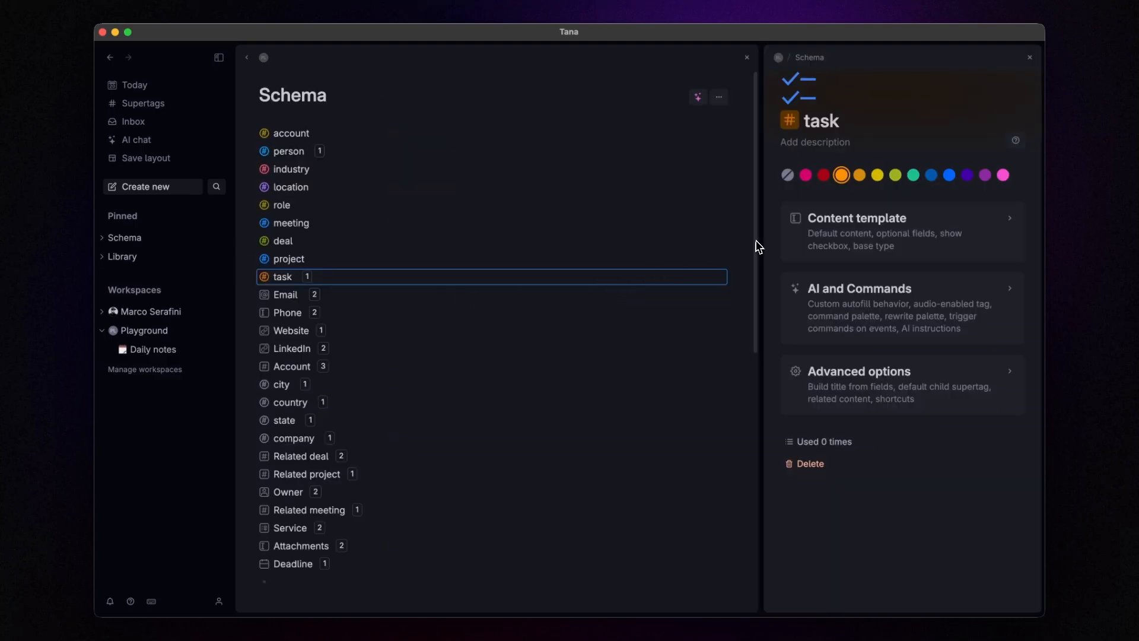
drag(759, 240, 651, 239)
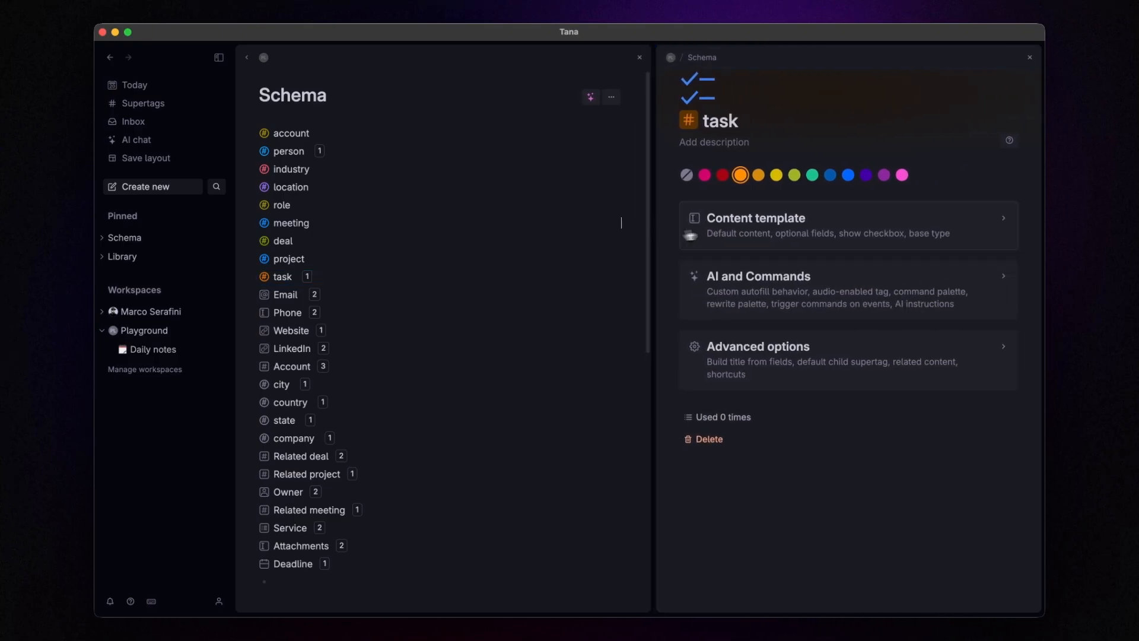
click(690, 232)
text(>Do date)
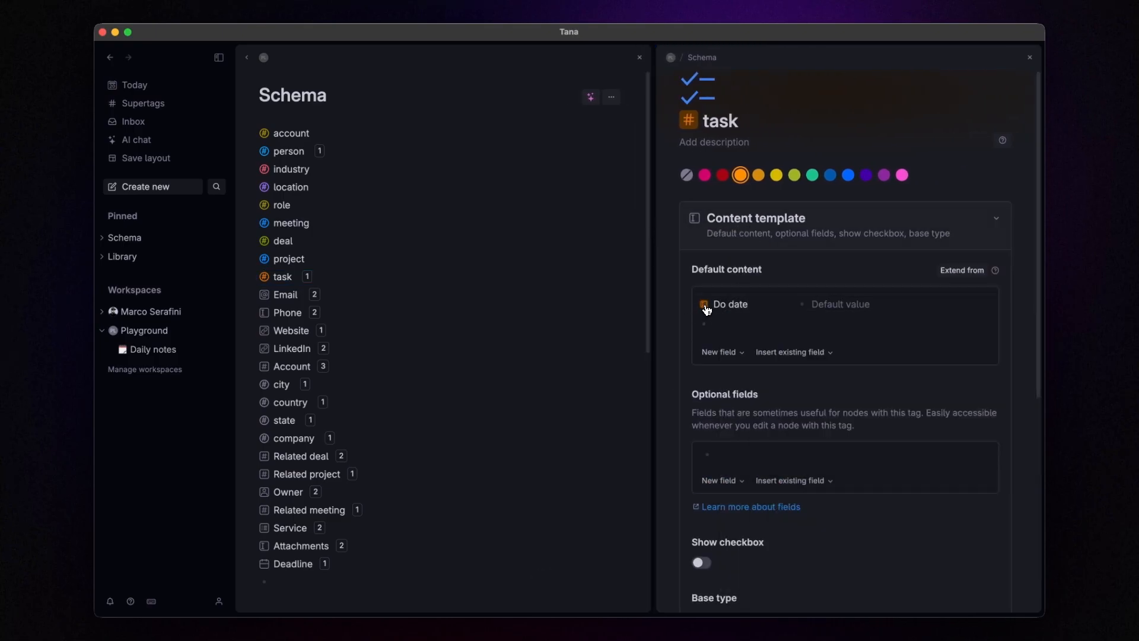
click(704, 306)
click(795, 182)
click(770, 259)
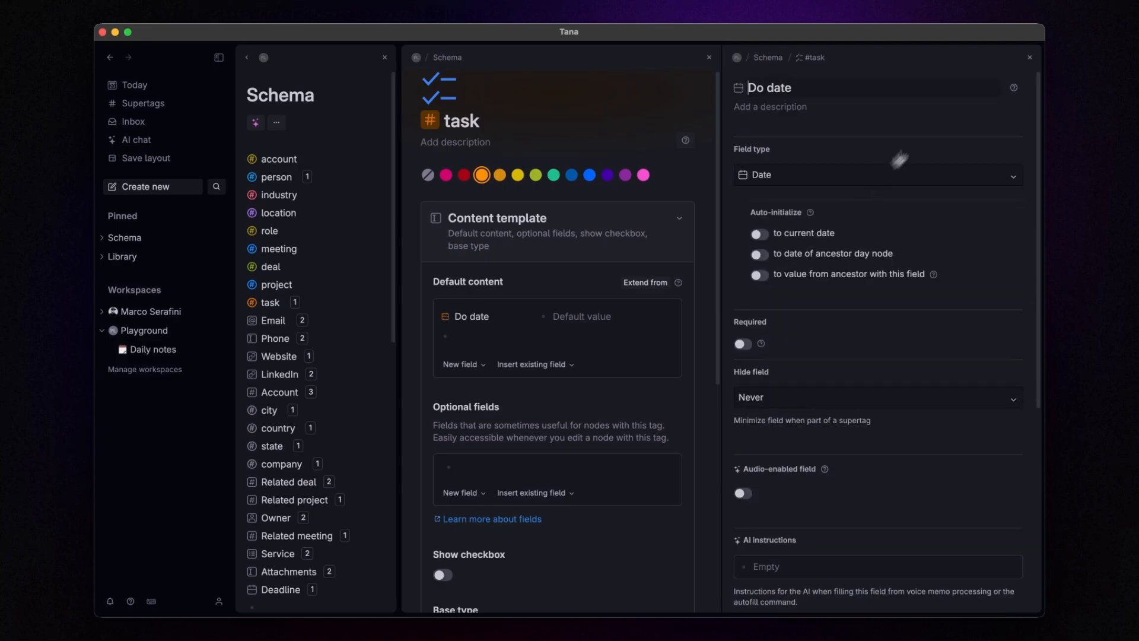
click(1029, 58)
Step: Add the existing Related project field below Do date in the task supertag's default content
click(784, 337)
text(>)
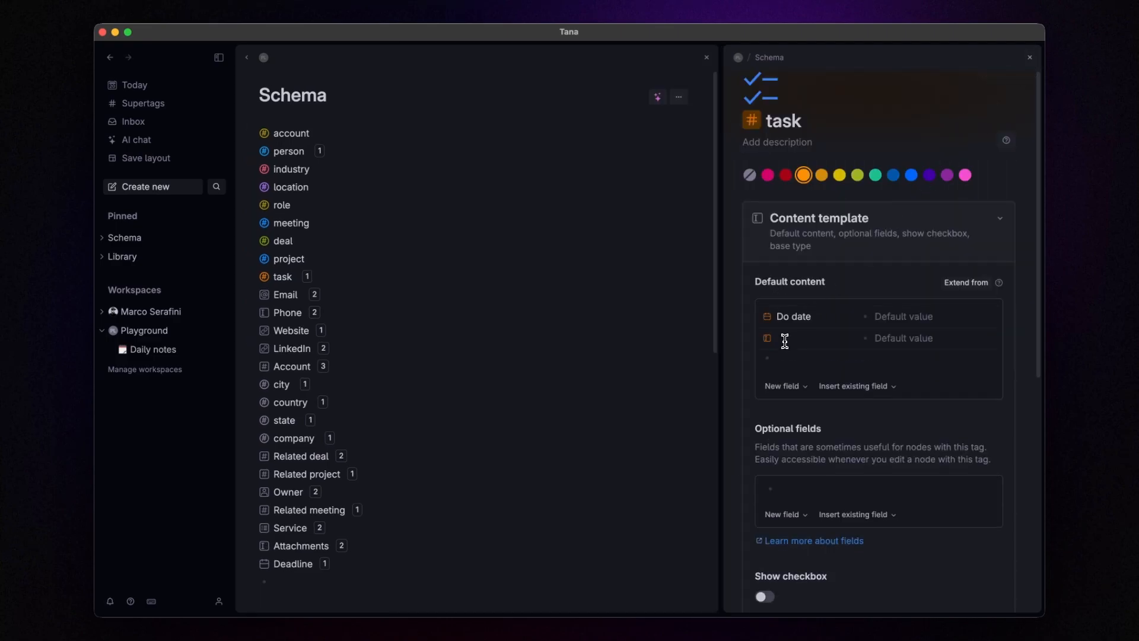
text(relate)
key(Down)
key(Down)
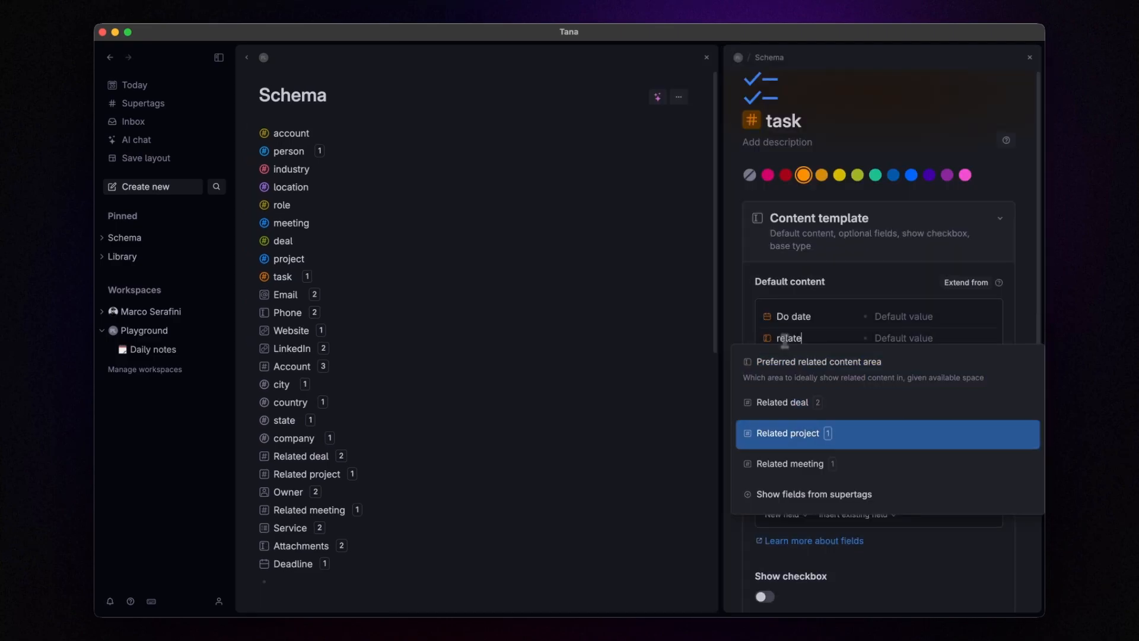
key(Return)
key(Return)
Step: Add the existing Related deal and Related meeting fields below Related project
text(>relate)
key(Down)
key(Return)
key(Return)
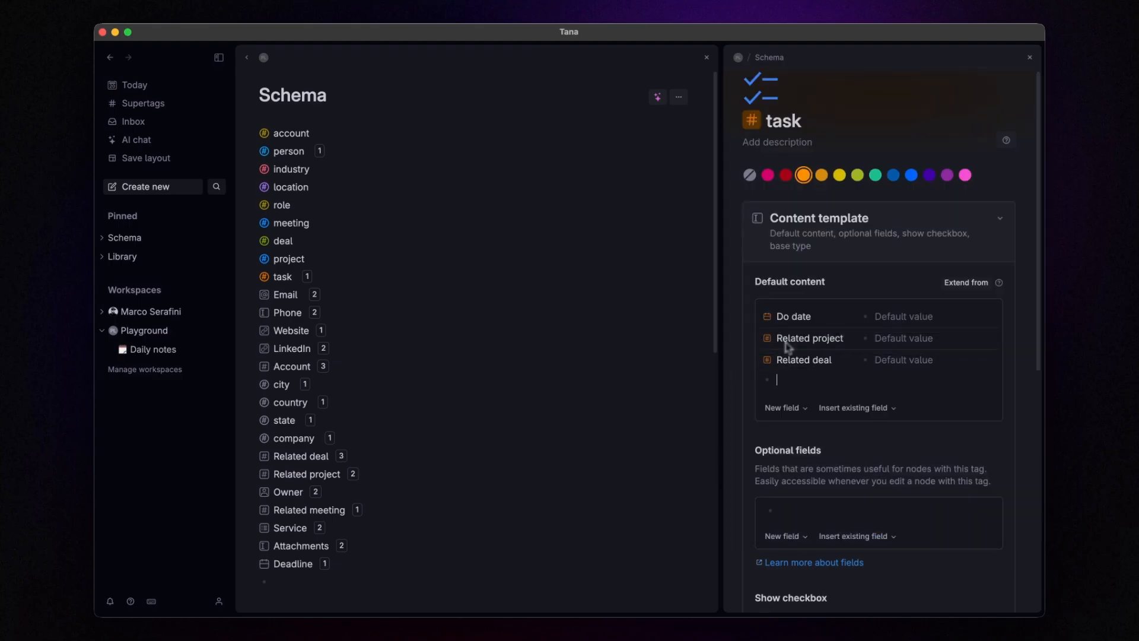
text(>relate)
key(Down)
key(Down)
key(Down)
key(Return)
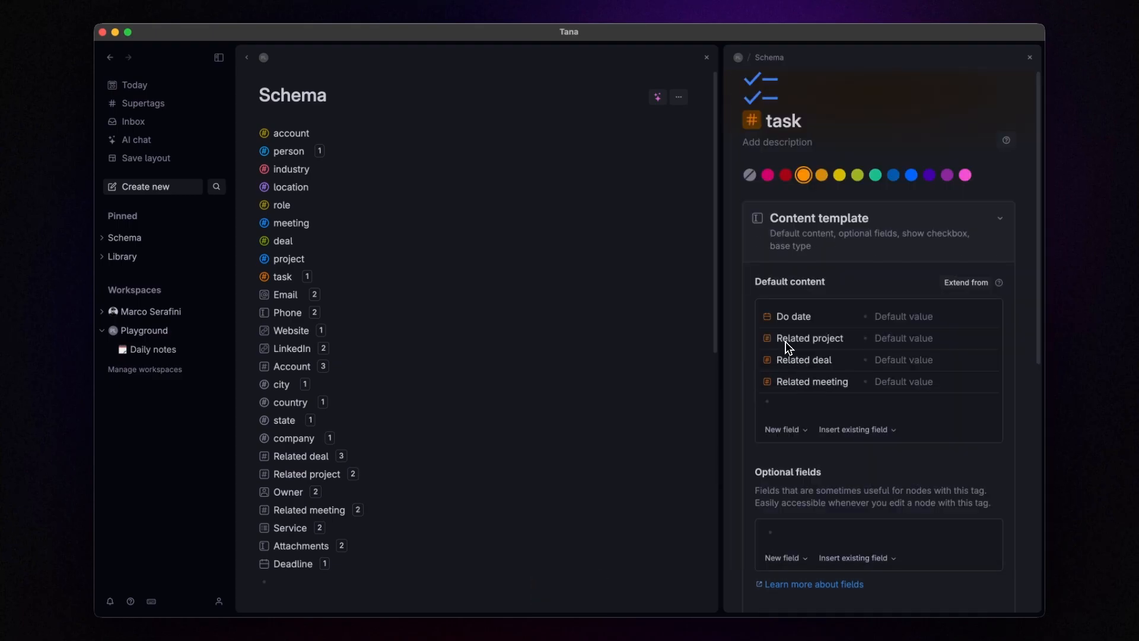
Step: Enable the checkbox display for the task supertag
scroll(843, 356, down, 5)
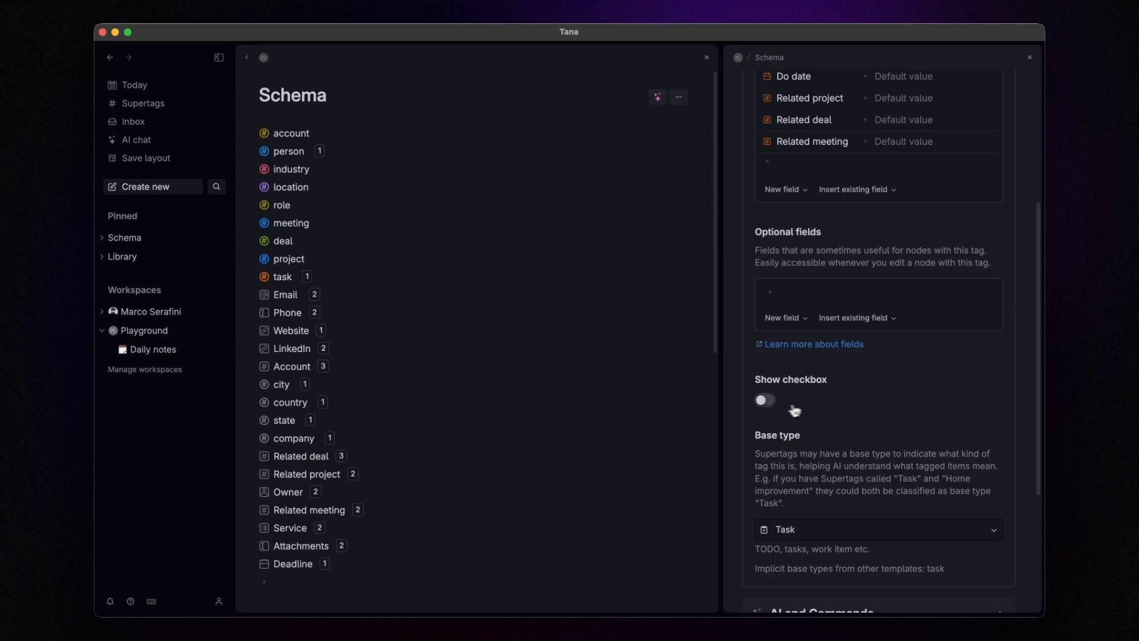
click(766, 401)
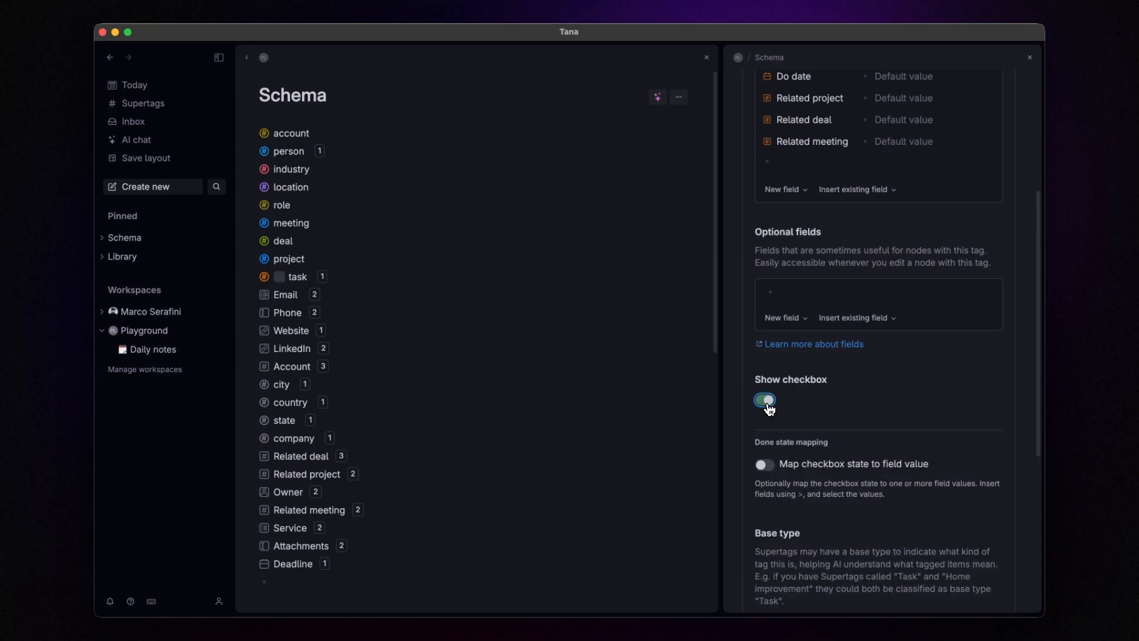
Step: Set the task supertag's title expression to "${name} | ${Related project} ${Related meeting} ${Related deal}" and close its configuration
scroll(856, 403, down, 4)
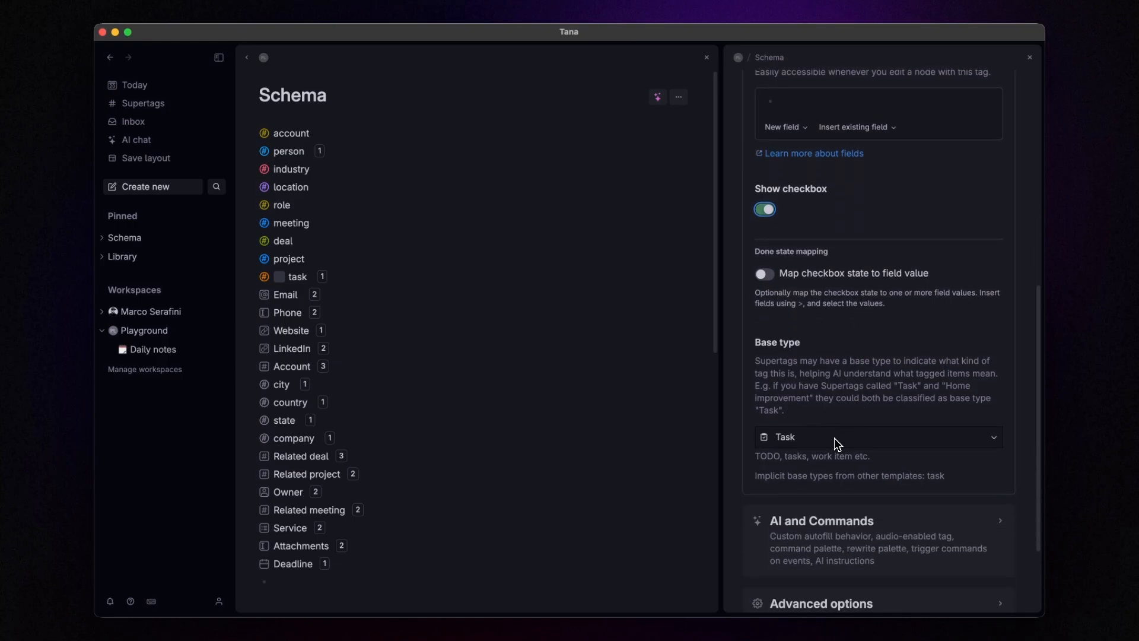
scroll(834, 438, down, 2)
click(846, 482)
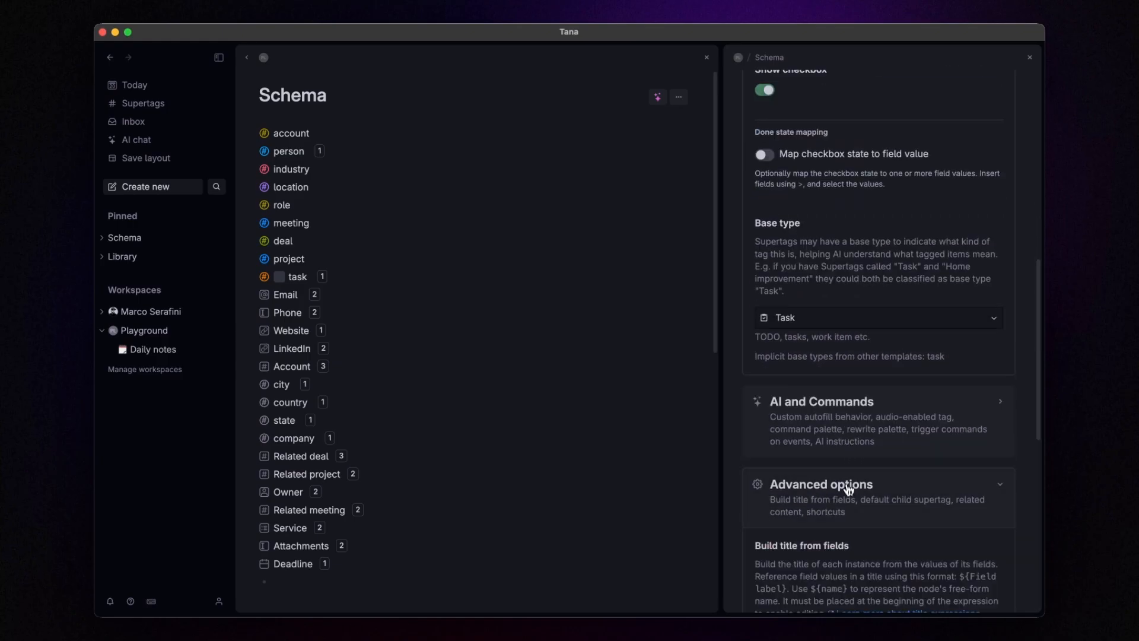
scroll(854, 481, down, 6)
click(827, 148)
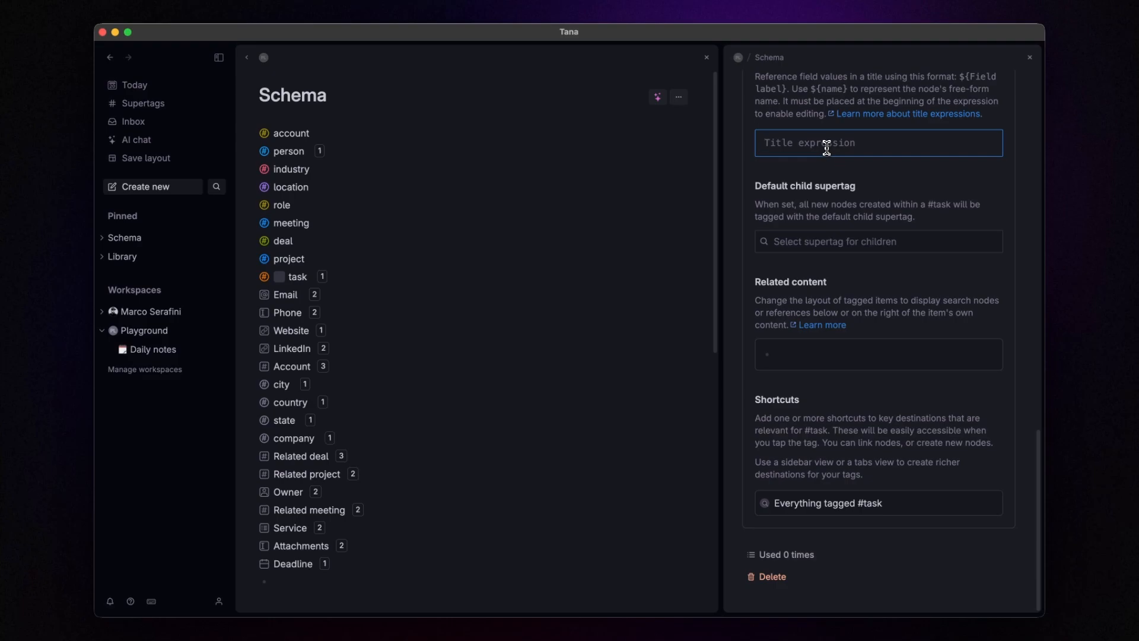
text(${name} | ${Related project} ${Related m)
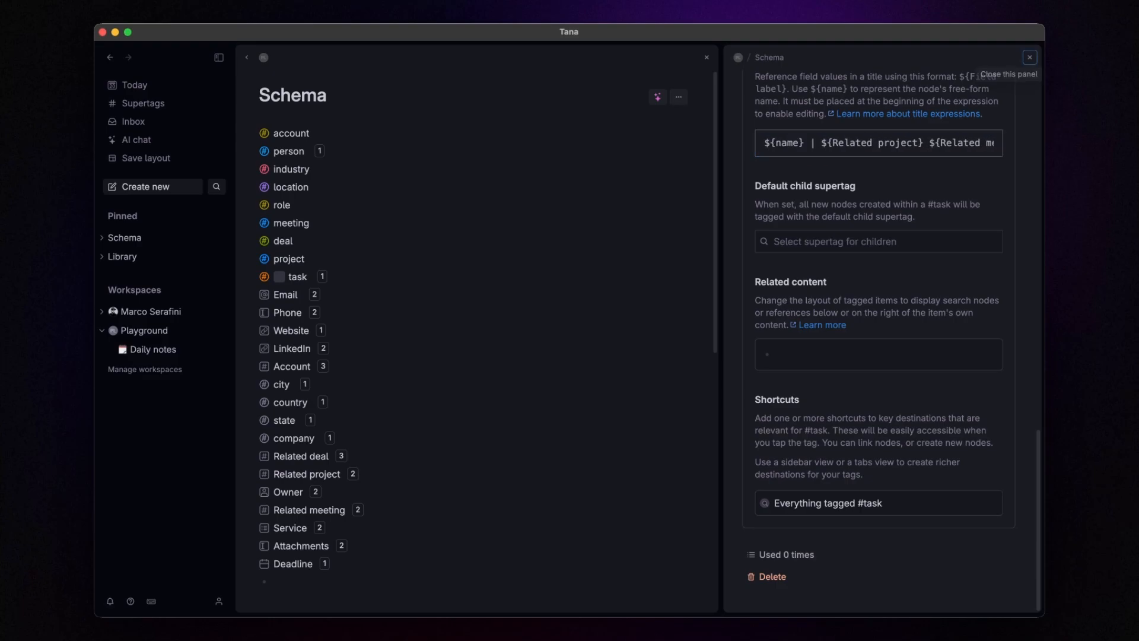
text(eeting} ${Related deal)
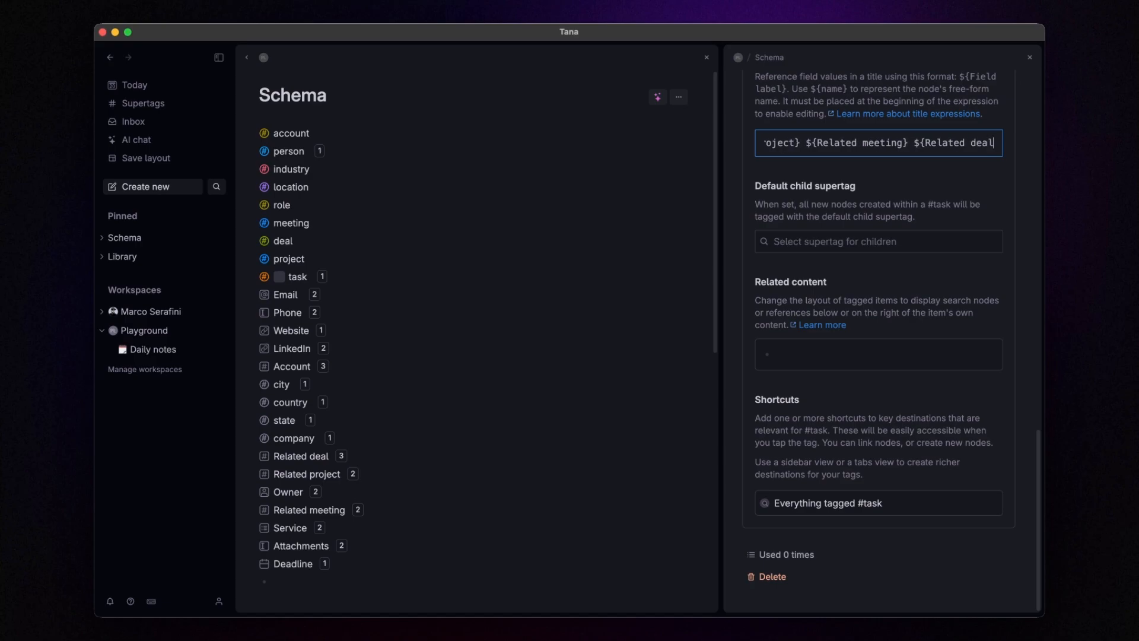
key(Tab)
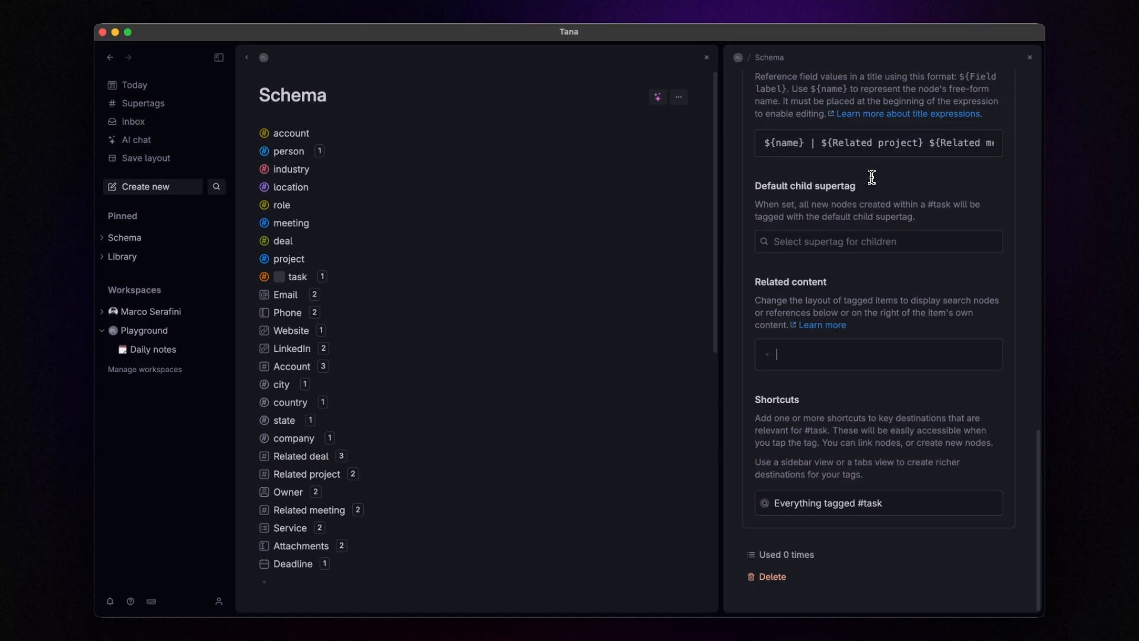
click(1030, 57)
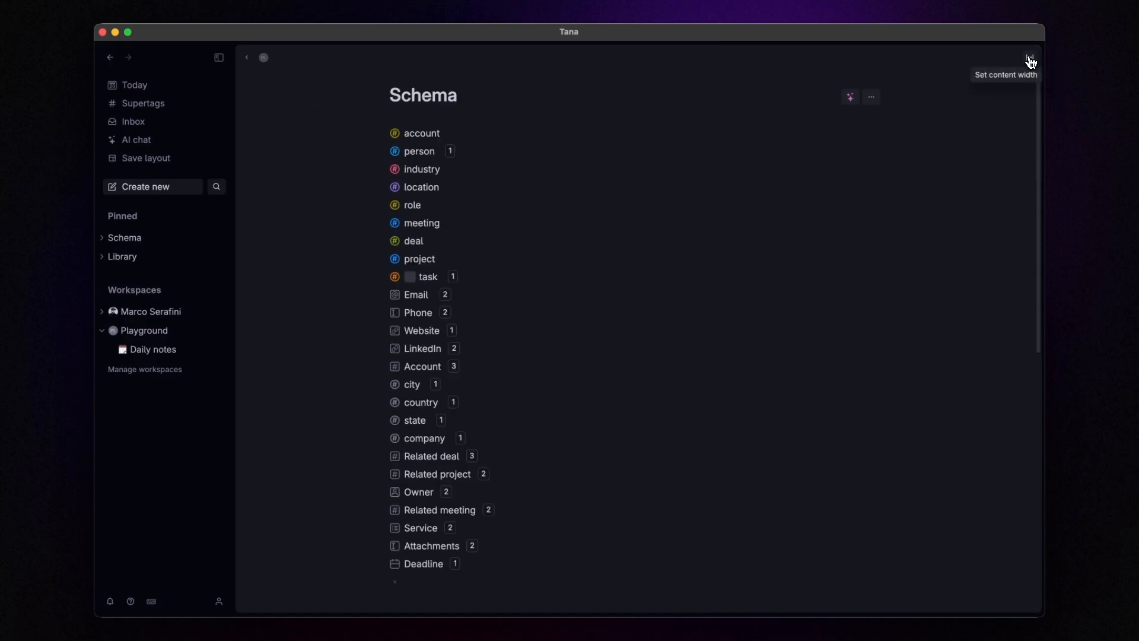
click(725, 263)
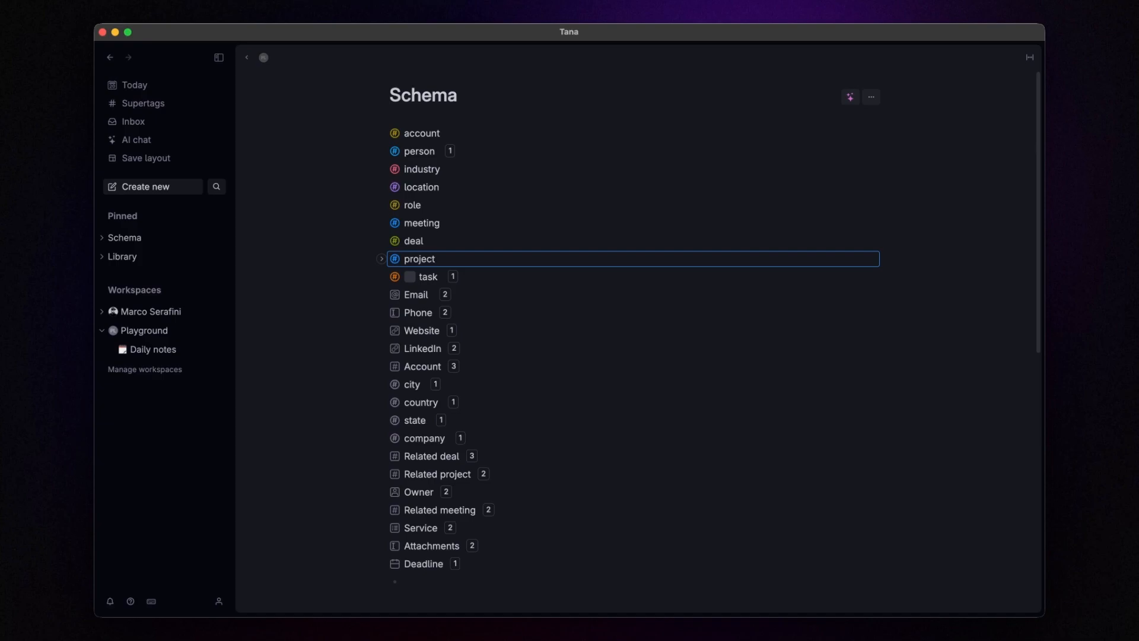
Step: Open the Playground daily notes, create a "First Account" node tagged #account, and expand its fields
click(166, 355)
text(First Acc)
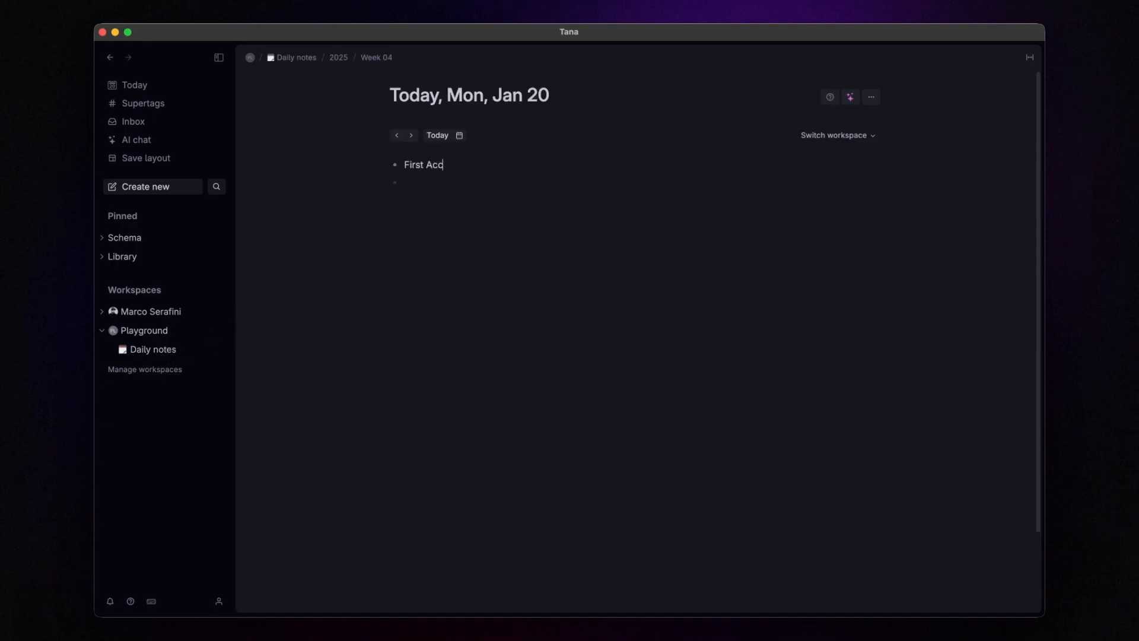
text(ount #accoun)
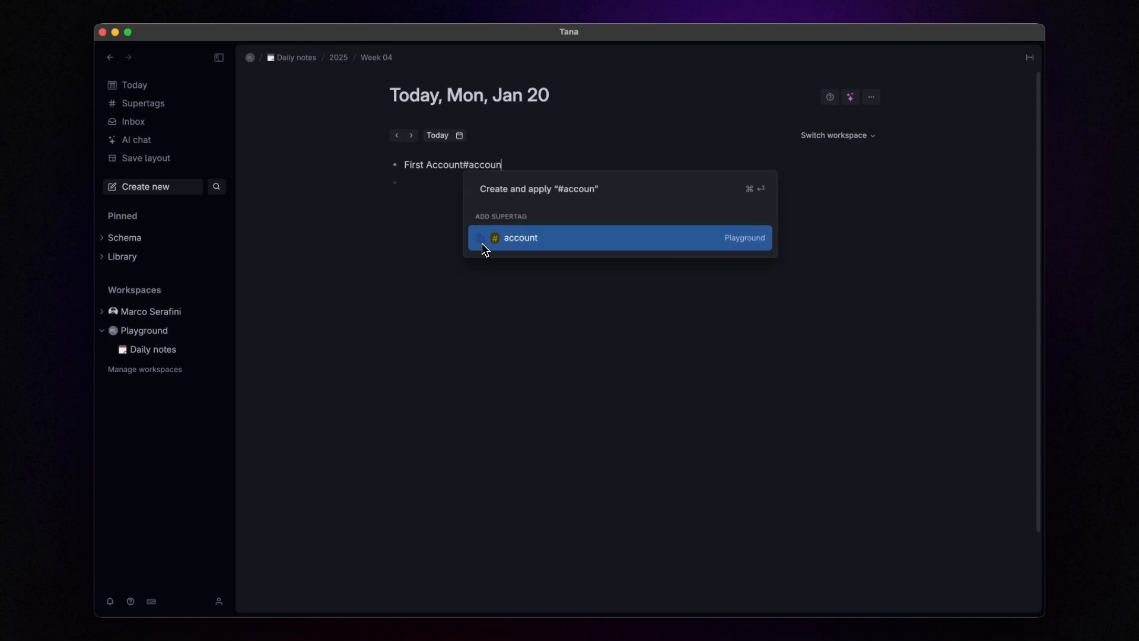
click(482, 243)
key(super+Down)
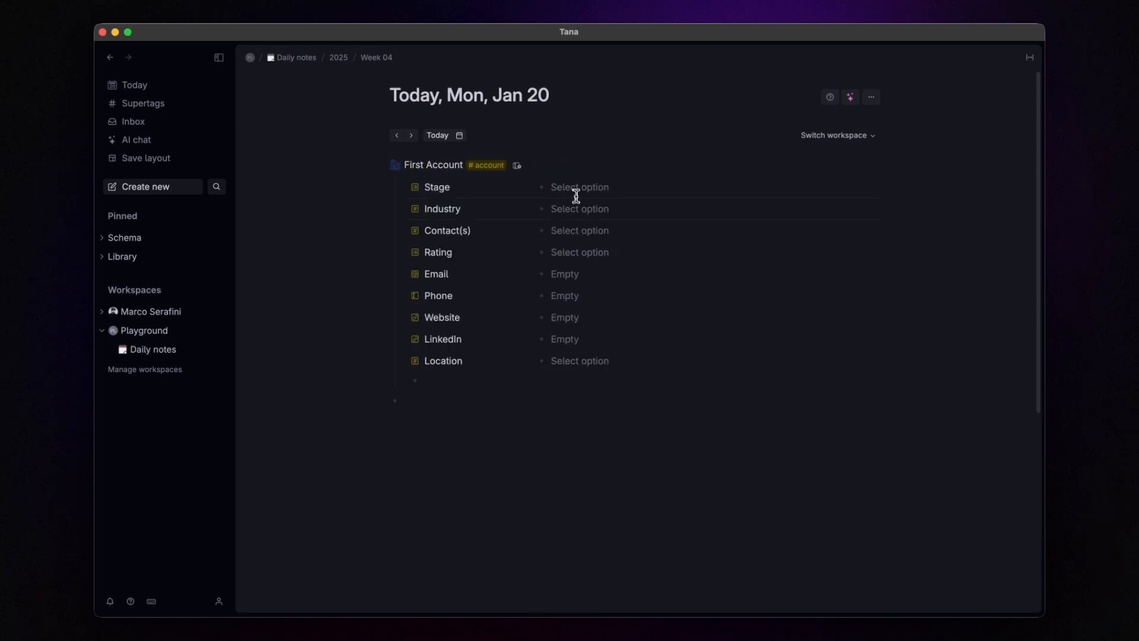
Step: Add a new #person entry with the contact's full name to First Account's Contact(s) field, then expand its fields and collapse them again
click(575, 238)
text(Kevin Smith)
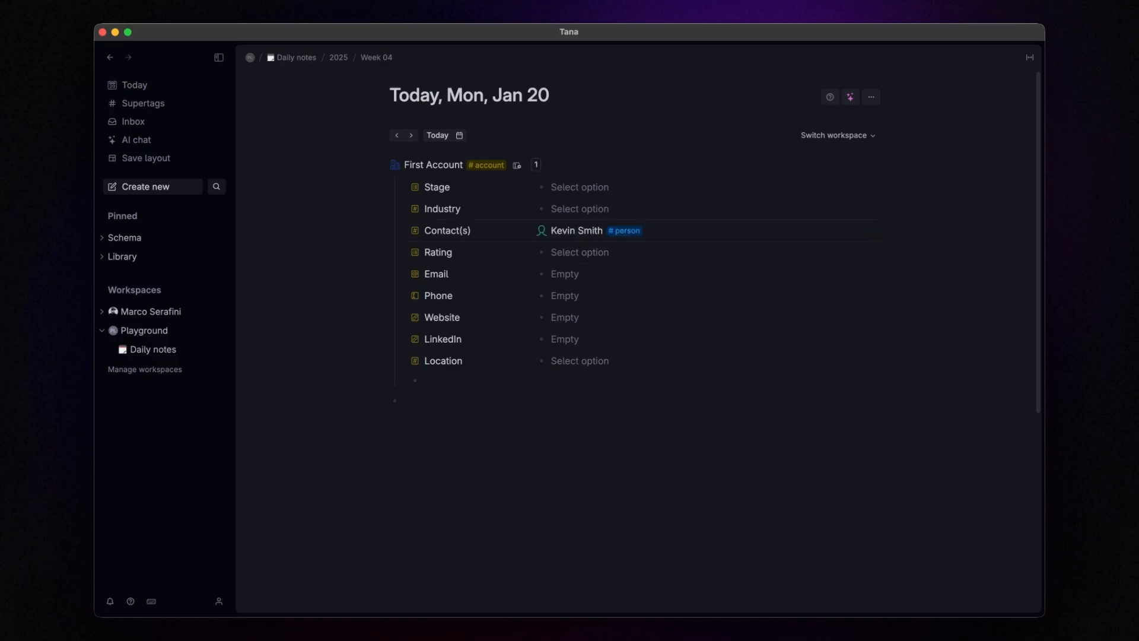
key(super+Down)
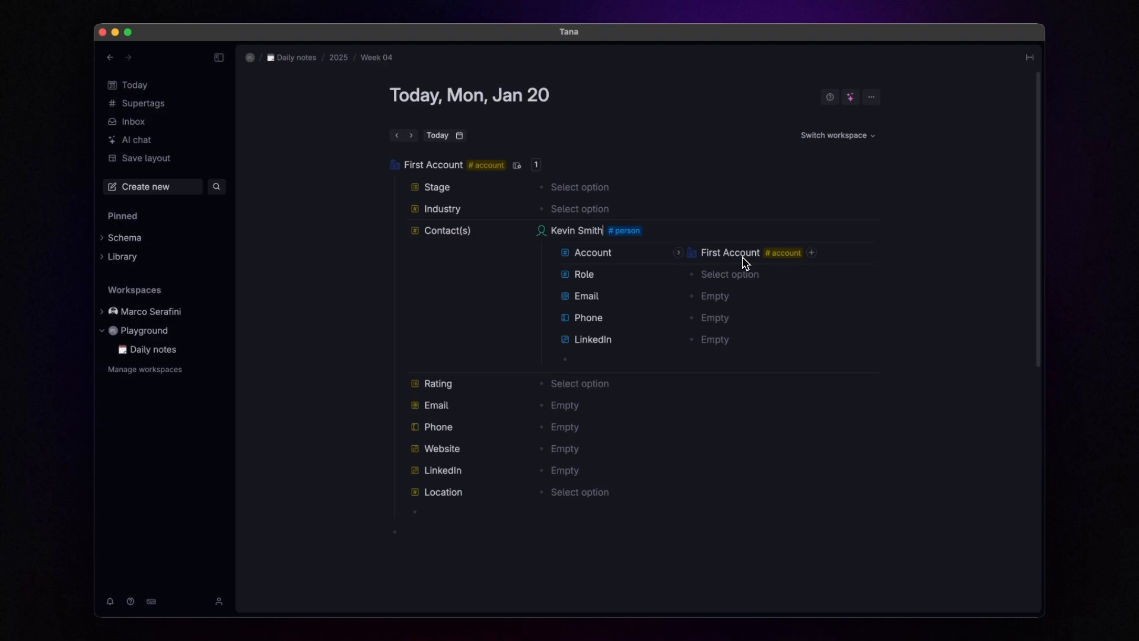
click(528, 234)
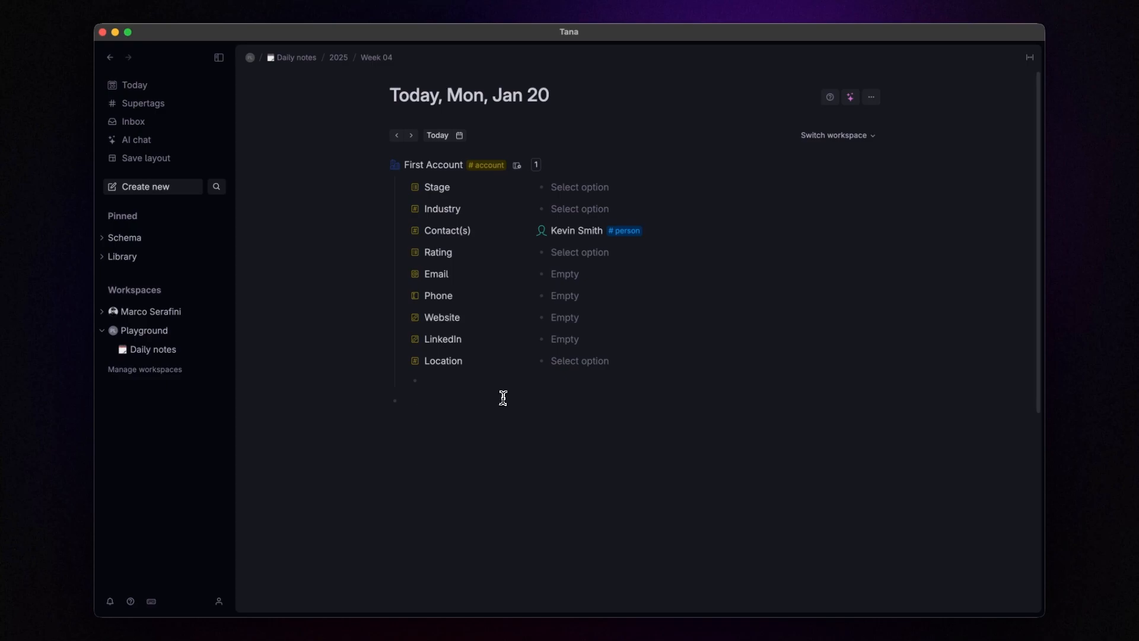
Step: Create a node below First Account with a second person's full name, tag it #person, and expand its fields
text(ian #)
key(Return)
key(super+Down)
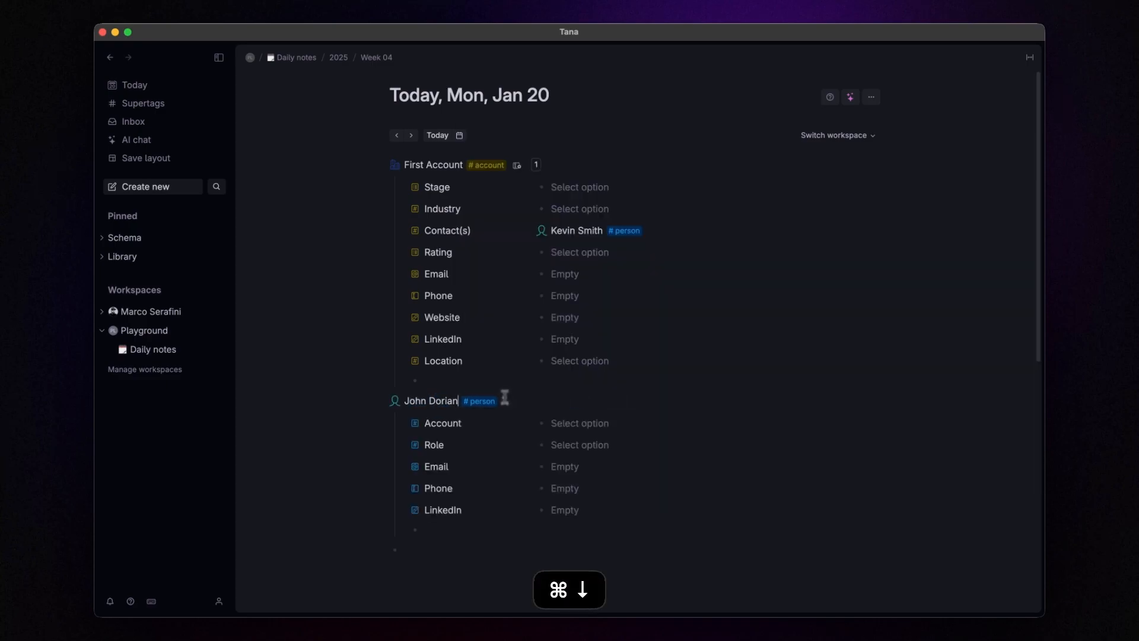
Step: Set the second person's Account to a new "Organization X" entry tagged #account and expand that account's fields
click(566, 422)
text(Organization X)
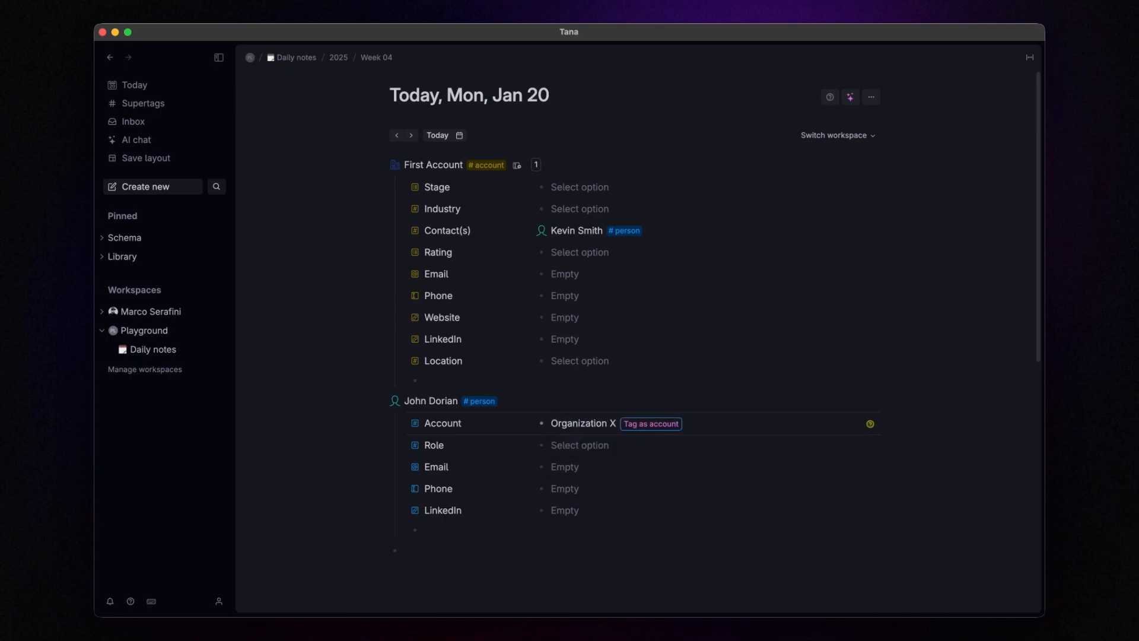
key(Return)
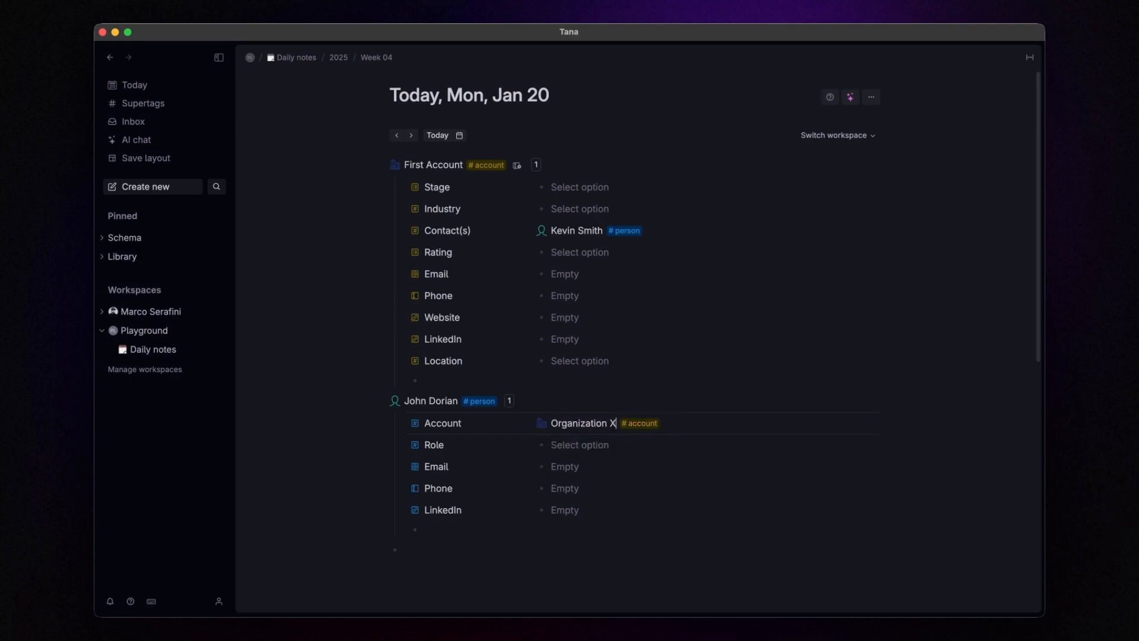
key(super+Down)
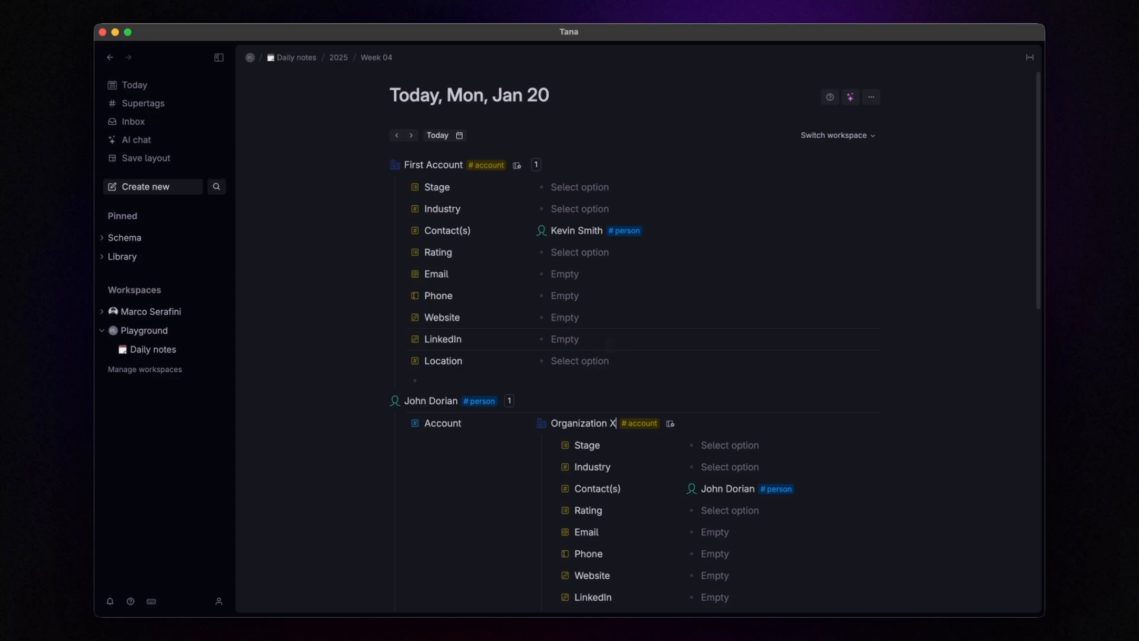
Step: Set First Account's Stage to Lead
click(583, 188)
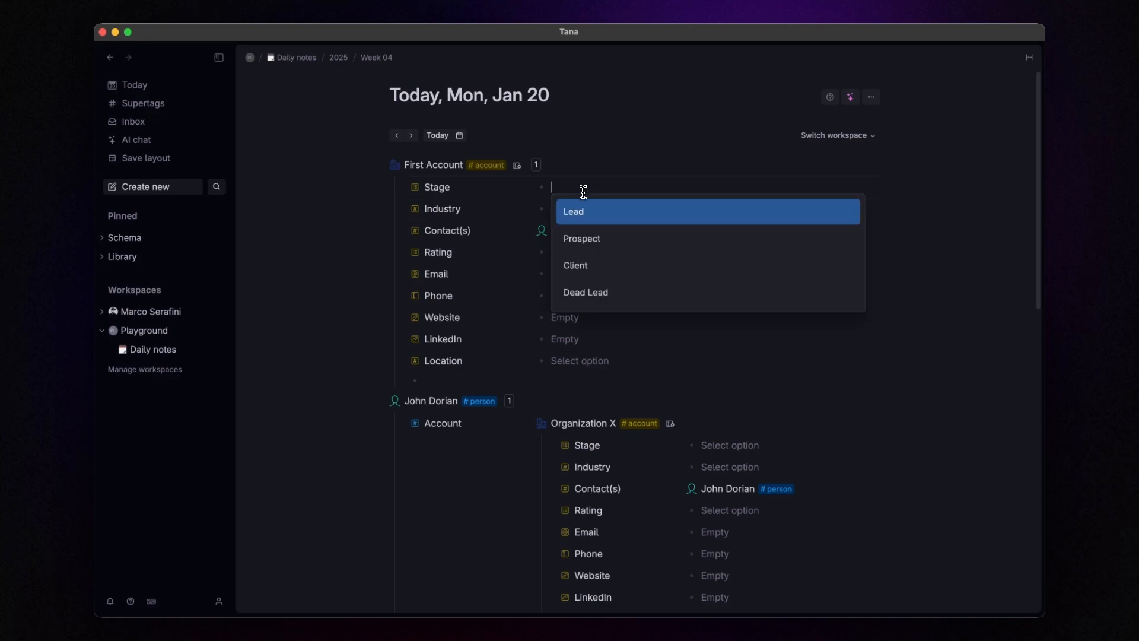
click(588, 205)
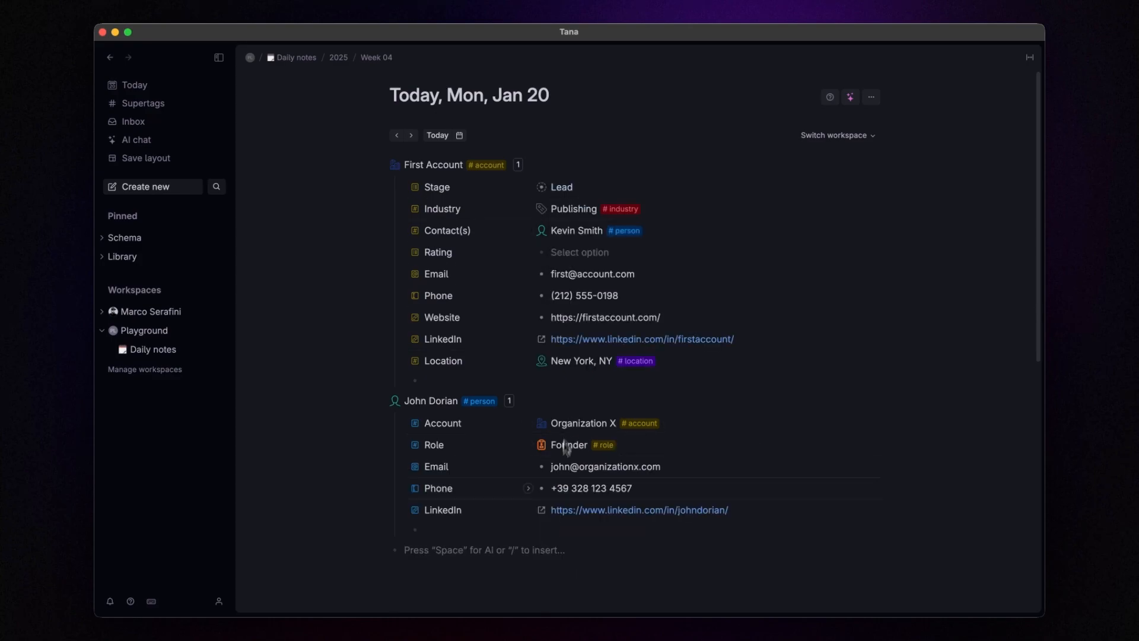
Step: Create a "Discovery Call" node tagged #meeting below the second person and expand its fields
text(Discovery Call #me)
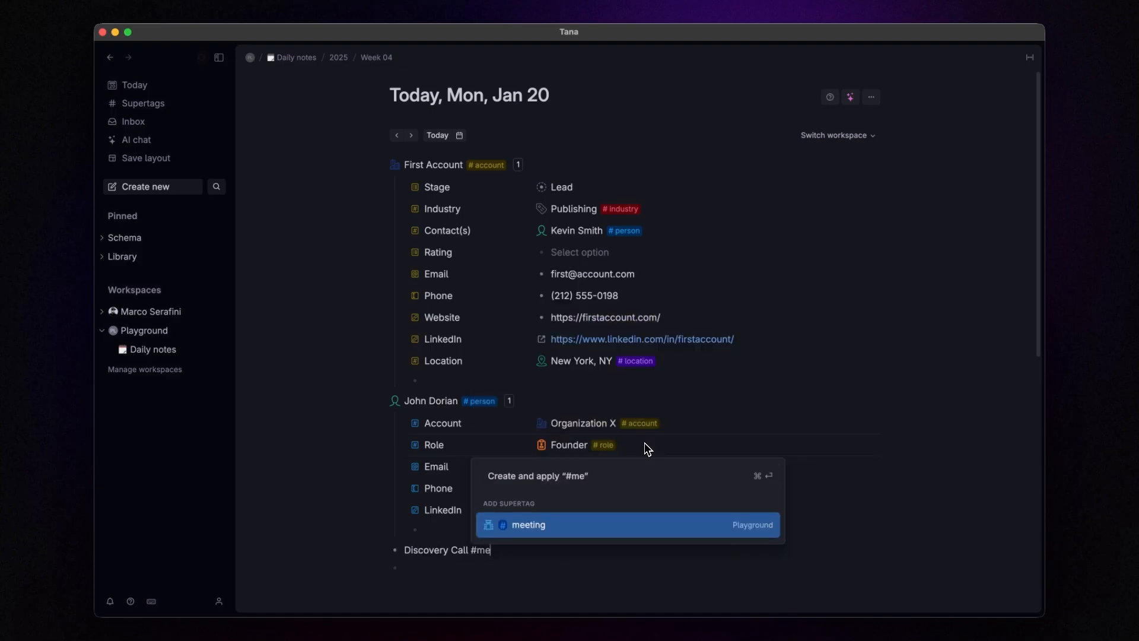
key(Return)
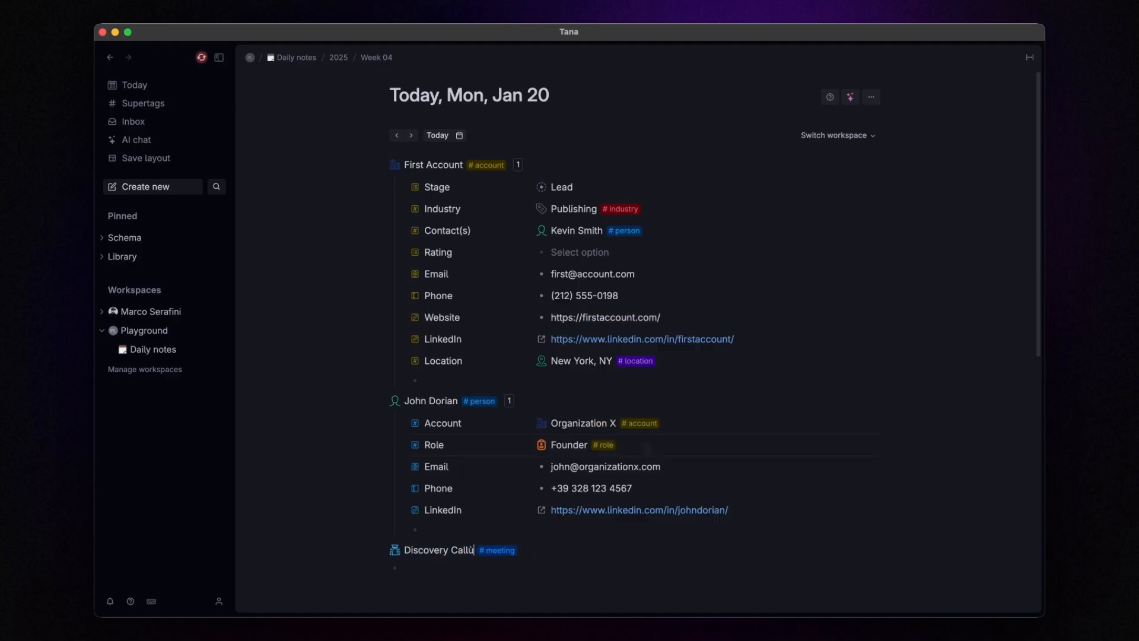
click(382, 552)
scroll(432, 468, down, 10)
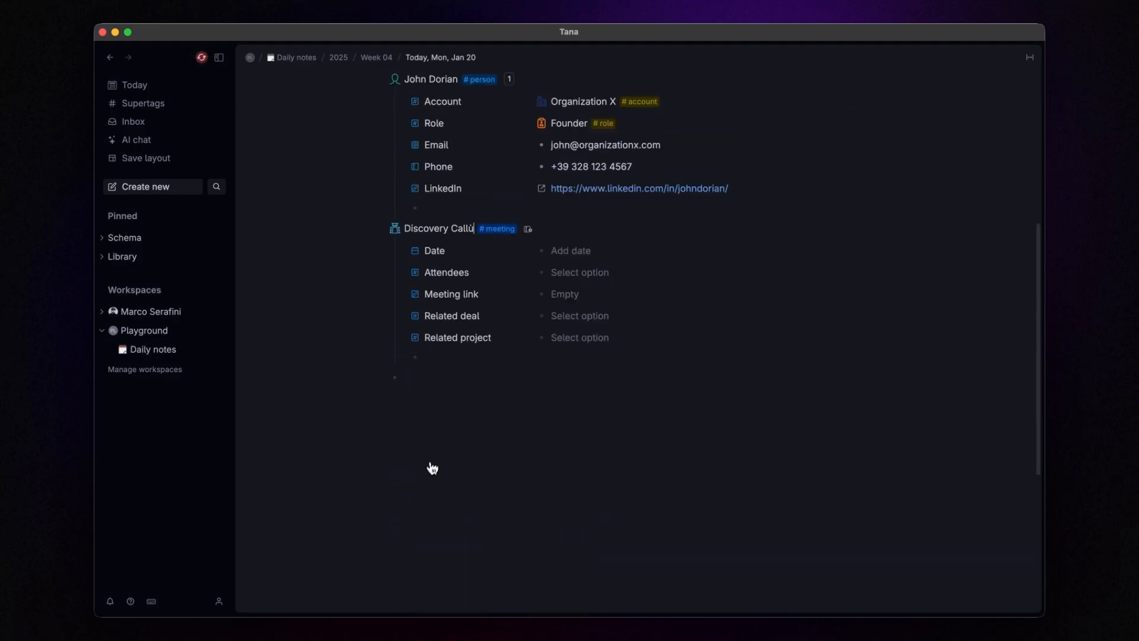
Step: Set the meeting's Attendees to the Organization X contact and its Date to today, January 20
scroll(450, 462, up, 10)
click(587, 400)
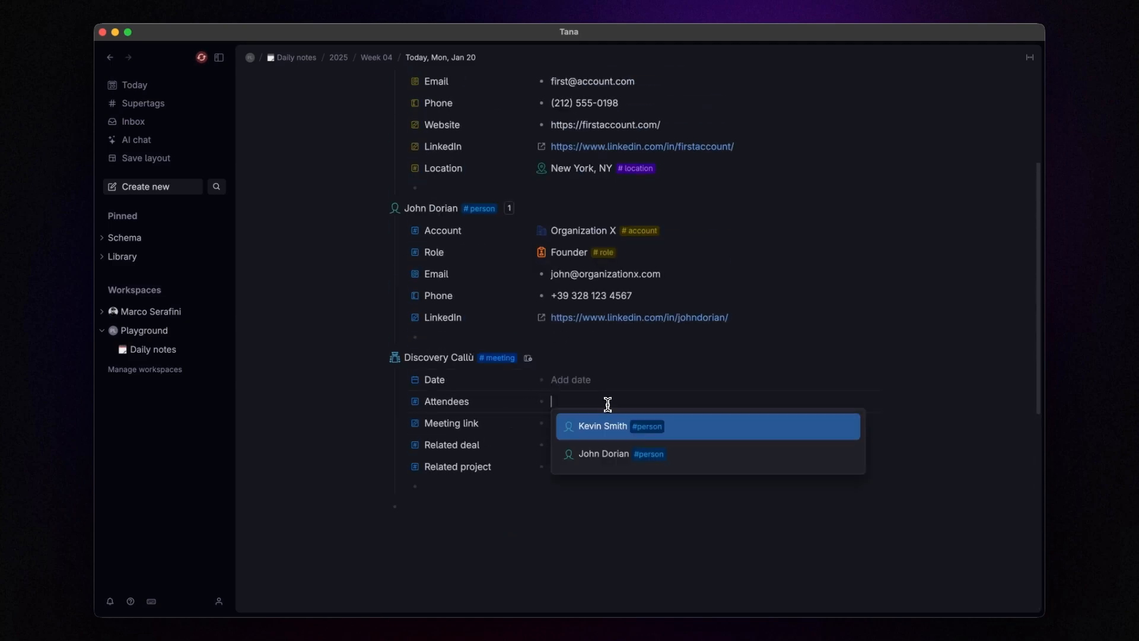
click(615, 454)
click(573, 380)
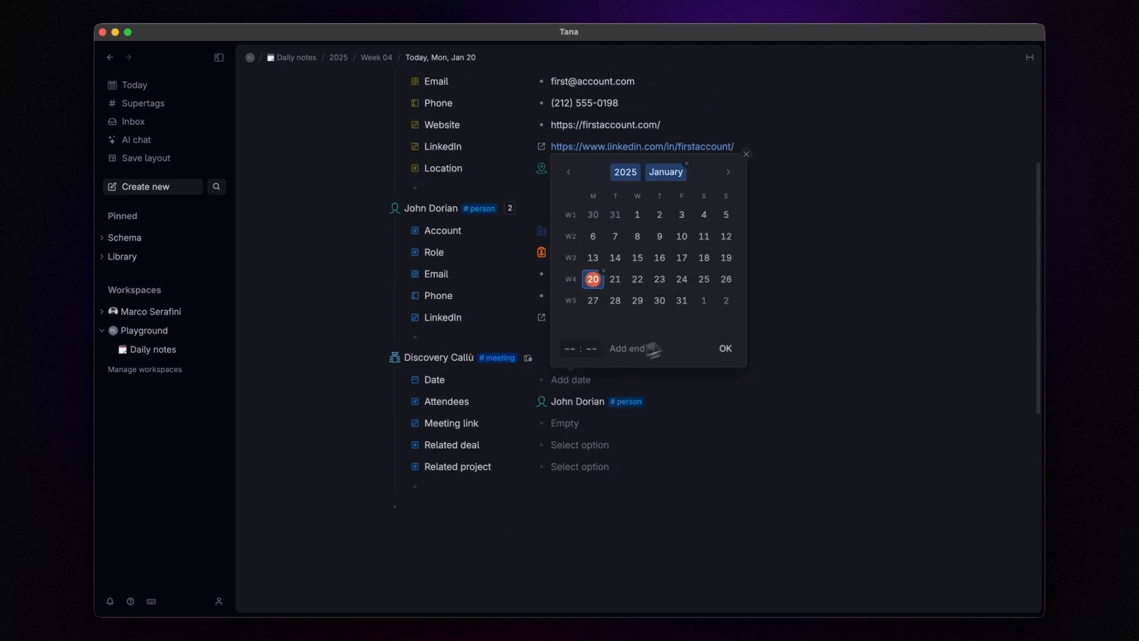
click(730, 348)
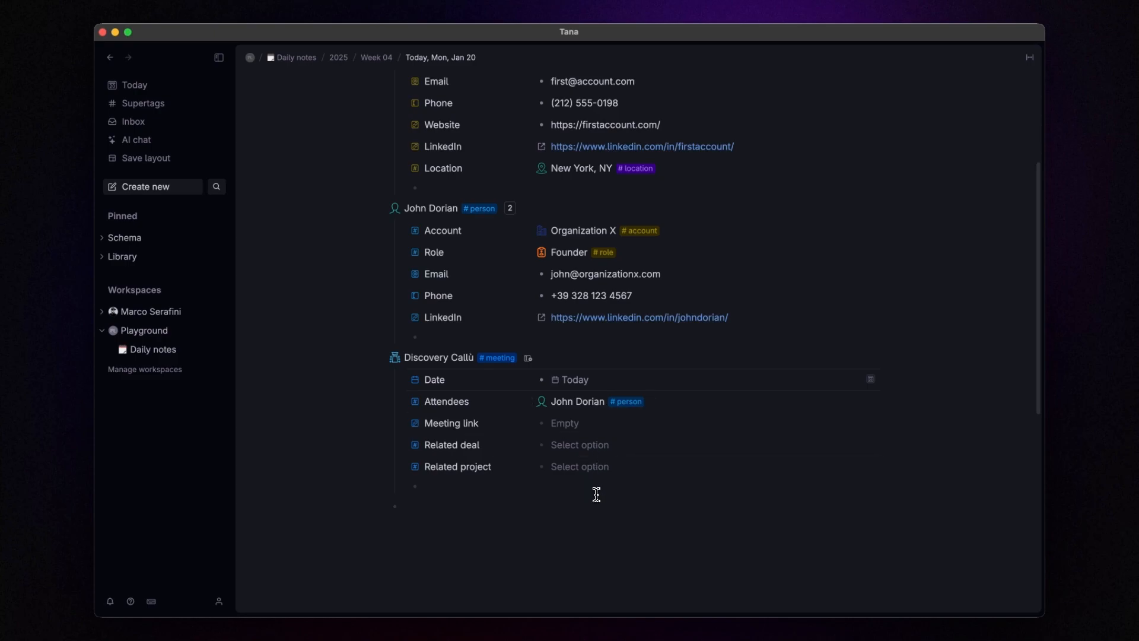
Step: Create a node inside the meeting named "New deal for" plus the contact's first name, tag it #deal, and expand its fields
scroll(595, 492, down, 3)
text(>)
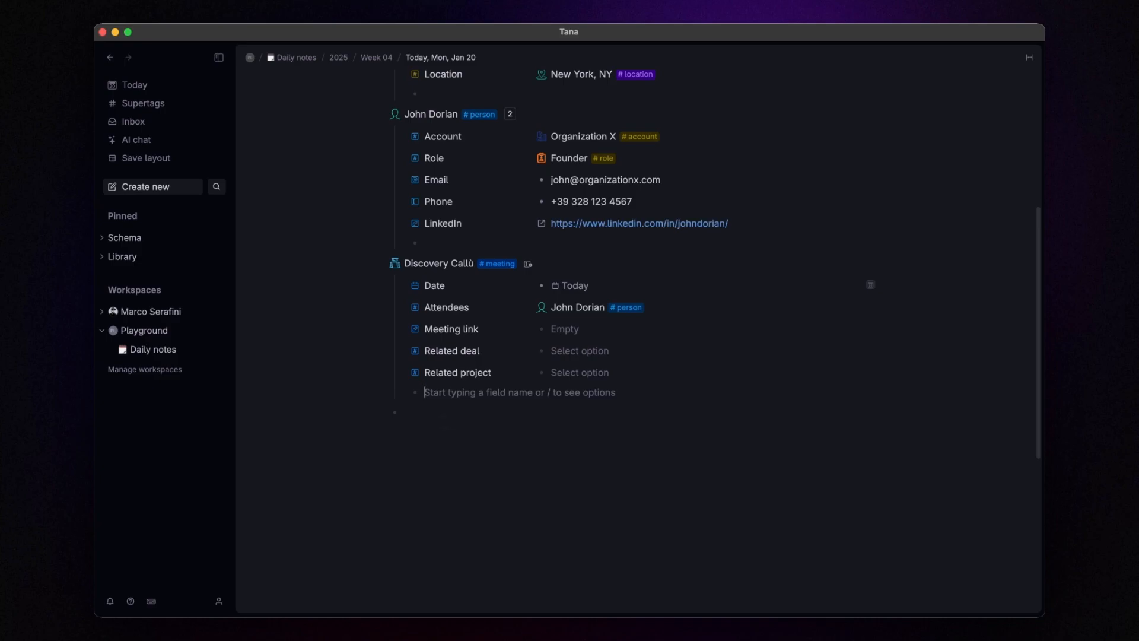
text(New deal for)
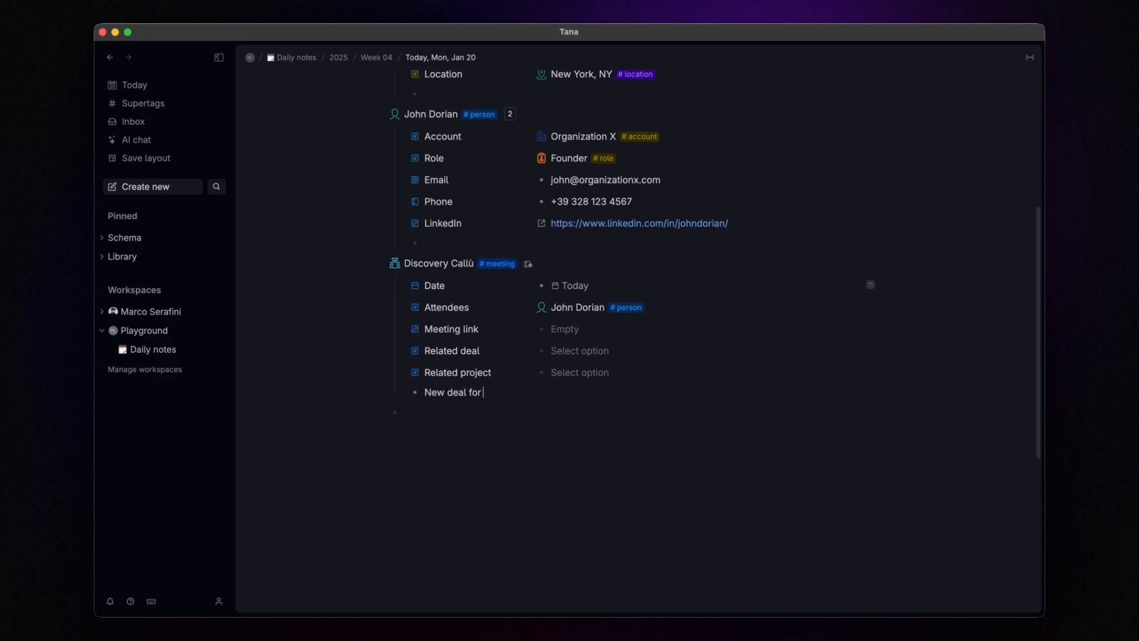
text( John#deal)
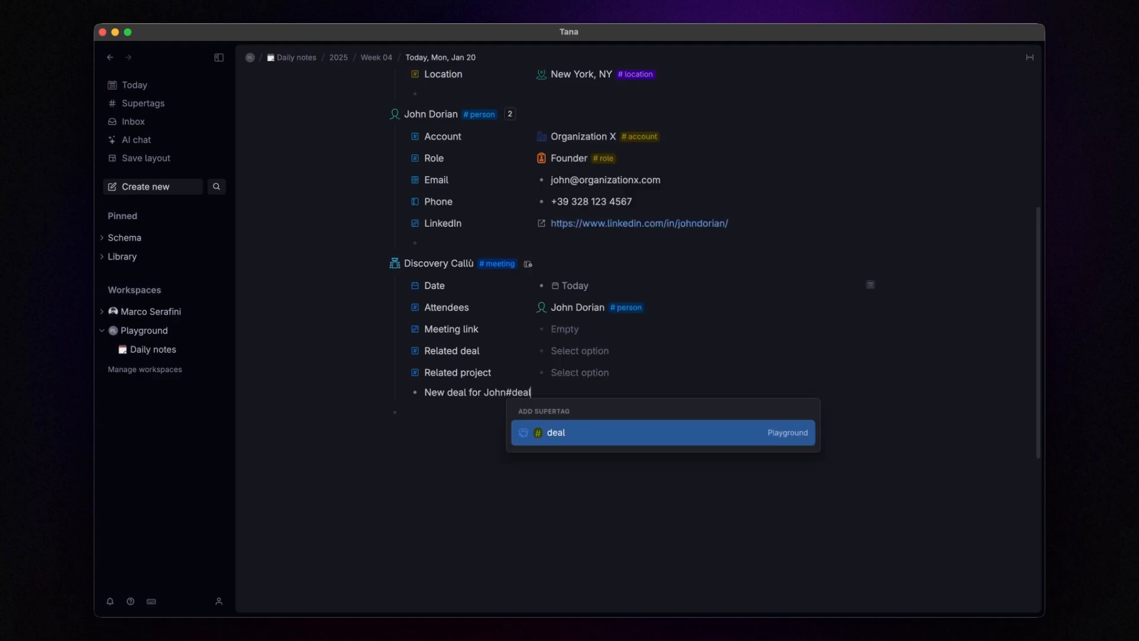
key(Return)
key(super+Down)
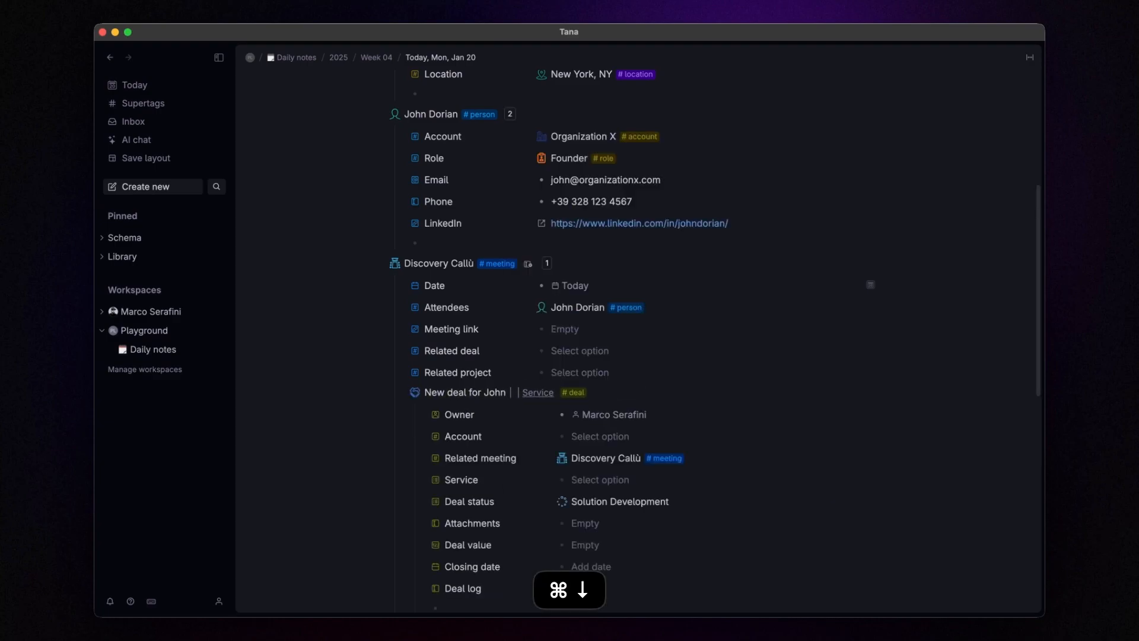
scroll(516, 382, down, 3)
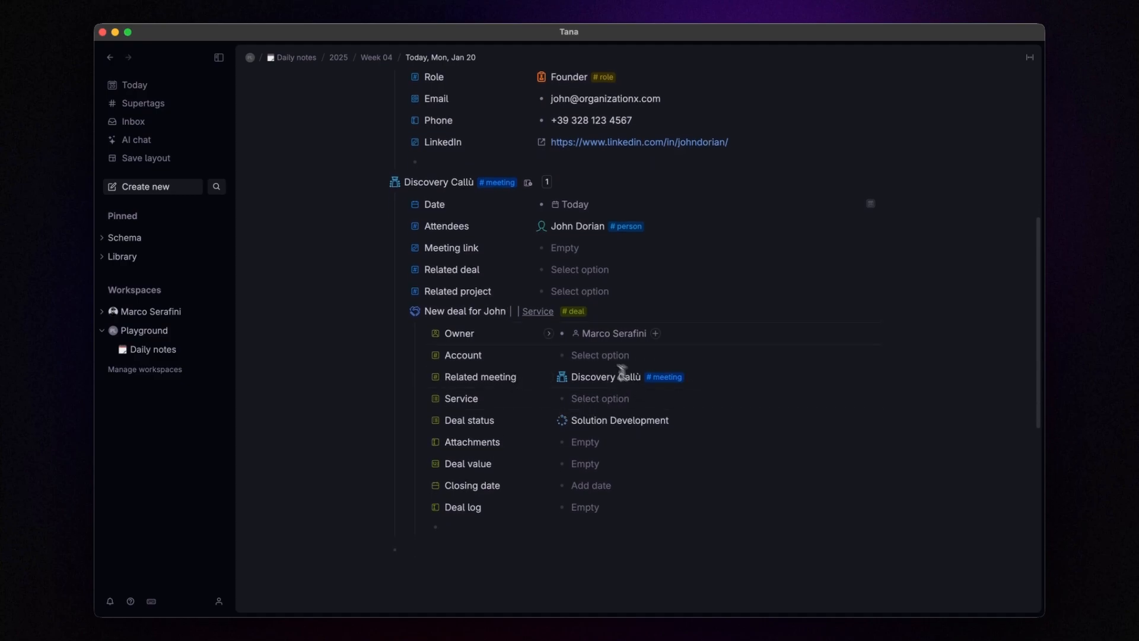
Step: Remove the stray last letter so the meeting is named "Discovery Call", and select its reference in the deal's Related meeting field
key(BackSpace)
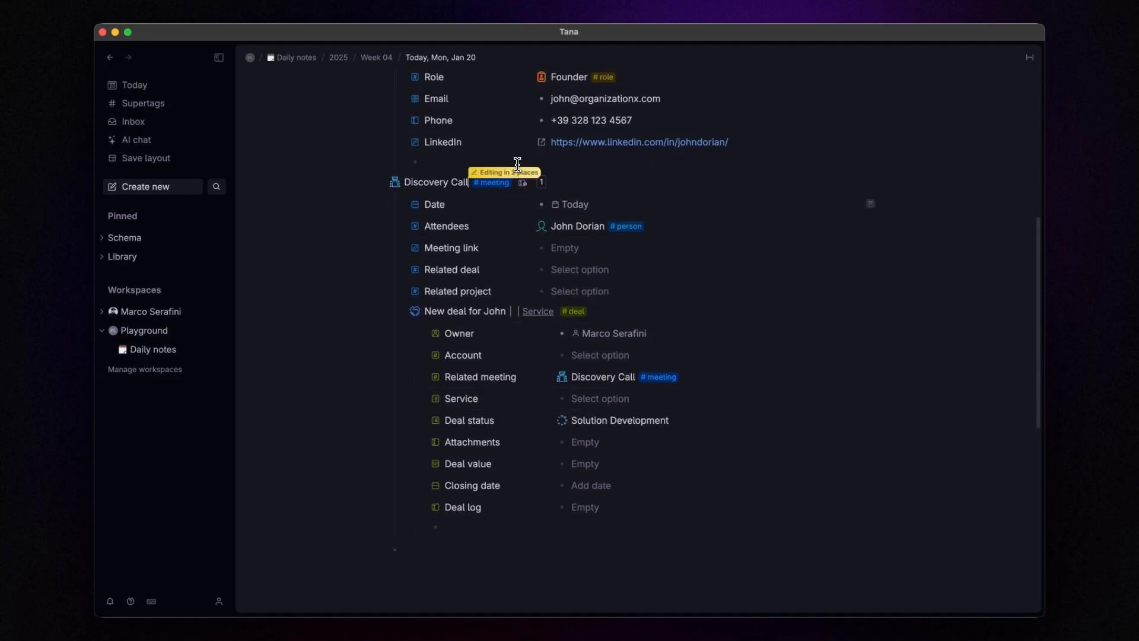
click(621, 380)
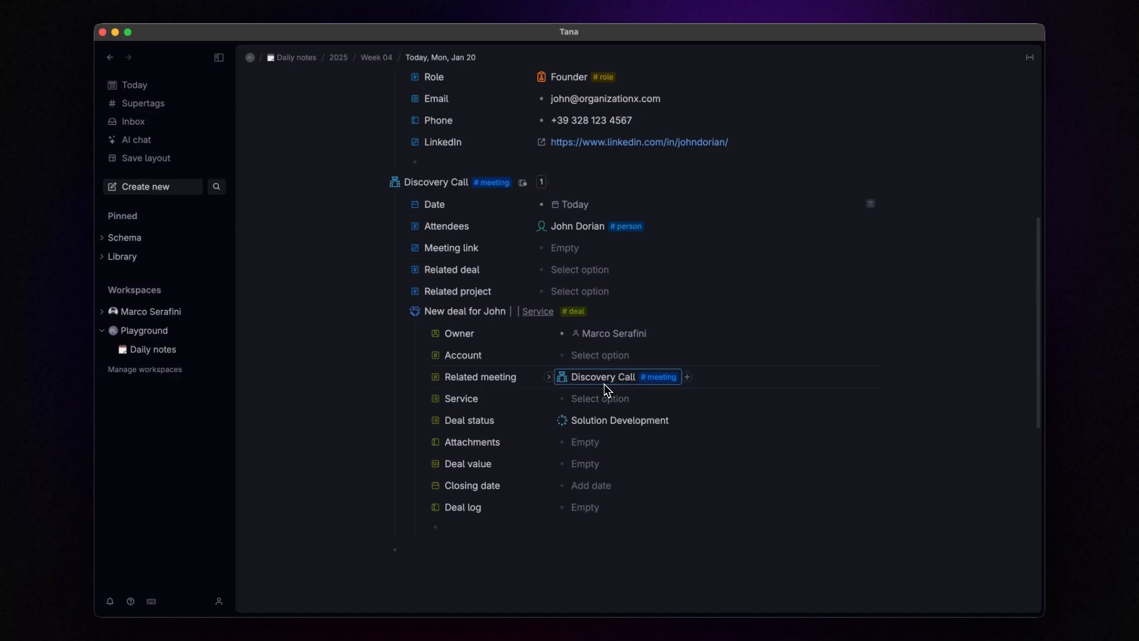
Step: Set the new deal's Account to Organization X
scroll(605, 385, down, 1)
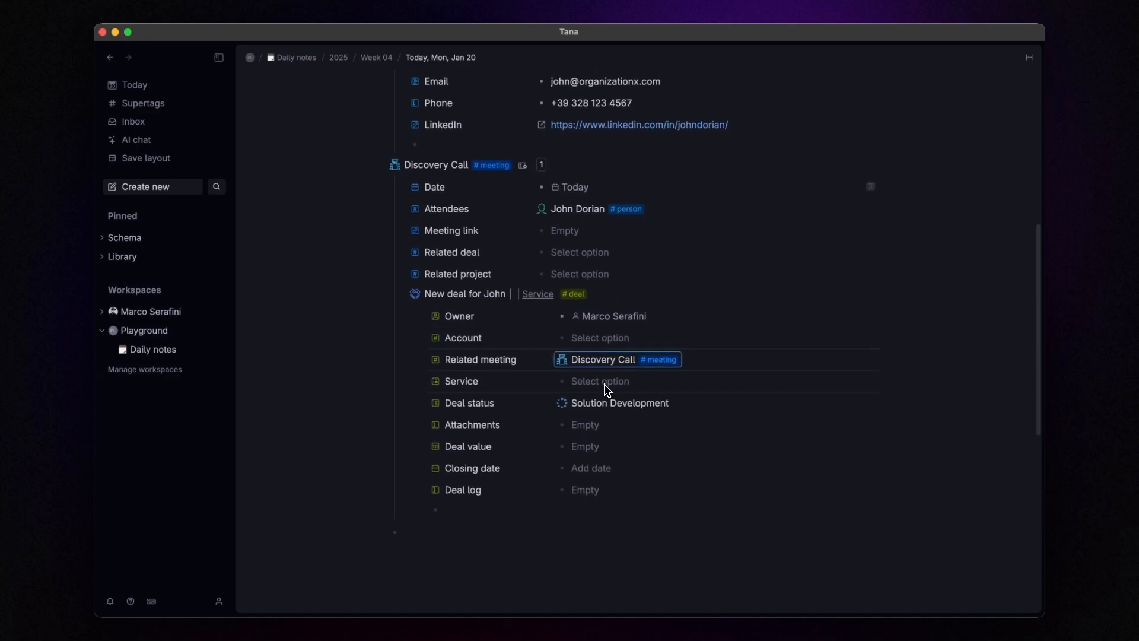
click(600, 337)
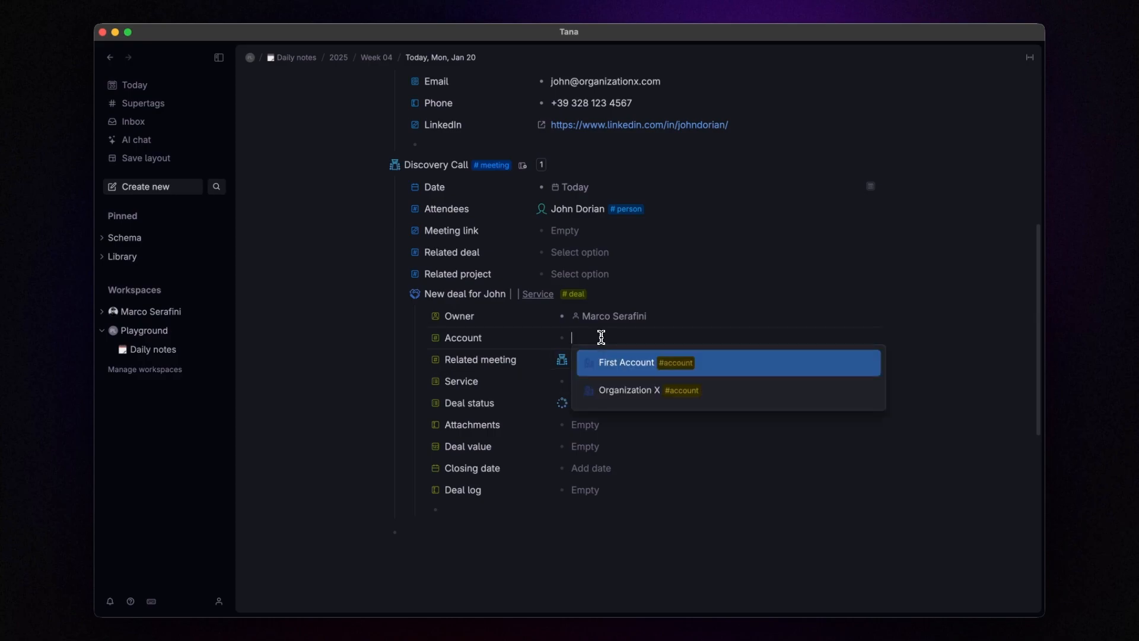
click(617, 388)
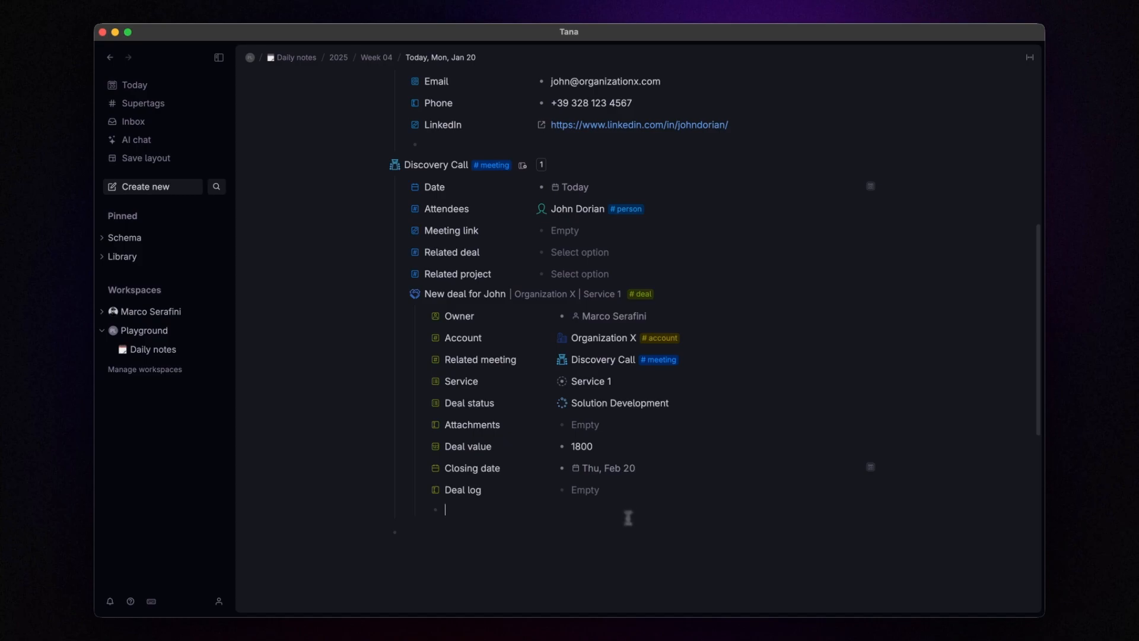
Step: Create a node inside the deal named "Project for" plus the contact's first name, tag it #project, and expand its fields
scroll(627, 516, down, 4)
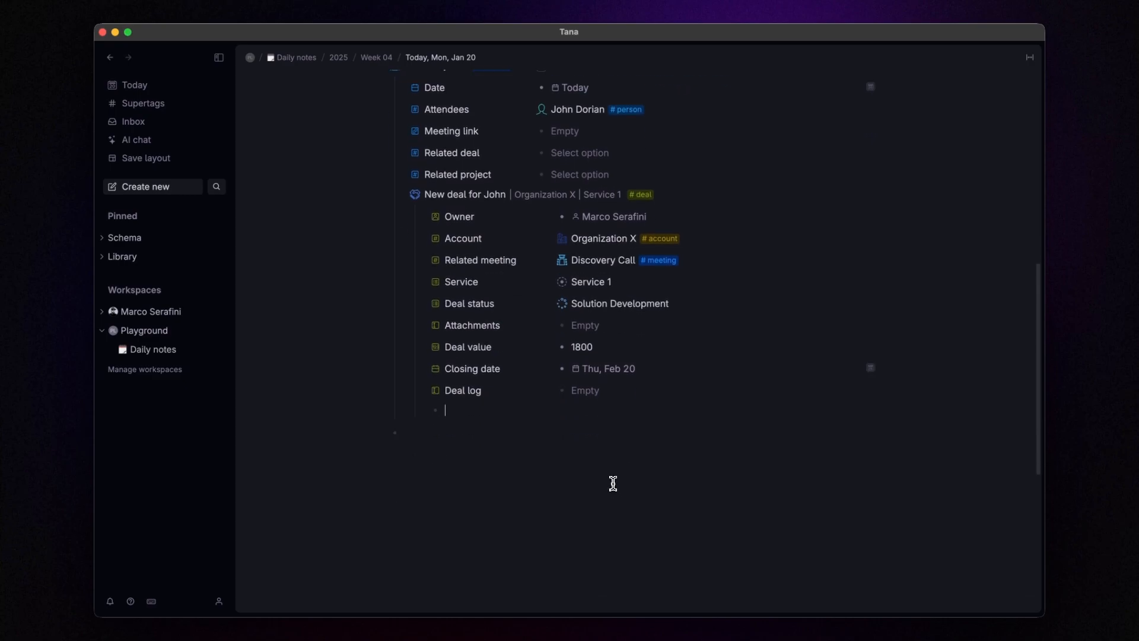
scroll(612, 481, down, 1)
text(Project for)
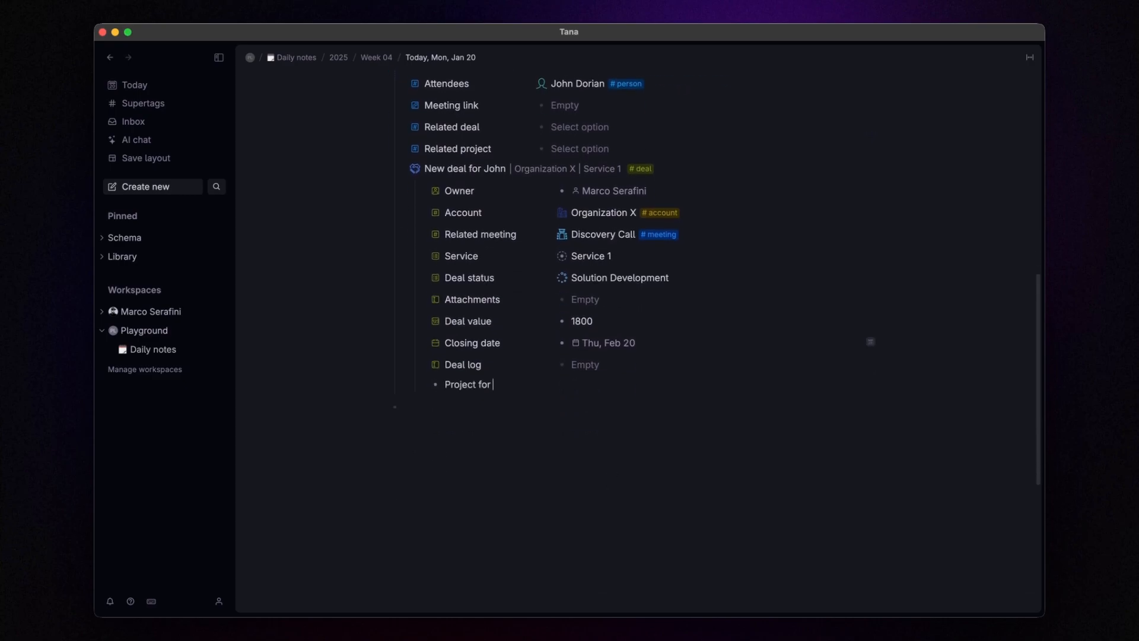
text( John #project)
key(Return)
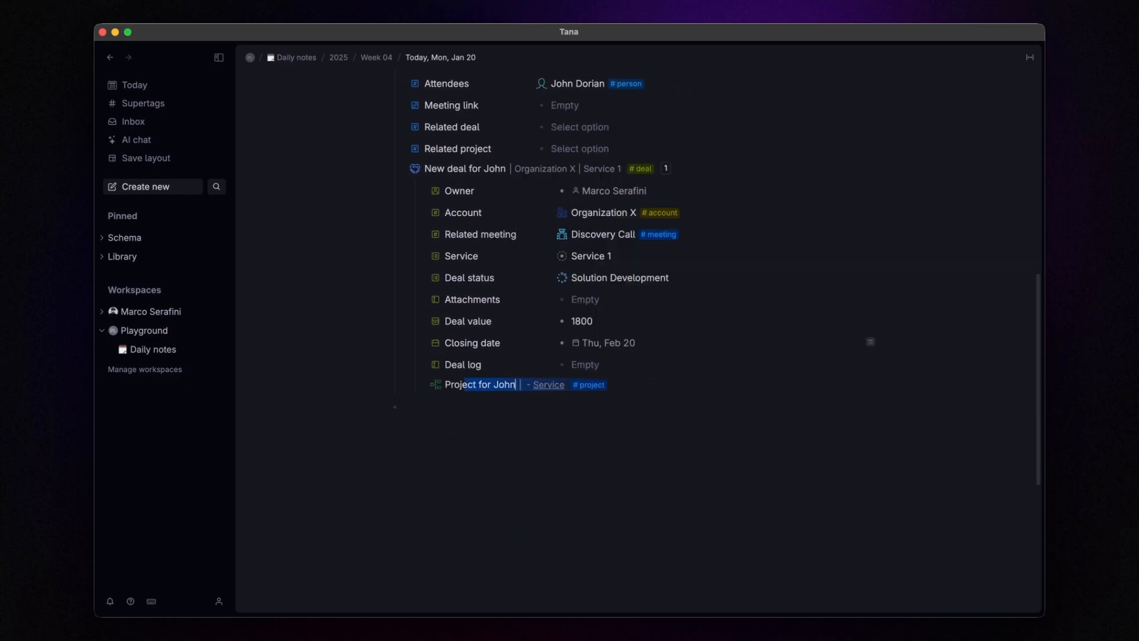
key(super+Down)
scroll(610, 419, down, 4)
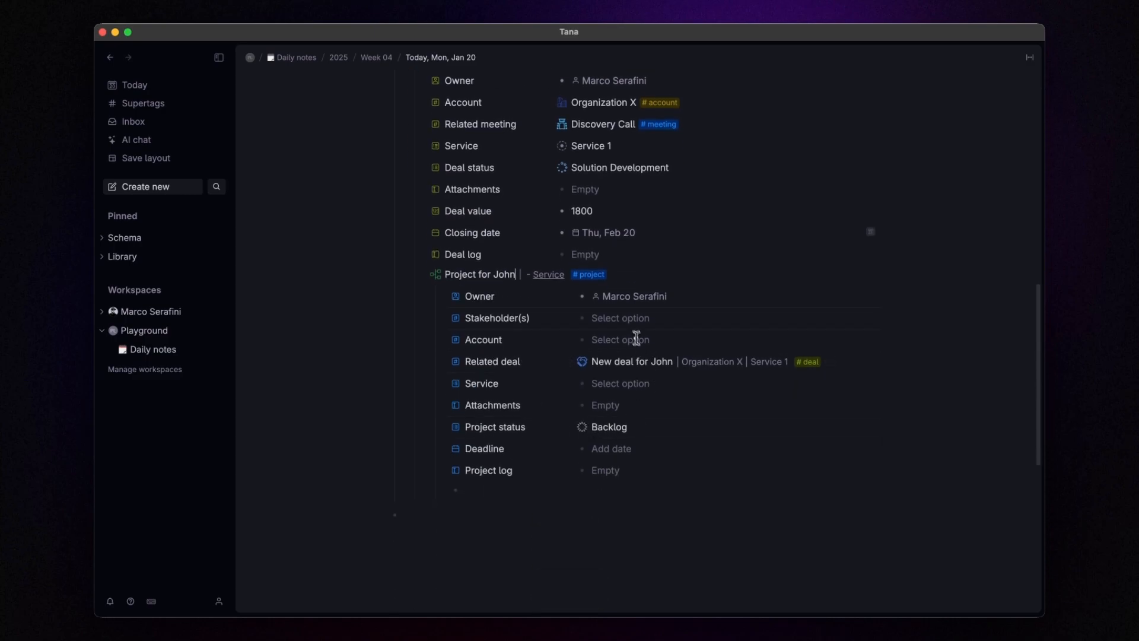
Step: Set the project's Stakeholder(s) to the Organization X contact and place the cursor on the empty node below the project's fields
click(626, 319)
click(646, 371)
click(627, 505)
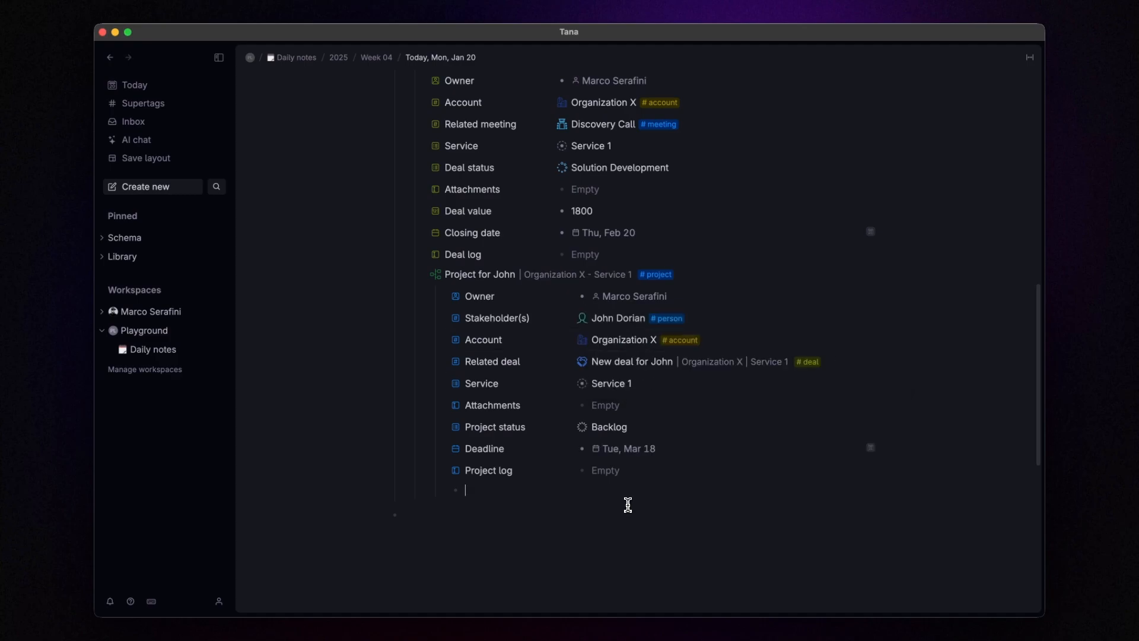
Step: Collapse the project, deal, Discovery Call, second person and First Account nodes in the daily note
click(422, 274)
scroll(428, 282, up, 2)
scroll(428, 279, up, 2)
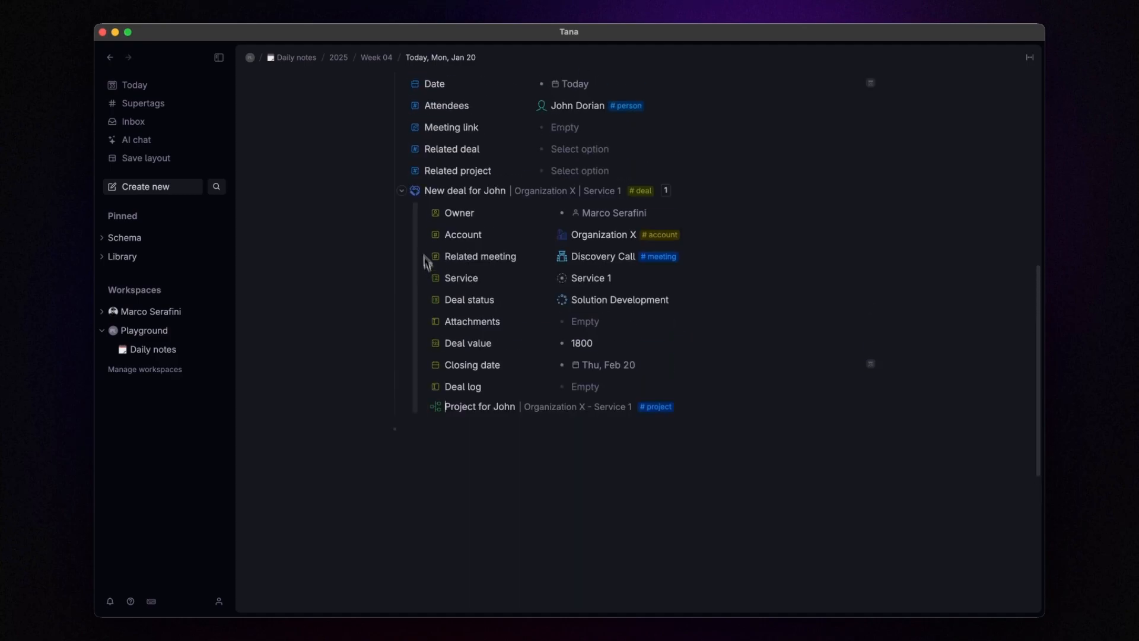
click(403, 190)
scroll(427, 226, up, 5)
click(381, 362)
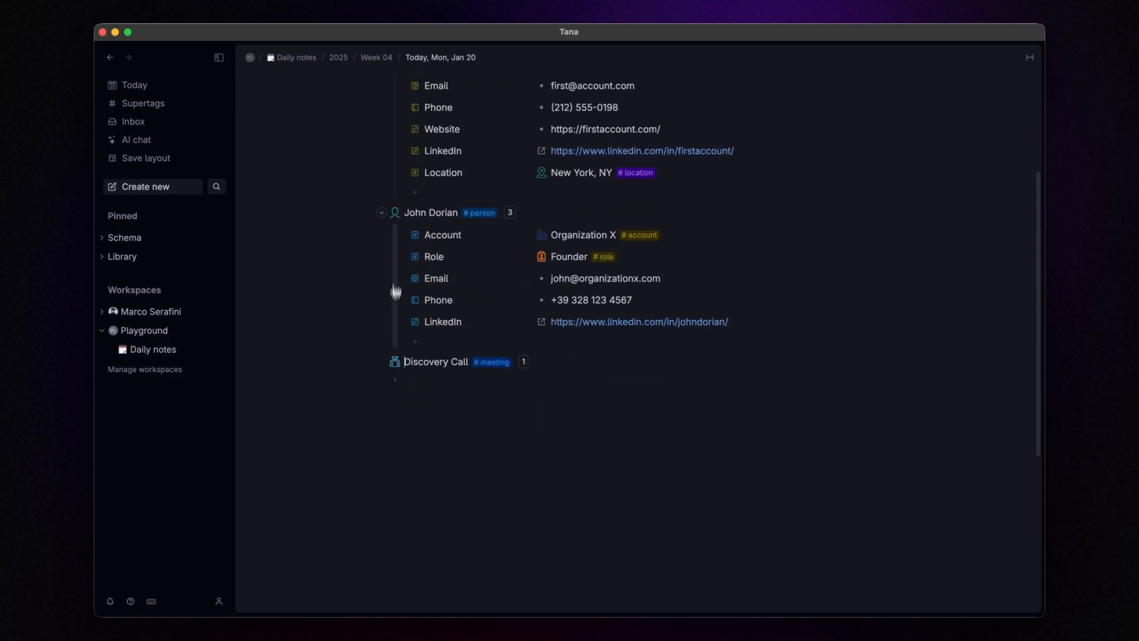
click(394, 295)
scroll(391, 219, up, 1)
click(381, 125)
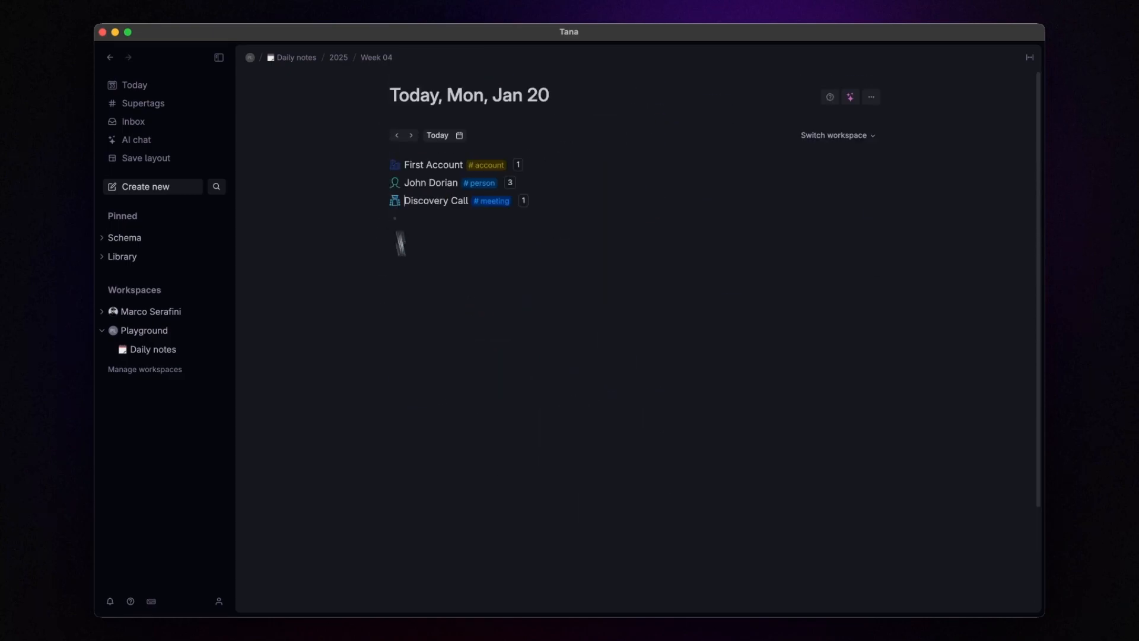
Step: Create a "First task" node below Discovery Call and tag it #task
click(506, 226)
text(First task # task)
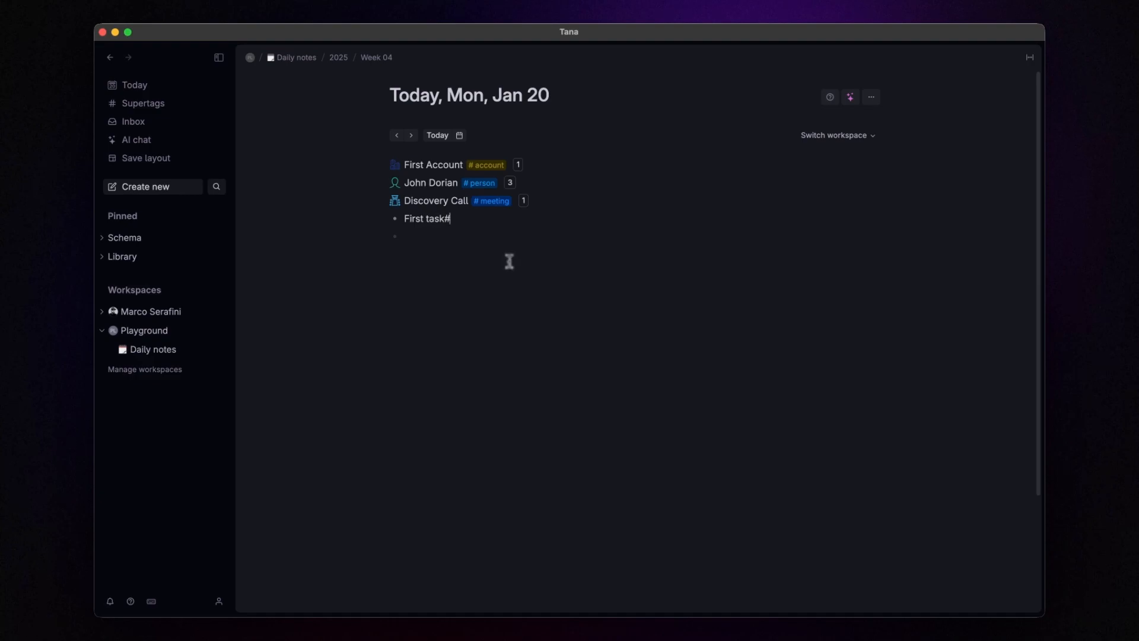
key(Return)
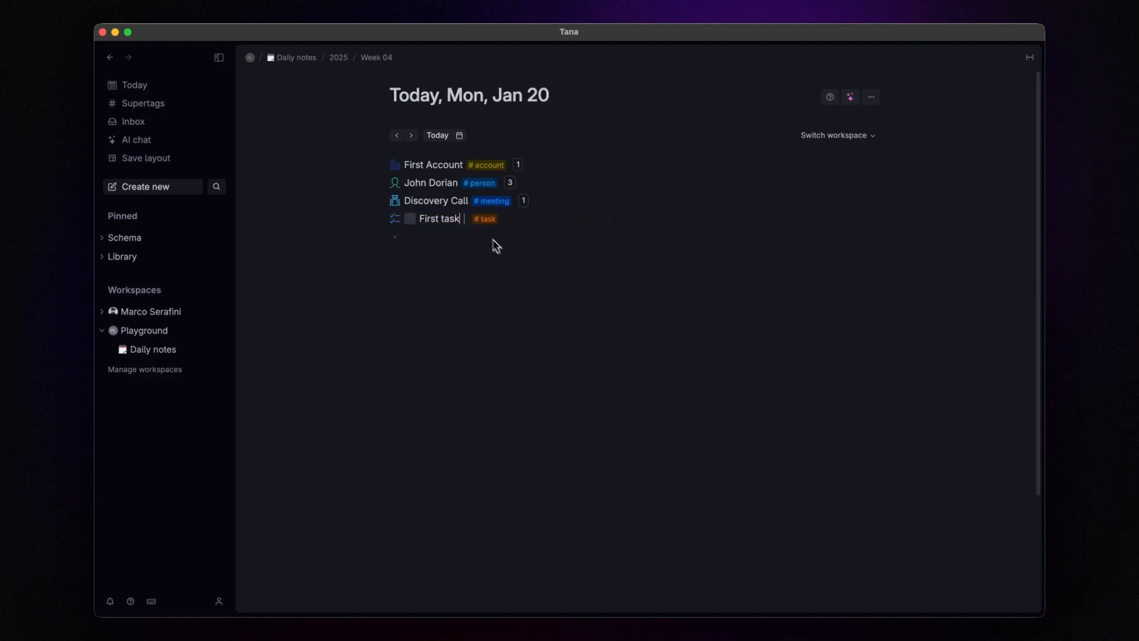
Step: Expand the fields of First task and add a "Meeting task" node tagged #task inside Discovery Call, below the deal
click(384, 219)
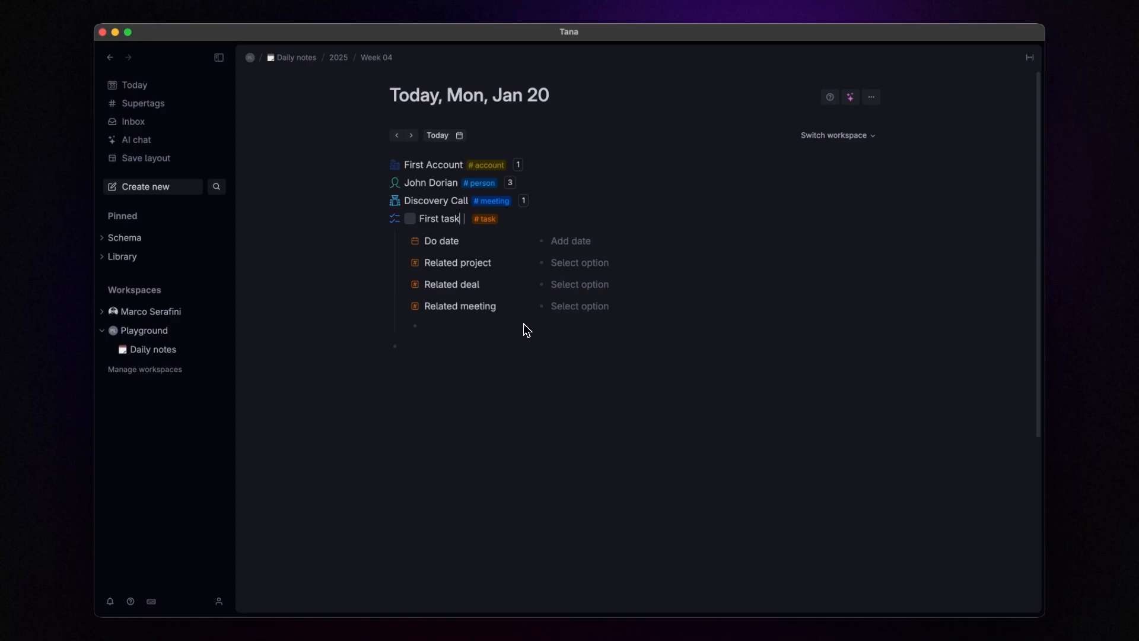
click(381, 202)
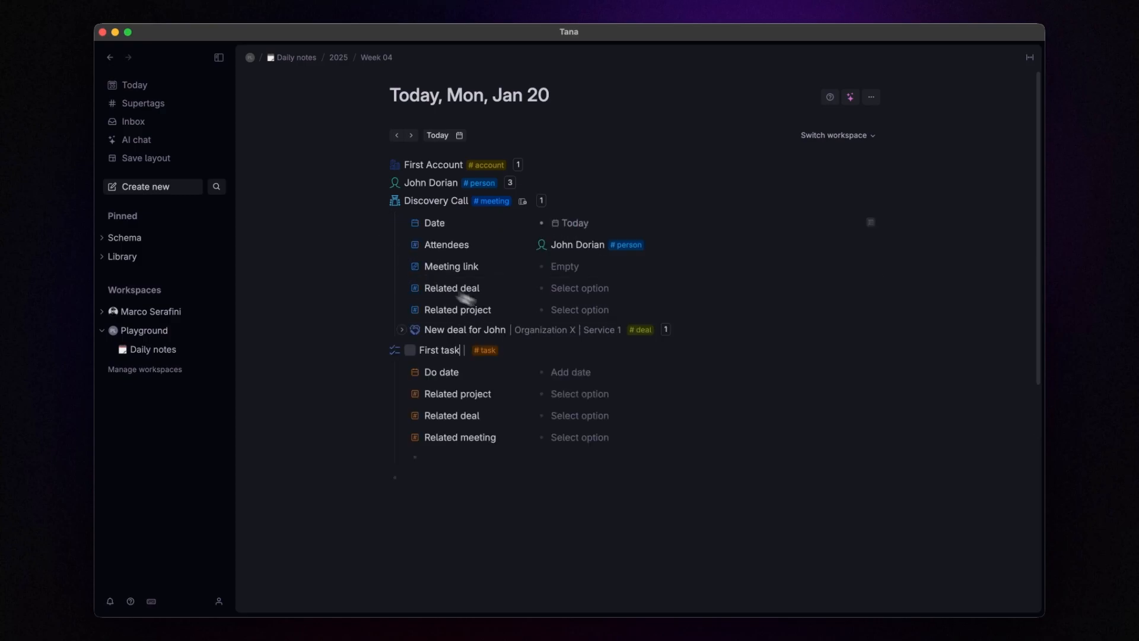
click(682, 320)
key(Return)
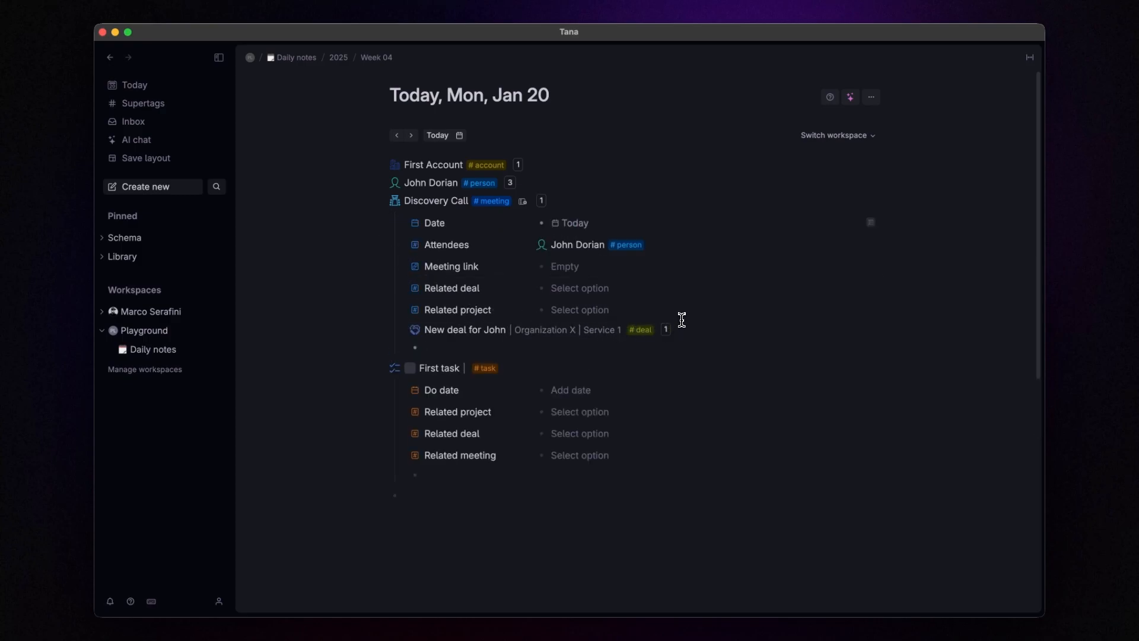
text(Meeting task #task)
key(Return)
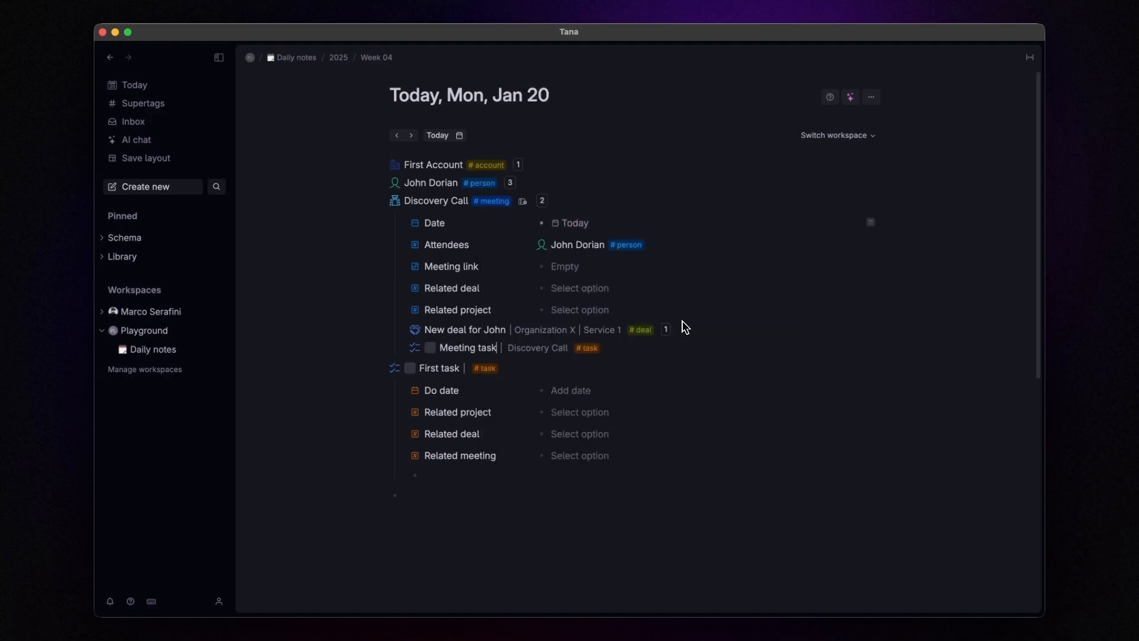
Step: Check the Meeting task's fields, including Related meeting, and collapse Discovery Call and First task in the daily note
key(super+Down)
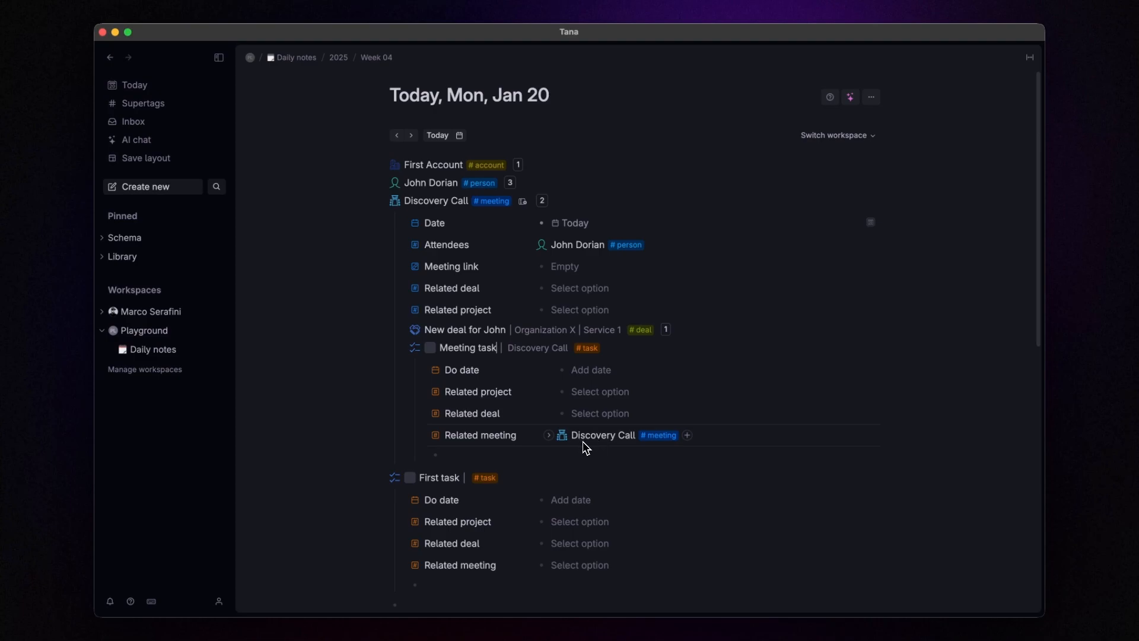
key(Up)
key(super+Up)
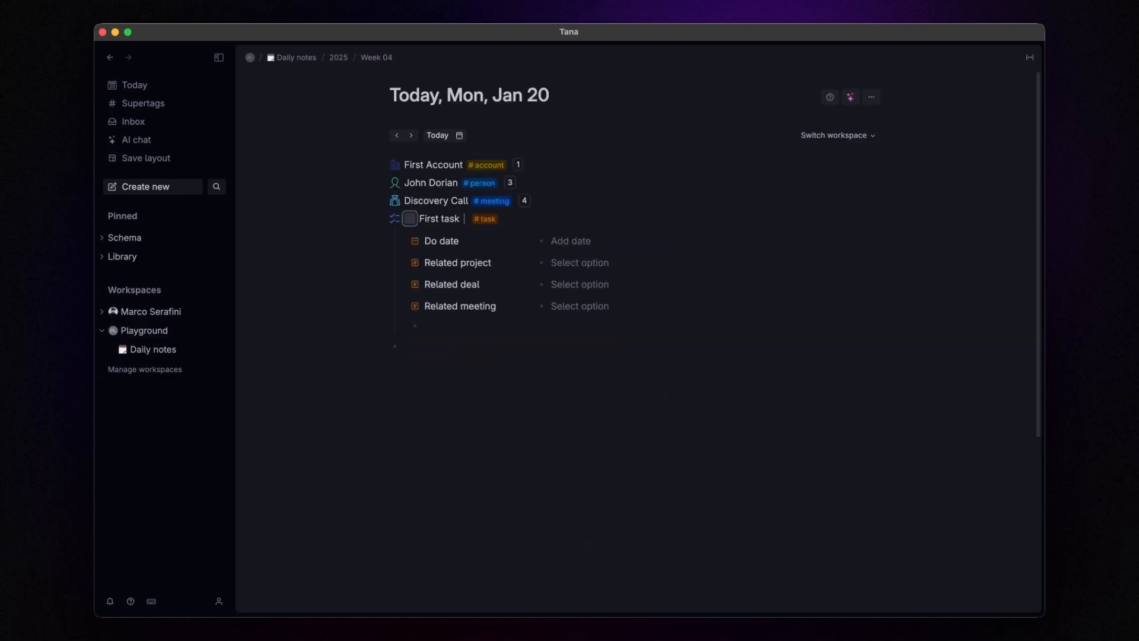
key(super+Up)
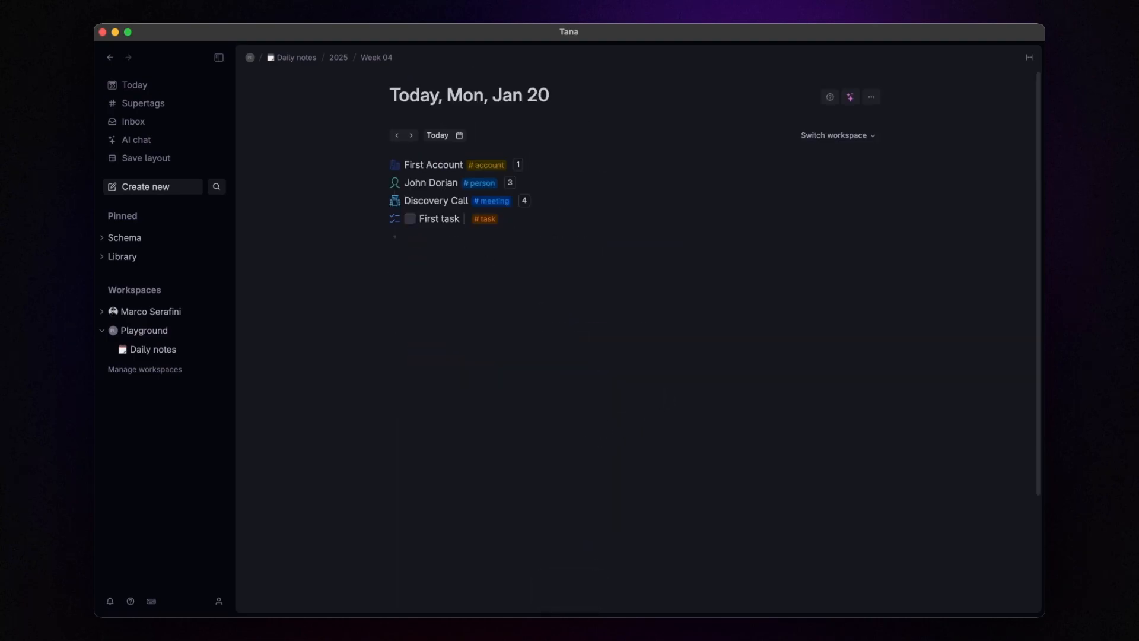
Step: Create a "CRM" node in the Playground workspace and set CRM.svg as its icon through its Debug node fields
click(144, 330)
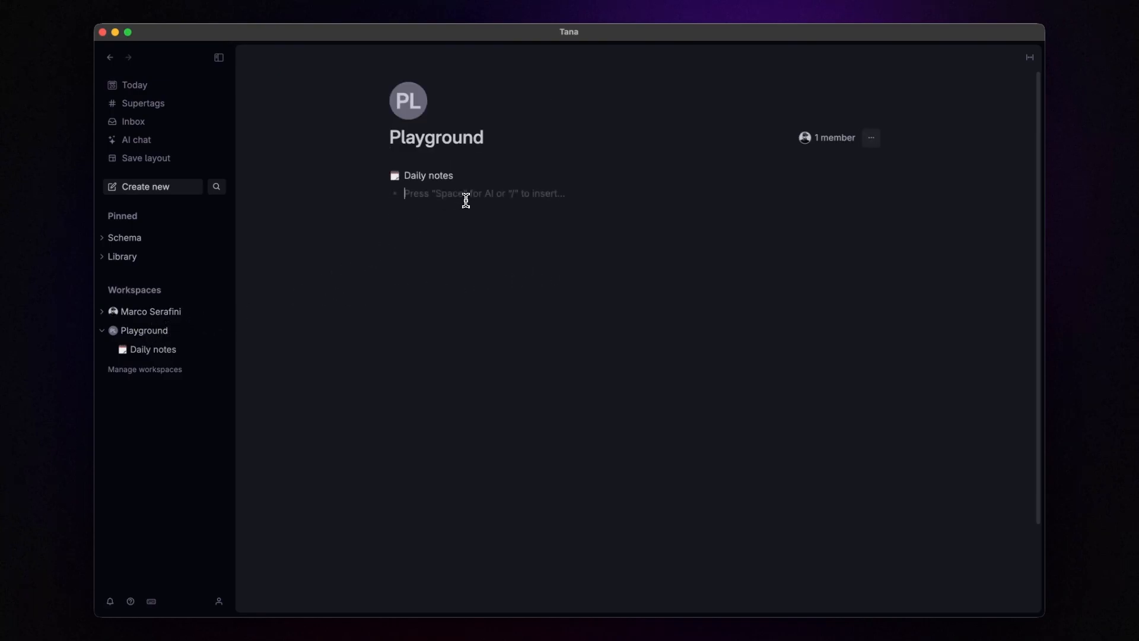
text(CRM)
key(super+k)
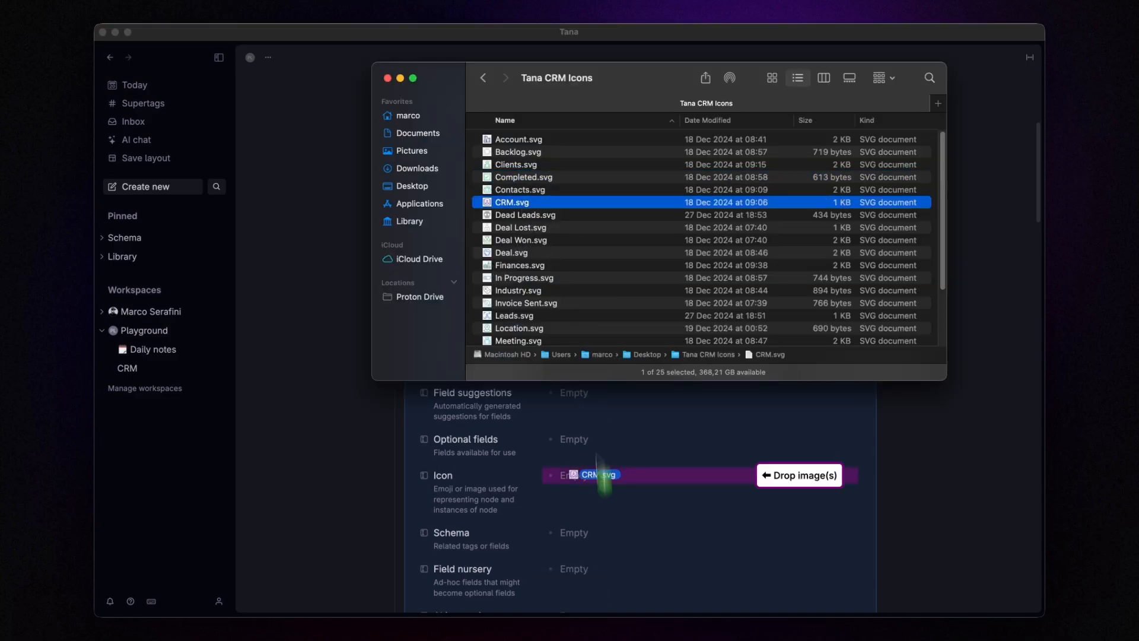
drag(605, 482, 605, 481)
scroll(454, 156, up, 5)
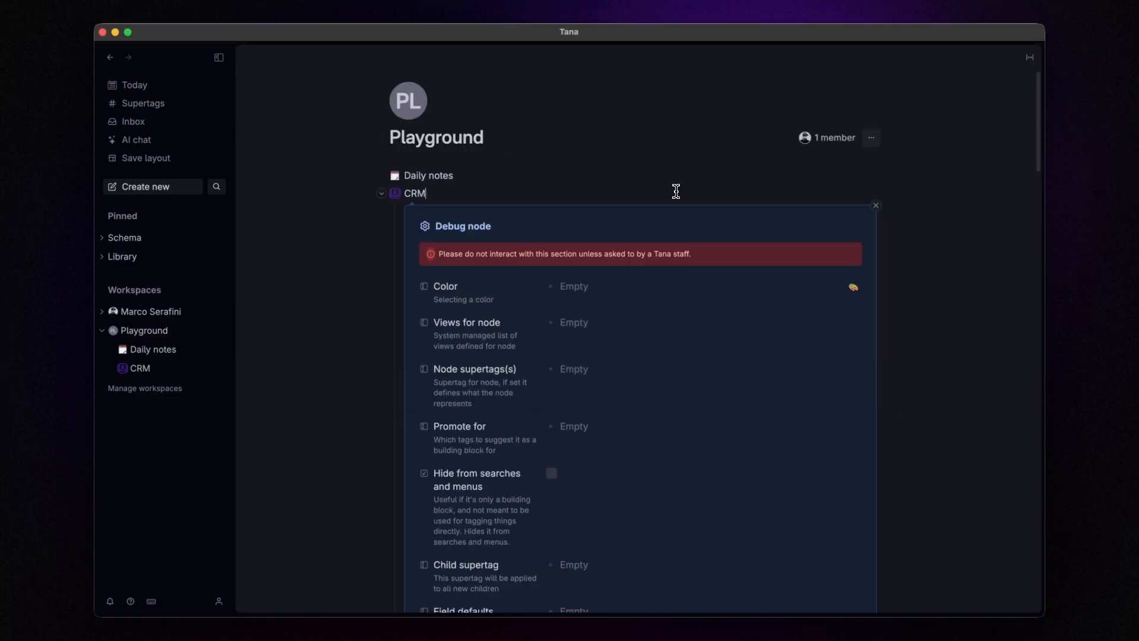
click(878, 205)
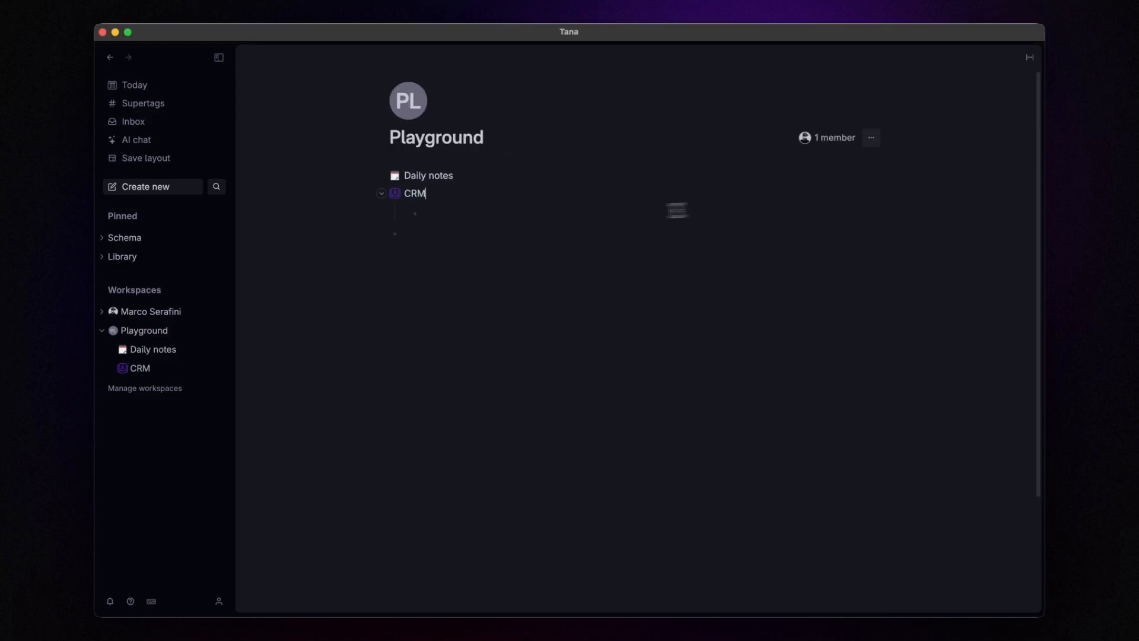
Step: Open the CRM node and add three nodes inside it: "Contacts", "Accounts" and "Deals"
click(396, 194)
click(469, 163)
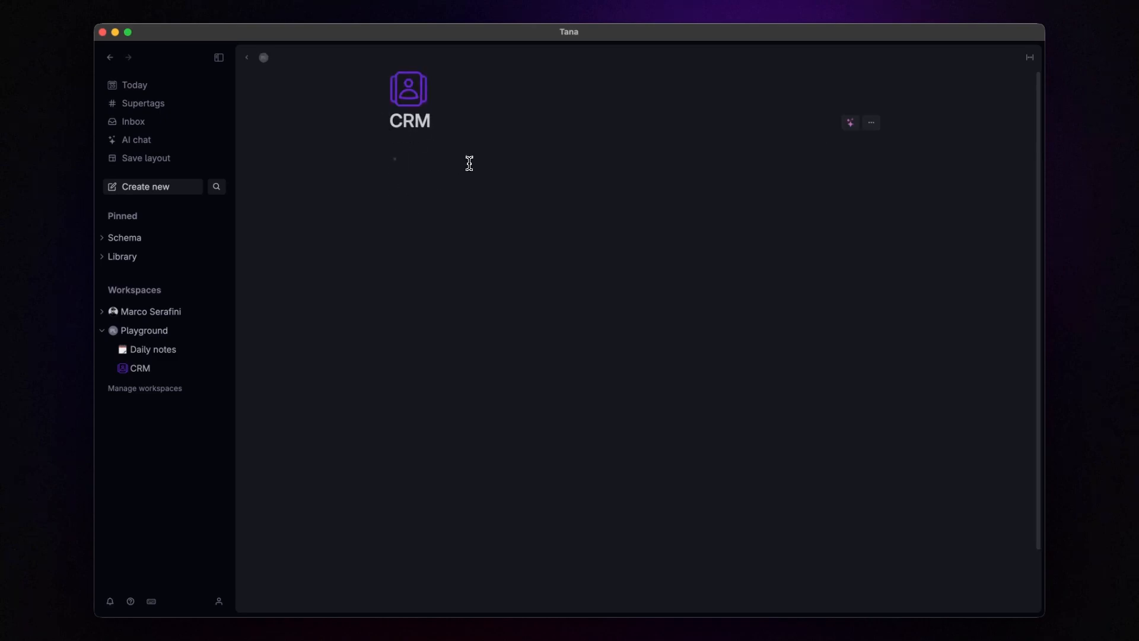
text(Contacts)
key(Return)
text(Accounts)
key(Return)
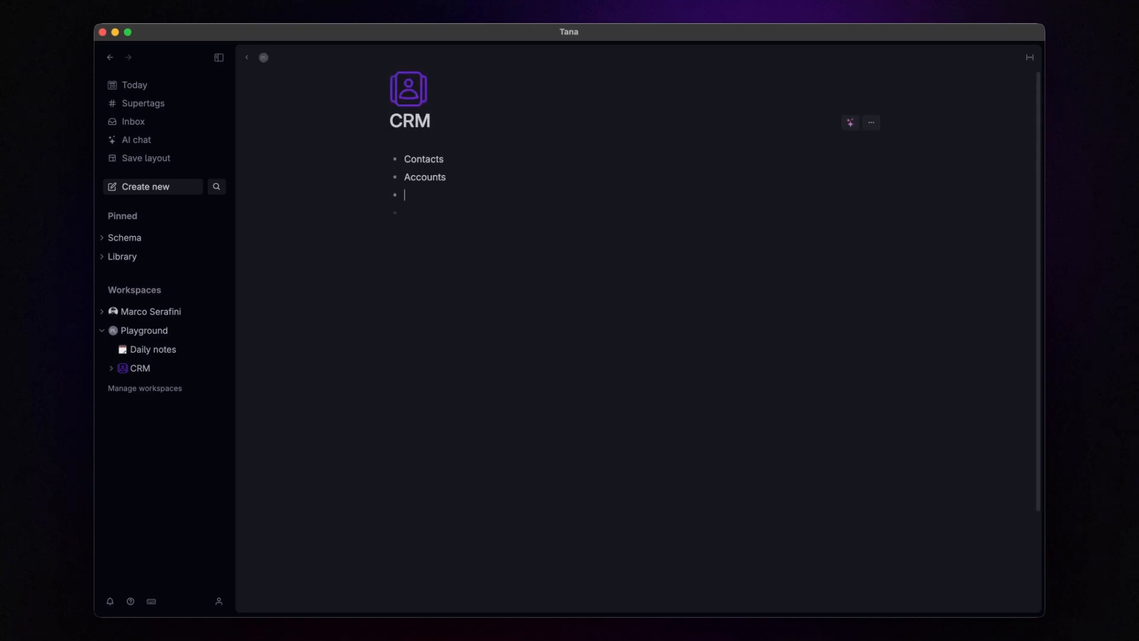
text(Deals)
Step: Set icons for Contacts, Accounts and Deals through their Debug node fields, using Account.svg for Accounts and Deal.svg for Deals
key(super+k)
key(Return)
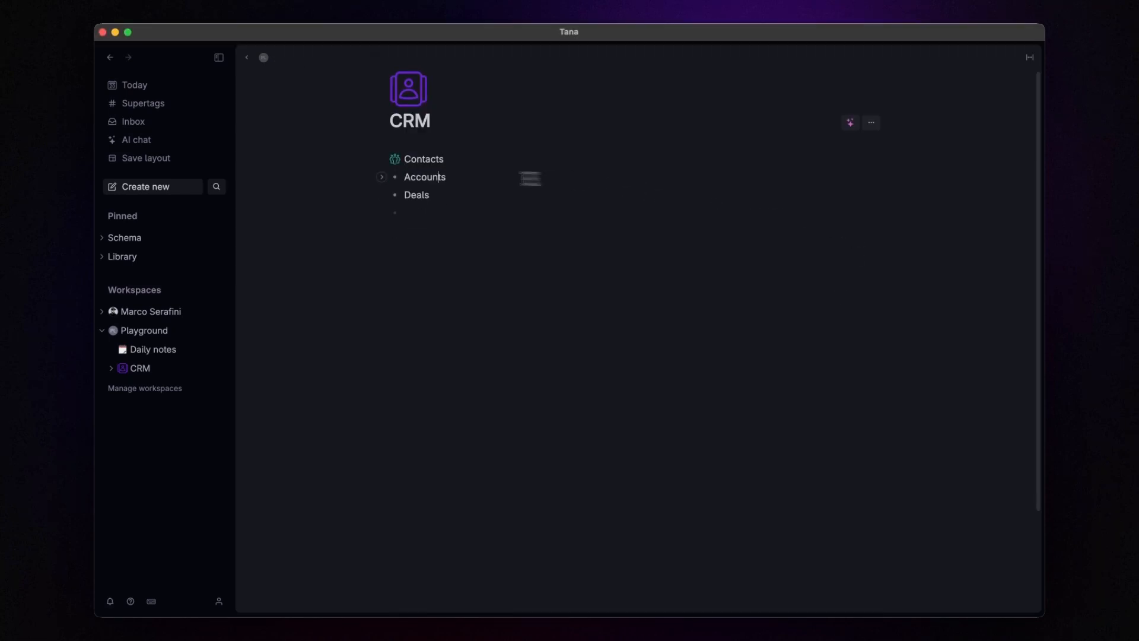
key(super+k)
text(deb)
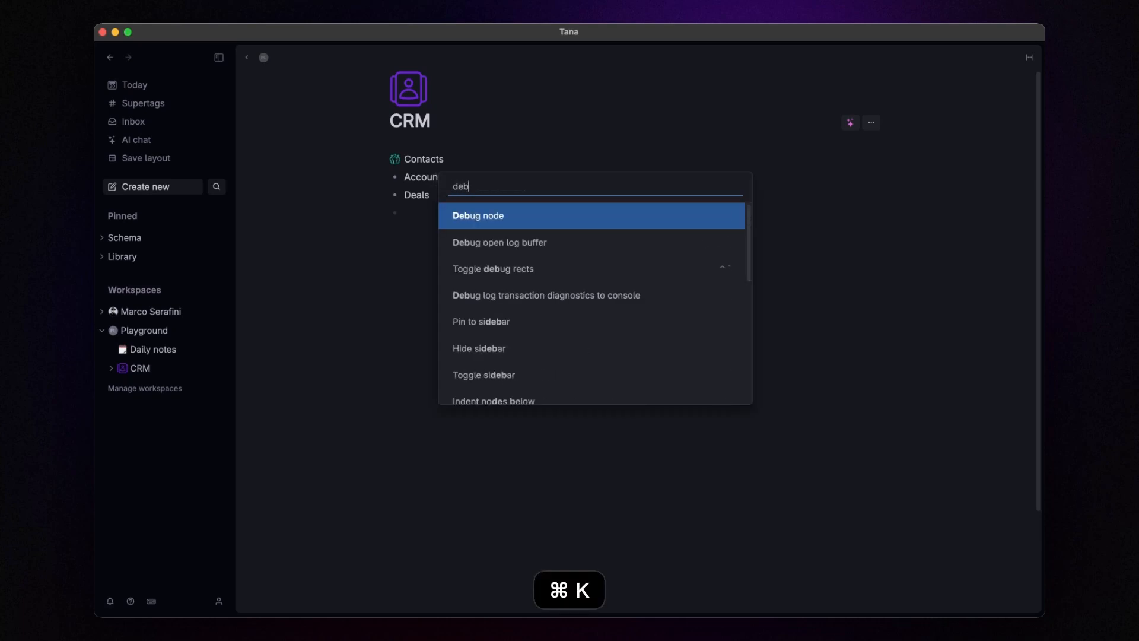
key(super+k)
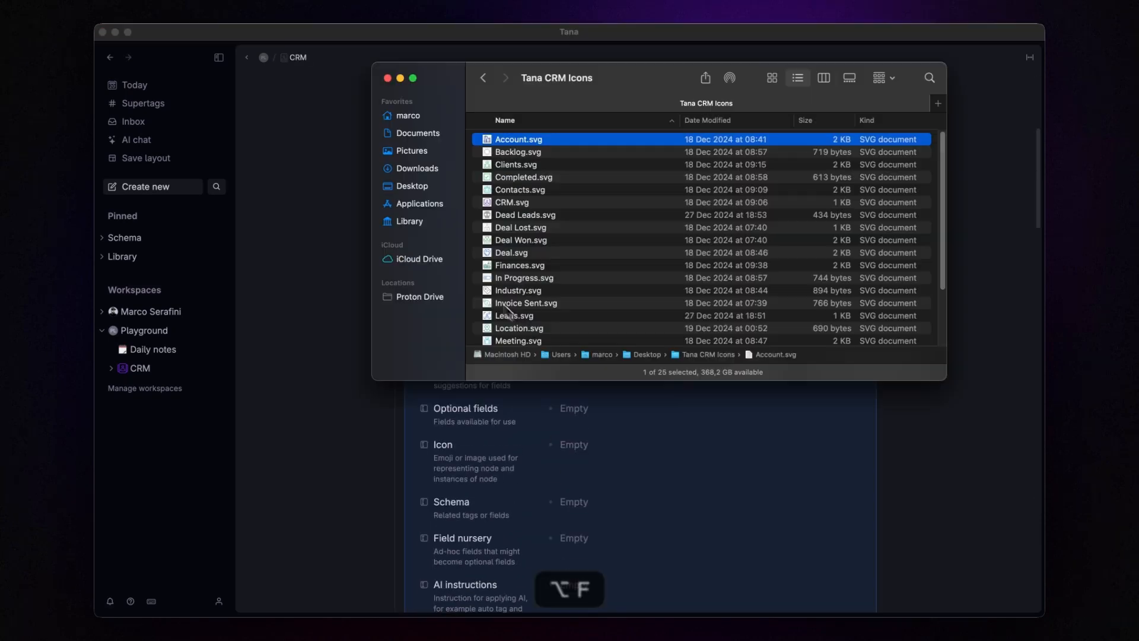
drag(508, 249, 590, 444)
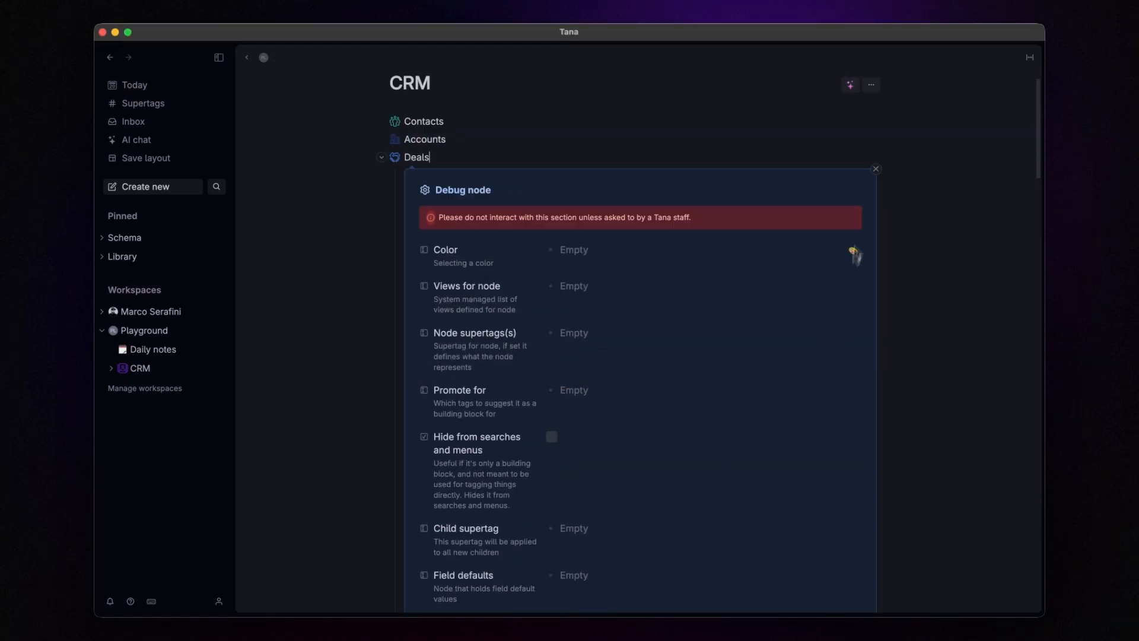
click(876, 169)
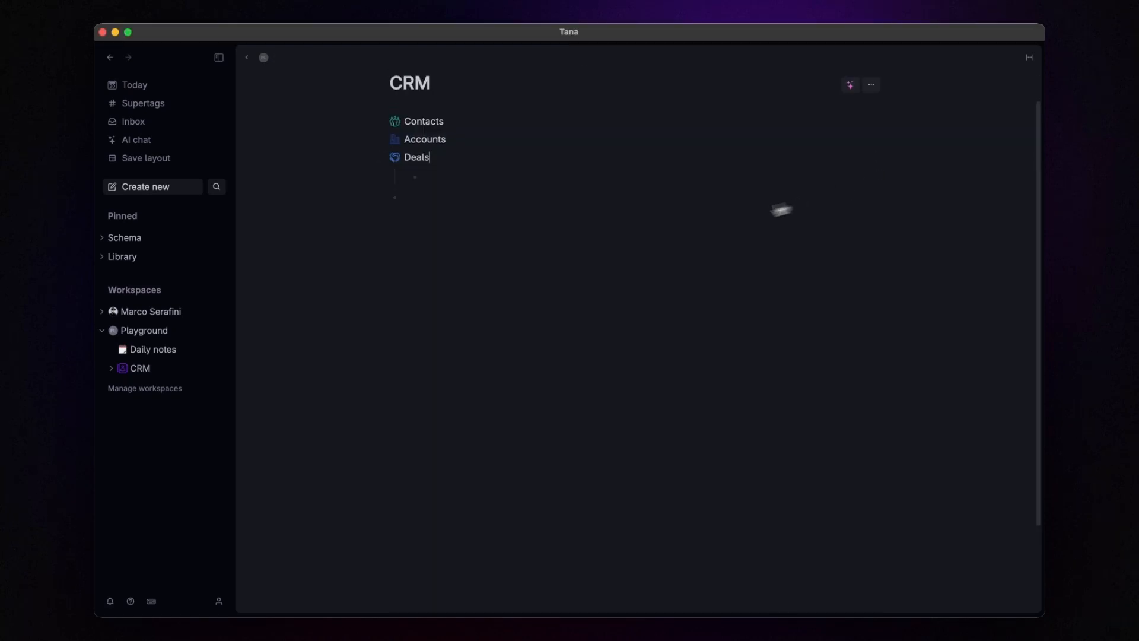
Step: Collapse the Deals node and convert the Contacts node to a search node
key(Return)
key(super+k)
text(sear)
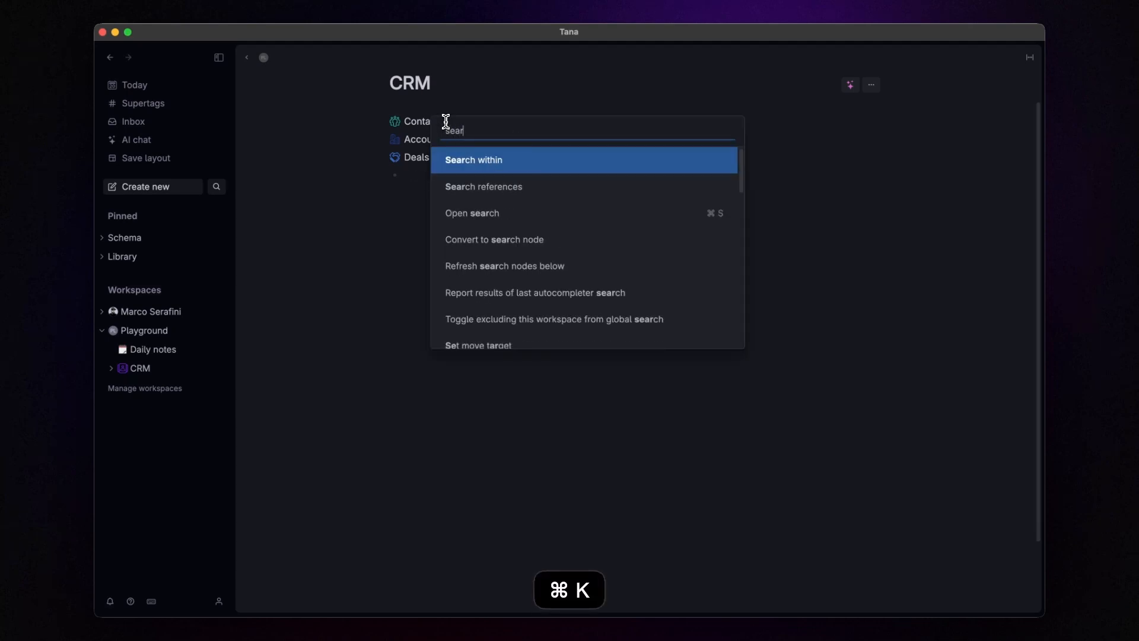
key(Down)
key(Down)
key(Down)
key(Return)
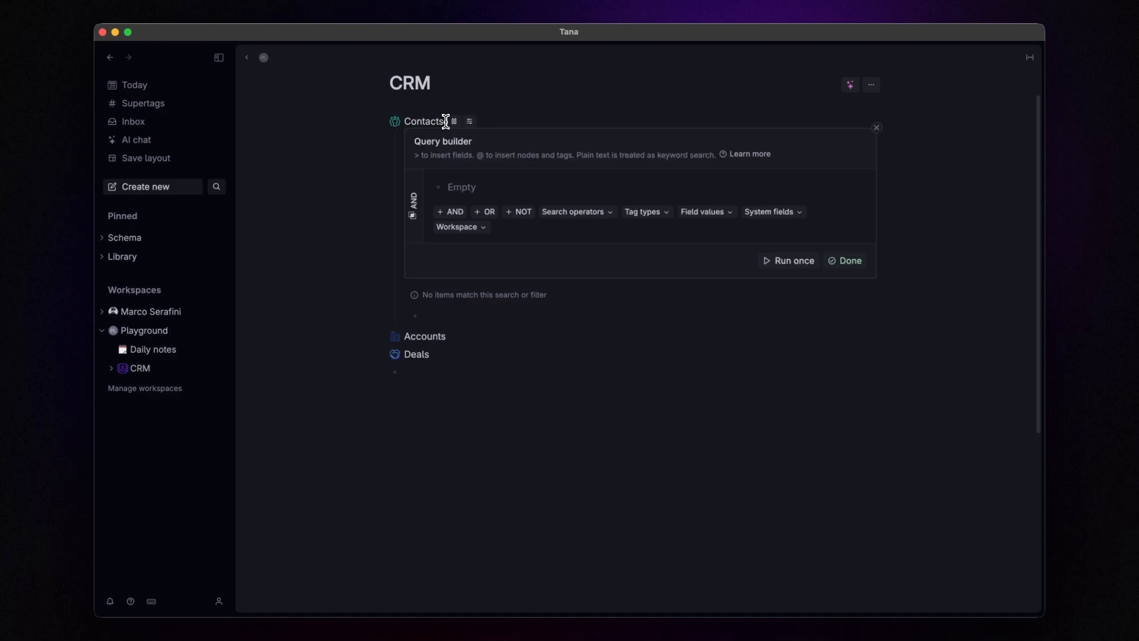
Step: Set the Contacts query to the #person supertag, run it once and close the query builder
text(#pers)
key(Return)
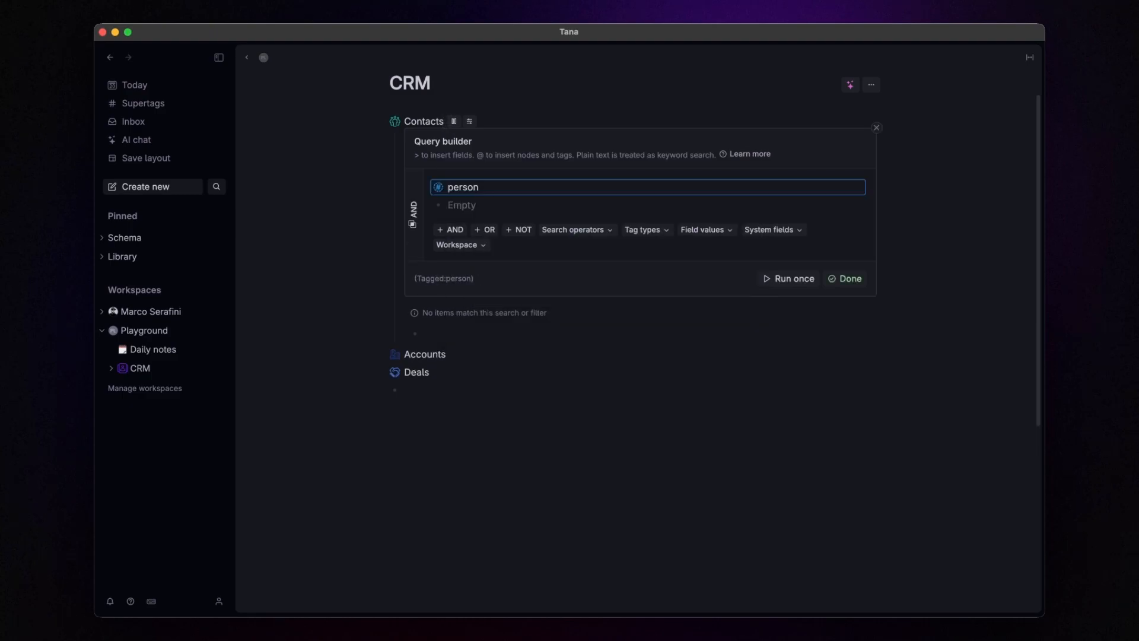
click(779, 283)
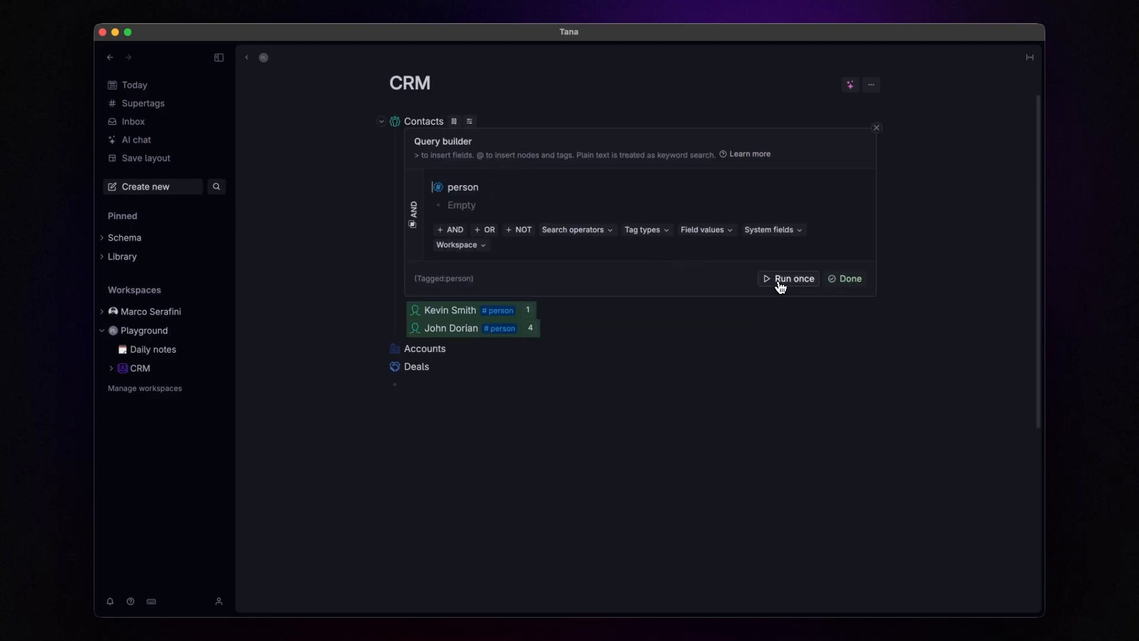
click(876, 128)
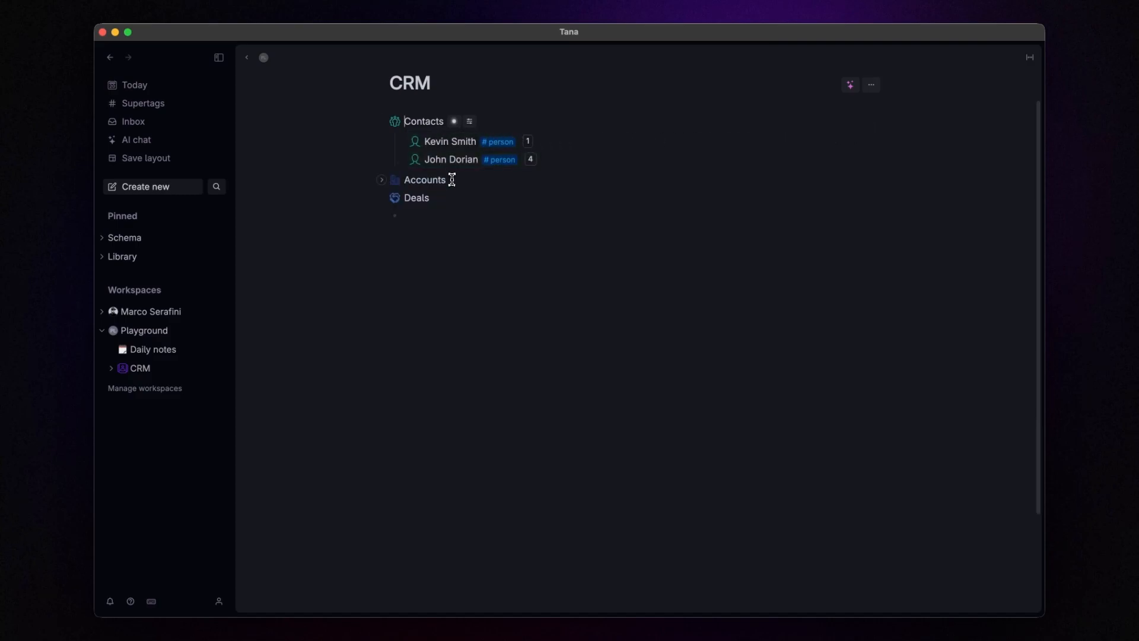
Step: Add an "All Accounts" node under Accounts and convert it to a search node
key(Return)
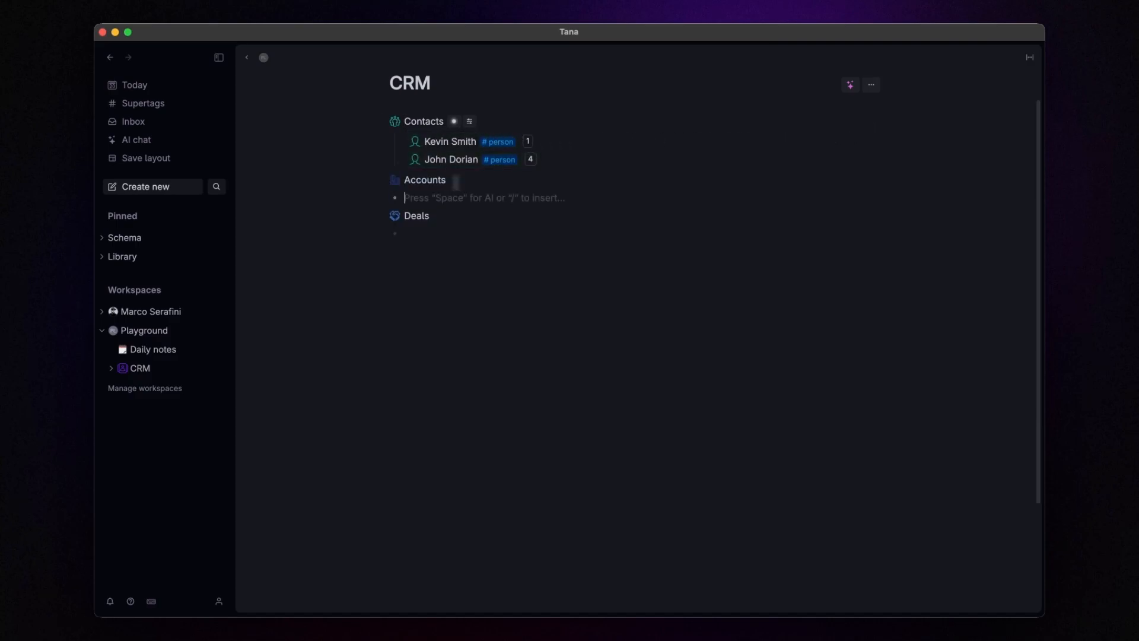
key(Tab)
text(All Account)
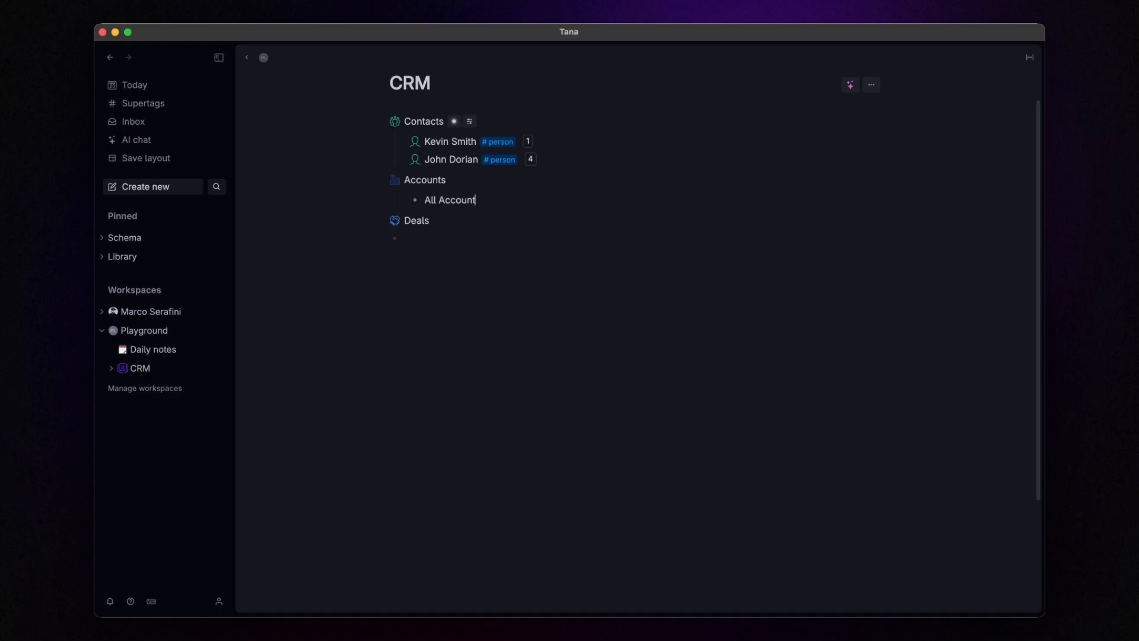
key(super+k)
text(search)
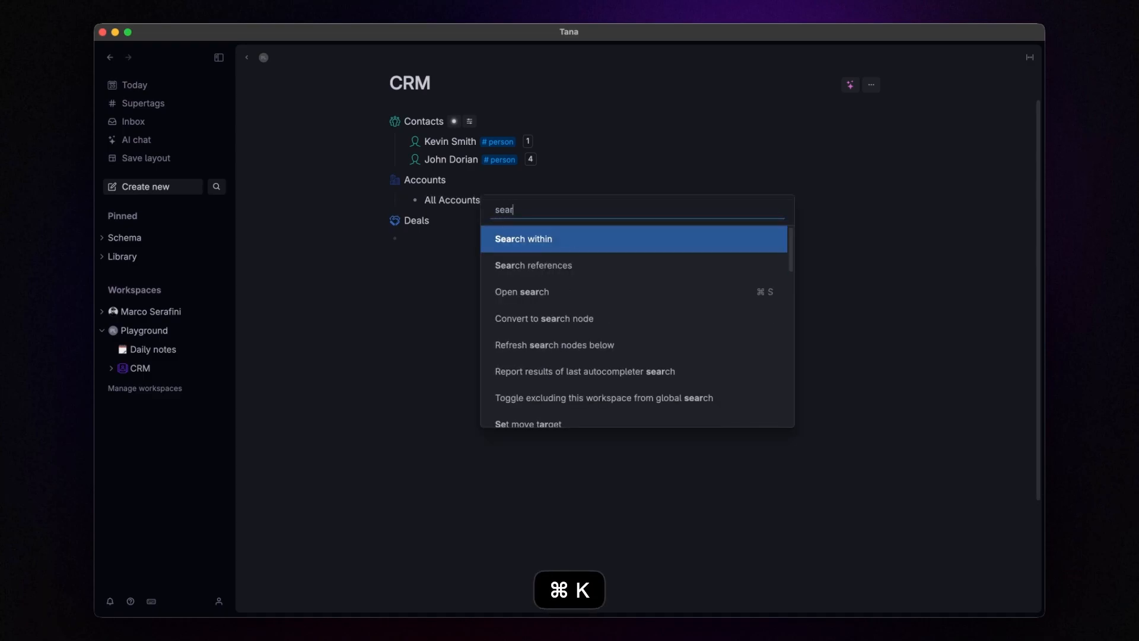
key(Down)
key(Down)
key(Down)
key(Return)
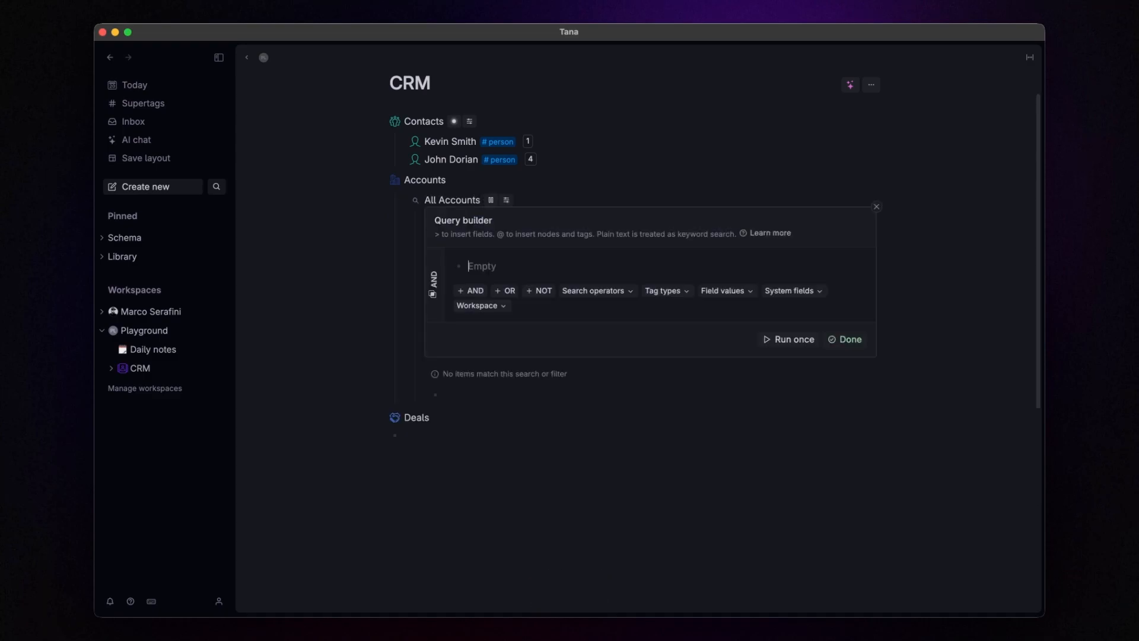
Step: Set the All Accounts query to the #account supertag, run it, and collapse the finished search node
text(#)
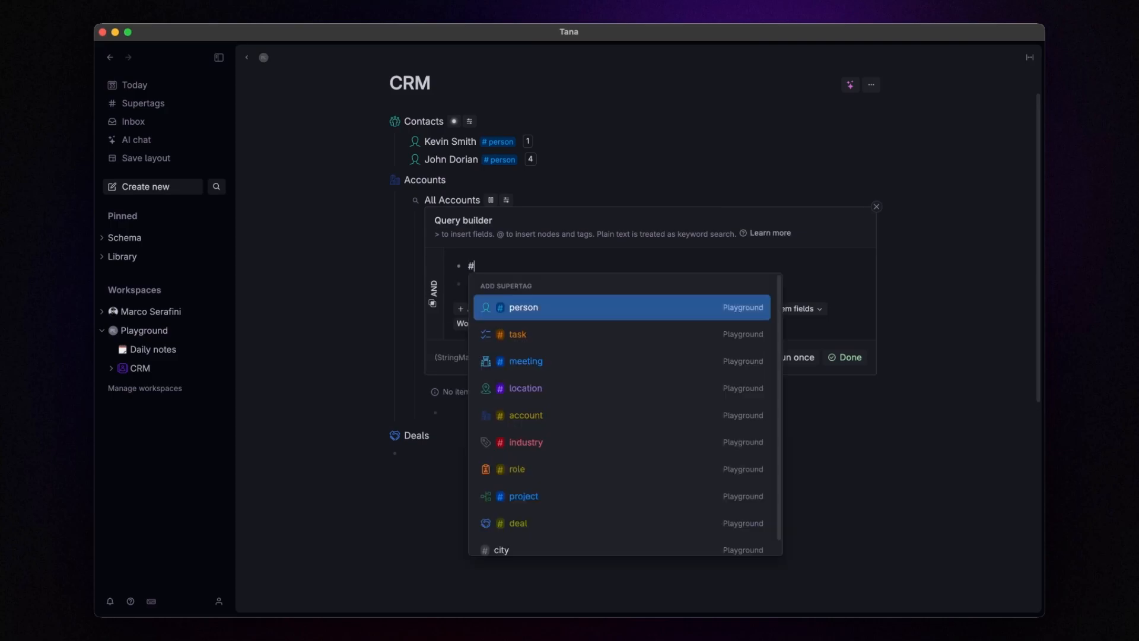
text(acco)
key(Return)
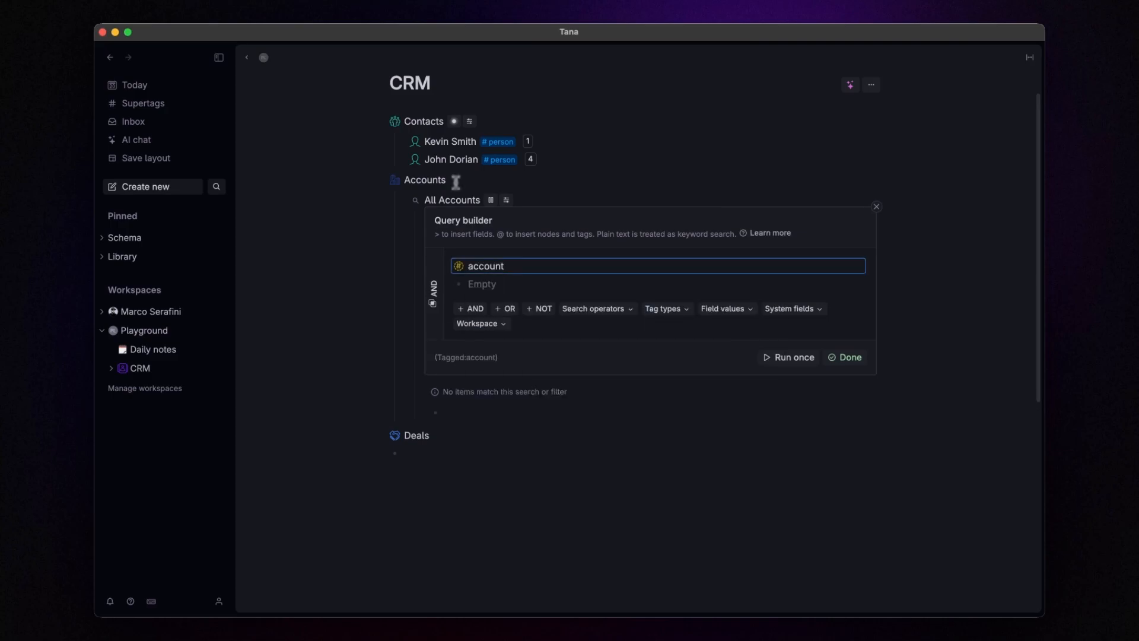
click(779, 357)
click(832, 359)
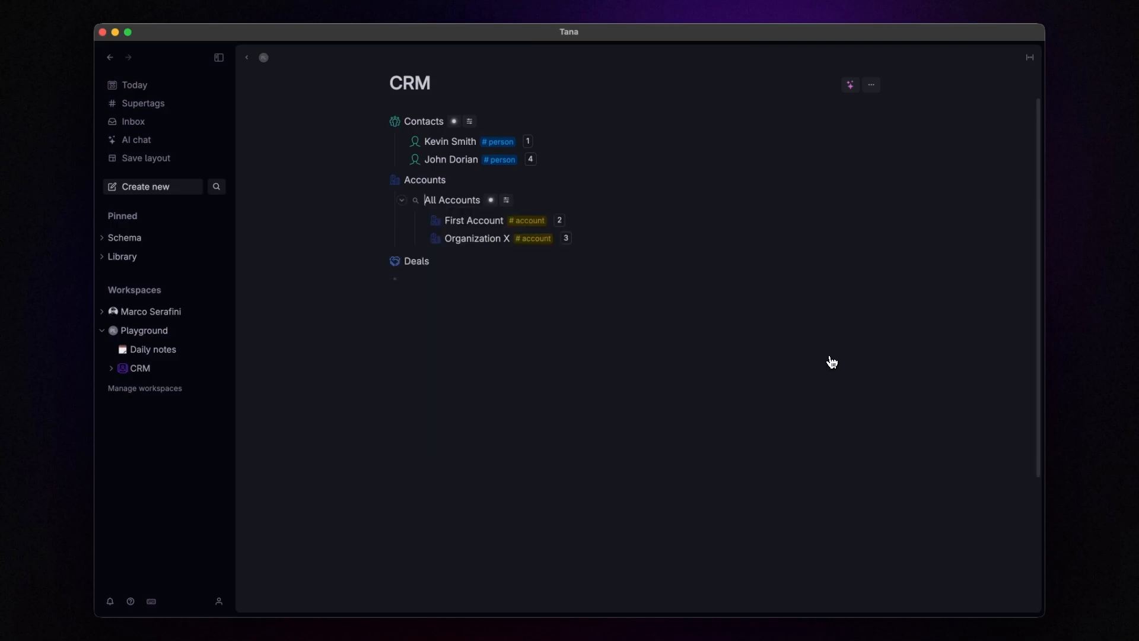
click(404, 202)
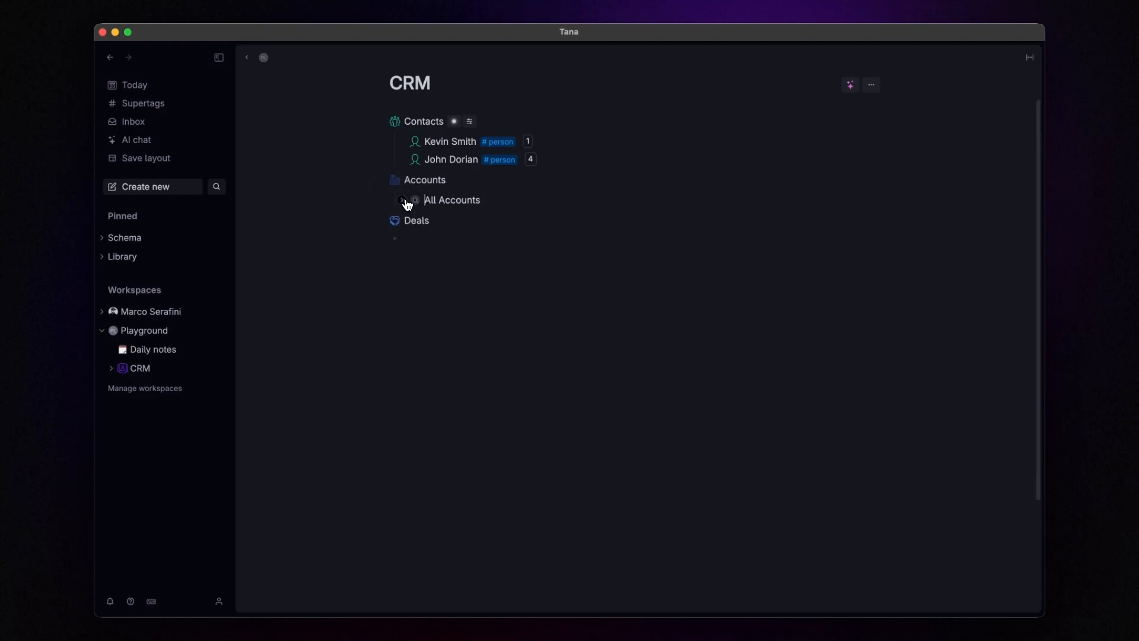
Step: Add a "Leads" node below All Accounts and convert it to a search node
key(Return)
key(super+k)
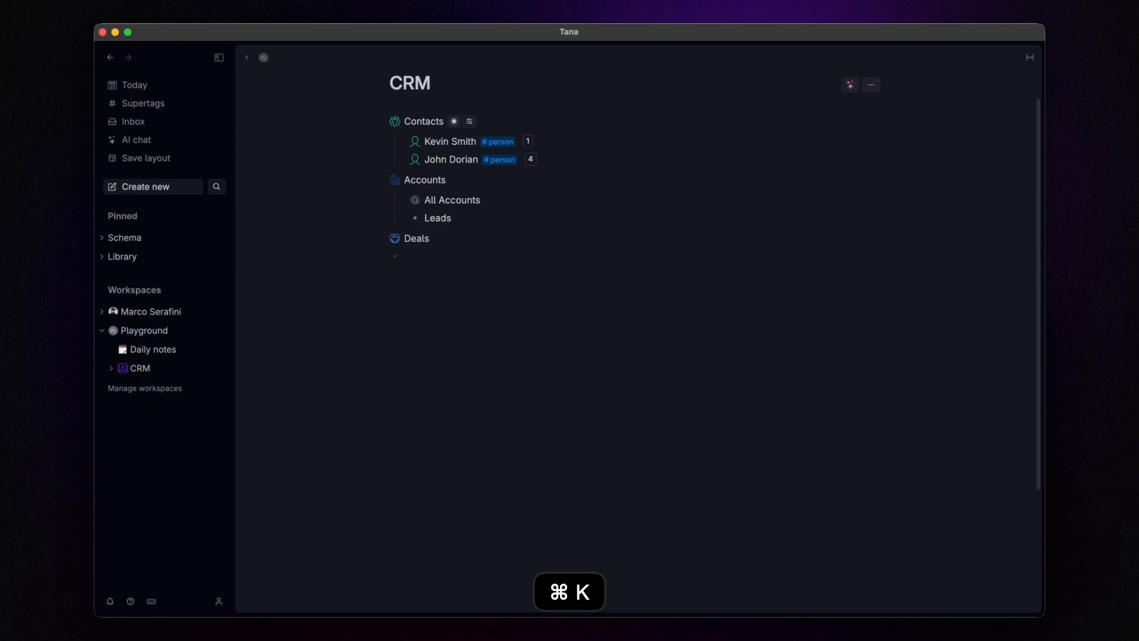
text(search)
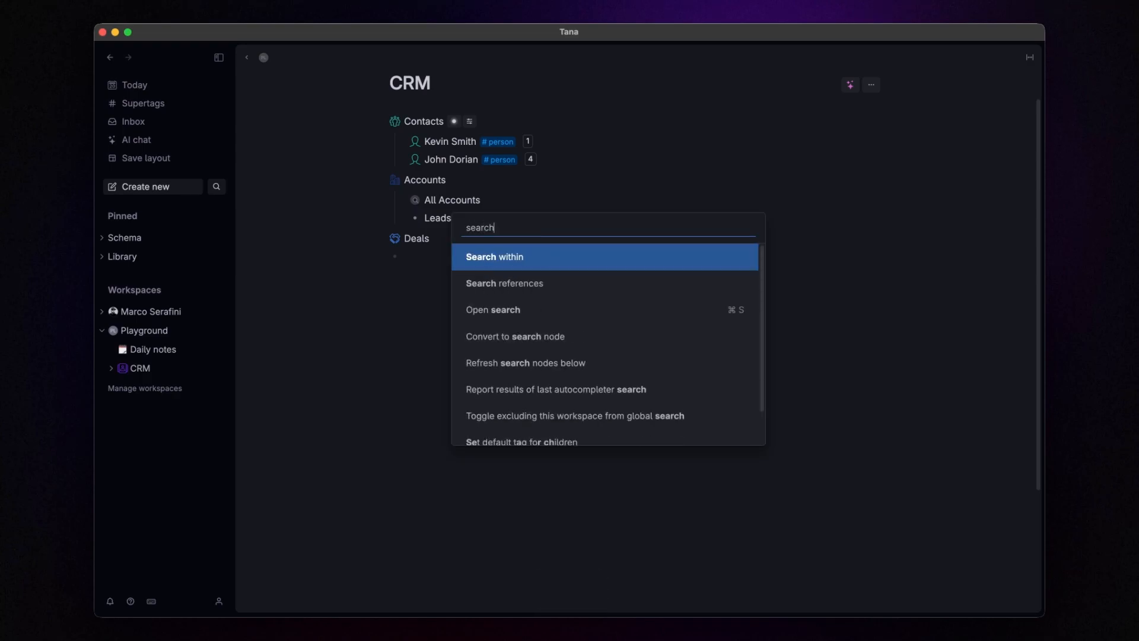
key(Down)
key(Down)
key(Down)
key(Return)
Step: Set the Leads query to the #account supertag with Stage set to Lead, run it, and collapse the finished search node
text(#acc)
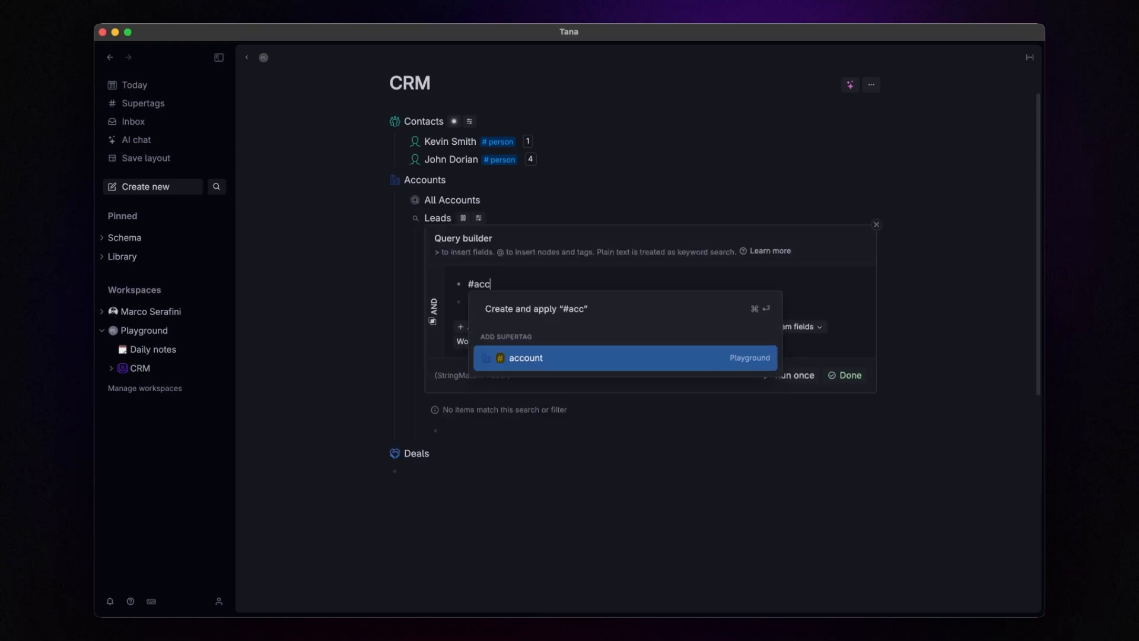
key(Return)
text(>)
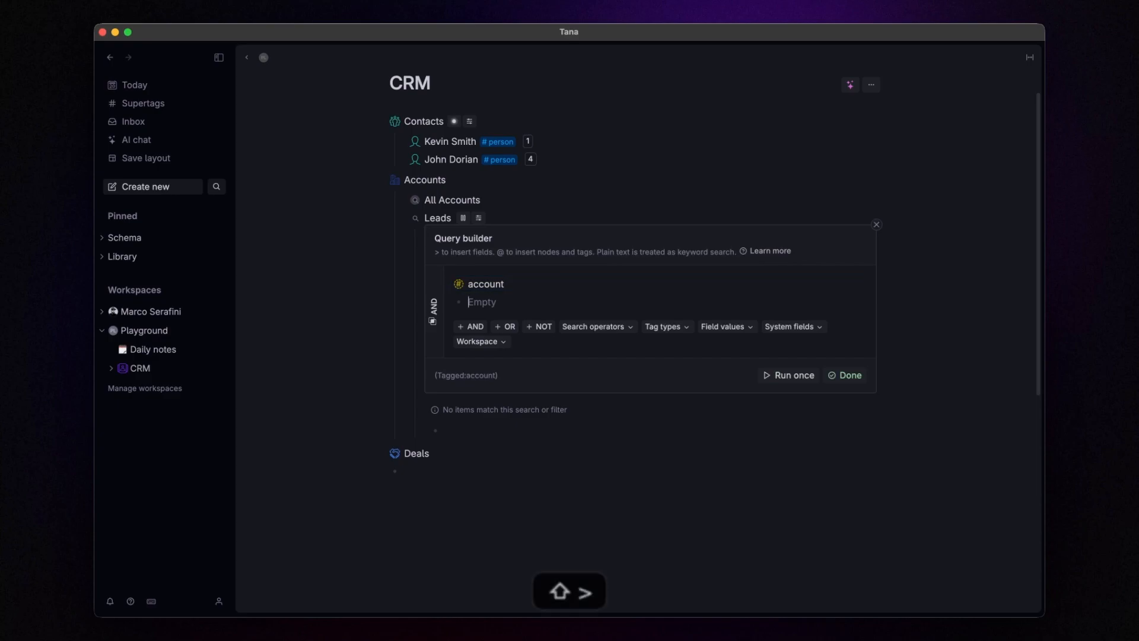
text(Sta)
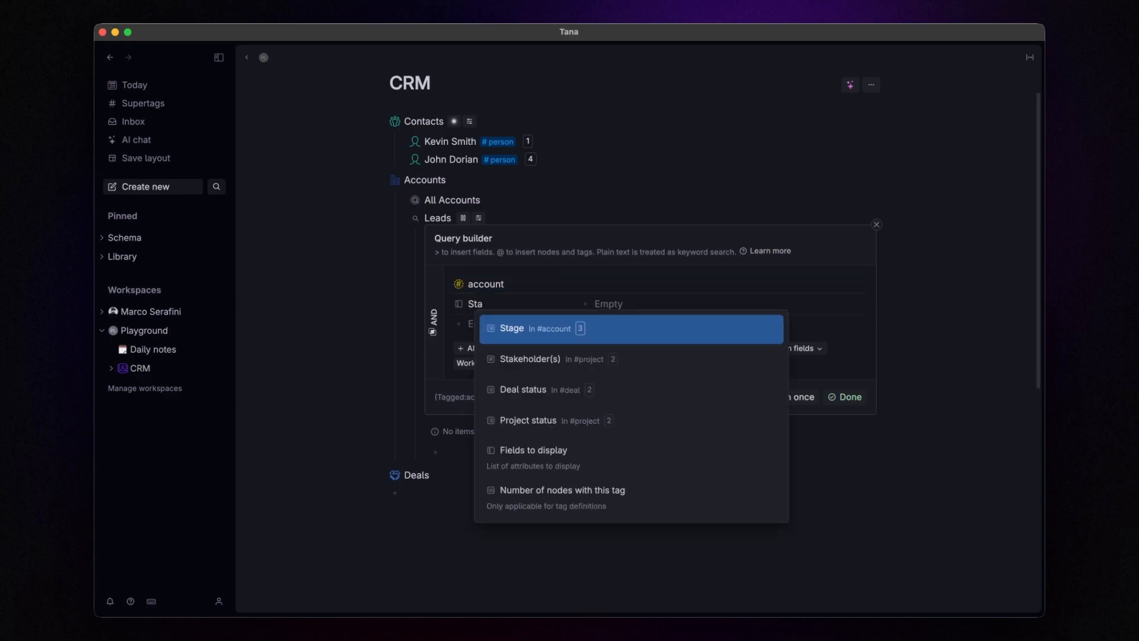
key(Return)
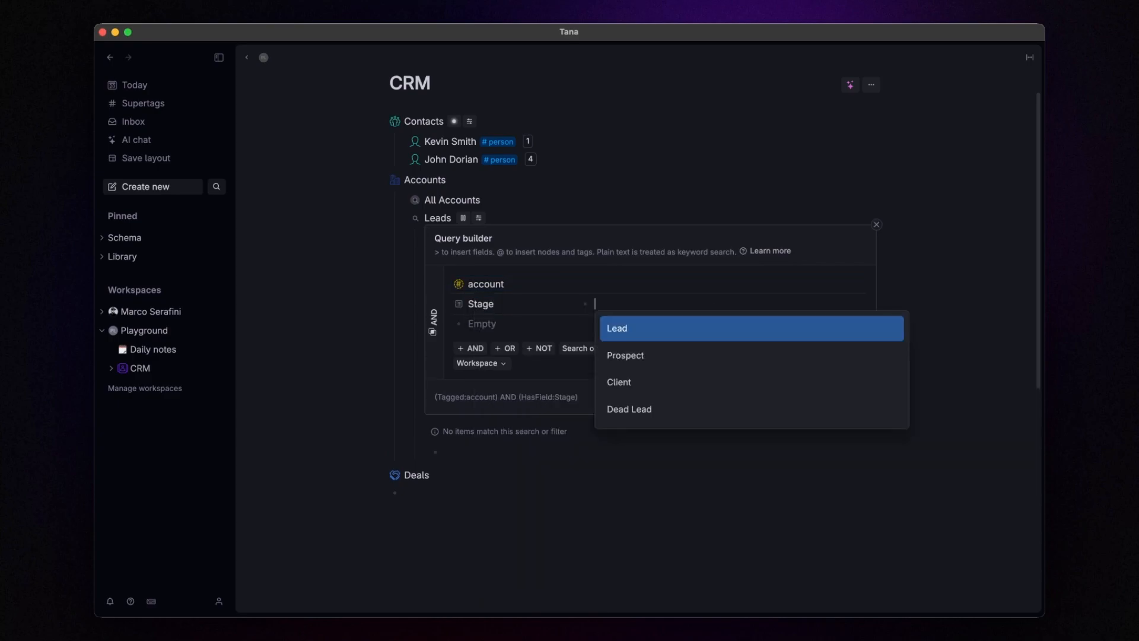
key(Return)
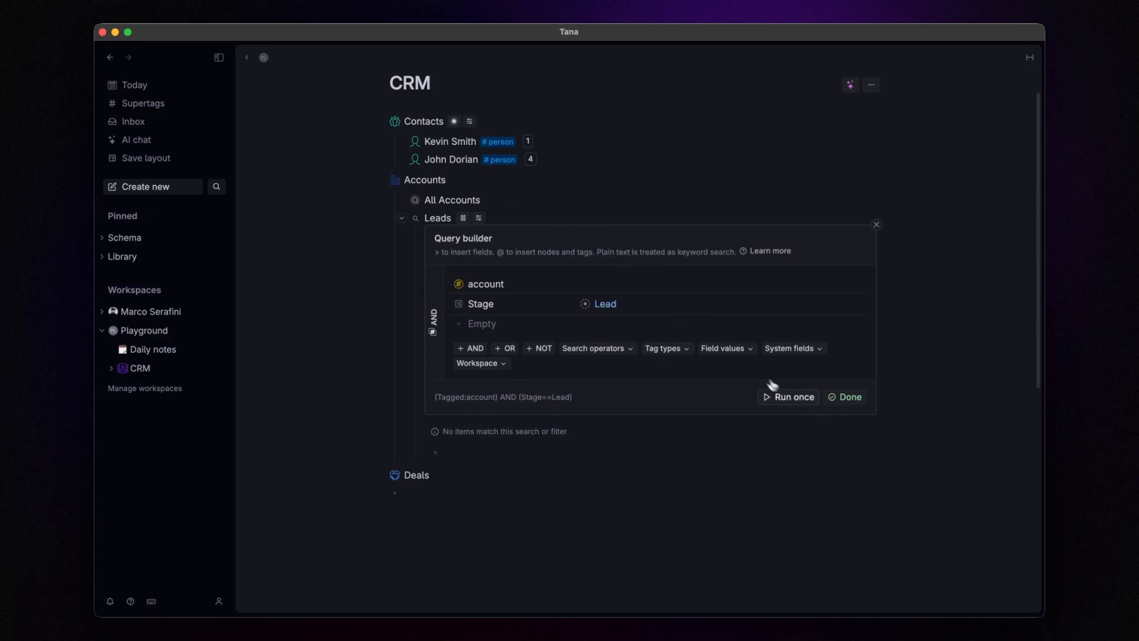
click(782, 396)
click(846, 397)
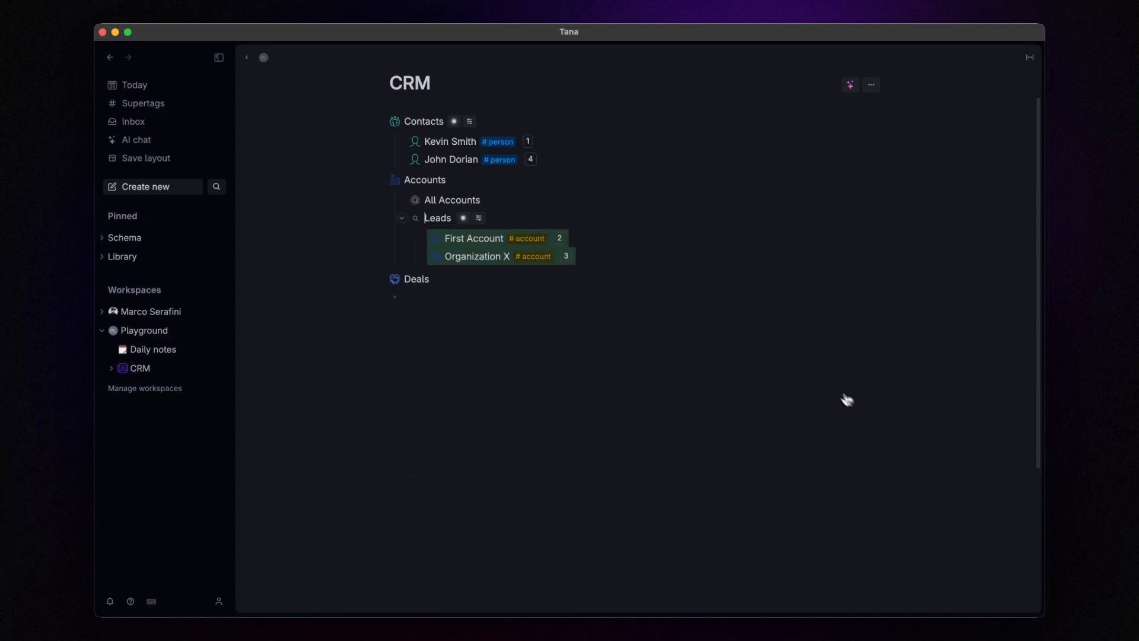
click(401, 218)
Step: Add a "Prospects" node below Leads and convert it to a search node
click(479, 216)
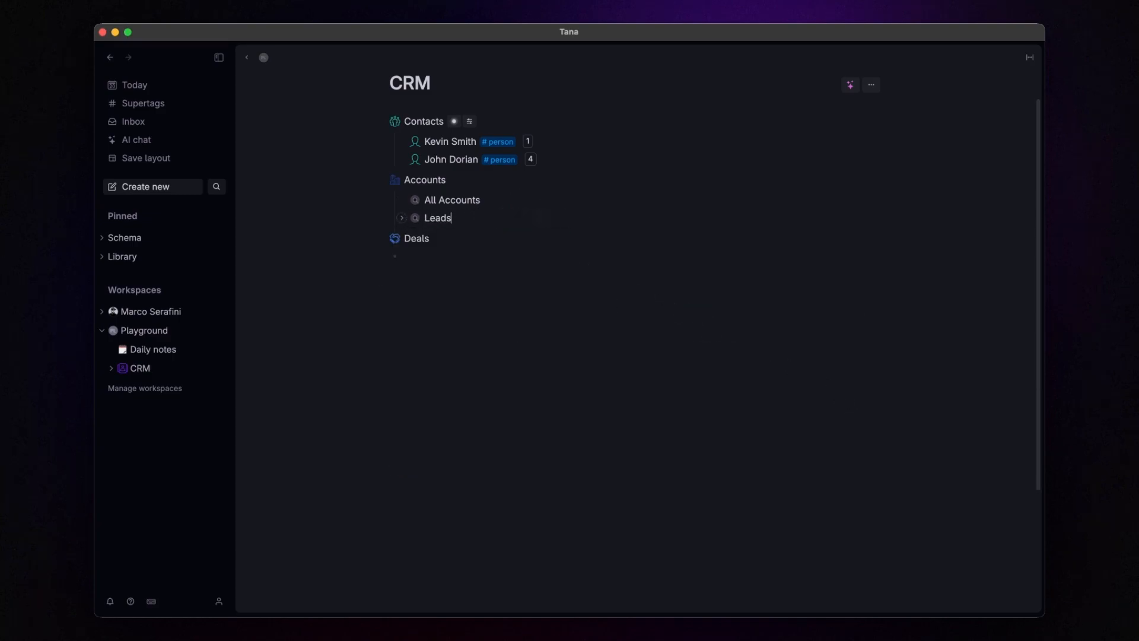
key(Return)
text(Prospects)
key(super+k)
text(sea)
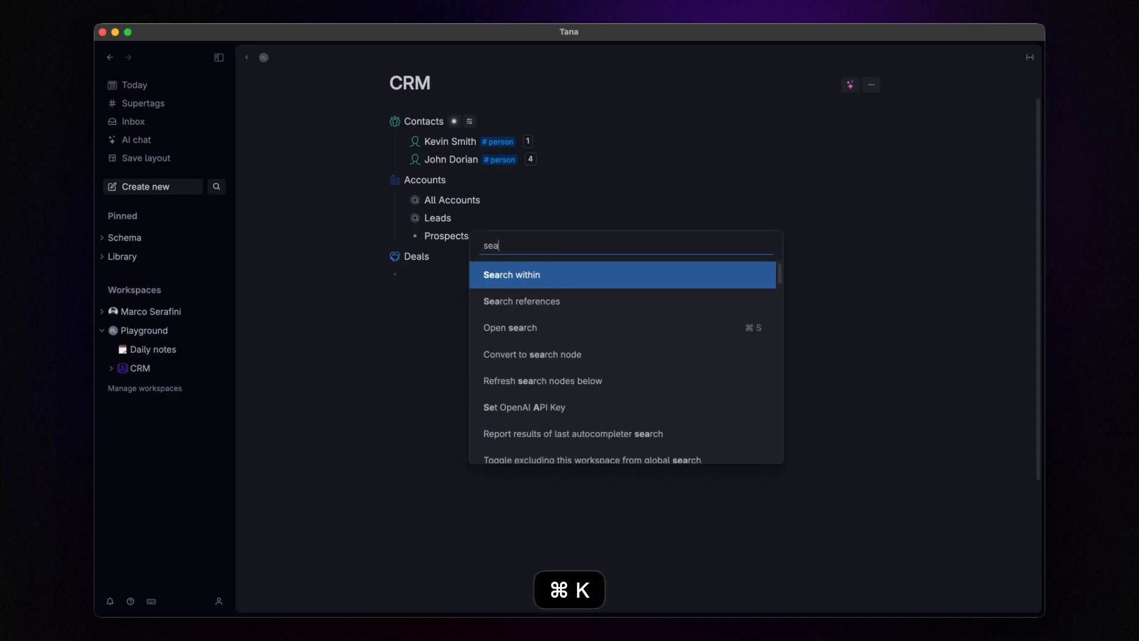
key(Down)
key(Down)
key(Down)
key(Return)
Step: Set the Prospects query to #account with Stage set to Prospect, and collapse the finished search node
text(#acc)
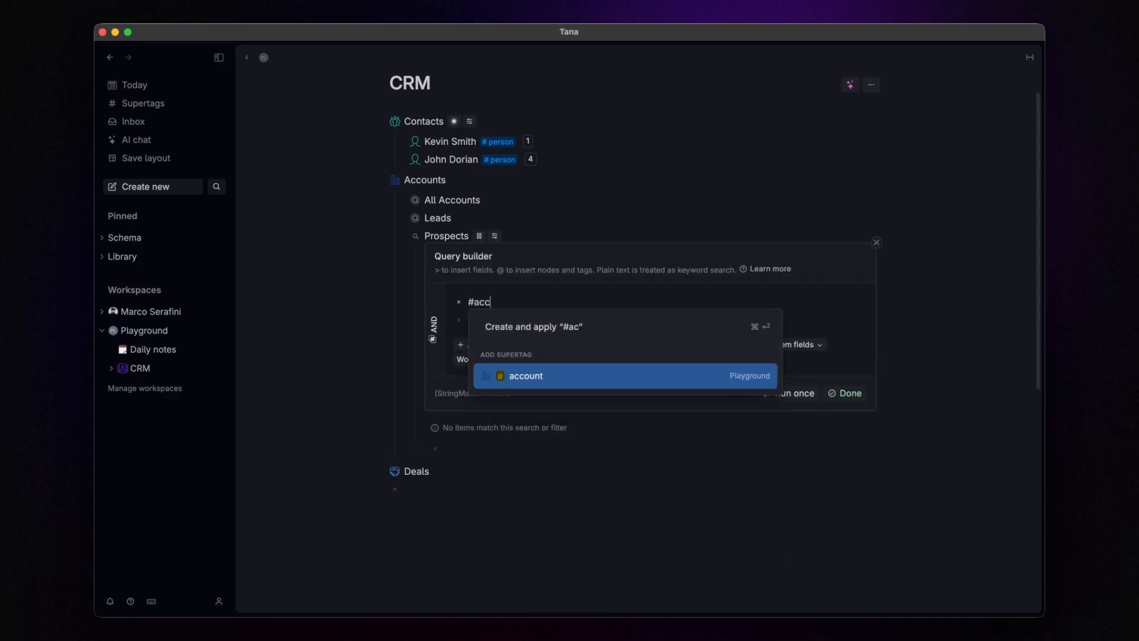
key(Return)
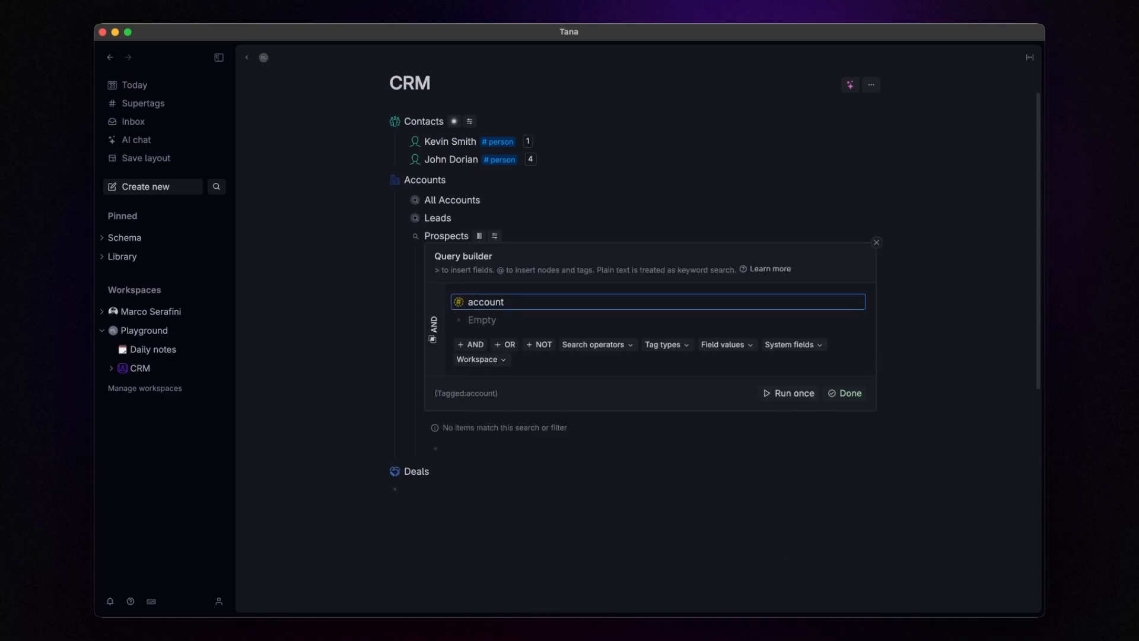
key(Down)
text(>Stag)
key(Return)
key(Down)
key(Return)
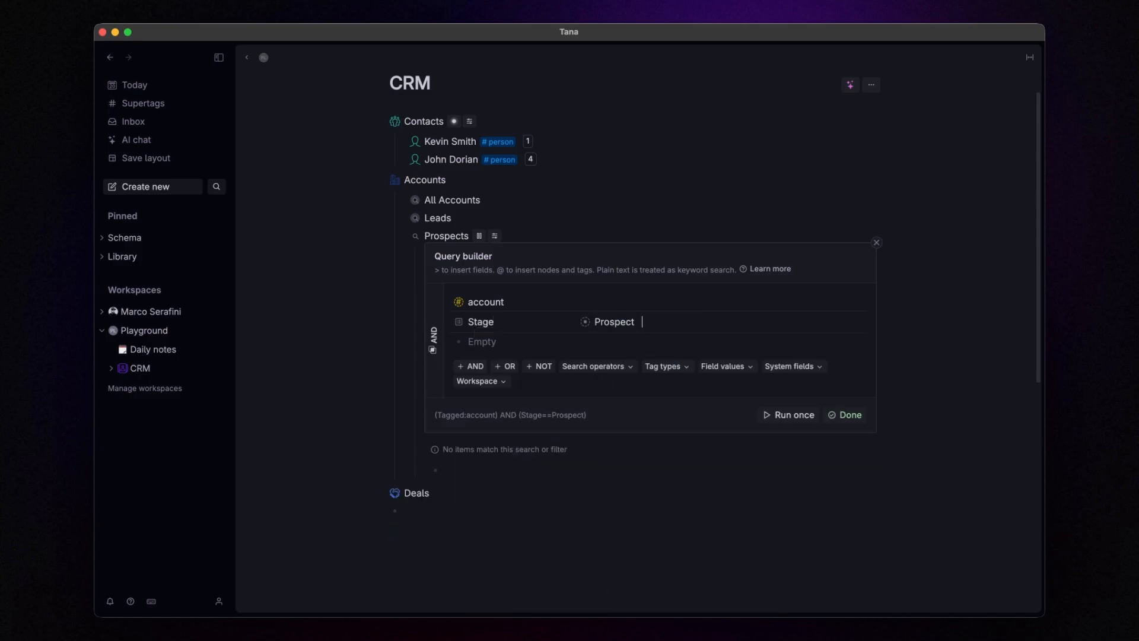
click(842, 415)
click(402, 235)
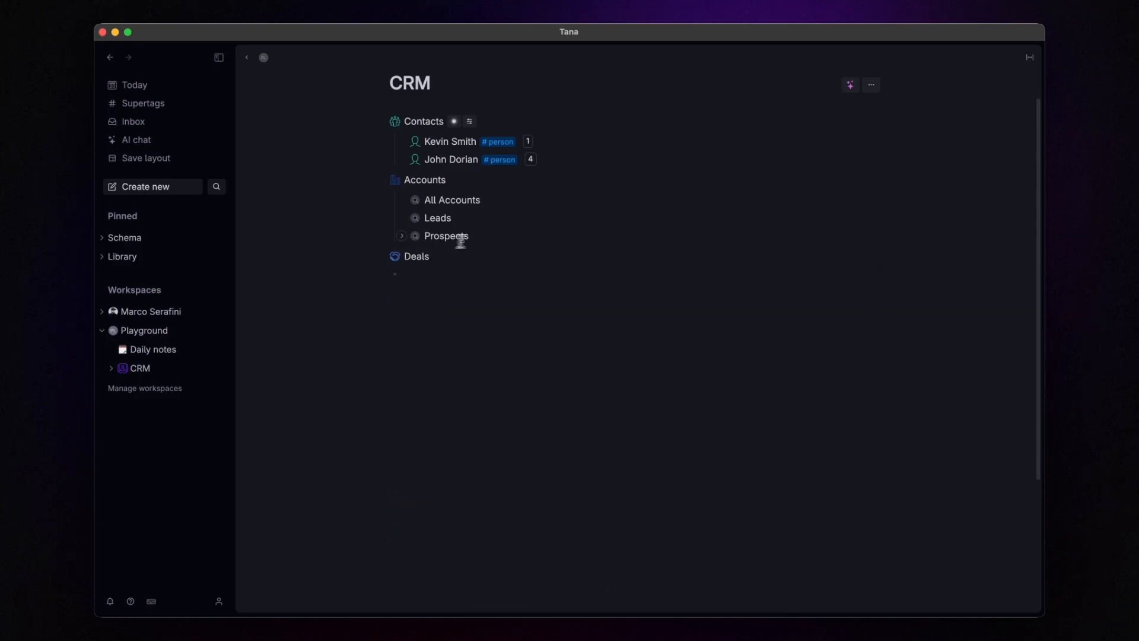
Step: Add a "Clients" node below Prospects and convert it to a search node
key(Return)
text(Clients)
key(super+k)
key(Return)
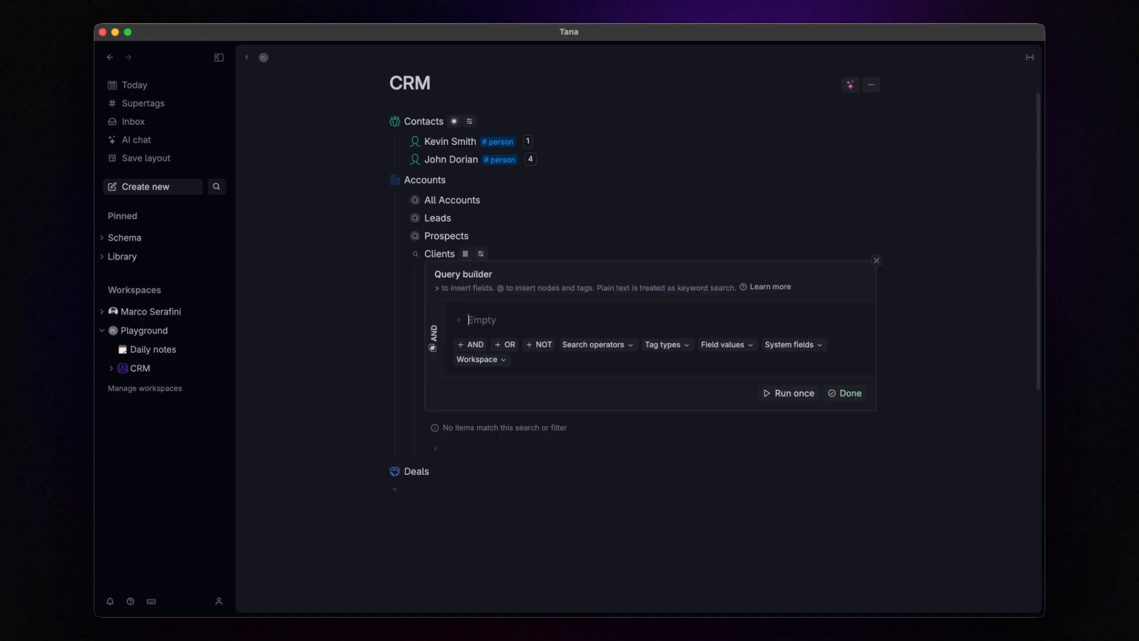
Step: Set the Clients query to #account with Stage set to Client, and collapse the finished search node
text(#acc)
key(Return)
key(Down)
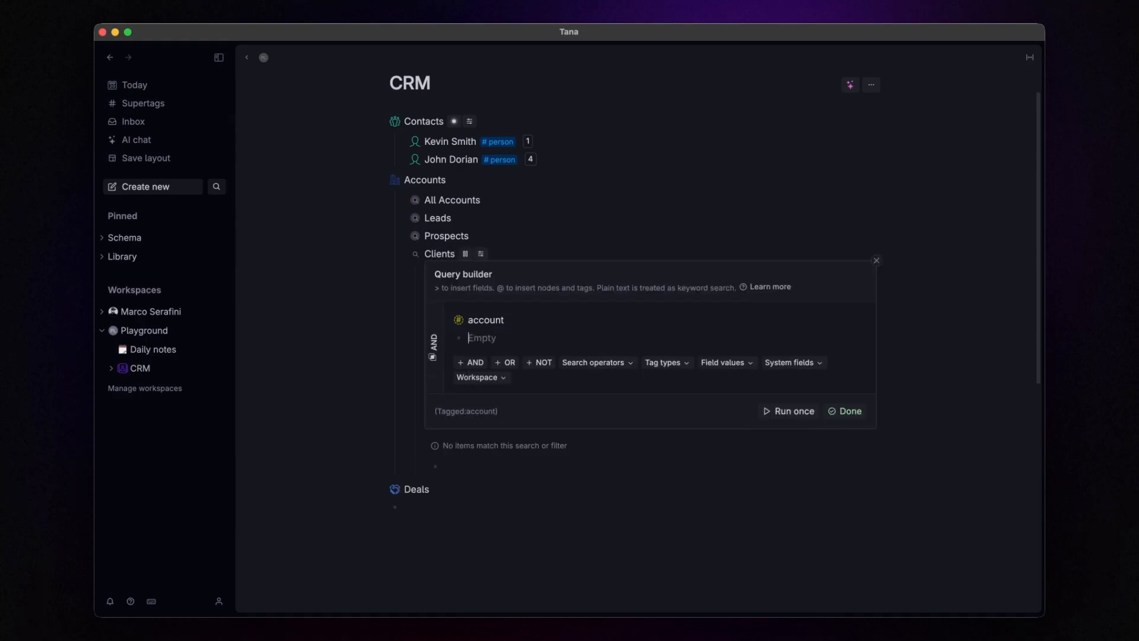
text(>sta)
key(Return)
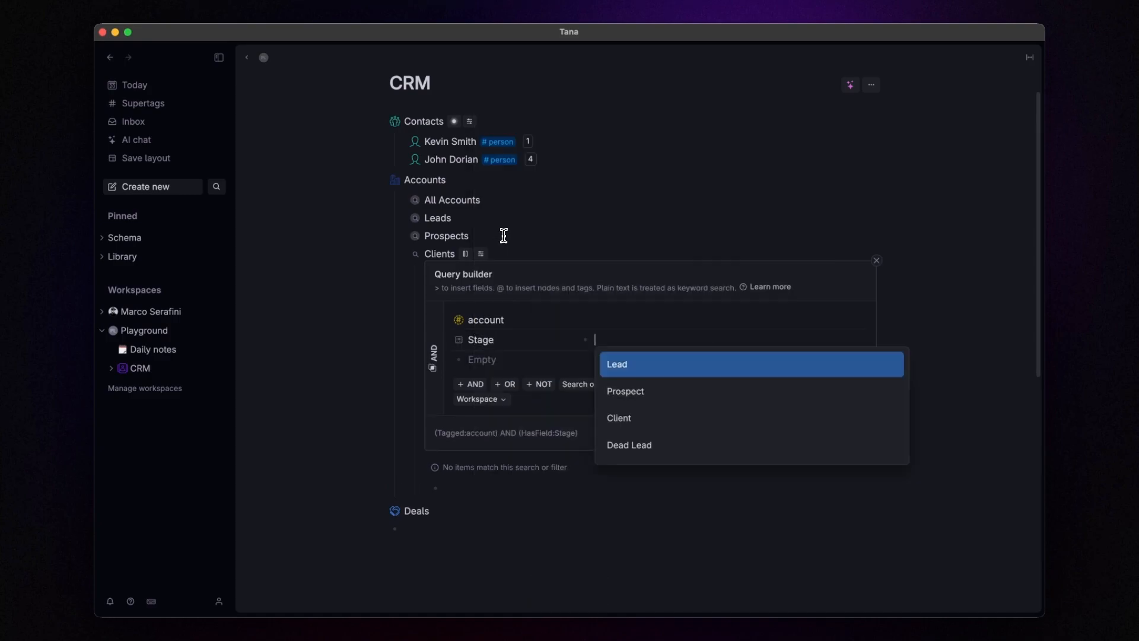
key(Down)
key(Down)
key(Return)
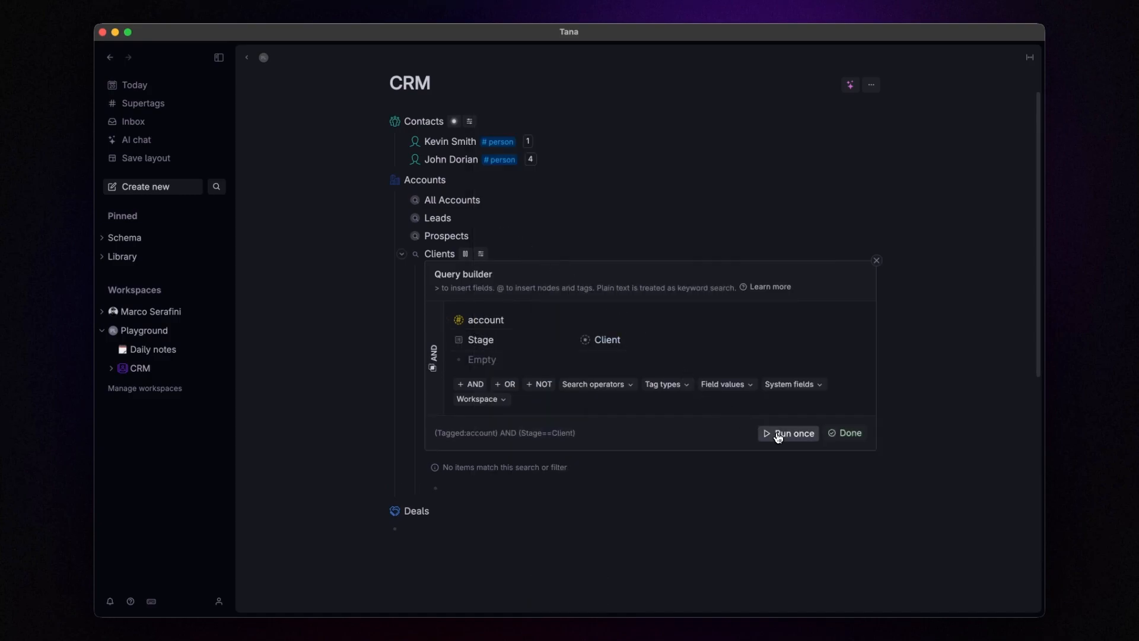
click(845, 432)
click(401, 253)
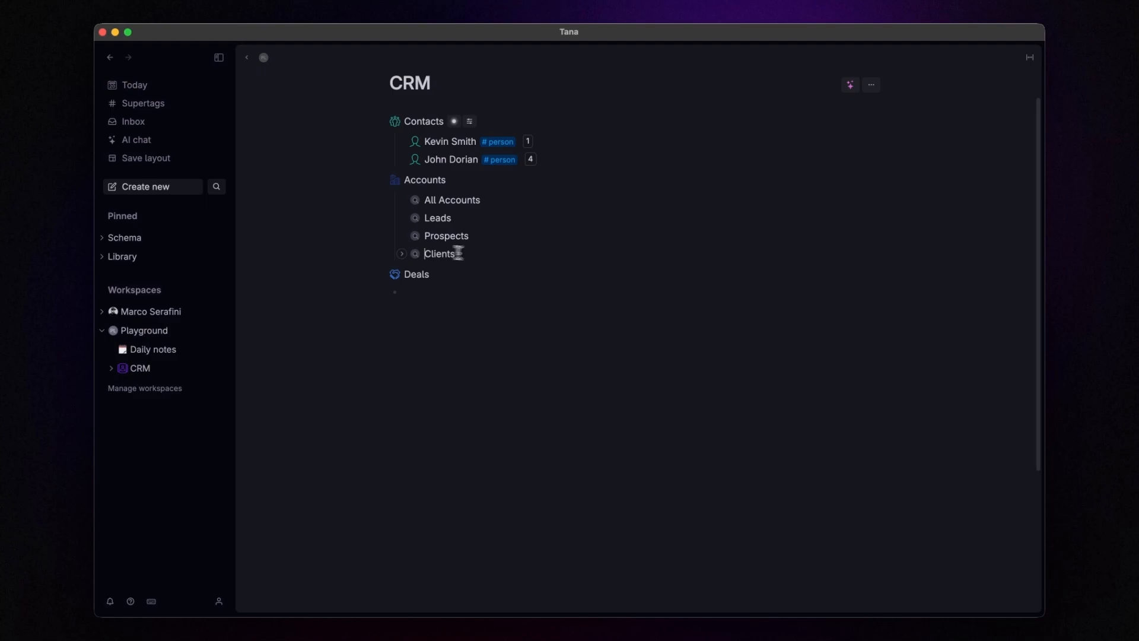
Step: Add a "Dead Leads" node below Clients and convert it to a search node
click(488, 252)
key(Return)
text(Dead Leads)
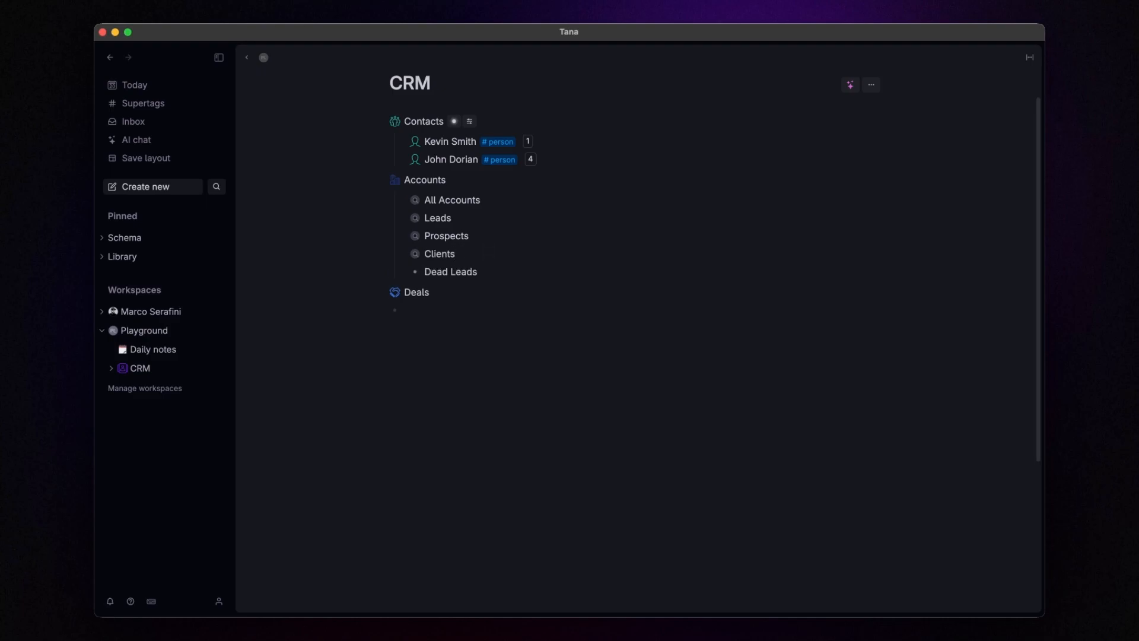
key(super+k)
text(search)
key(Return)
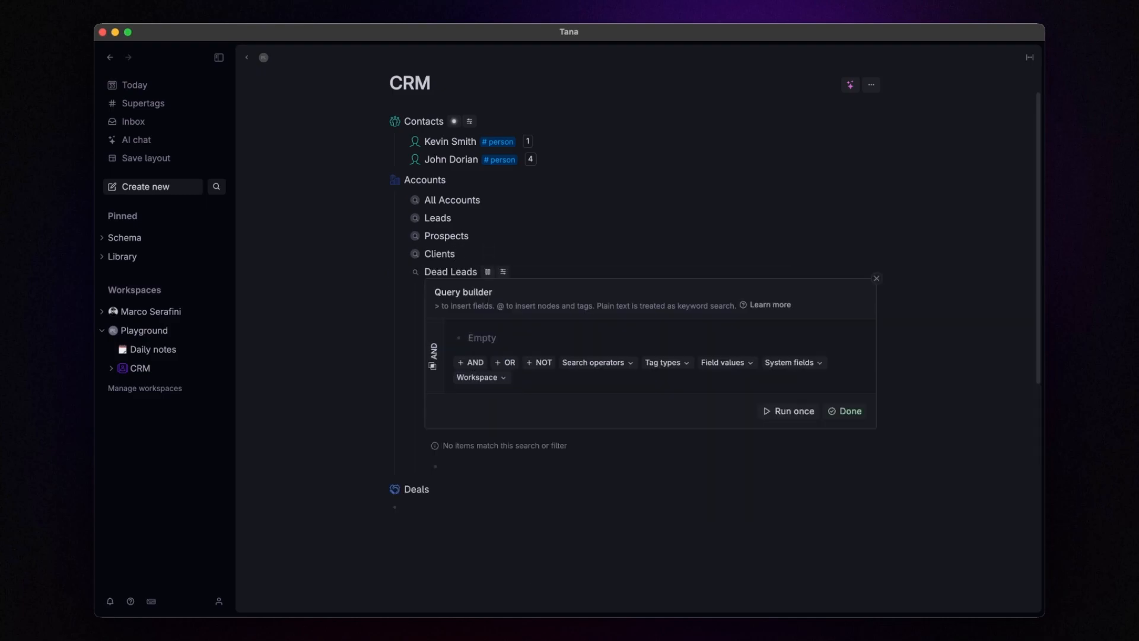
Step: Set the Dead Leads query to the #account supertag with Stage set to Dead Lead
text(#acc)
key(Return)
text(>Sta)
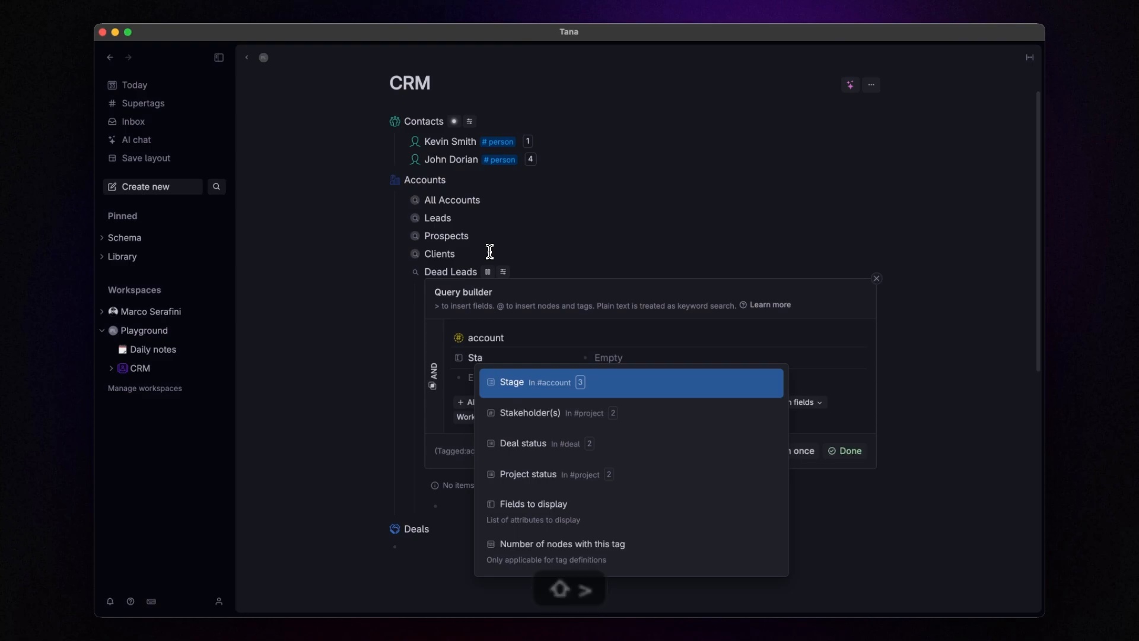
key(Return)
key(Up)
key(Return)
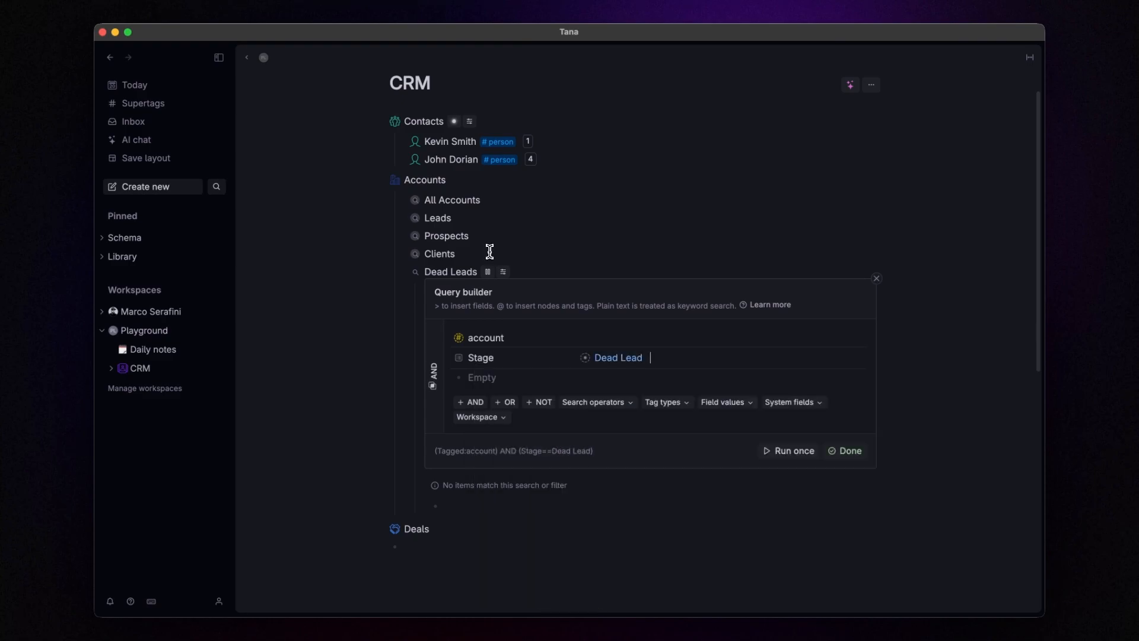
Step: Save the Dead Leads search query and collapse its node
click(851, 452)
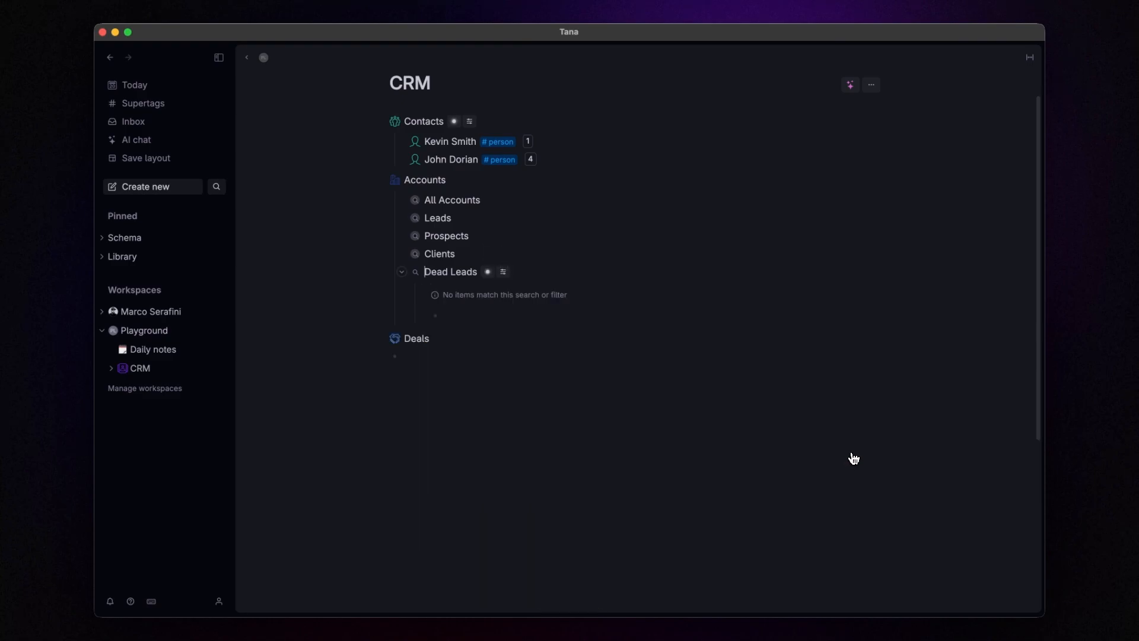
click(402, 273)
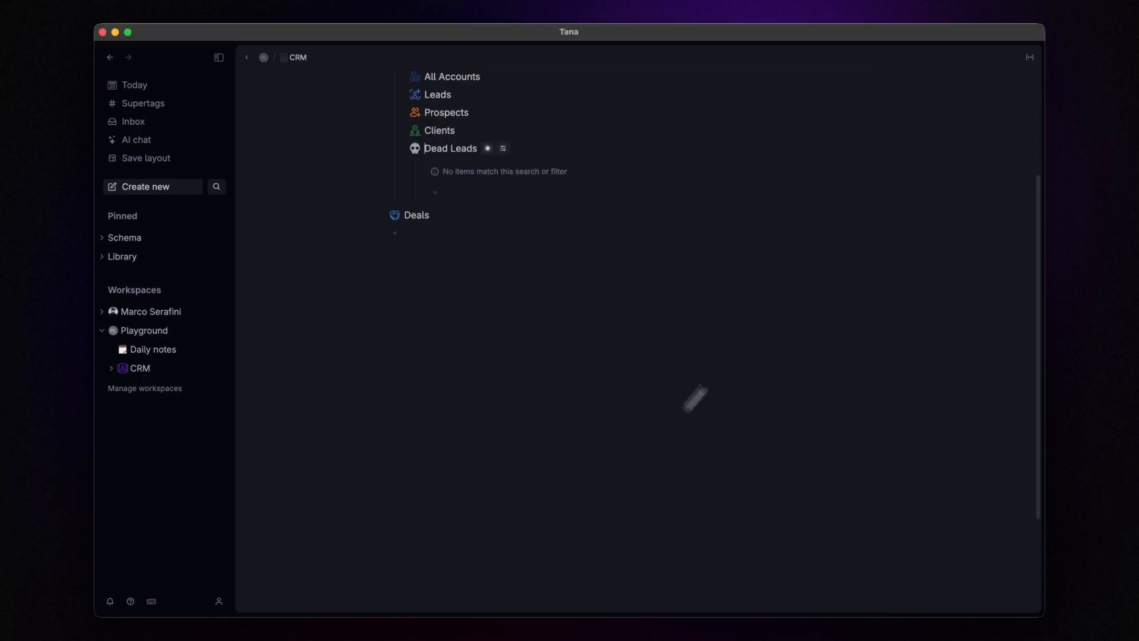
Step: Add a node named Pipeline under Deals and convert it to a search node
scroll(691, 399, up, 3)
click(502, 313)
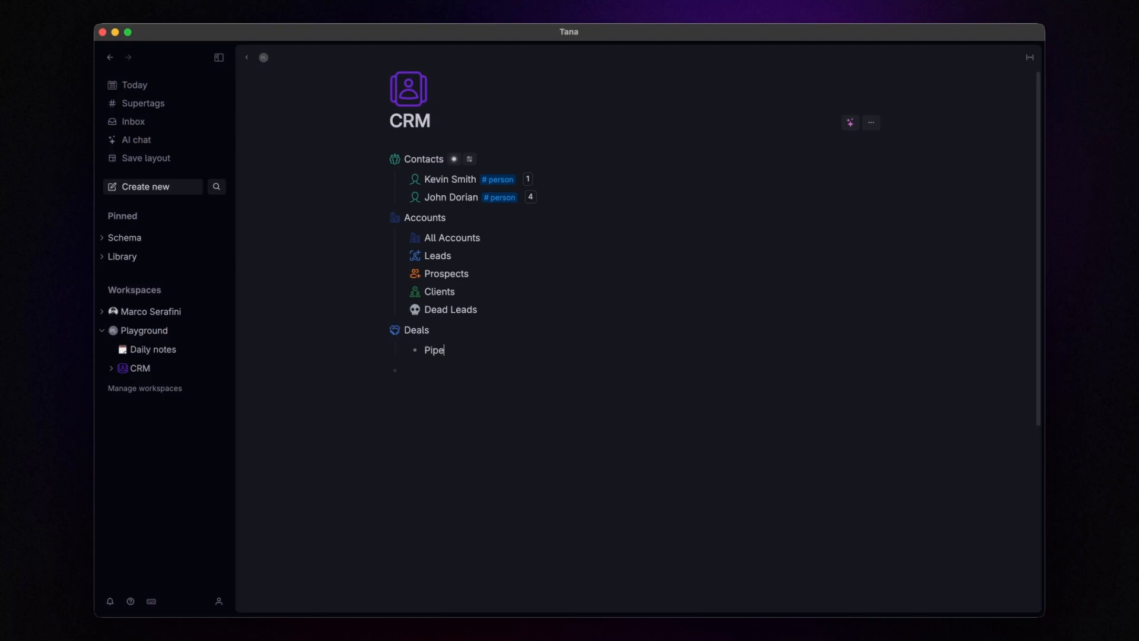
key(super+k)
text(search)
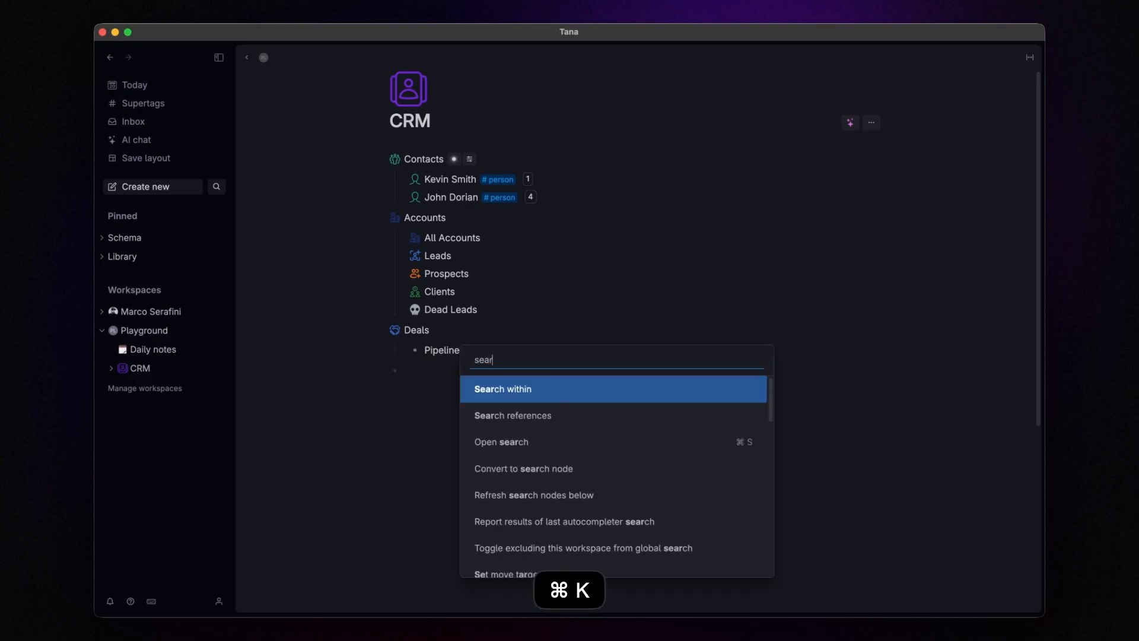
key(Down)
key(Down)
key(Down)
key(Return)
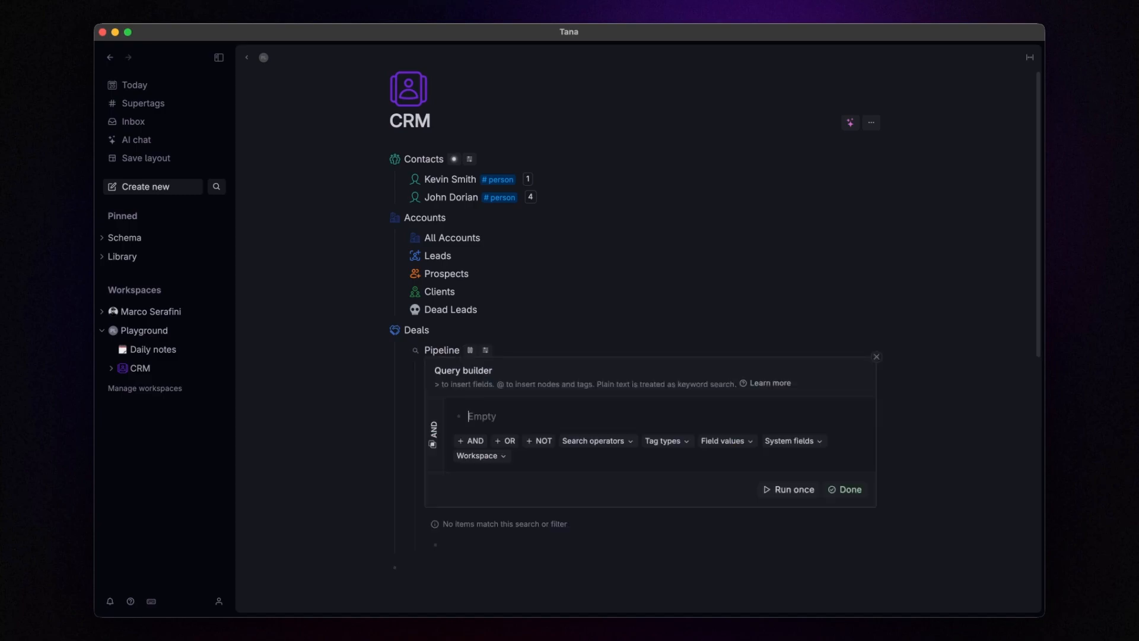
Step: Add the deal tag and a NOT clause on the Deal status field to the Pipeline query
text(#deal)
key(Return)
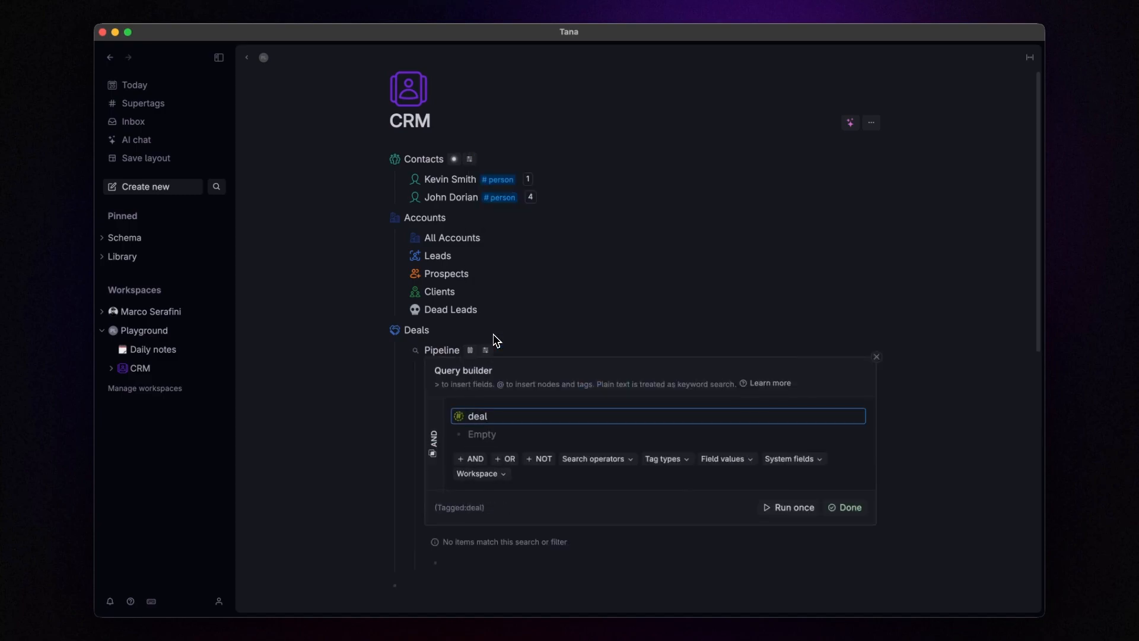
text(>not)
key(Return)
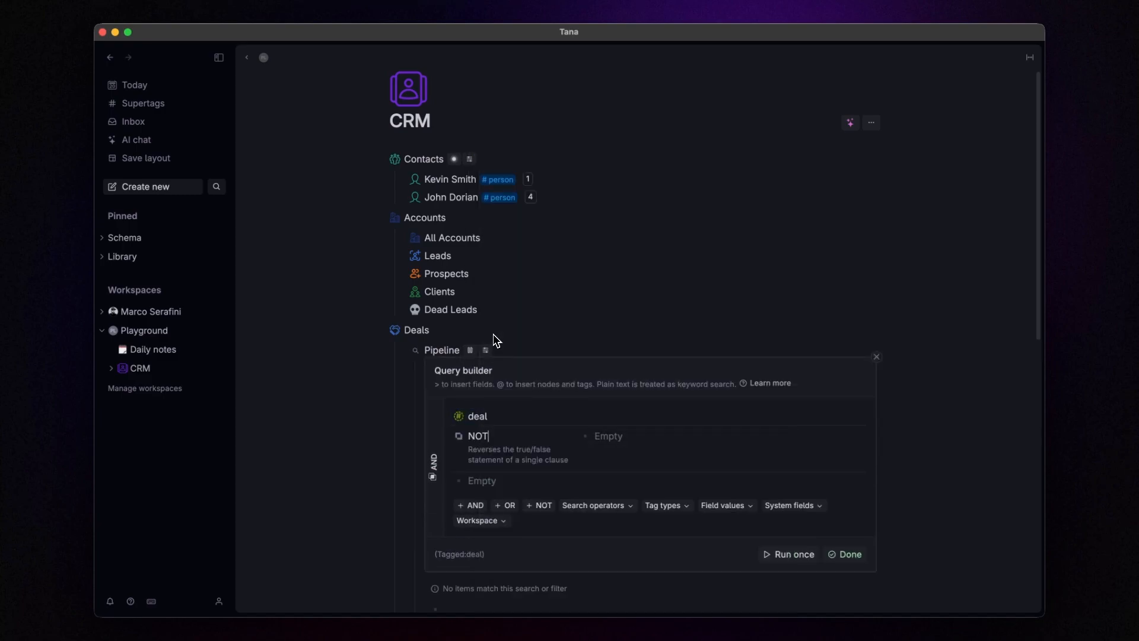
text(>Deal sta)
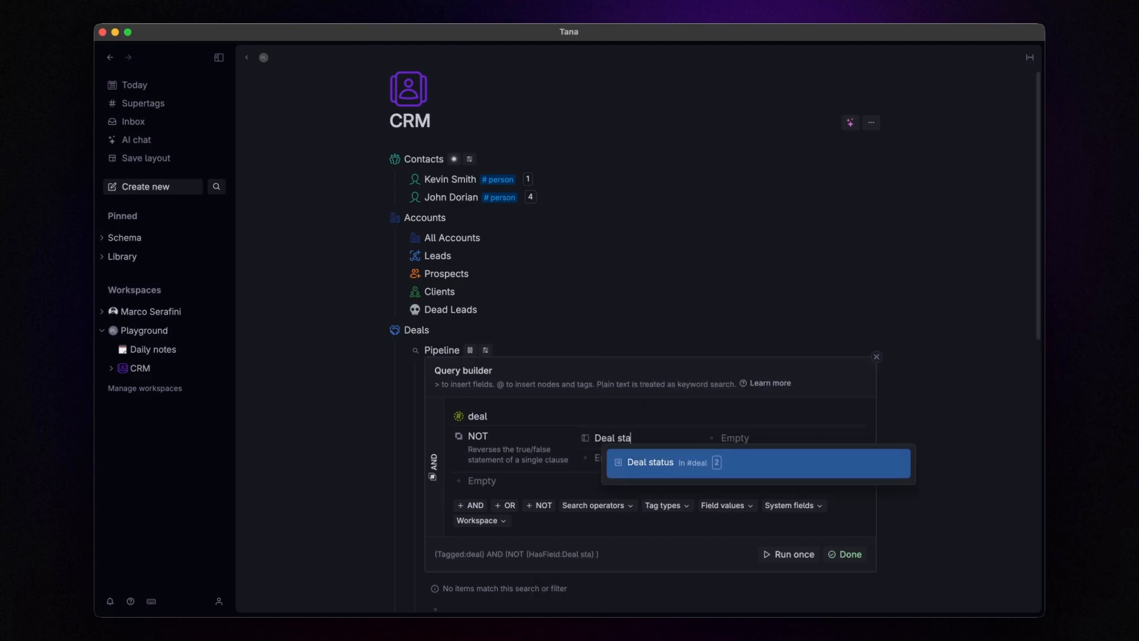
key(Return)
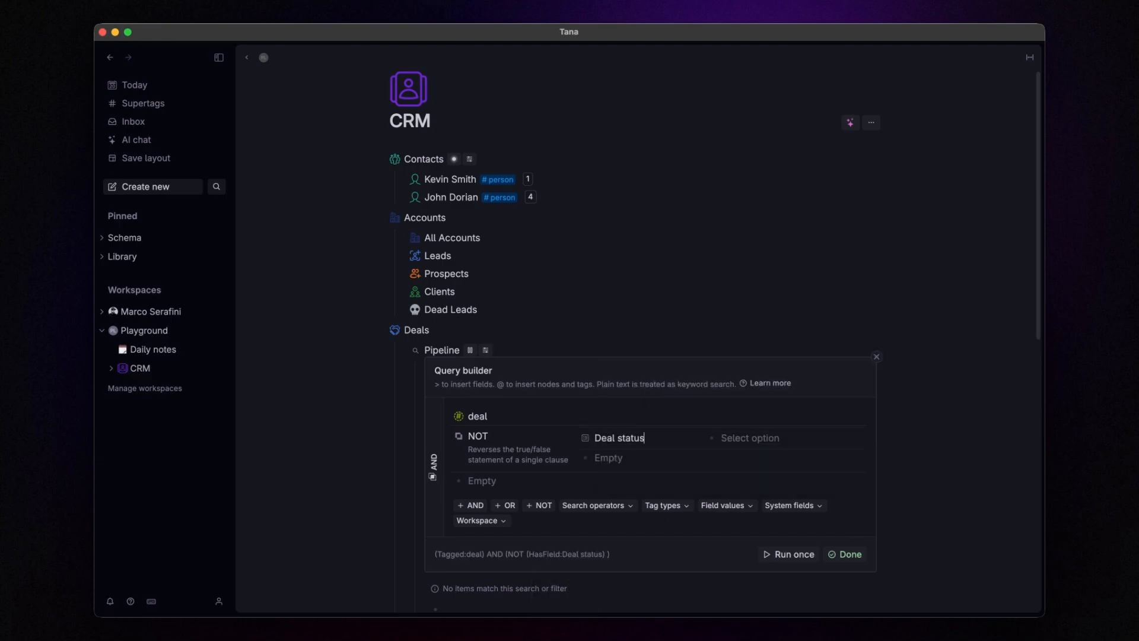
Step: Set the Deal status values in the NOT clause to Deal Won and Deal Lost
key(space)
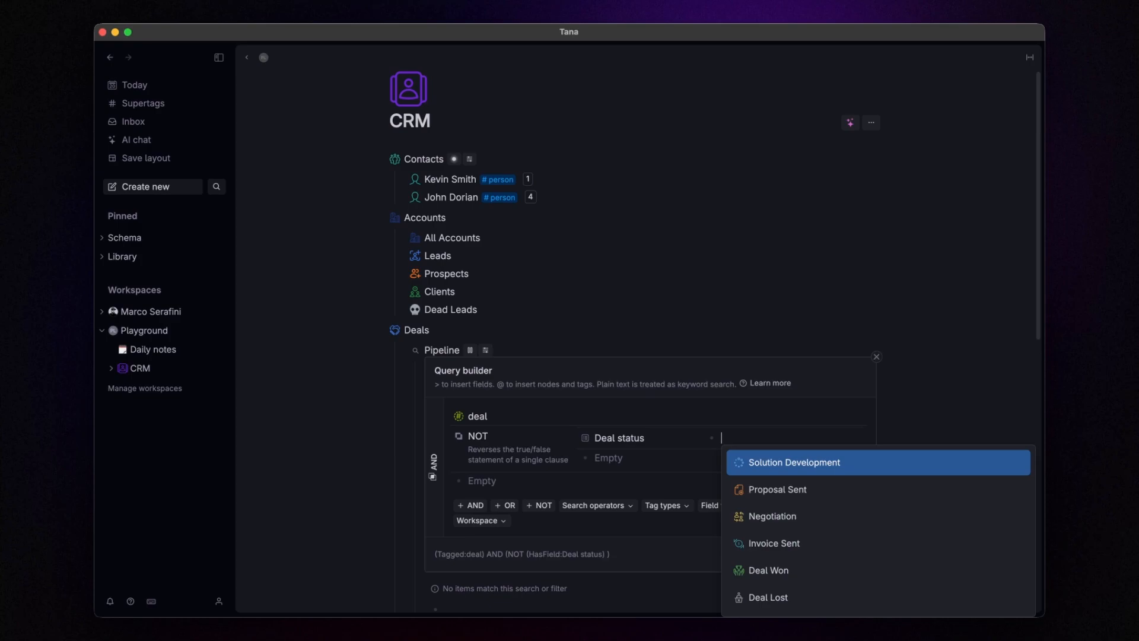
key(Down)
key(Down)
key(Down)
key(Down)
key(Return)
key(Return)
key(space)
key(Down)
key(Down)
key(Down)
key(Down)
key(Return)
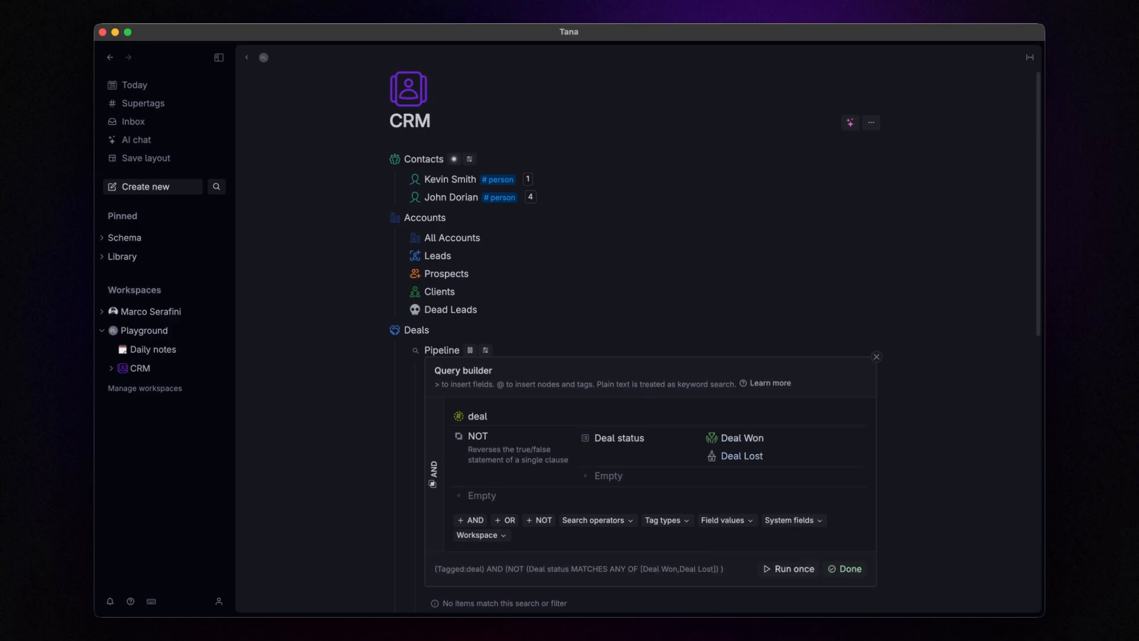
Step: Run and save the Pipeline query, and collapse its node
click(774, 568)
scroll(780, 505, down, 2)
click(844, 496)
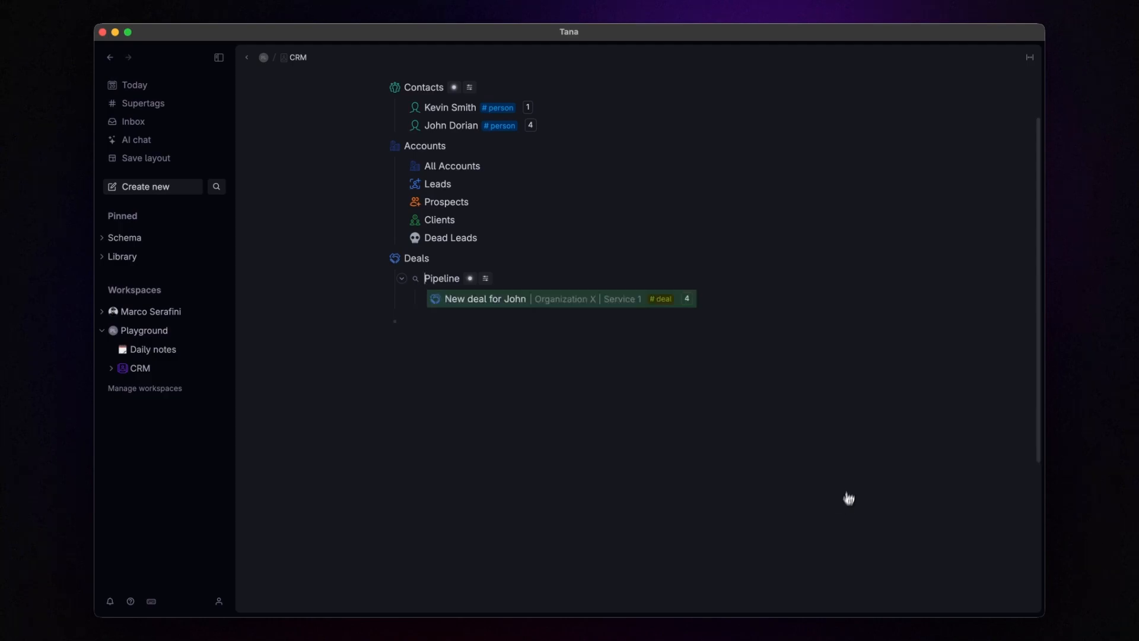
click(402, 278)
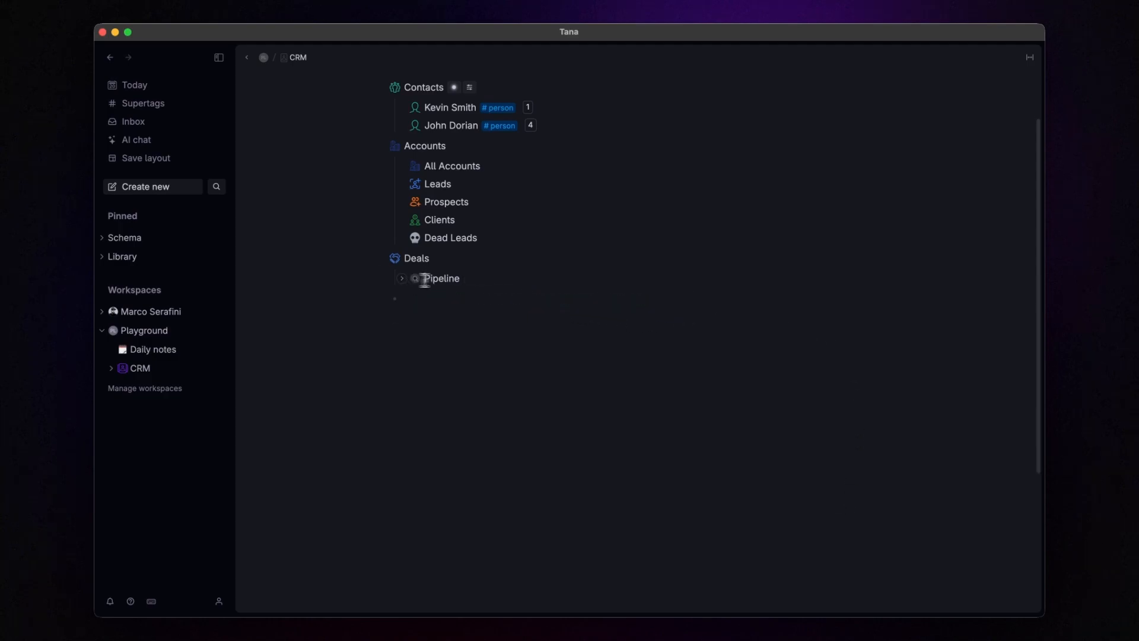
Step: Add a node named Won below Pipeline and convert it to a search node
click(501, 282)
key(super+k)
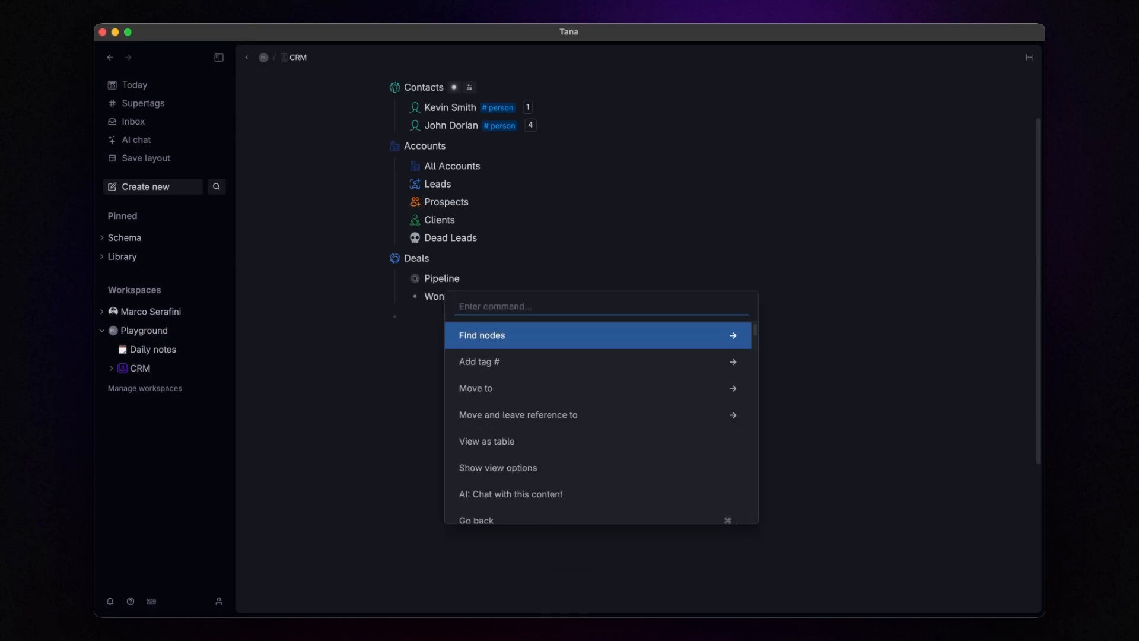
text(sea)
key(Return)
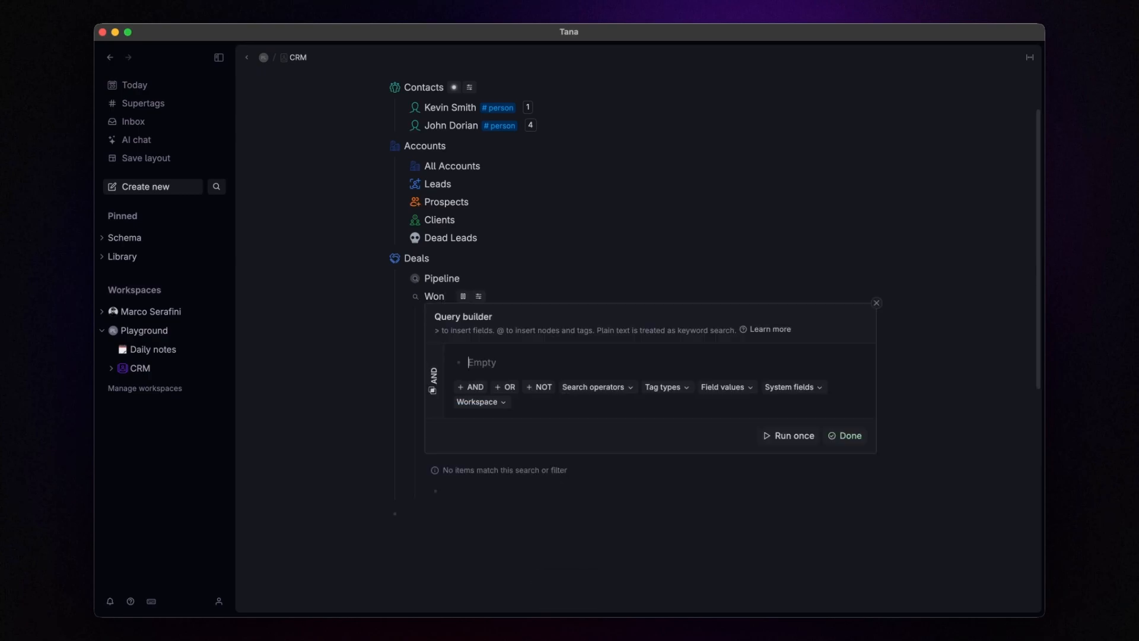
Step: Define the Won query as items tagged deal with Deal status Deal Won, and save it with the node collapsed
text(#dea)
key(Return)
key(Return)
text(>deal)
key(Return)
key(space)
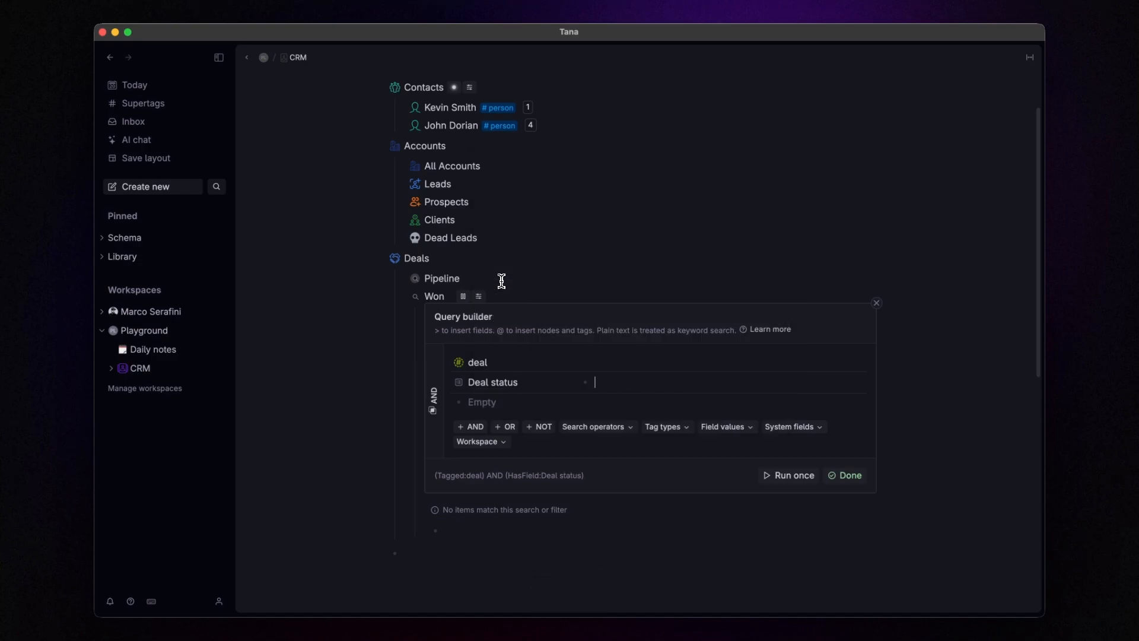
key(Down)
key(Down)
key(Down)
key(Down)
key(Return)
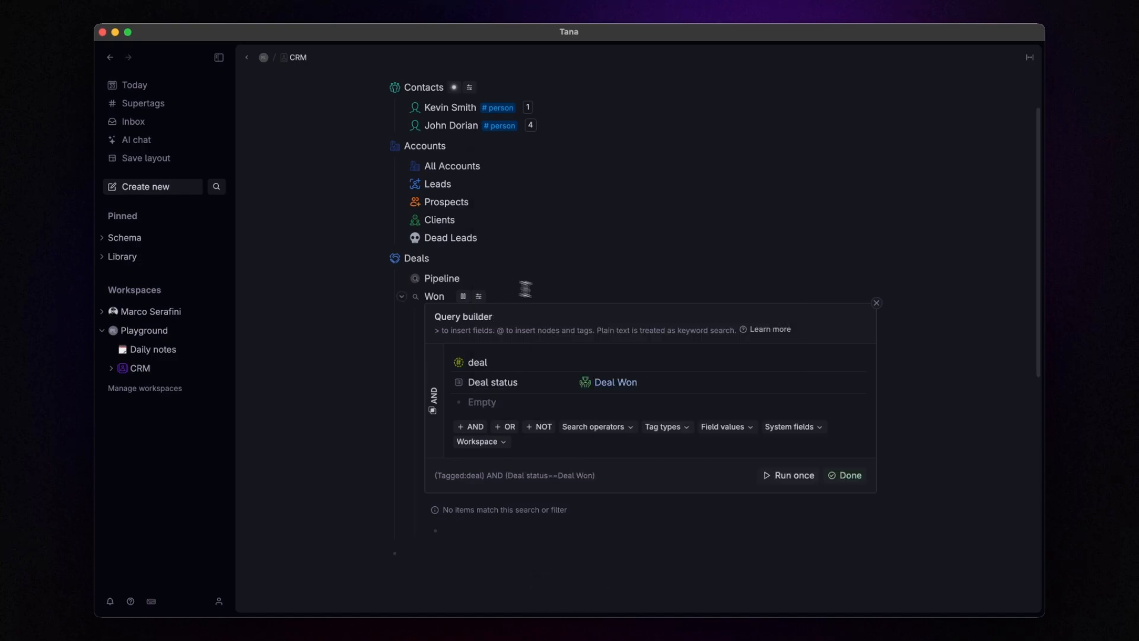
click(843, 475)
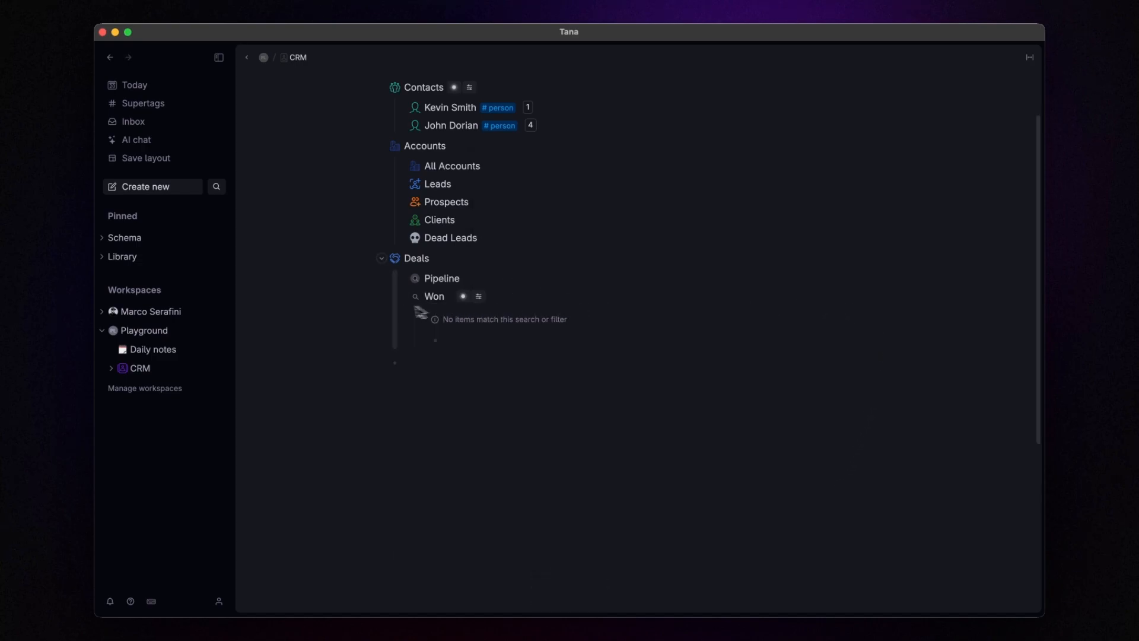
click(401, 297)
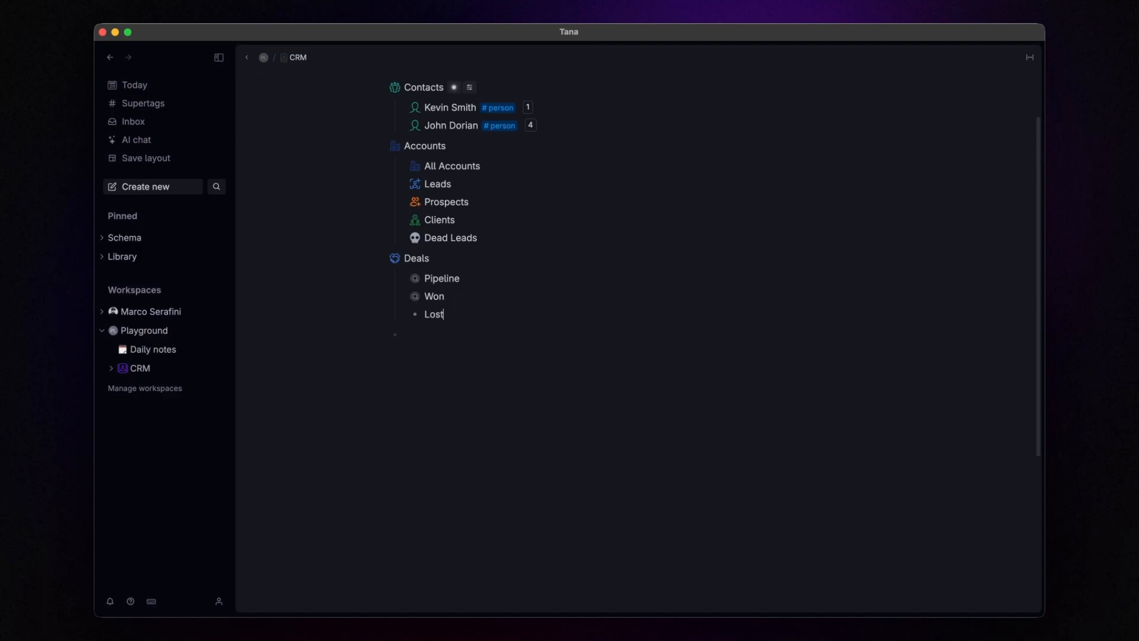
Step: Add a node named Lost below Won and convert it to a search node
key(super+k)
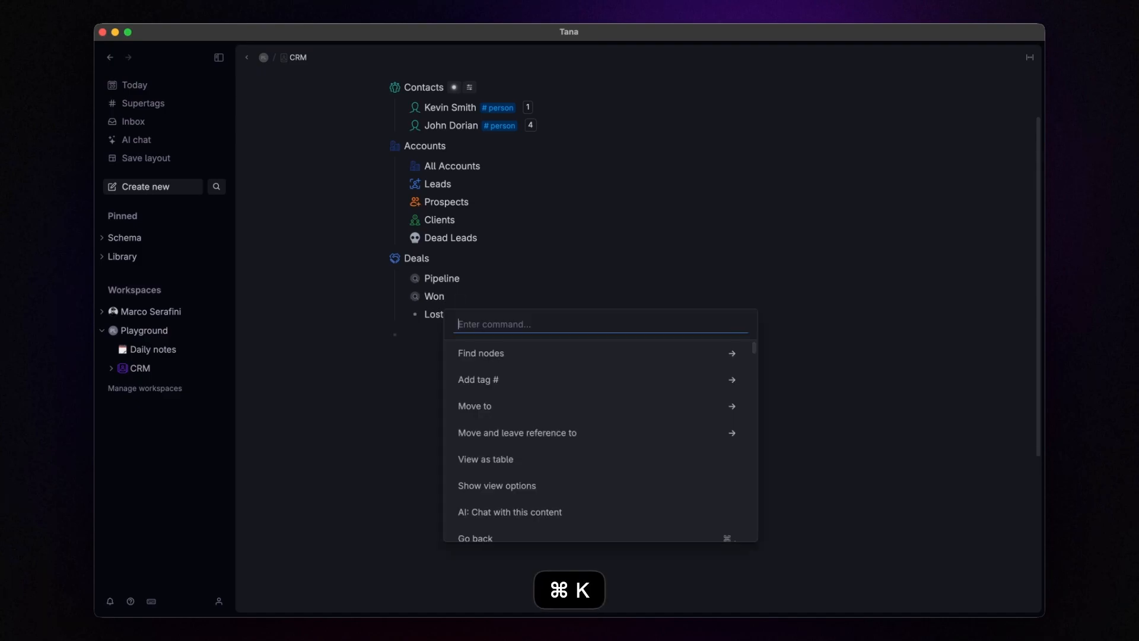
text(search)
key(Return)
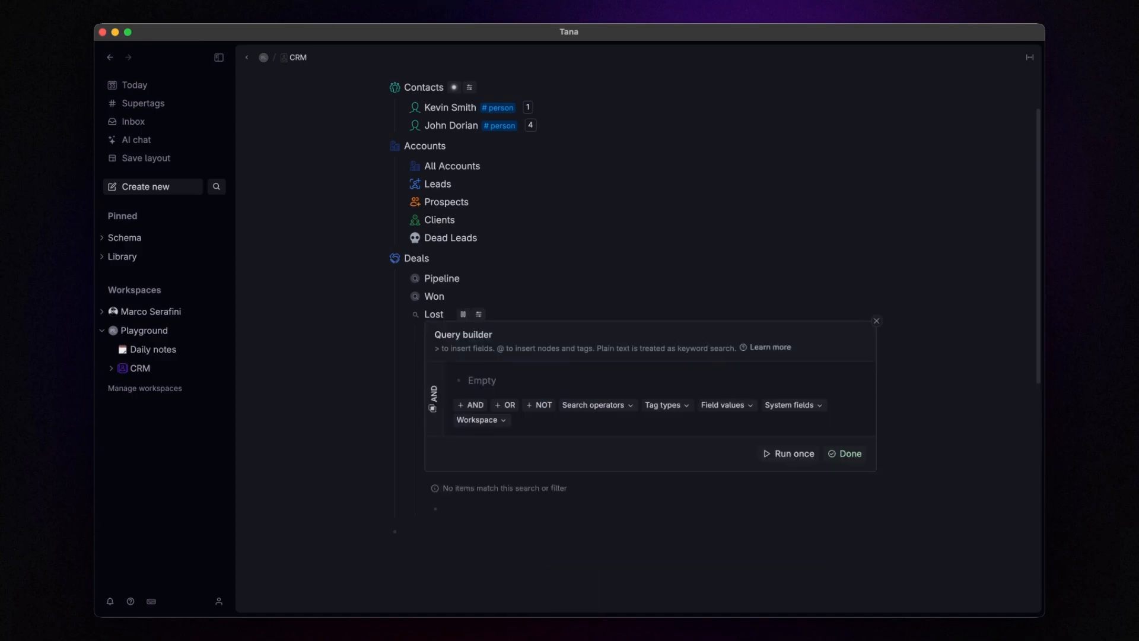
Step: Define the Lost query as items tagged deal with Deal status Deal Lost, and save it with the node collapsed
text(#deal)
key(Return)
key(Down)
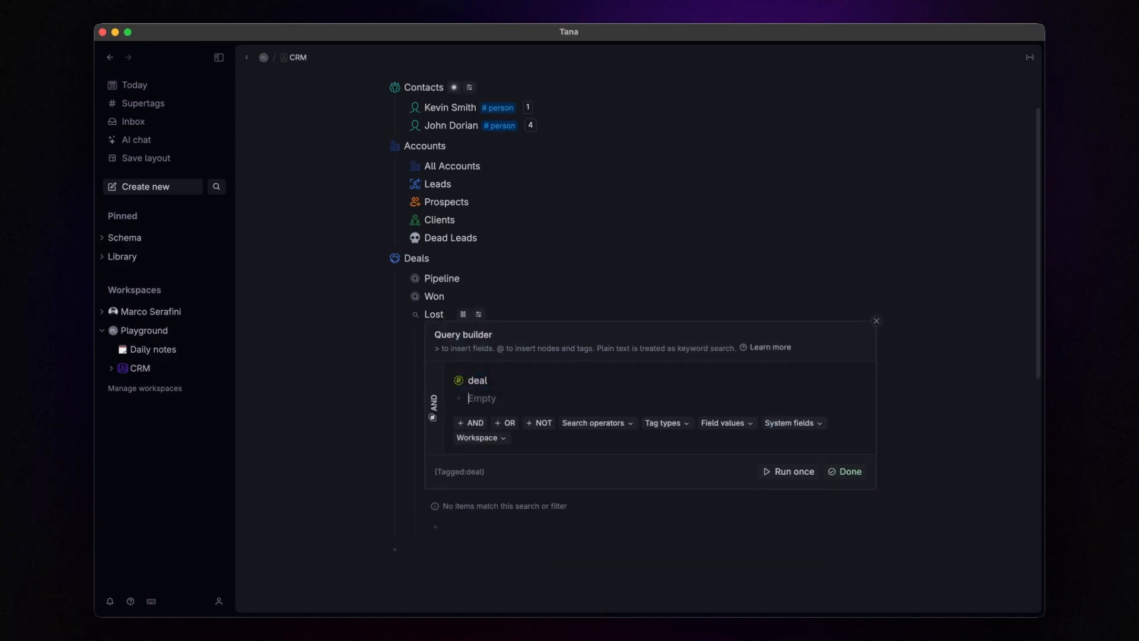
text(>Deal sta)
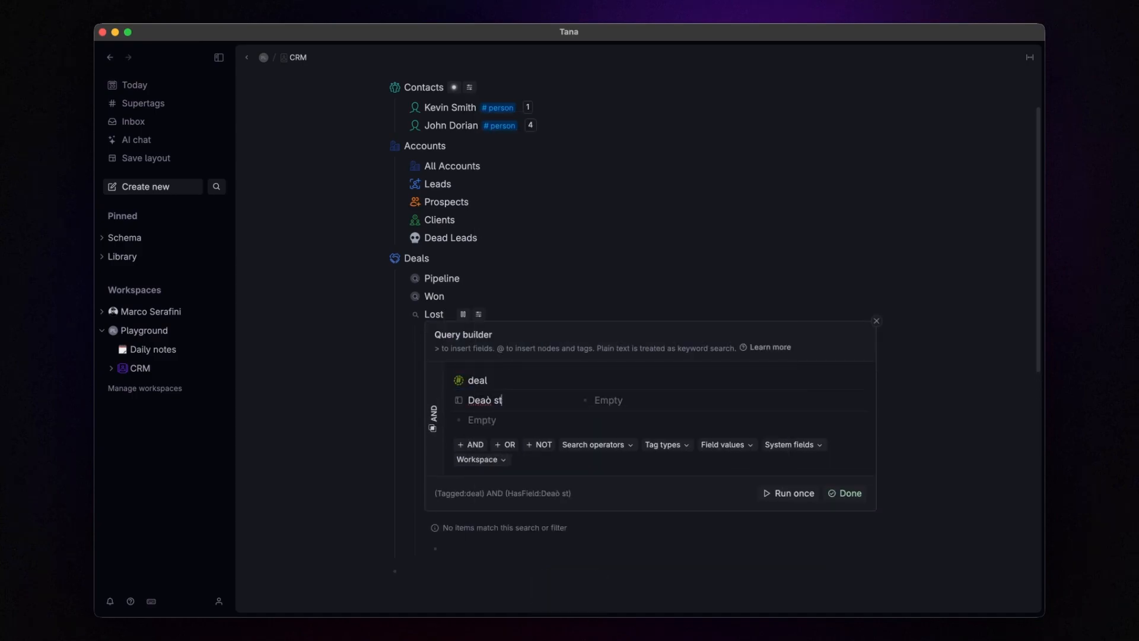
key(Return)
key(Down)
key(Down)
key(Return)
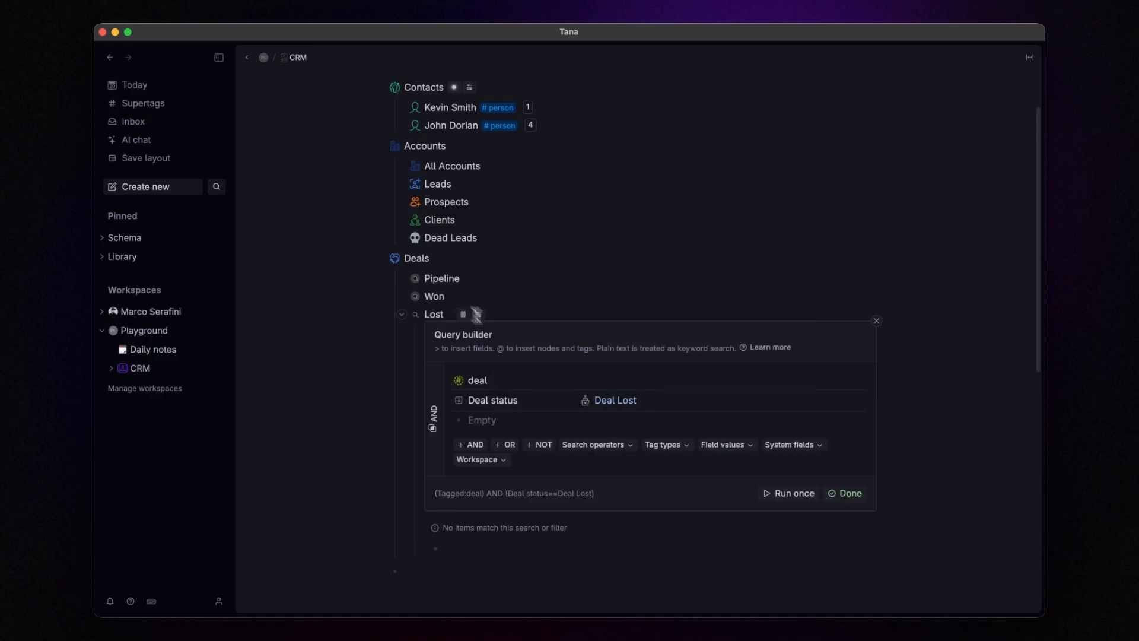
click(850, 493)
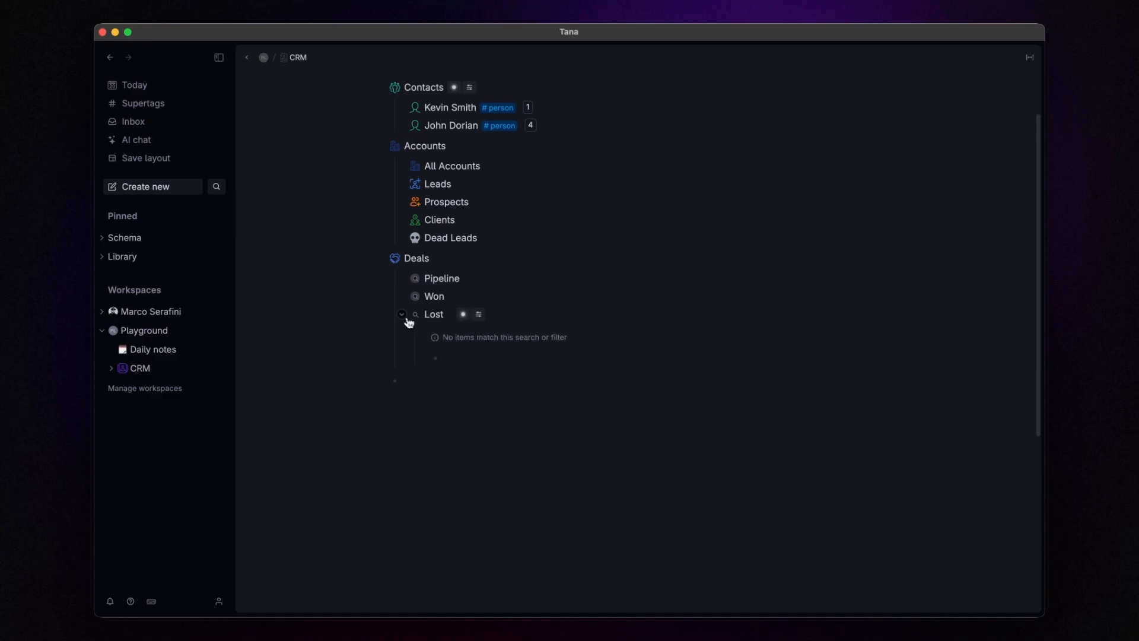
click(402, 315)
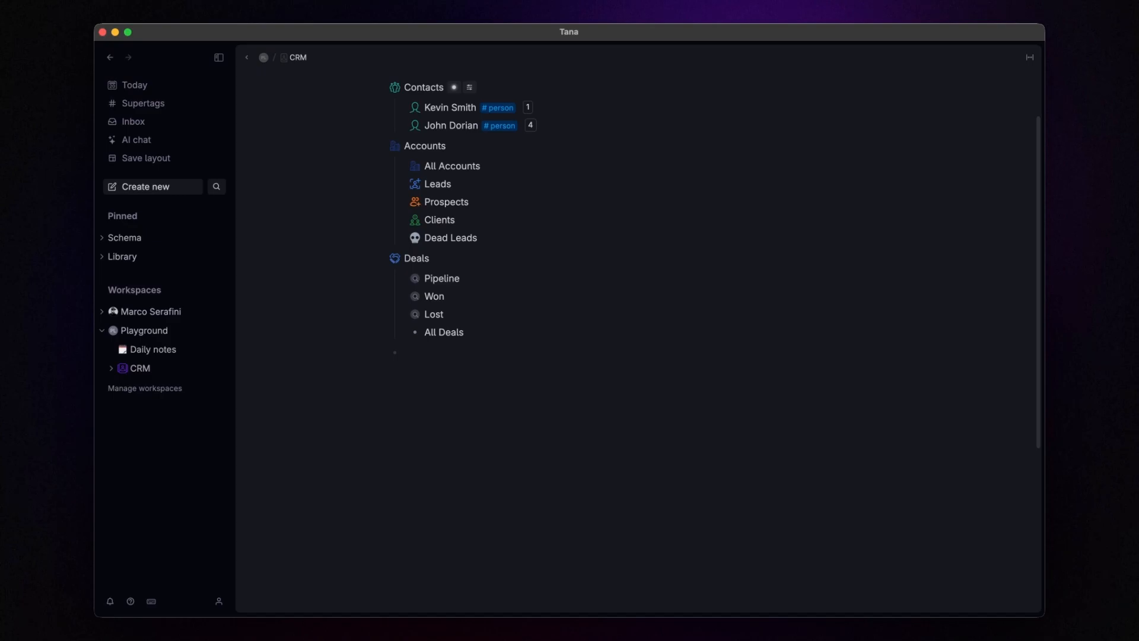
Step: Turn a new All Deals node below Lost into a saved search for items tagged deal, and collapse it
key(super+k)
text(search)
key(Return)
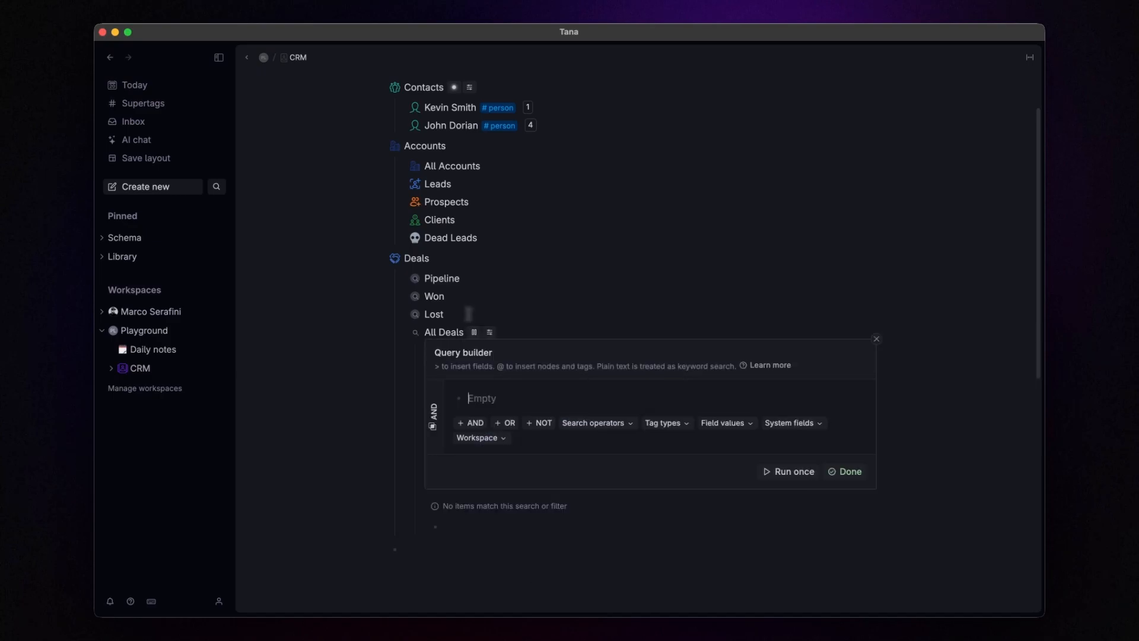
text(#deal)
key(Return)
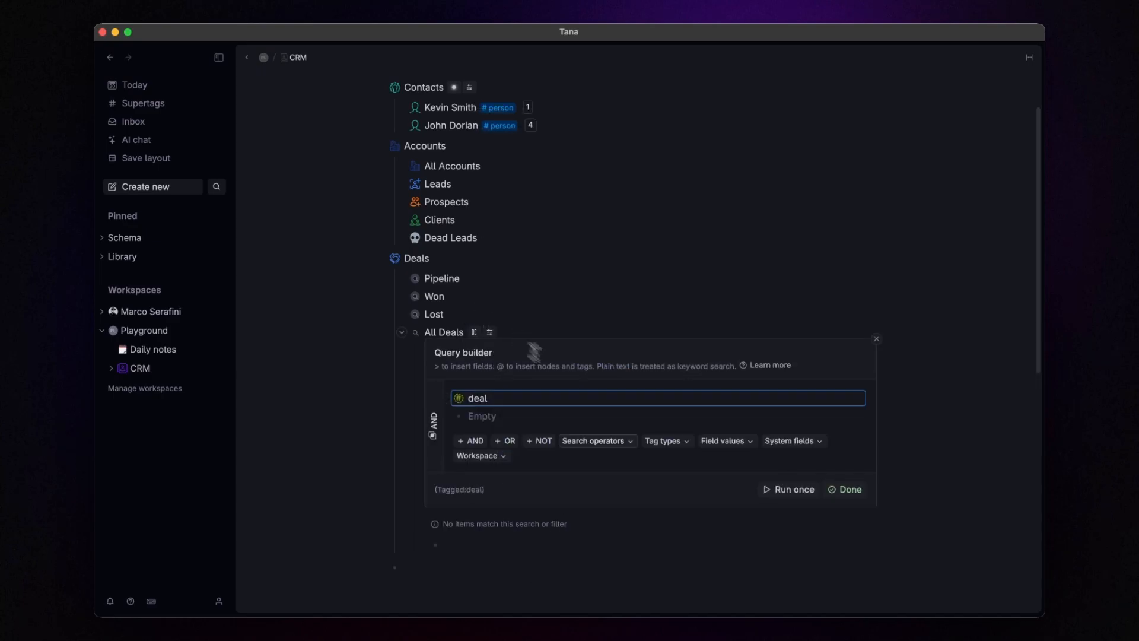
click(843, 490)
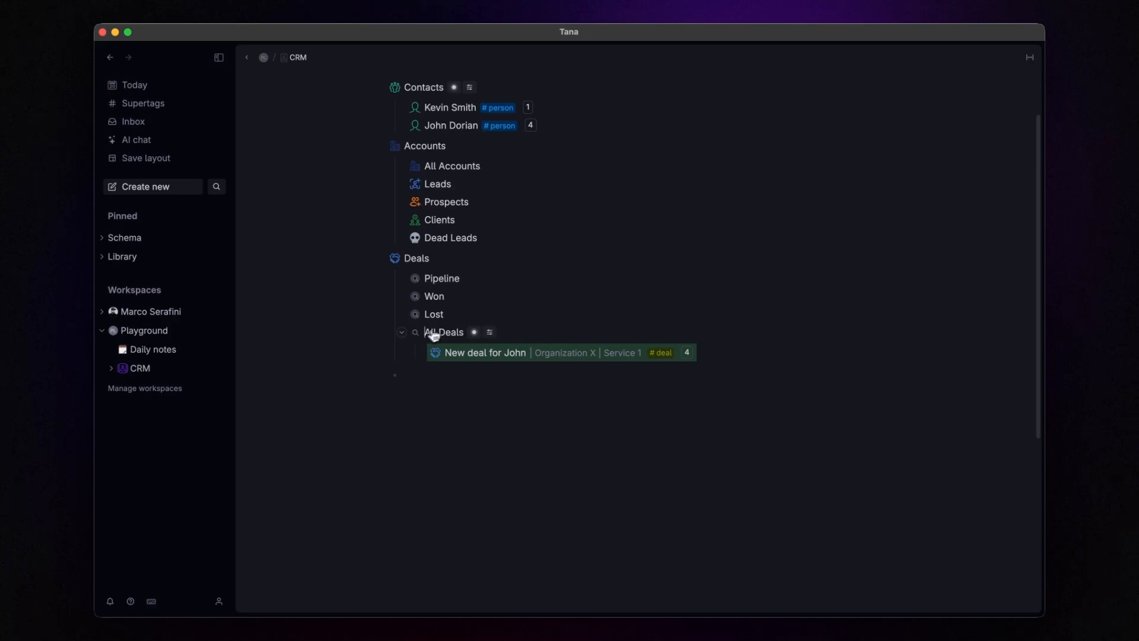
click(403, 333)
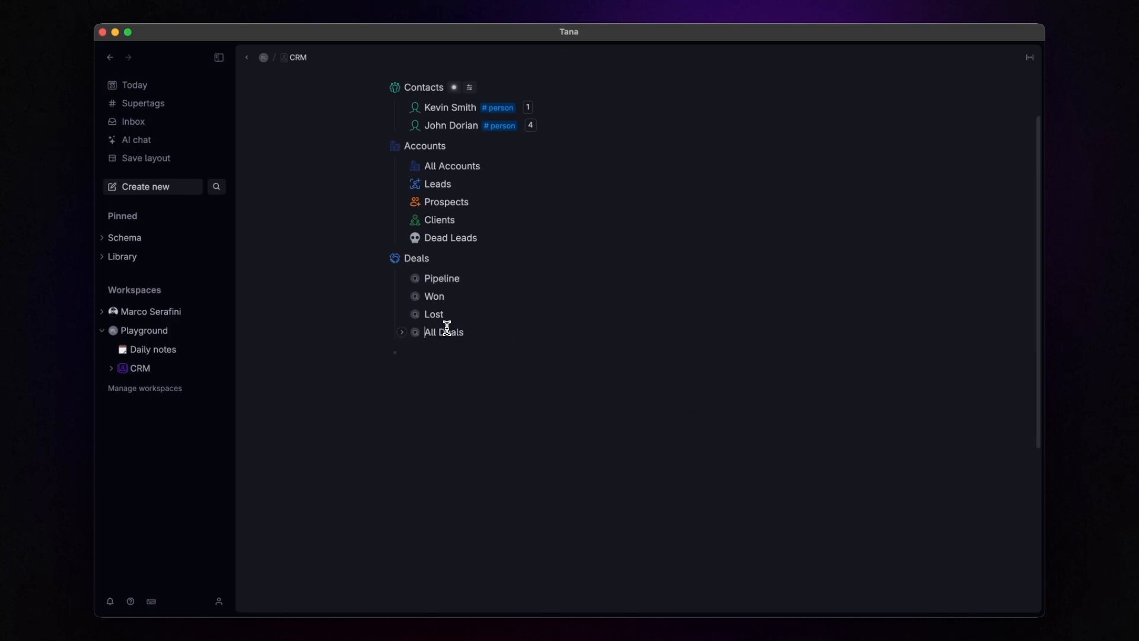
Step: Collapse the All Deals, Pipeline and Contacts nodes on the CRM page
click(468, 278)
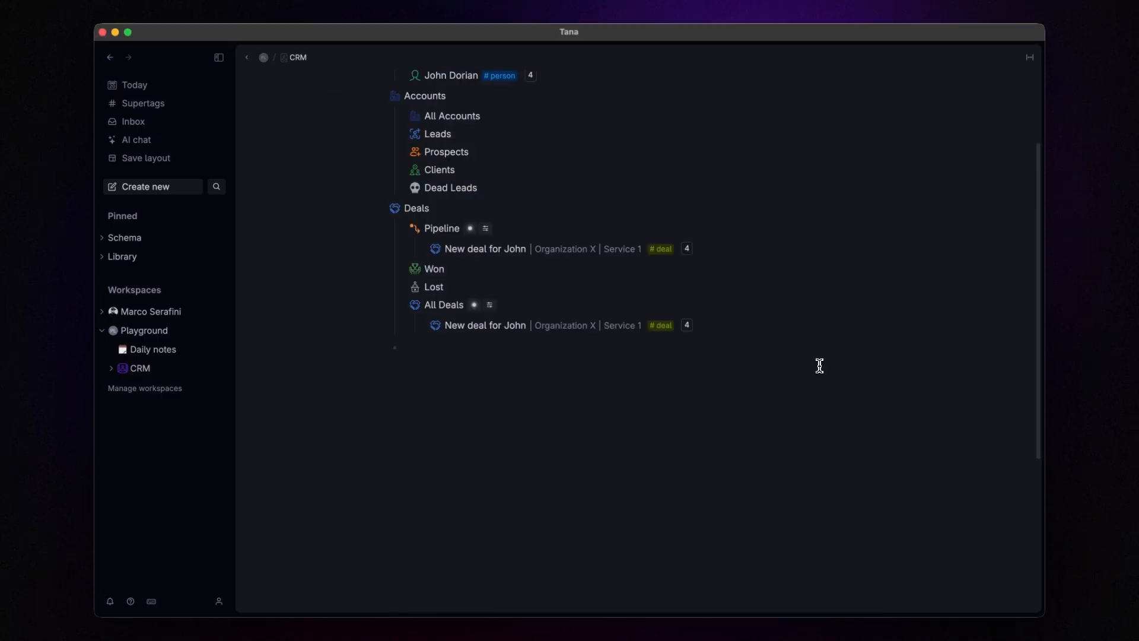
click(403, 306)
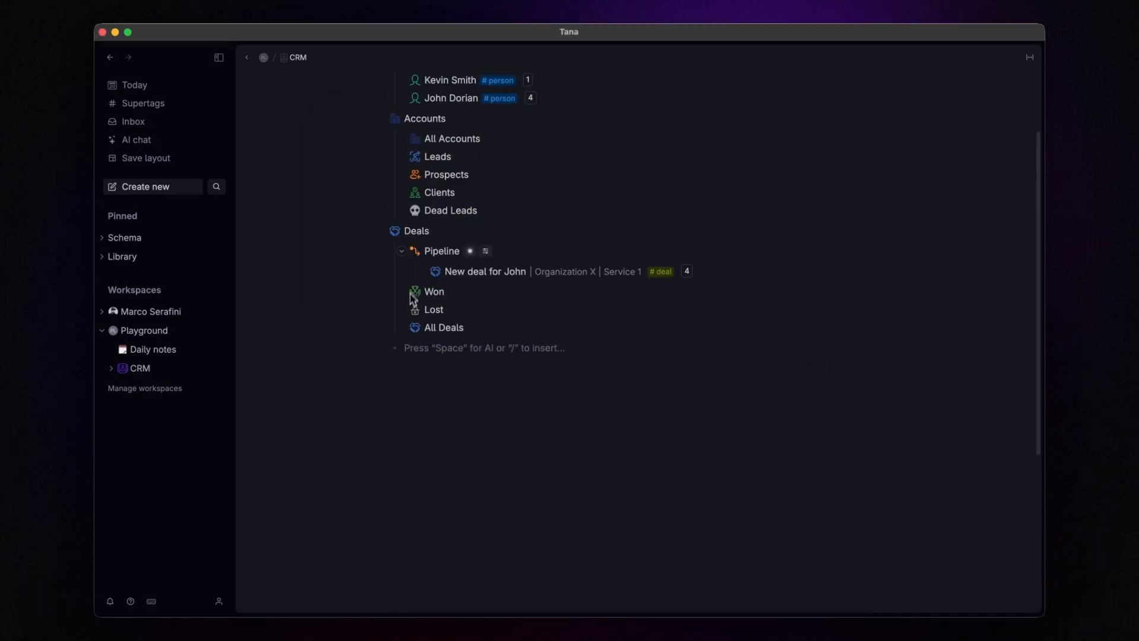
click(406, 254)
scroll(474, 300, up, 3)
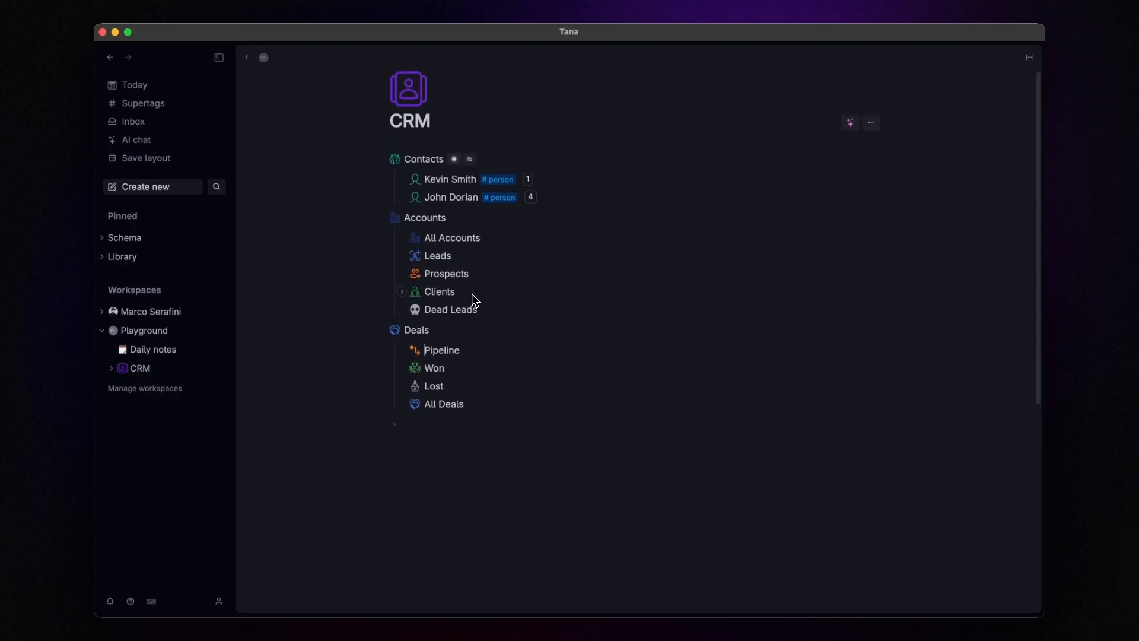
click(385, 159)
Step: Switch the CRM page to the side menu view
click(421, 130)
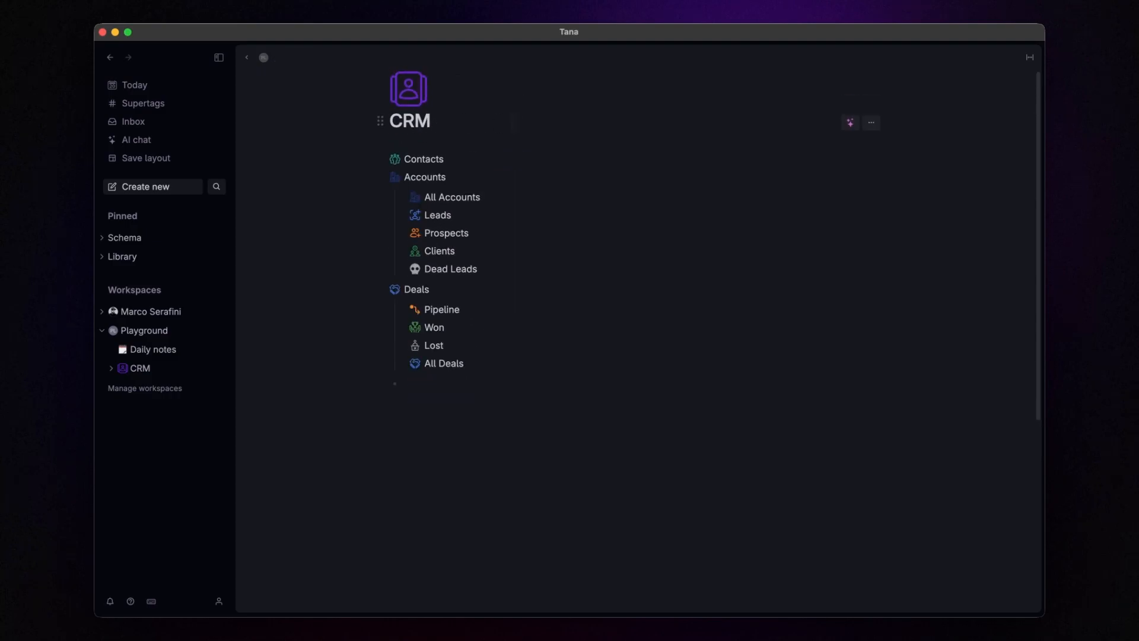
key(super+k)
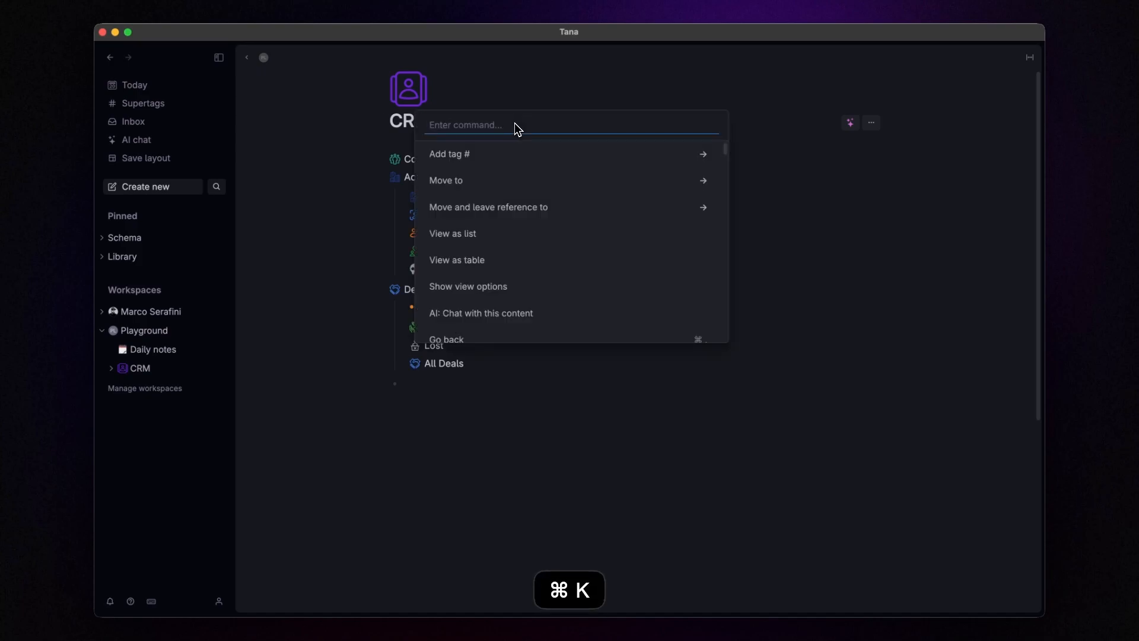
text(side)
key(Return)
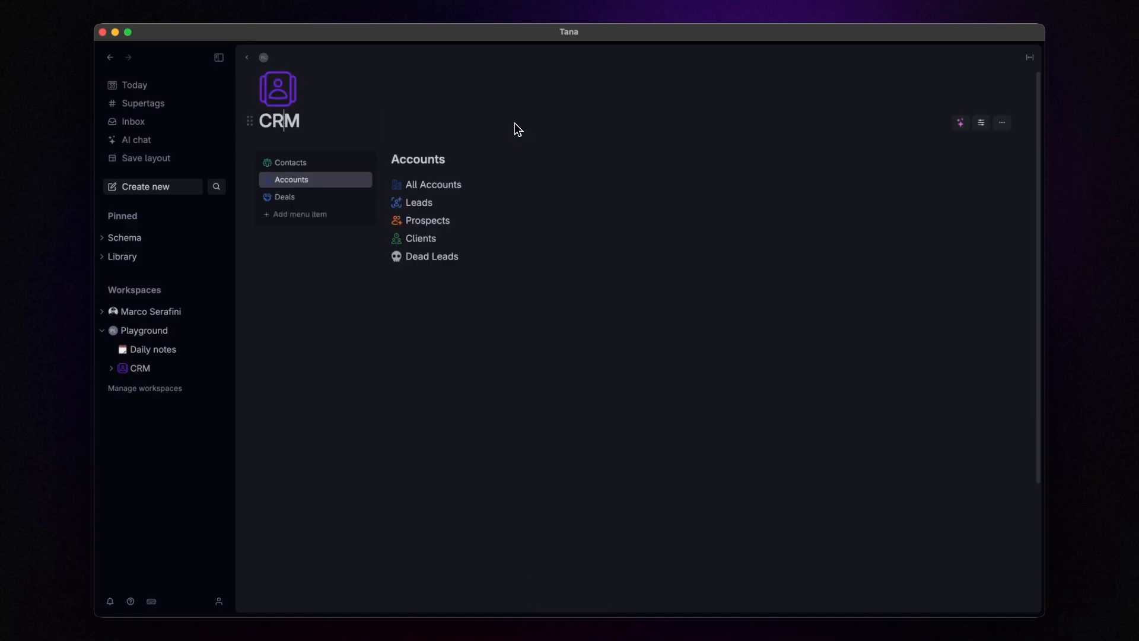
Step: Open Contacts in the side menu and view its results as a table
click(288, 167)
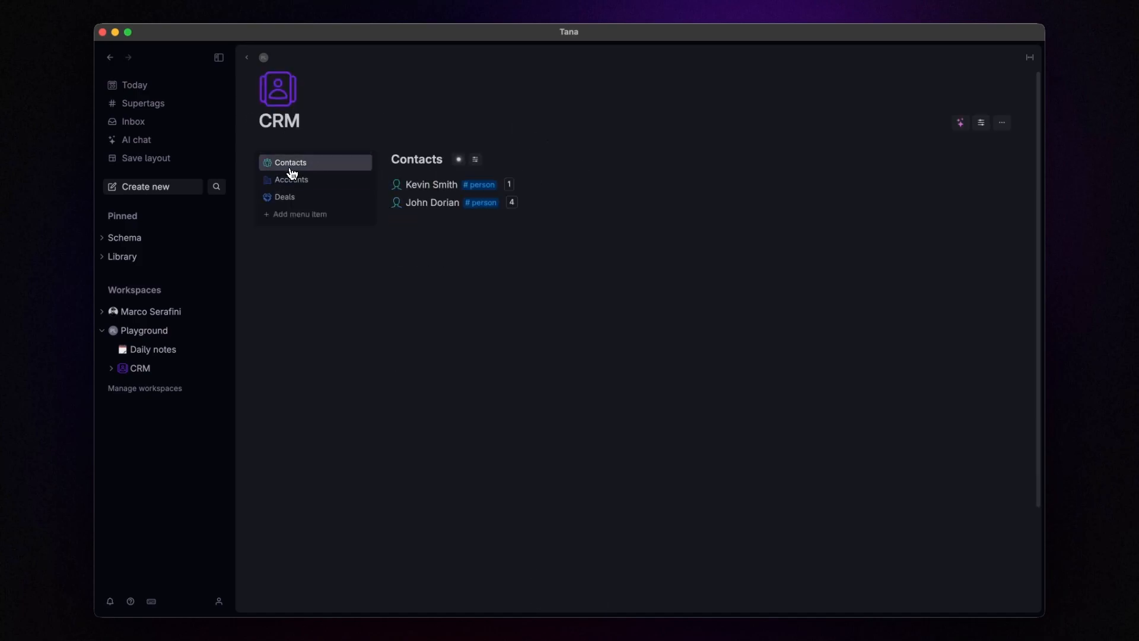
click(475, 159)
mouse_move(518, 180)
click(646, 196)
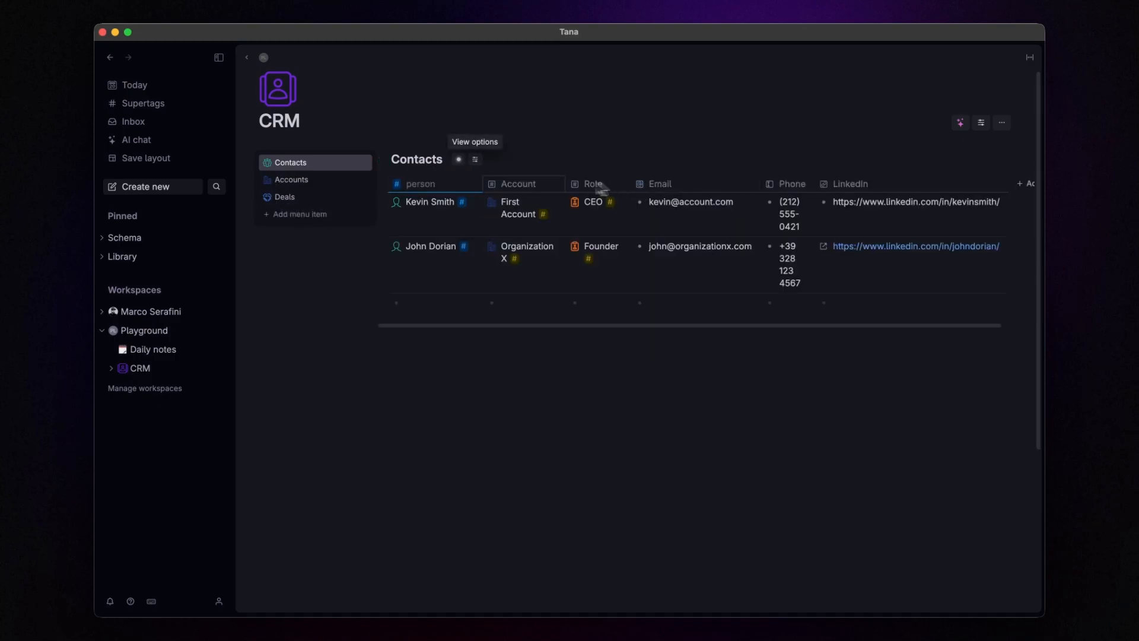
Step: Review the display columns of the Contacts table and widen the Phone column so each number fits on one line
click(475, 159)
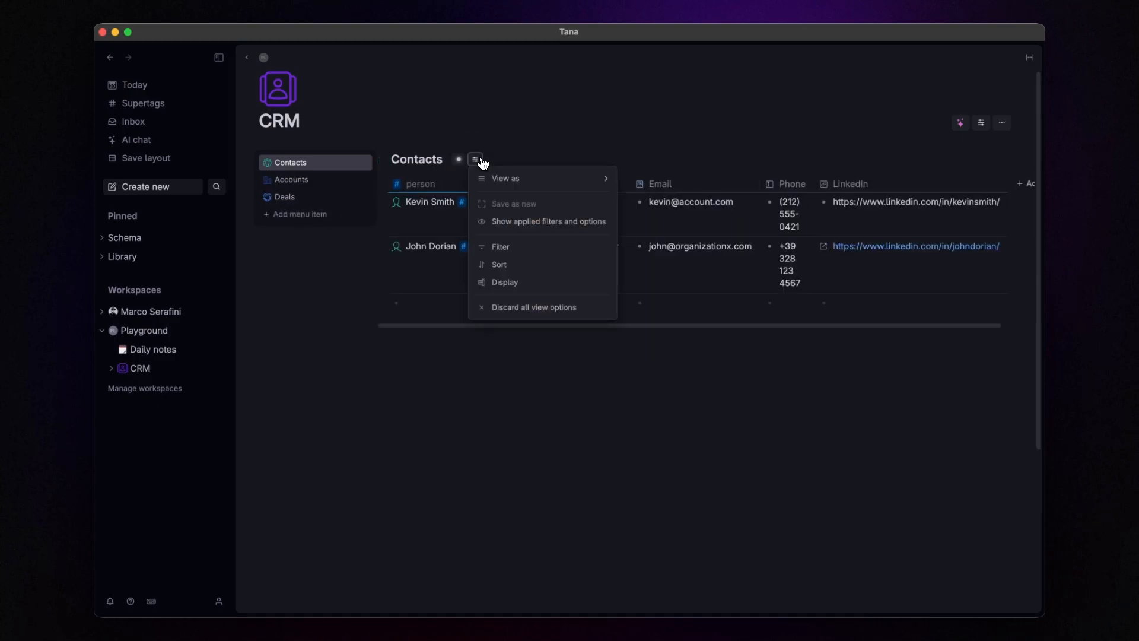
click(526, 284)
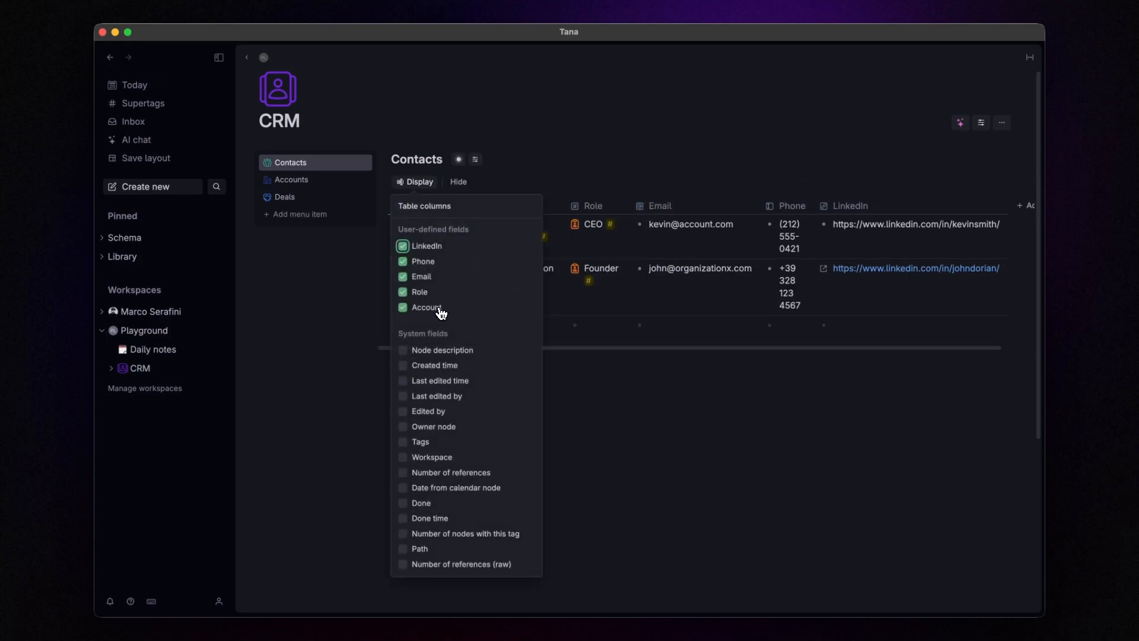
click(657, 425)
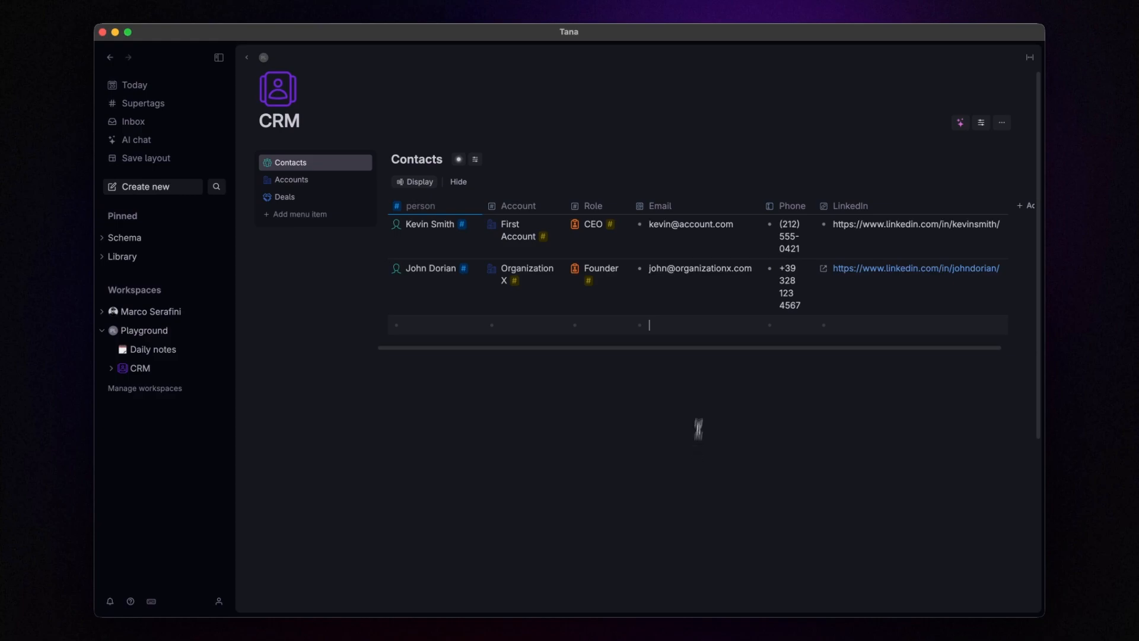
drag(814, 206, 888, 202)
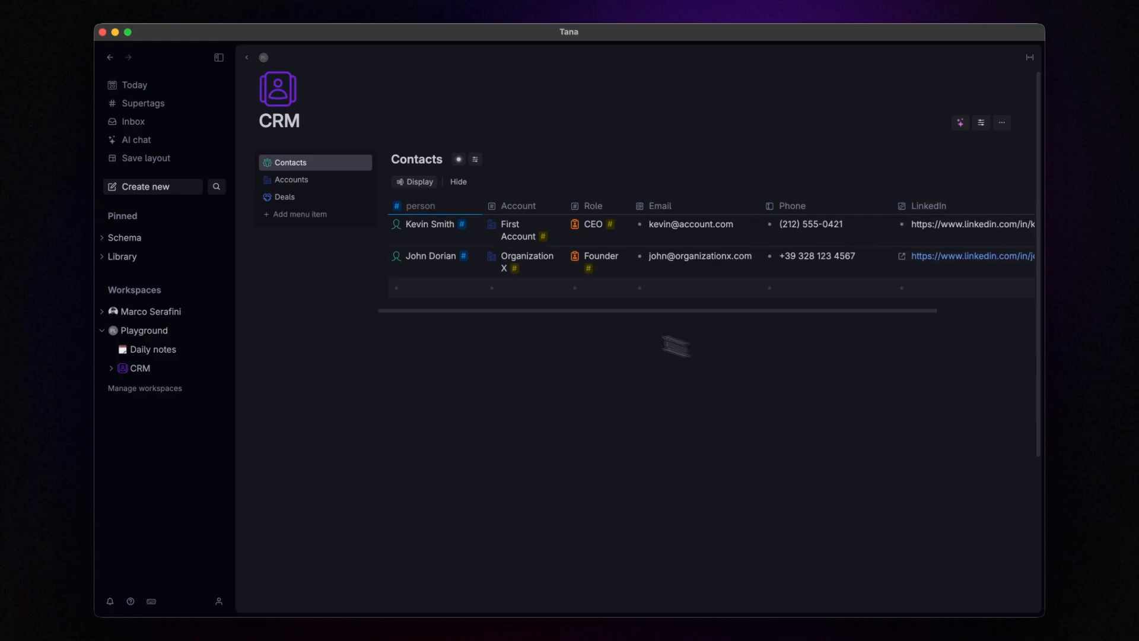
Step: Open Accounts in the side menu and view it as tabs
click(333, 188)
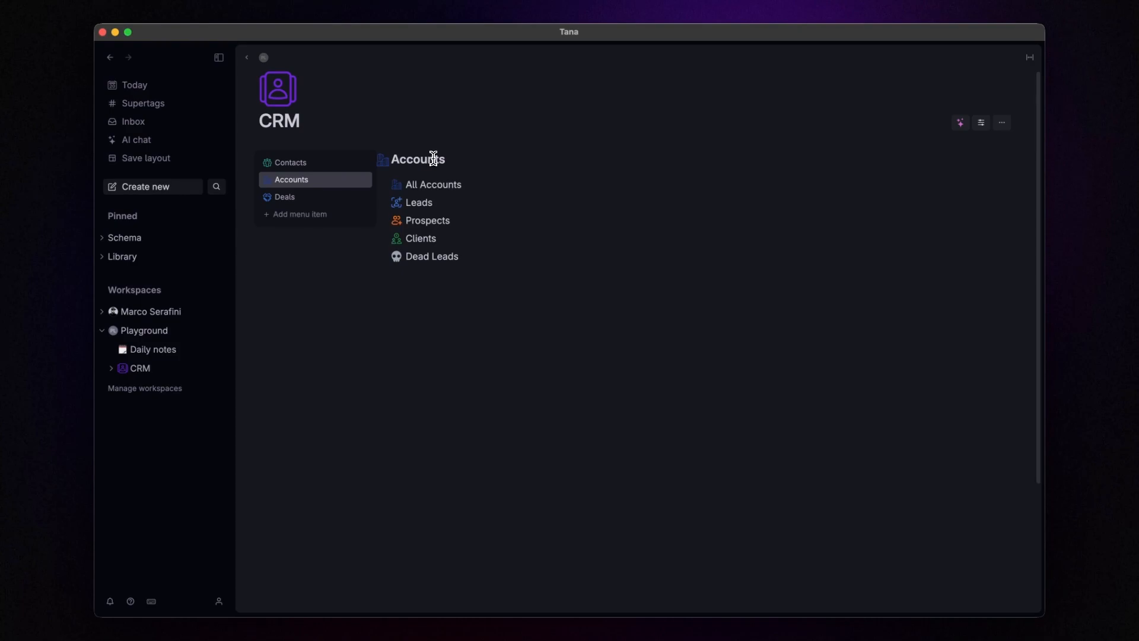
key(super+k)
text(vie)
key(Down)
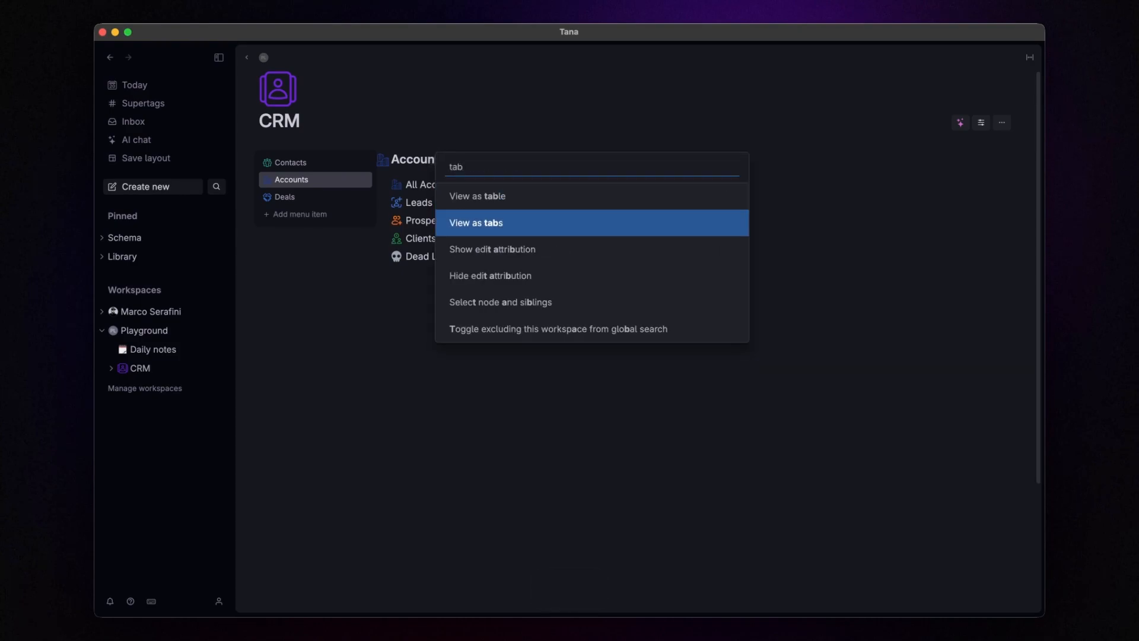
key(Return)
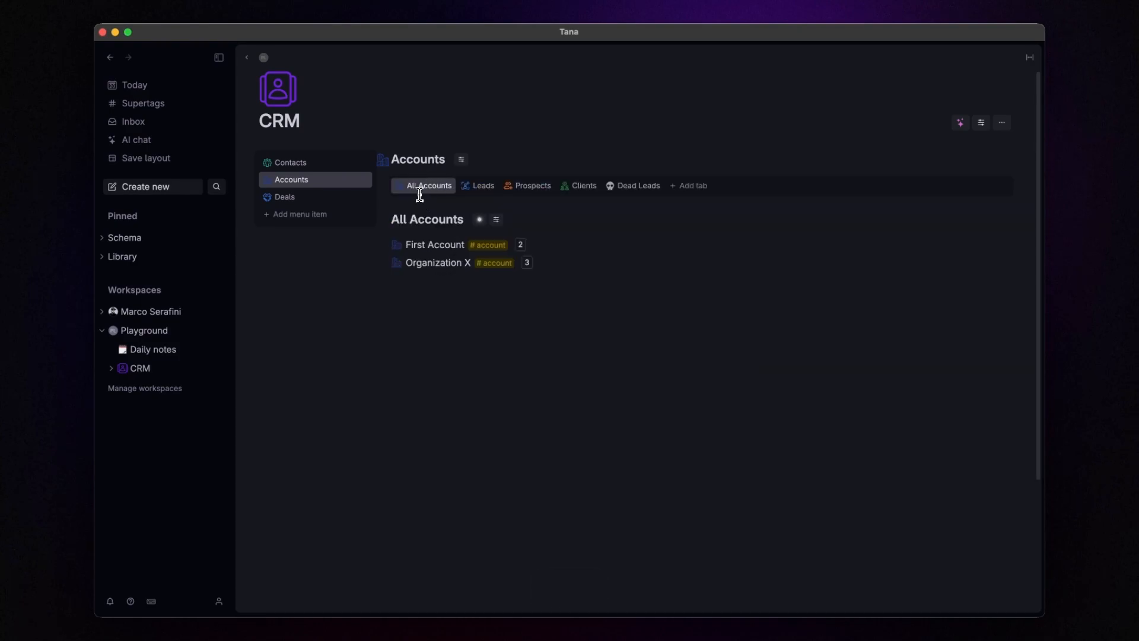
Step: View the All Accounts and Leads searches under Accounts as tables
key(super+k)
text(vie)
key(Down)
key(Return)
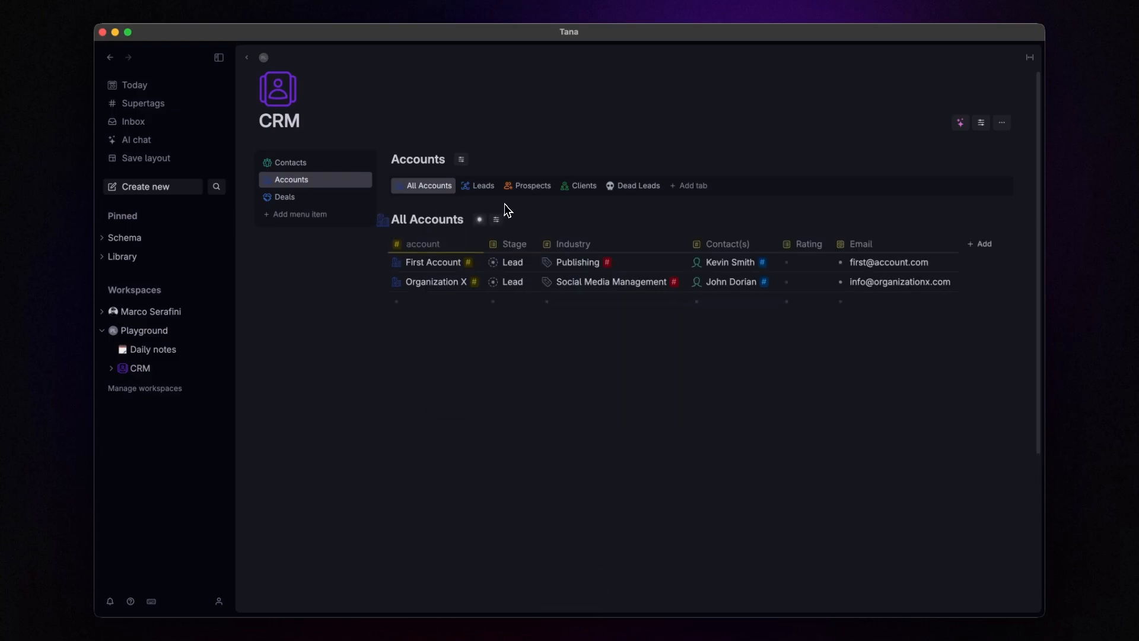
click(485, 187)
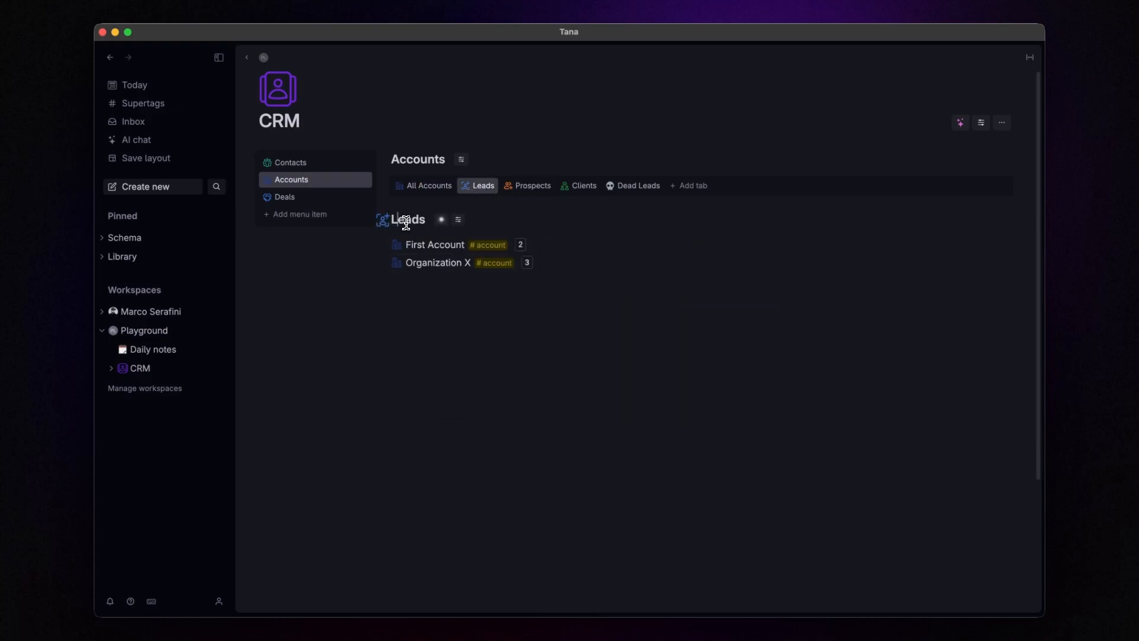
key(super+k)
text(table)
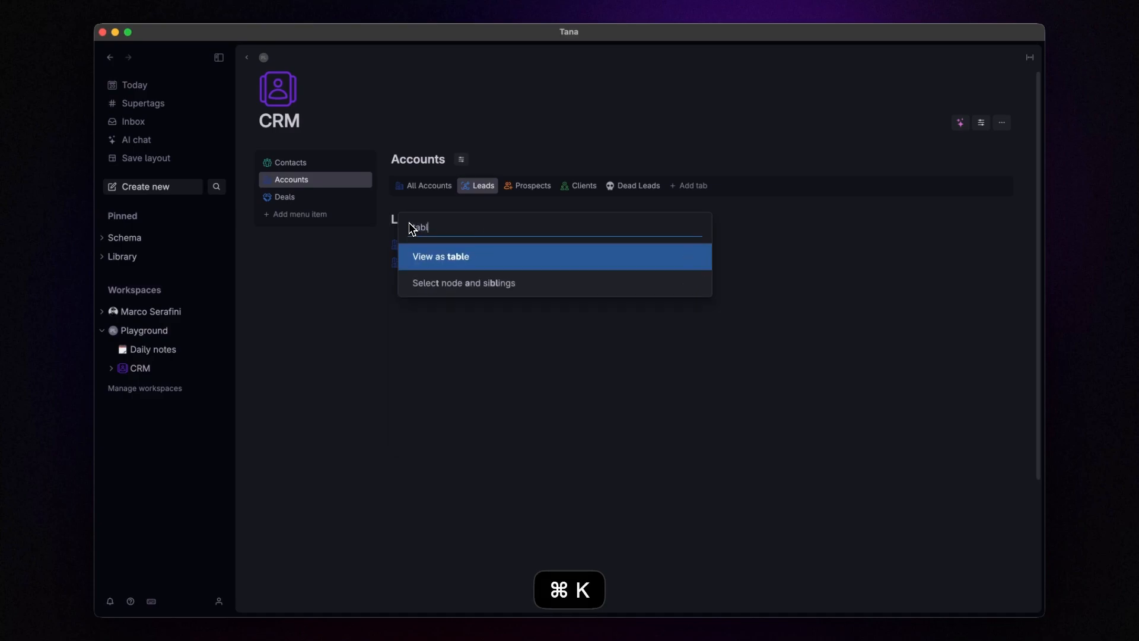
key(Return)
Step: View the Prospects and Clients searches under Accounts as tables
click(527, 186)
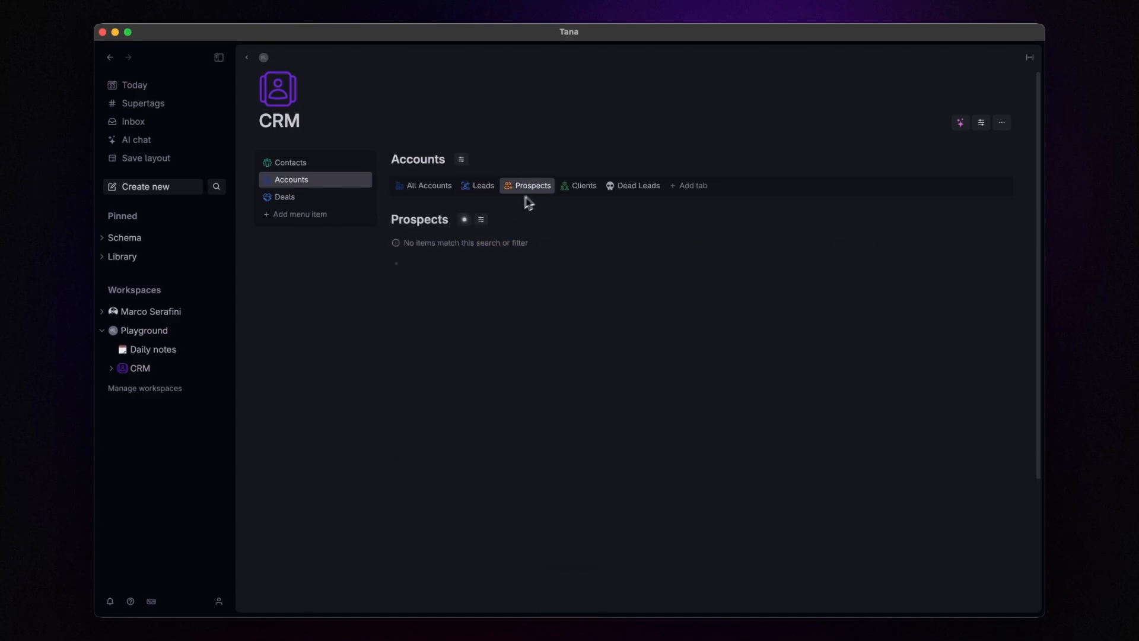
click(480, 220)
mouse_move(555, 243)
click(653, 257)
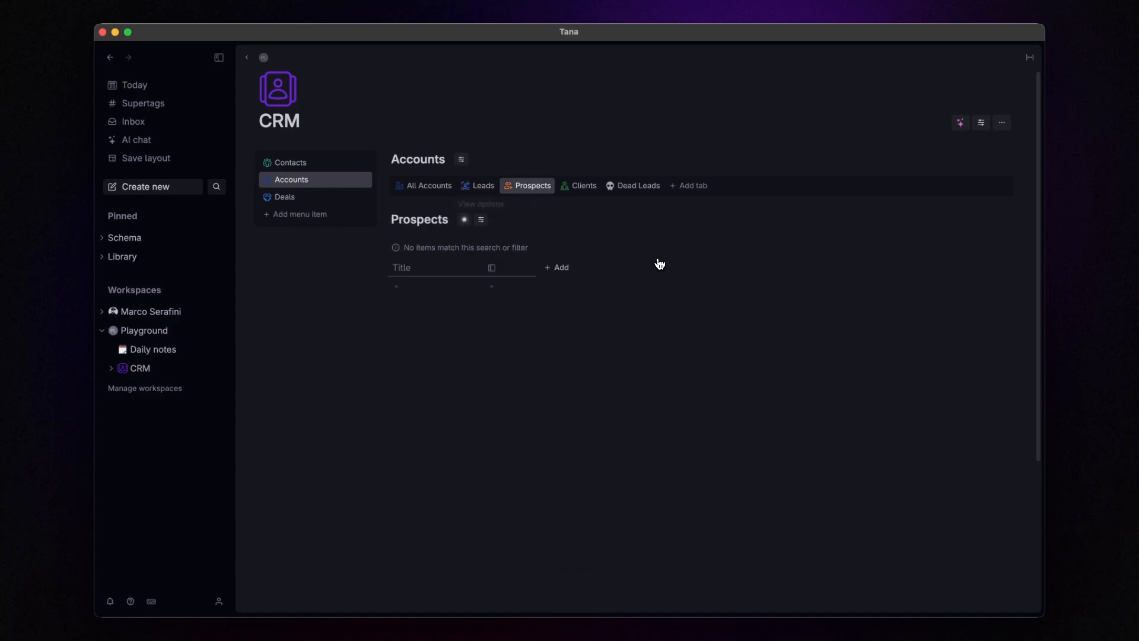
click(583, 186)
click(463, 220)
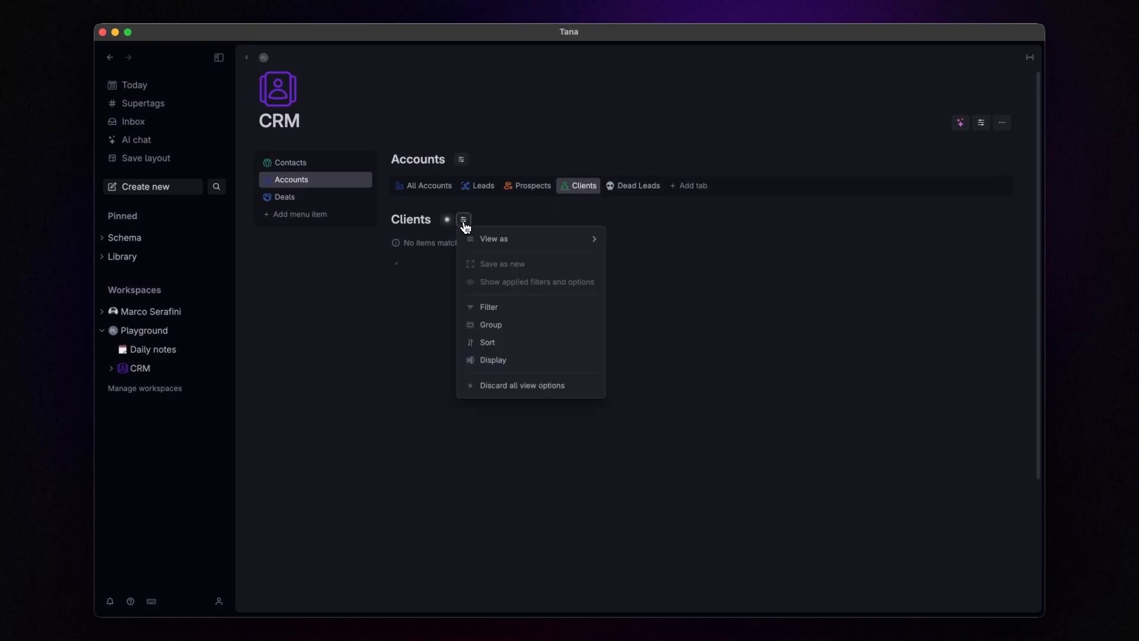
mouse_move(554, 243)
click(663, 257)
Step: View the Dead Leads search as a table, and check the All Accounts and Leads tables
click(638, 186)
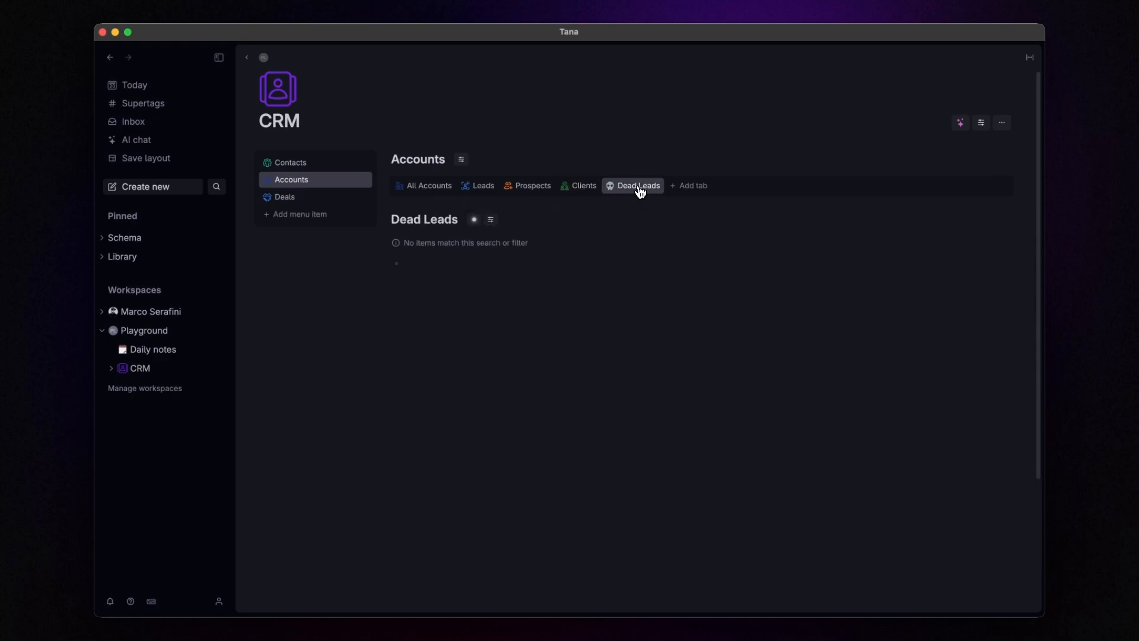
click(490, 219)
mouse_move(516, 236)
click(653, 256)
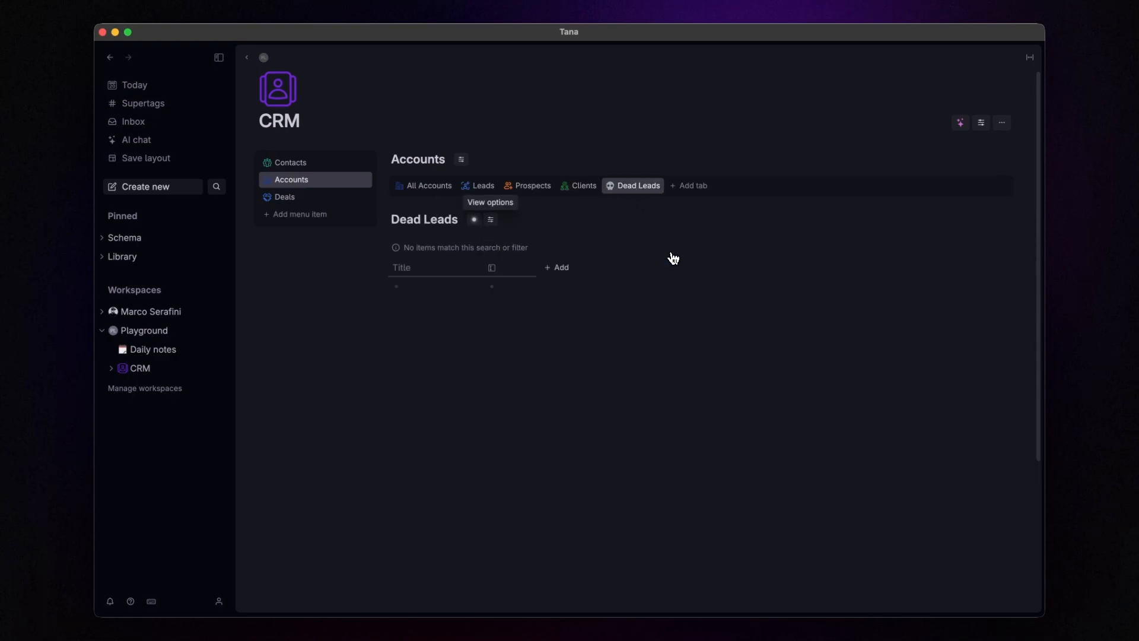
click(431, 187)
click(492, 187)
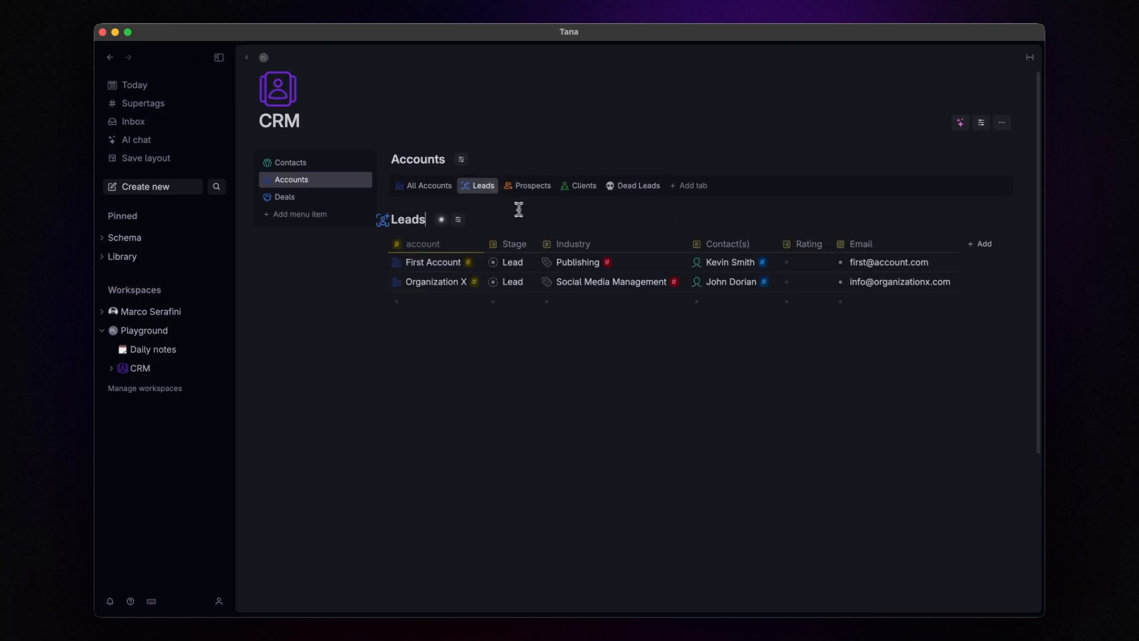
Step: Open Deals in the side menu and view it as tabs
click(320, 198)
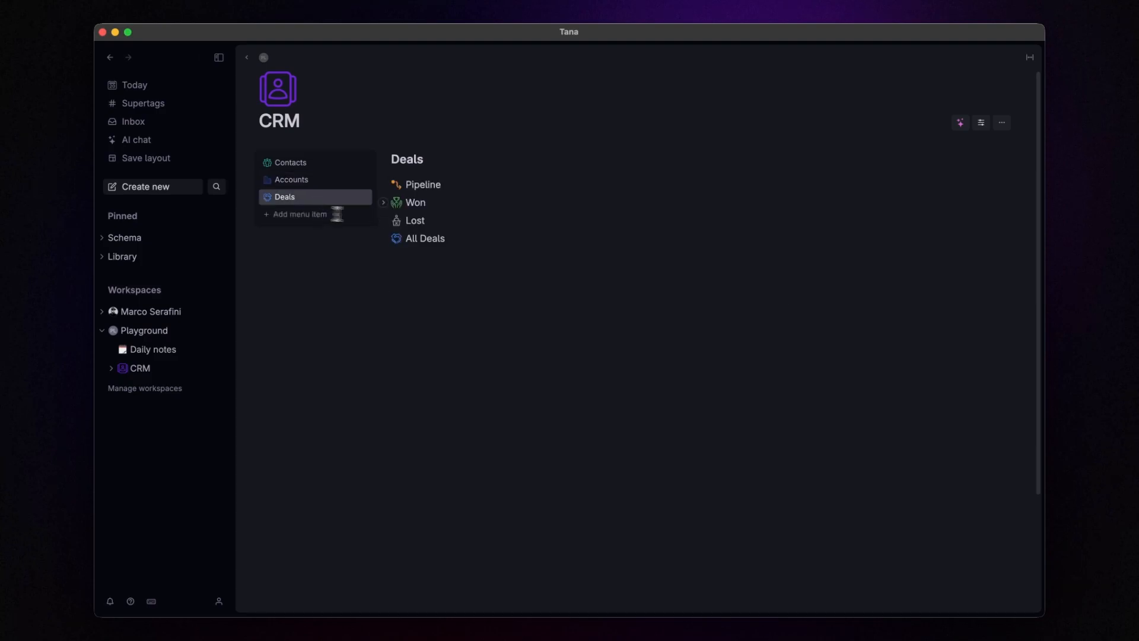
click(420, 164)
key(super+k)
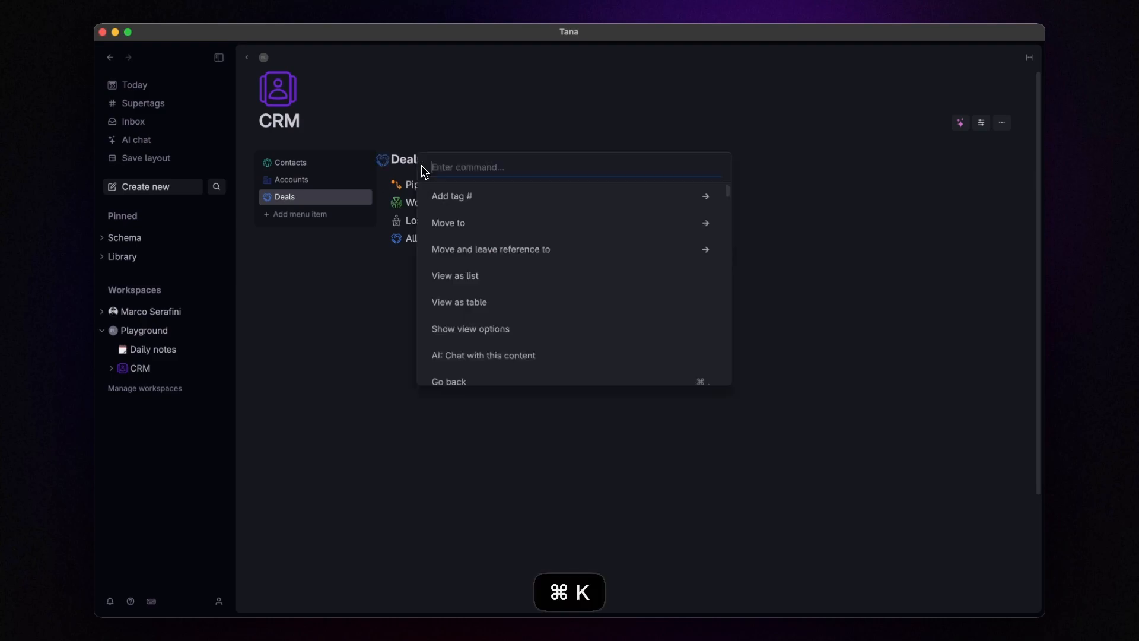
text(tabs)
key(Return)
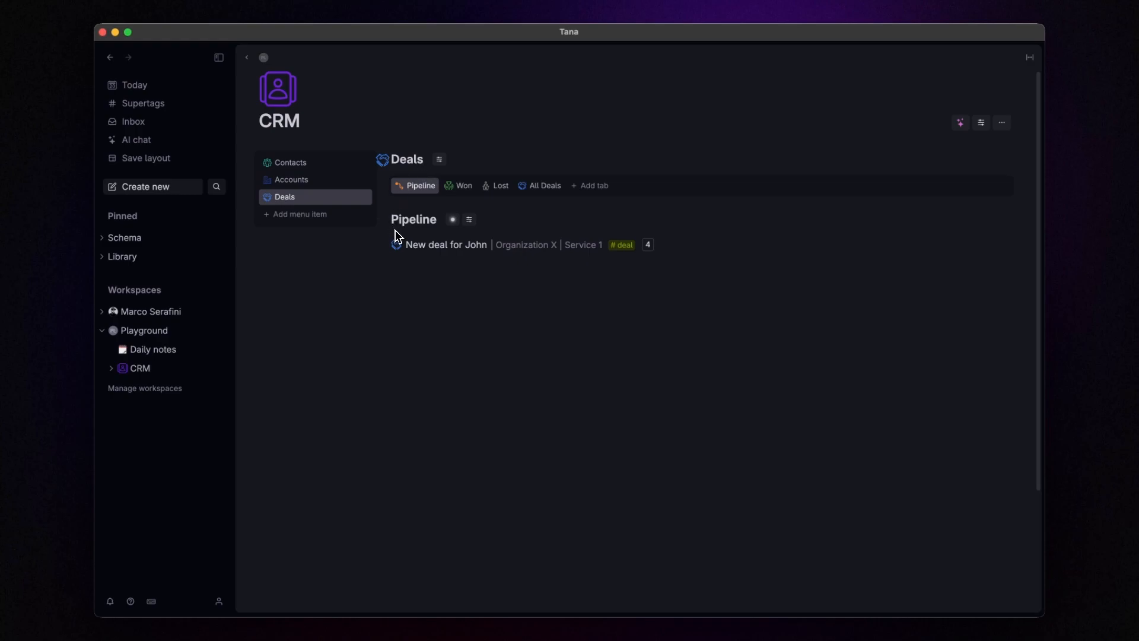
Step: View the Pipeline search under Deals as cards grouped by Deal status
click(474, 231)
mouse_move(498, 244)
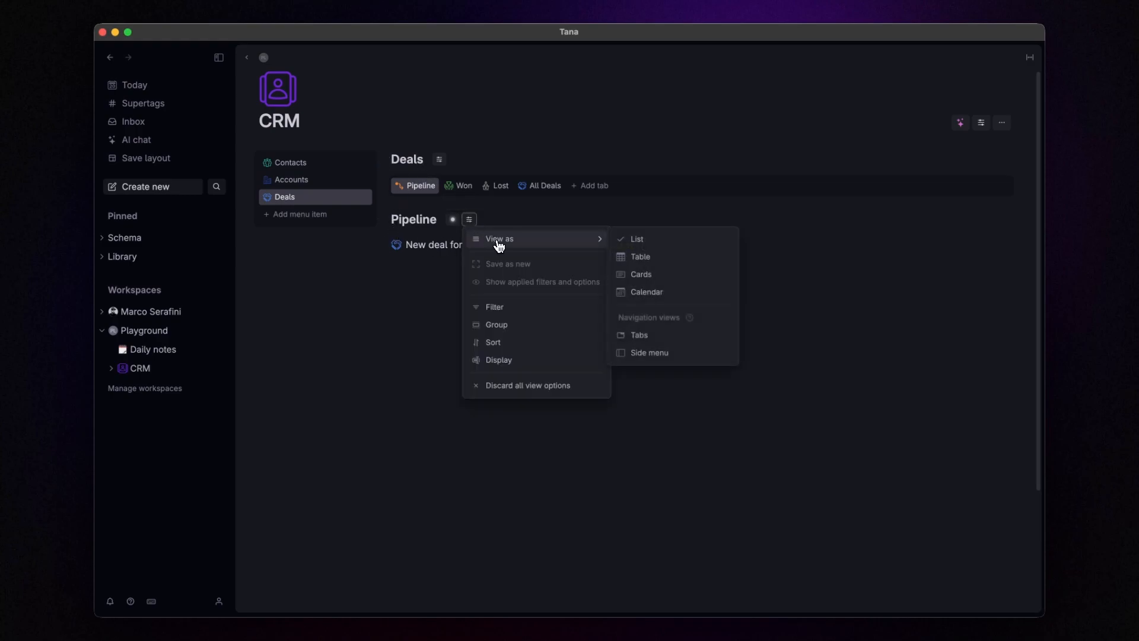
click(665, 274)
click(470, 219)
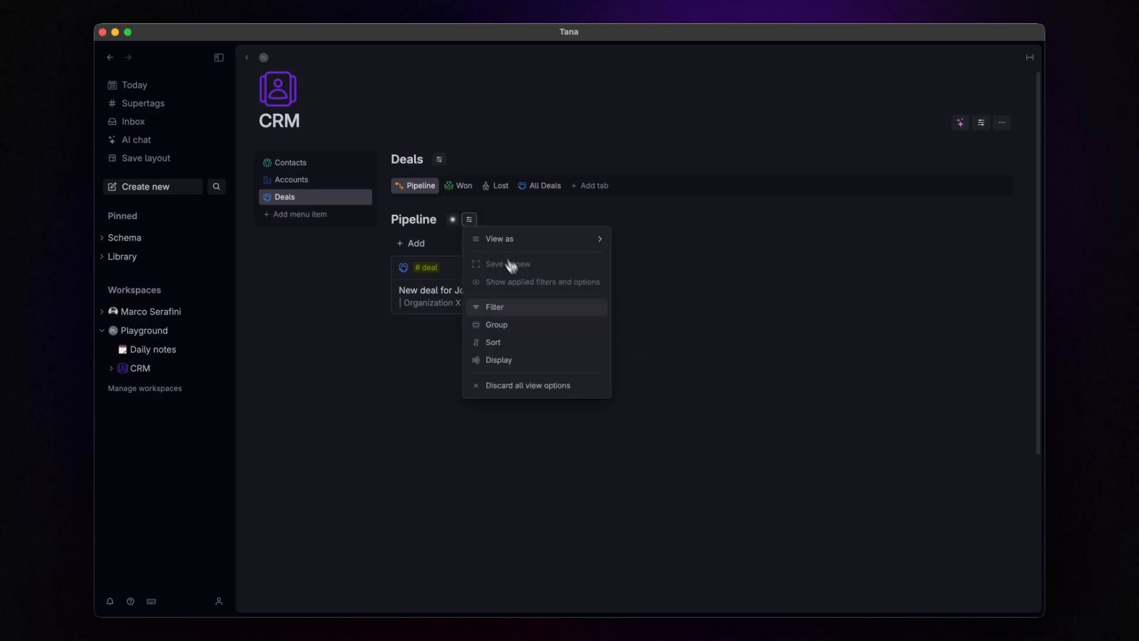
click(516, 325)
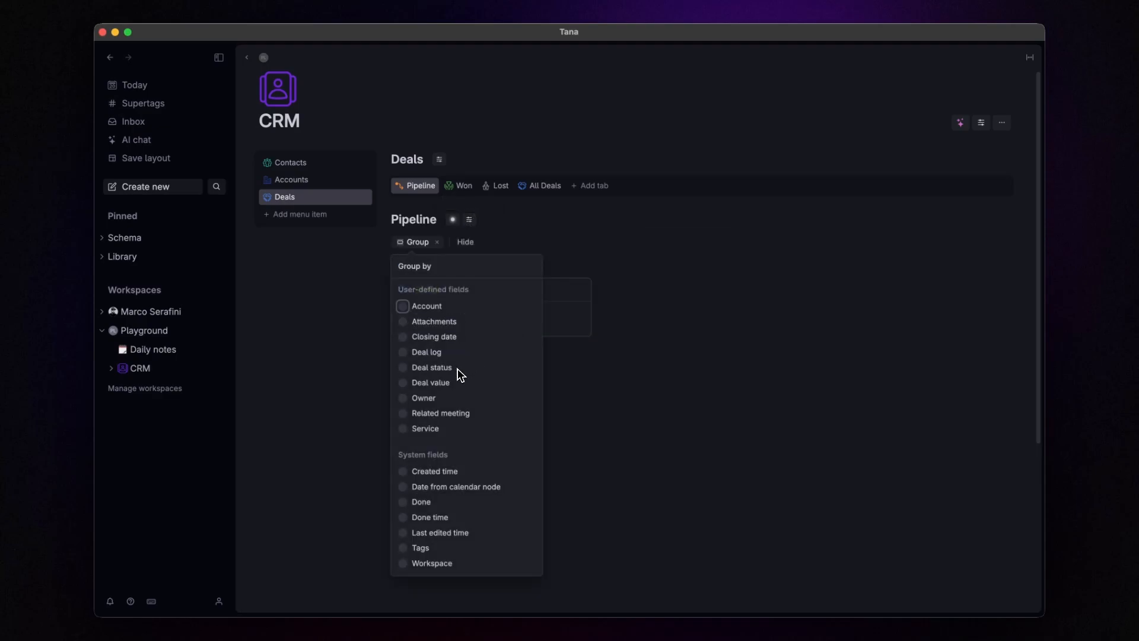
click(431, 367)
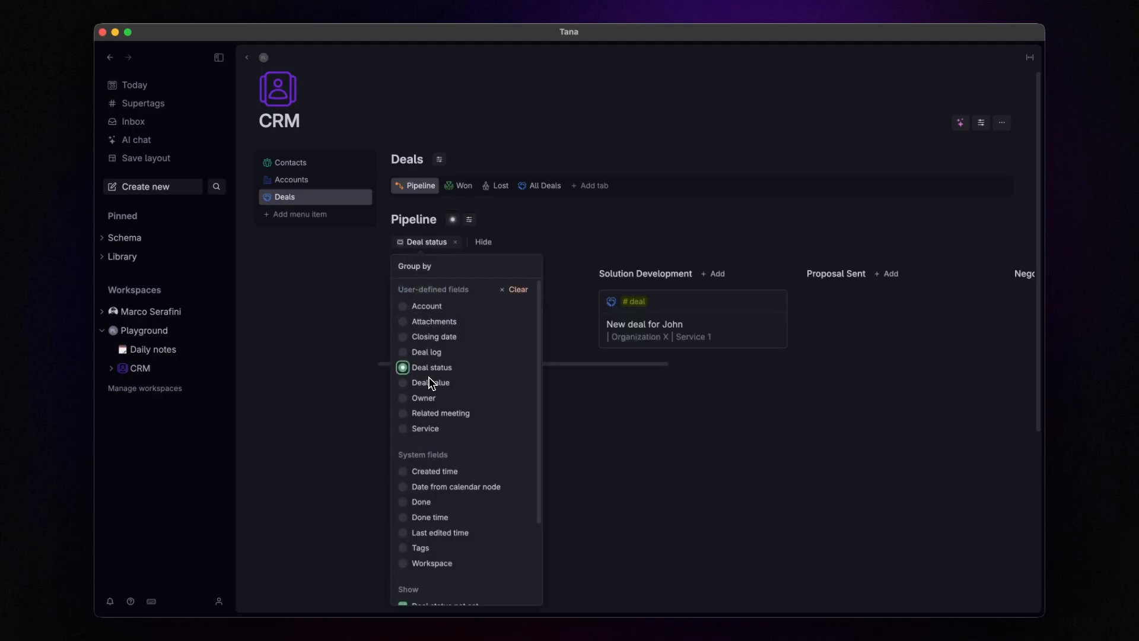
Step: Display Account, Deal value and Closing date on the Pipeline cards, and hide the group for deals with no status set
click(469, 219)
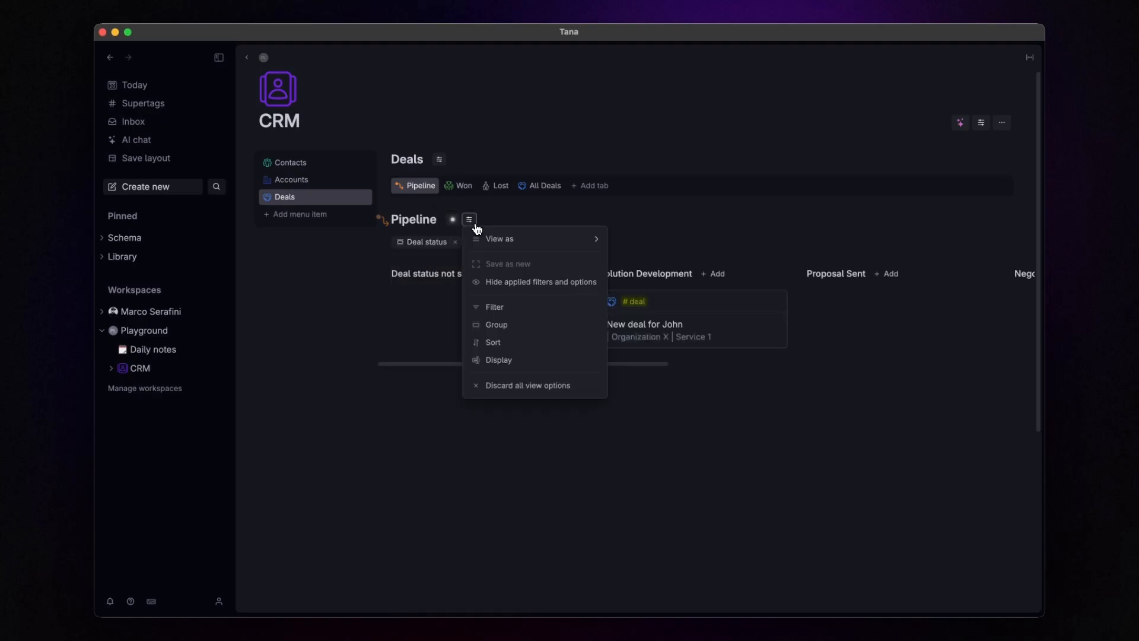
click(518, 360)
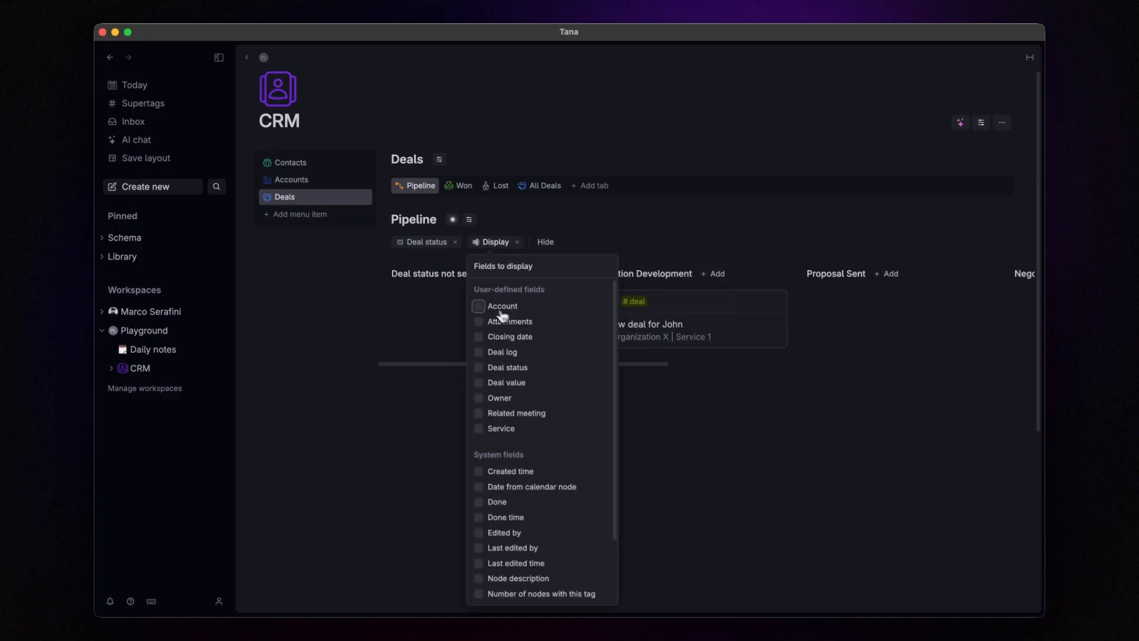
click(479, 306)
click(478, 383)
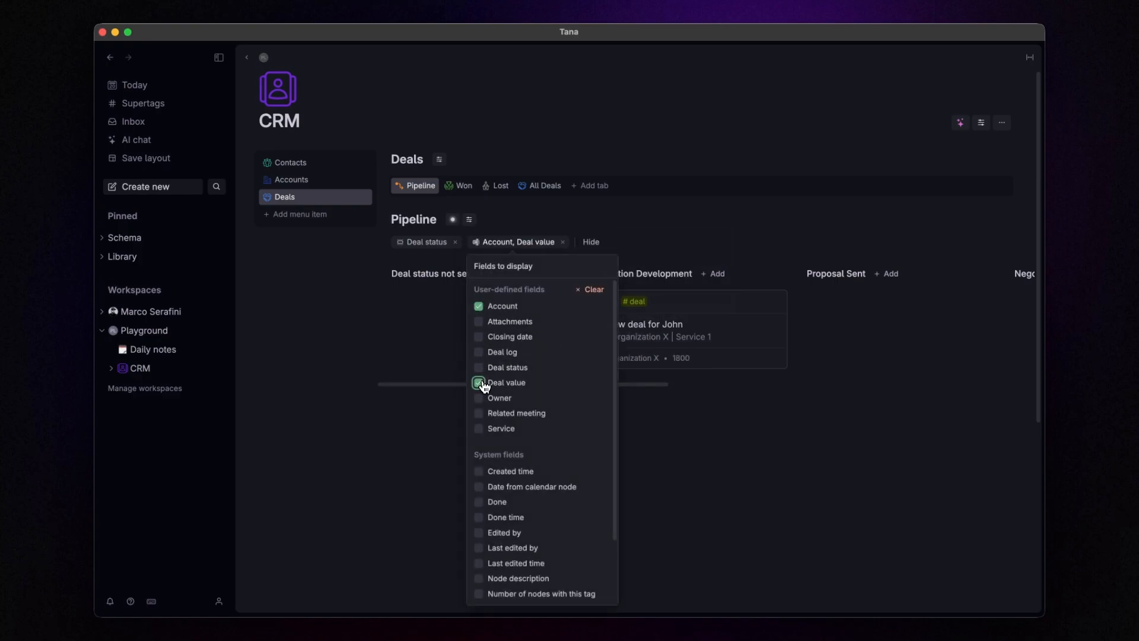
click(479, 337)
click(721, 460)
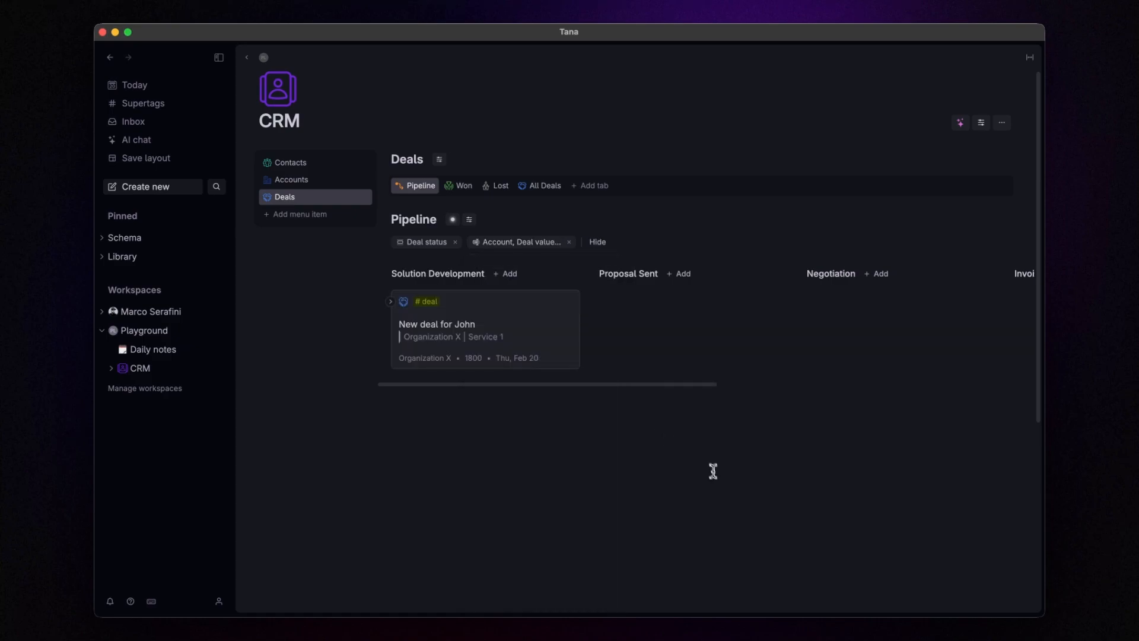
Step: View the Won and Lost searches under Deals as tables
click(463, 186)
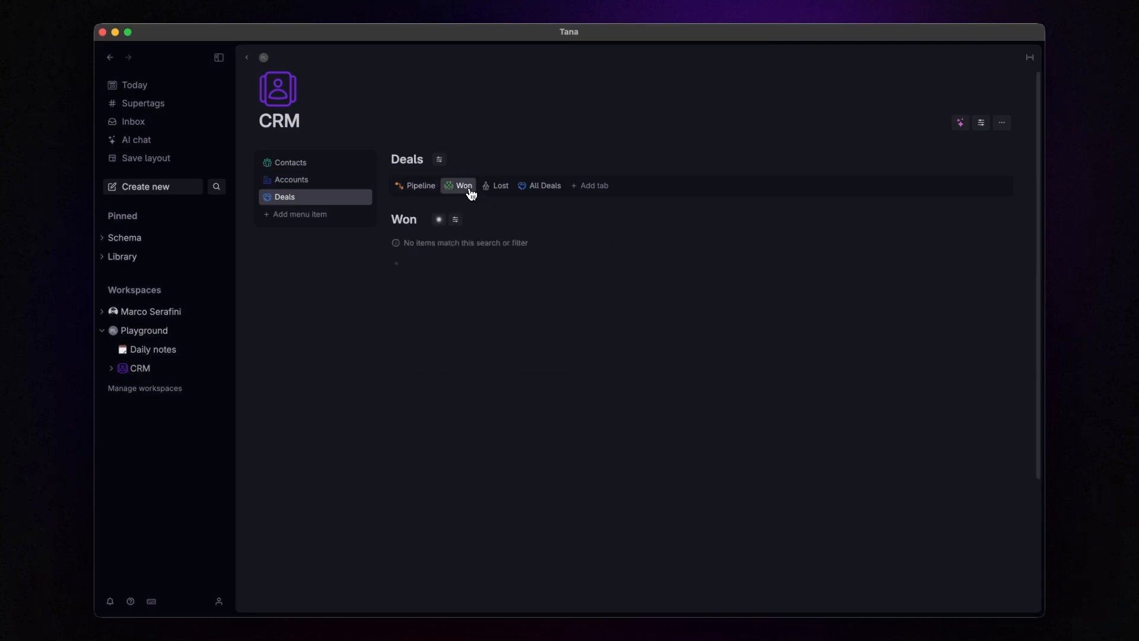
click(455, 219)
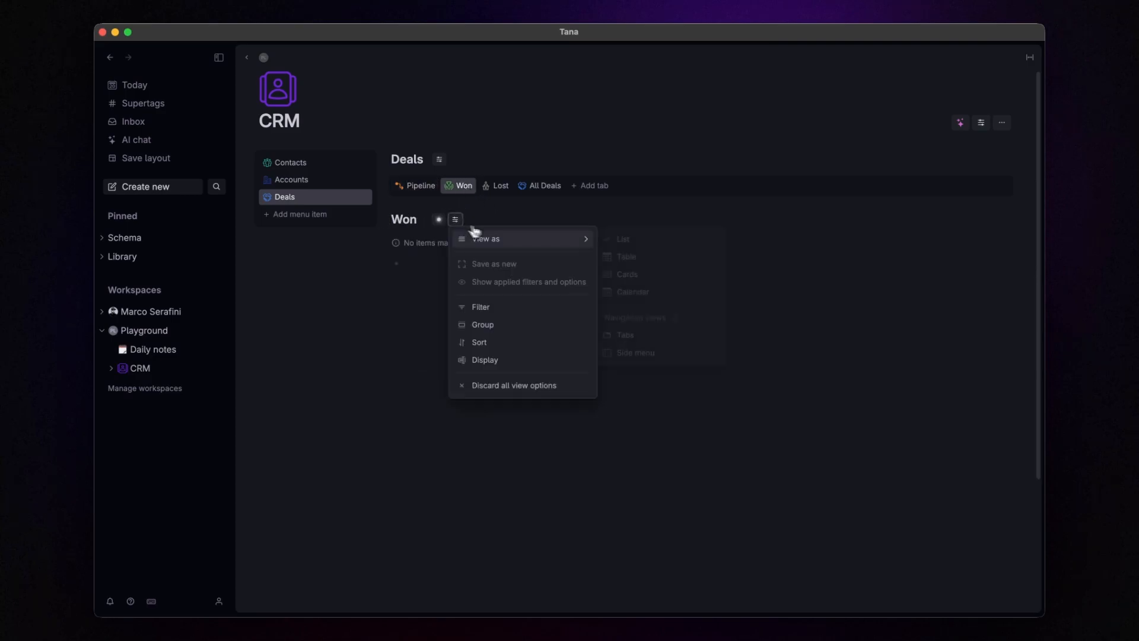
mouse_move(572, 238)
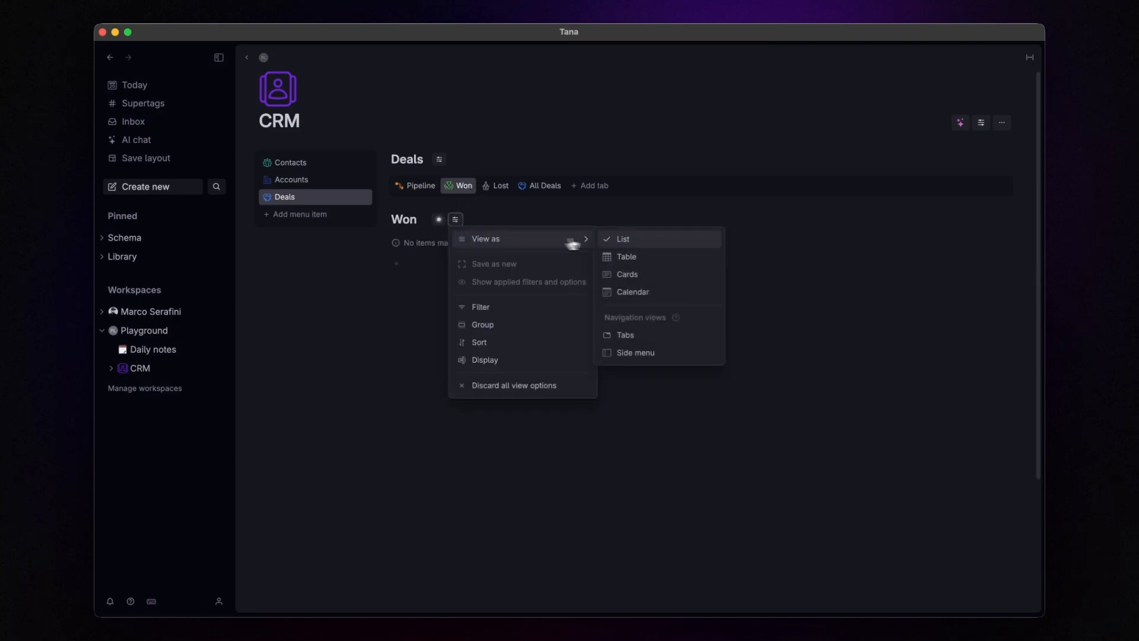
click(655, 261)
click(503, 188)
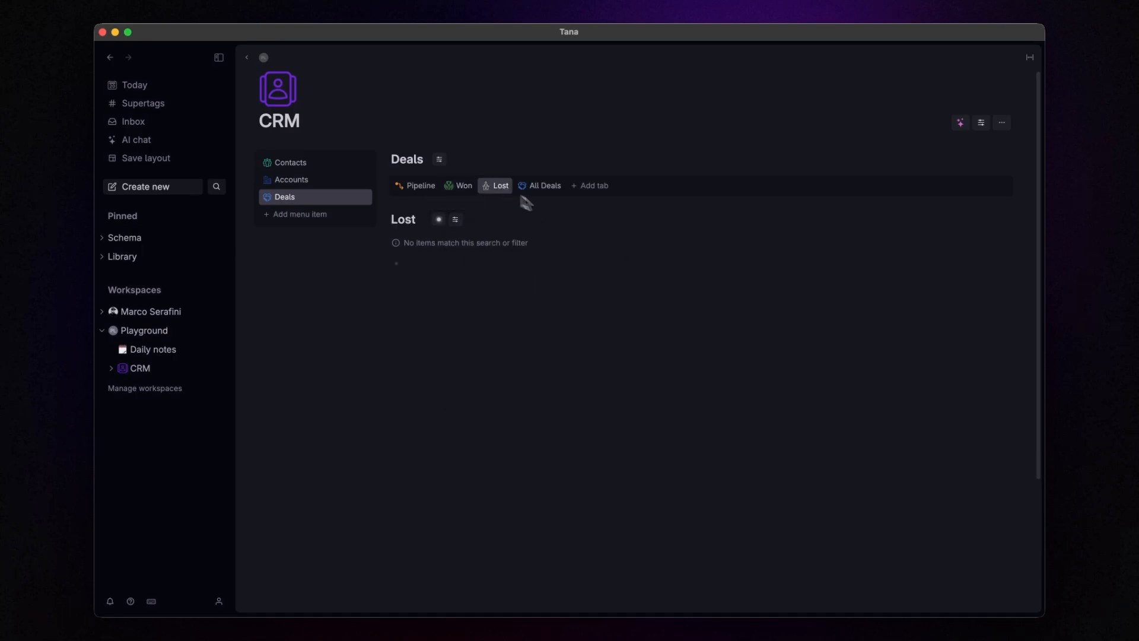
click(455, 219)
mouse_move(587, 238)
click(638, 255)
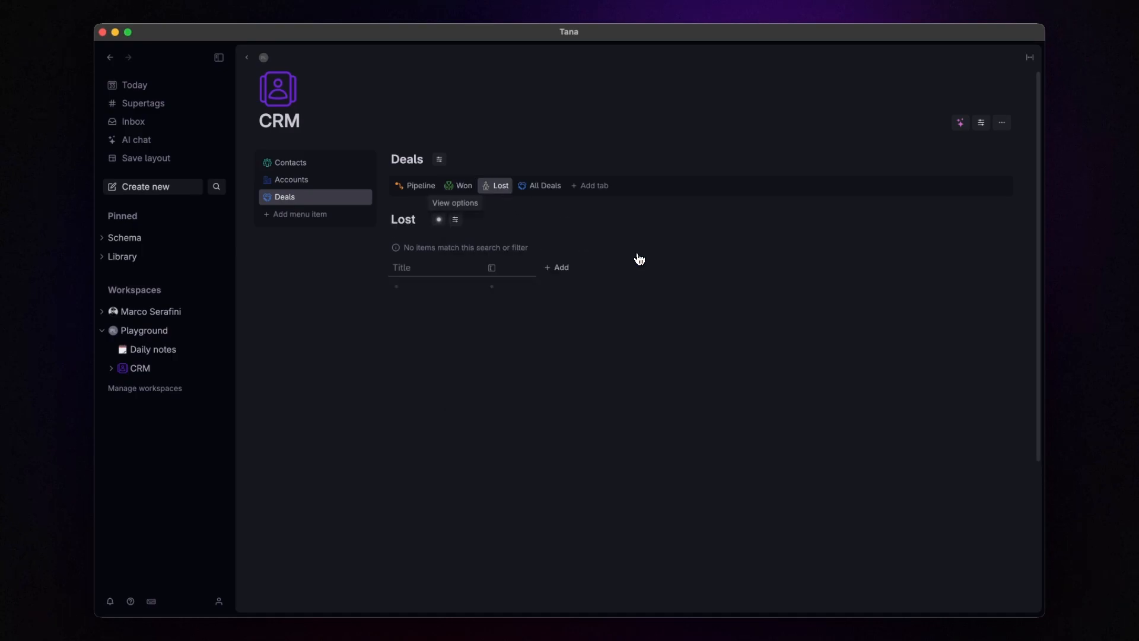
Step: View the All Deals search as a table, and check the Pipeline board and the Contacts table
click(540, 188)
click(474, 220)
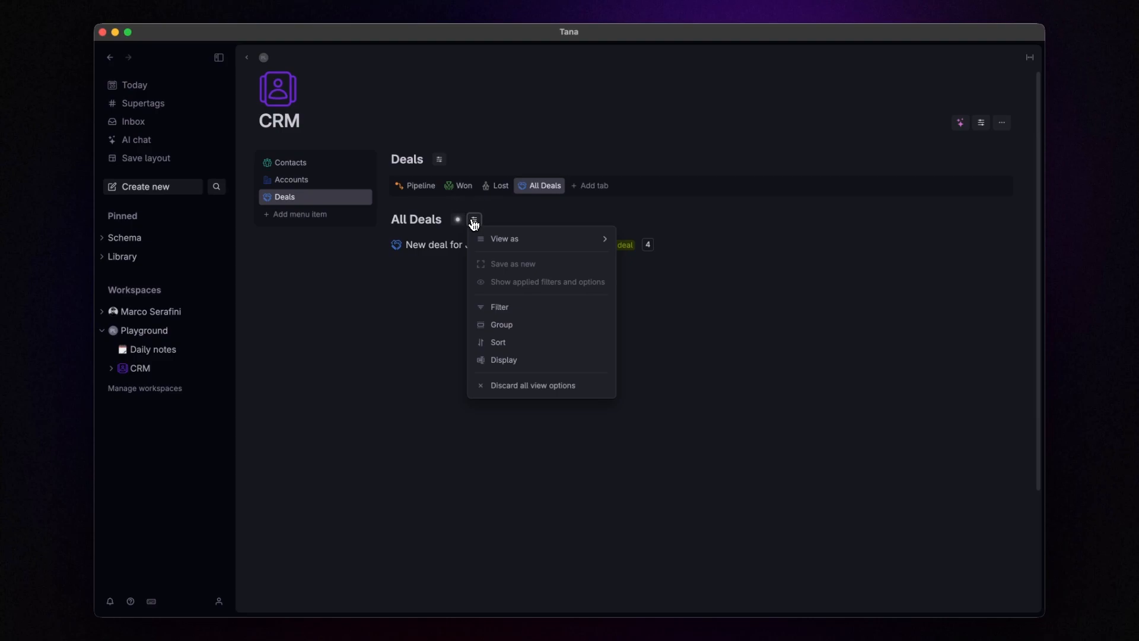
mouse_move(529, 243)
click(645, 256)
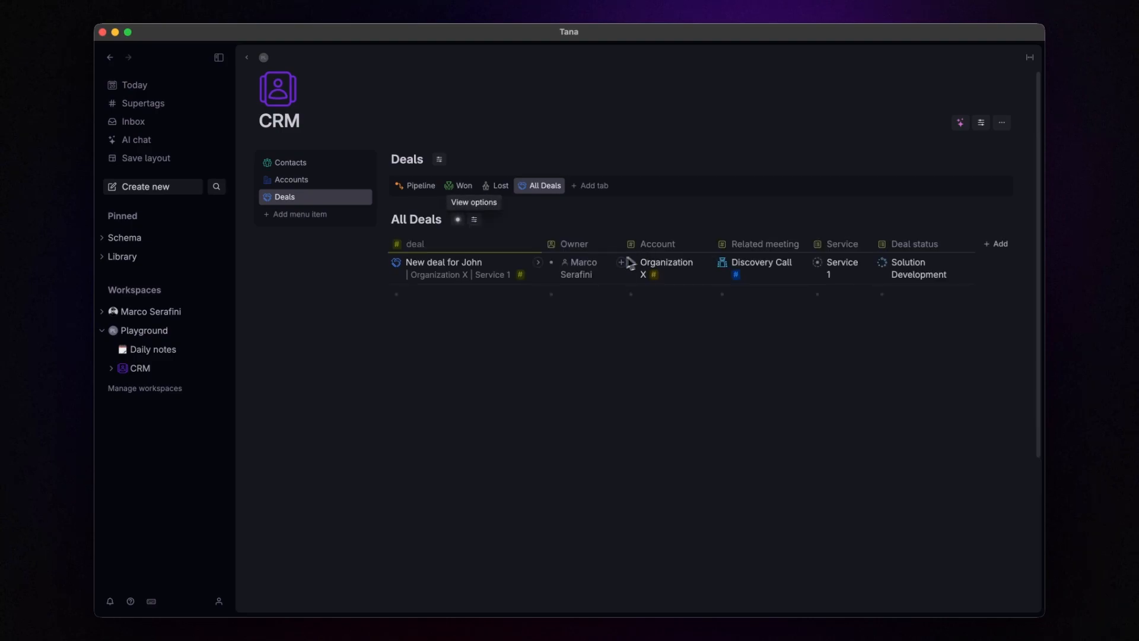
click(416, 186)
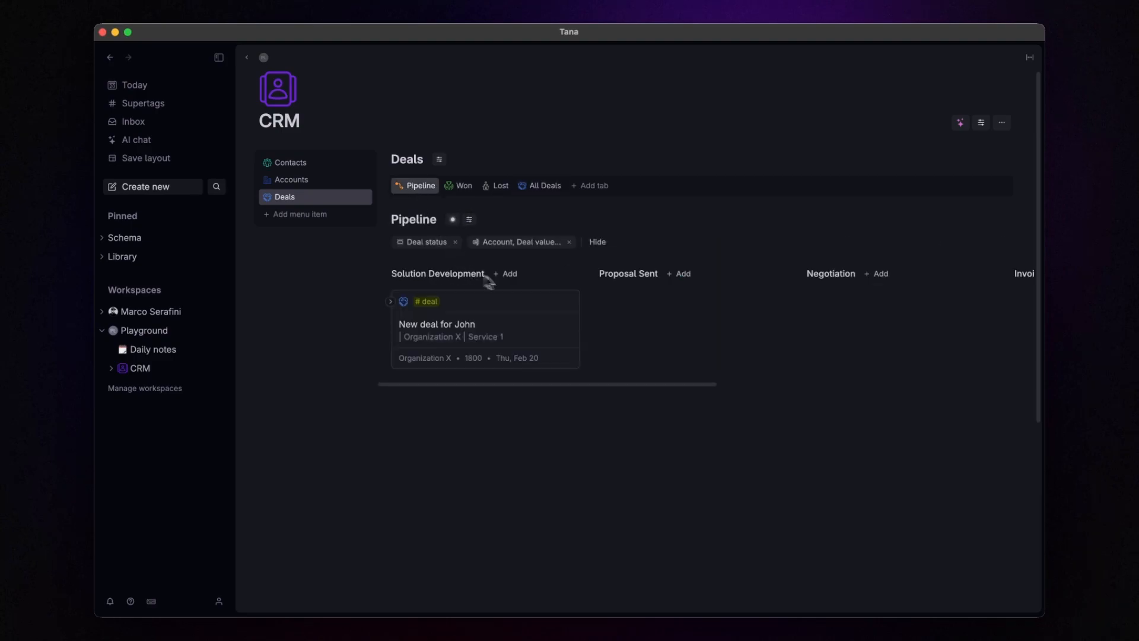
click(328, 168)
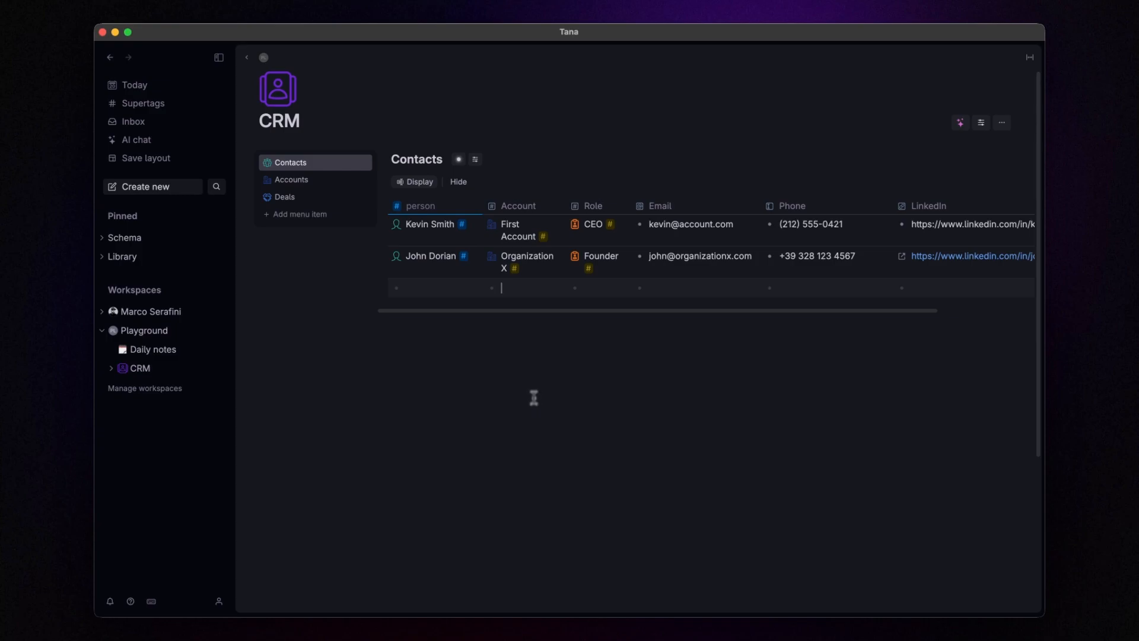
Step: Add a Projects page to the Playground workspace, open it and give it a green hierarchy icon
click(162, 334)
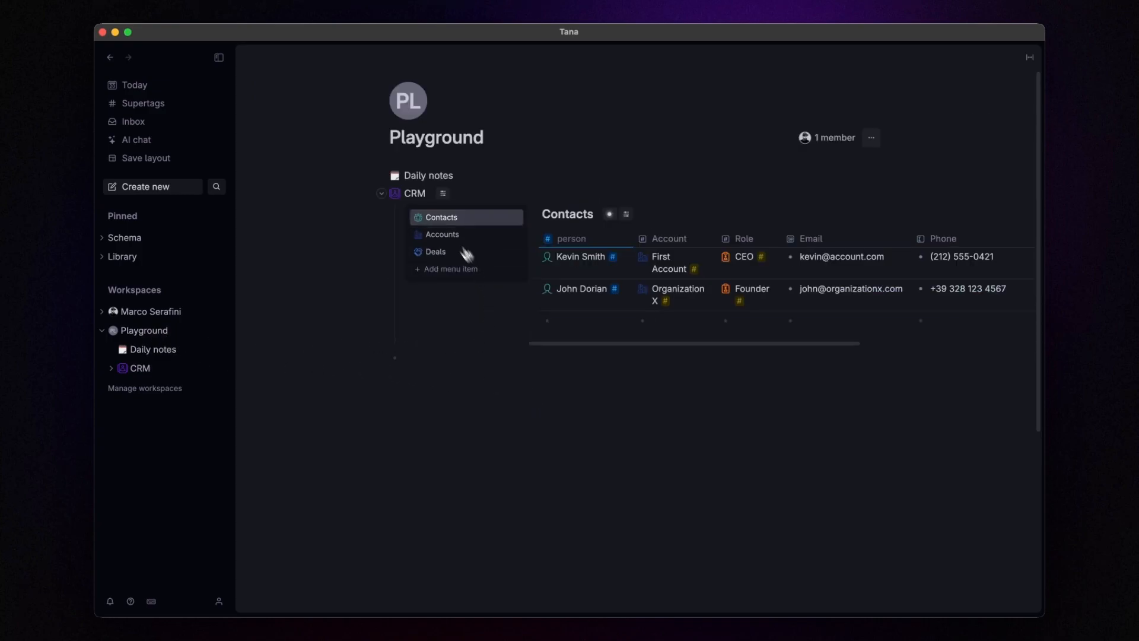
click(380, 194)
click(441, 226)
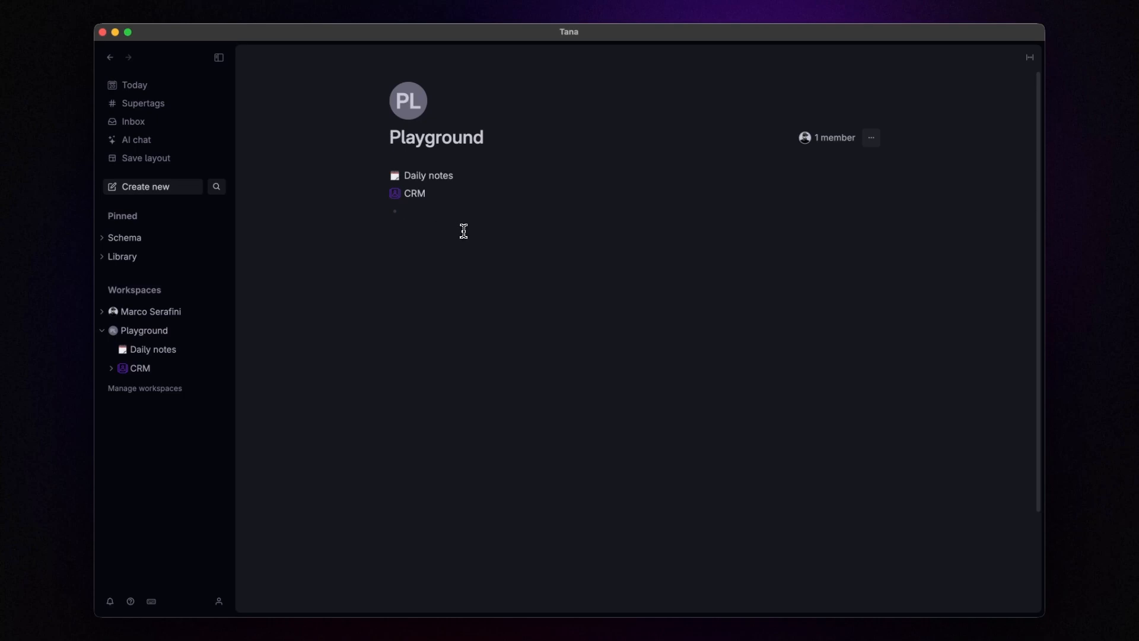
text(Projects)
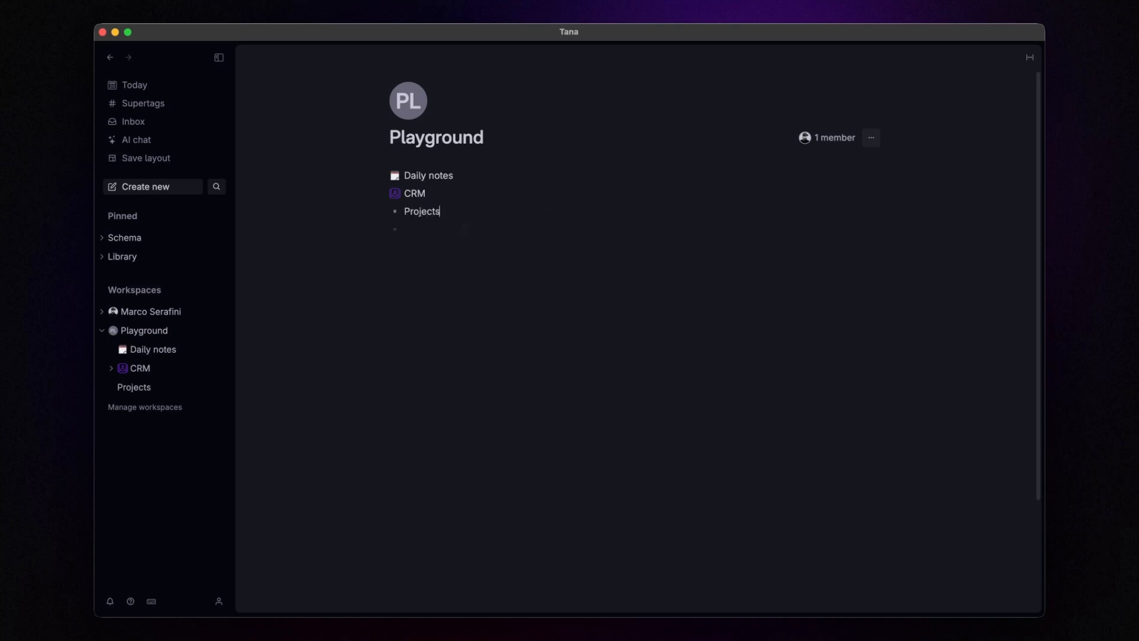
key(super+period)
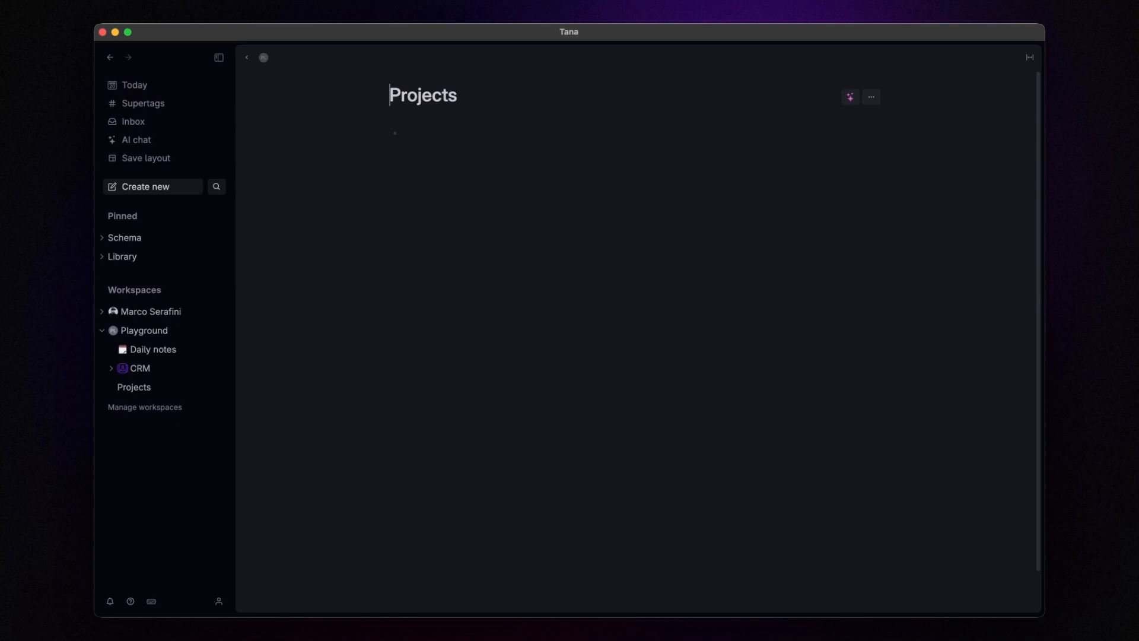
key(super+k)
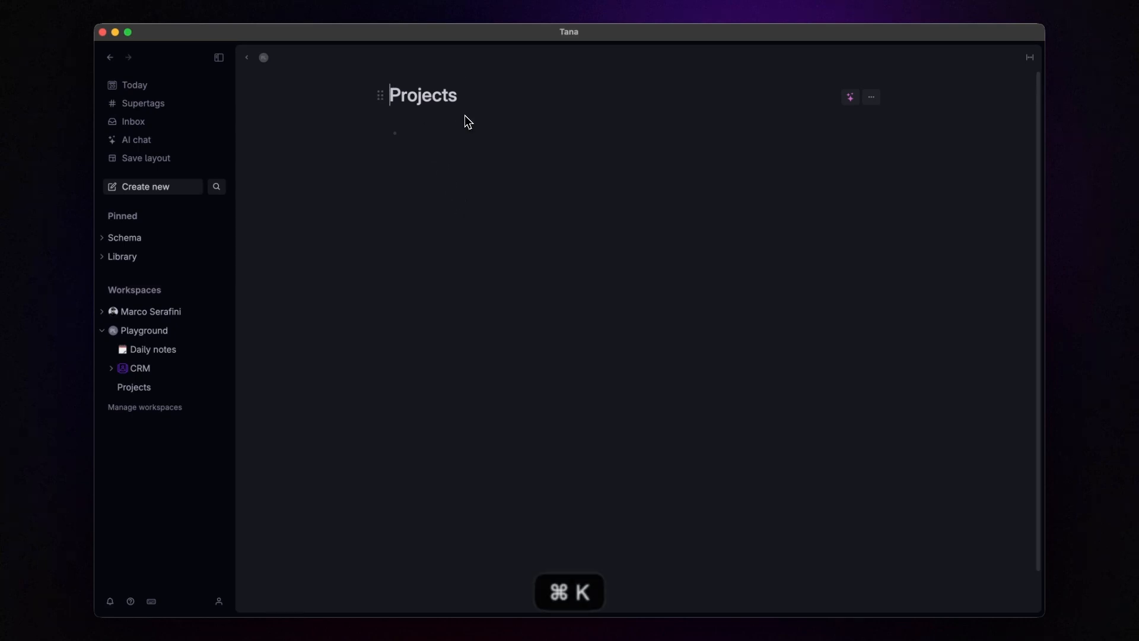
text(de)
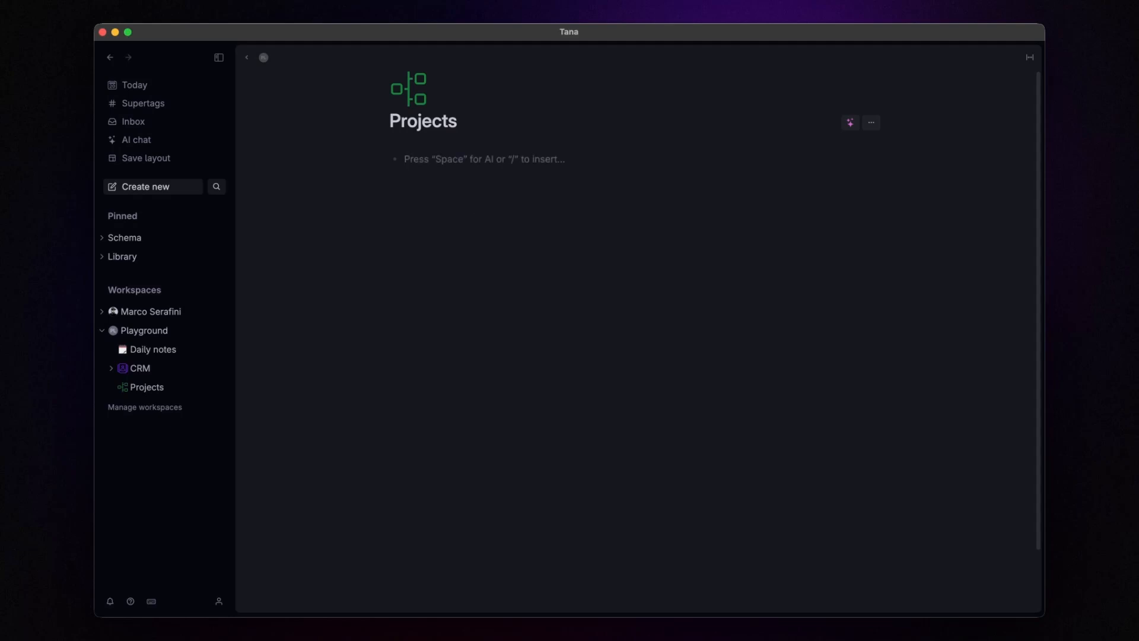
Step: Add a Backlog node to the Projects page and convert it to a search node
text(Backlog)
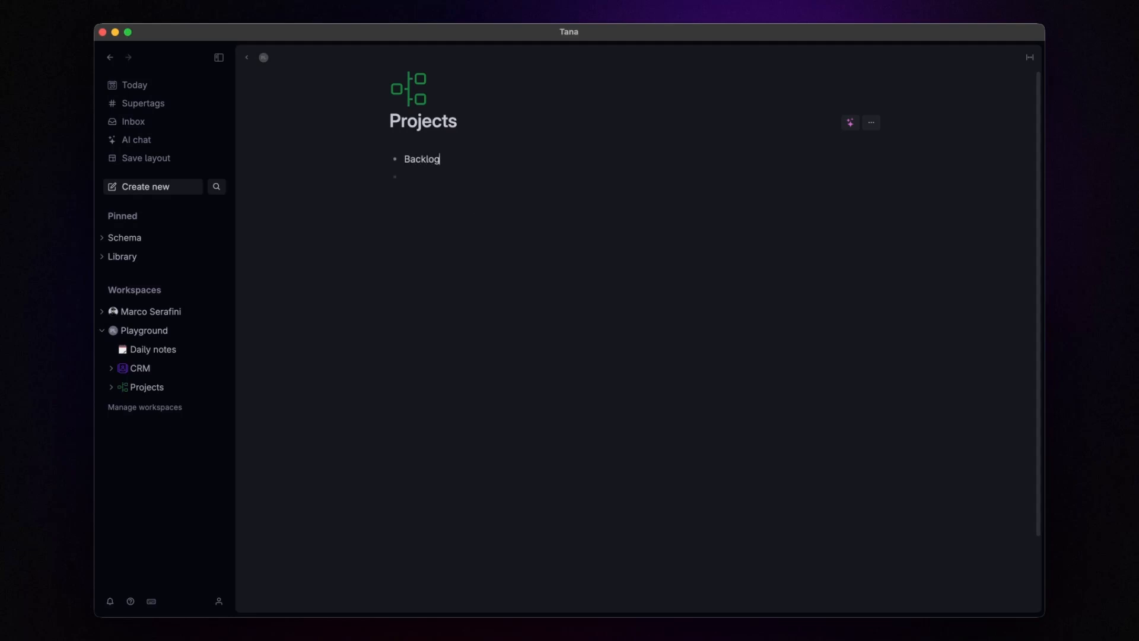
key(super+k)
text(search)
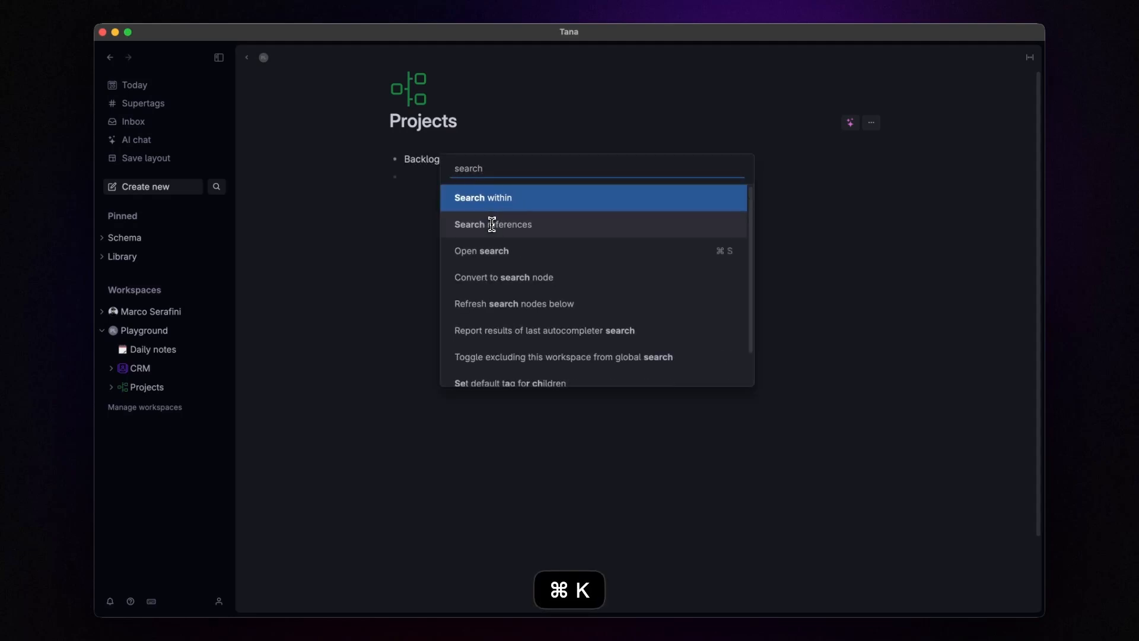
key(Down)
key(Down)
key(Down)
key(Return)
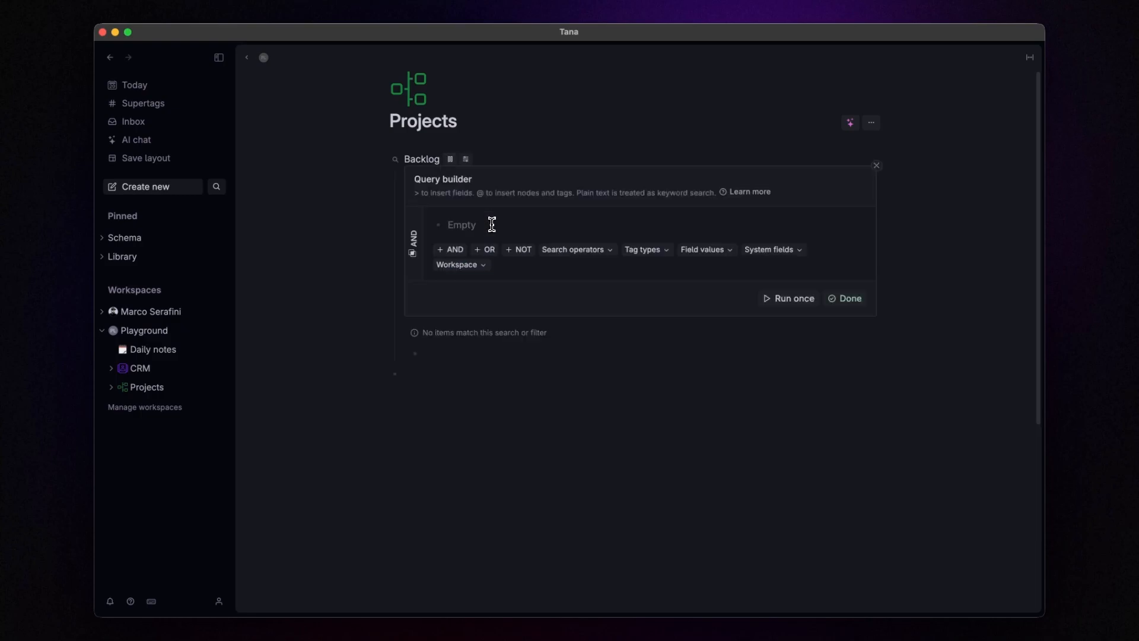
Step: Set the Backlog search to find #project items with Project status Backlog, and collapse it
text(#pro)
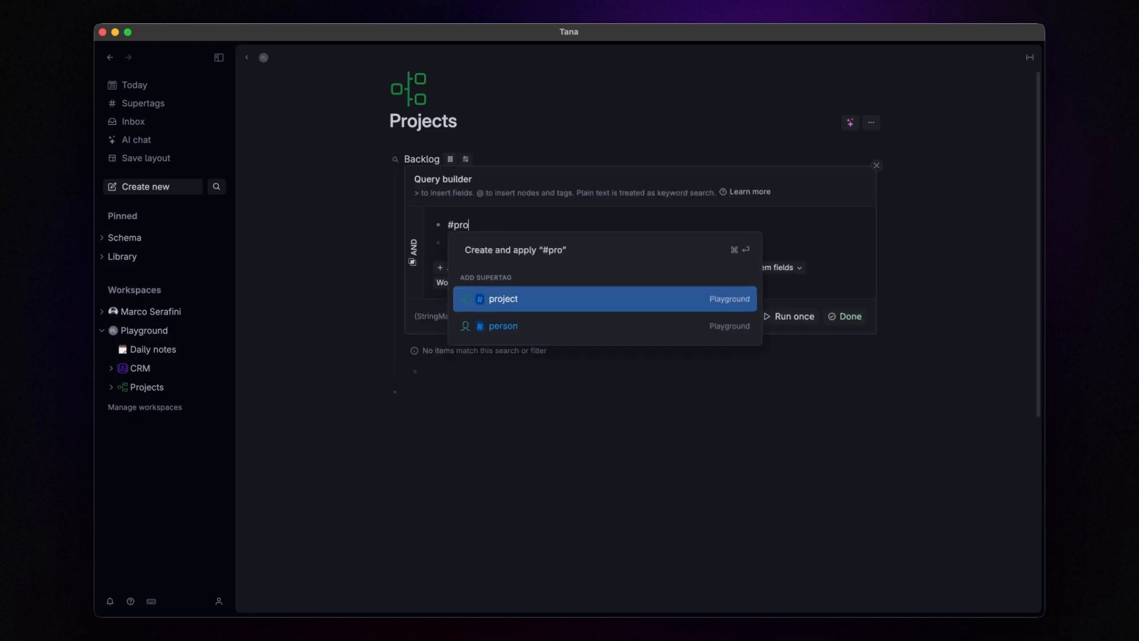
key(Return)
text(>Pro)
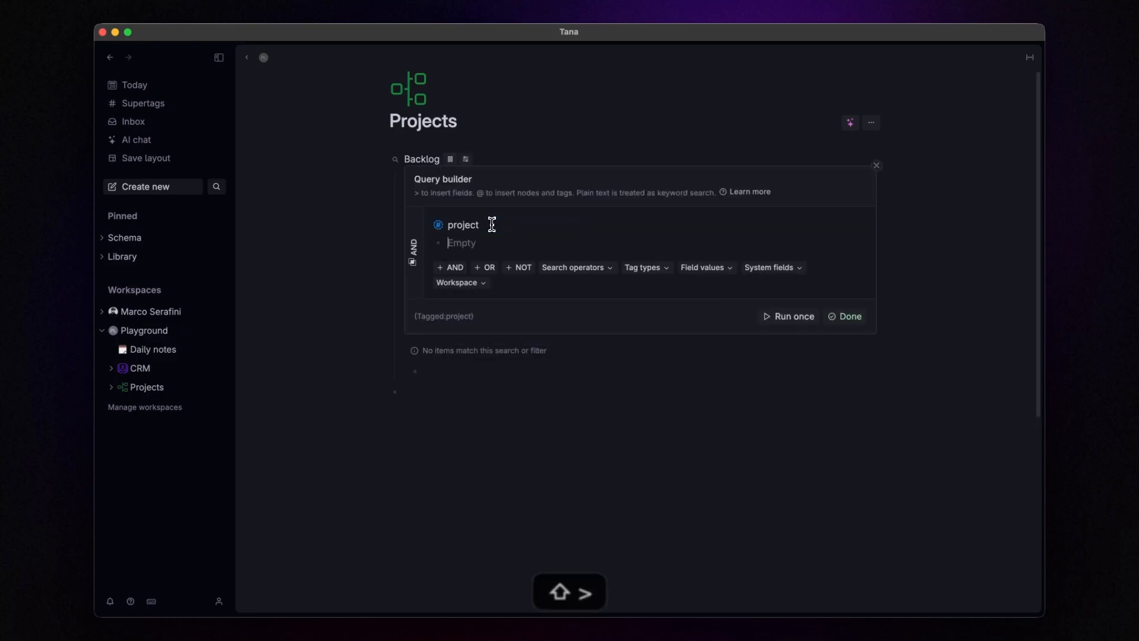
text(je)
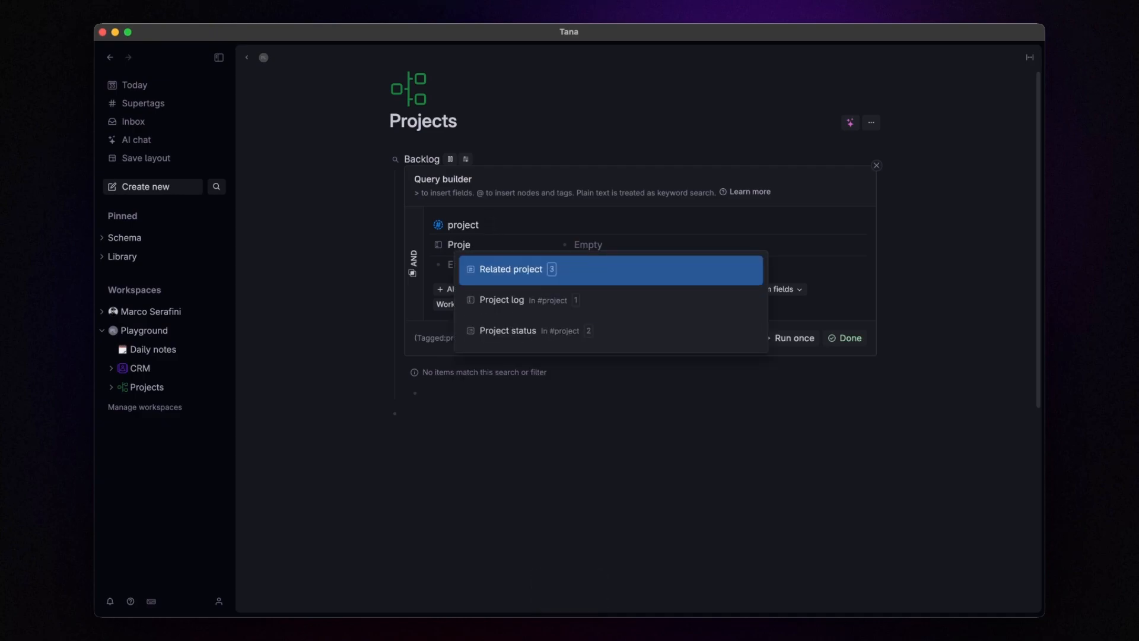
key(Down)
key(Down)
key(Return)
key(Tab)
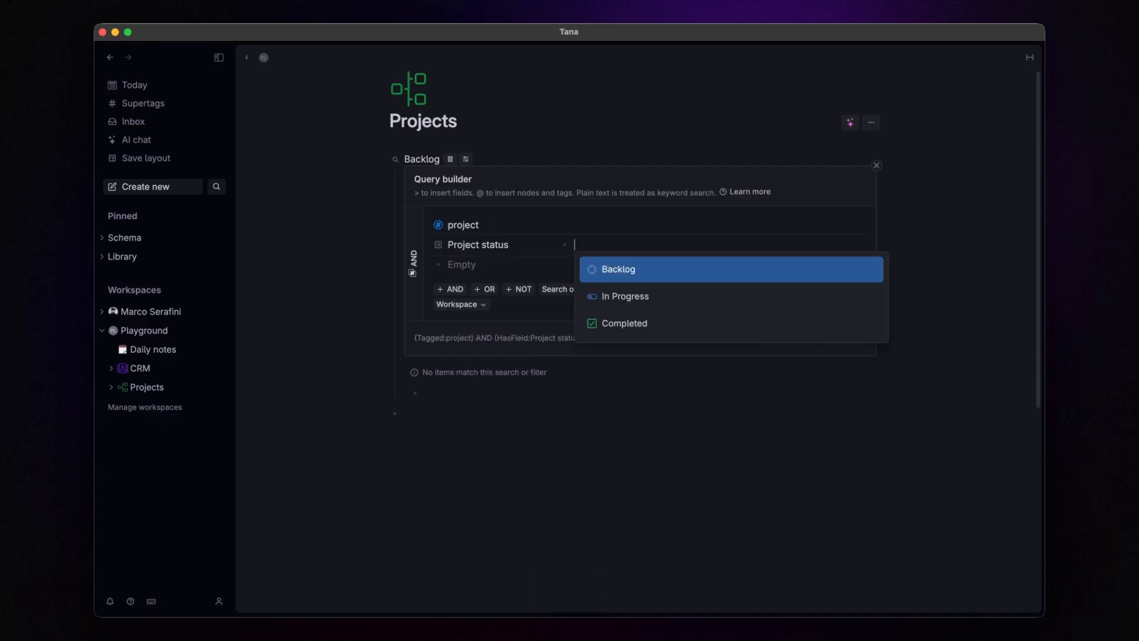
key(Return)
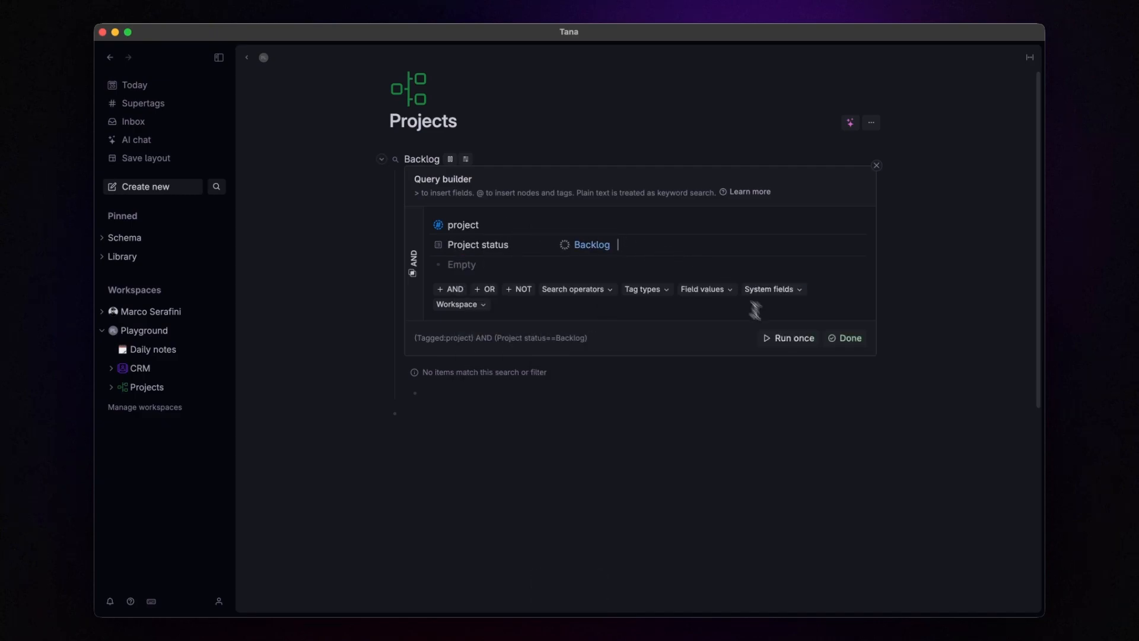
click(808, 338)
click(844, 338)
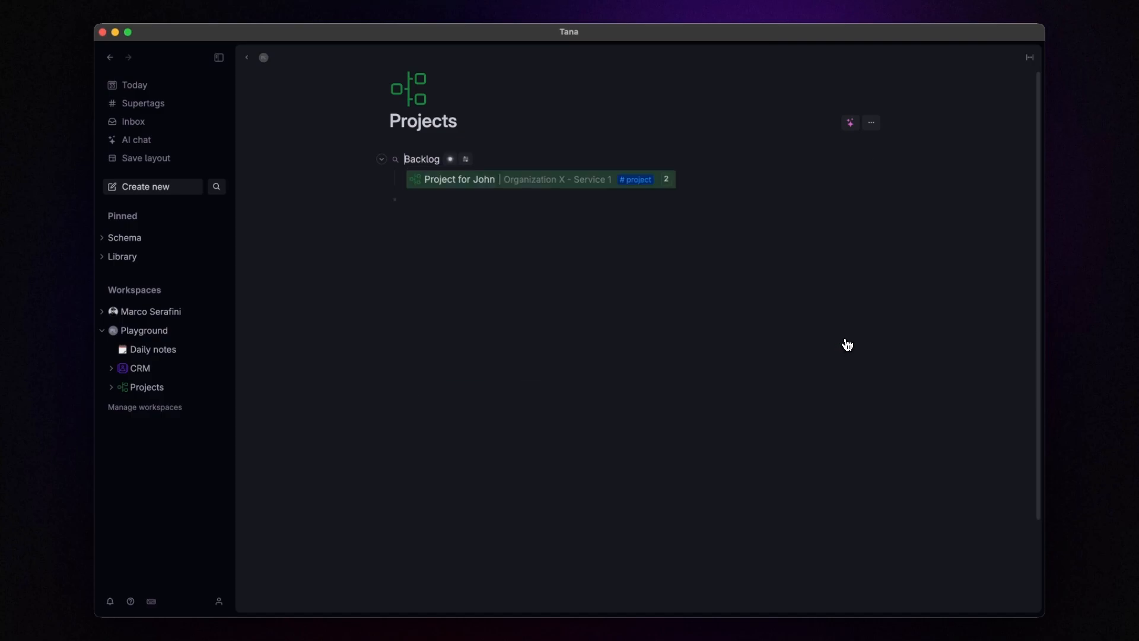
click(381, 159)
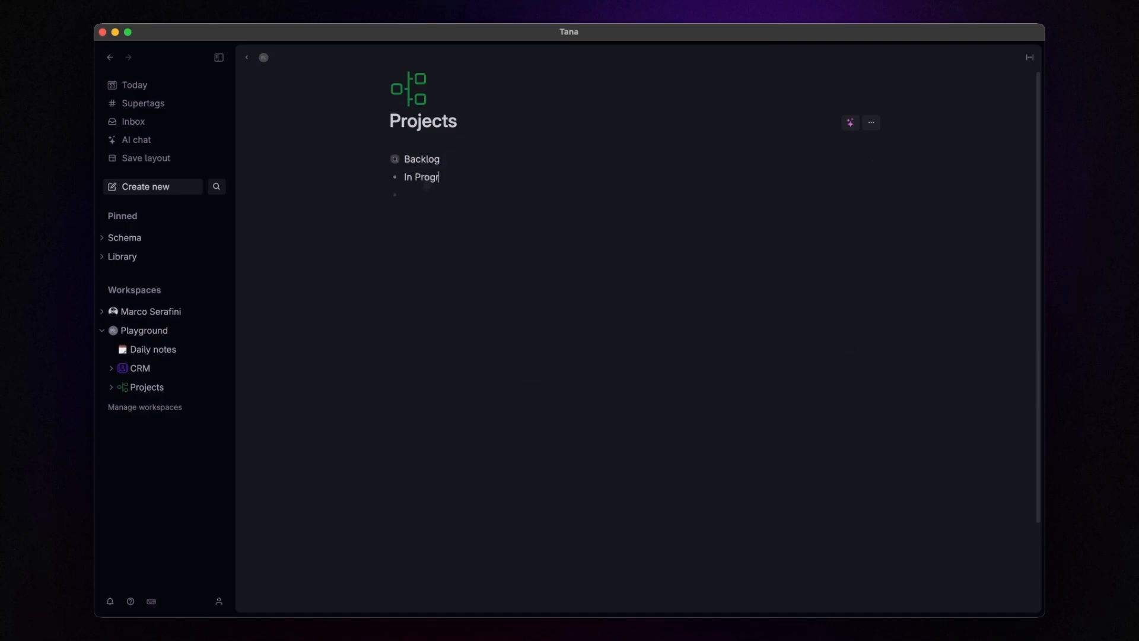
Step: Add an In Progress node below Backlog and convert it to a search node
key(super+k)
text(search)
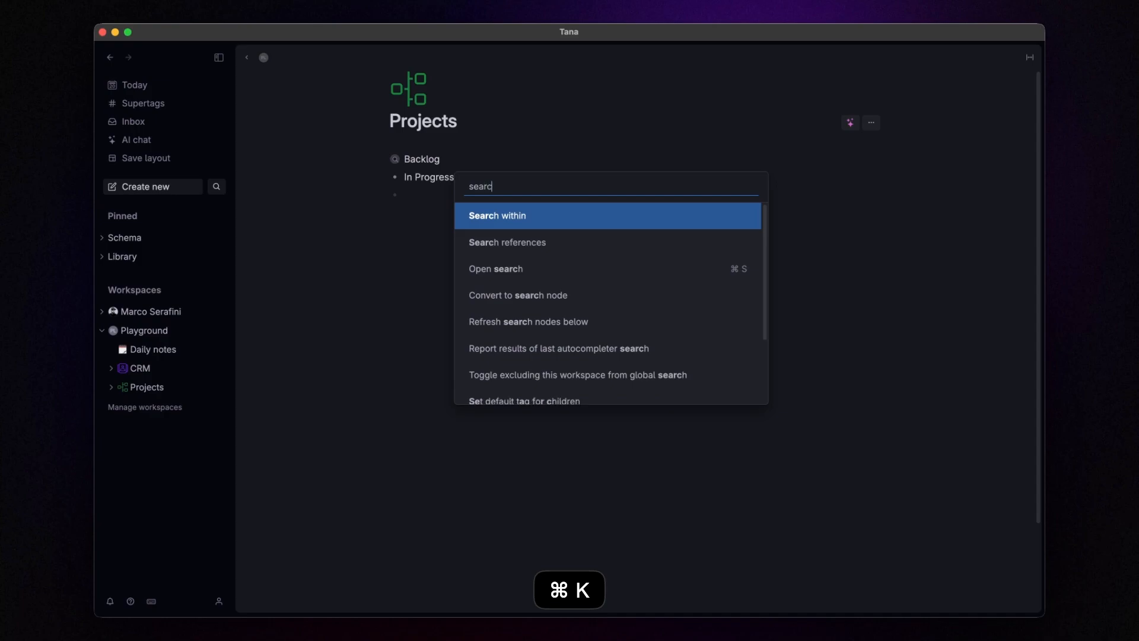
key(Down)
key(Down)
key(Down)
key(Return)
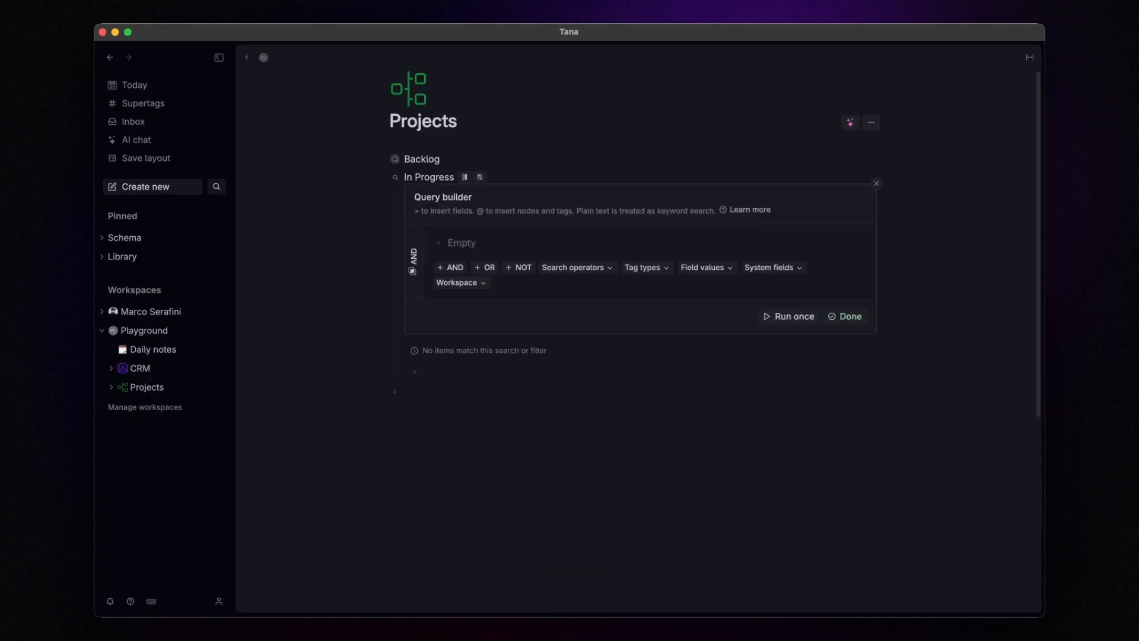
Step: Set the In Progress search to find #project items with Project status In Progress, and collapse it
text(#project)
key(Return)
key(Down)
text(>Project status)
key(Return)
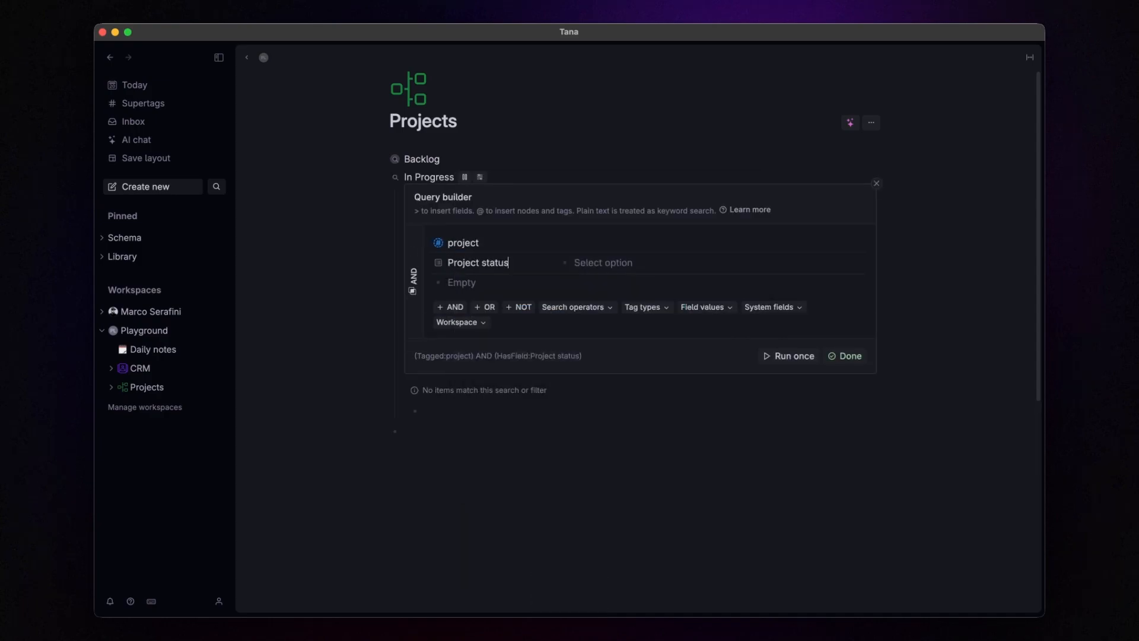
key(Down)
key(Return)
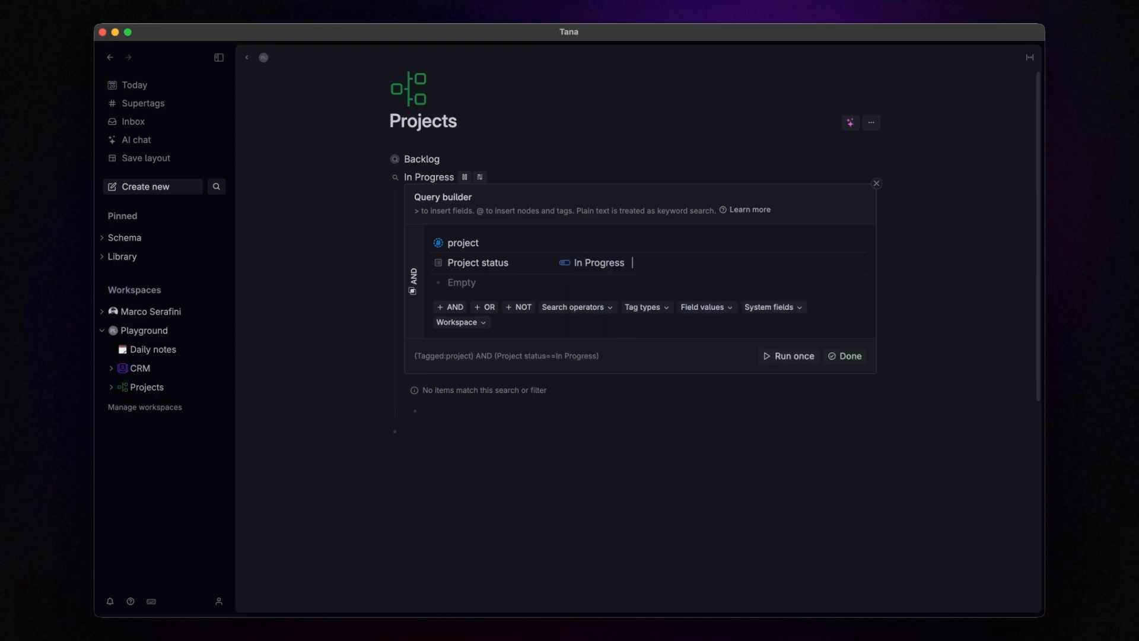
click(844, 356)
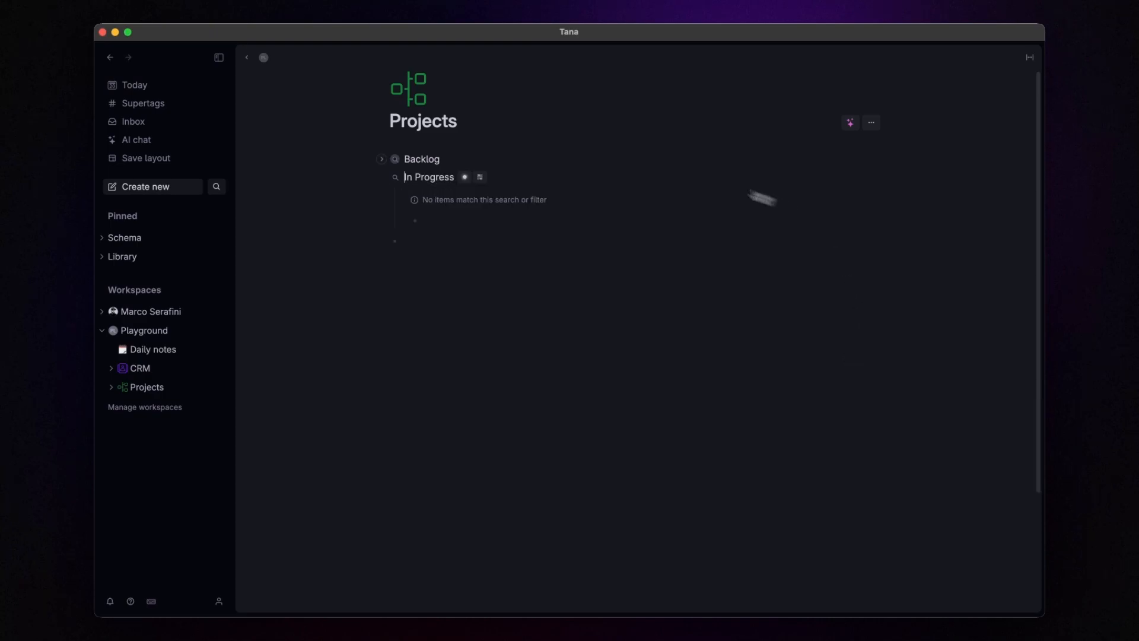
click(382, 177)
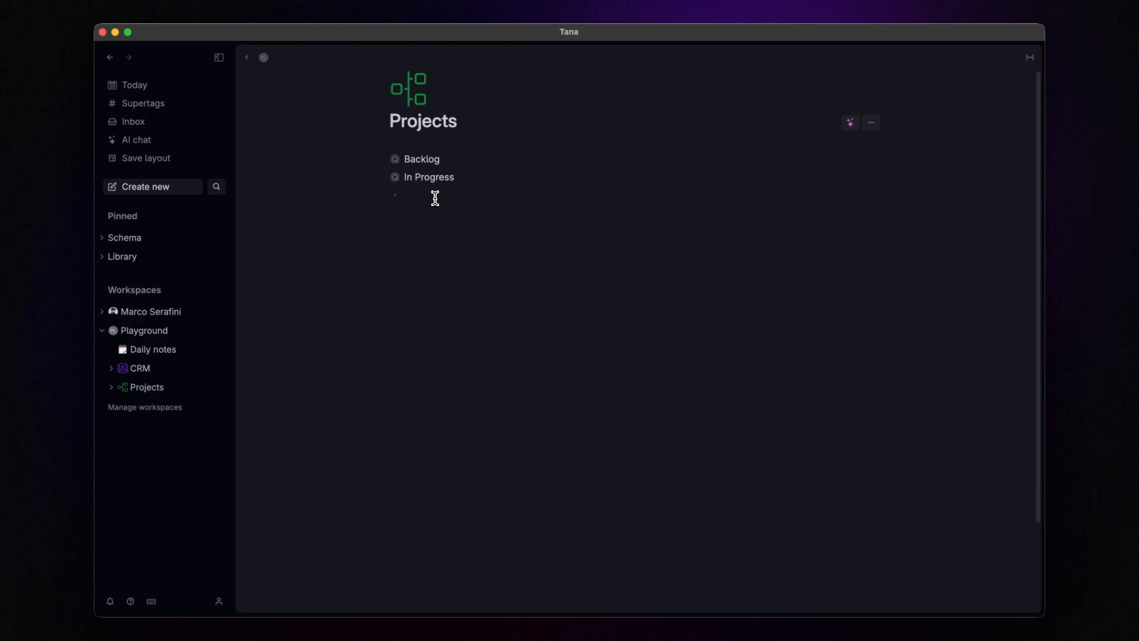
Step: Add a Completed node below In Progress and convert it to a search node
key(super+k)
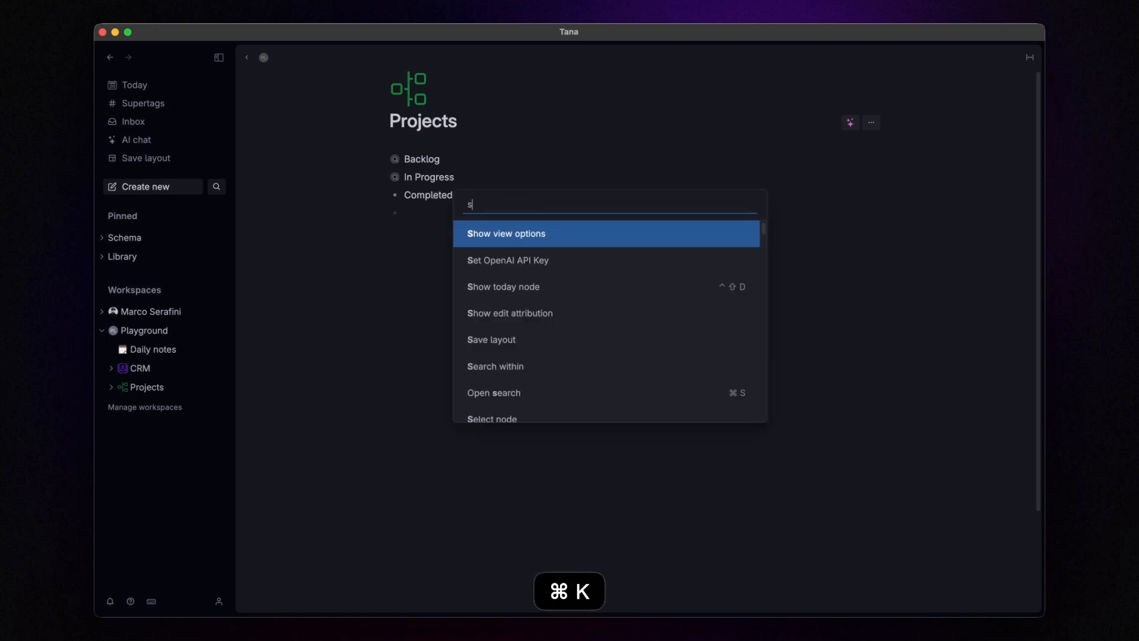
text(search)
key(Down)
key(Down)
key(Down)
key(Return)
Step: Set the Completed search to find #project items with Project status Completed, and collapse it
text(#proje)
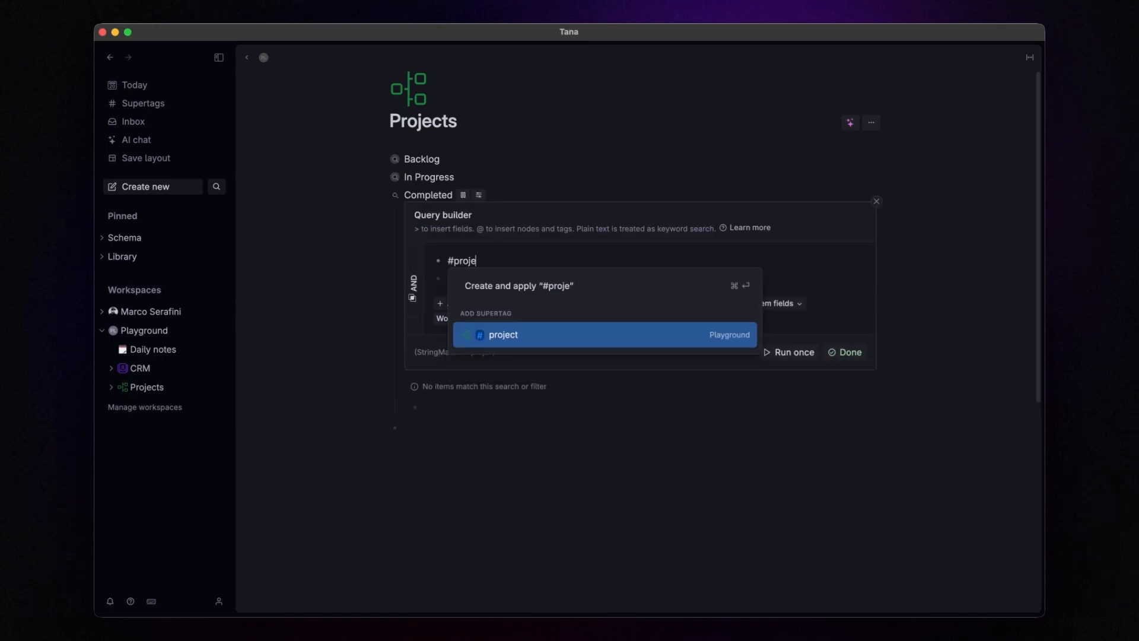
key(Return)
text(>Proje)
key(Down)
key(Return)
key(Down)
key(Down)
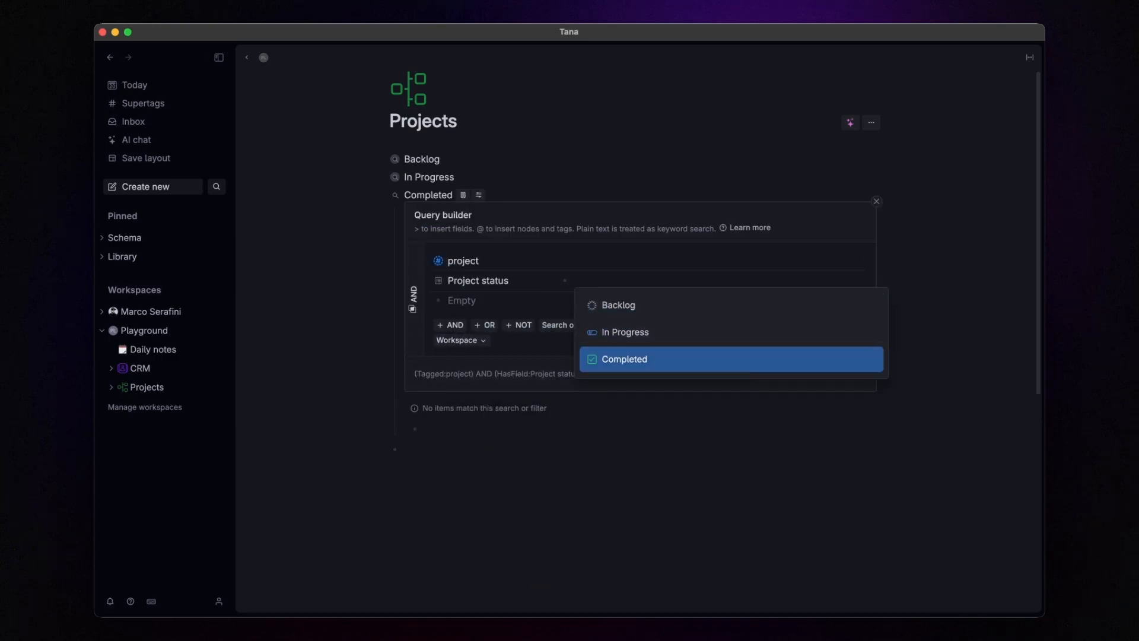
key(Return)
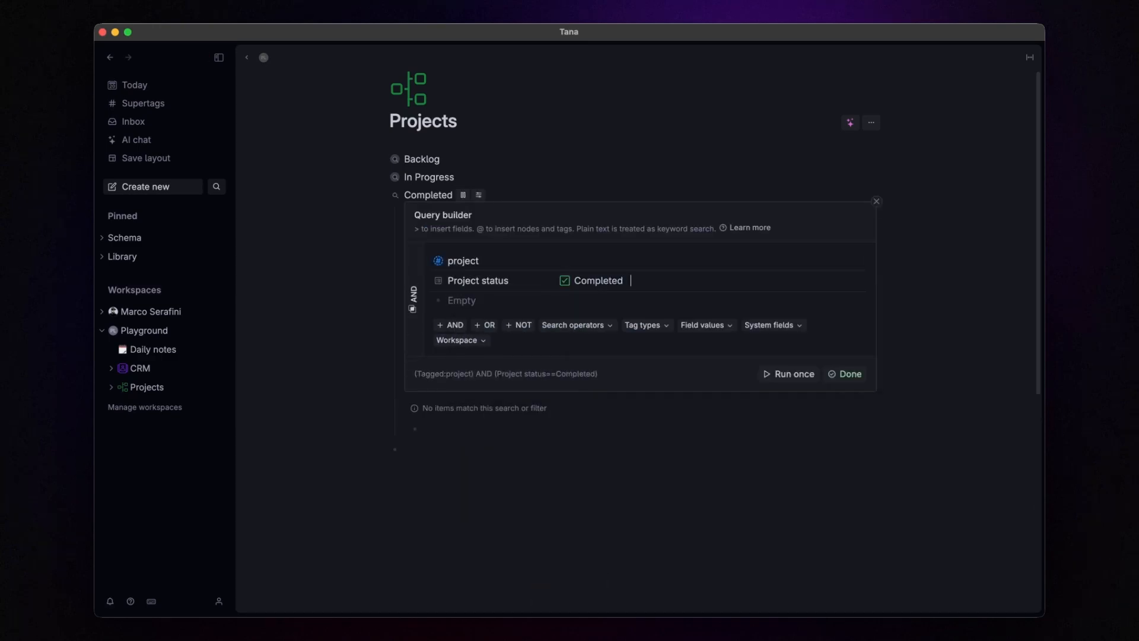
click(842, 375)
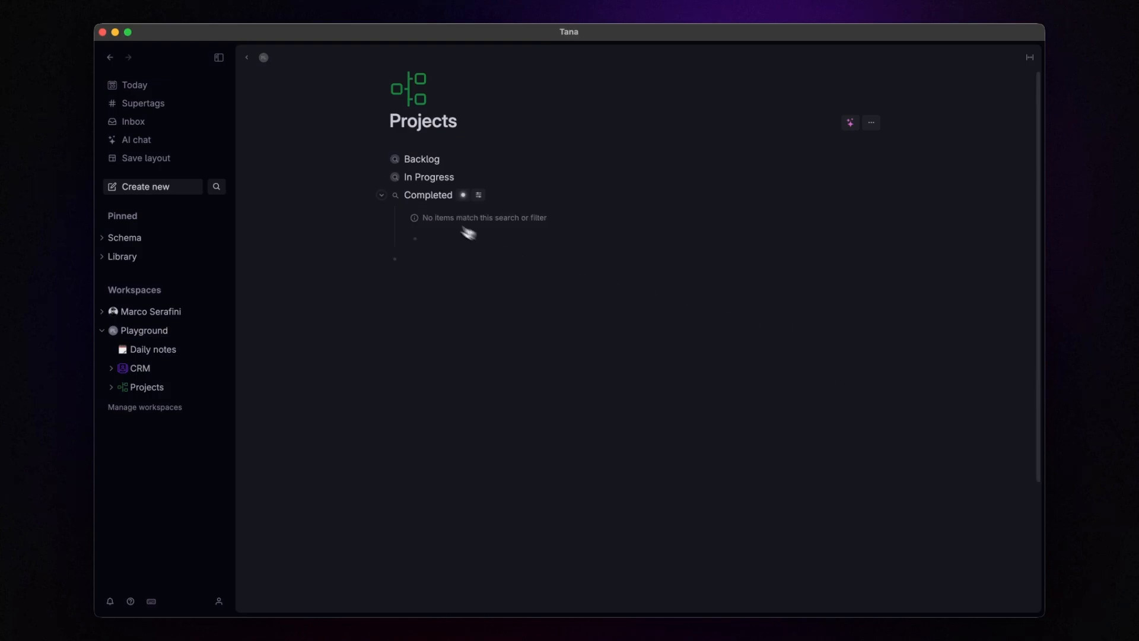
click(382, 195)
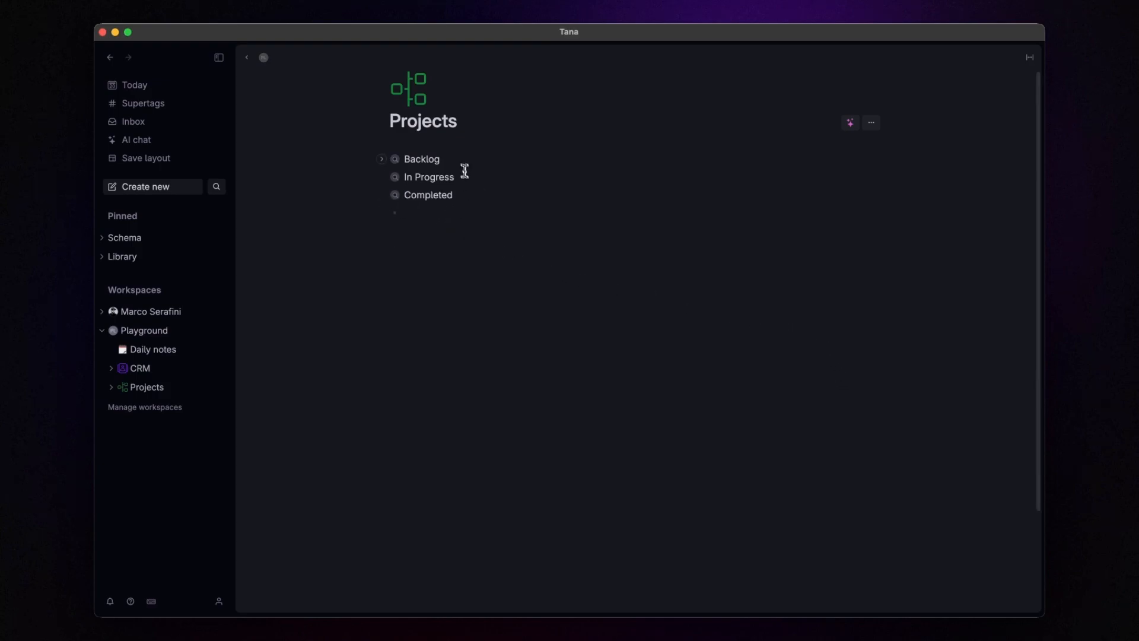
Step: Add an All Projects node below Completed and convert it to a search node
text(All Projects)
key(super+k)
text(search)
key(Return)
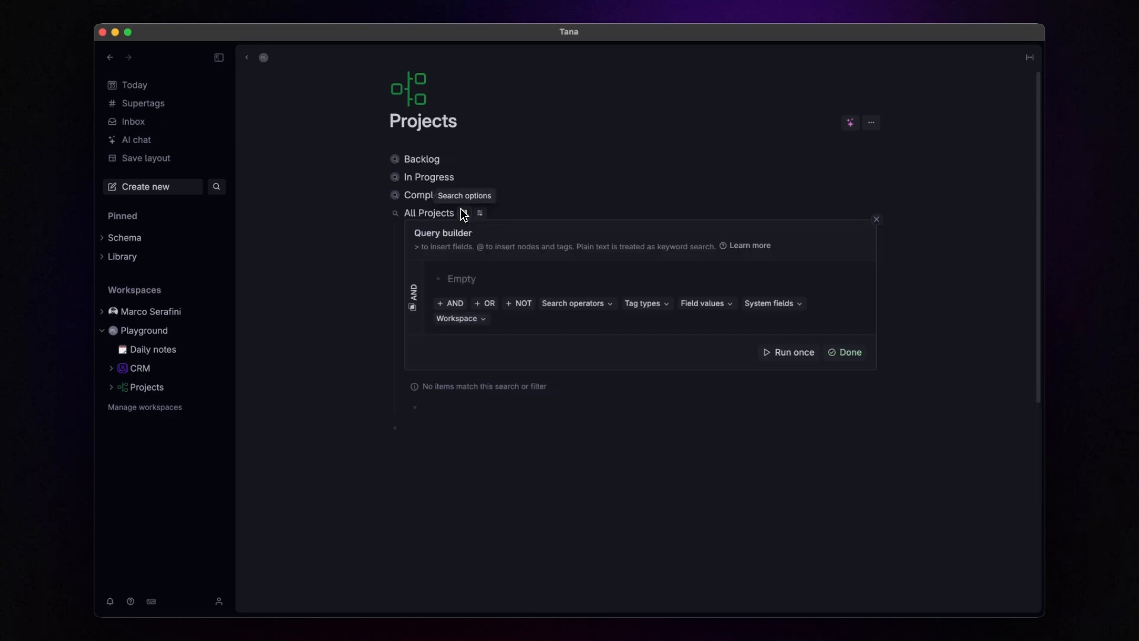
Step: Set the All Projects search to find every #project item, and collapse it
text(#proje)
key(Return)
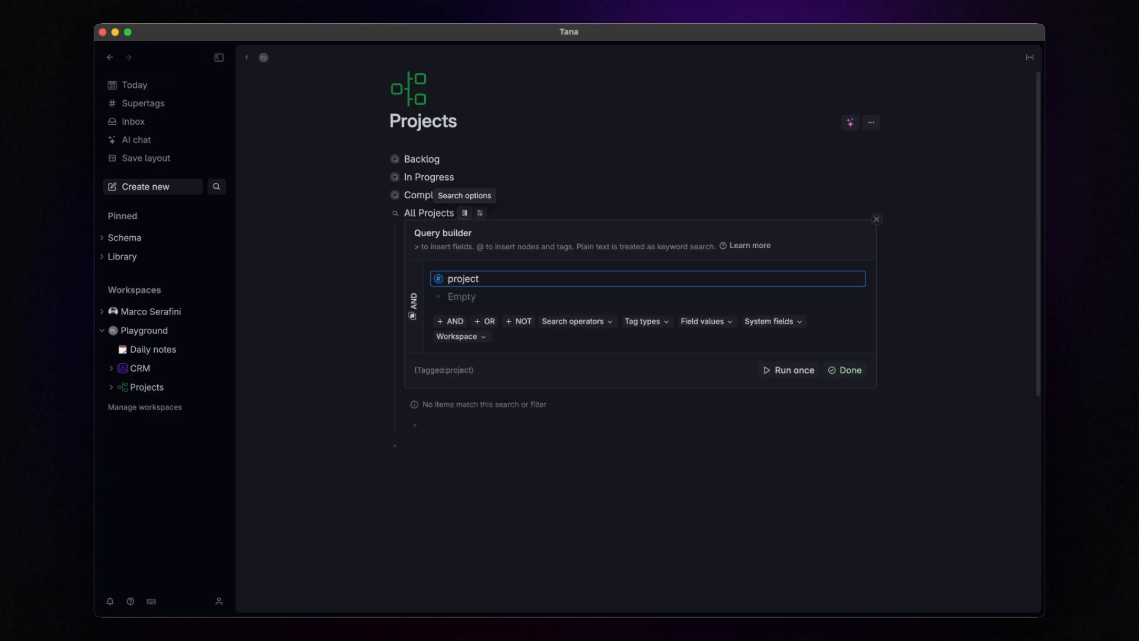
click(807, 370)
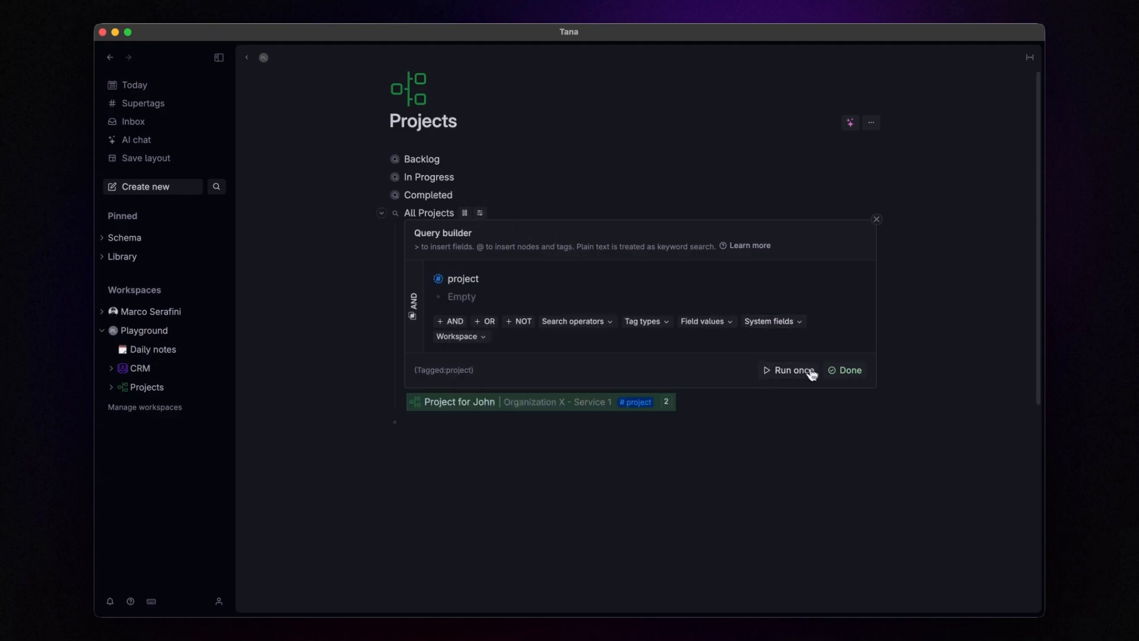
click(858, 374)
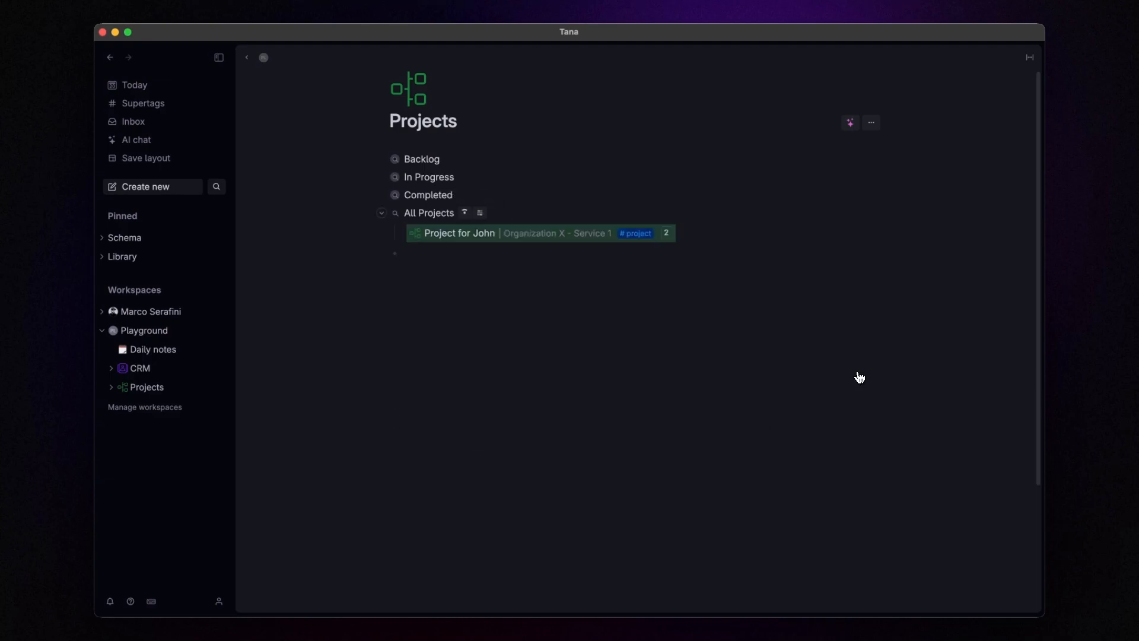
click(381, 213)
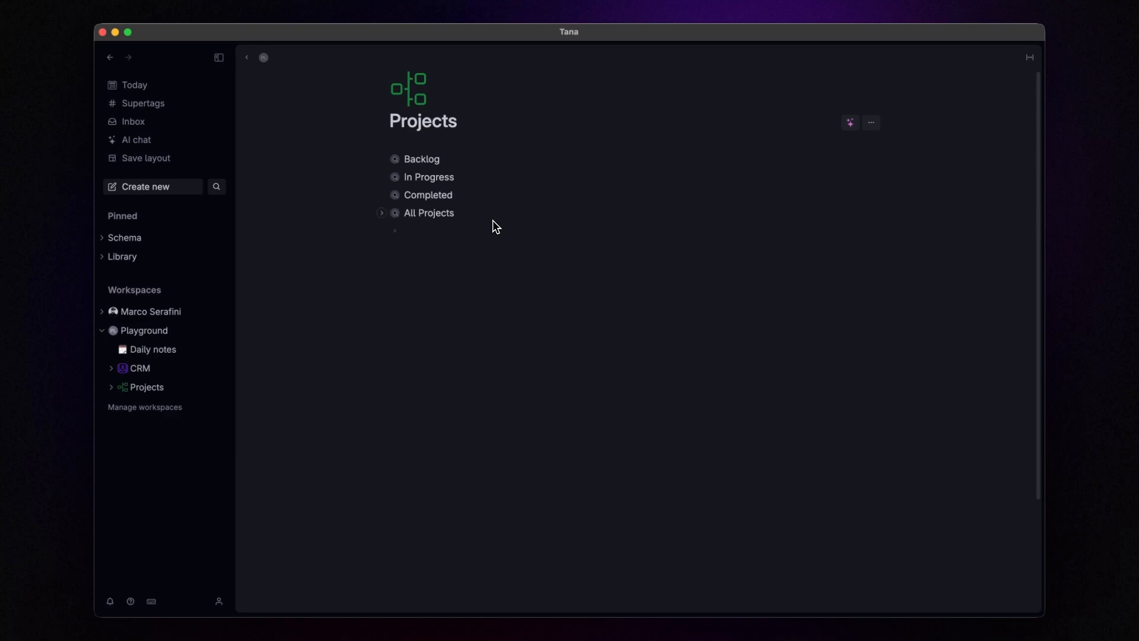
Step: Give the Backlog, In Progress, Completed and All Projects searches their own icons, and keep All Projects collapsed
click(498, 229)
click(419, 159)
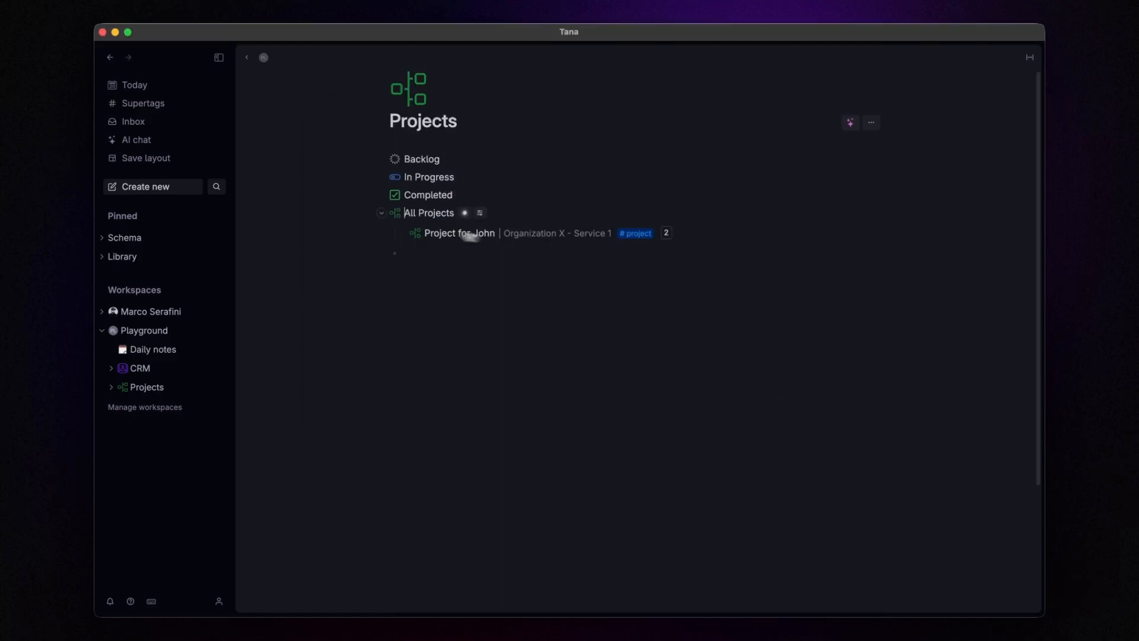
click(383, 215)
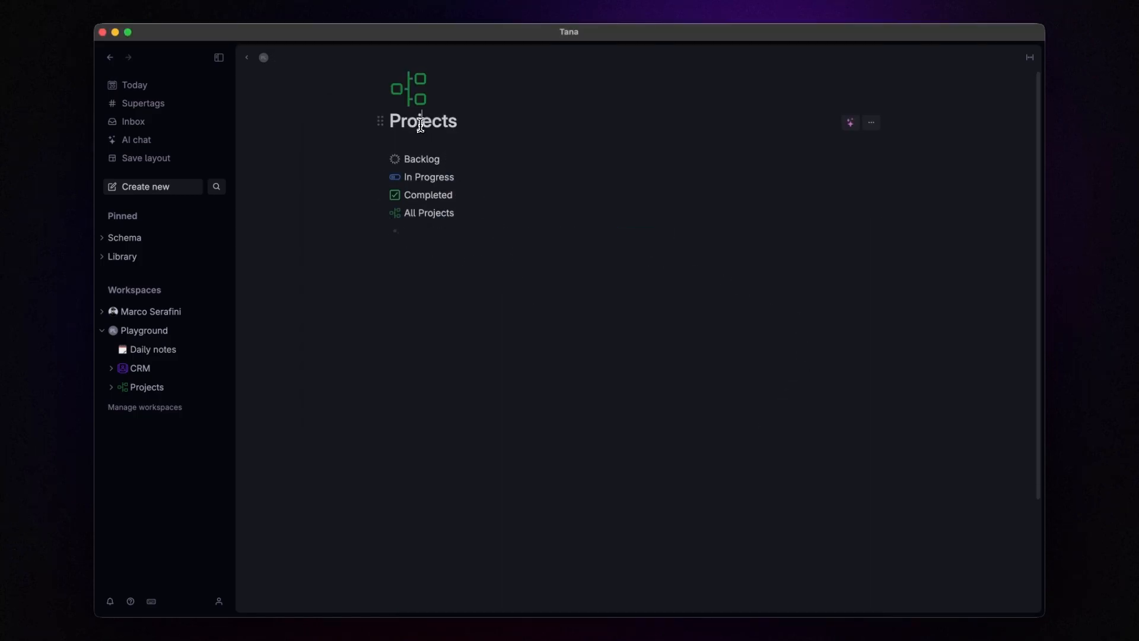
Step: Switch the Projects page to the View as tabs layout
key(super+k)
text(tabs)
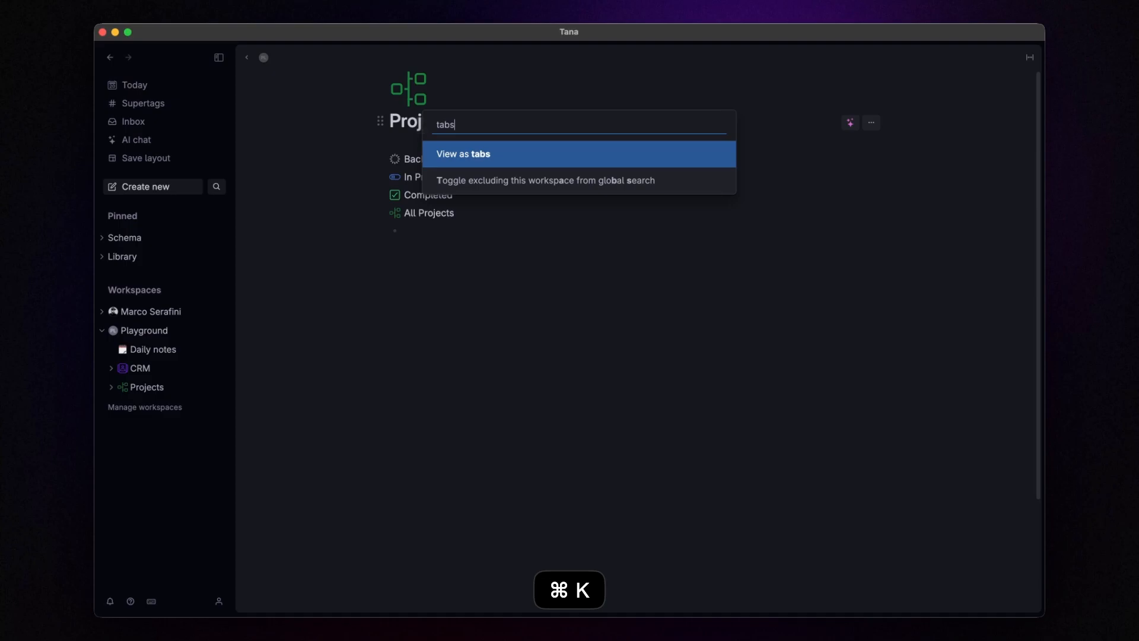
key(Return)
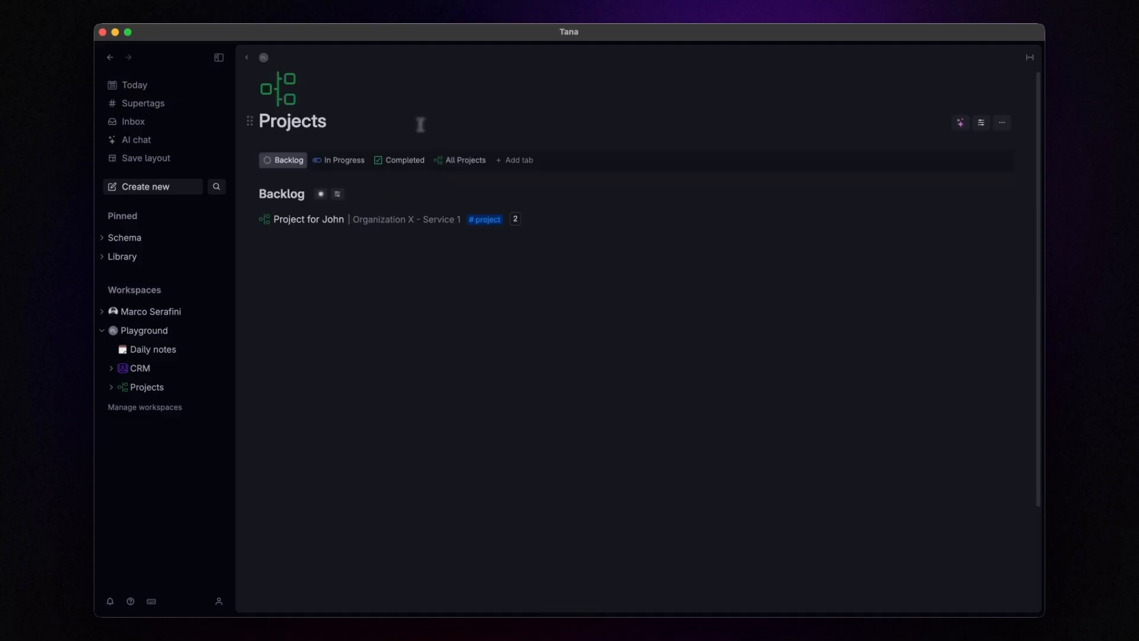
Step: Show the Backlog search results as cards
click(337, 194)
mouse_move(396, 218)
click(508, 249)
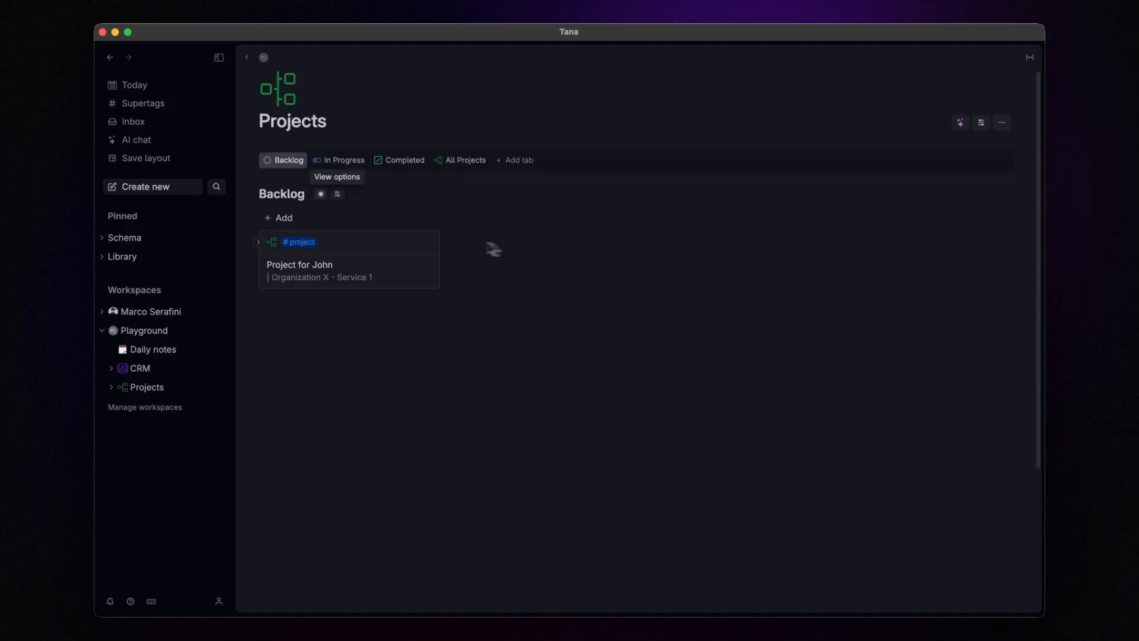
Step: Group the Backlog cards by Project status and hide the Project status not set column
click(337, 194)
click(385, 299)
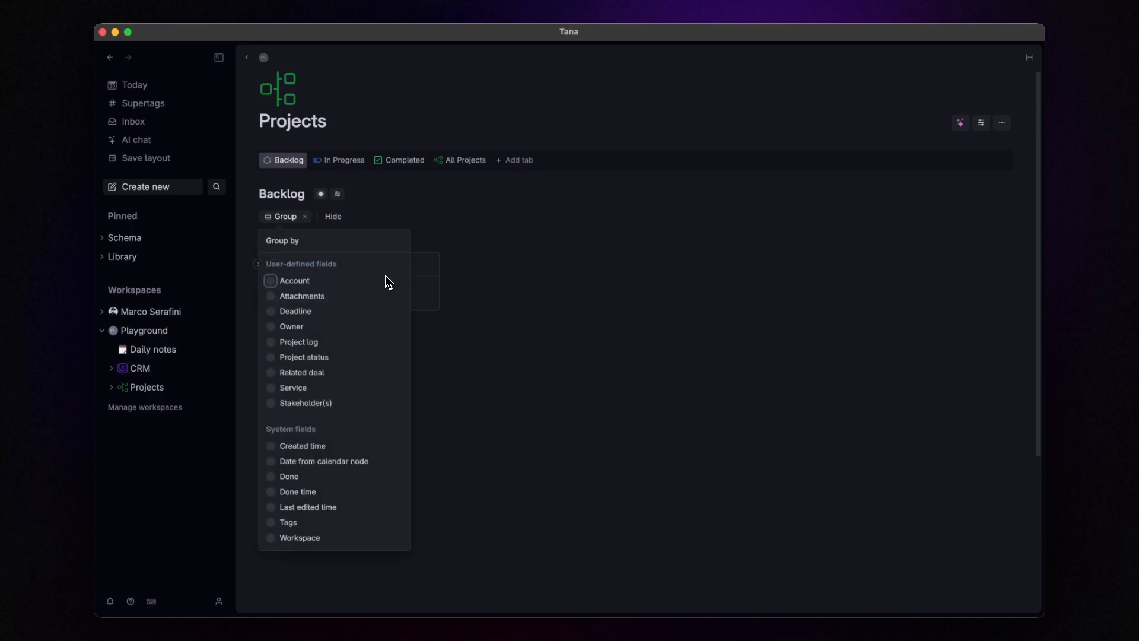
click(320, 358)
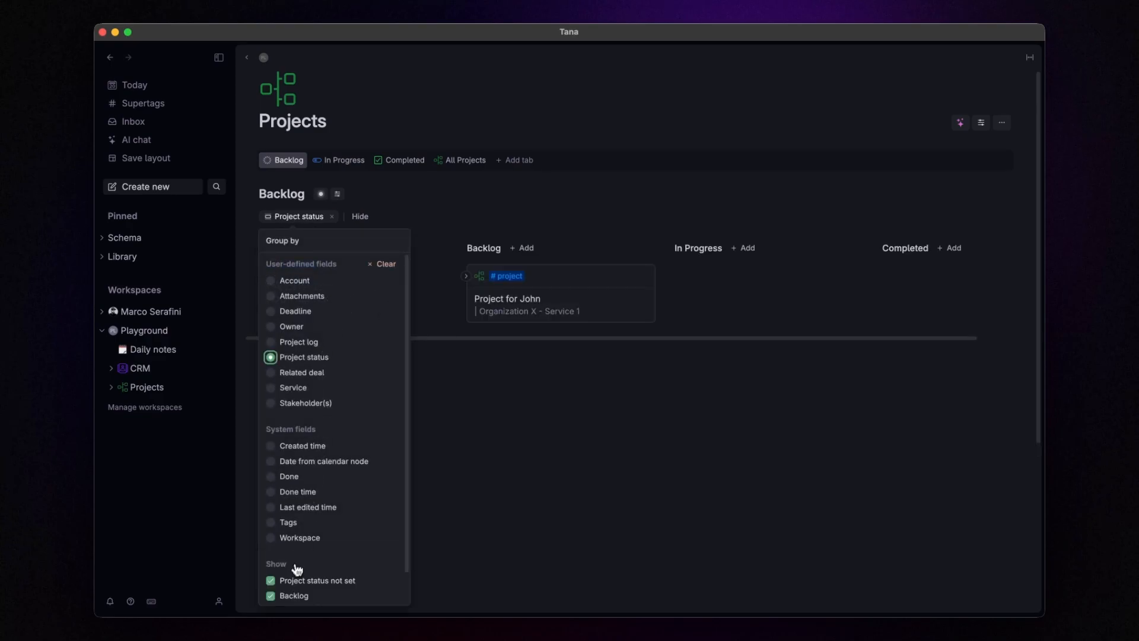
click(273, 584)
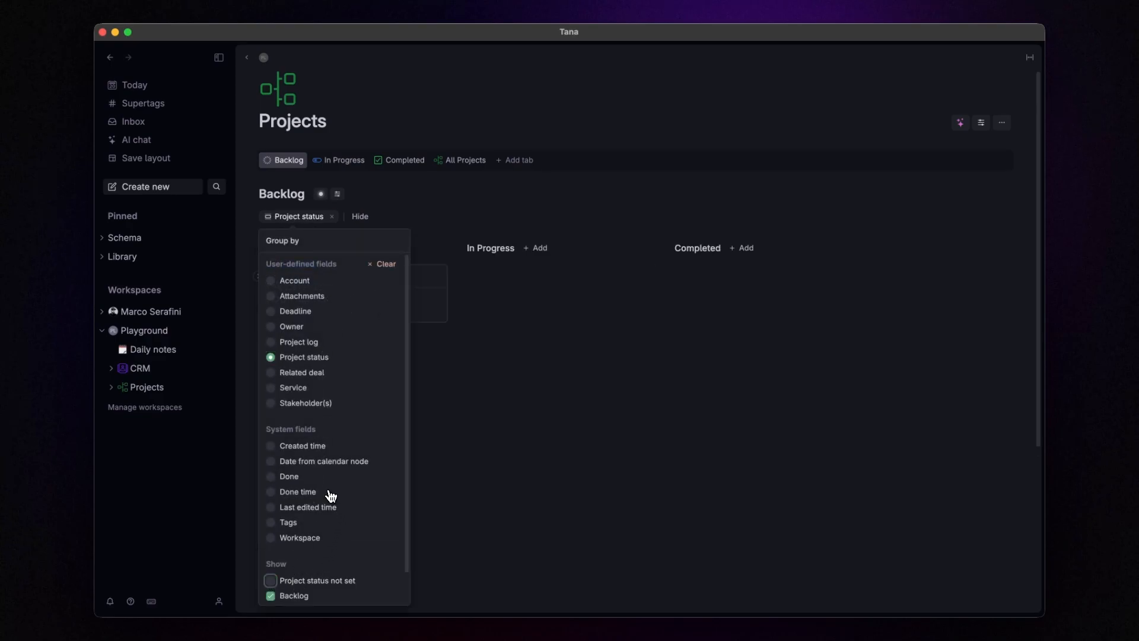
scroll(331, 495, down, 1)
click(499, 473)
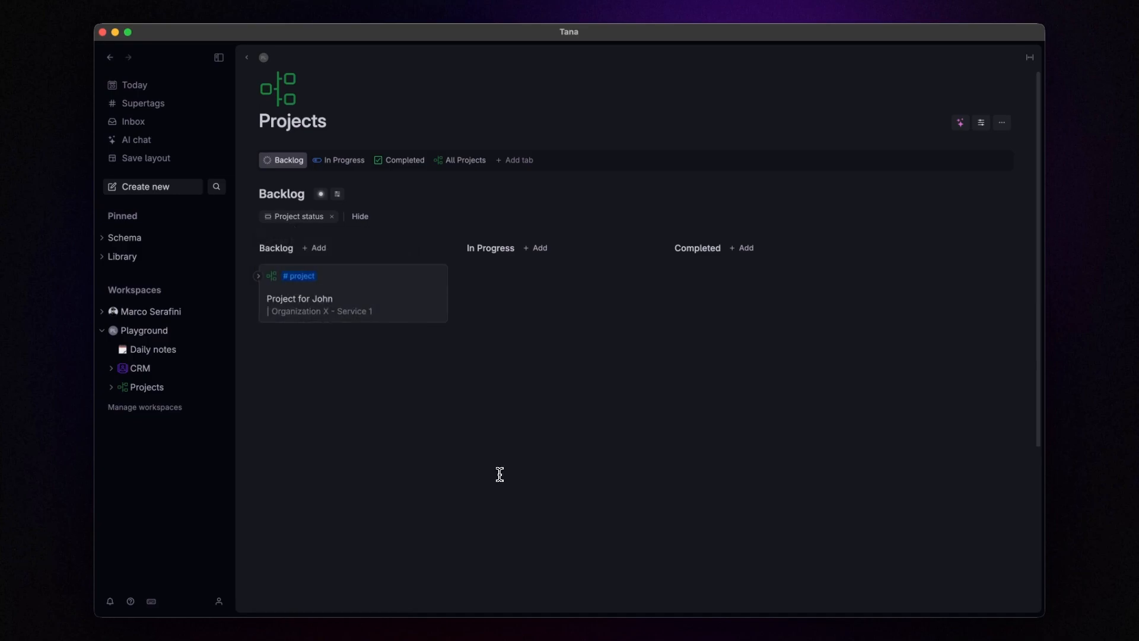
Step: Show the In Progress search results as a table
click(349, 165)
click(355, 194)
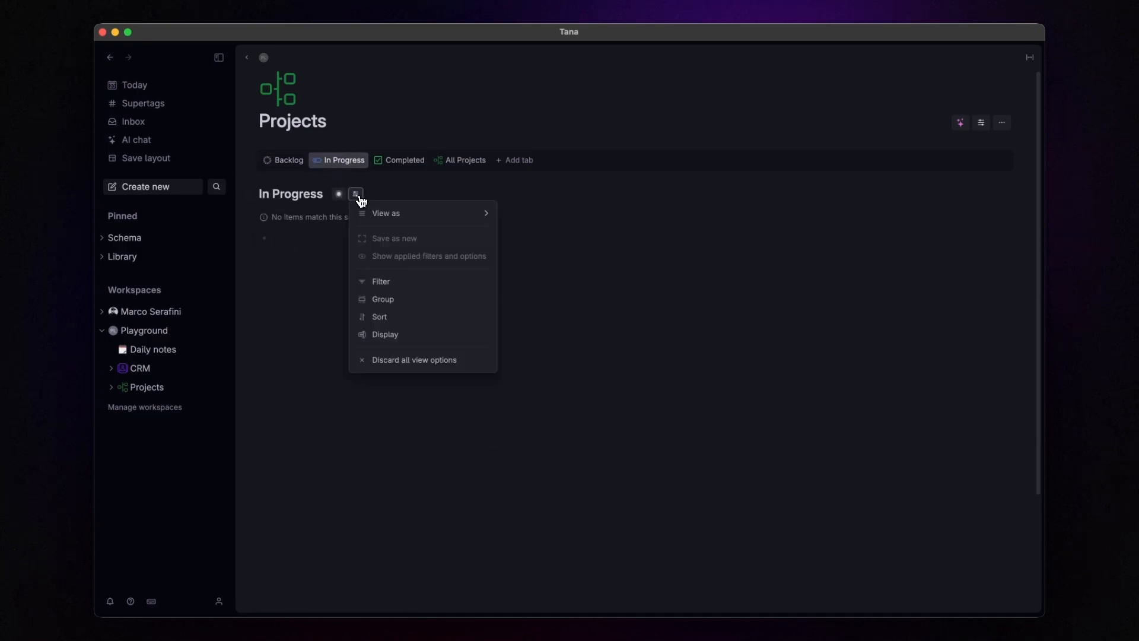
mouse_move(397, 215)
click(539, 234)
Step: Show the Completed search results as a table and return to the Backlog view
click(416, 159)
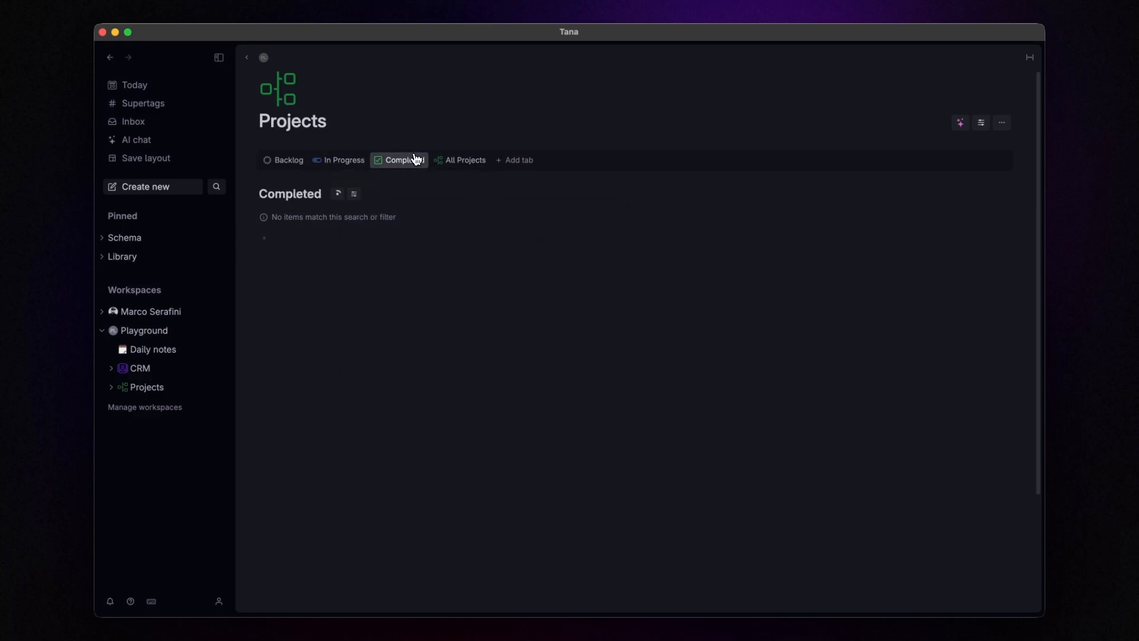
click(355, 194)
mouse_move(399, 213)
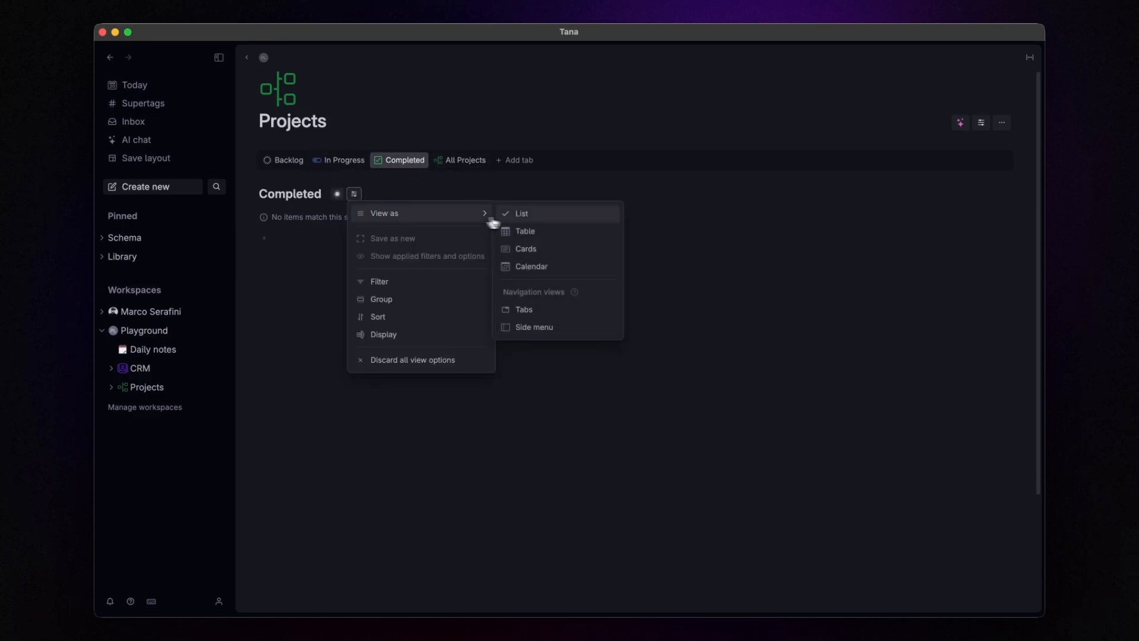
click(539, 230)
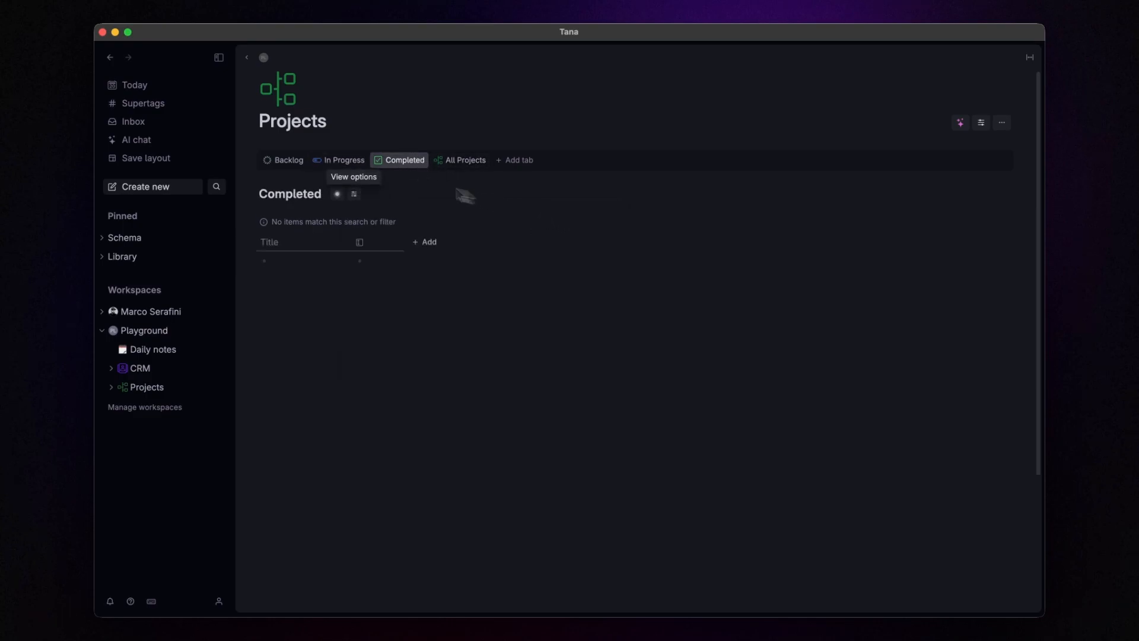
click(290, 165)
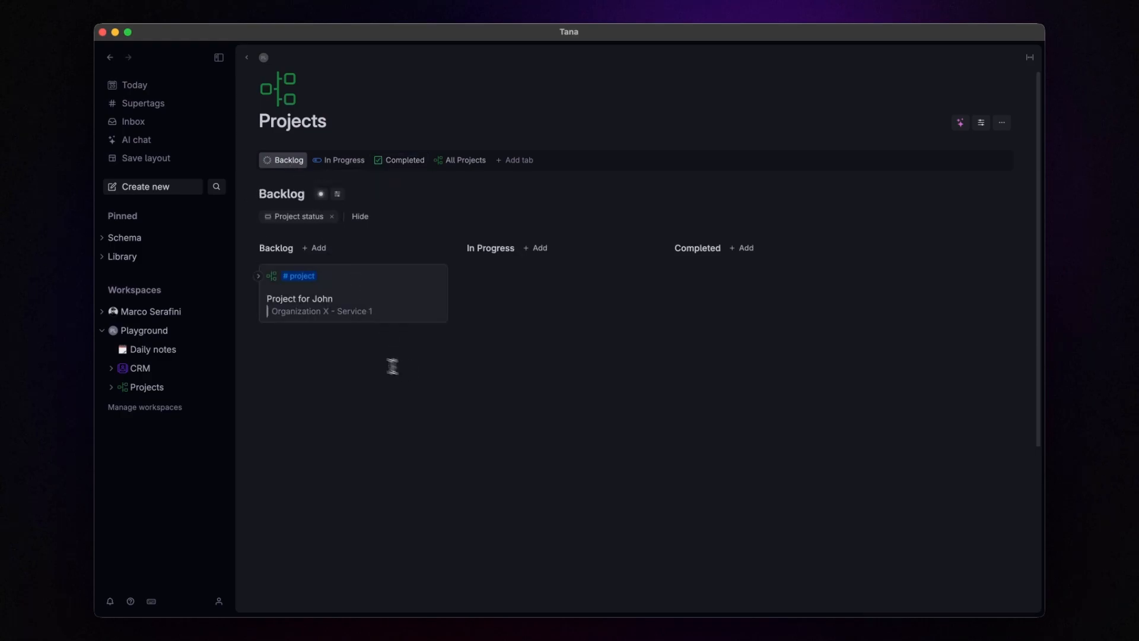
Step: Add a New Lead Corp node tagged #account to today's daily note and expand its fields
click(163, 350)
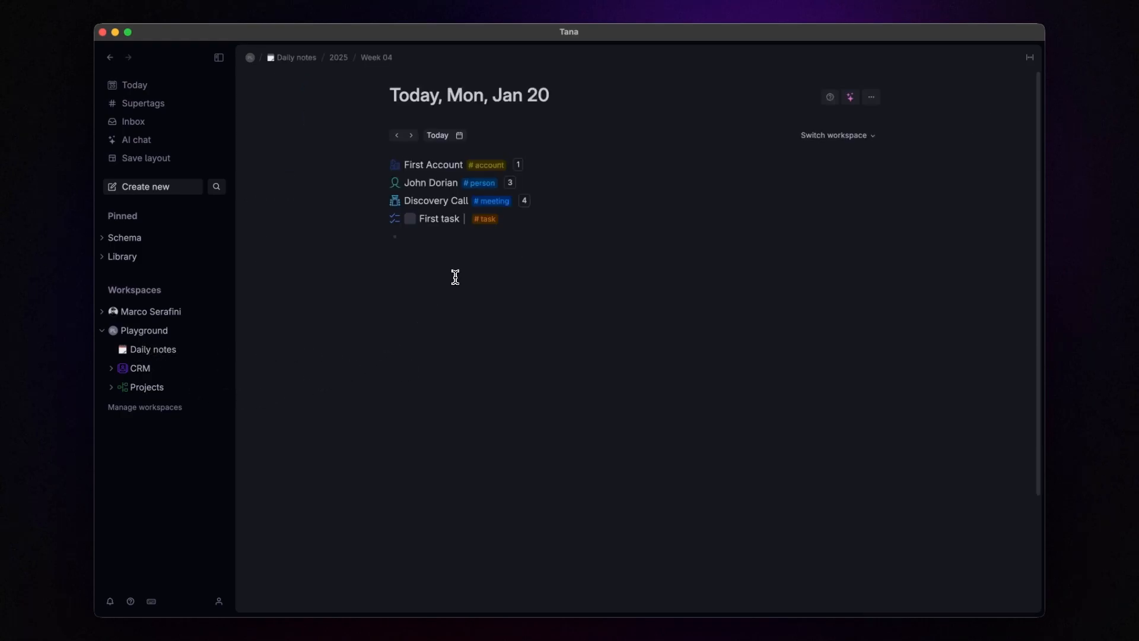
text(Corp #ac)
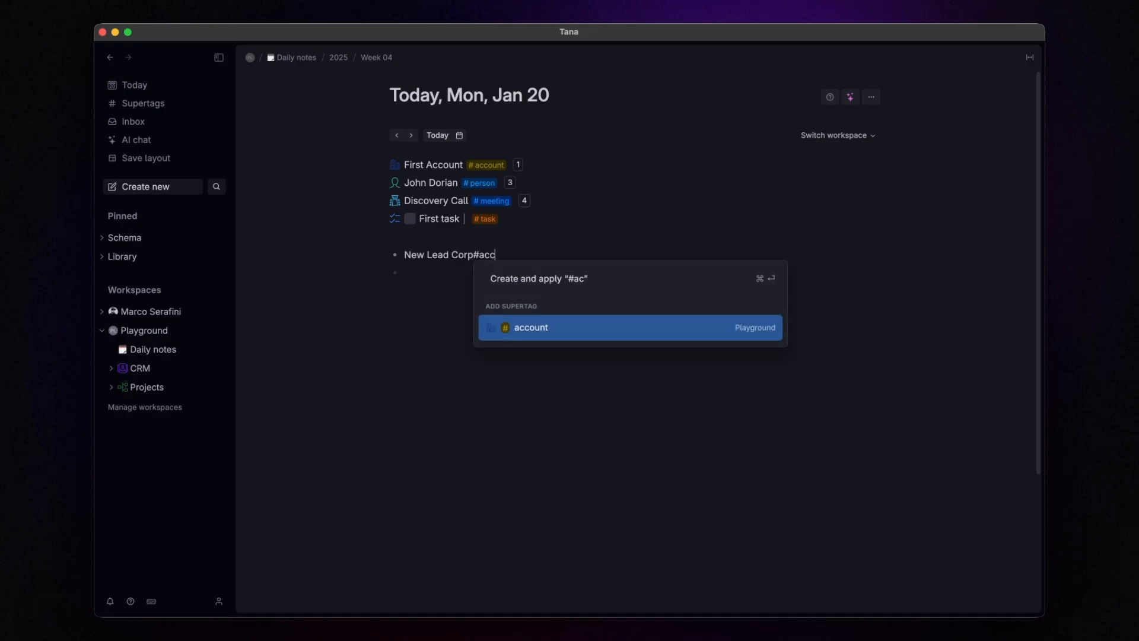
key(Return)
key(super+Down)
Step: Fill in New Lead Corp's contact name, Stage Lead, Industry Marketing, email, phone, website, LinkedIn and Location San Francisco, CA
click(610, 324)
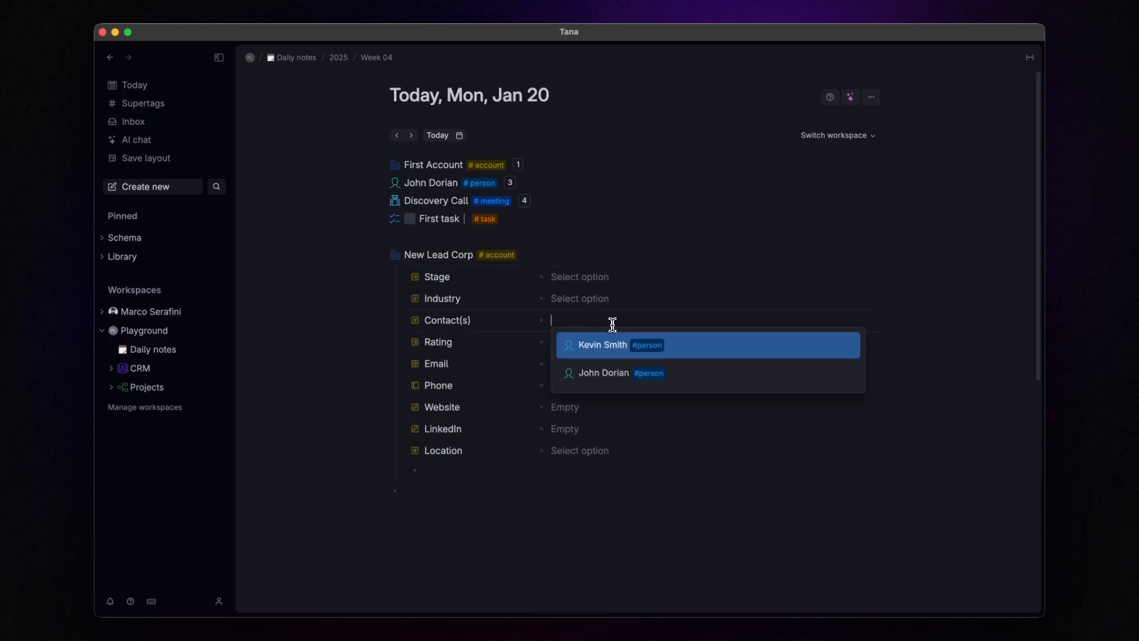
text(Mark Di Giorgio)
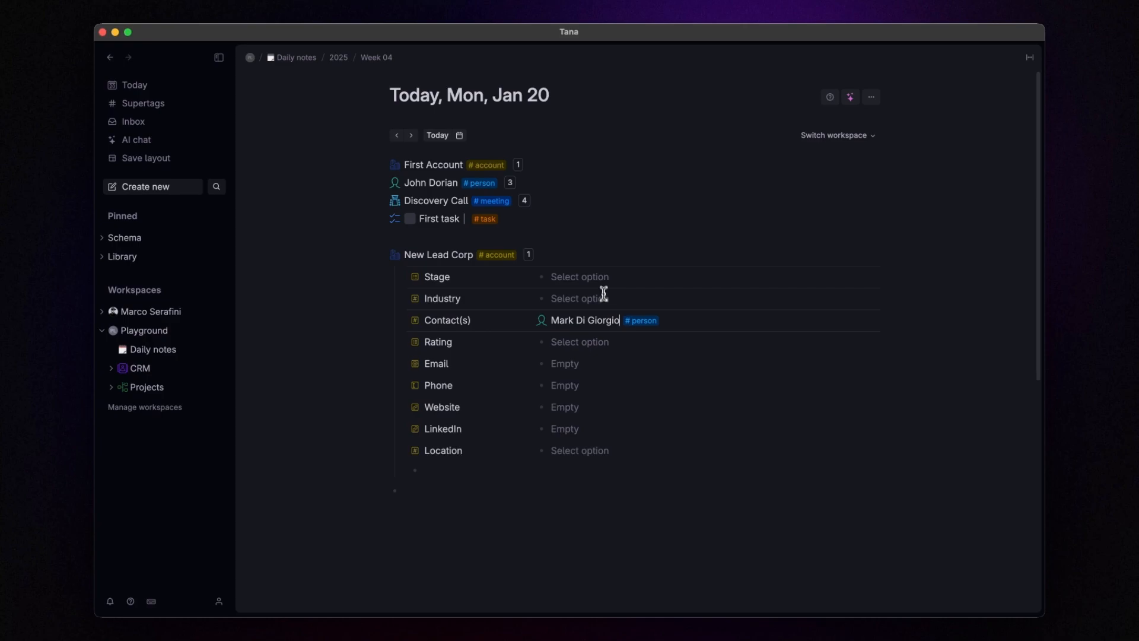
click(598, 282)
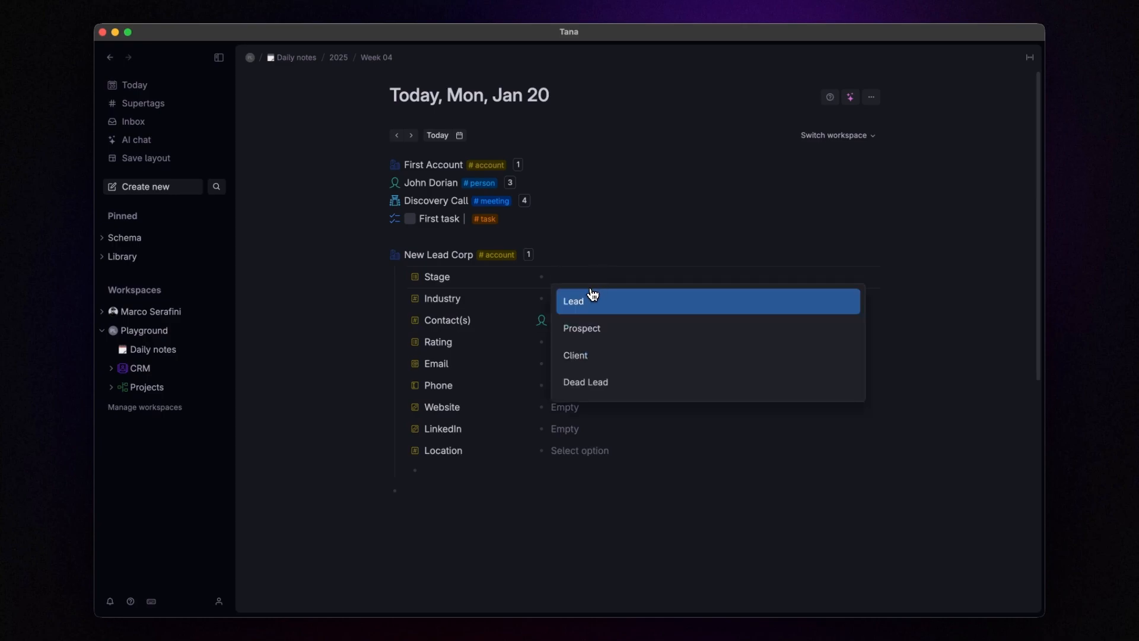
click(588, 301)
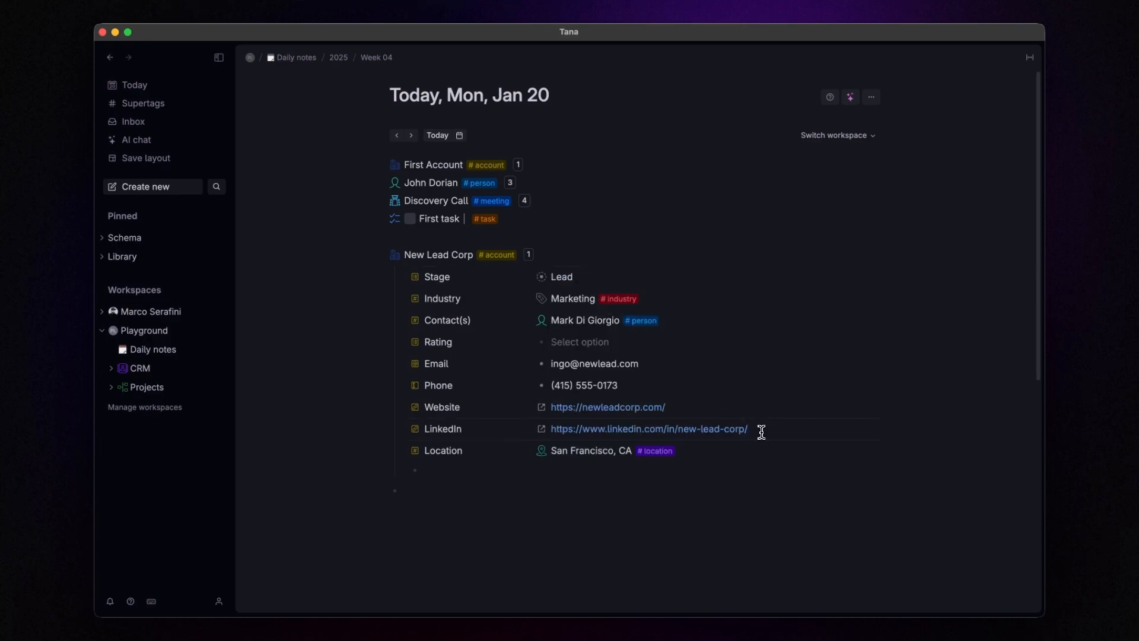
Step: Add a discovery call node naming the new contact below New Lead Corp, tag it #meeting, and expand its fields
click(672, 477)
key(shift+Tab)
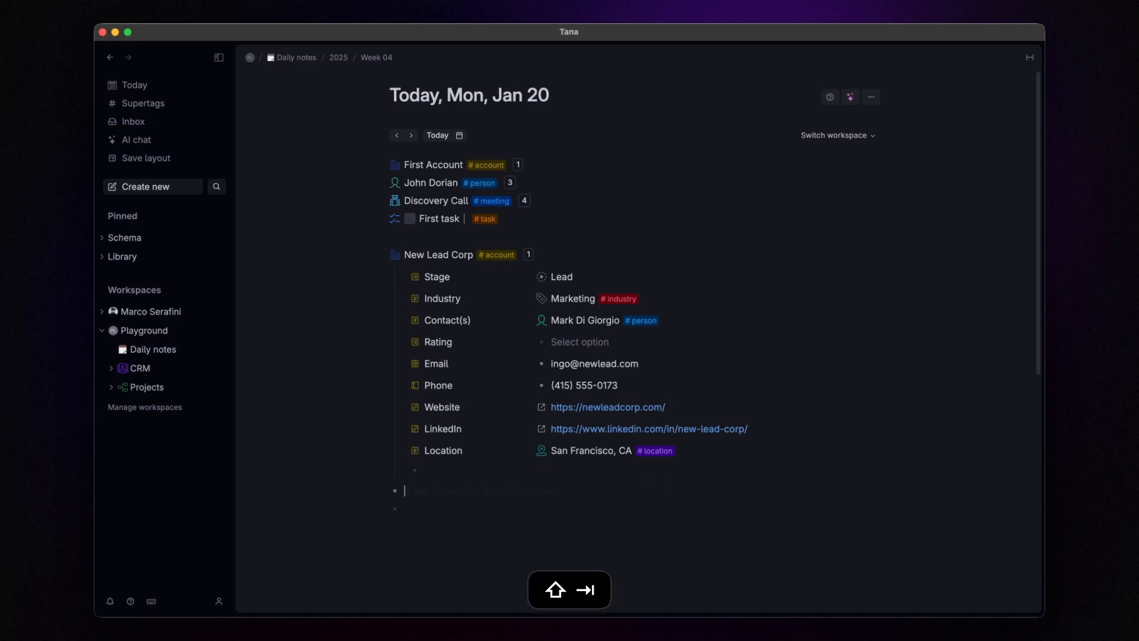
text(Discovery call with Mark)
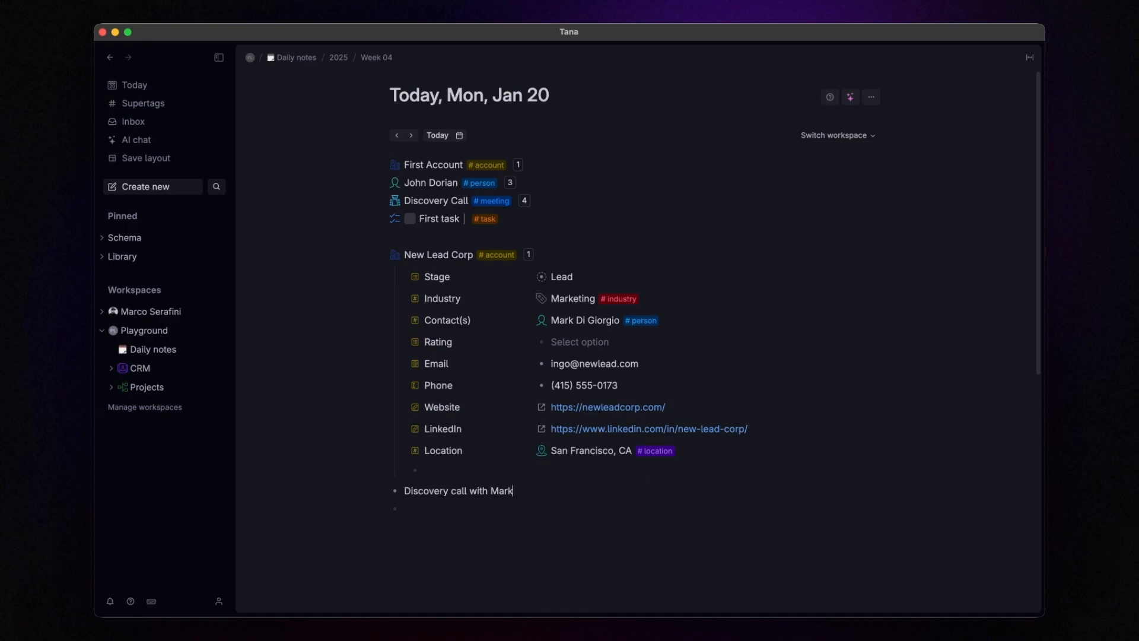
text(#mee)
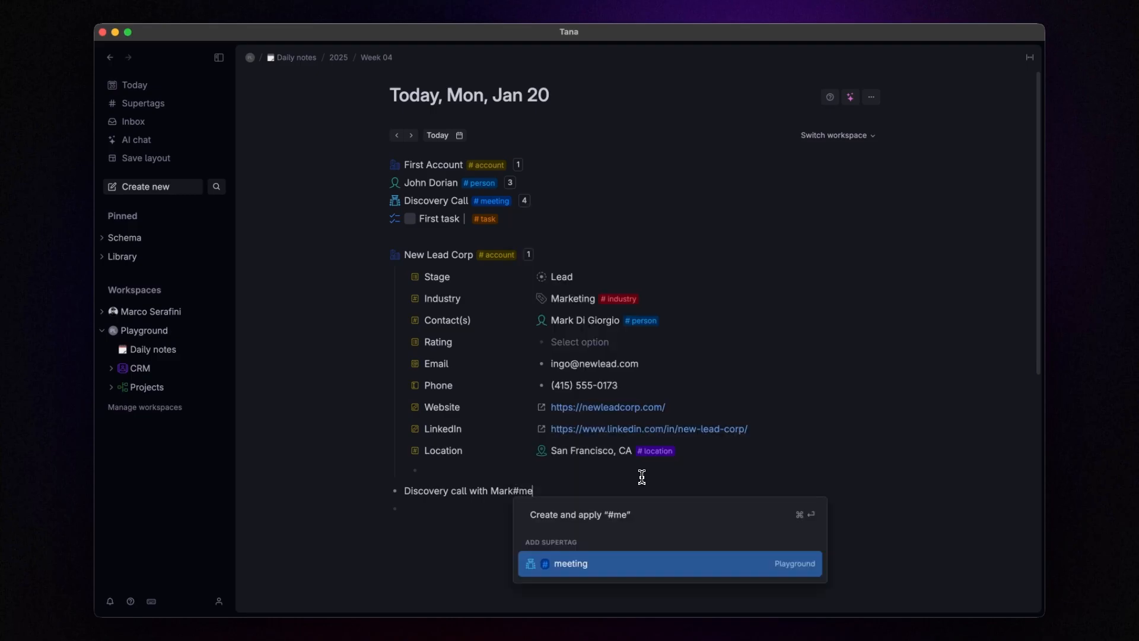
key(Return)
key(super+Down)
Step: Set the discovery call meeting's attendee to the new lead's contact and its date to today
scroll(642, 477, down, 5)
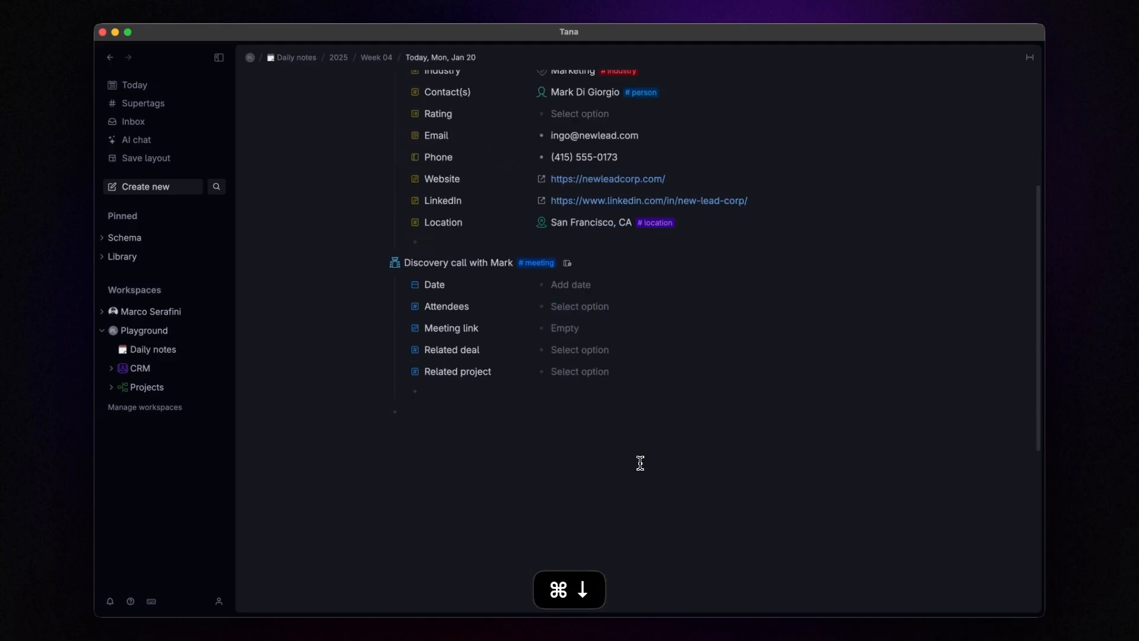
click(585, 309)
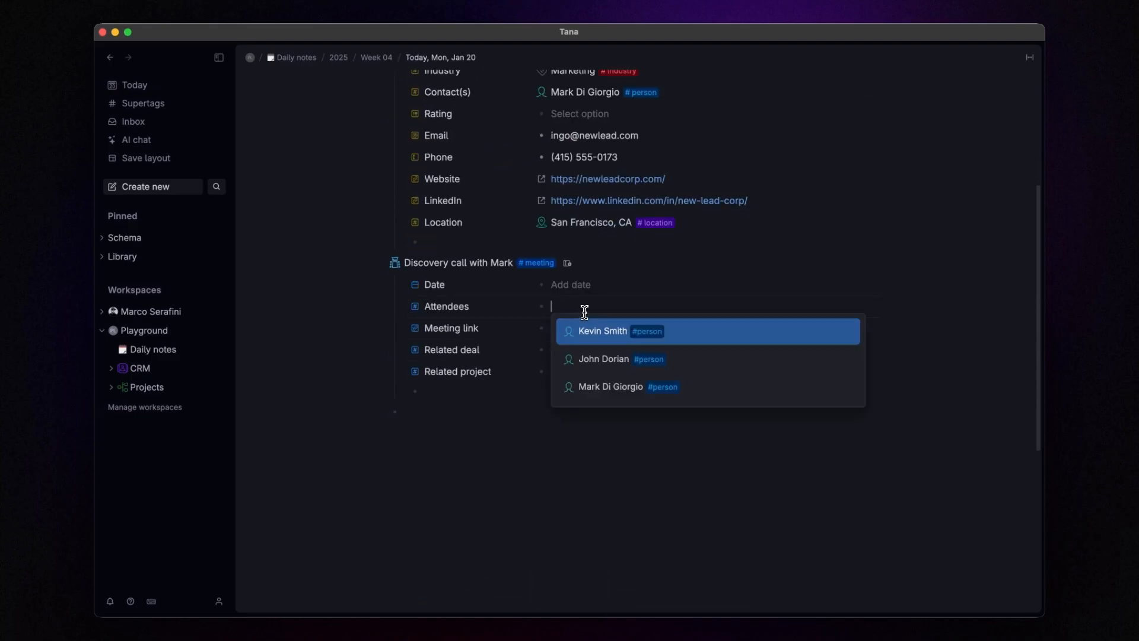
click(598, 387)
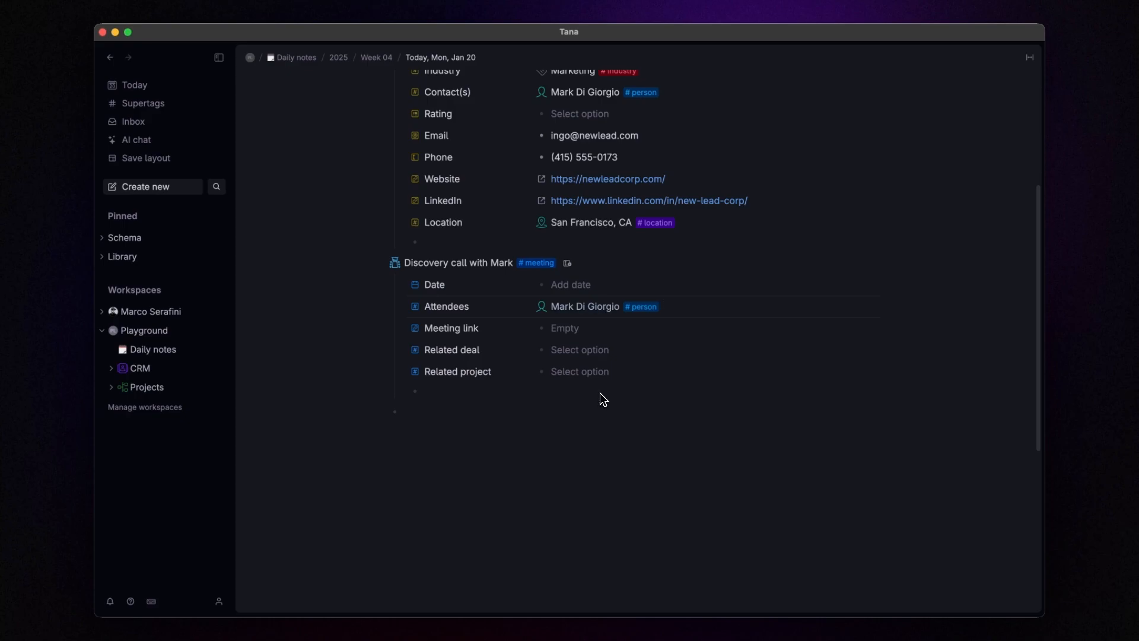
click(582, 285)
click(719, 253)
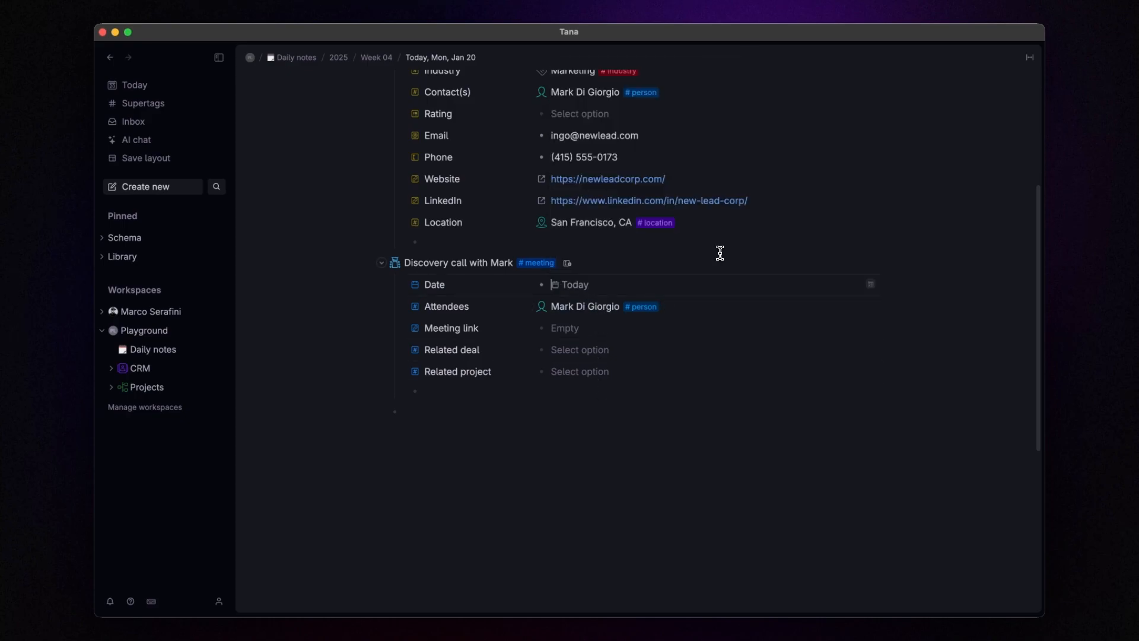
click(672, 427)
Step: Open the discovery call meeting as its own page and dismiss the suggested fields
click(508, 400)
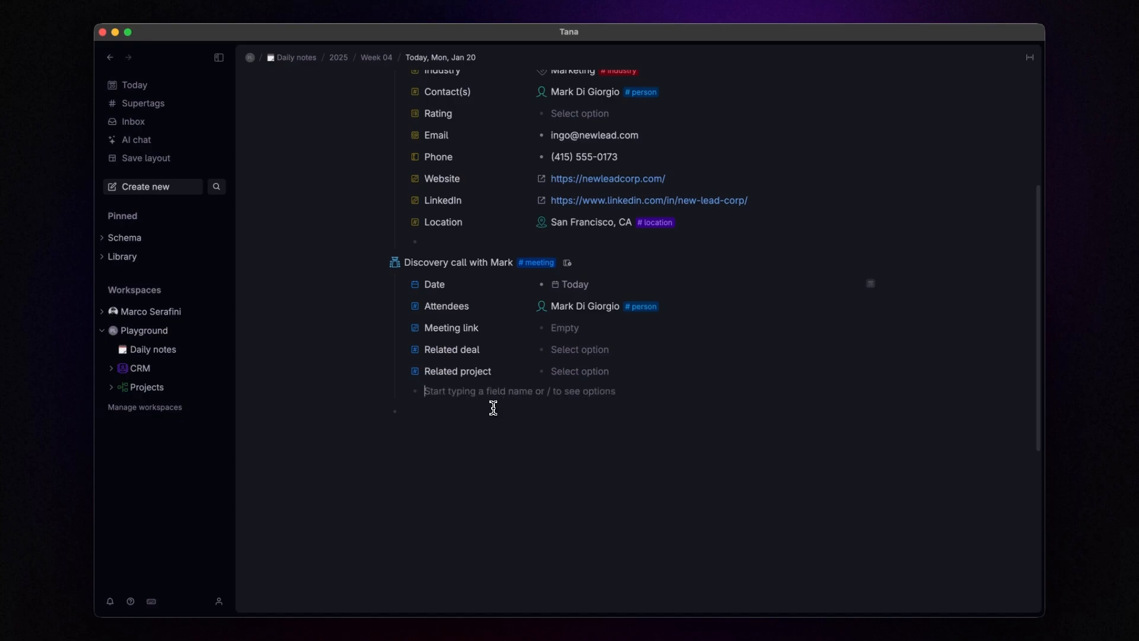
scroll(493, 408, down, 1)
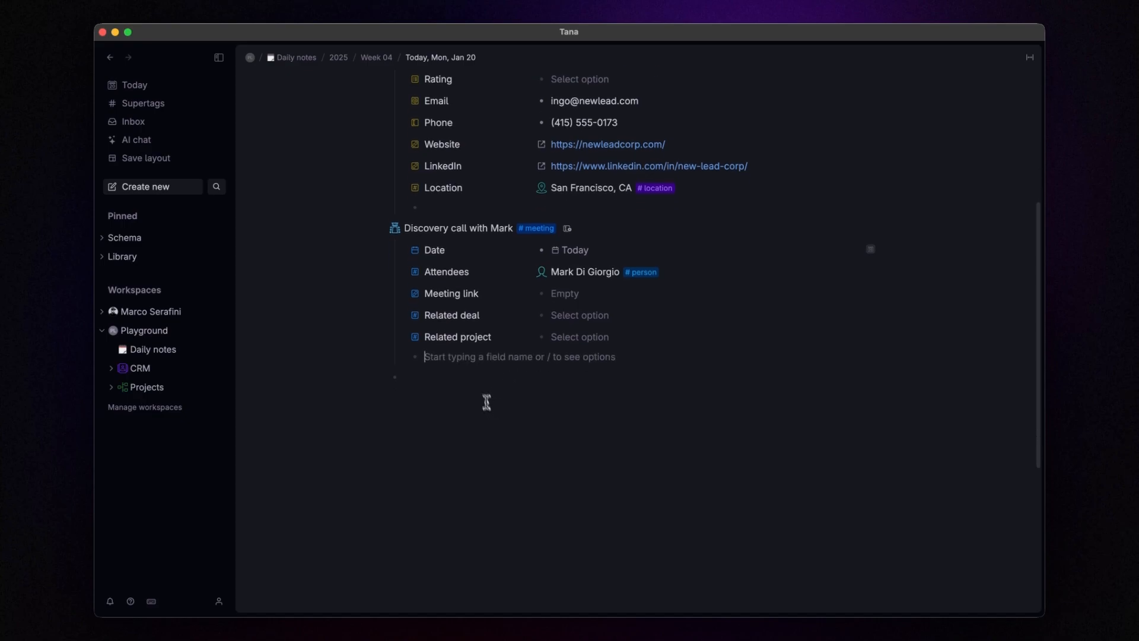
click(403, 229)
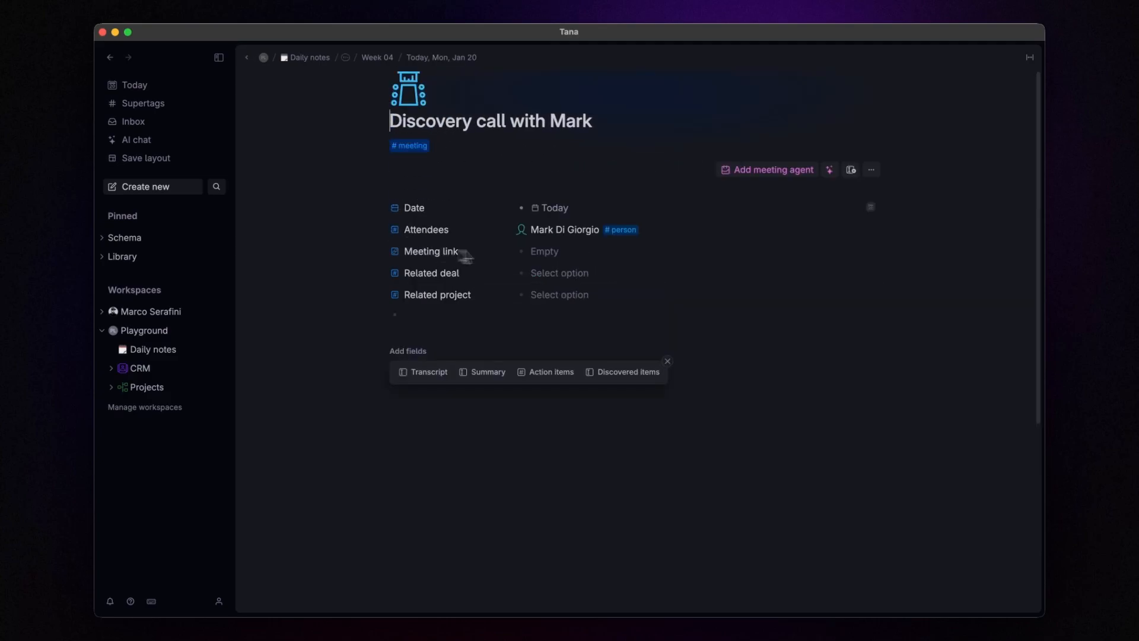
click(668, 361)
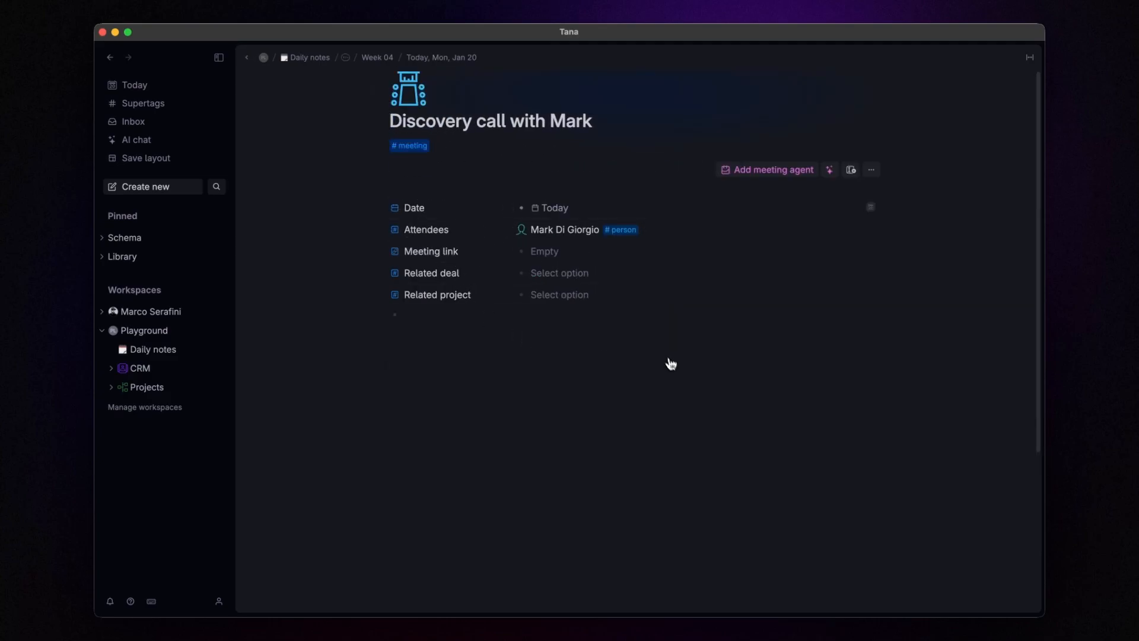
Step: Add a Deal X node tagged #deal to the meeting, with account New Lead Corp, Service 2, deal value 2300 and closing date Thu, Jan 30
click(442, 318)
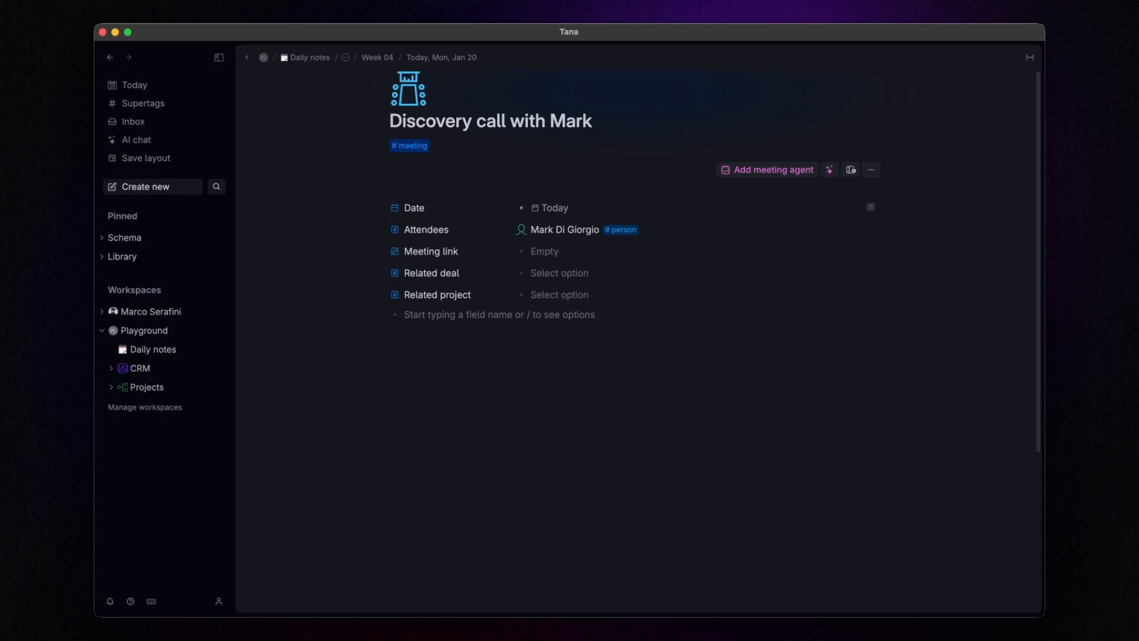
text(Deal )
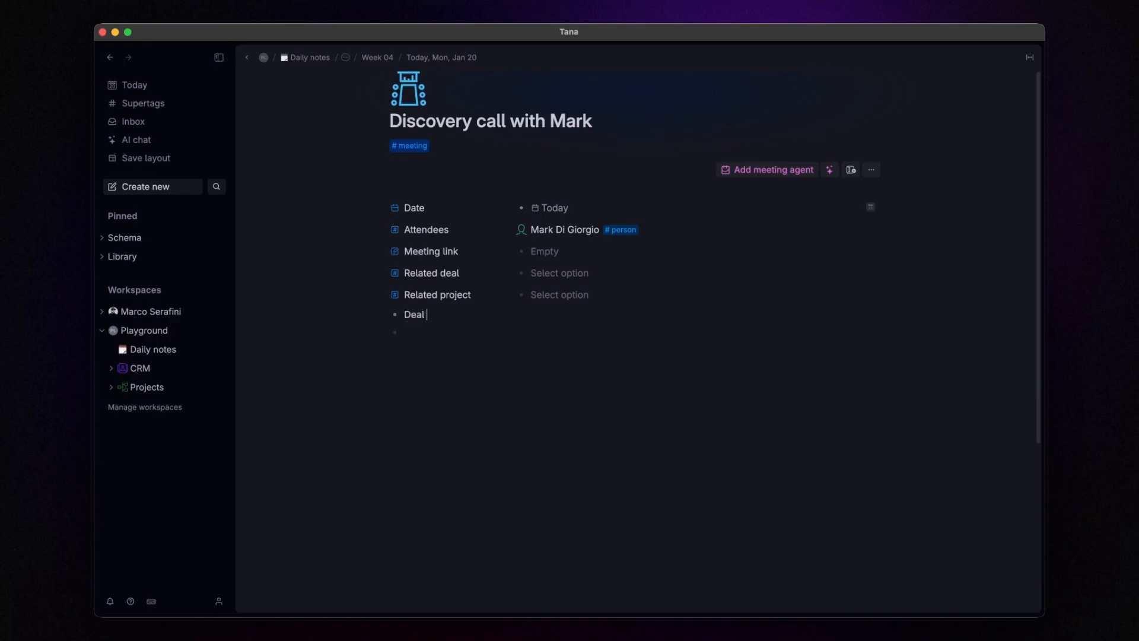
text(X #d)
key(Return)
key(super+Down)
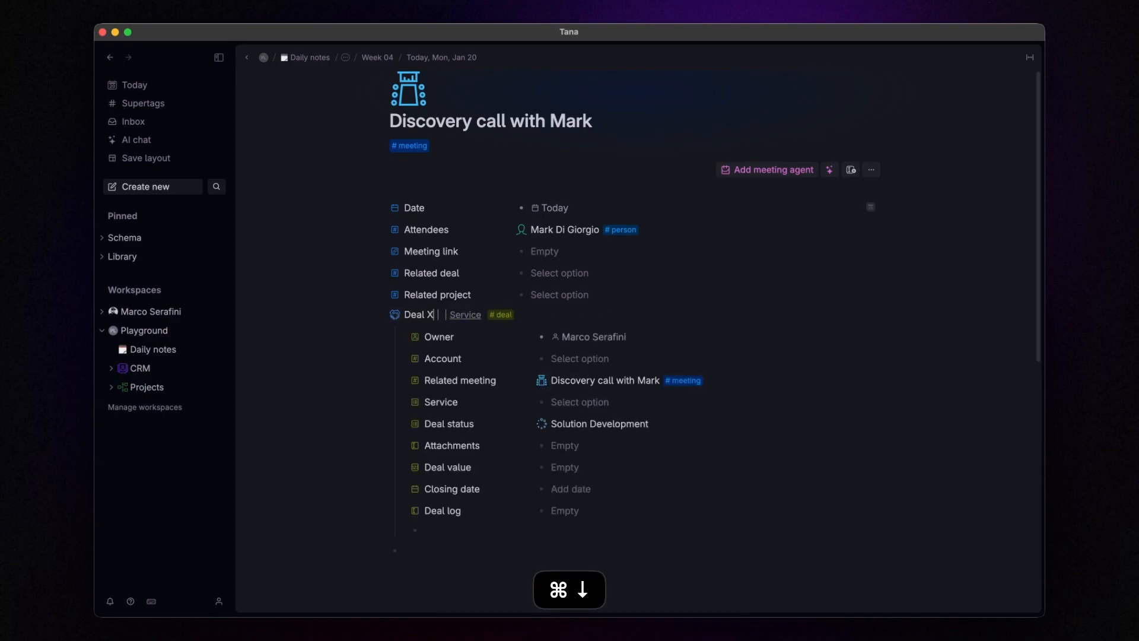
click(570, 356)
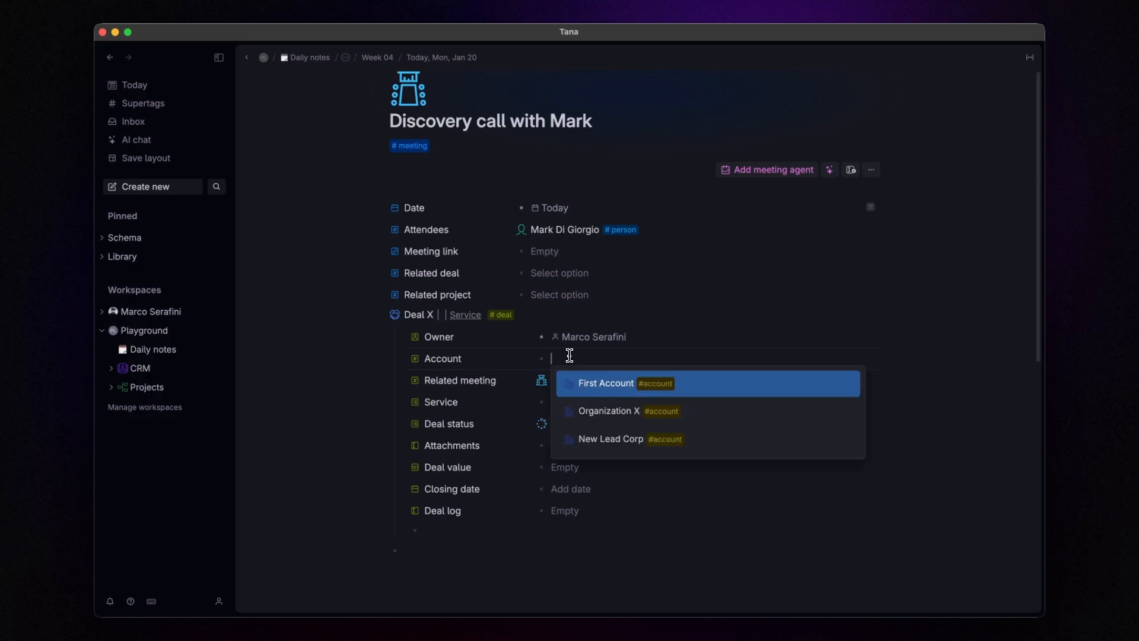
click(640, 446)
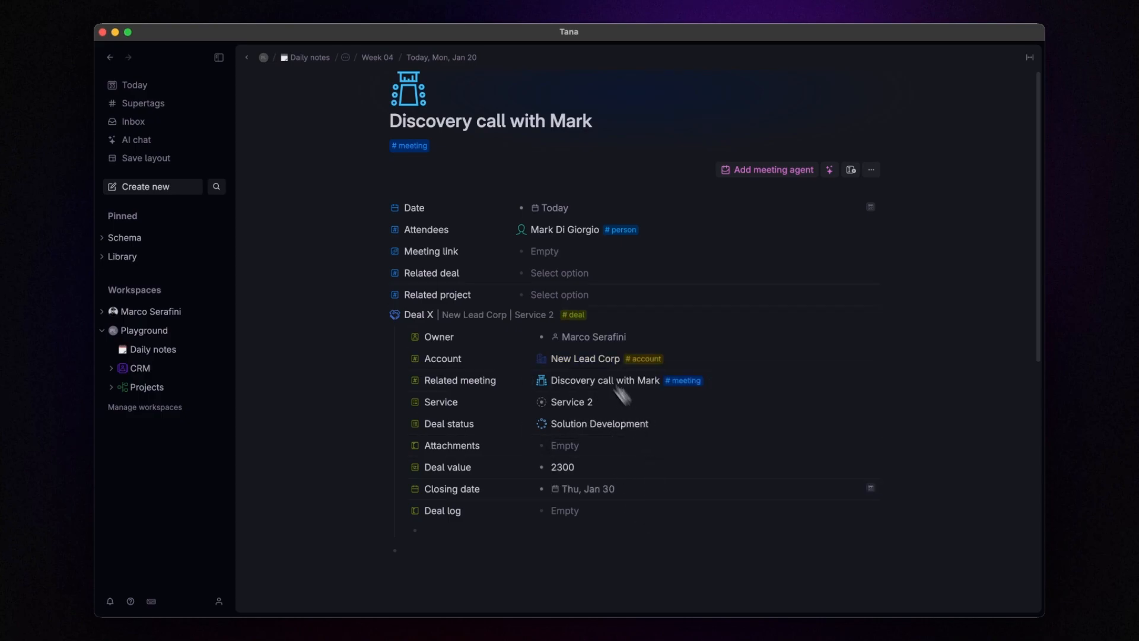
Step: Change New Lead Corp's stage to Prospect among the CRM leads, clean up the list and show the Prospects
click(137, 371)
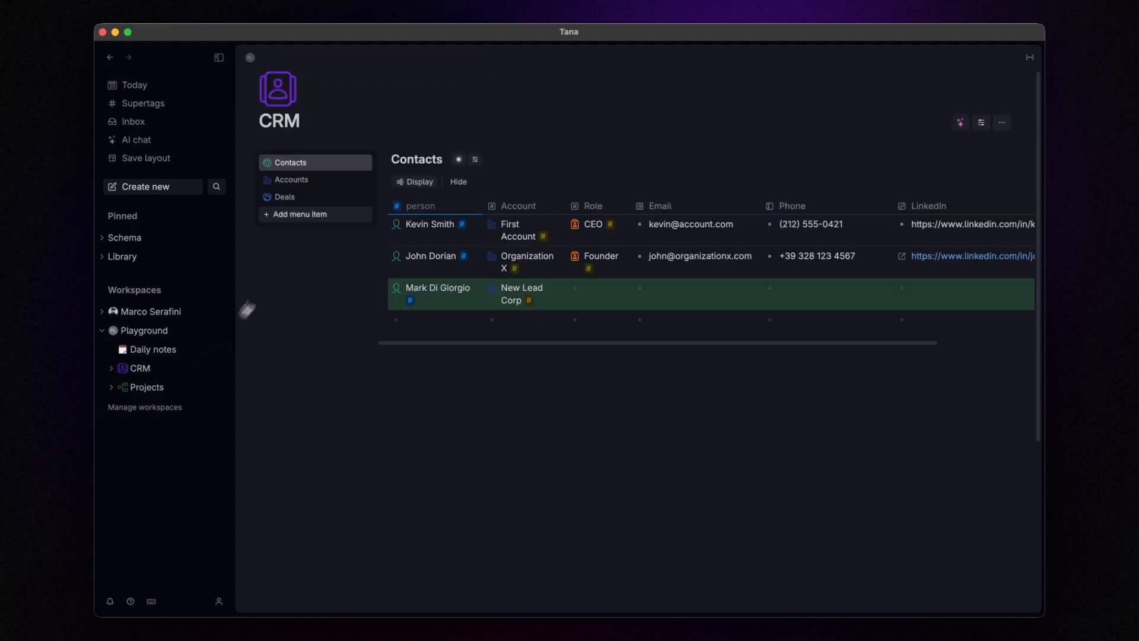
click(295, 179)
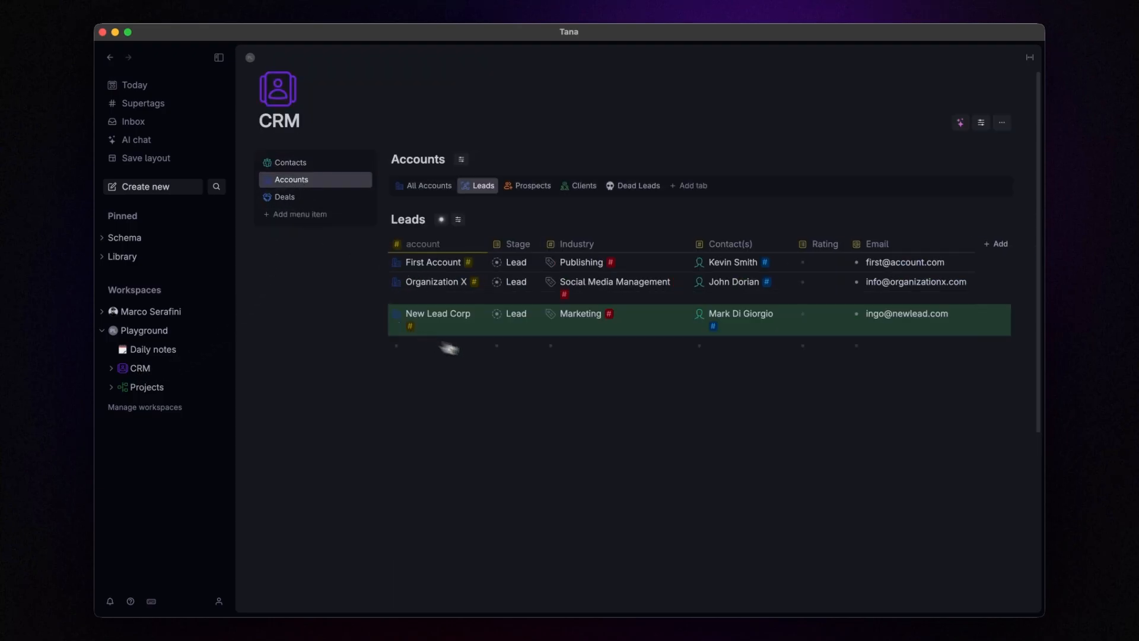
click(525, 323)
click(522, 341)
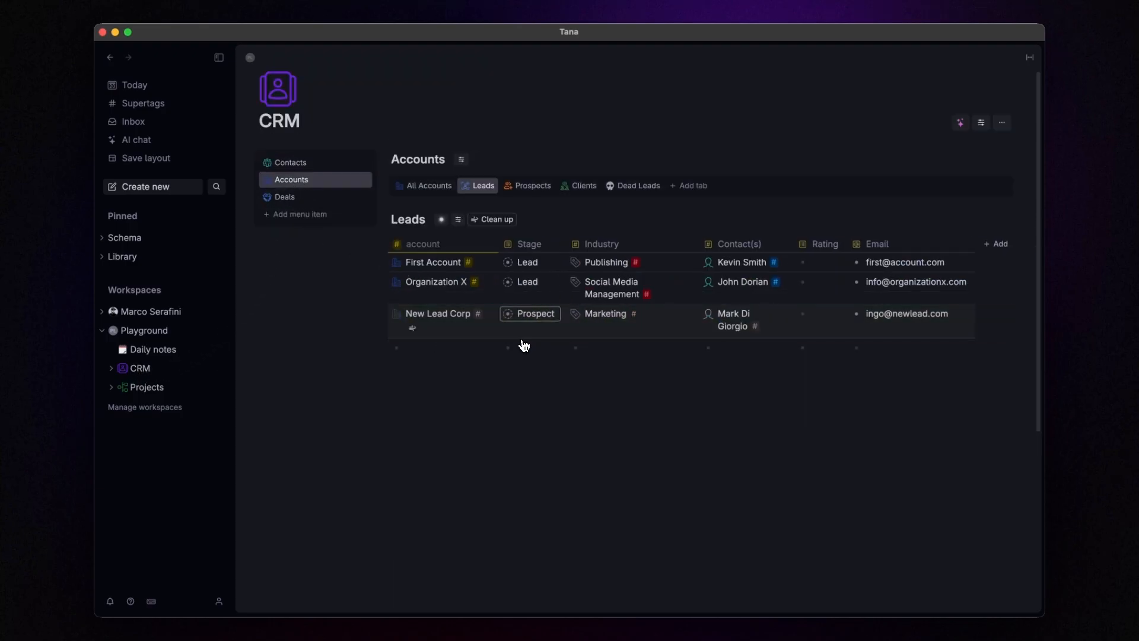
click(497, 219)
click(527, 185)
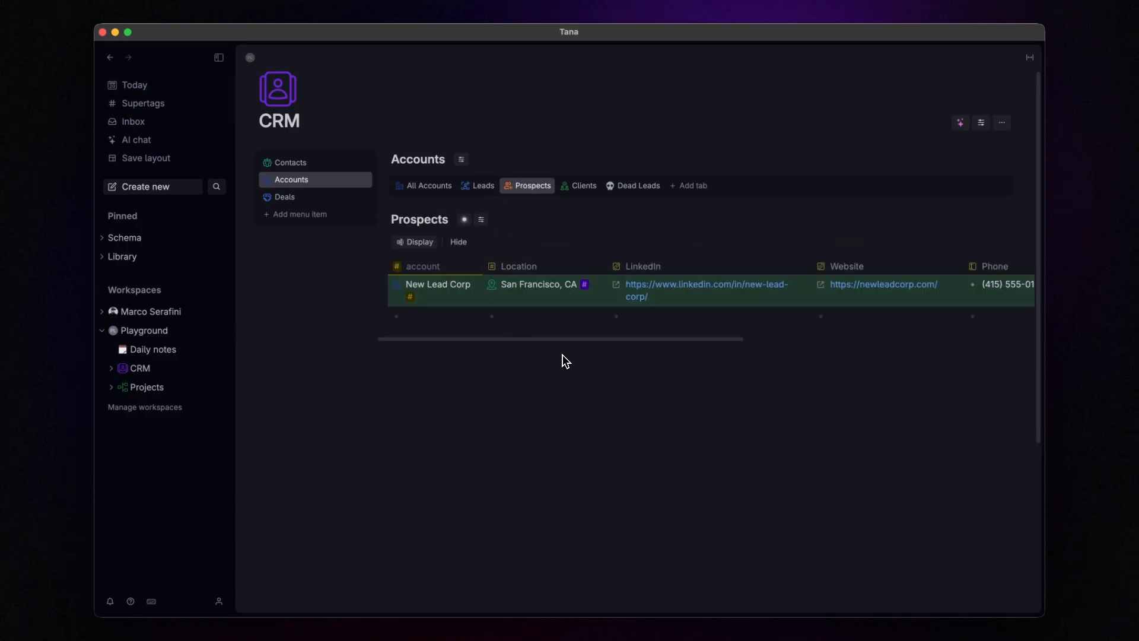
Step: Move Deal X to Proposal Sent in the CRM deals pipeline and expand its card
click(287, 199)
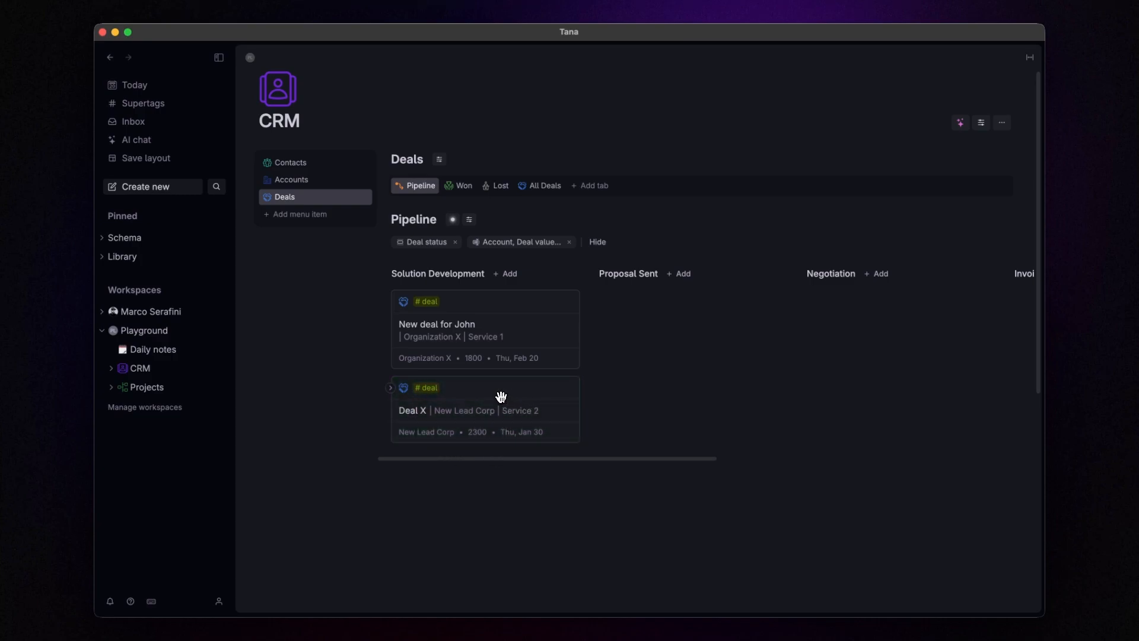
drag(500, 396, 693, 329)
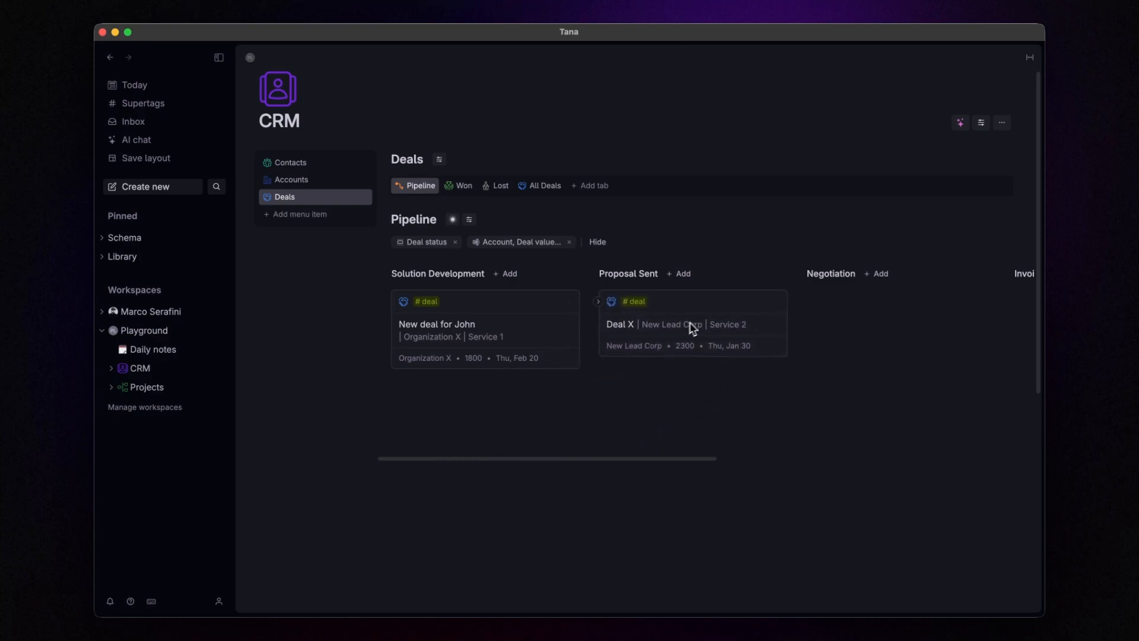
click(597, 301)
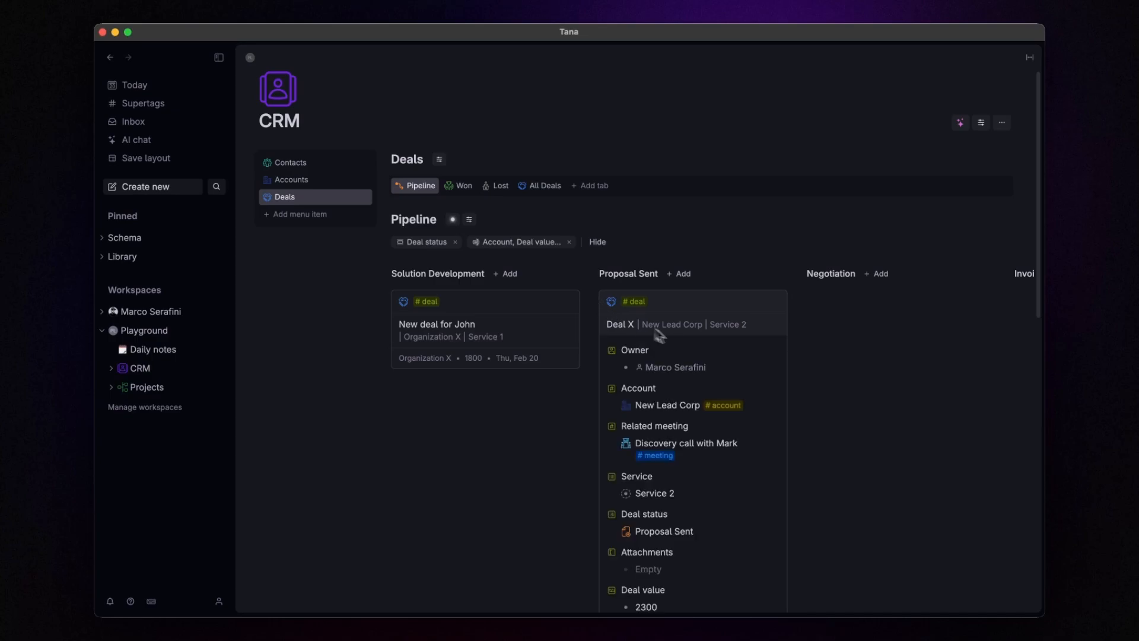
Step: Add today's date to Deal X's Deal log with the nested note "jot down your notes here!" and collapse the entry
scroll(745, 404, right, 4)
scroll(760, 432, down, 5)
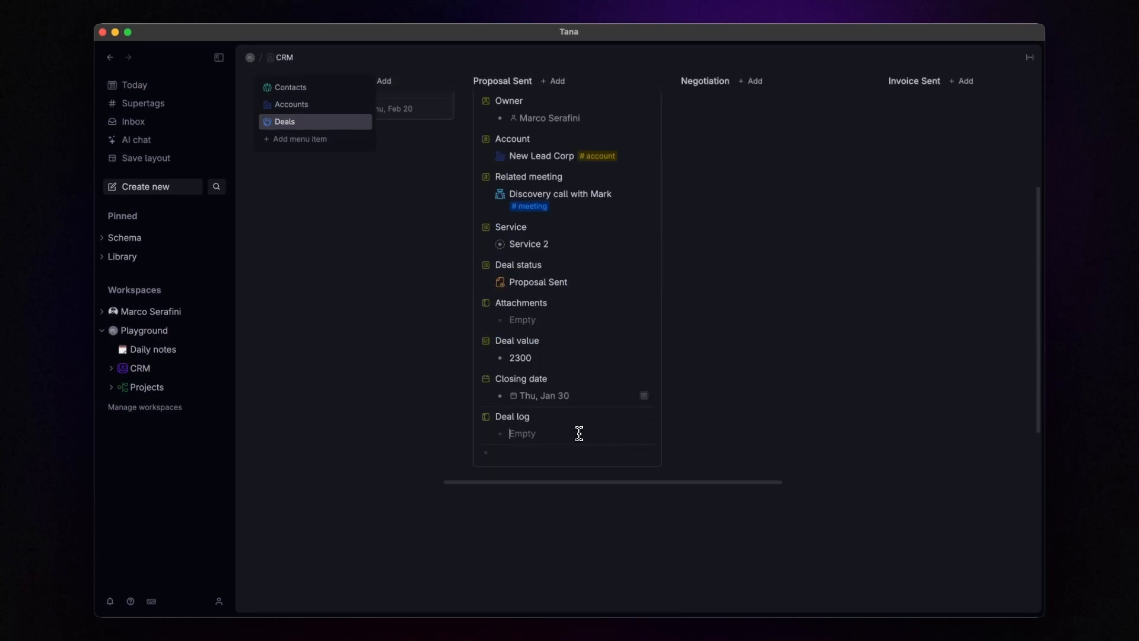
key(super+k)
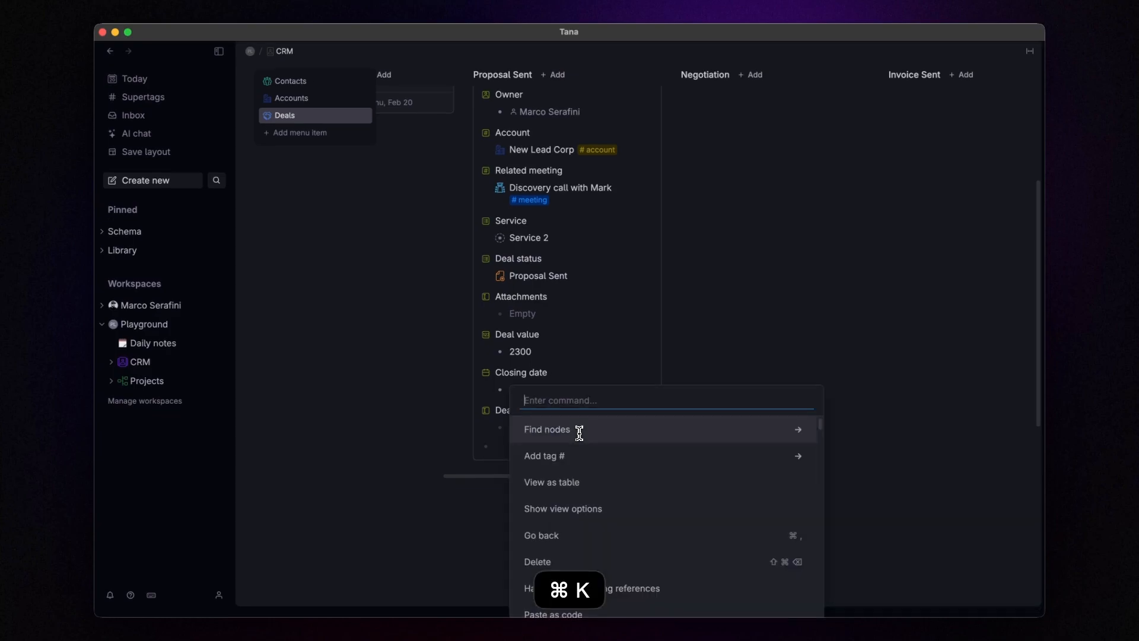
text(Insert date tod)
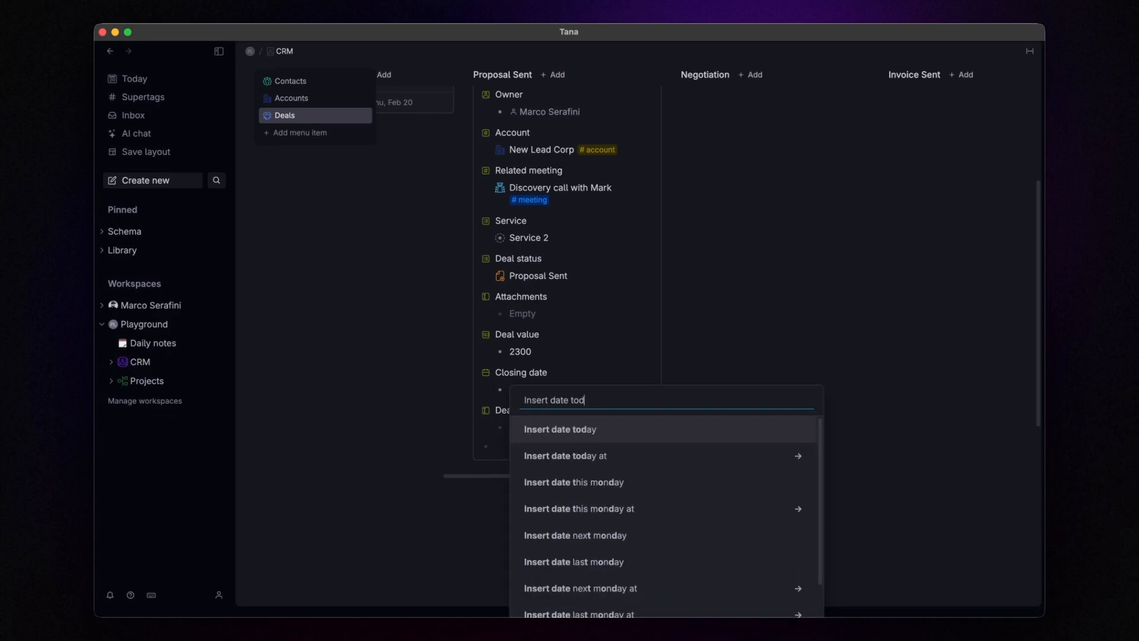
text(ay)
click(579, 430)
key(super+Down)
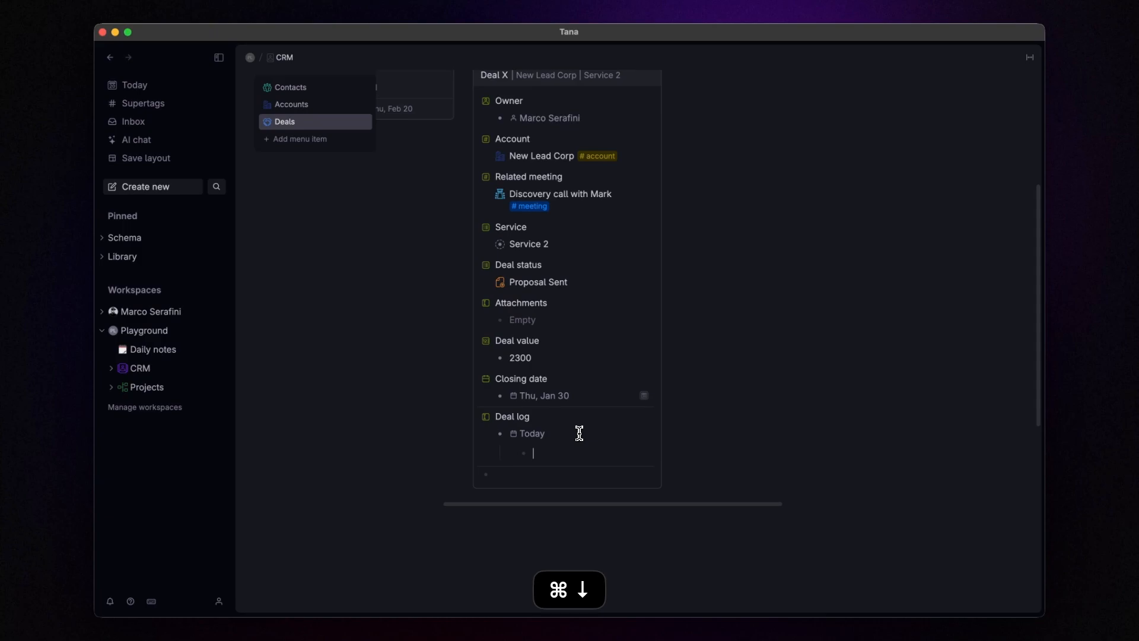
text(jot down)
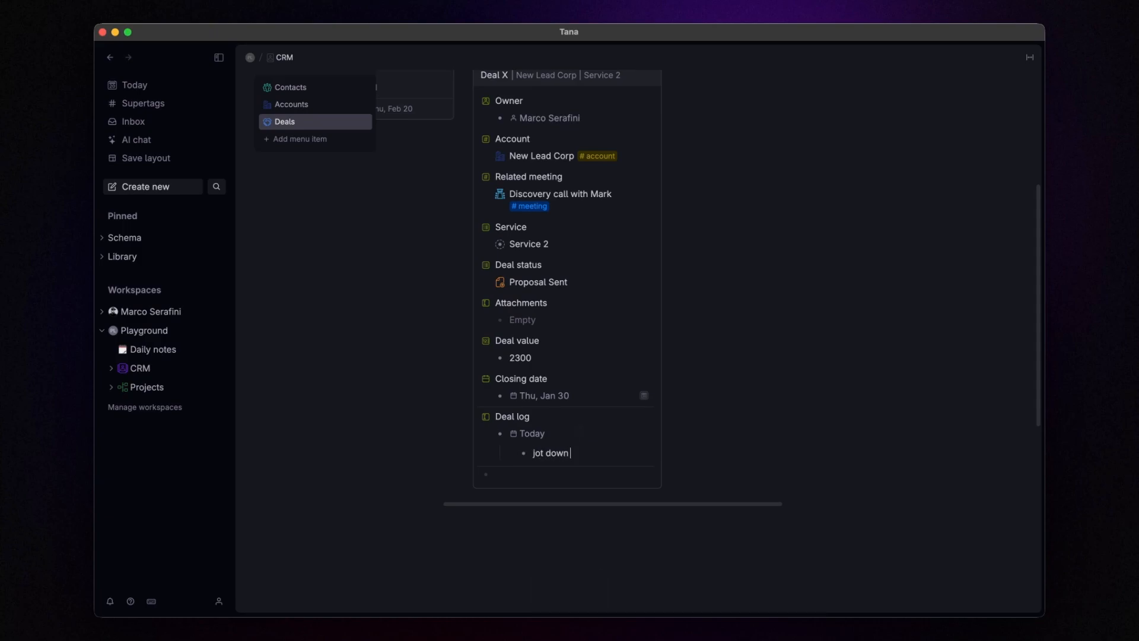
text( your notes here!)
key(super+Up)
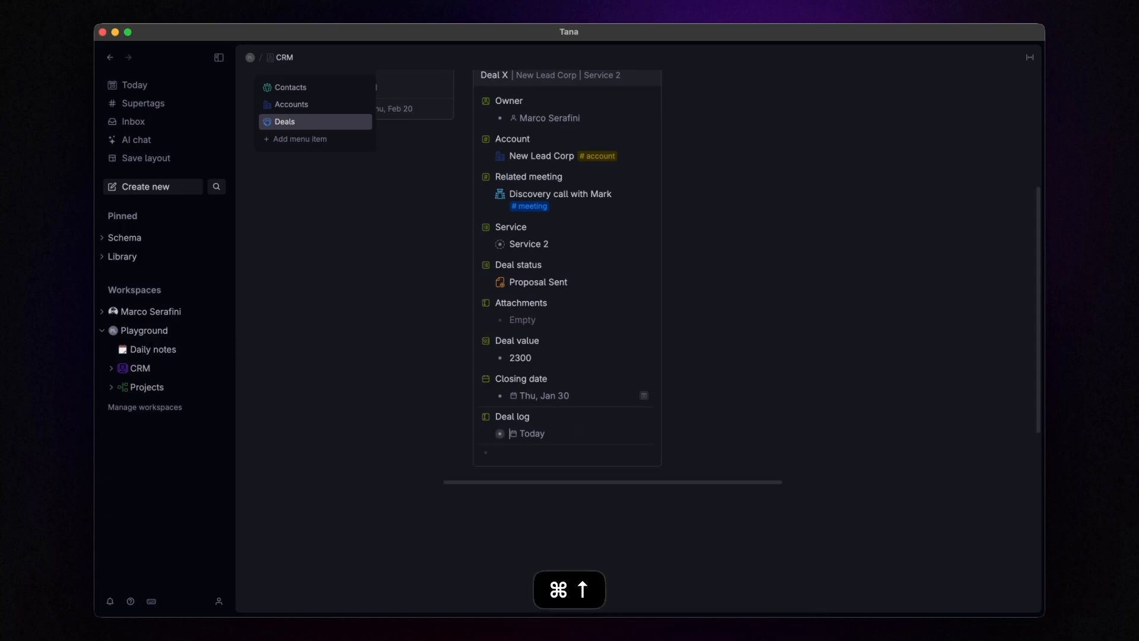
Step: Collapse the Deal X card and move it to the Negotiation stage
scroll(638, 374, up, 2)
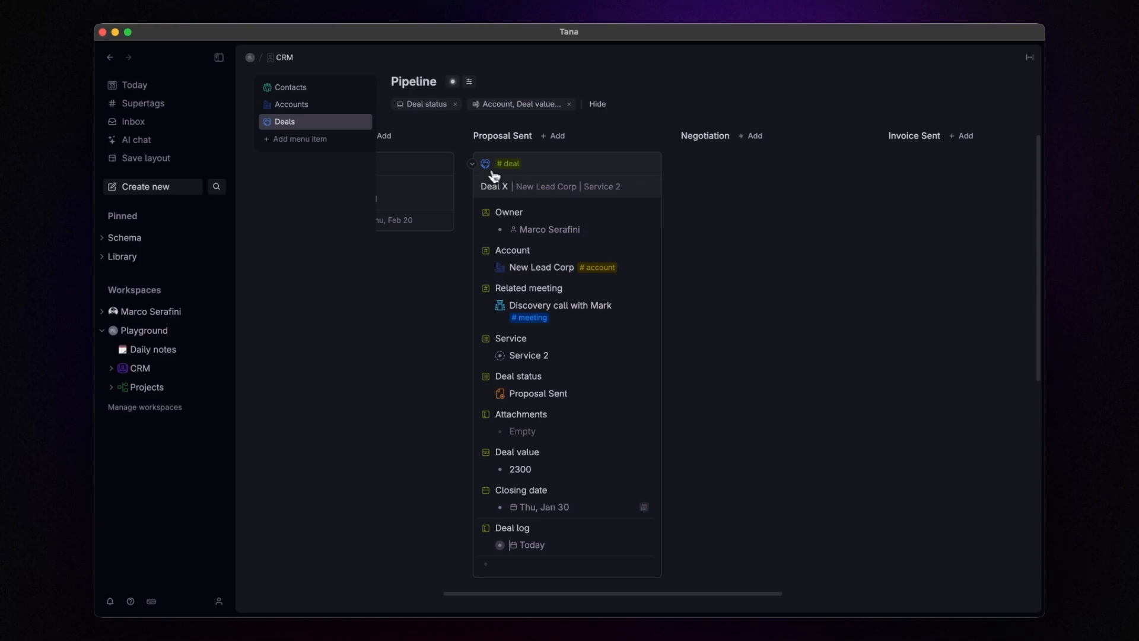
click(474, 165)
drag(474, 170, 739, 171)
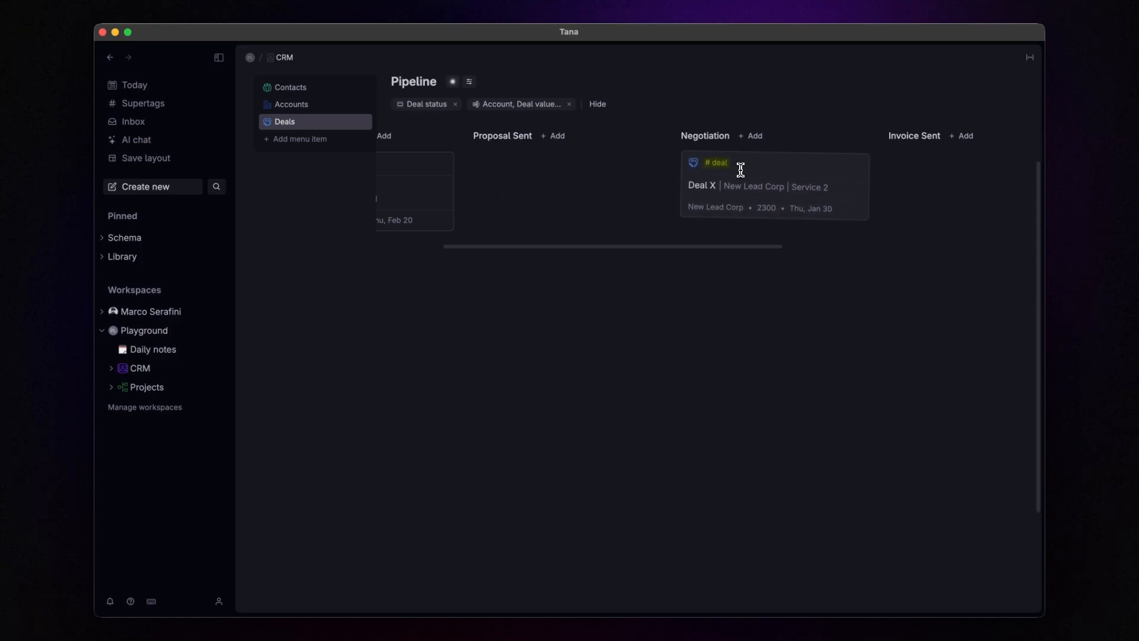
Step: Move Deal X to Deal Won in the pipeline and show the Won deals
scroll(746, 175, right, 5)
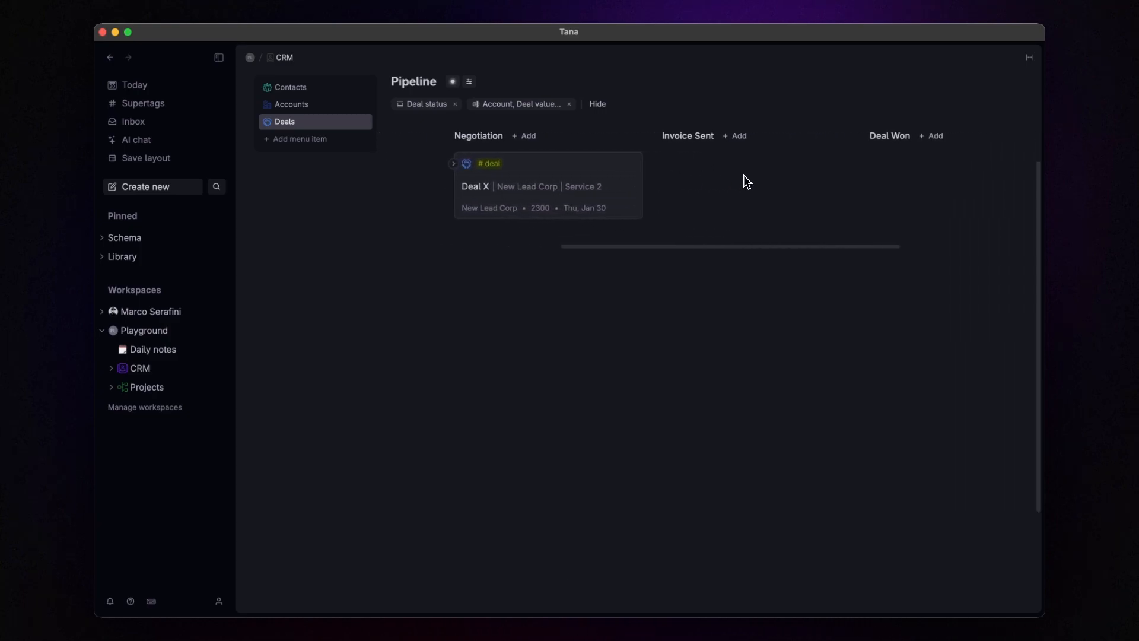
drag(564, 169, 899, 160)
scroll(830, 189, up, 5)
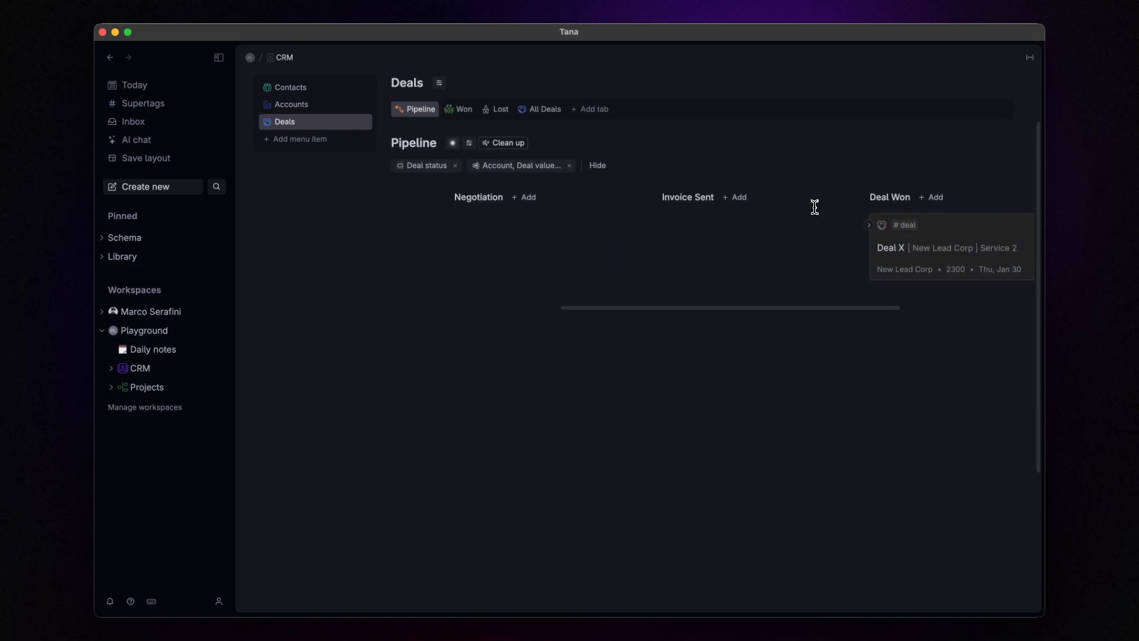
click(460, 186)
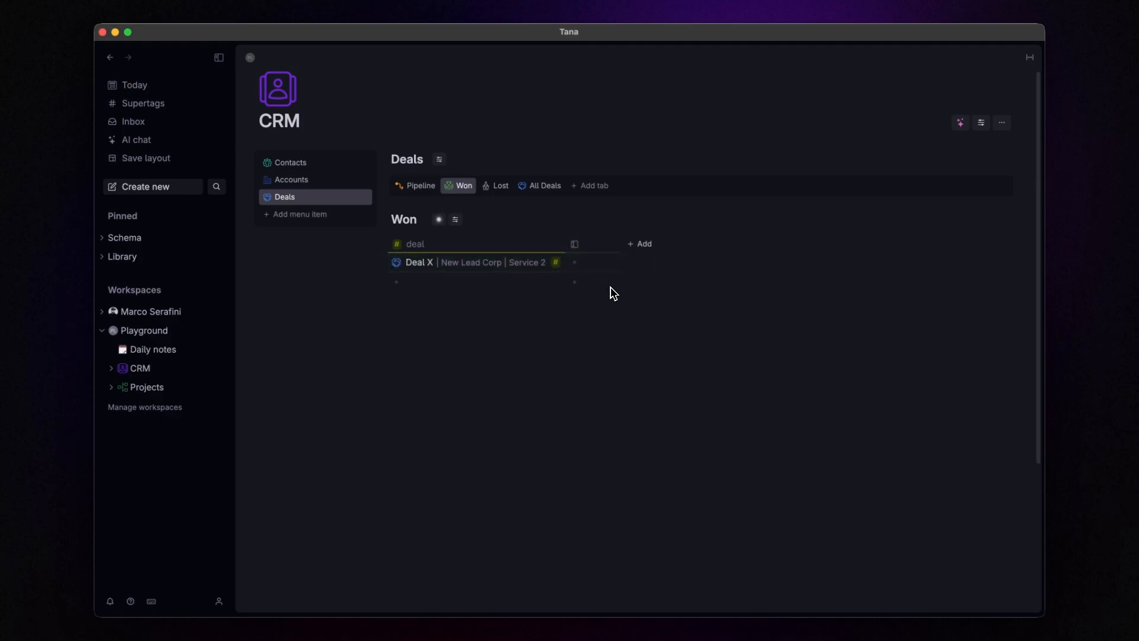
Step: Open Deal X, add a Project X node tagged #project below its fields, and expand the new node
click(397, 265)
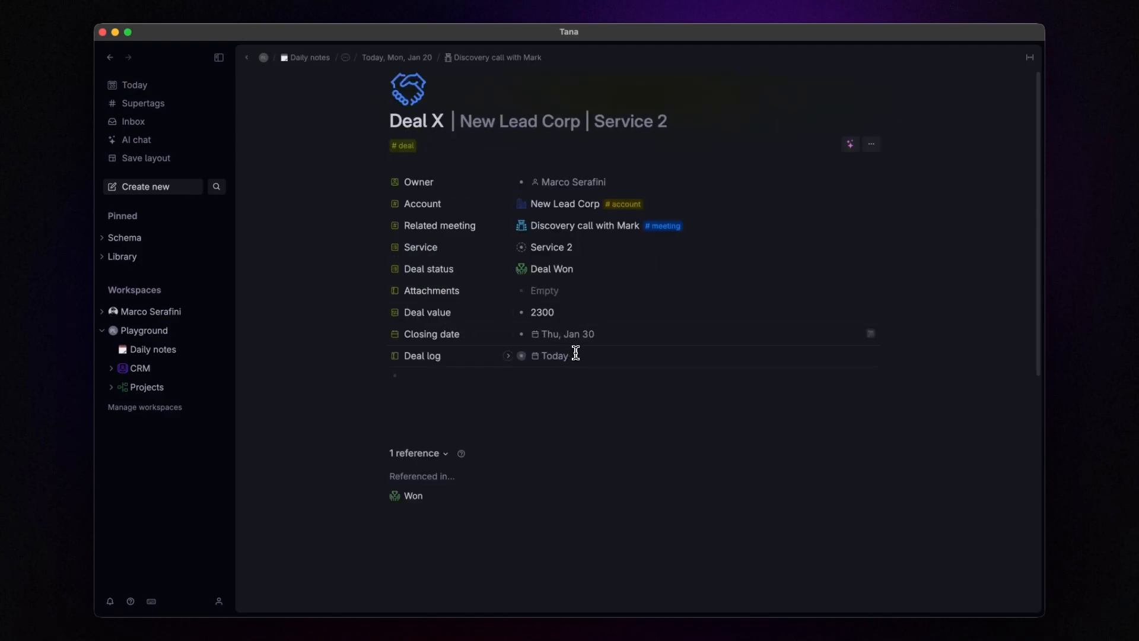
click(545, 393)
text(Project)
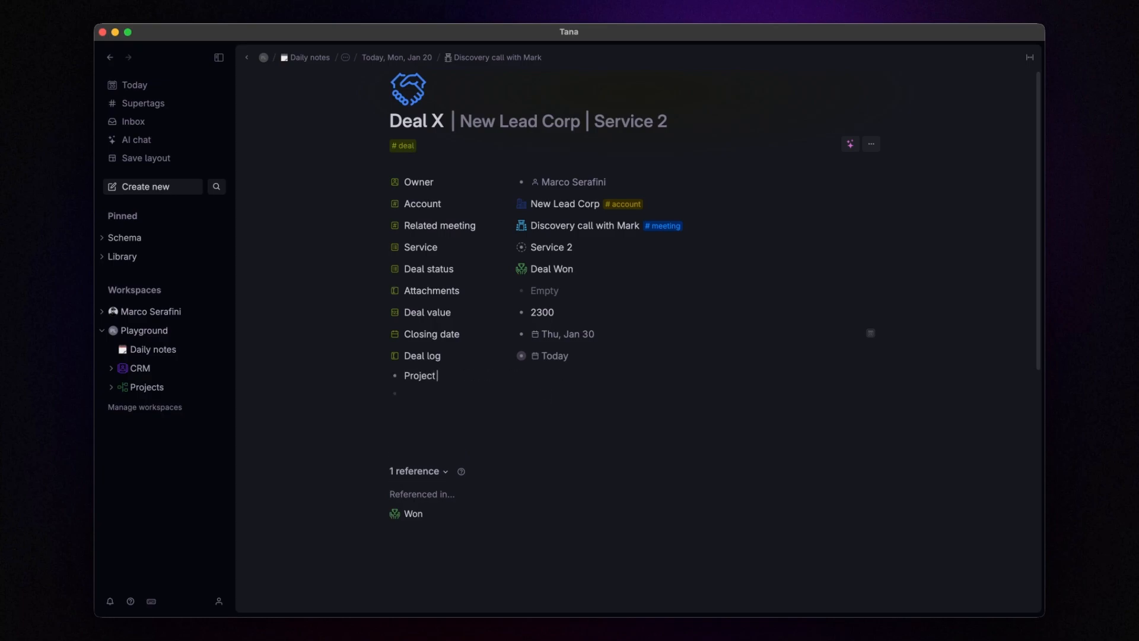
text( X | - Service #proj)
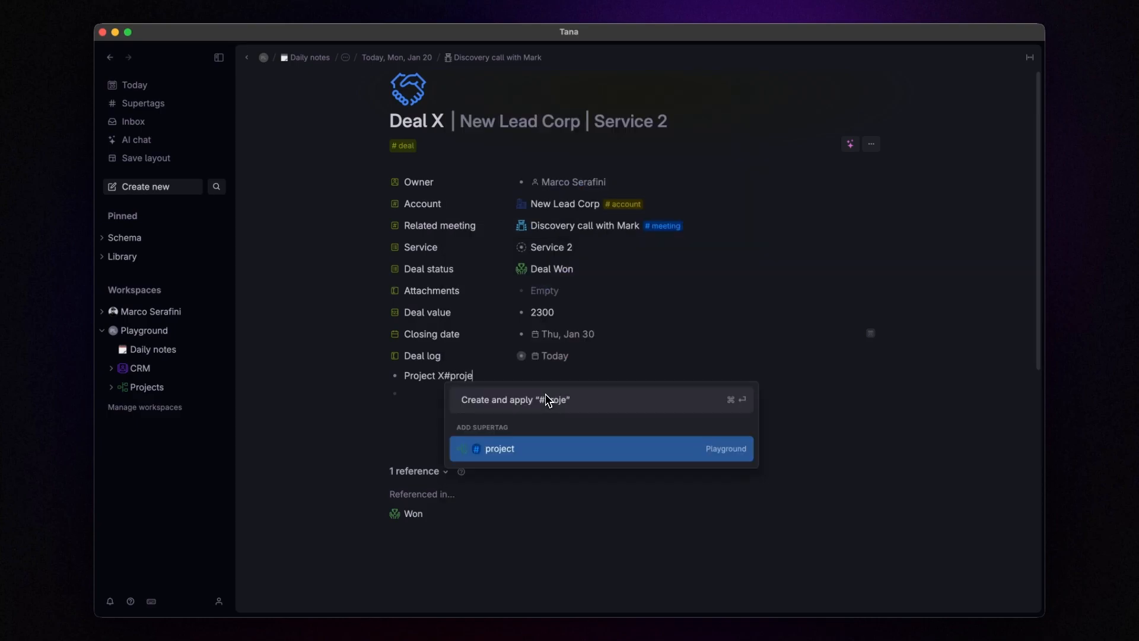
key(Return)
key(super+Down)
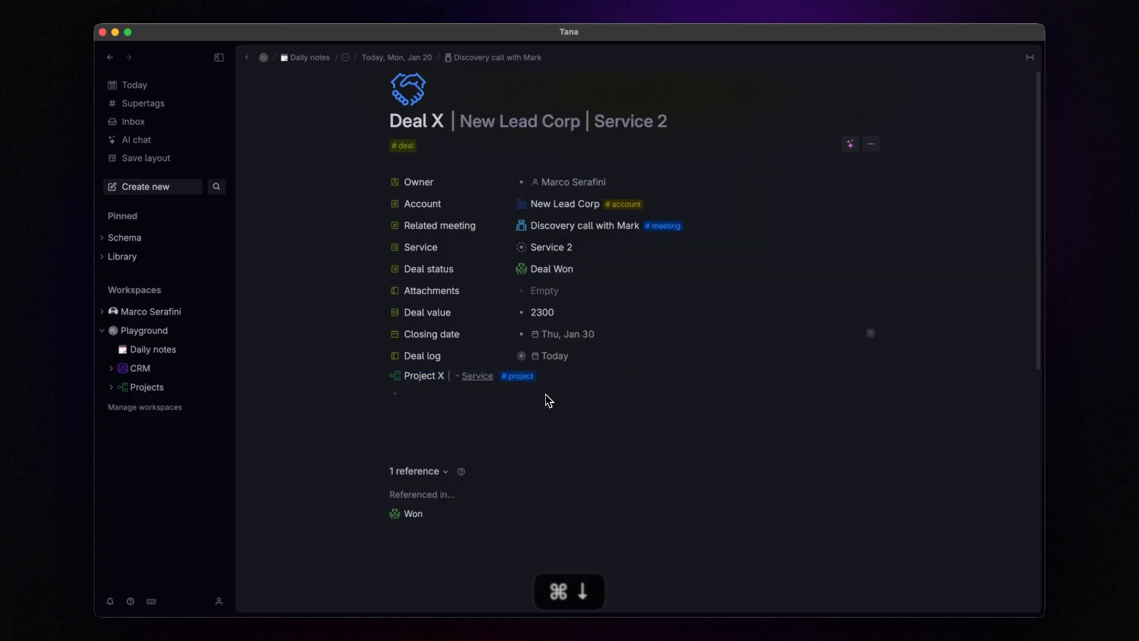
Step: Expand New Lead Corp in Project X's Account field, set its Stage to Client, and collapse the account again
scroll(724, 427, down, 2)
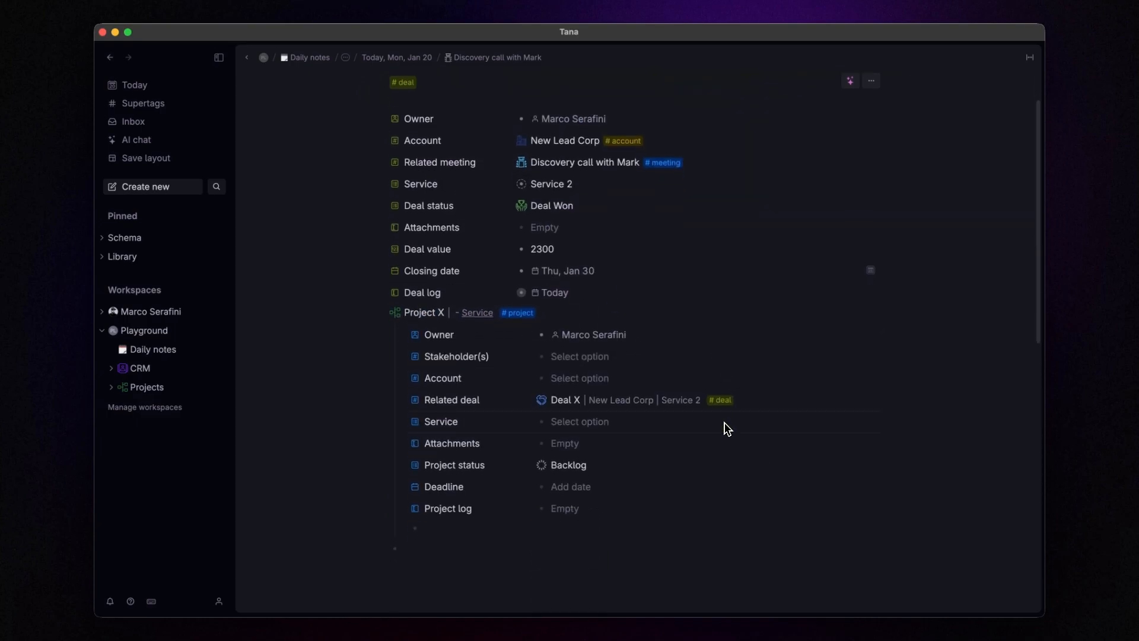
click(529, 360)
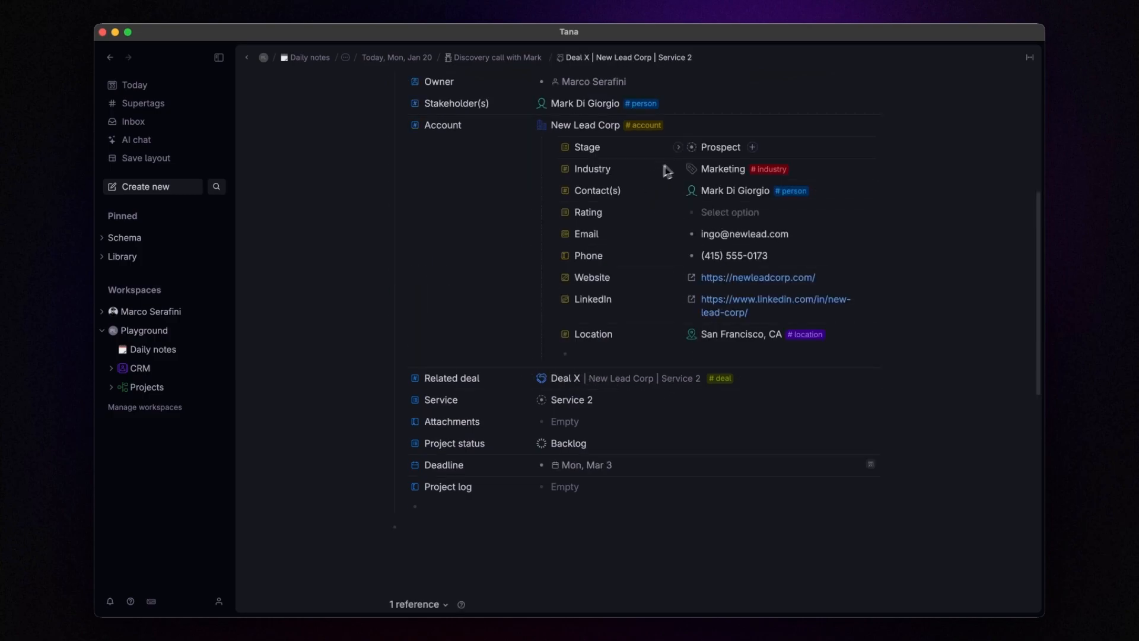
click(712, 154)
click(711, 198)
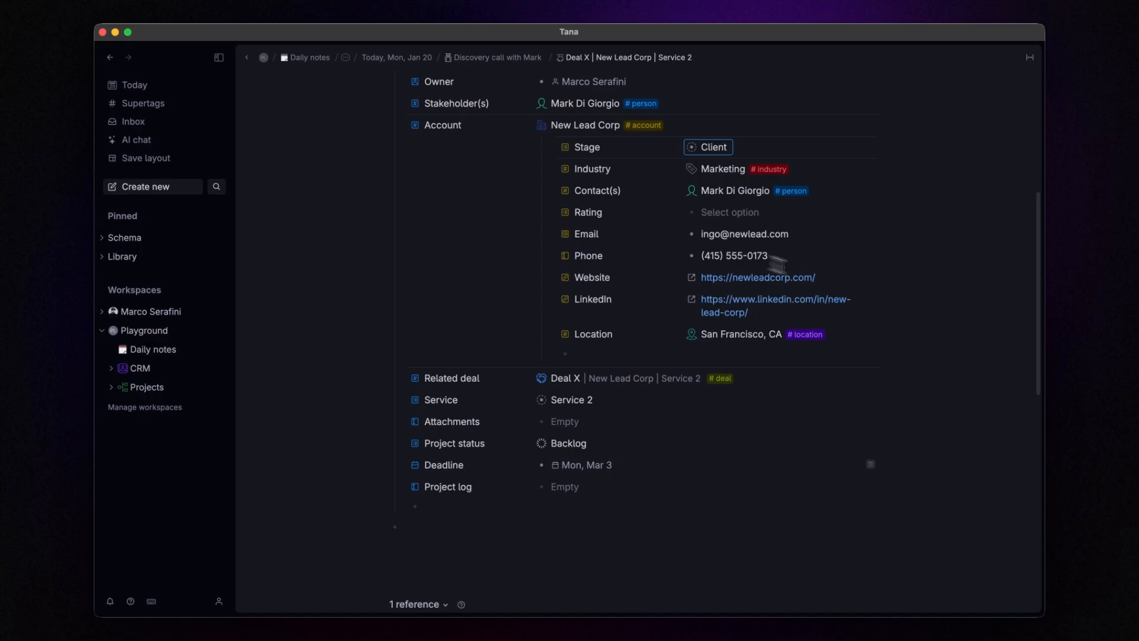
click(933, 308)
scroll(803, 312, up, 4)
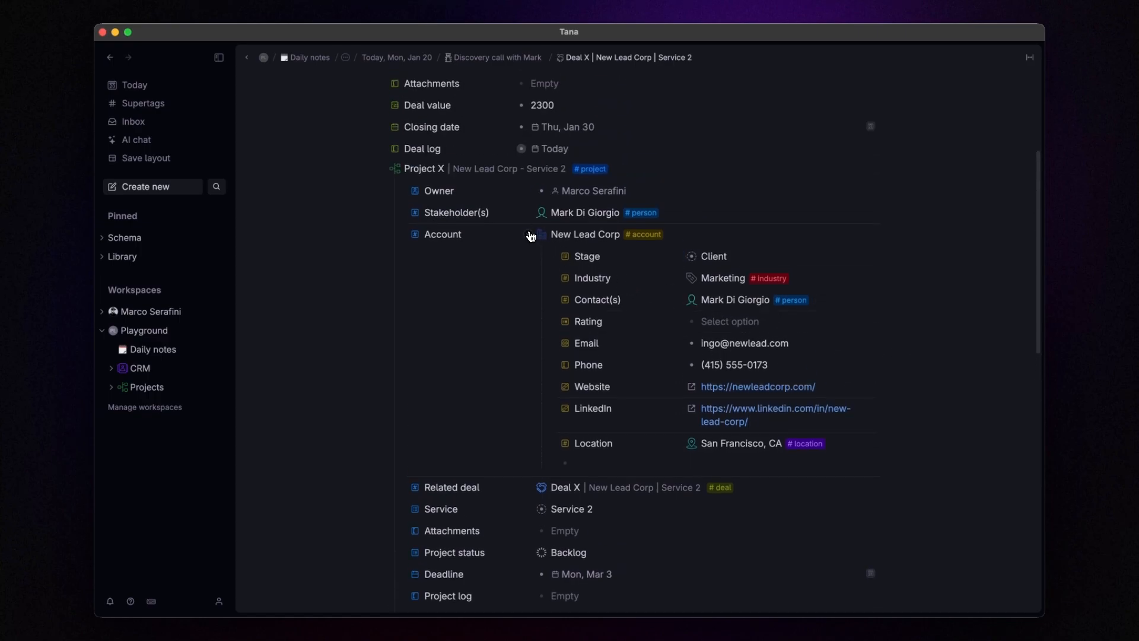
click(528, 235)
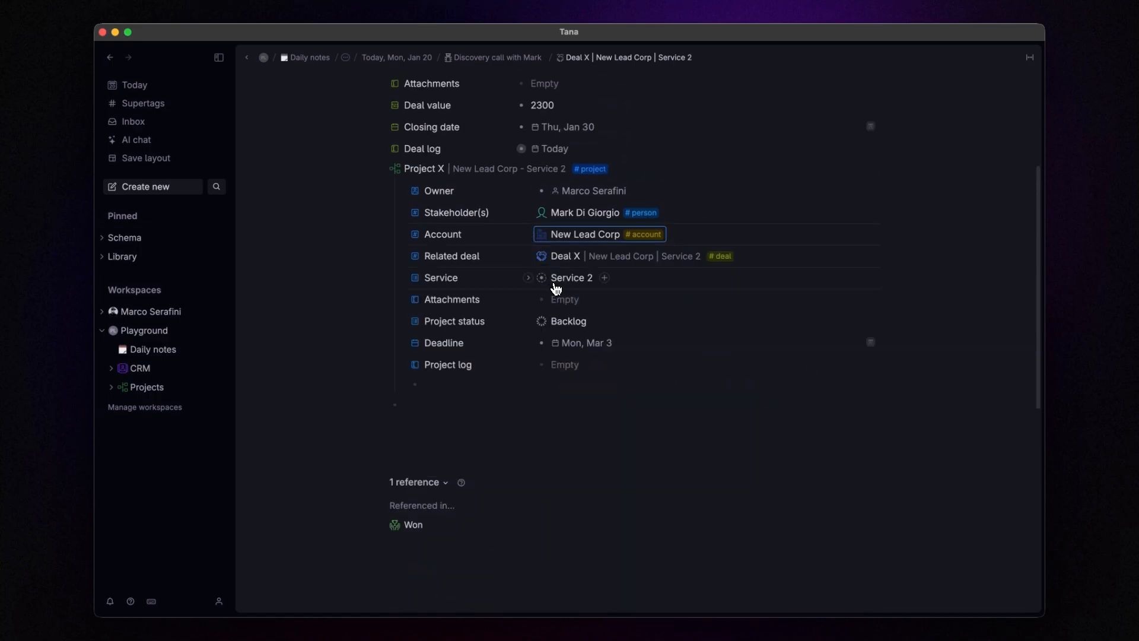
Step: Move the Project X card from Backlog to In Progress on the Projects page and show the In Progress projects
click(156, 388)
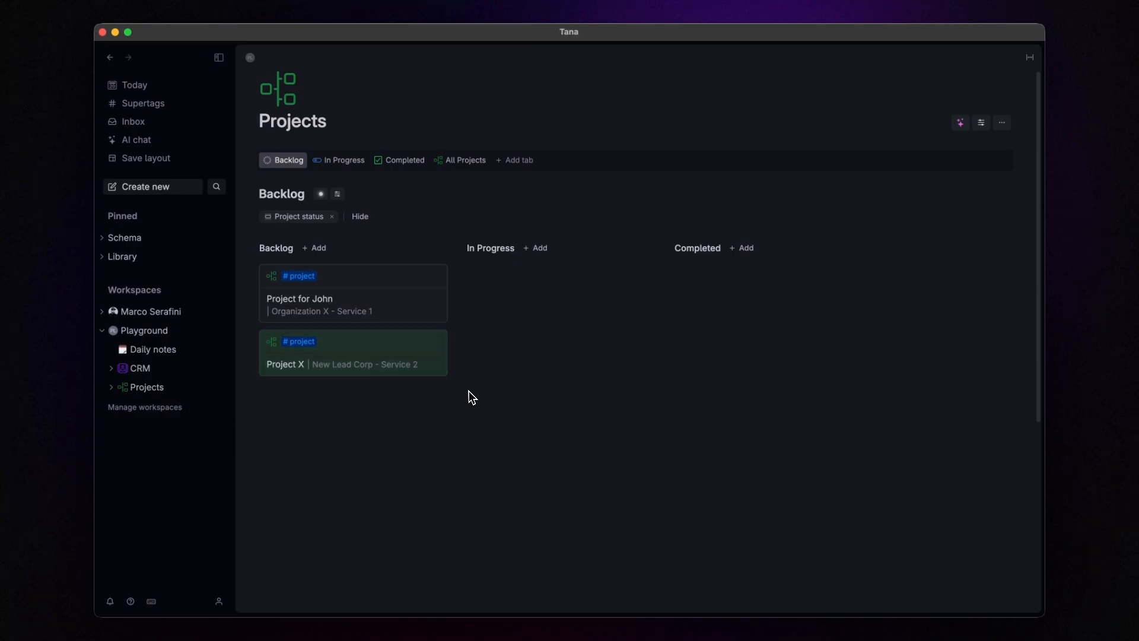
drag(334, 345, 509, 281)
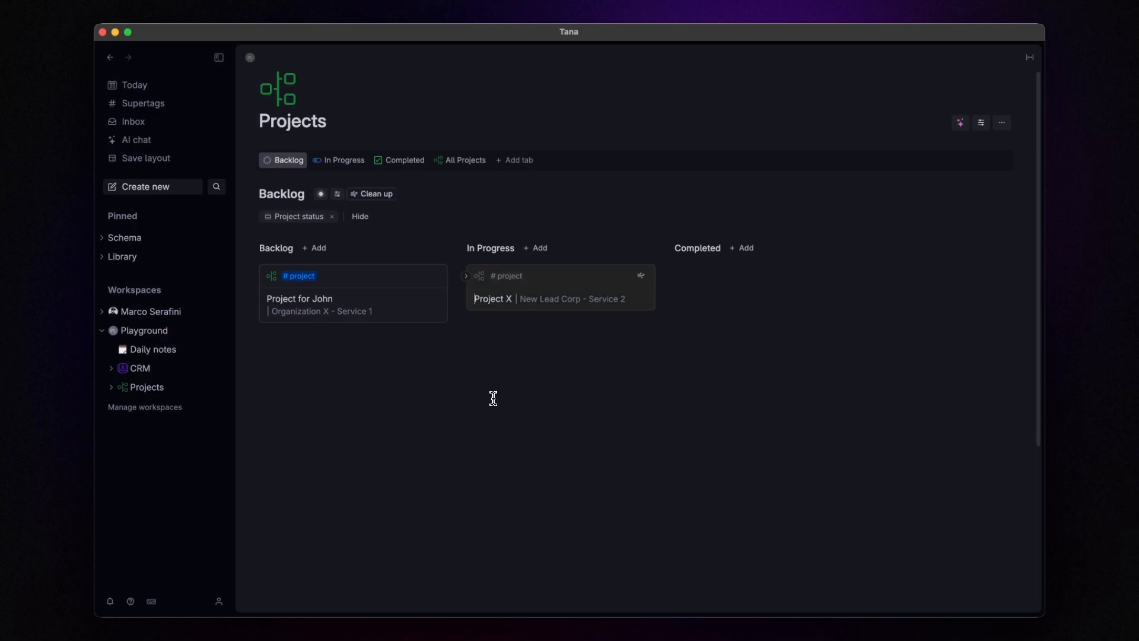
click(358, 172)
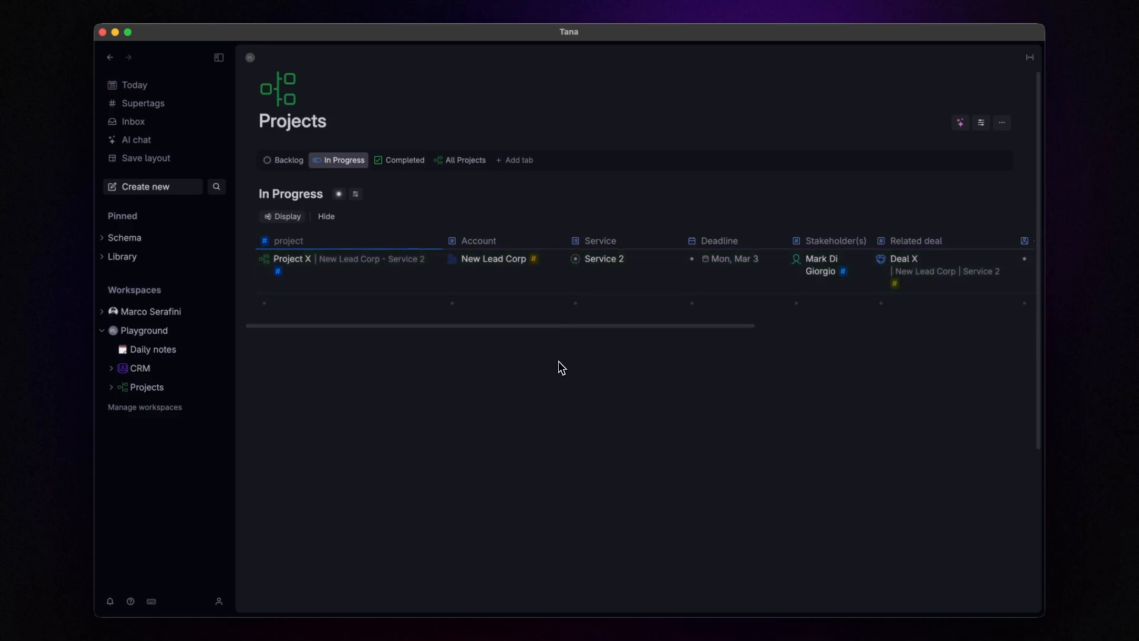
Step: Expand Project X in the In Progress table and add a nested Task 1 node tagged #task
click(251, 259)
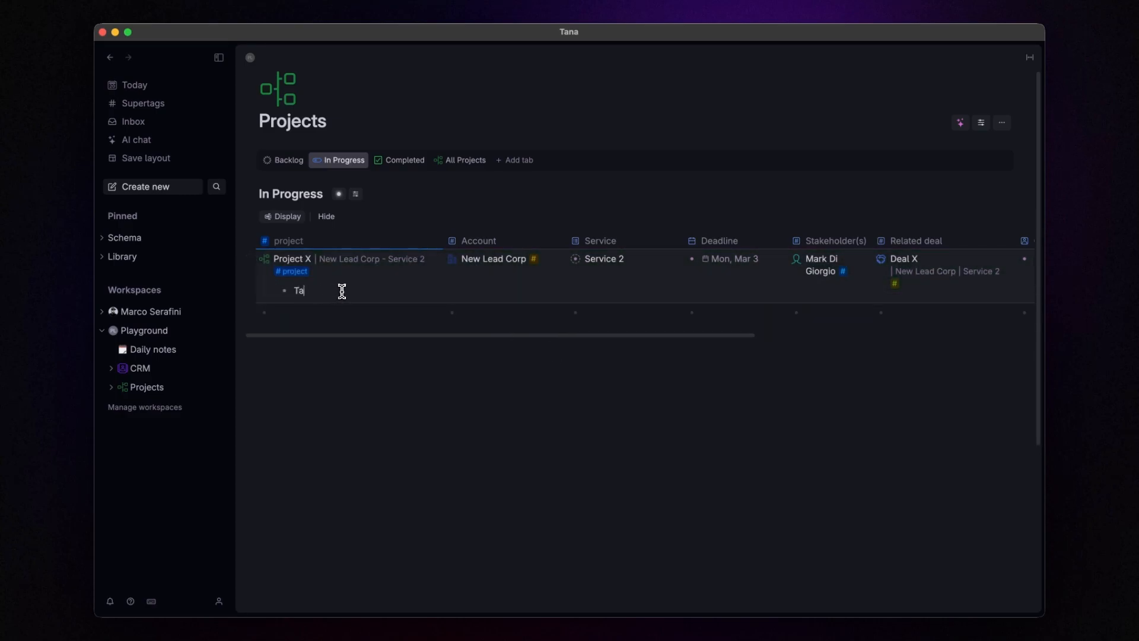
text(Task 1 #task)
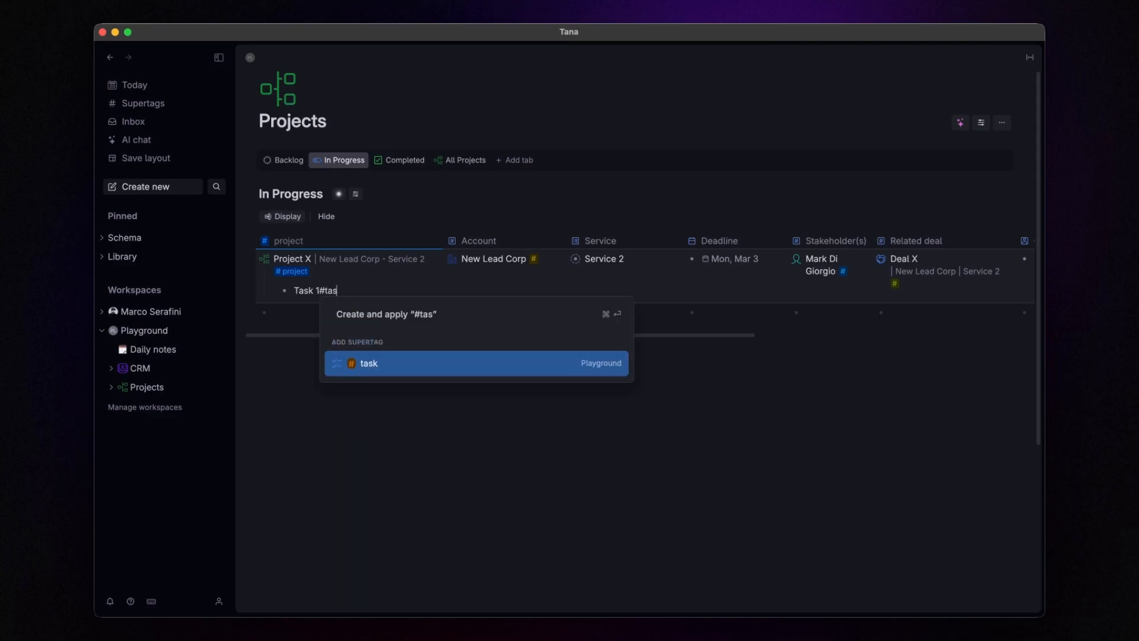
key(Return)
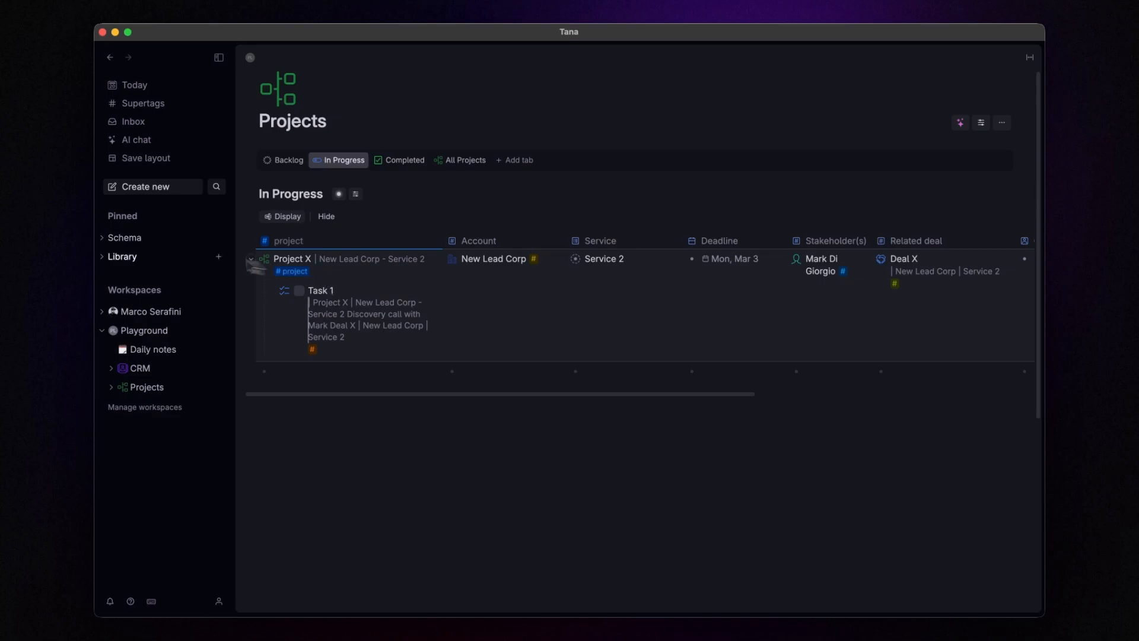
Step: Add a Finances node to the Playground workspace below Projects and give it a green coins-and-chart icon
click(143, 337)
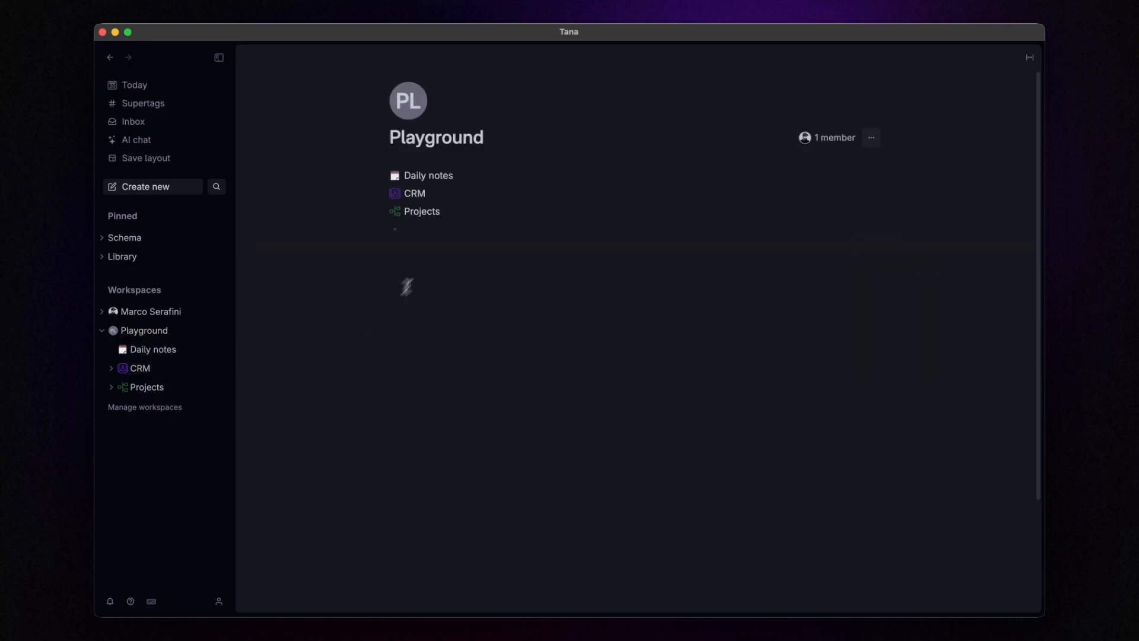
click(445, 248)
text(Finances)
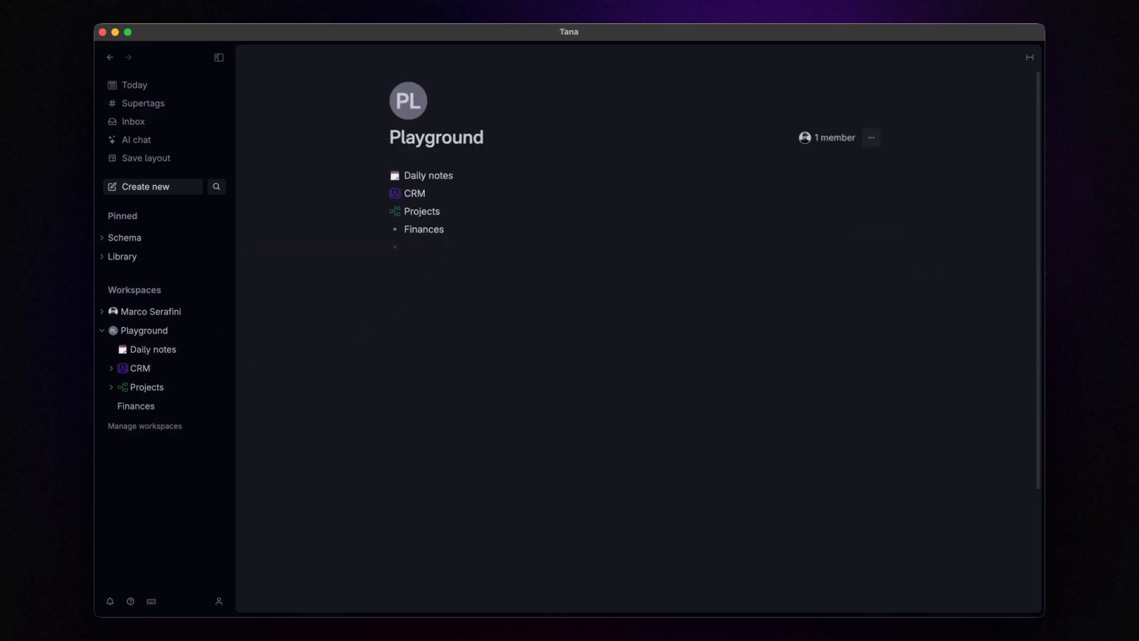
key(super+k)
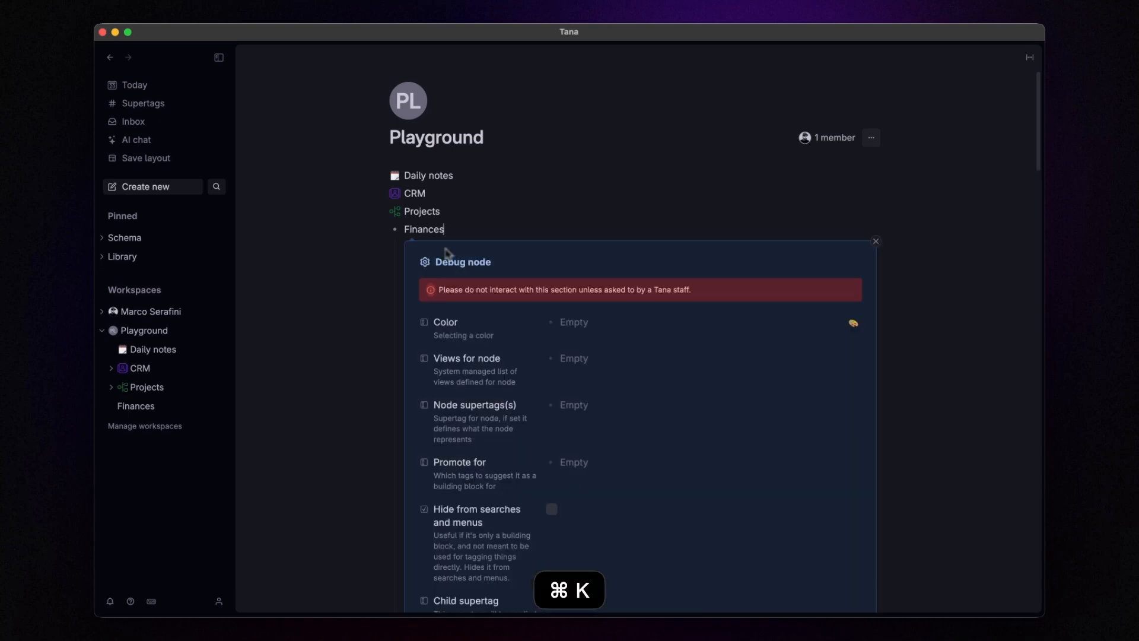
scroll(448, 252, down, 5)
key(alt+f)
drag(470, 190, 709, 519)
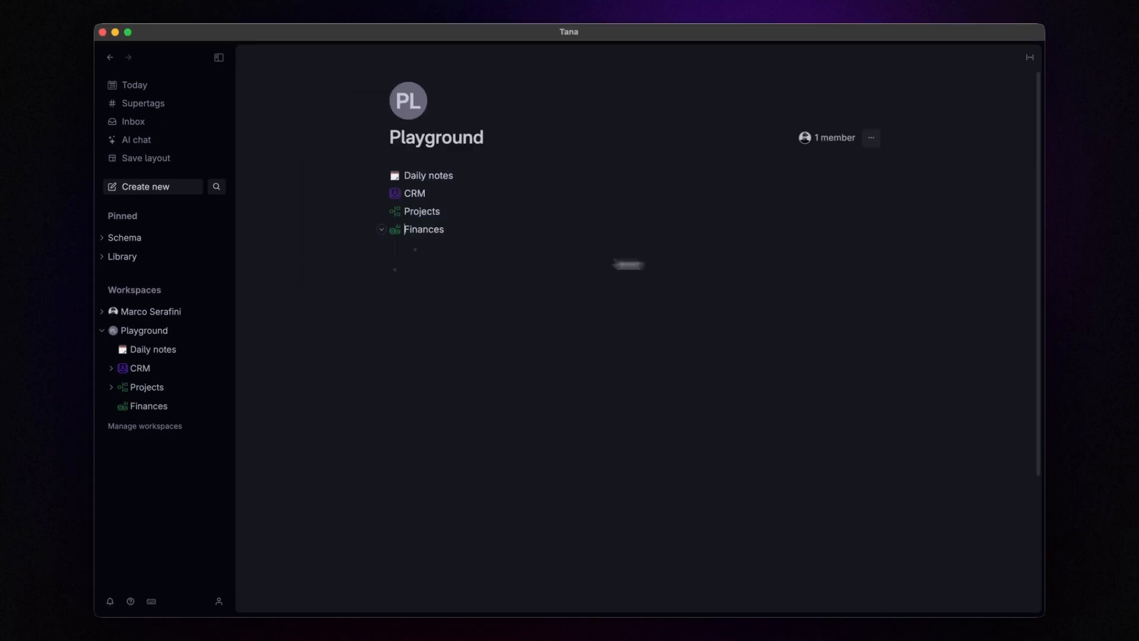
Step: Open the Finances page, add a node named 2025, and open that node
click(395, 231)
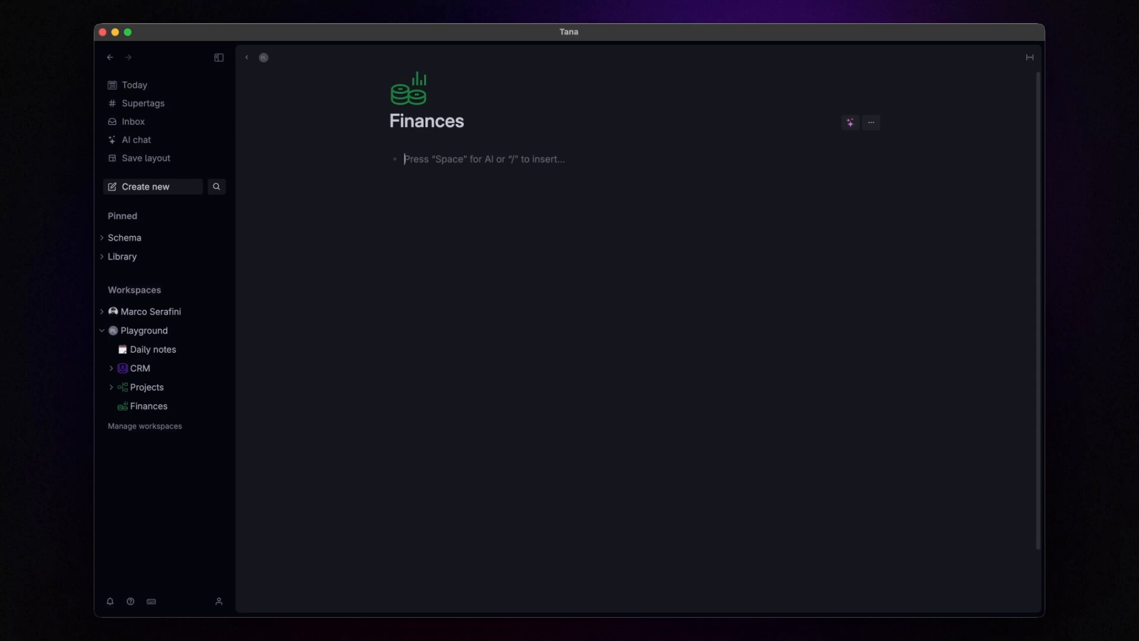
text(2025)
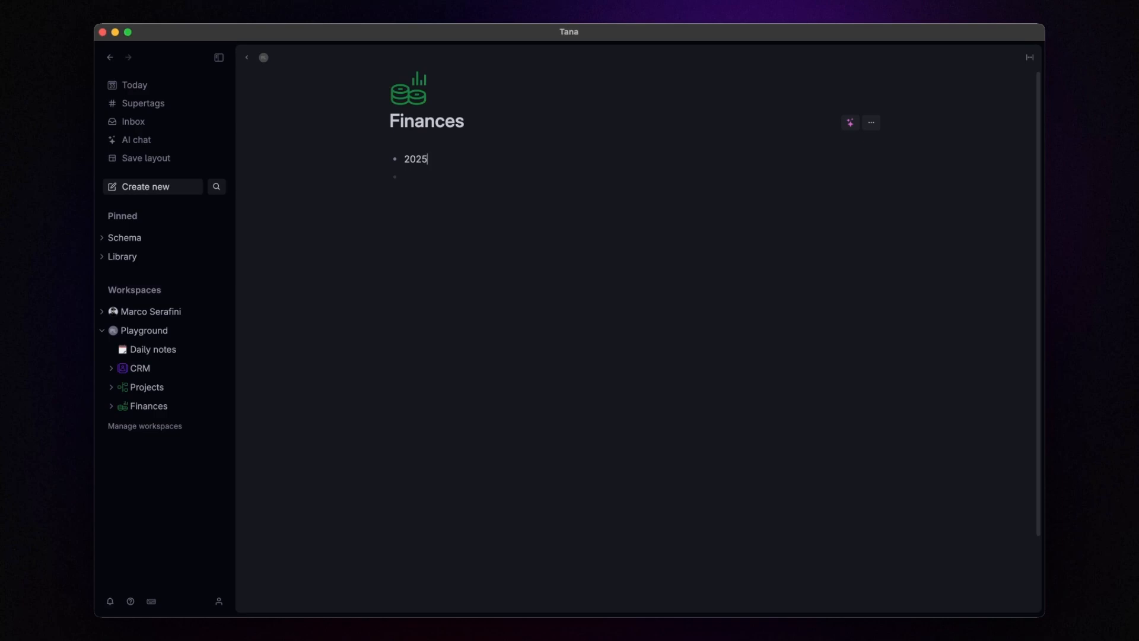
key(super+period)
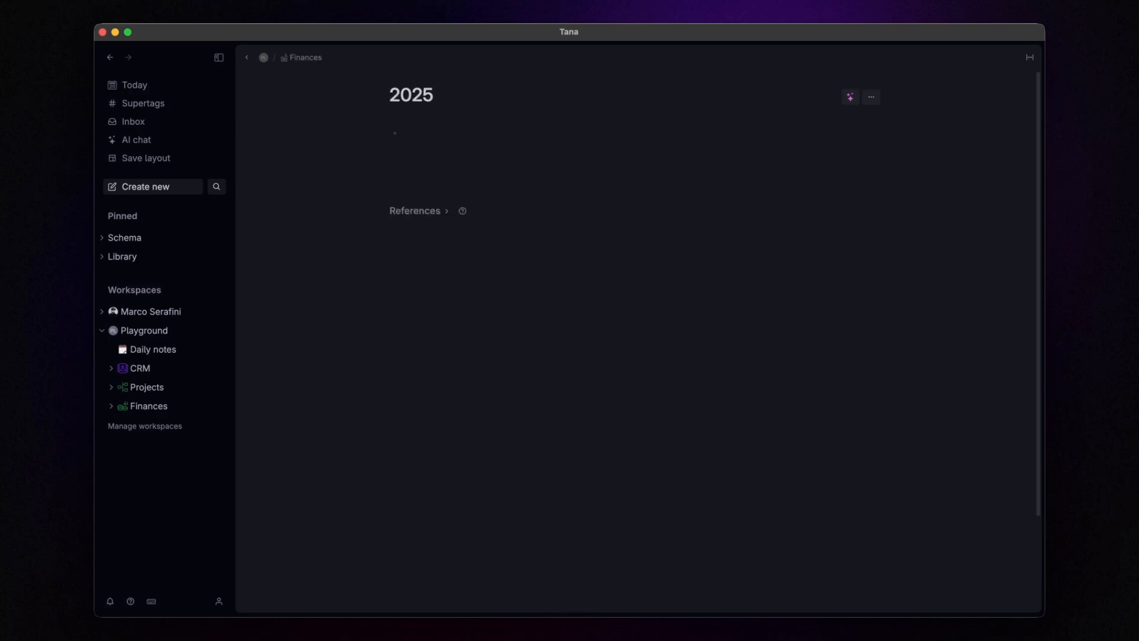
Step: List Ongoing Deals Value, Q1 Forecast, Q2 Forecast, Q3 Forecast, Q4 Forecast and Yearly Forecast as nodes under 2025
text(Ongoing Deals Value)
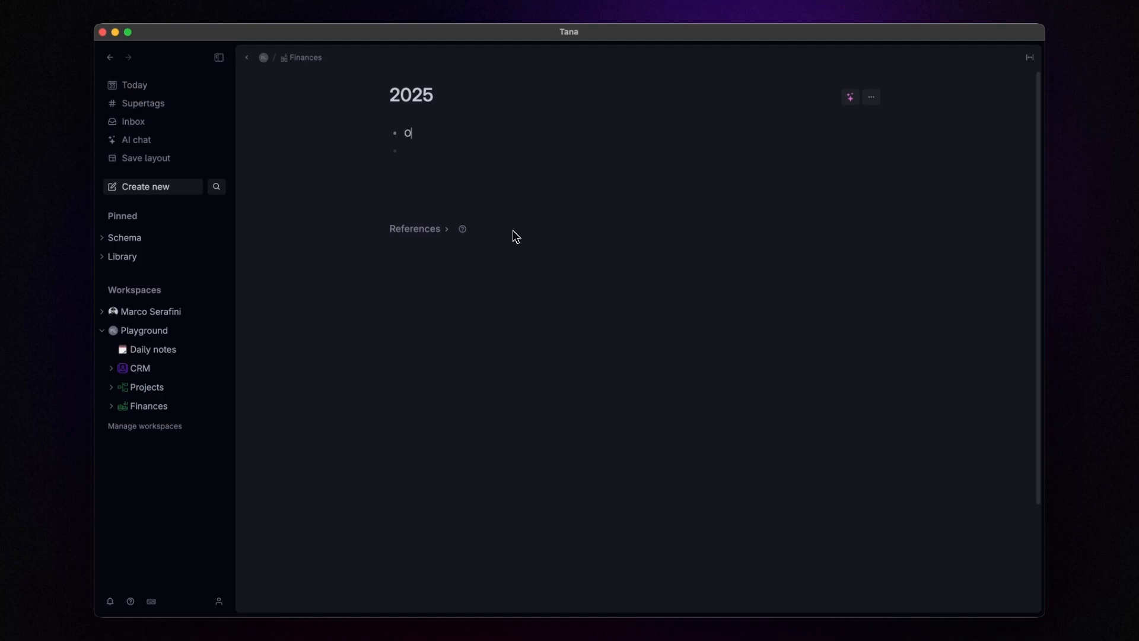
key(Return)
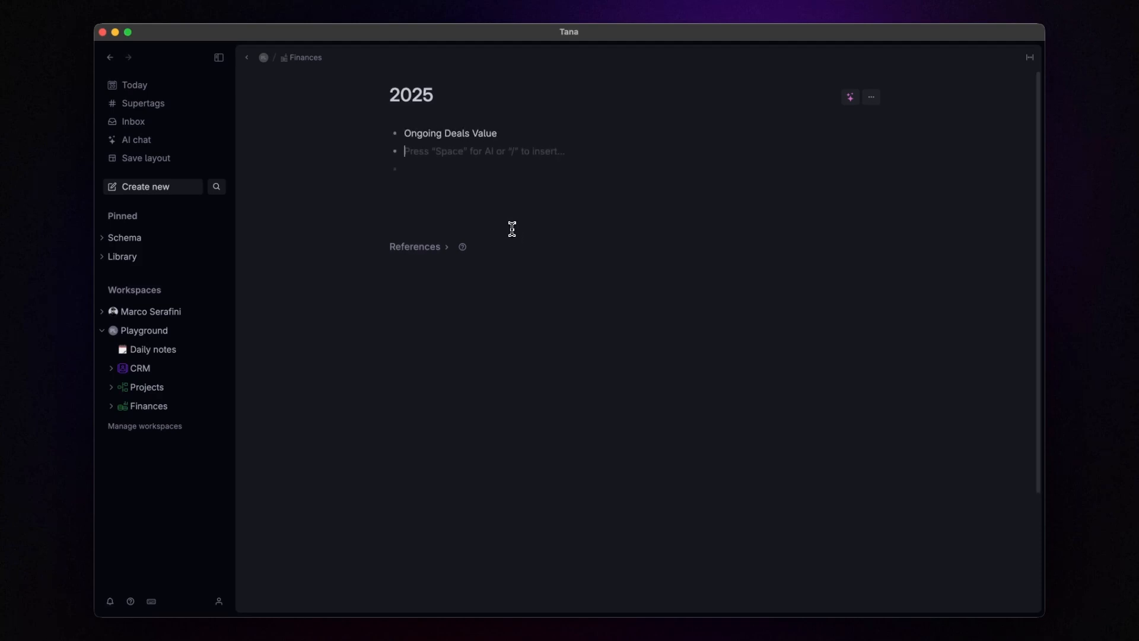
text(Q1 Forecast)
key(Return)
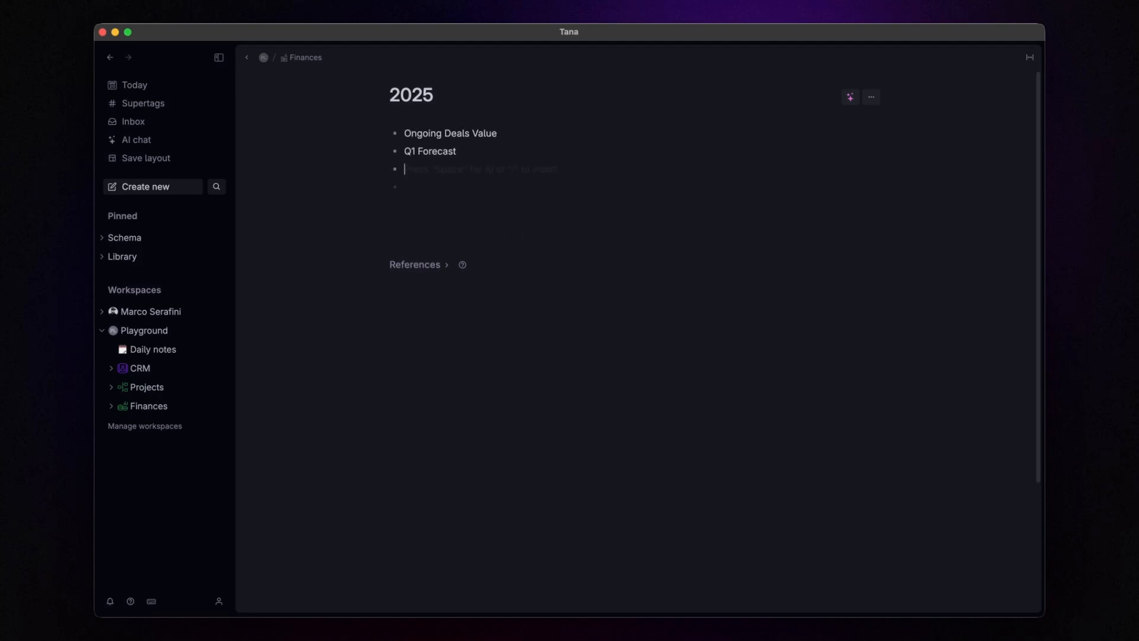
text(Q2 Forecast)
key(Return)
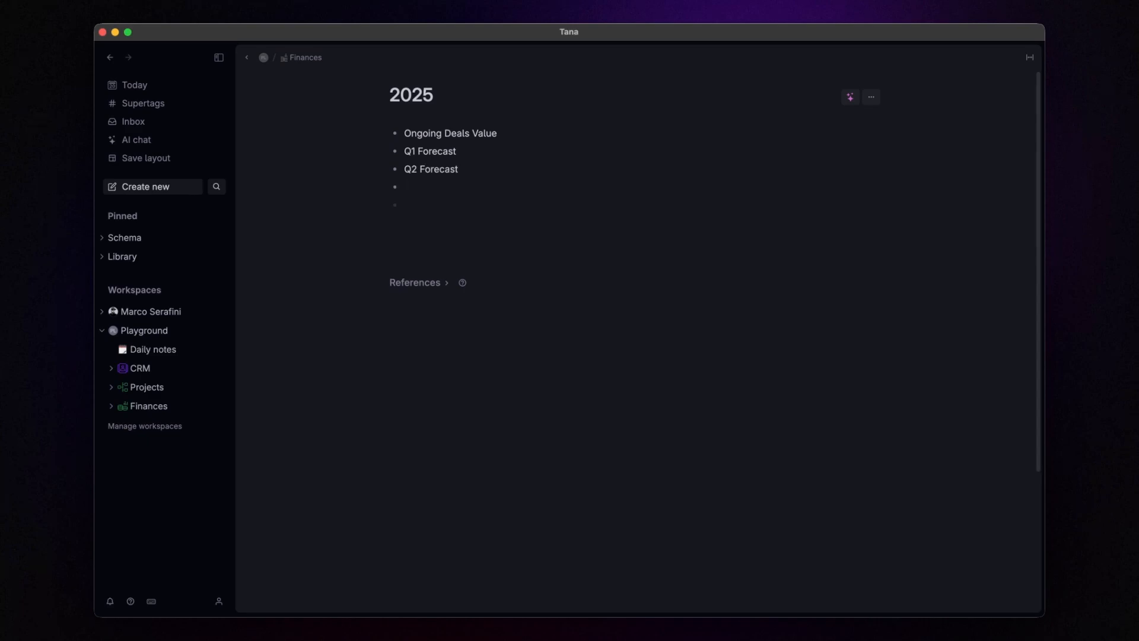
text(Q3 Forecast)
key(Return)
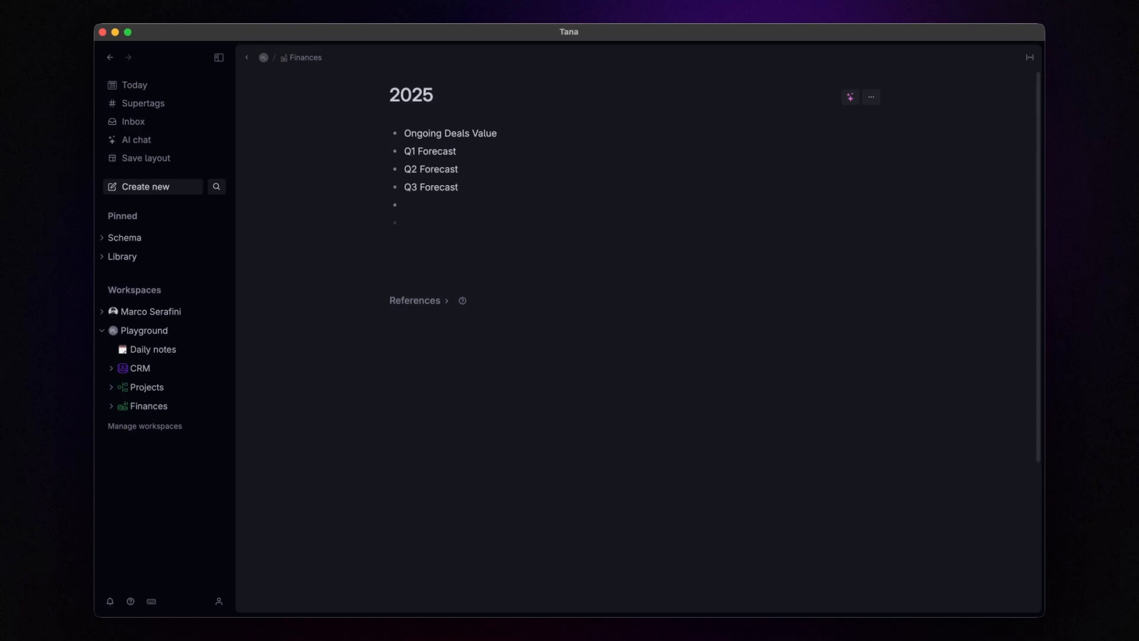
text(Q4 Forecast)
key(Return)
text(Yearl)
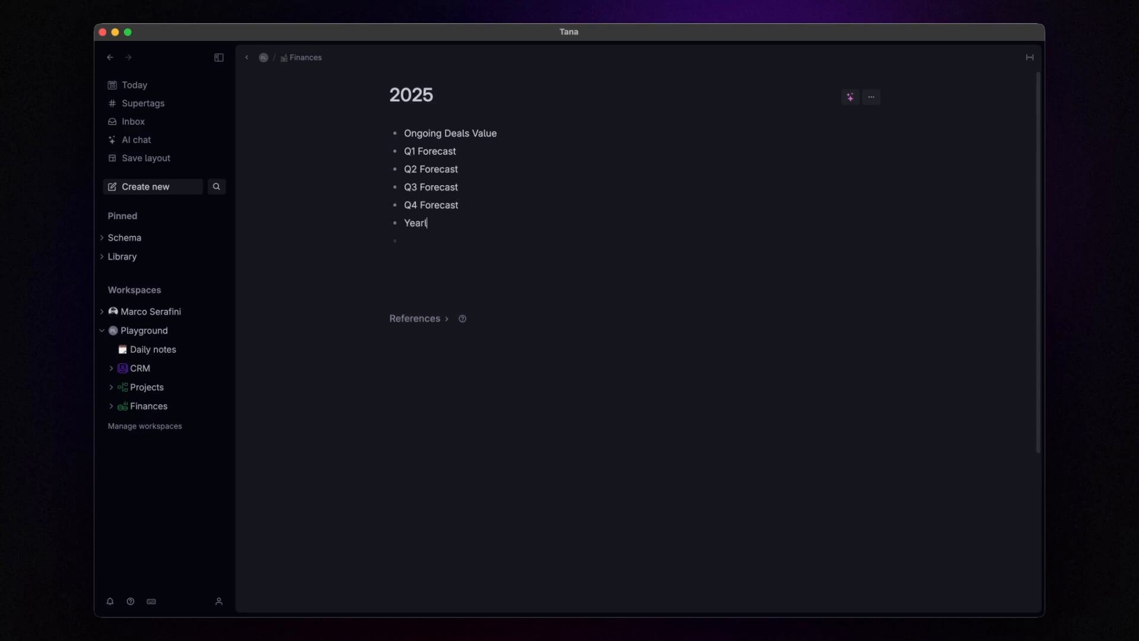
text(y Forecast)
Step: Convert the Ongoing Deals Value node into a search node and set its query to the #deal supertag
key(super+k)
text(sear)
key(Down)
key(Down)
key(Down)
key(Return)
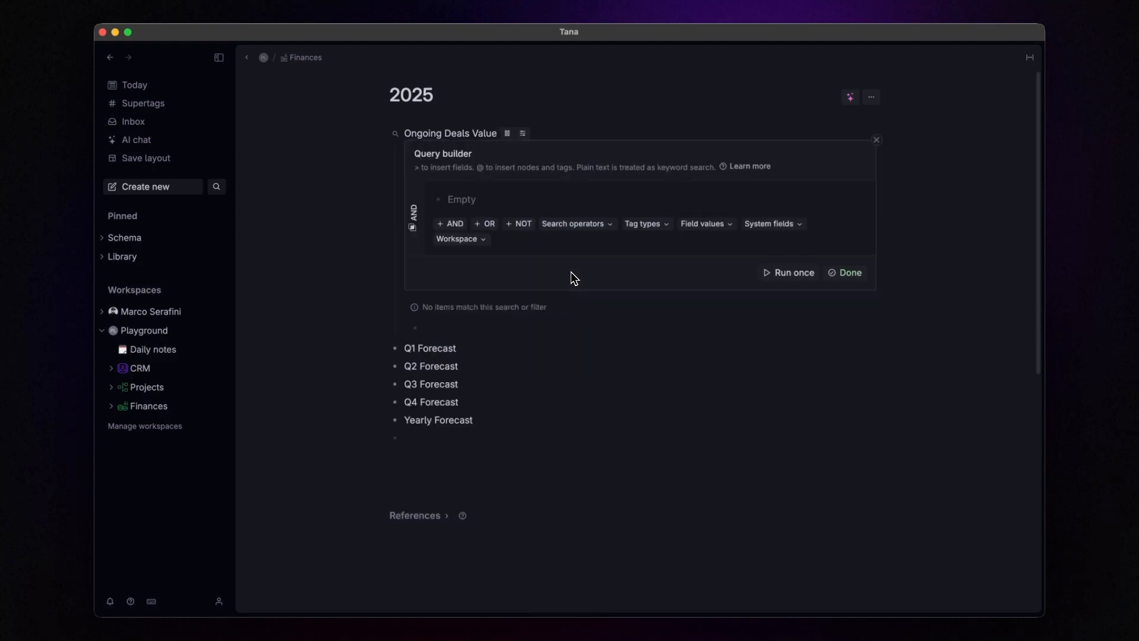
text(#deal)
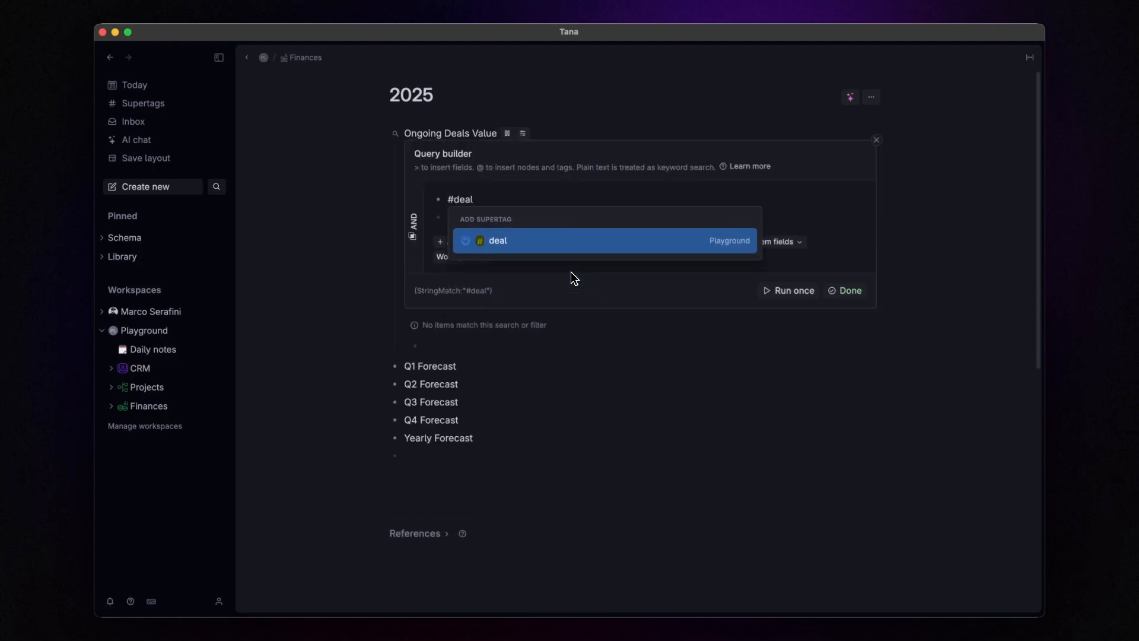
key(Return)
key(Down)
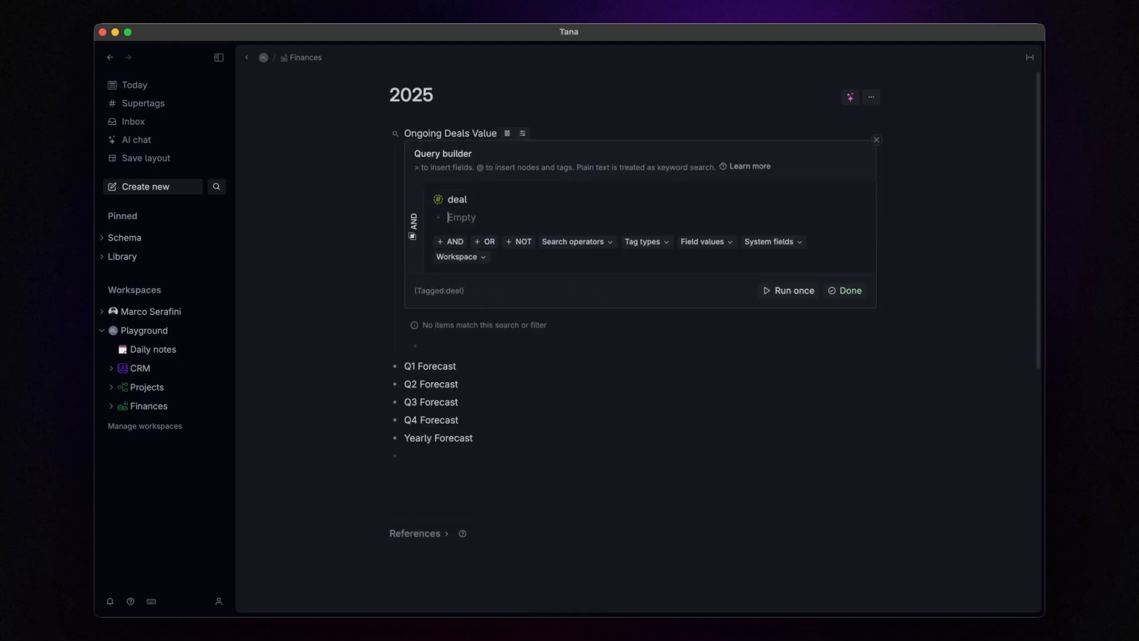
Step: Add an OR group to the query with the condition Deal status set to Proposal Sent
text(OR>Deal)
key(Down)
key(Return)
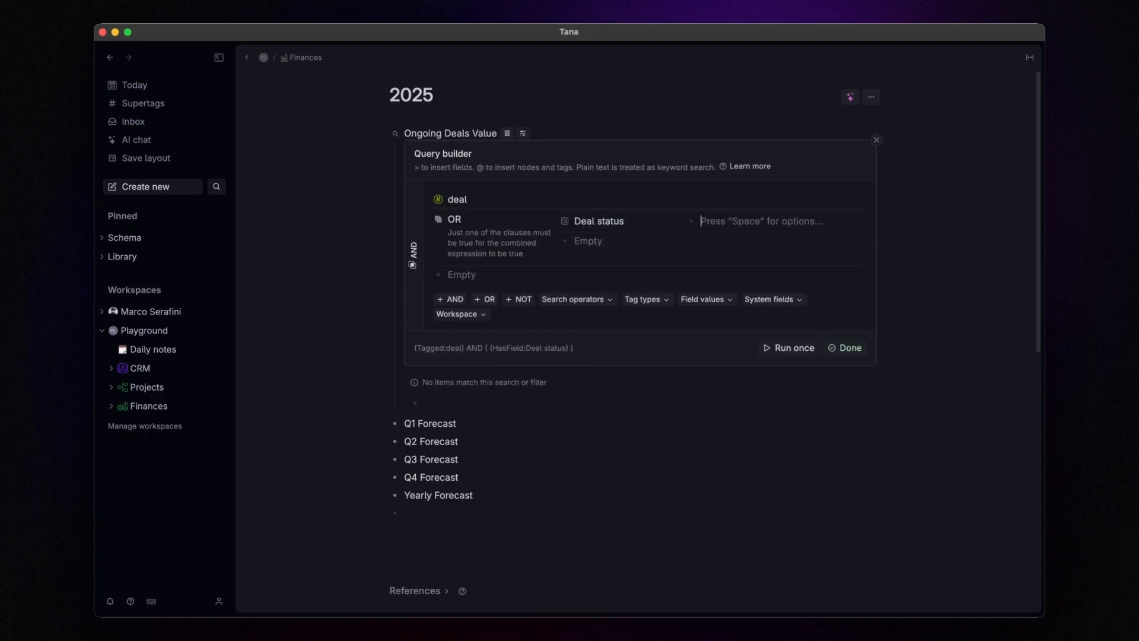
key(space)
key(Down)
key(Down)
key(Return)
Step: Add a second Deal status condition to the OR group and set it to Negotiation
key(Down)
text(>Dea)
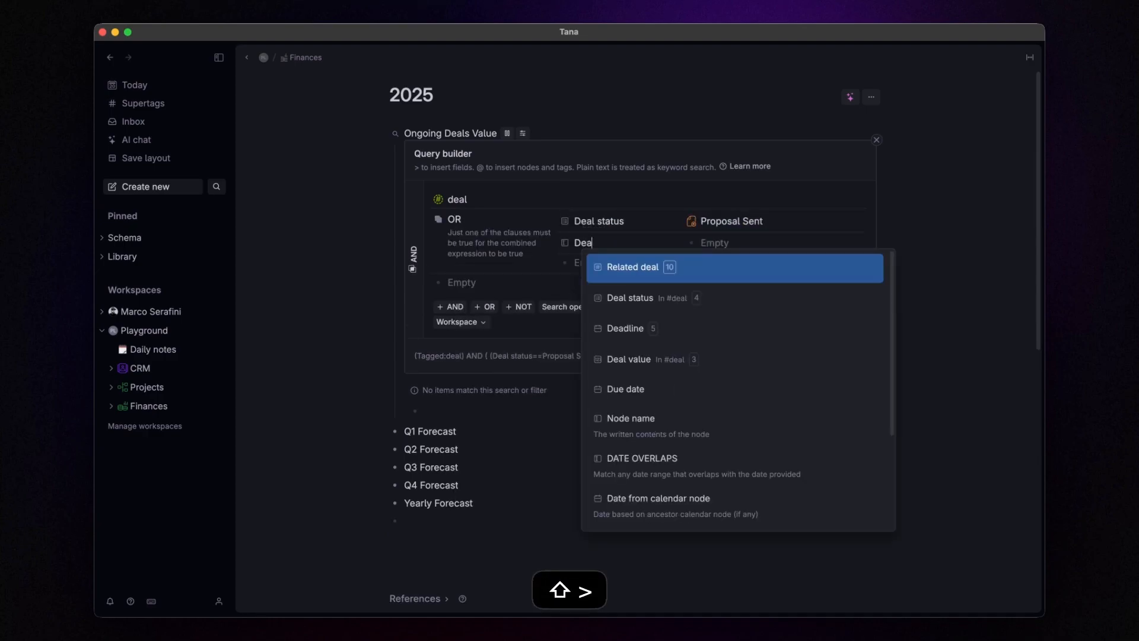
key(Down)
key(Return)
key(space)
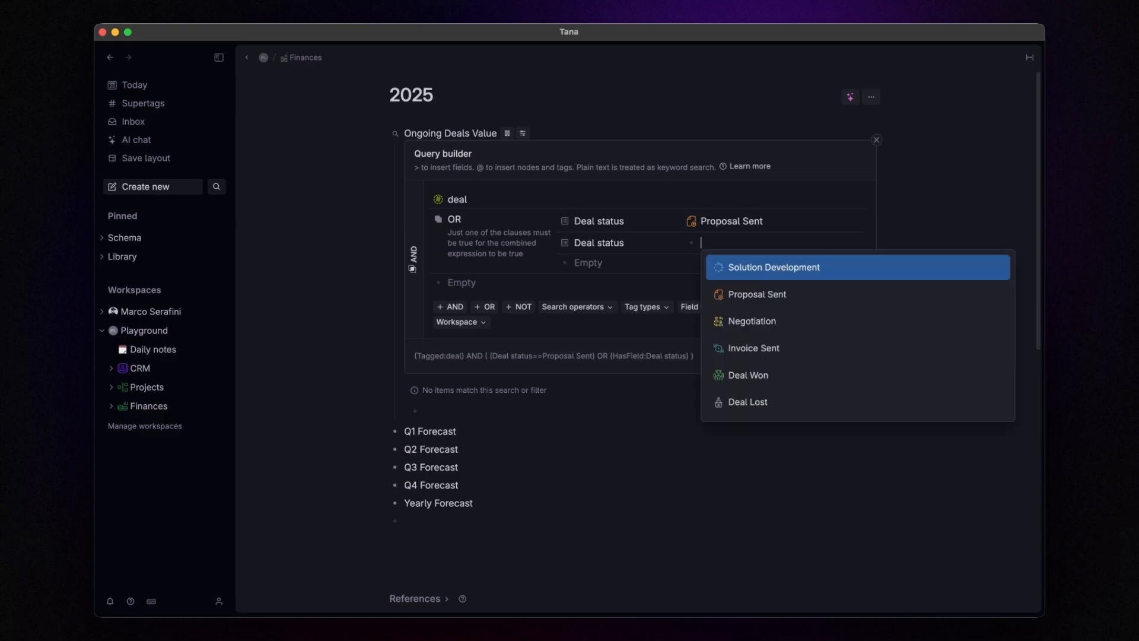
key(Down)
key(Down)
key(Return)
Step: Add a third Deal status condition to the OR group and set it to Invoice Sent
key(Down)
text(>)
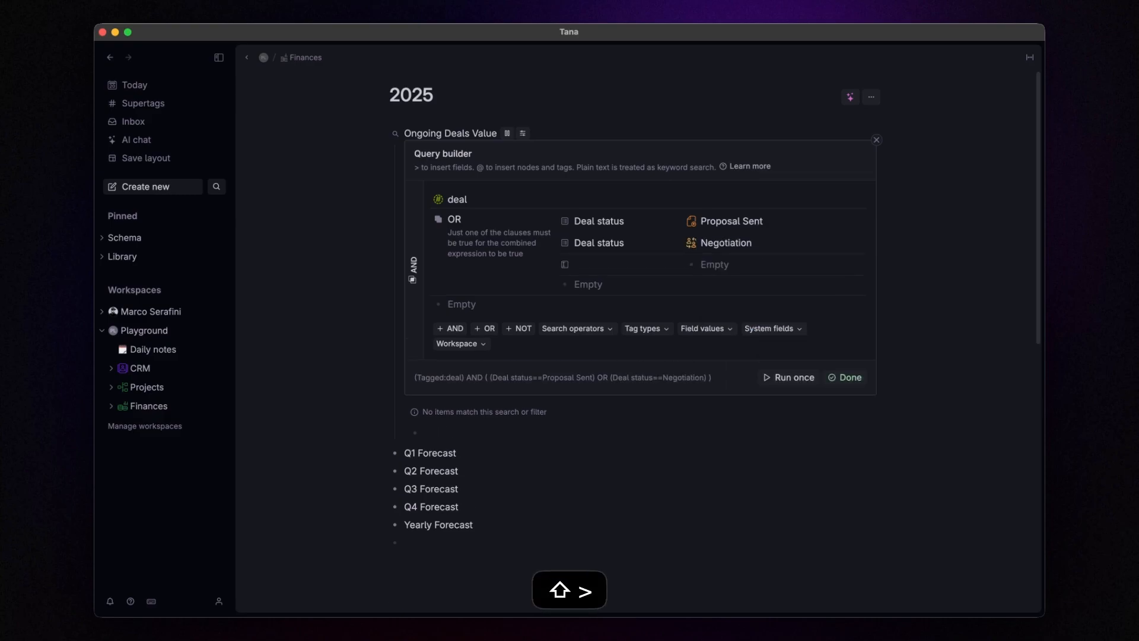
text(Deal)
key(Down)
key(Return)
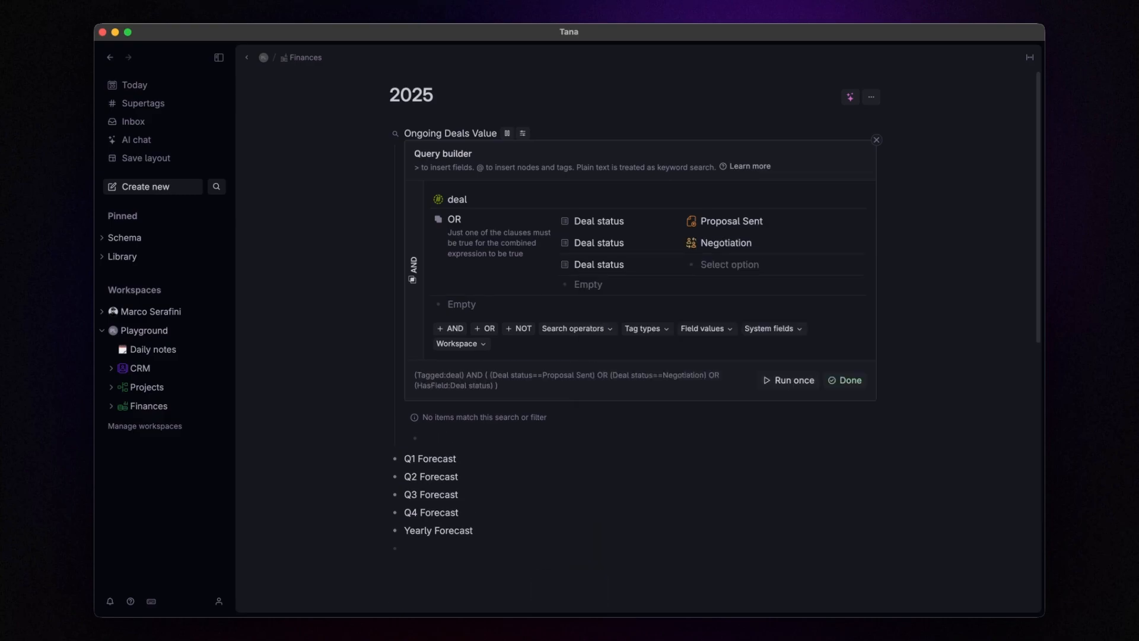
key(space)
key(Down)
key(Down)
key(Down)
key(Return)
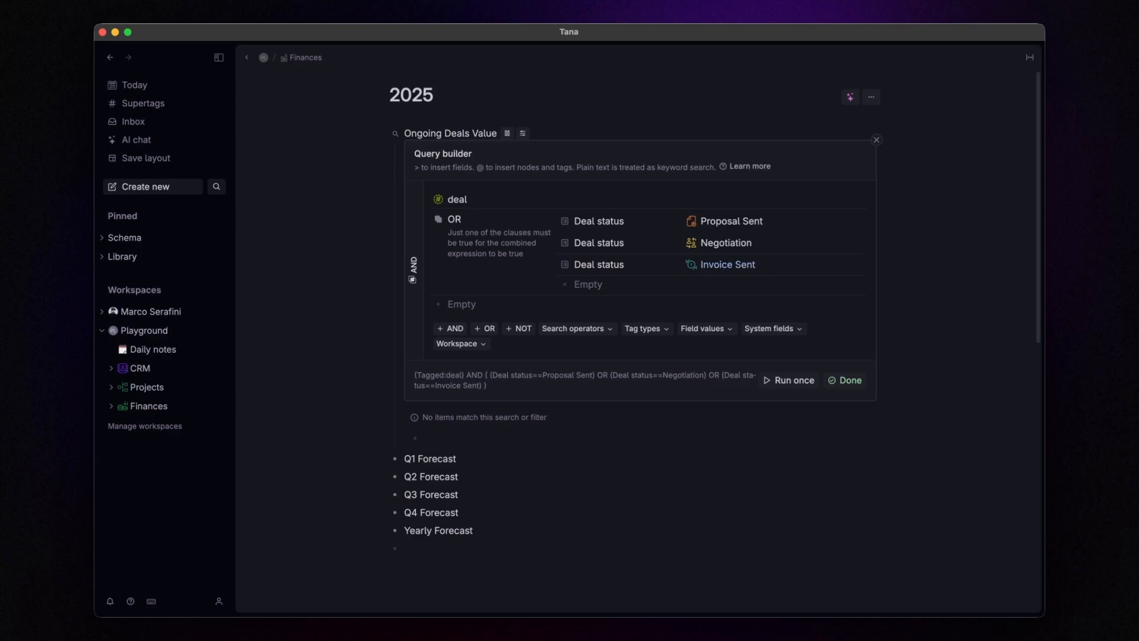
Step: Run and save the Ongoing Deals Value query, and display its results as a table
click(791, 381)
click(854, 382)
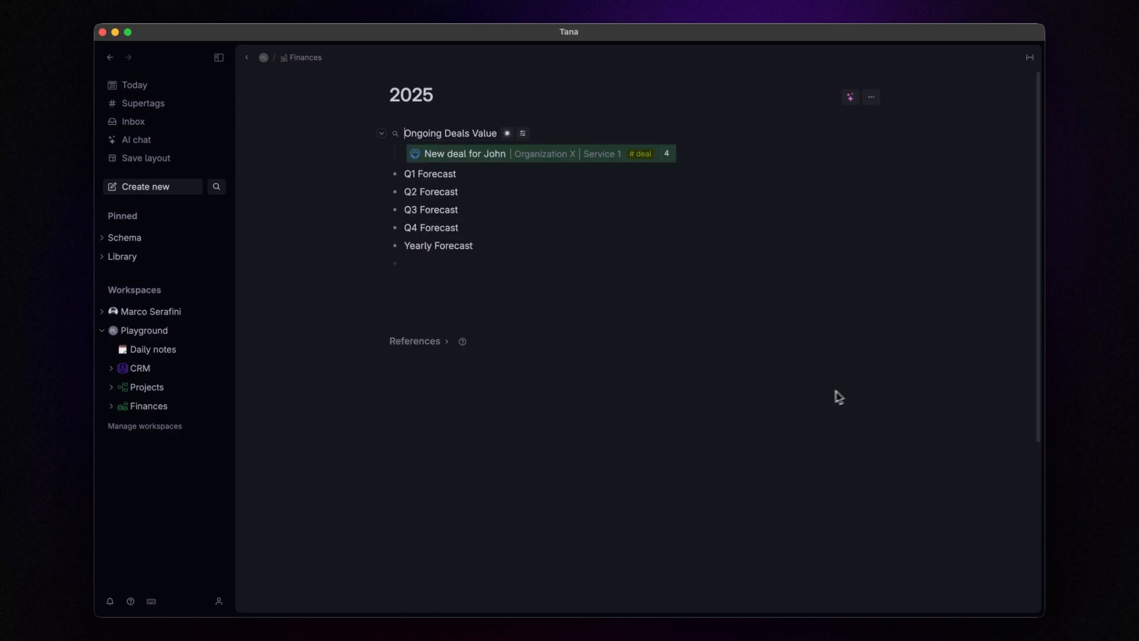
click(522, 134)
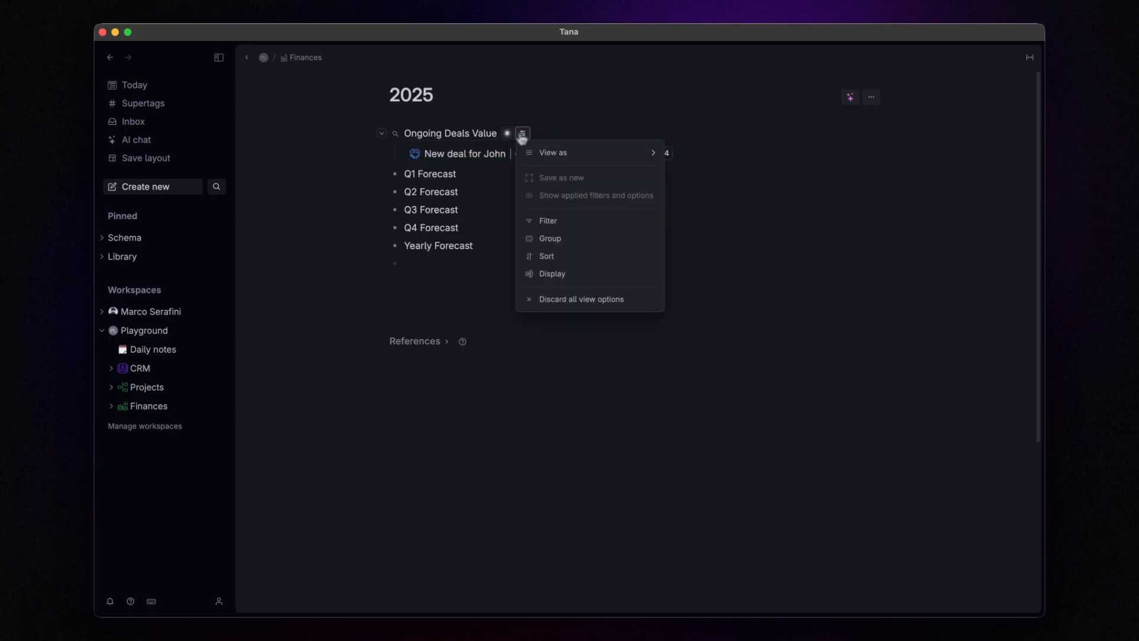
mouse_move(556, 154)
click(703, 168)
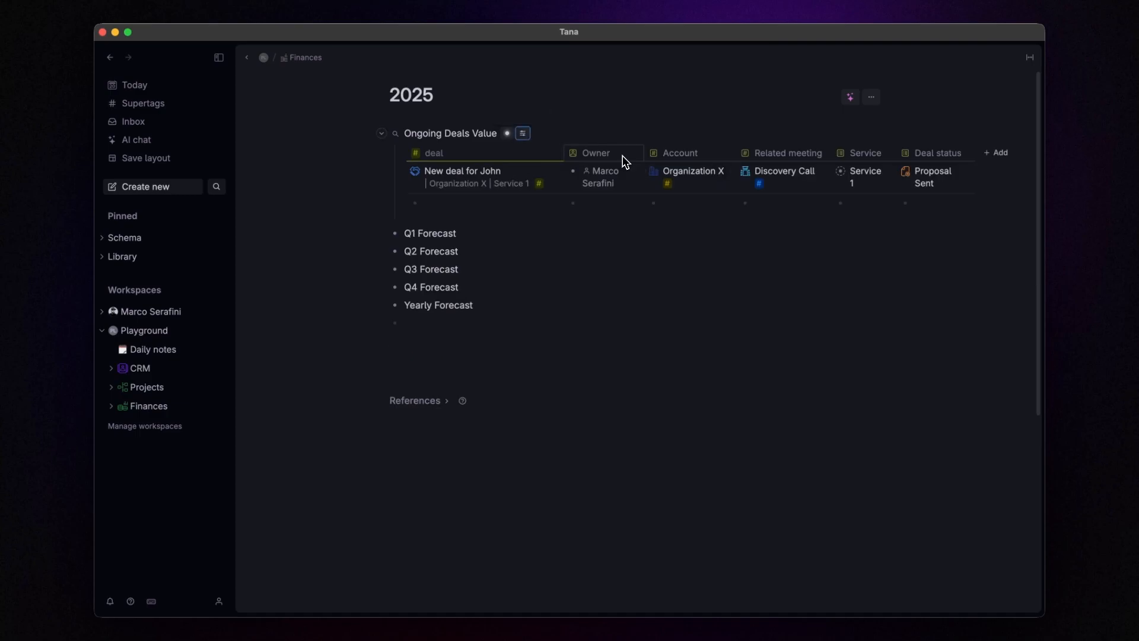
Step: Hide the Service, Related meeting, Owner and Deal status columns of the Ongoing Deals Value table and show Closing date and Deal value
click(524, 134)
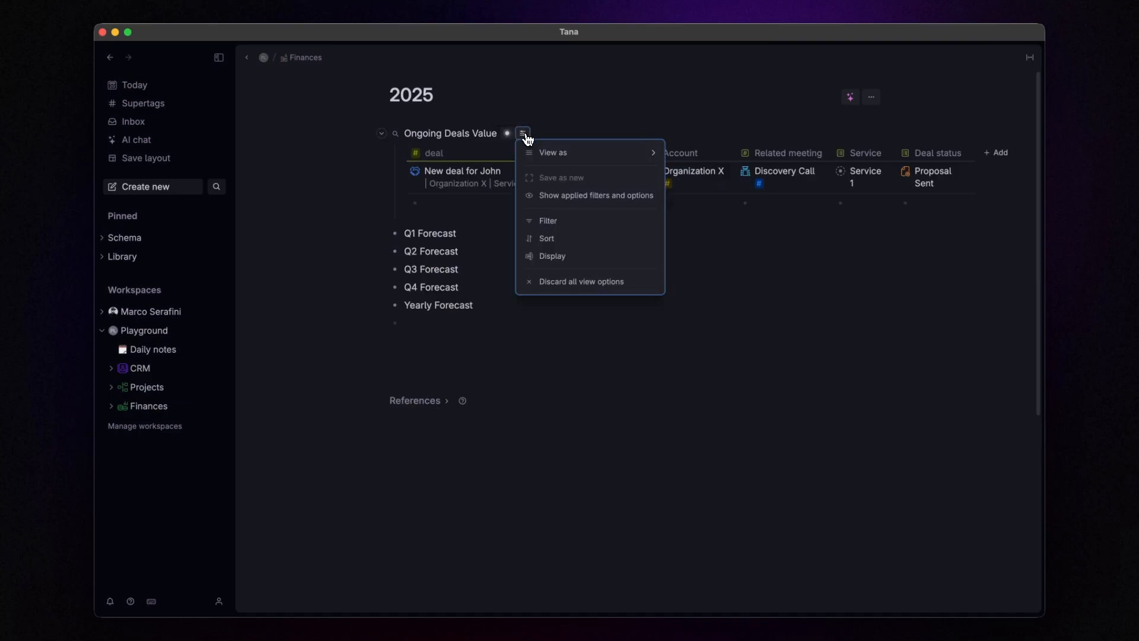
click(564, 259)
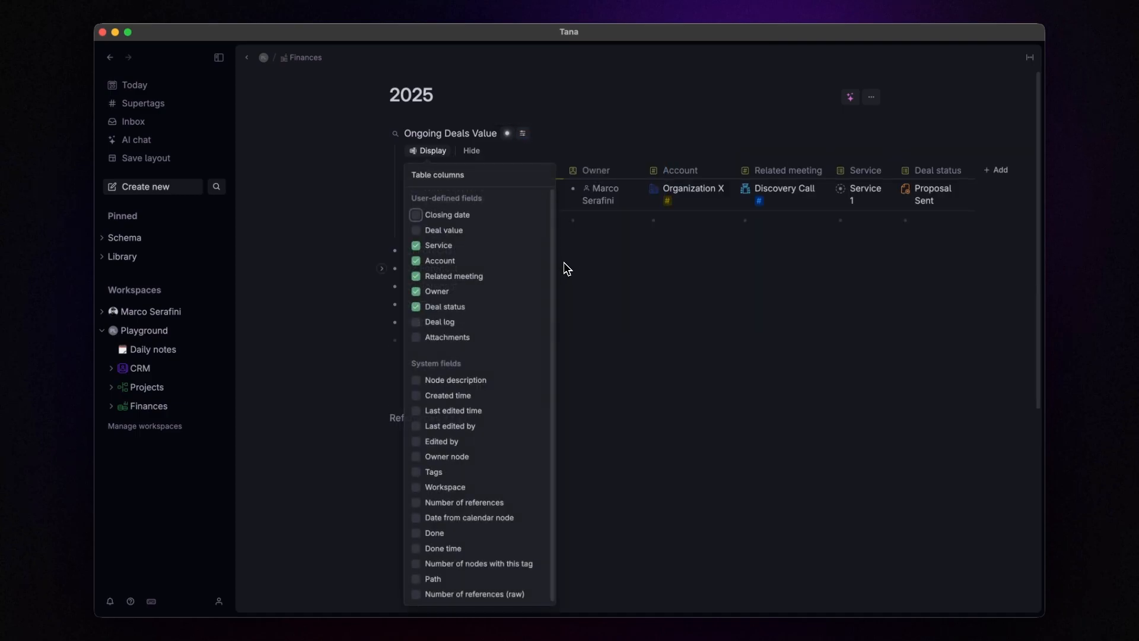
click(435, 248)
click(418, 276)
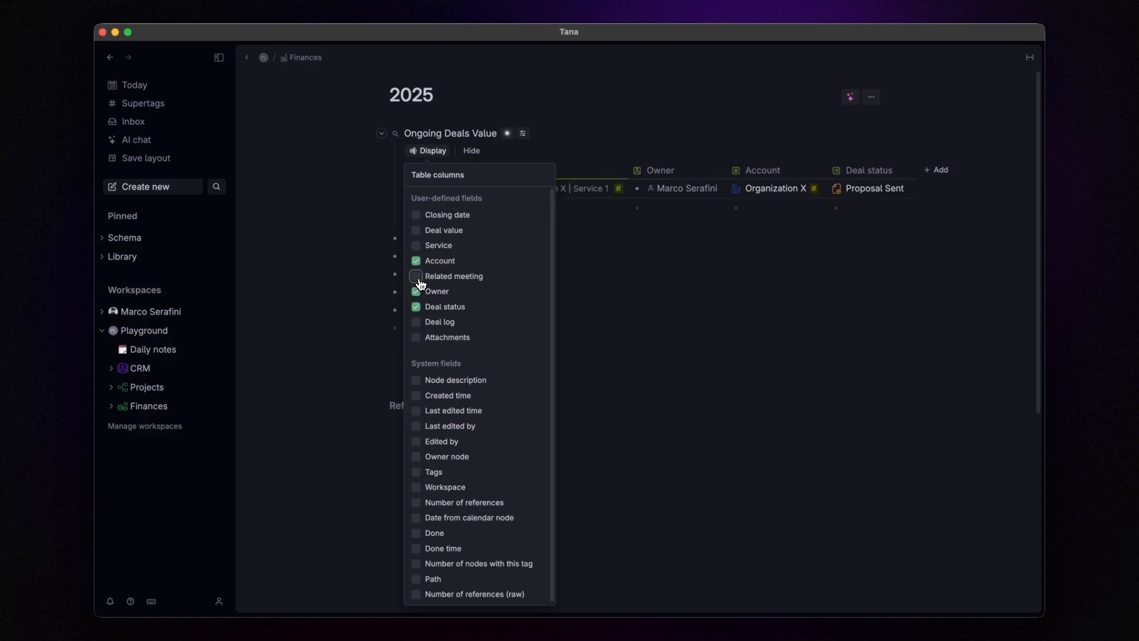
click(418, 291)
click(417, 306)
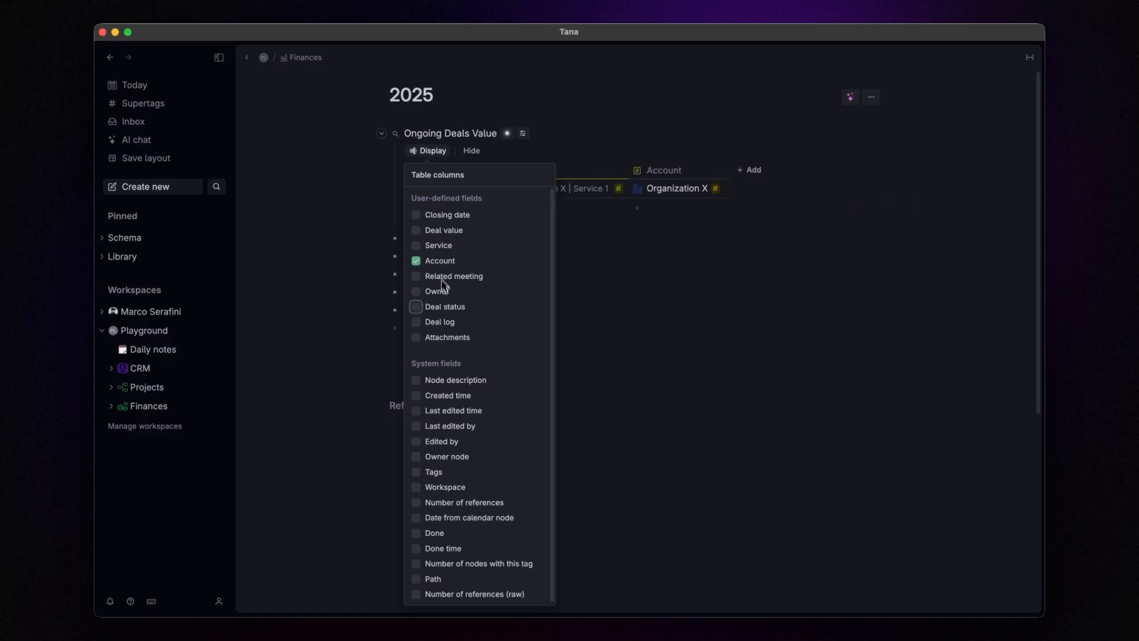
click(417, 217)
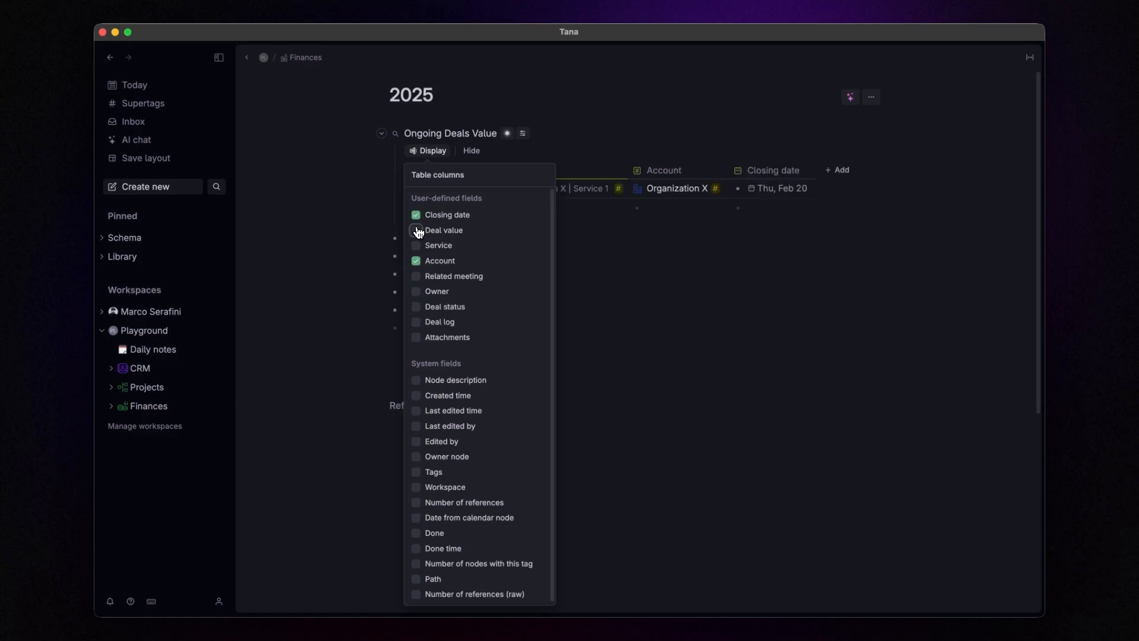
click(416, 231)
click(824, 262)
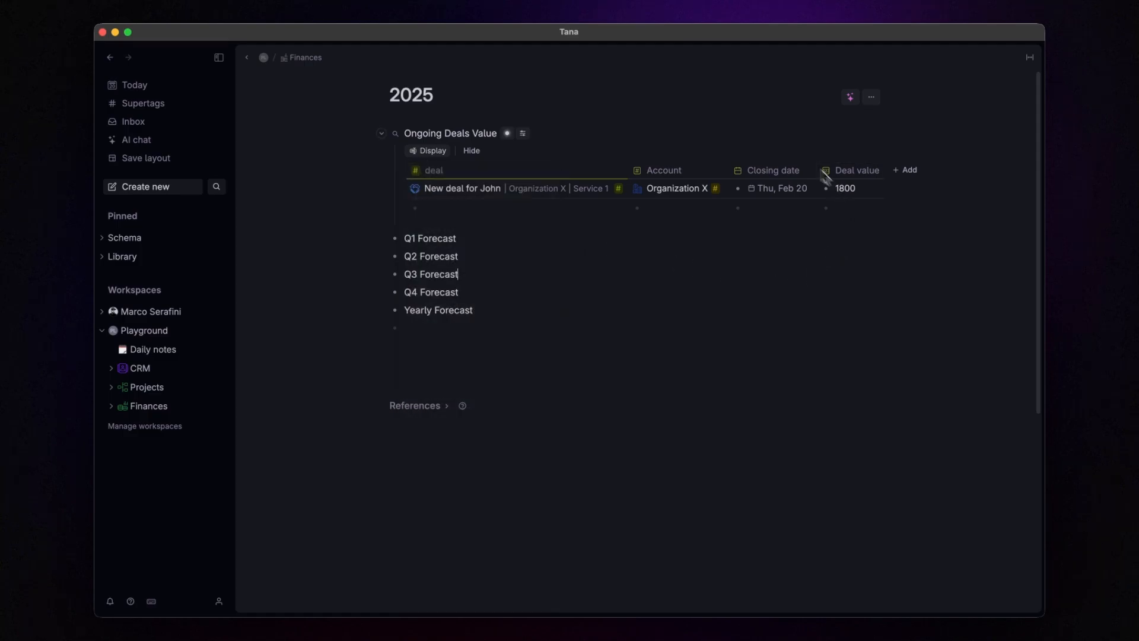
Step: Add a Sum calculation to the Deal value column and collapse the Ongoing Deals Value node
click(857, 172)
mouse_move(849, 254)
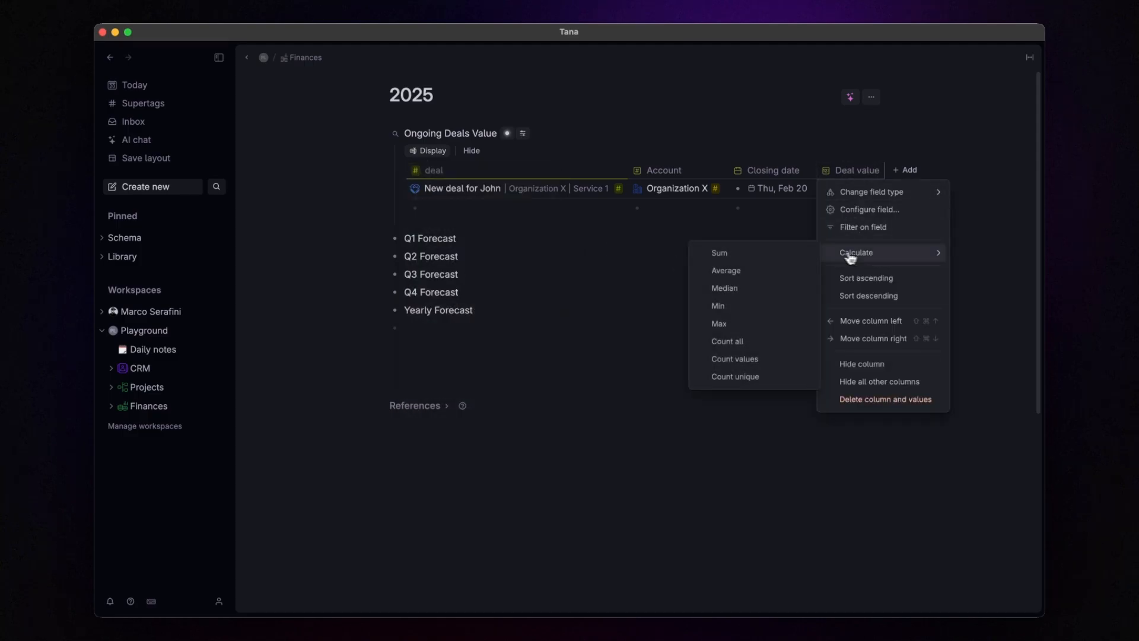
click(752, 256)
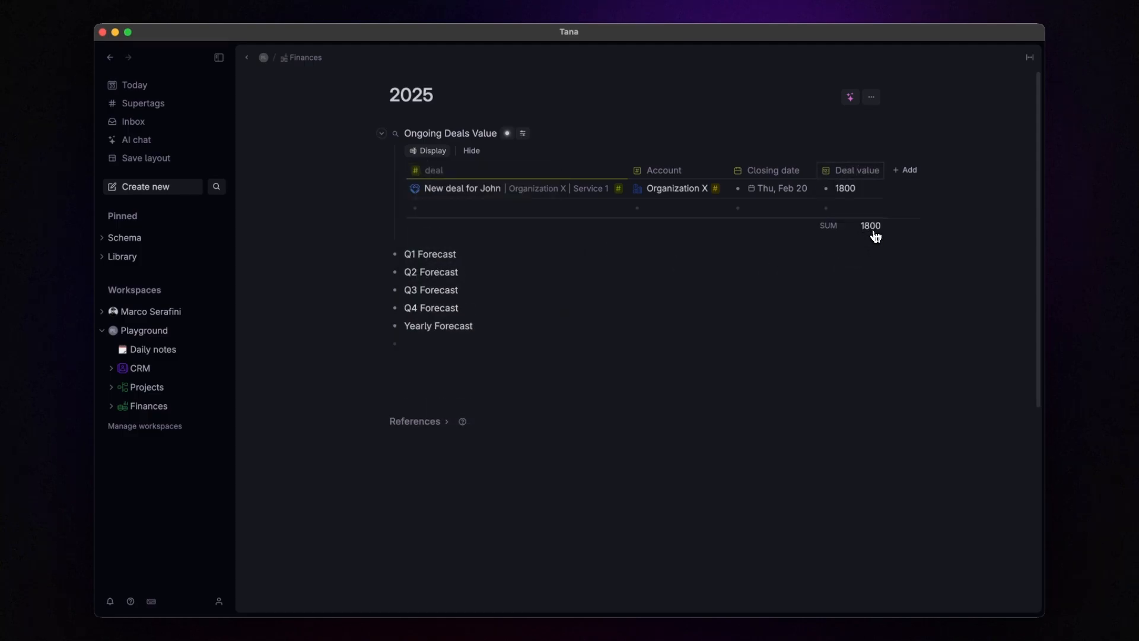
click(381, 134)
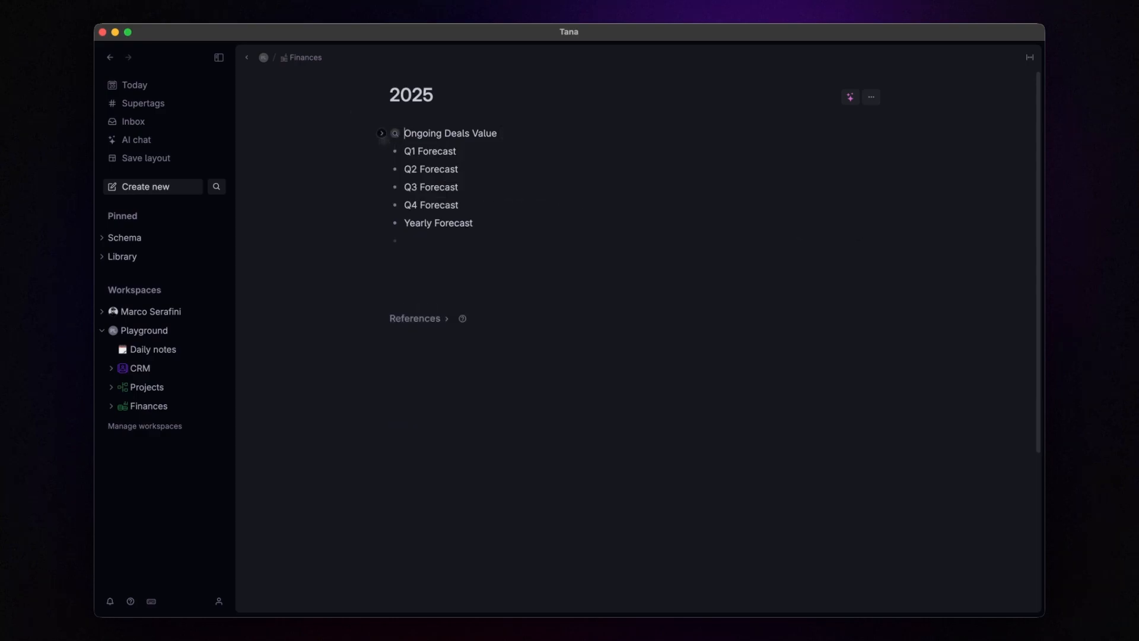
Step: Convert the Q1 Forecast node into a search node and set its query to the #deal supertag
click(421, 151)
key(super+k)
text(sea)
key(Return)
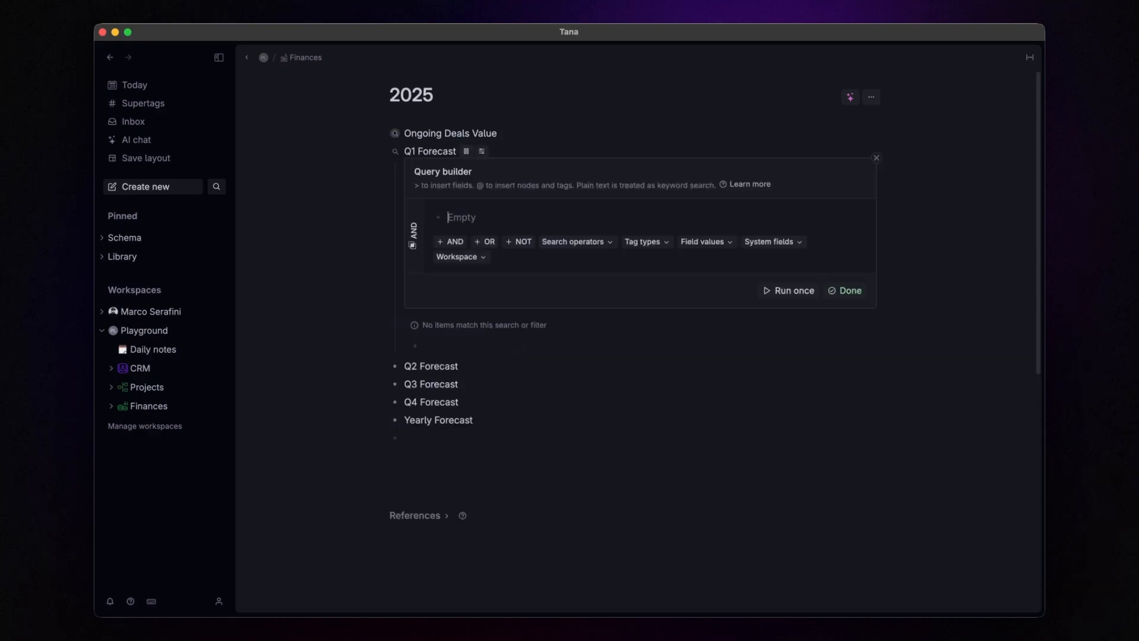
text(#deal)
key(Return)
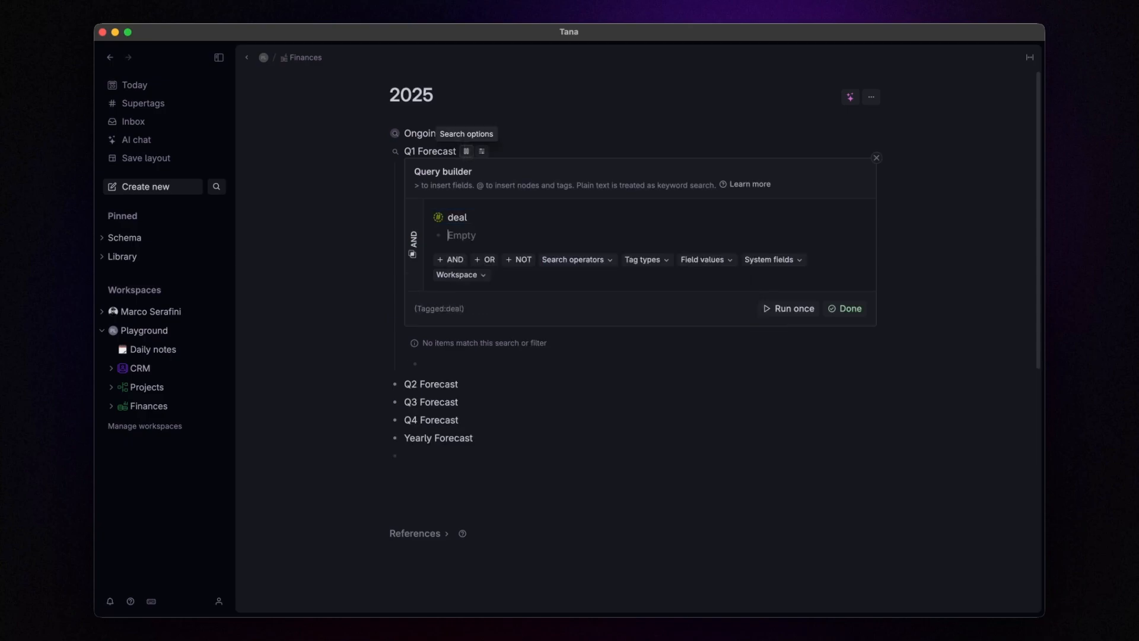
Step: Add a Deal status condition to the Q1 Forecast query and set it to Deal Won
text(>Deal)
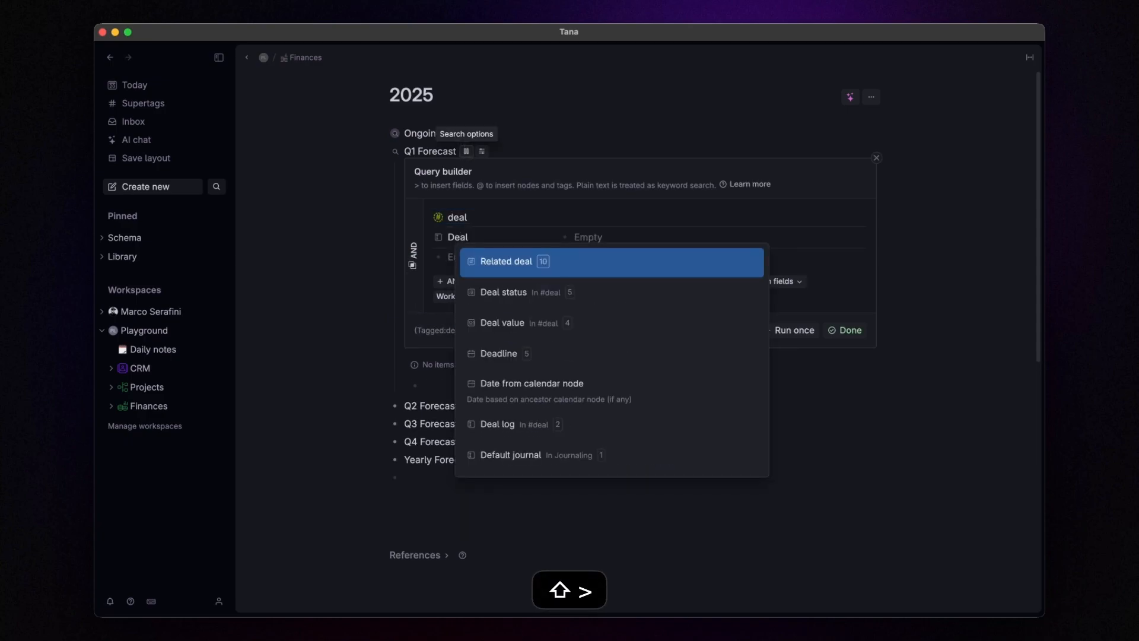
key(Down)
key(Return)
key(Down)
key(Down)
key(Down)
key(Down)
key(Return)
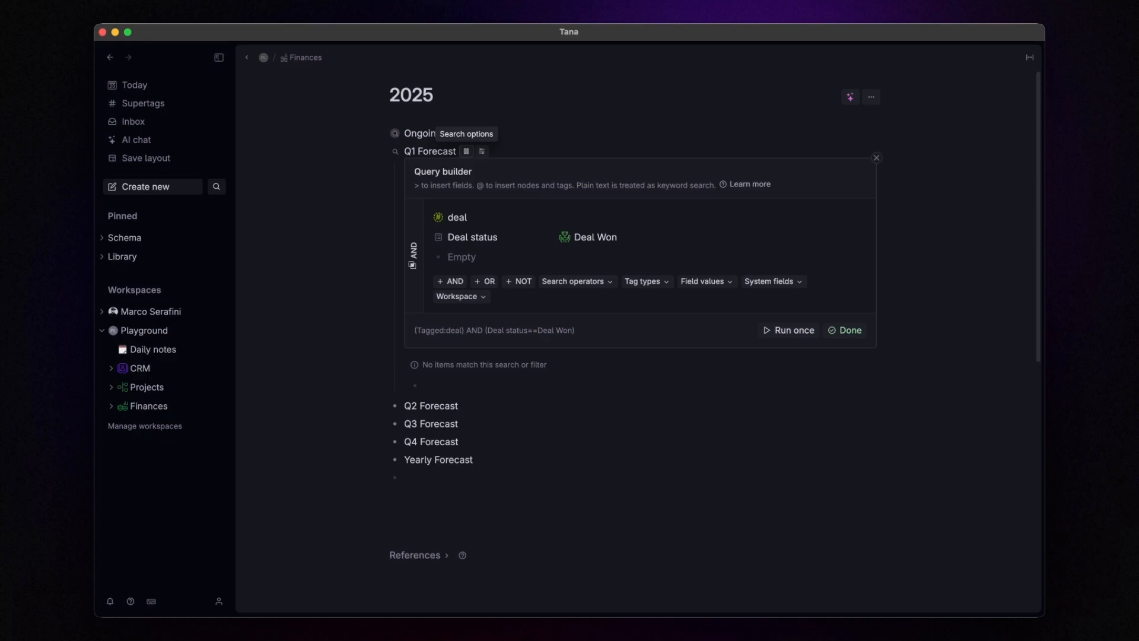
Step: Add a GT condition to the Q1 Forecast query for Closing date greater than December 31, 2024
text(>)
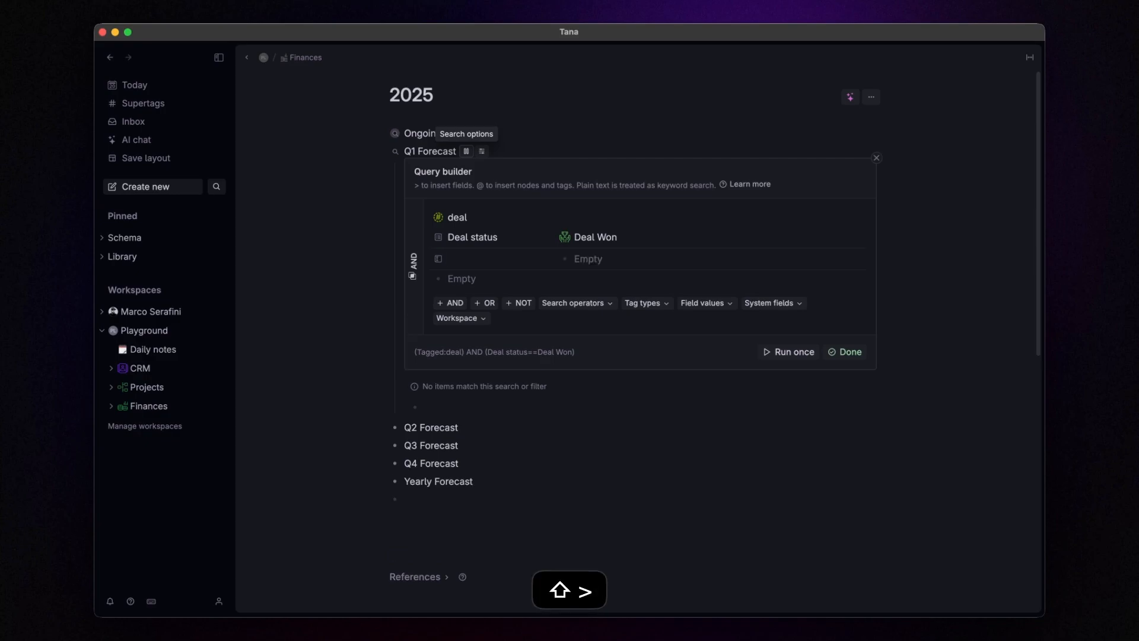
text(GT)
key(Return)
key(Tab)
text(>cl)
key(Return)
key(Tab)
key(space)
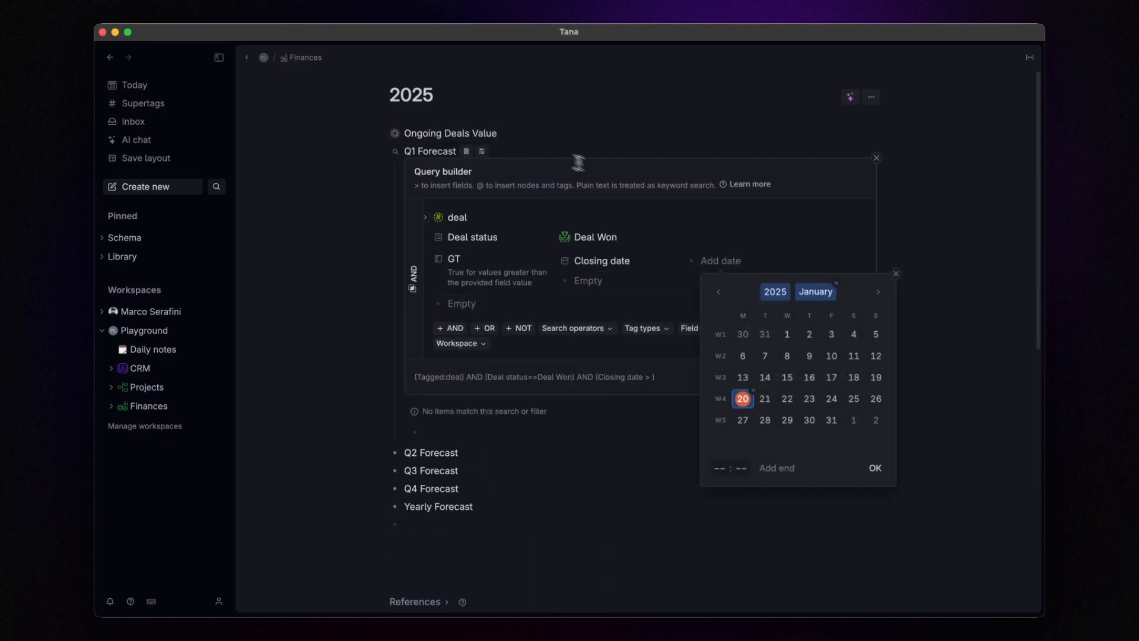
click(718, 292)
click(765, 442)
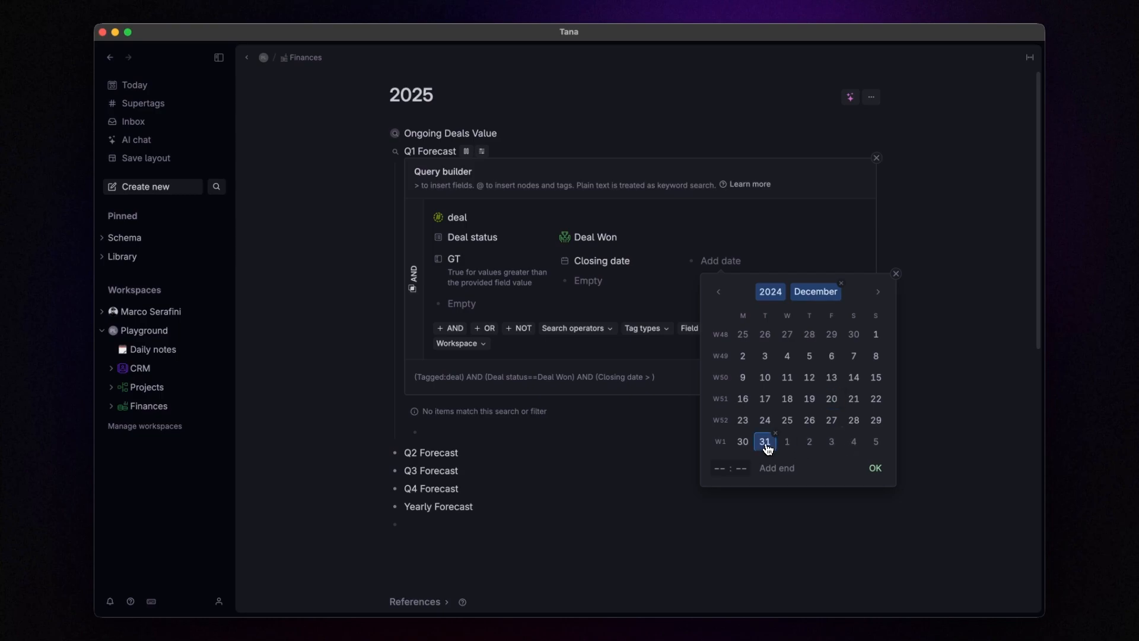
click(875, 469)
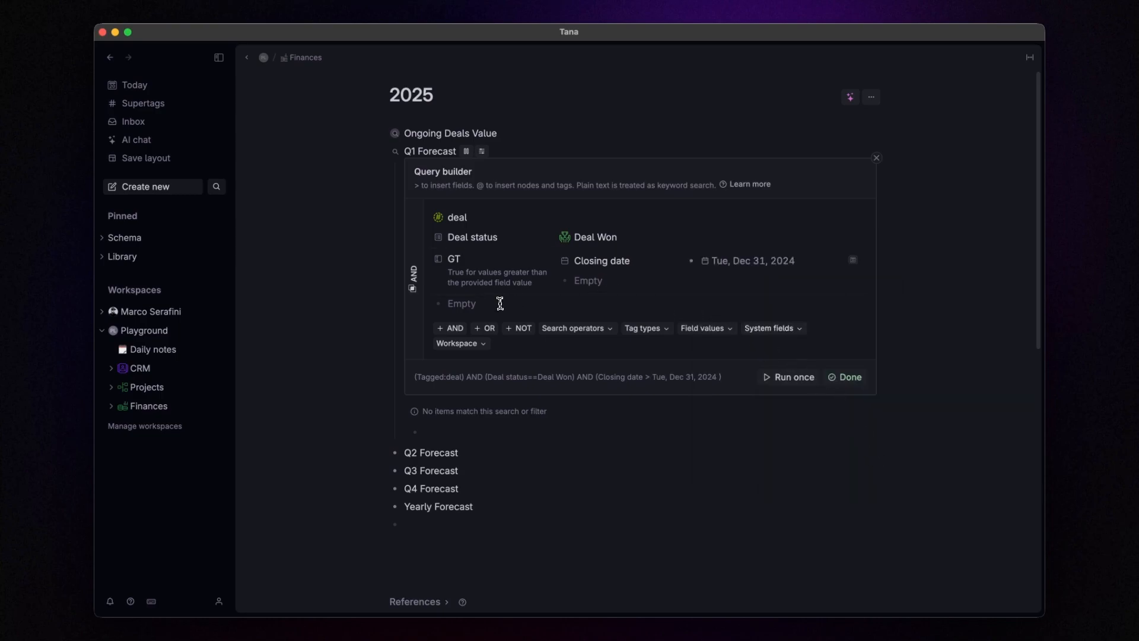
Step: Add an LT condition for Closing date less than April 1, 2025, and run and save the Q1 Forecast query
text(>LT)
key(Return)
key(Tab)
text(>C)
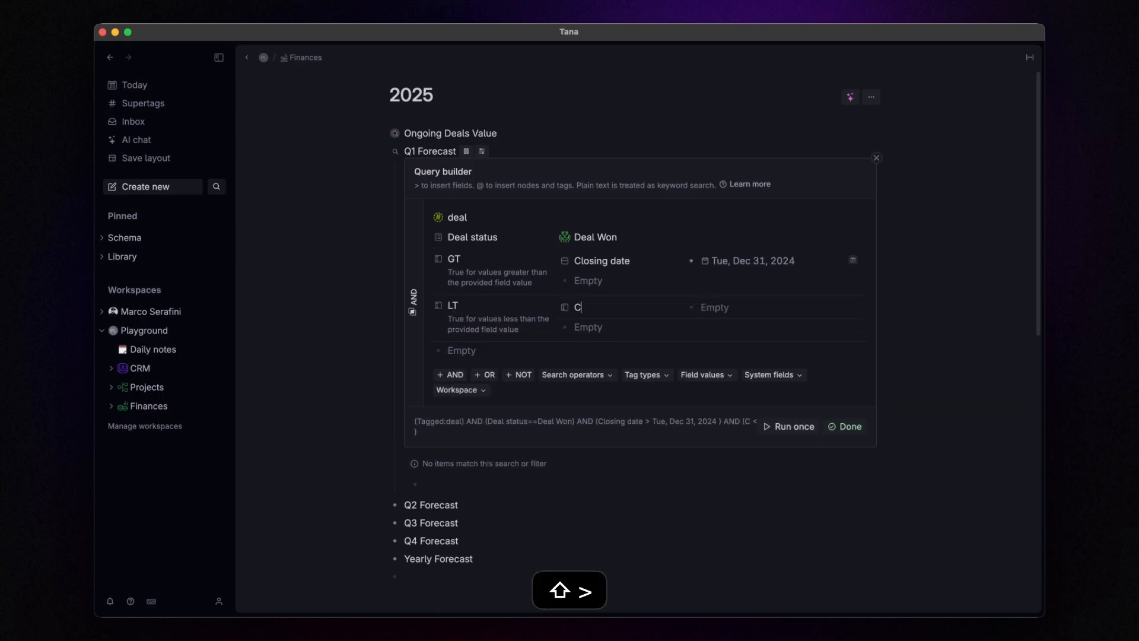
key(Return)
key(space)
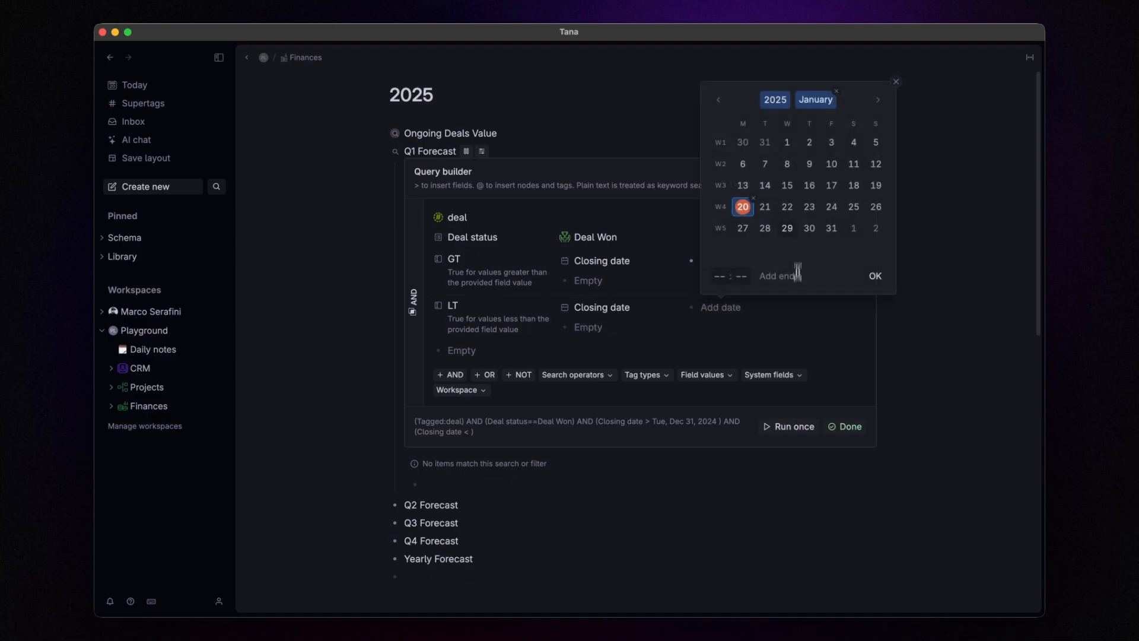
click(879, 101)
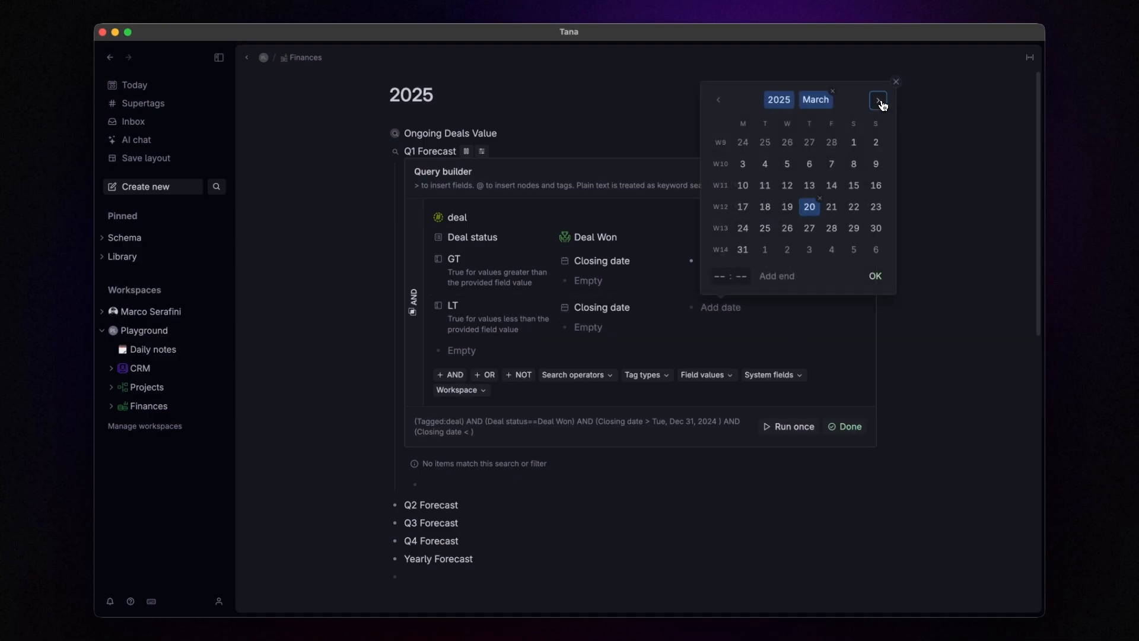
click(880, 101)
click(771, 145)
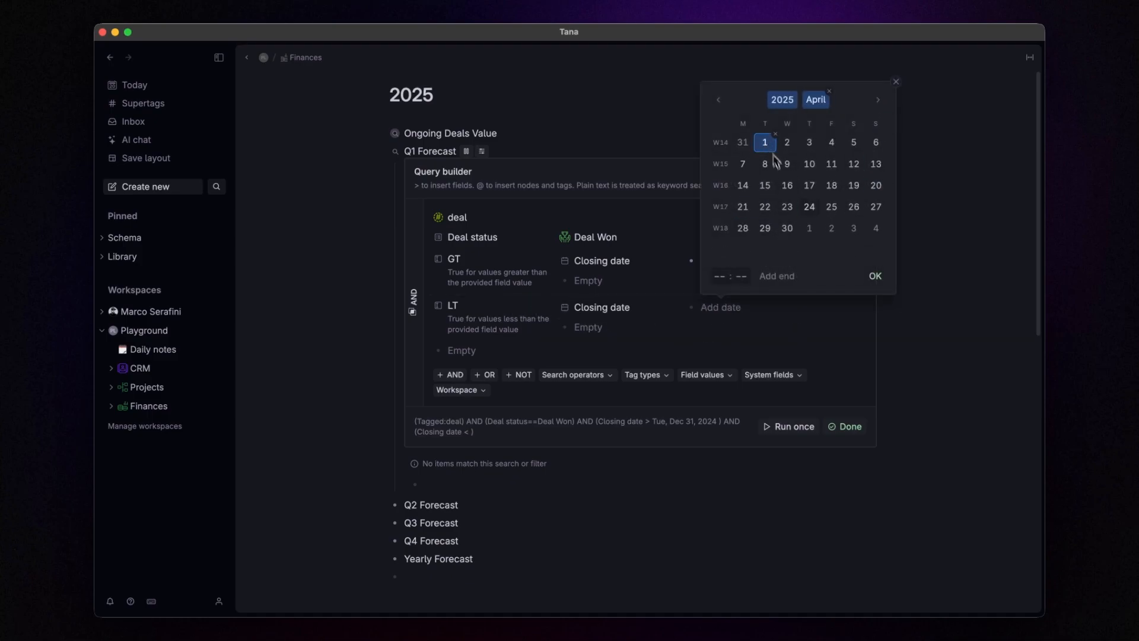
click(876, 277)
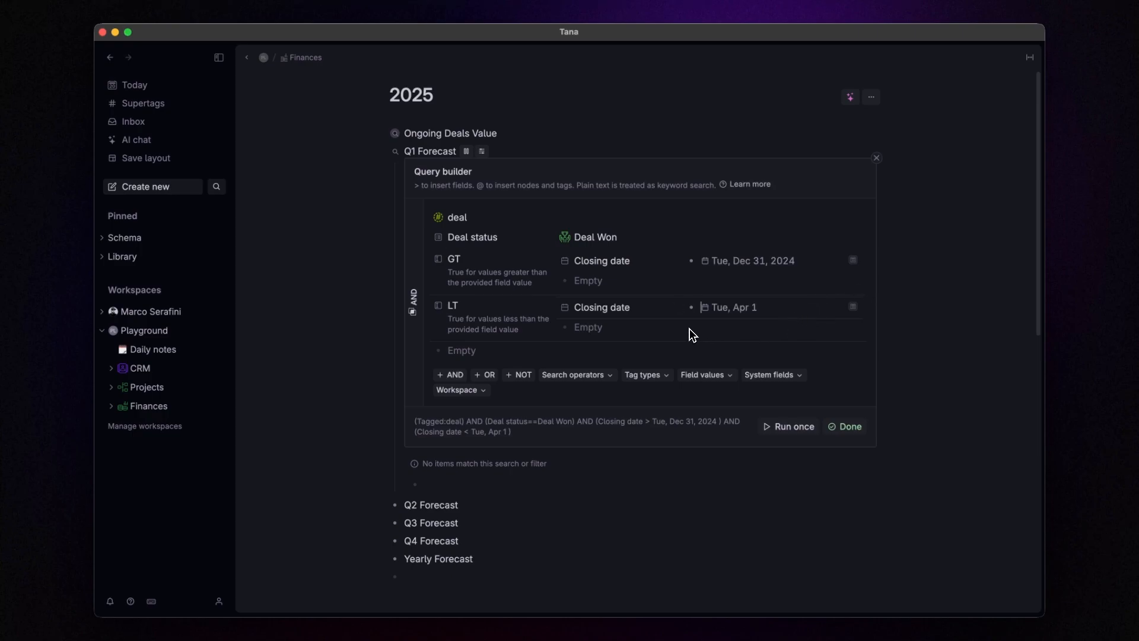
click(798, 428)
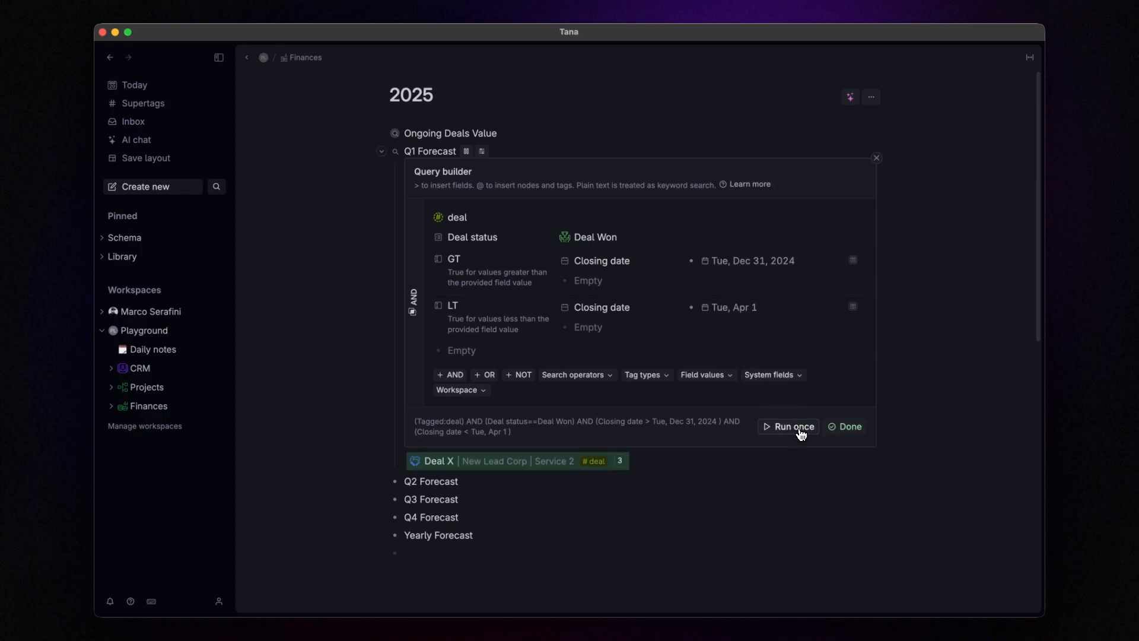
click(843, 427)
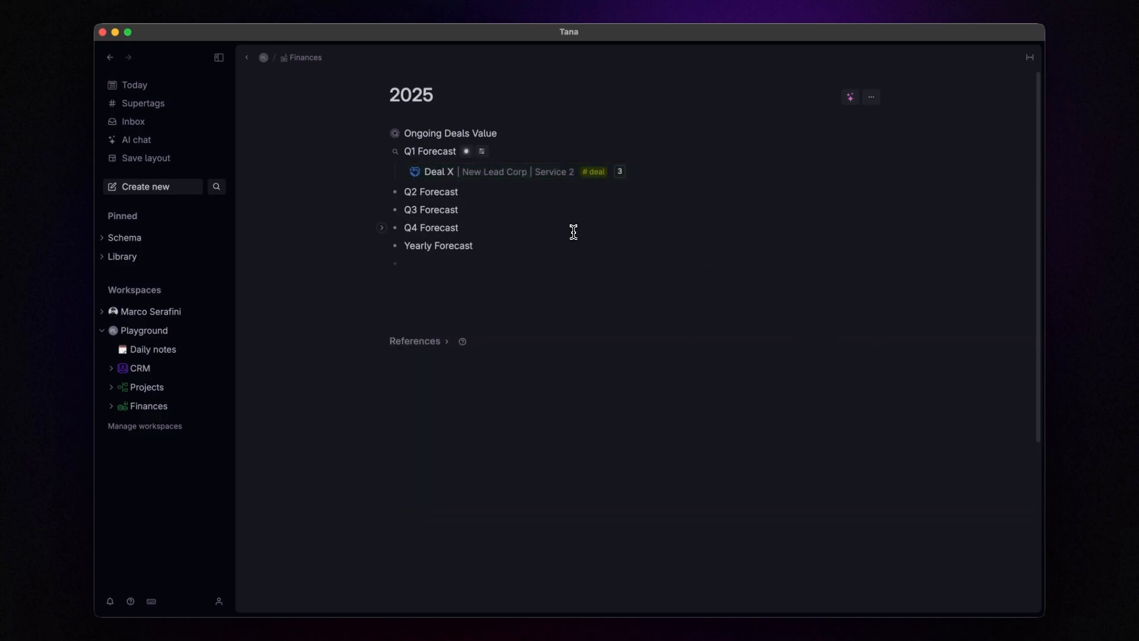
Step: Convert the Q2 Forecast node into a search node and set its query to the #deal supertag
key(super+k)
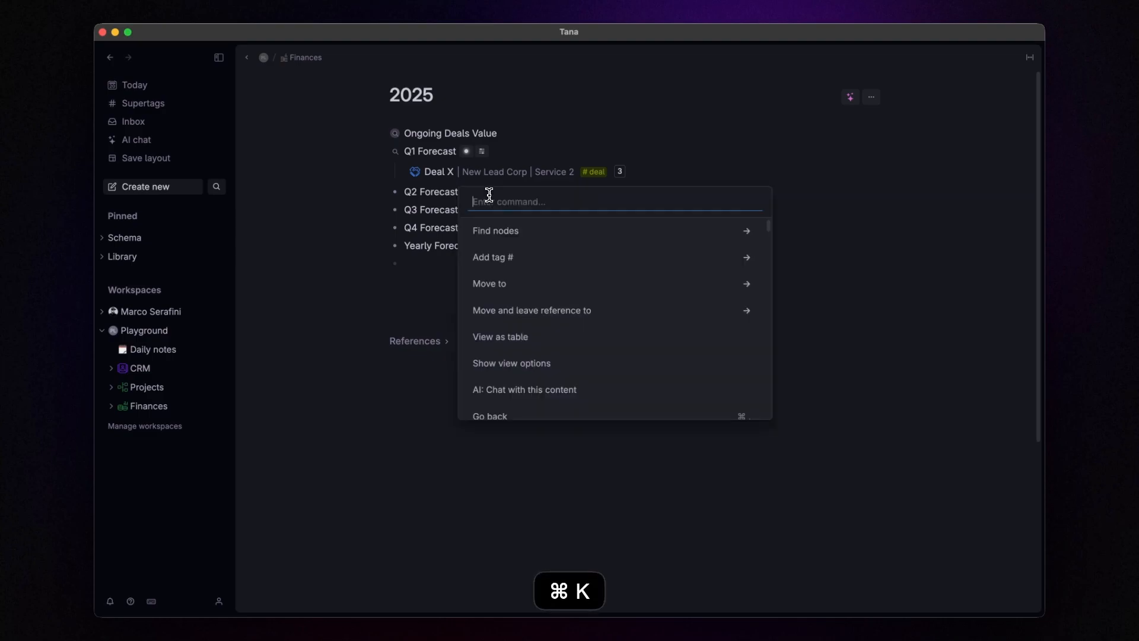
text(sea)
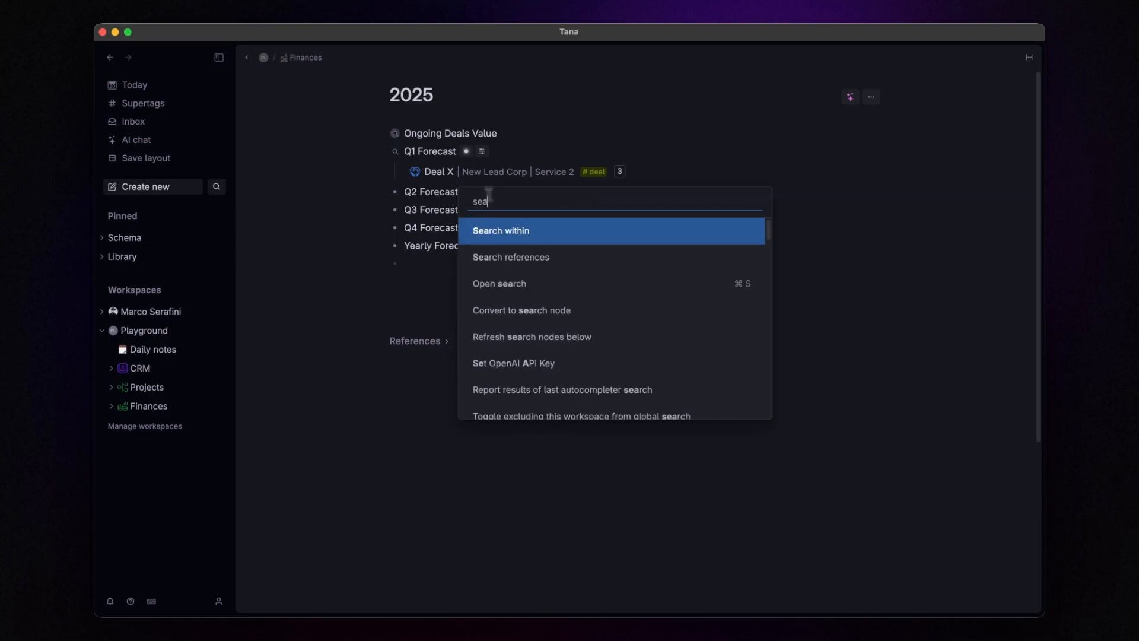
key(Down)
key(Down)
key(Down)
key(Return)
text(#deal)
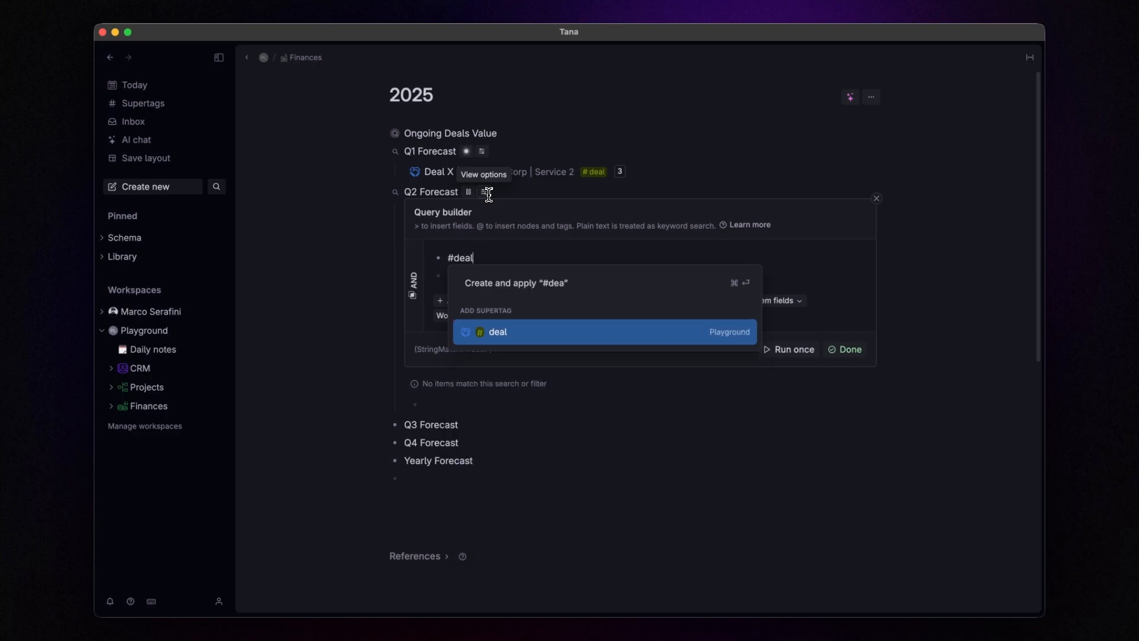
key(Return)
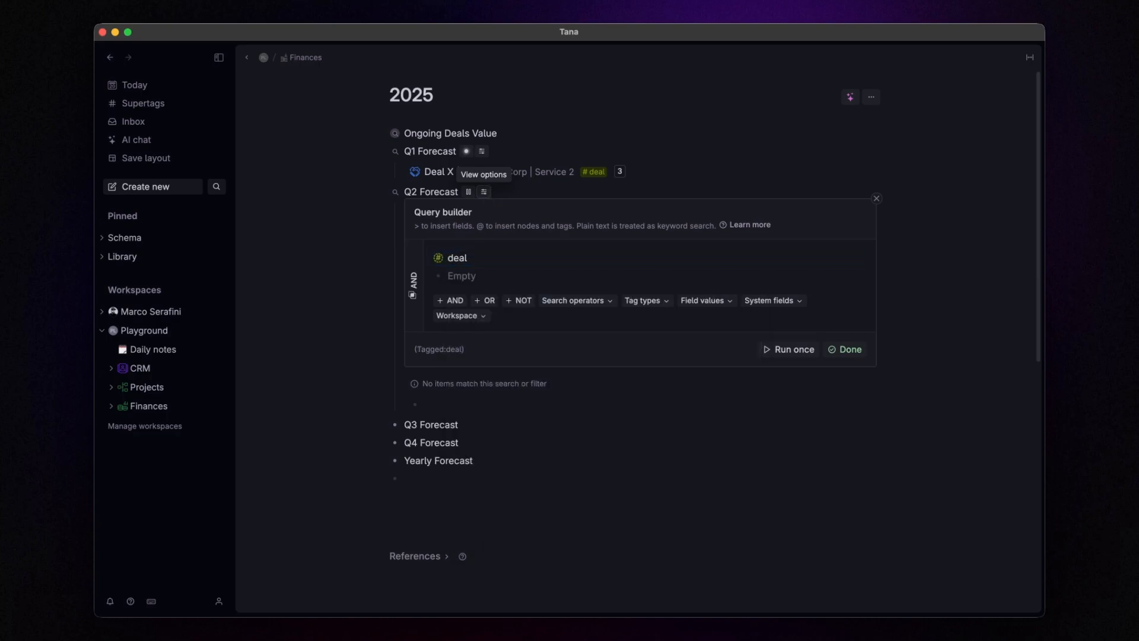
Step: Add a Deal status condition to the Q2 Forecast query and set it to Deal Won
text(>Deal status)
key(Return)
text(Deal Won)
key(Return)
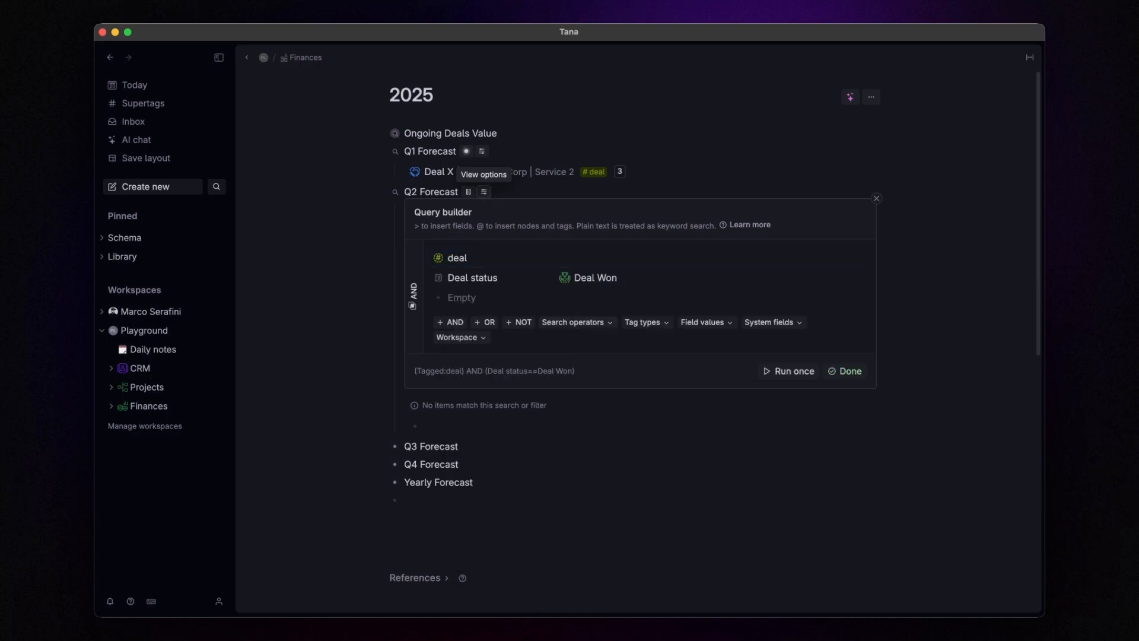
Step: Add a GT condition to the Q2 Forecast query for Closing date greater than March 31, 2025
text(>GT)
key(Return)
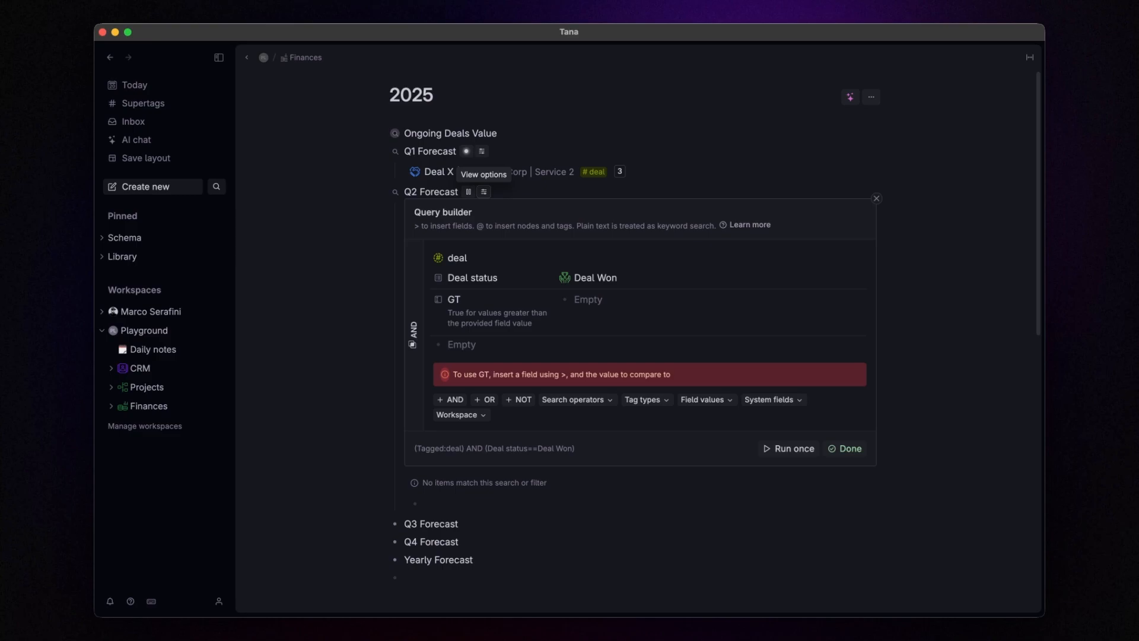
text(>)
key(Return)
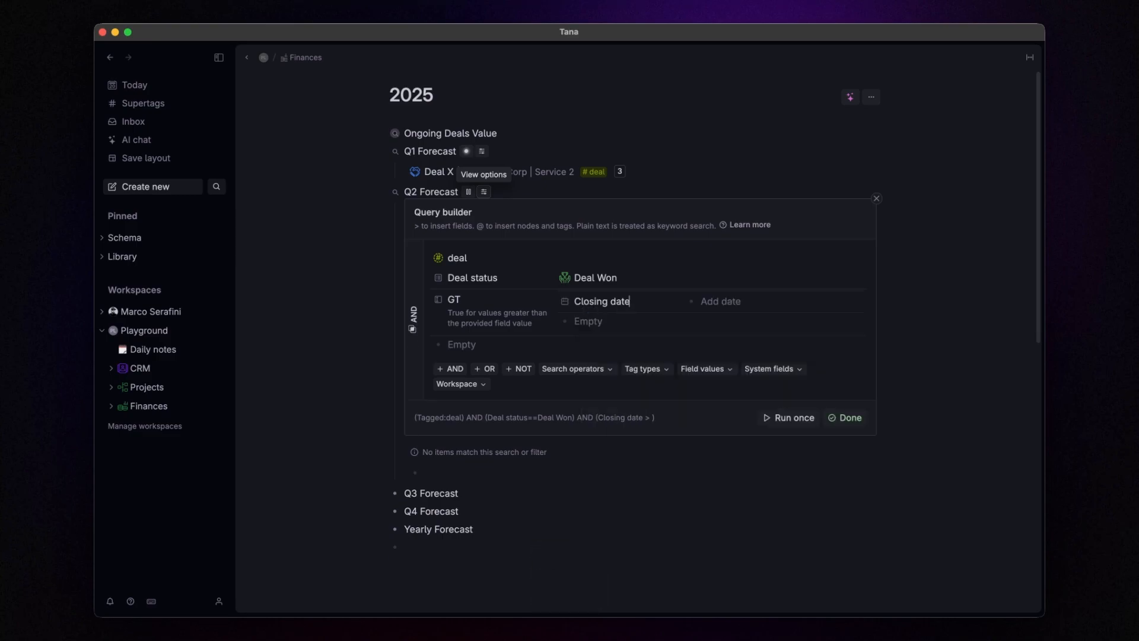
key(space)
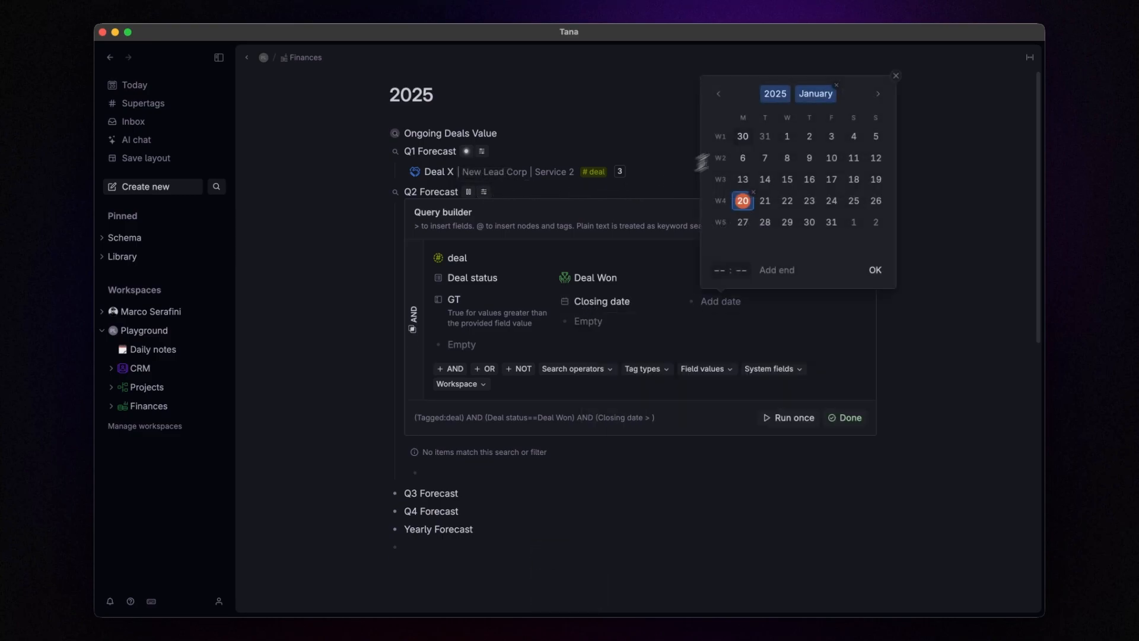
click(881, 99)
click(887, 98)
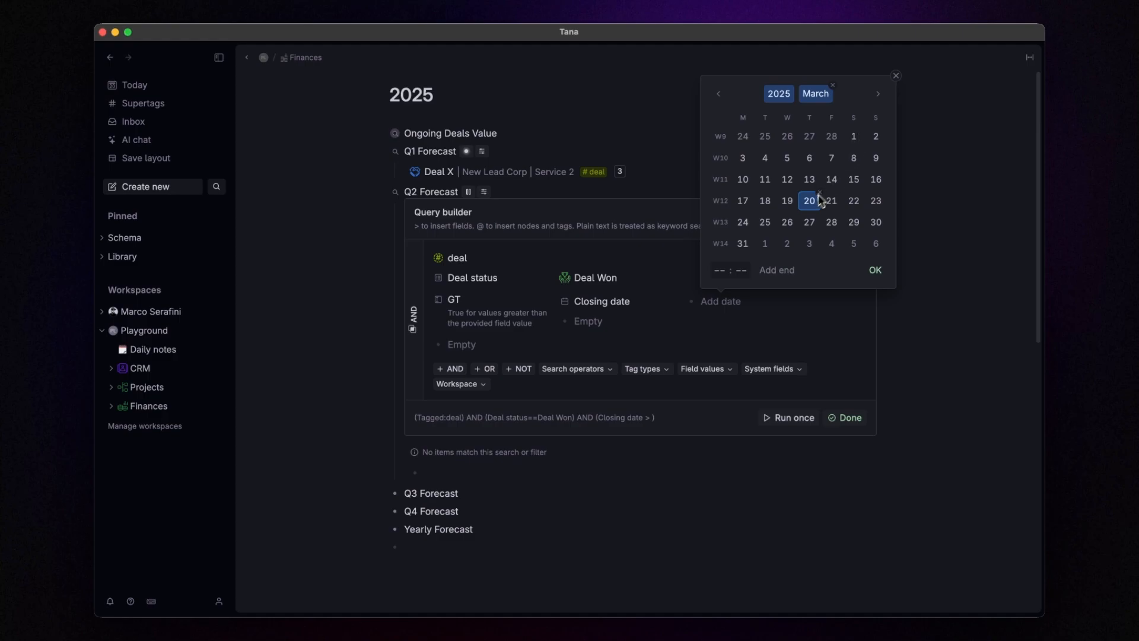
click(744, 249)
click(875, 270)
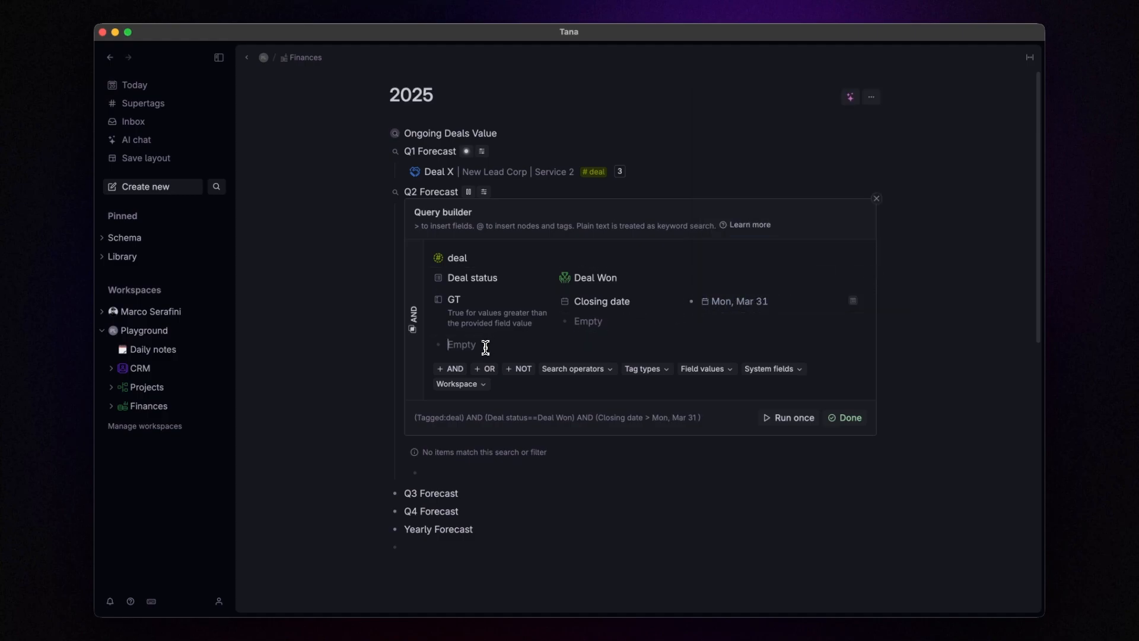
Step: Add an LT condition to the Q2 Forecast query for Closing date less than July 1, 2025
text(>L)
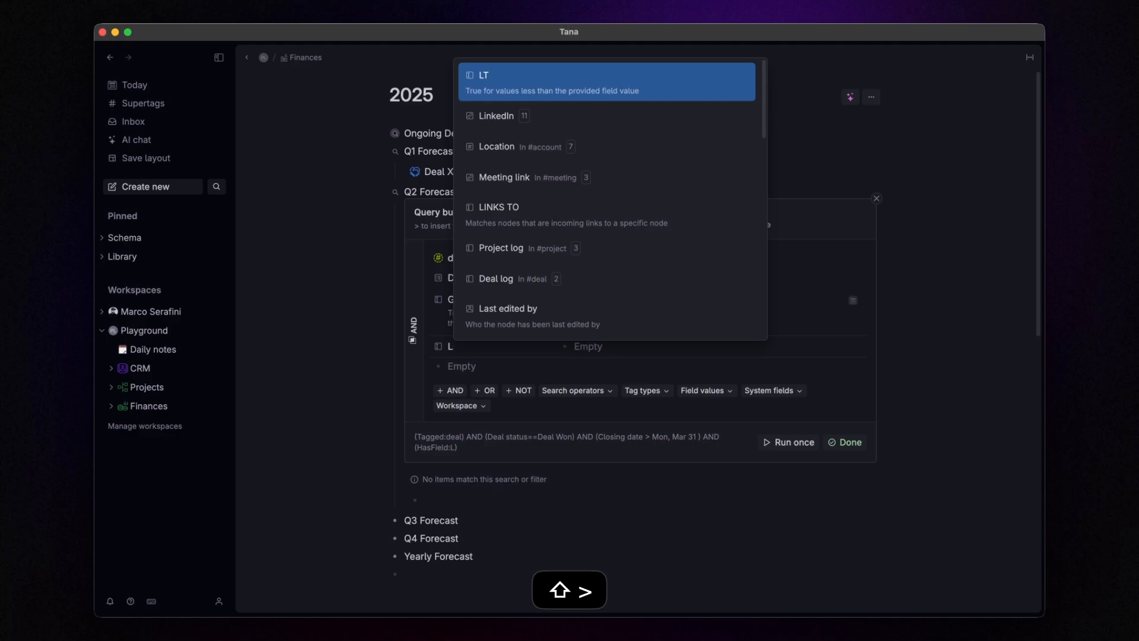
key(Return)
text(>)
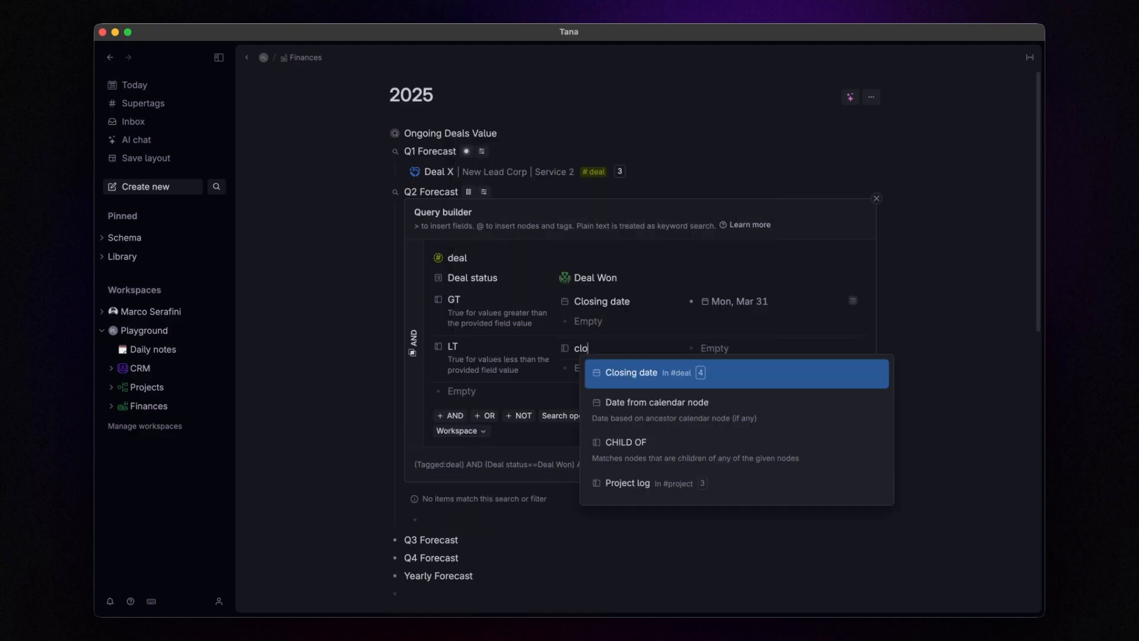
key(Return)
key(space)
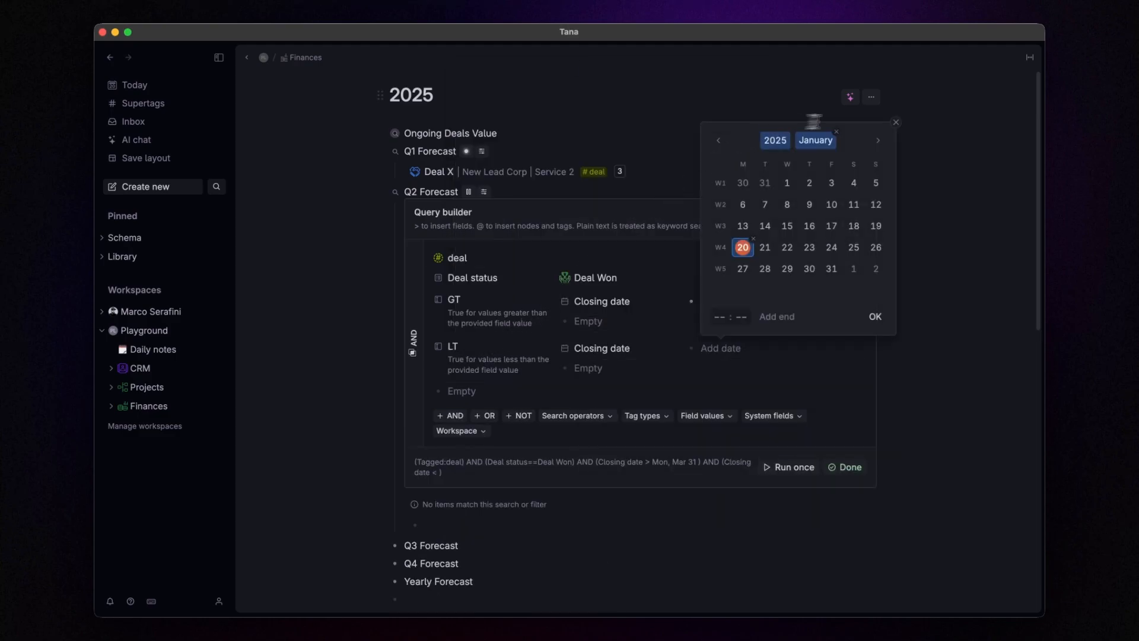
click(878, 140)
click(878, 141)
click(878, 140)
click(878, 140)
click(879, 142)
click(879, 143)
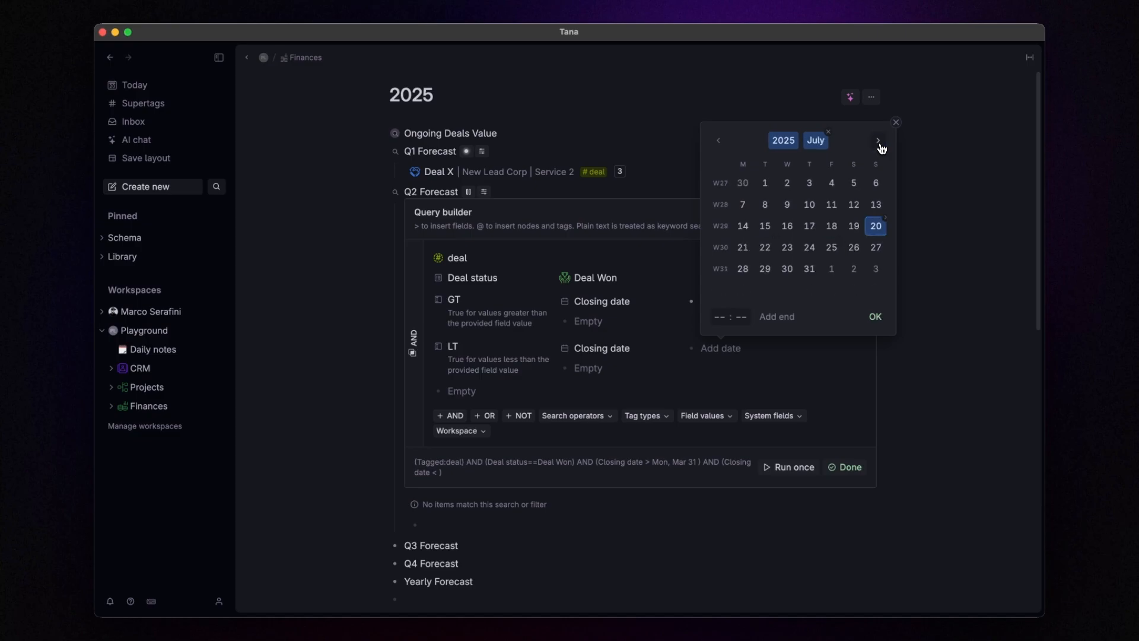
click(770, 185)
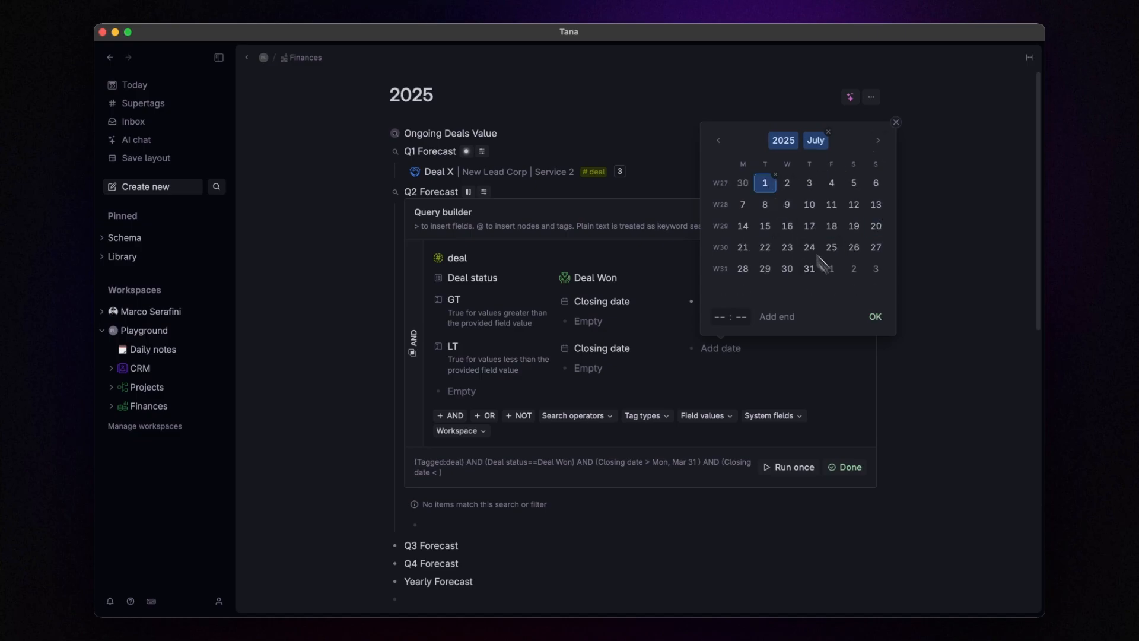
click(875, 316)
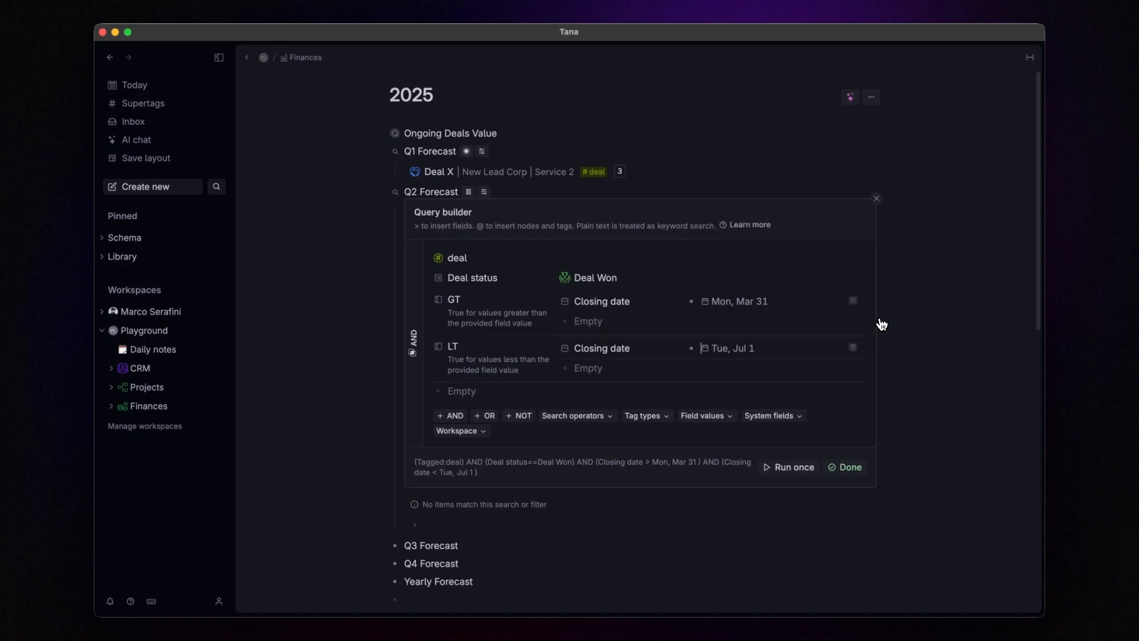
Step: Save the Q2 Forecast query and collapse the Q2 Forecast and Q1 Forecast nodes
click(845, 468)
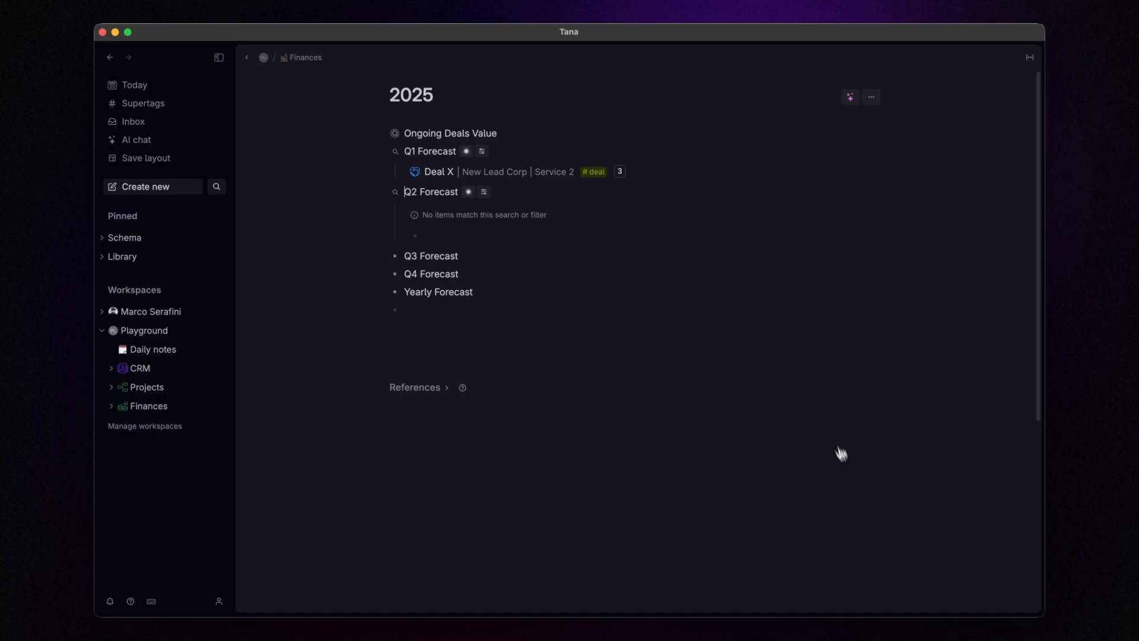
click(382, 192)
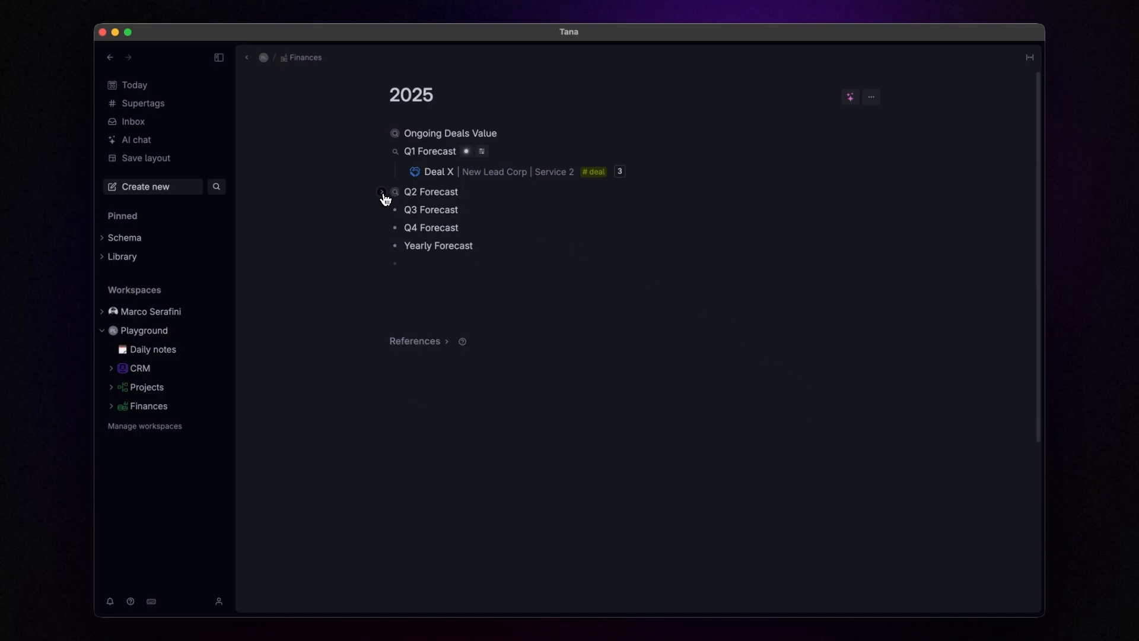
click(385, 153)
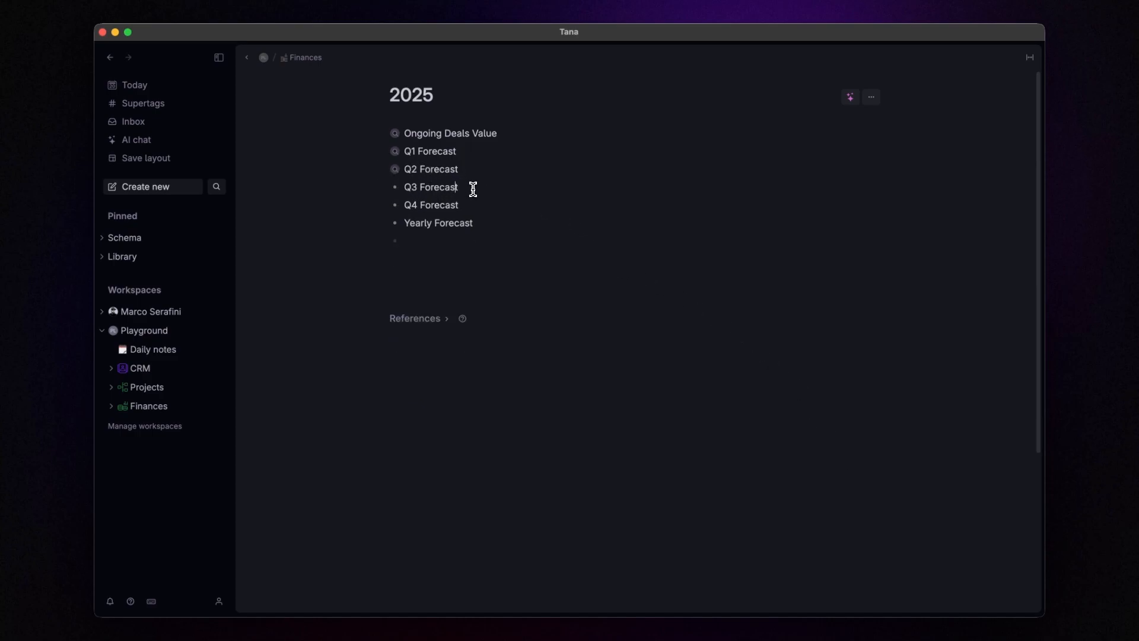
Step: Convert the Q3 Forecast node into a search node and set its query to the #deal supertag
key(super+k)
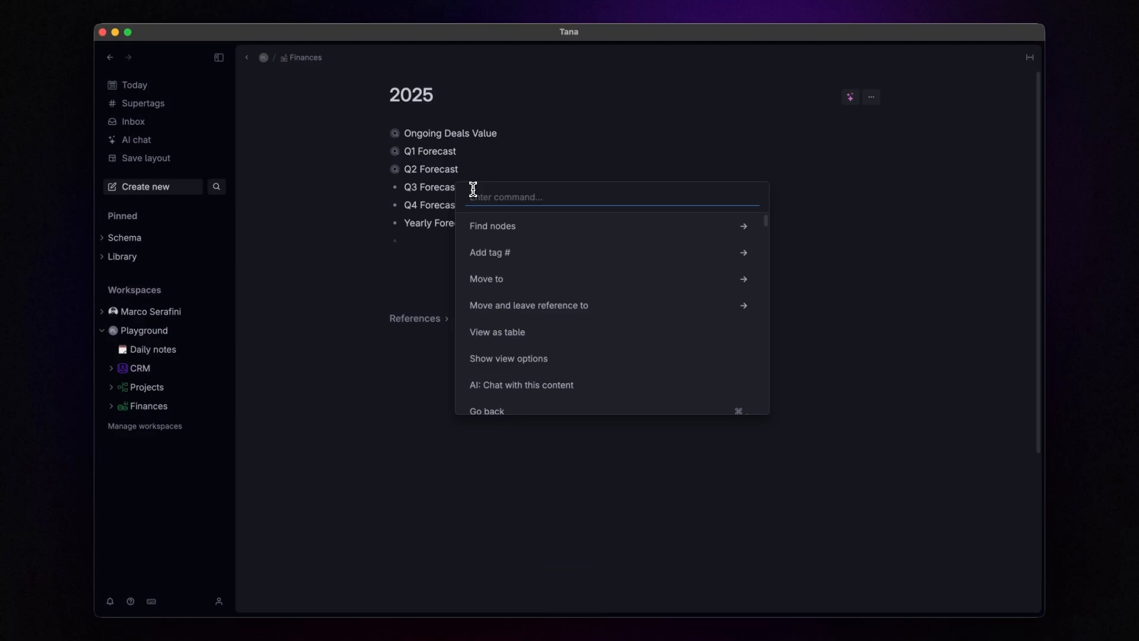
text(search)
key(Down)
key(Down)
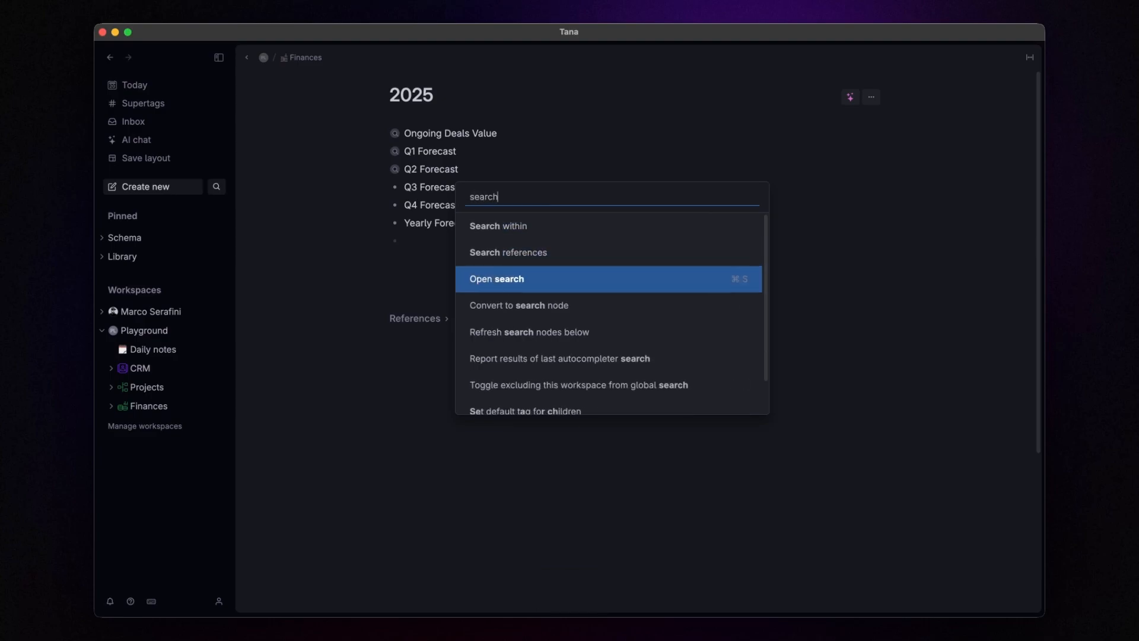
key(Down)
key(Return)
text(#deal)
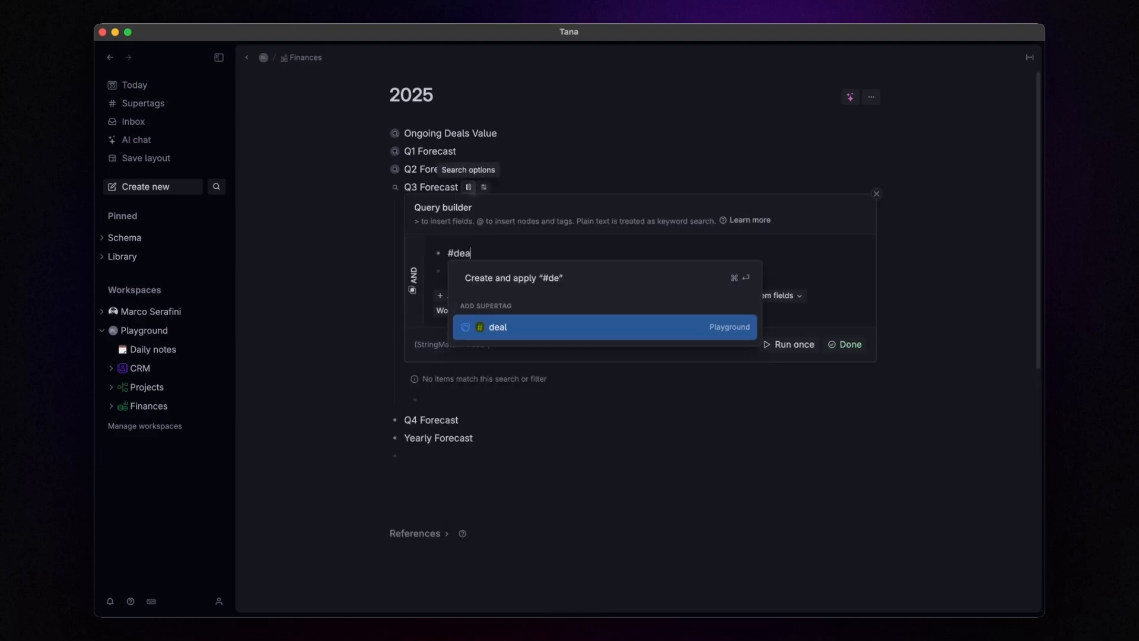
key(Return)
key(Return)
Step: Add a Deal status condition to the Q3 Forecast query and set it to Deal Won
text(>)
key(Return)
key(space)
key(Down)
key(Down)
key(Down)
key(Down)
key(Return)
key(Down)
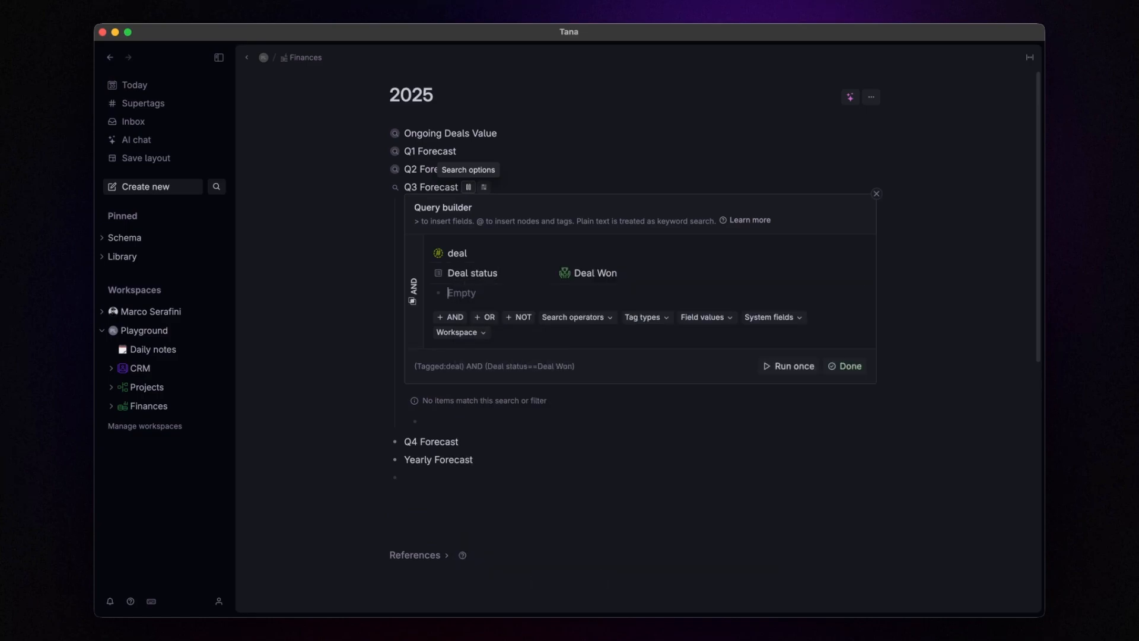
Step: Add a GT condition to the Q3 Forecast query for Closing date greater than June 30, 2025
text(>GT)
key(Return)
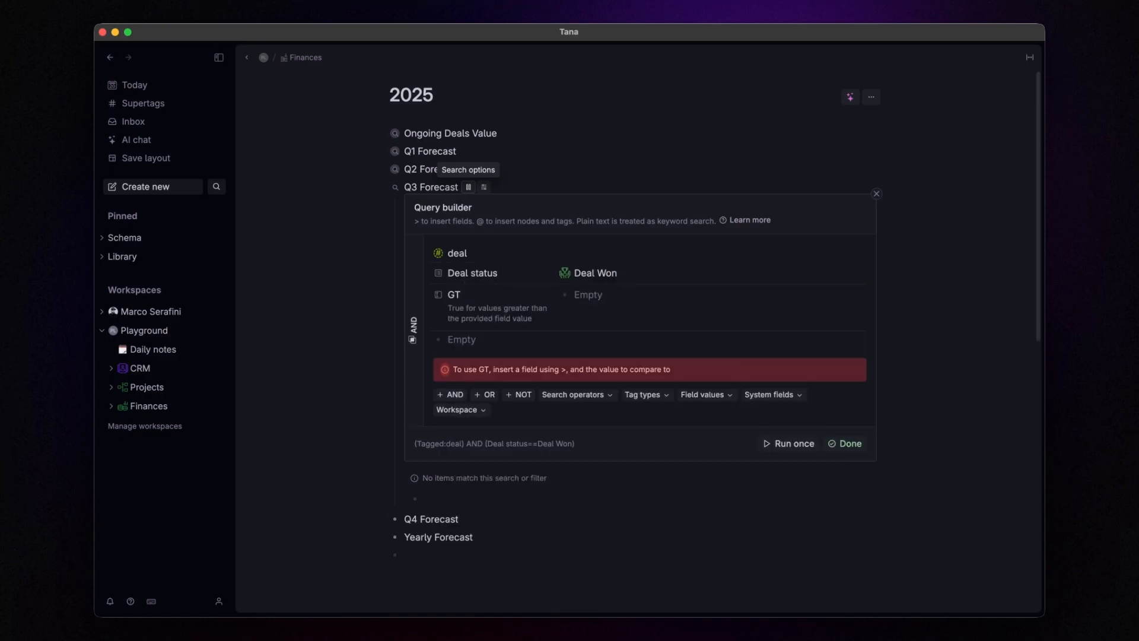
text(>clos)
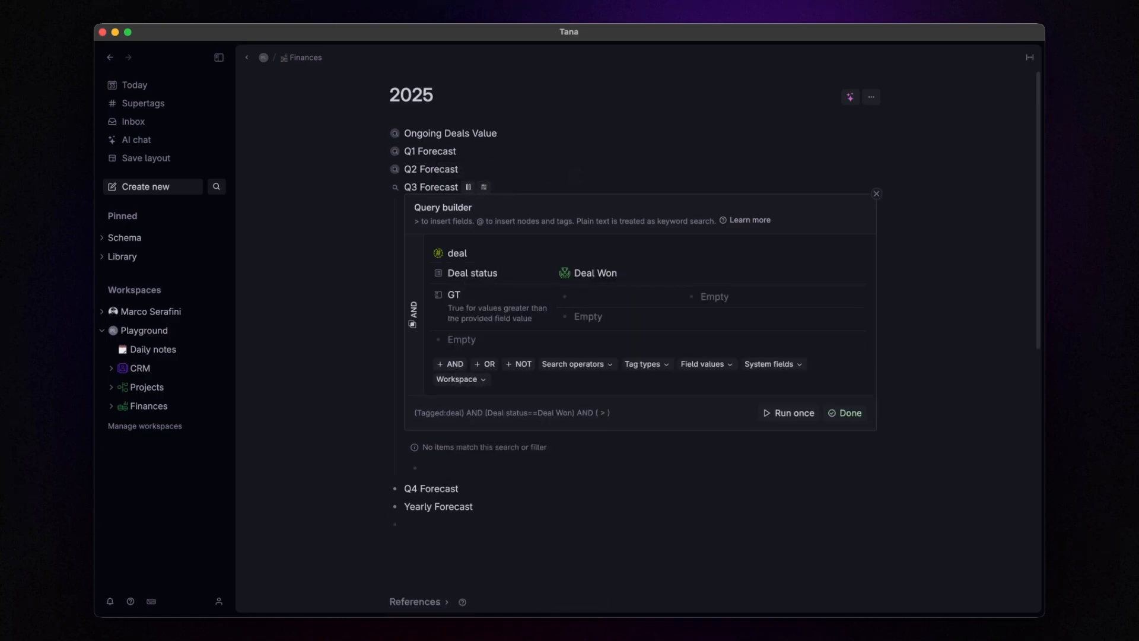
key(Return)
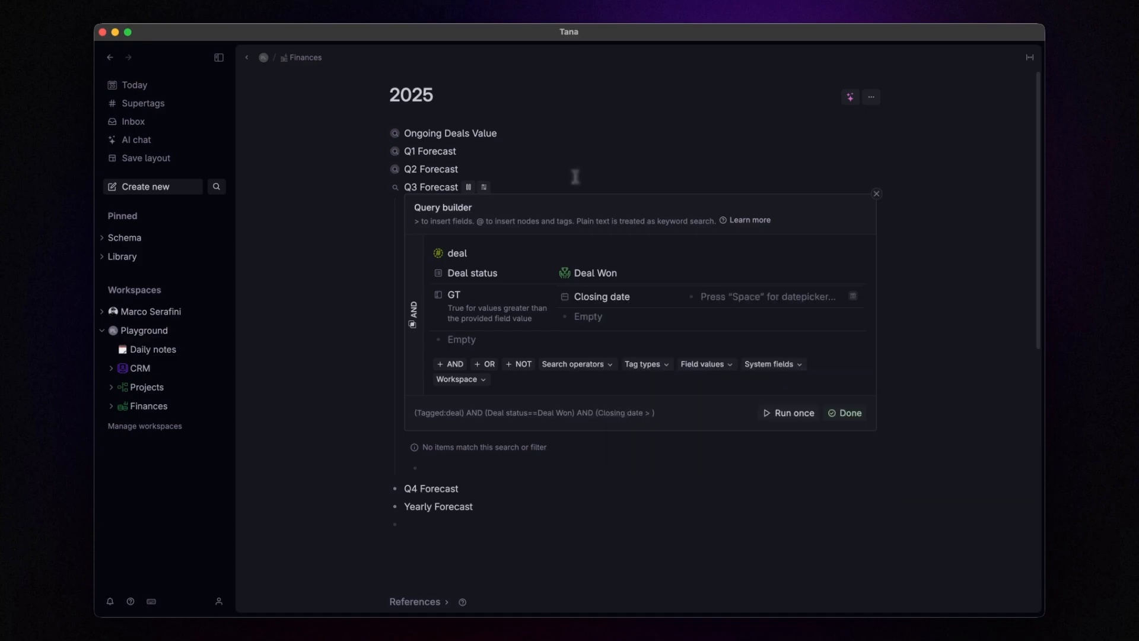
key(space)
click(878, 89)
click(879, 89)
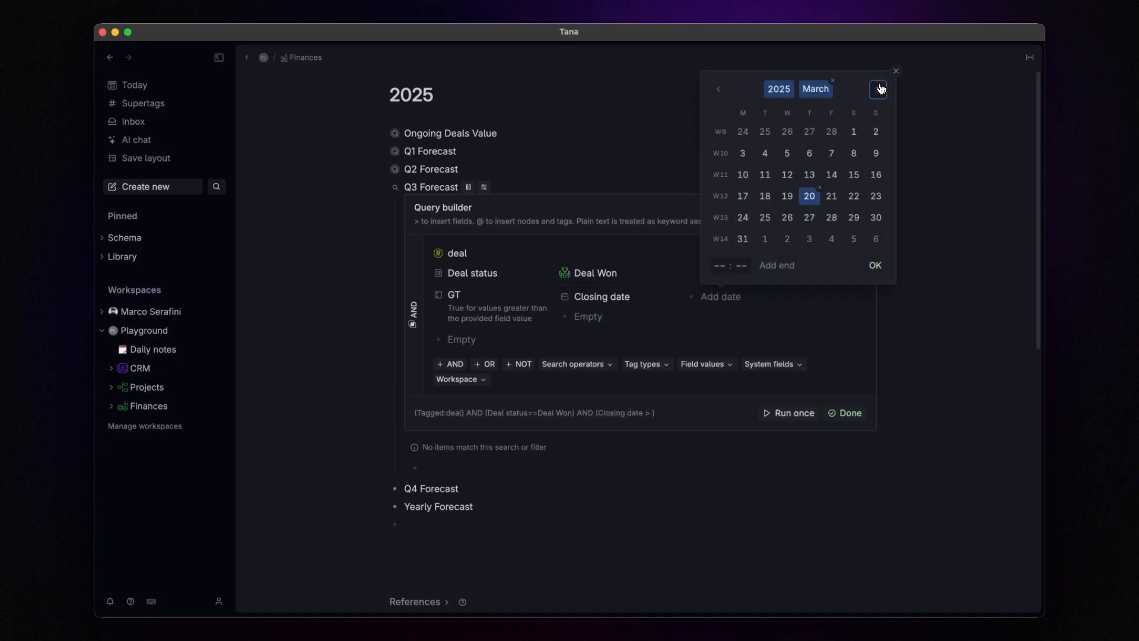
click(879, 89)
click(879, 89)
click(879, 89)
click(742, 238)
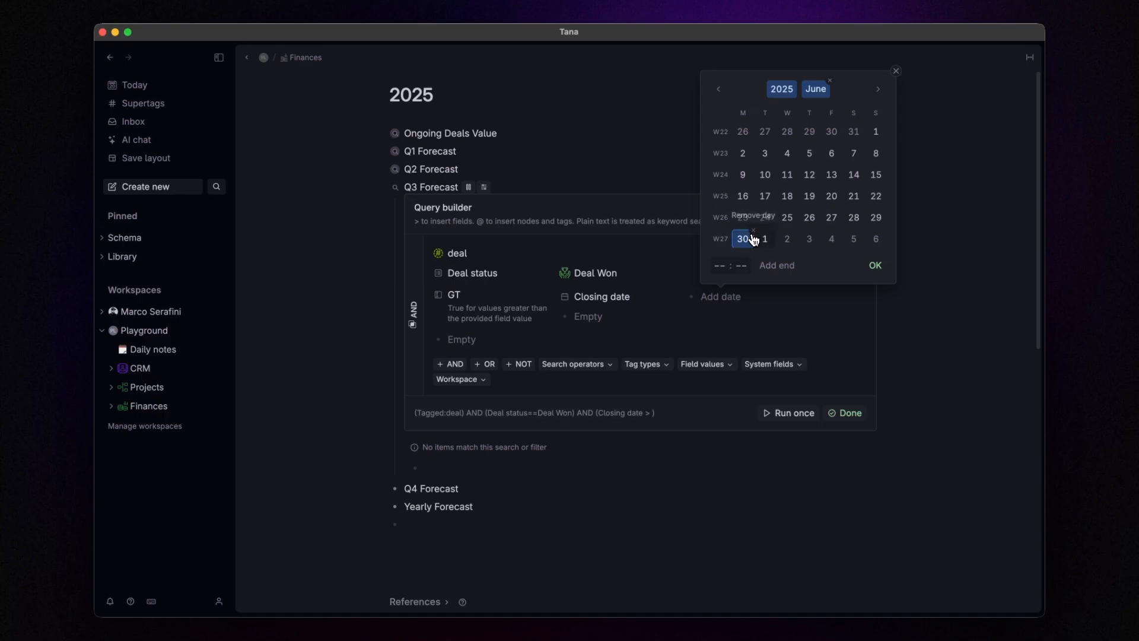
click(875, 265)
Step: Add an LT condition for Closing date less than October 1, 2025, and save and collapse the Q3 Forecast search
text(>LT)
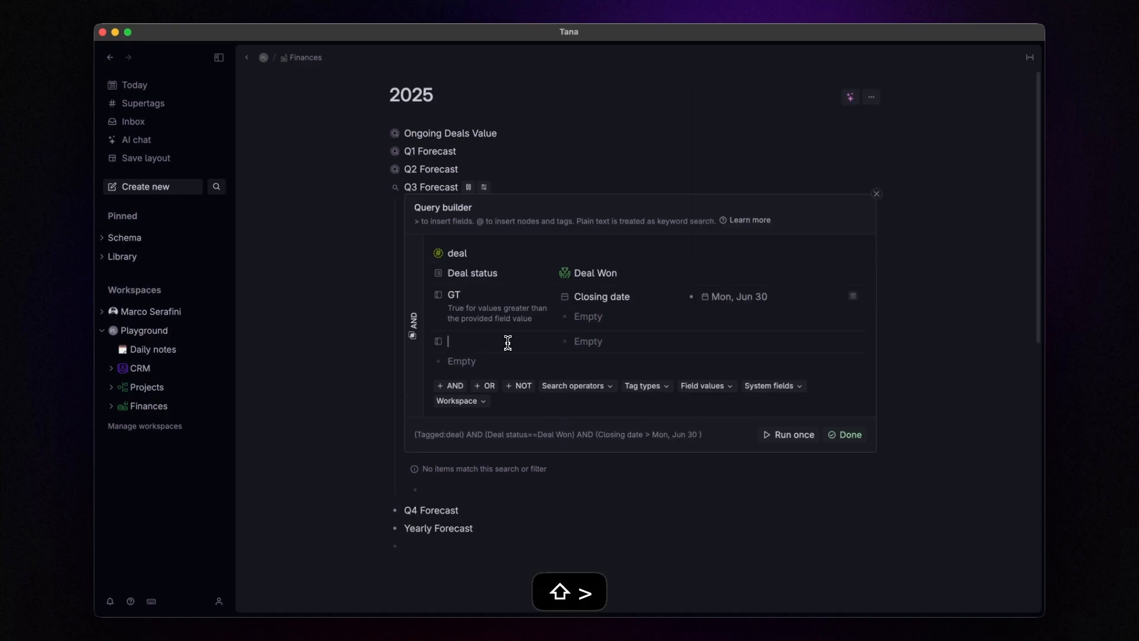
key(Return)
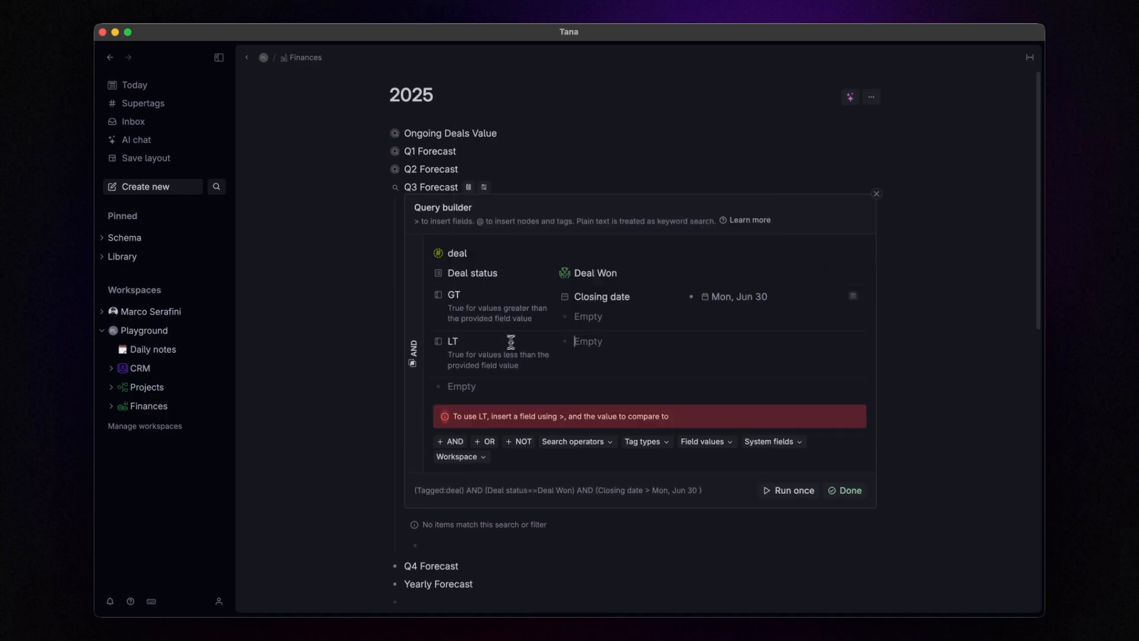
text(>)
key(Return)
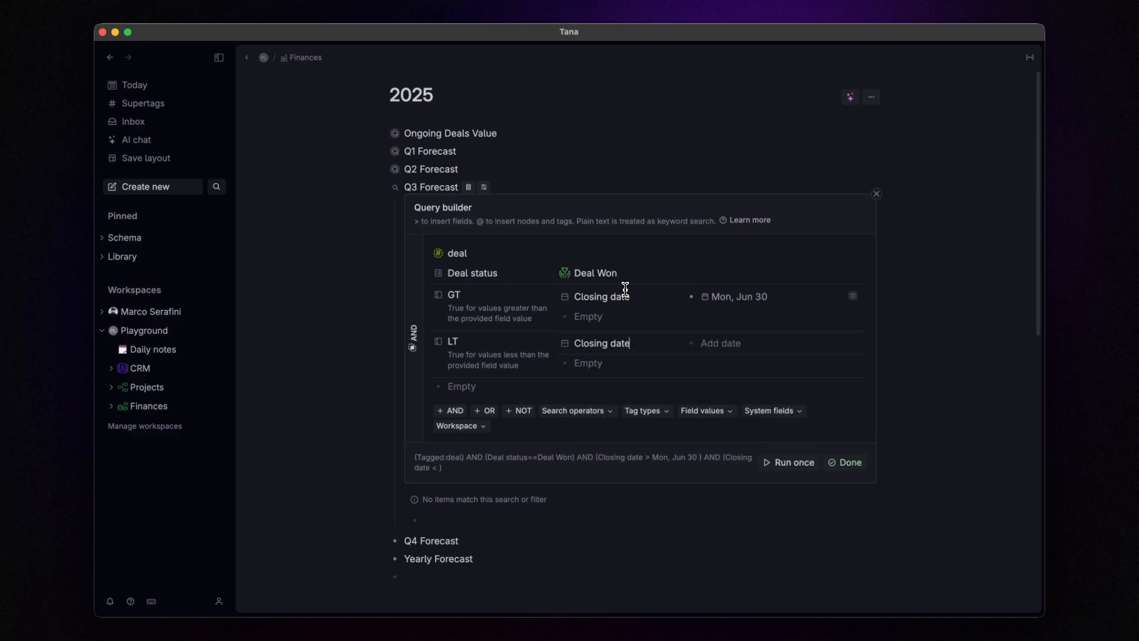
click(878, 135)
click(879, 136)
click(878, 135)
click(878, 135)
click(878, 136)
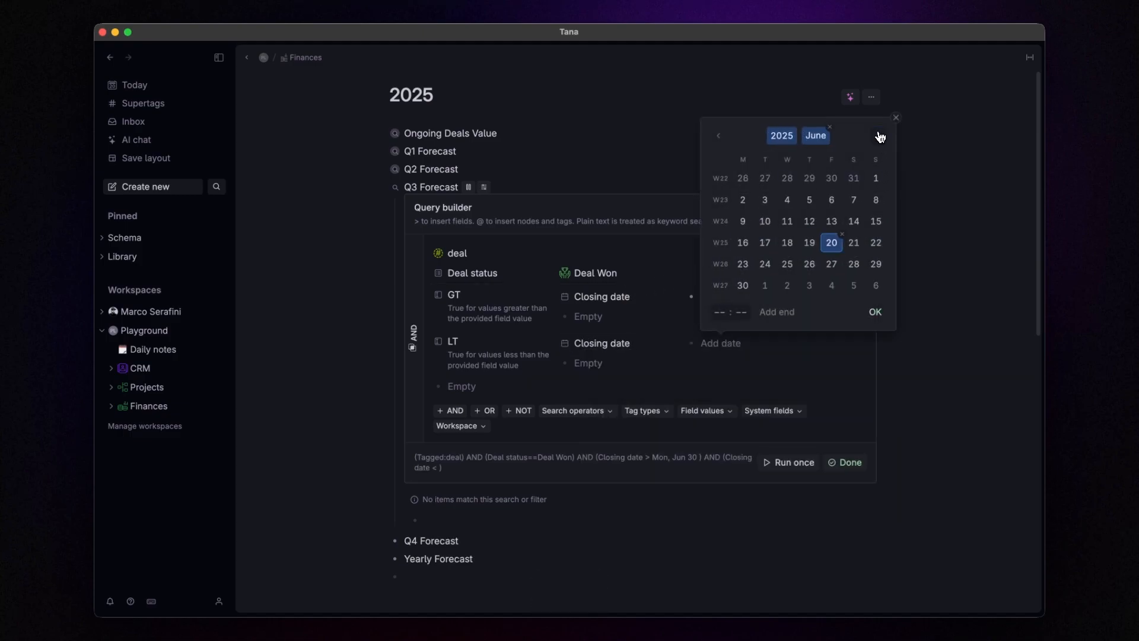
click(879, 135)
click(878, 136)
click(878, 135)
click(878, 135)
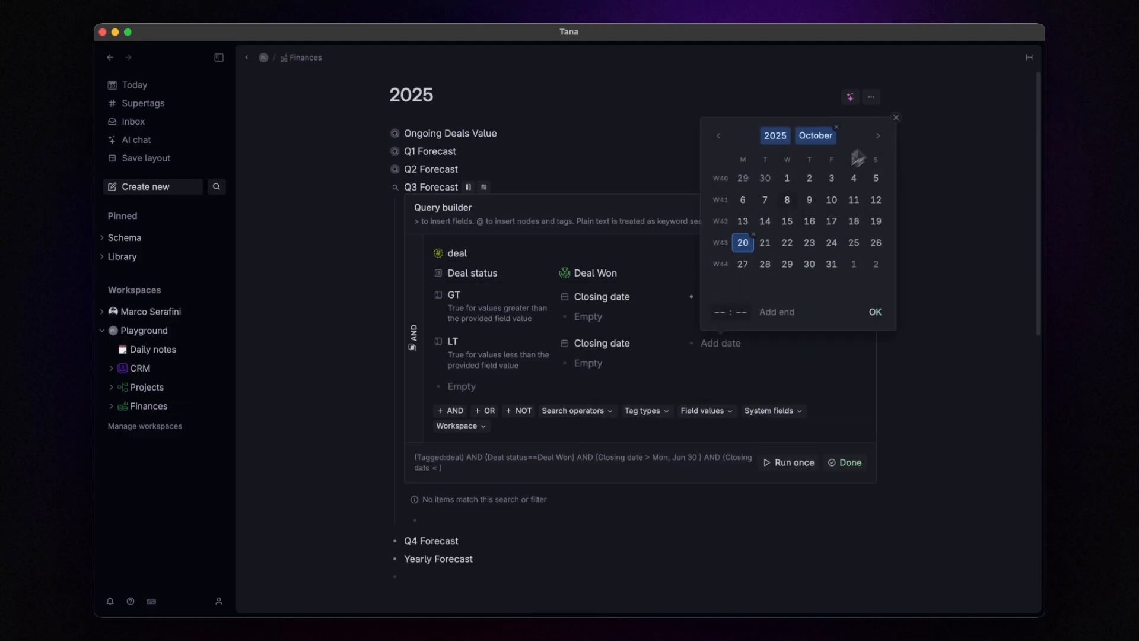
click(787, 178)
click(875, 312)
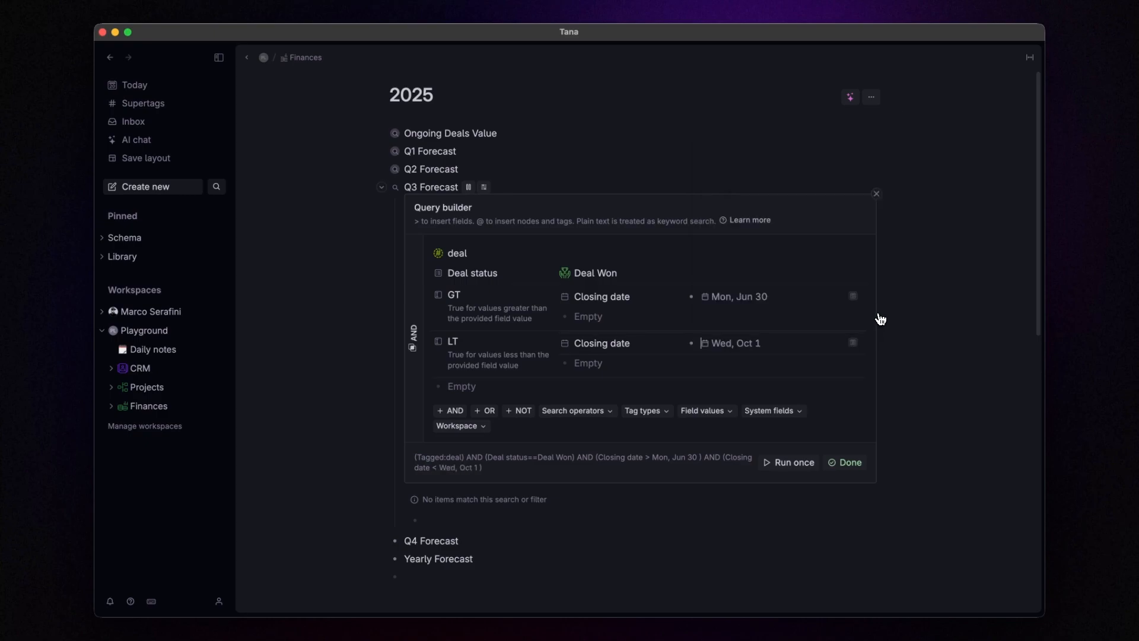
click(845, 465)
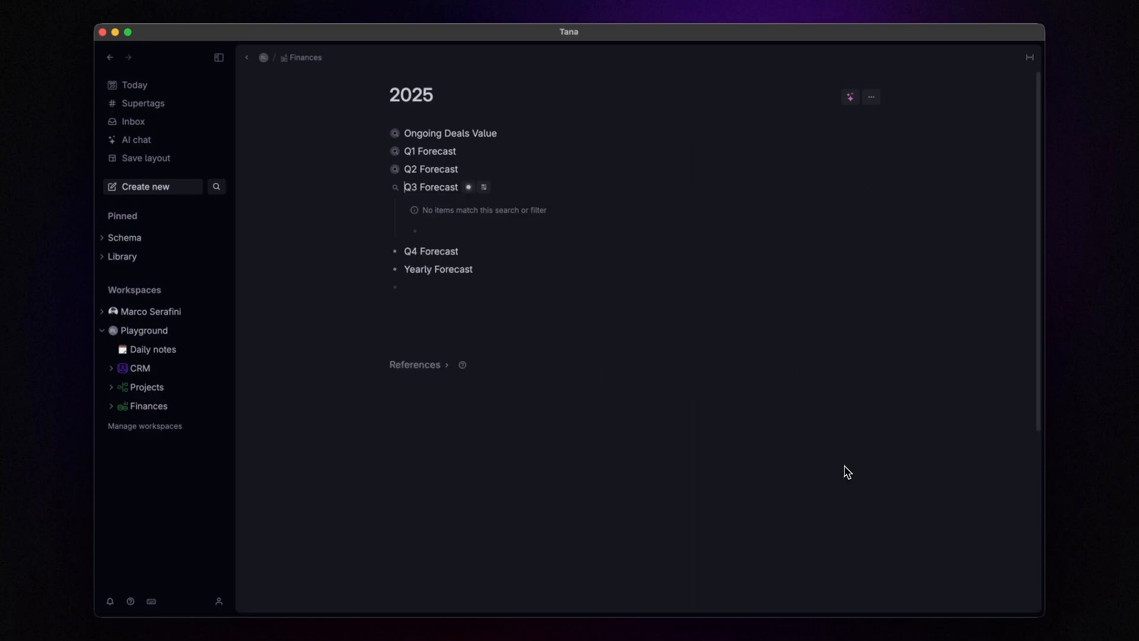
click(382, 188)
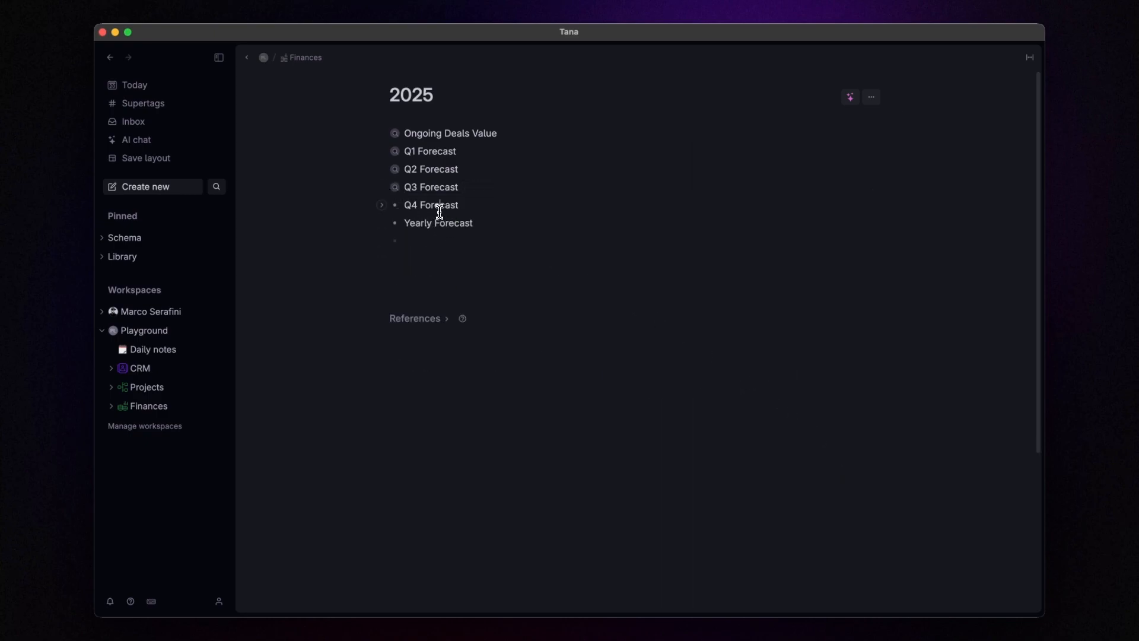
Step: Convert the Q4 Forecast node into a search node and set its query to the #deal supertag
key(super+k)
text(search)
key(Return)
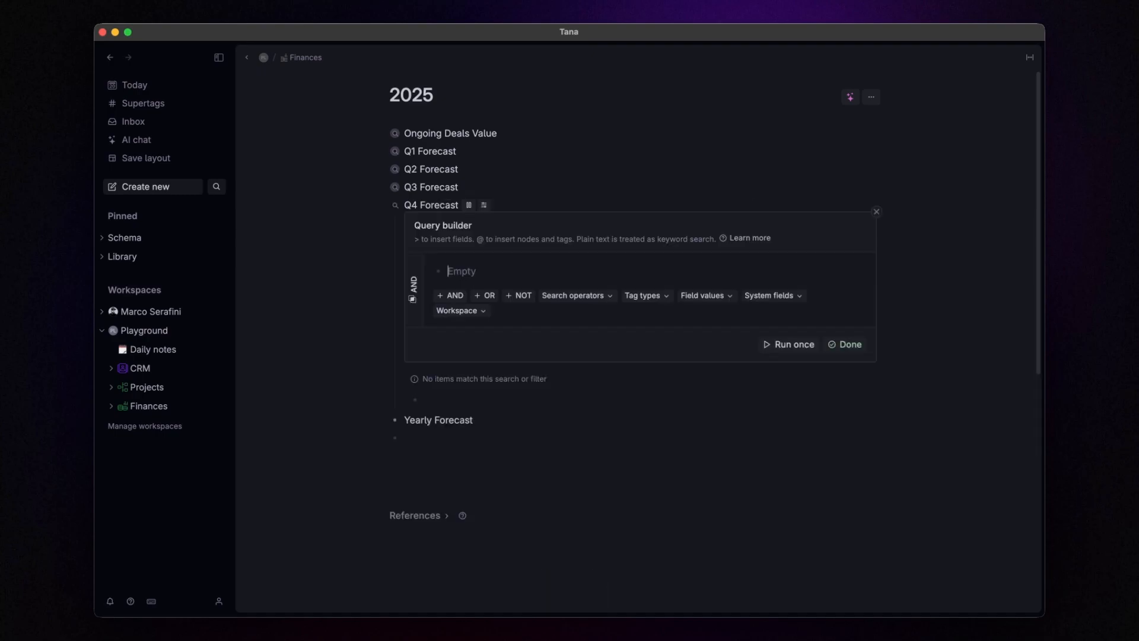
text(#deal)
key(Return)
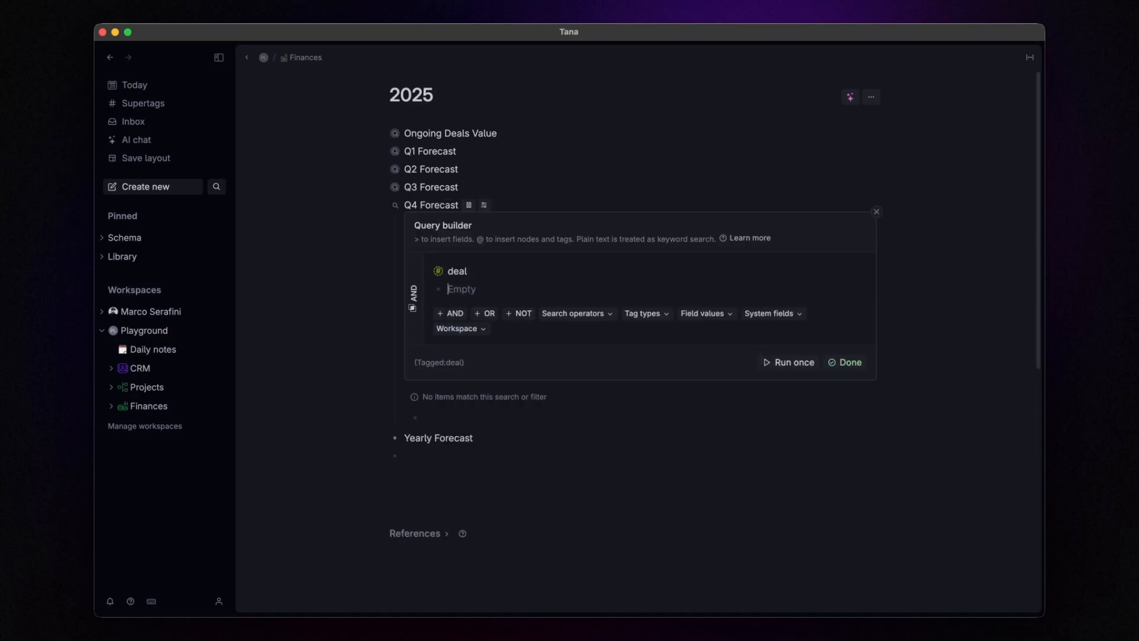
Step: Add a Deal status condition to the Q4 Forecast query and set it to Deal Won
text(>Deal status)
key(Return)
key(Tab)
text(Deal Won)
key(Return)
key(Down)
Step: Add a GT condition to the Q4 Forecast query for Closing date greater than September 30, 2025
text(>GT)
key(Return)
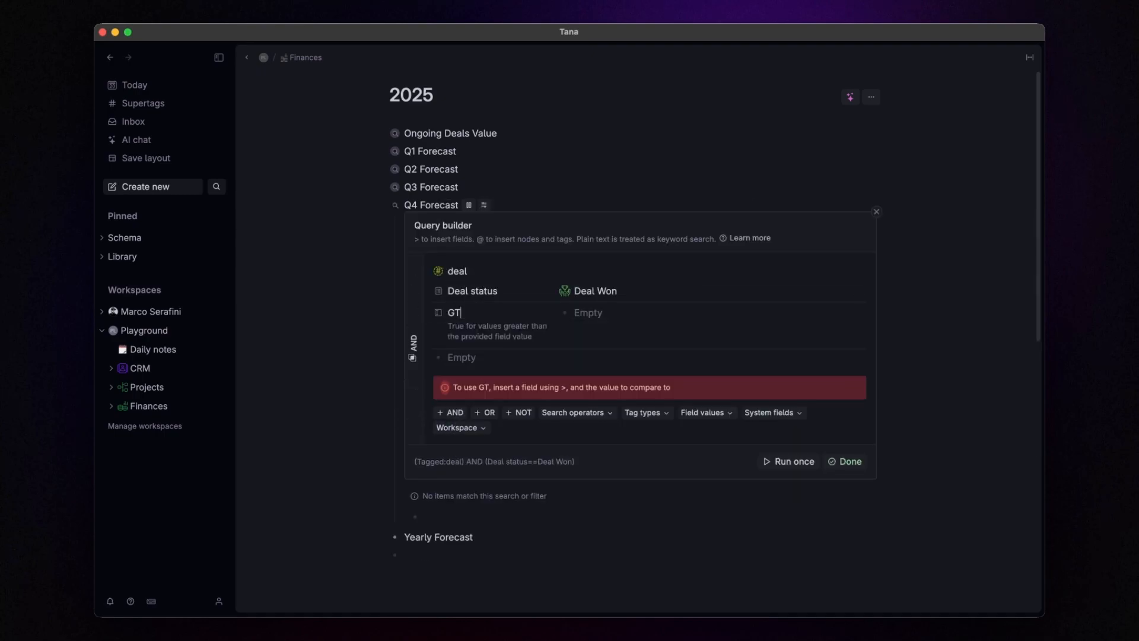
text(>Closing date)
key(Return)
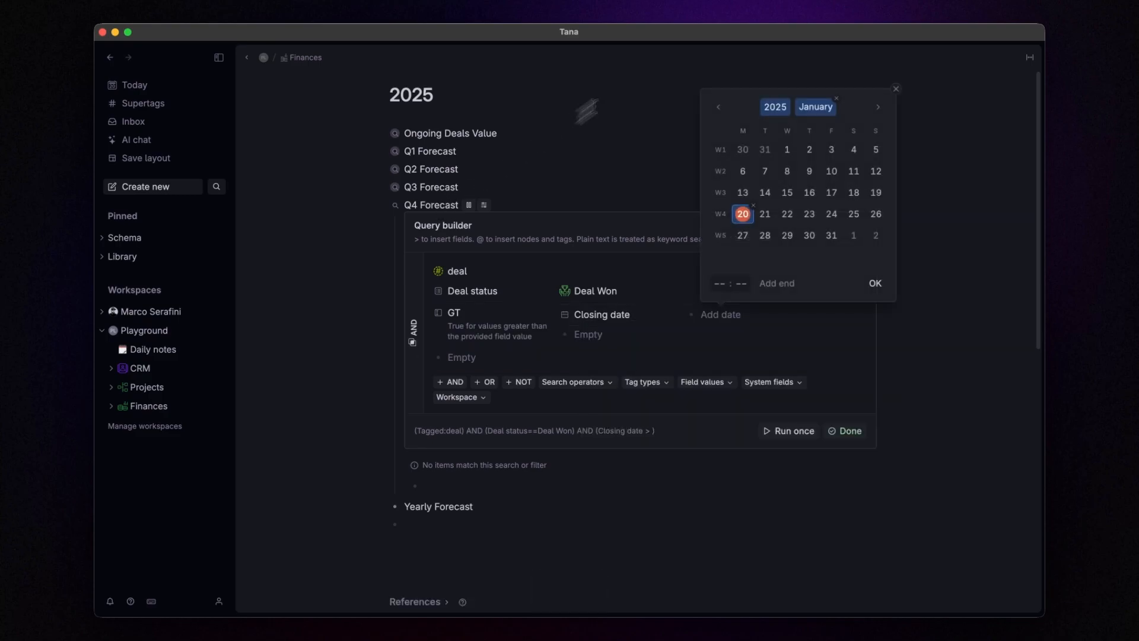
click(880, 108)
click(879, 109)
click(879, 109)
click(879, 108)
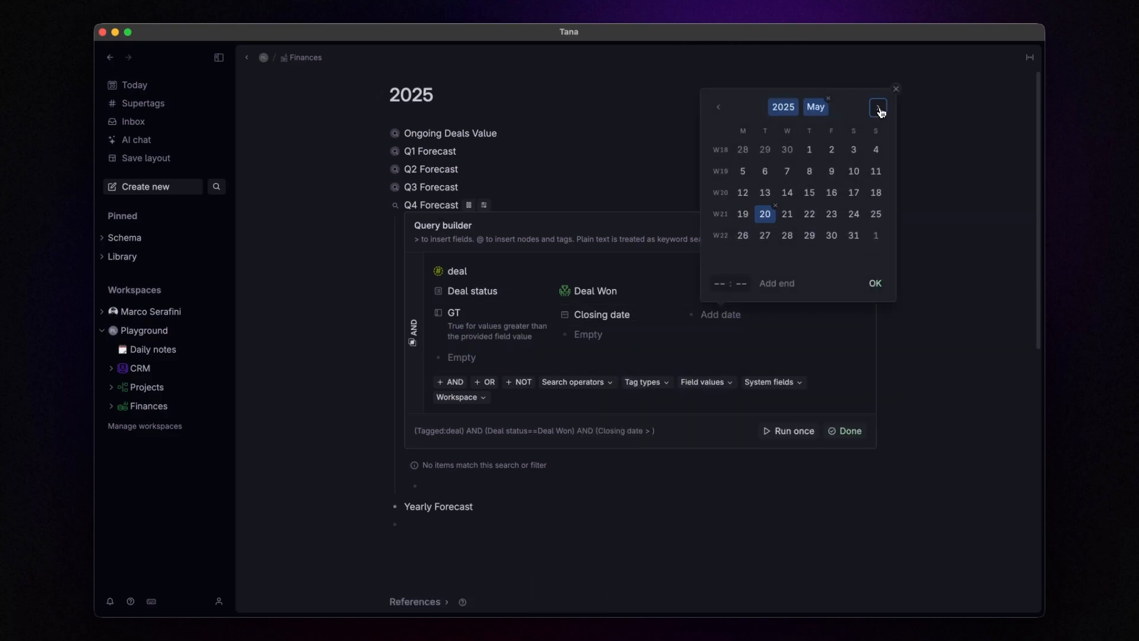
click(879, 109)
click(879, 109)
click(879, 108)
click(879, 109)
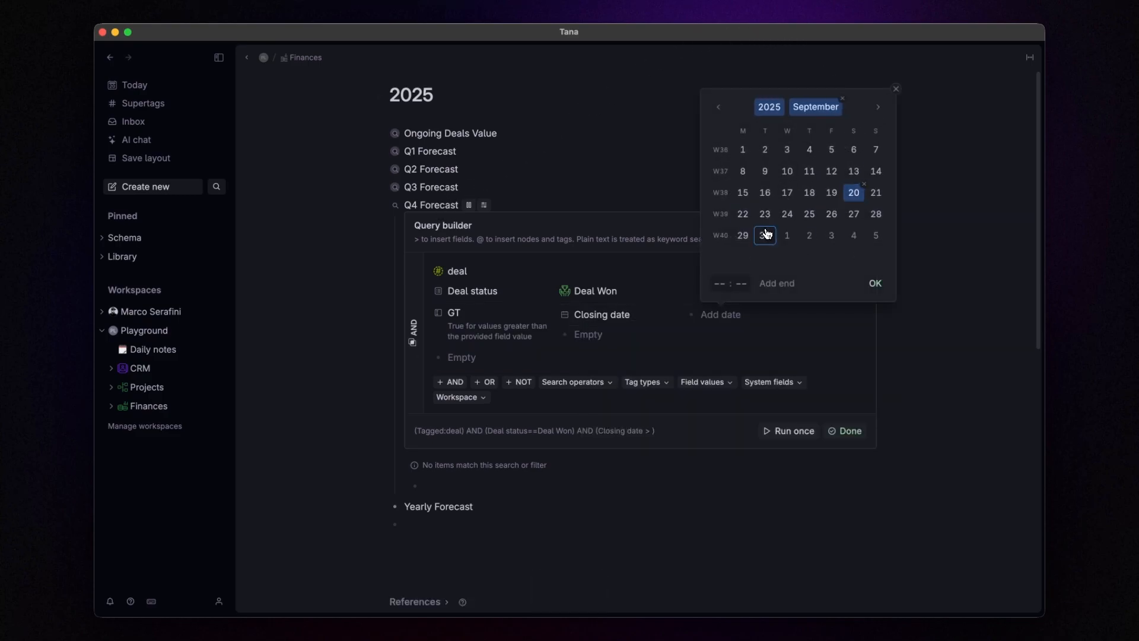
click(765, 235)
click(875, 283)
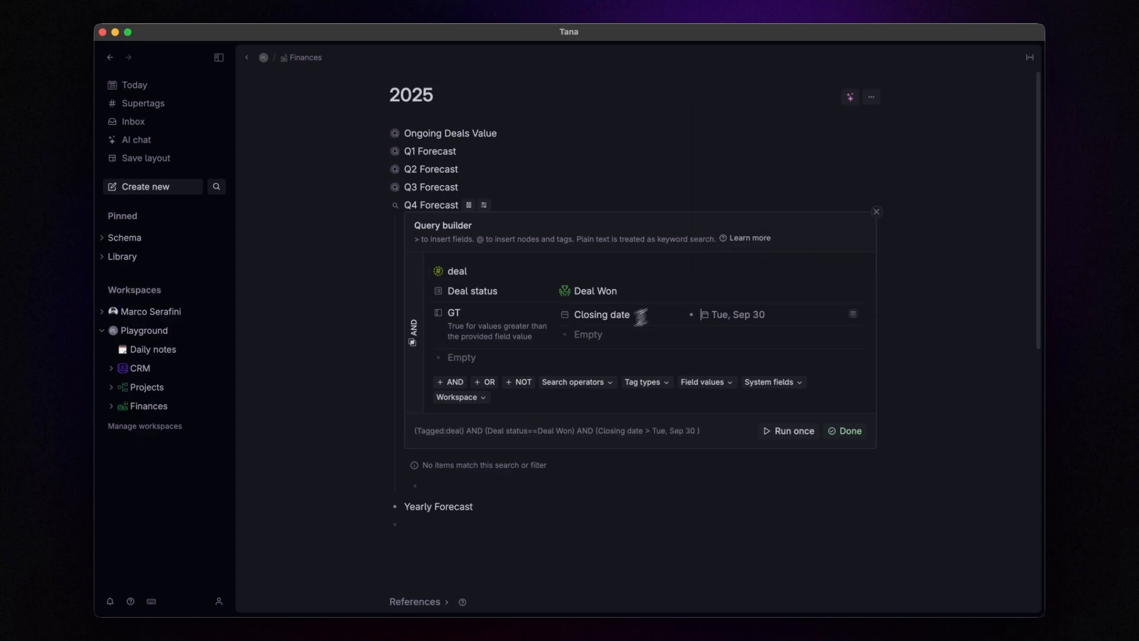
Step: Add an LT condition for Closing date less than January 1, 2026, and save and collapse the Q4 Forecast search
click(524, 357)
text(>lt)
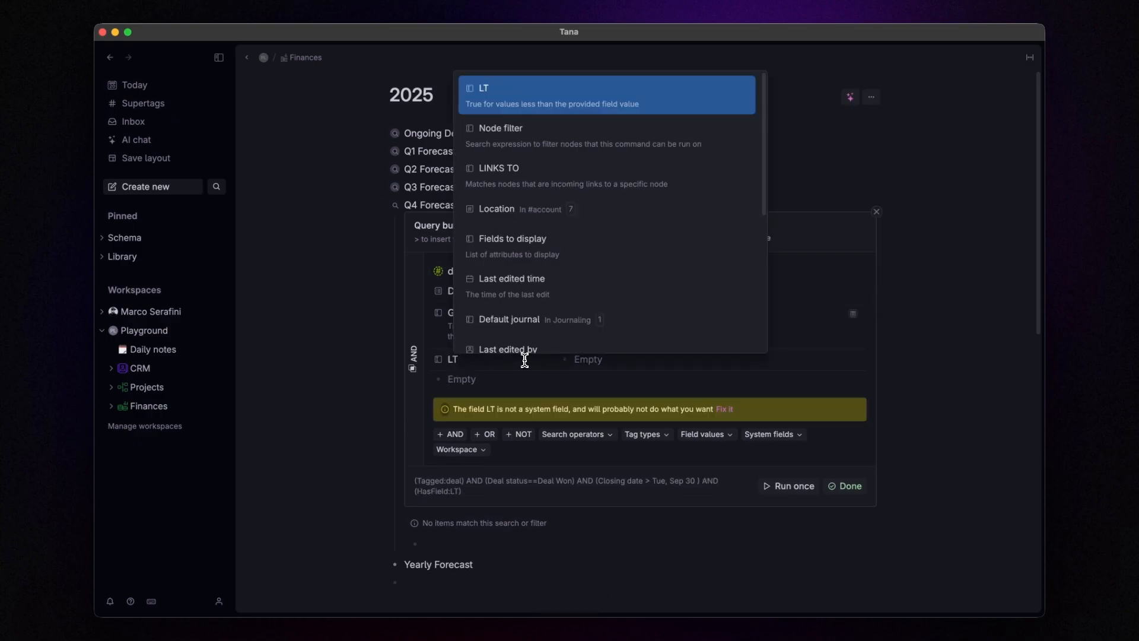
key(Return)
text(>)
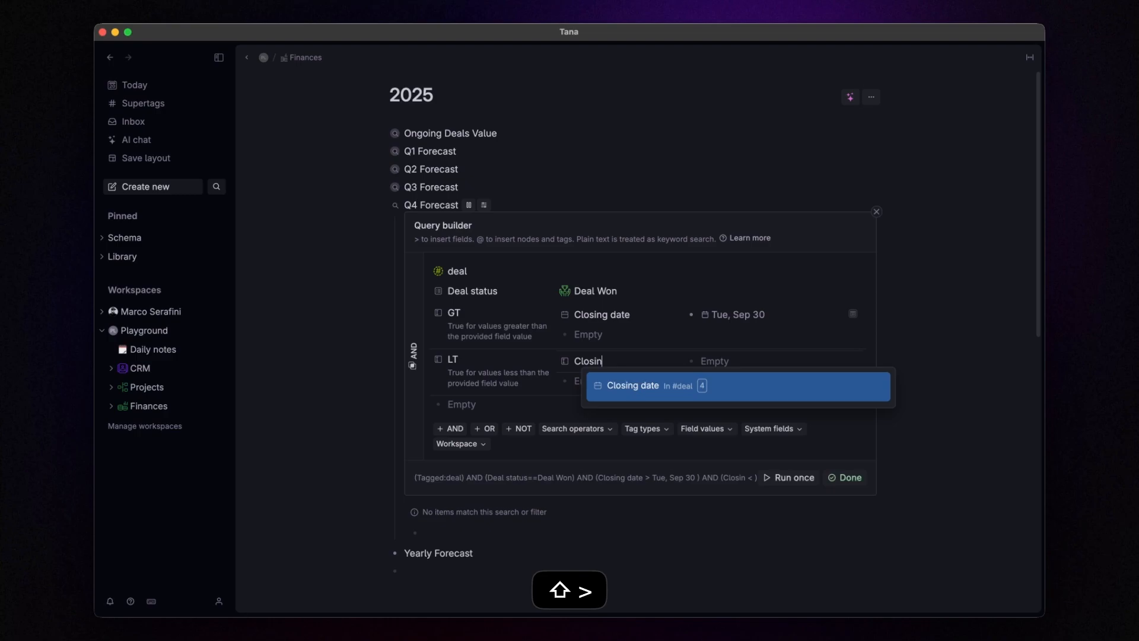
key(Return)
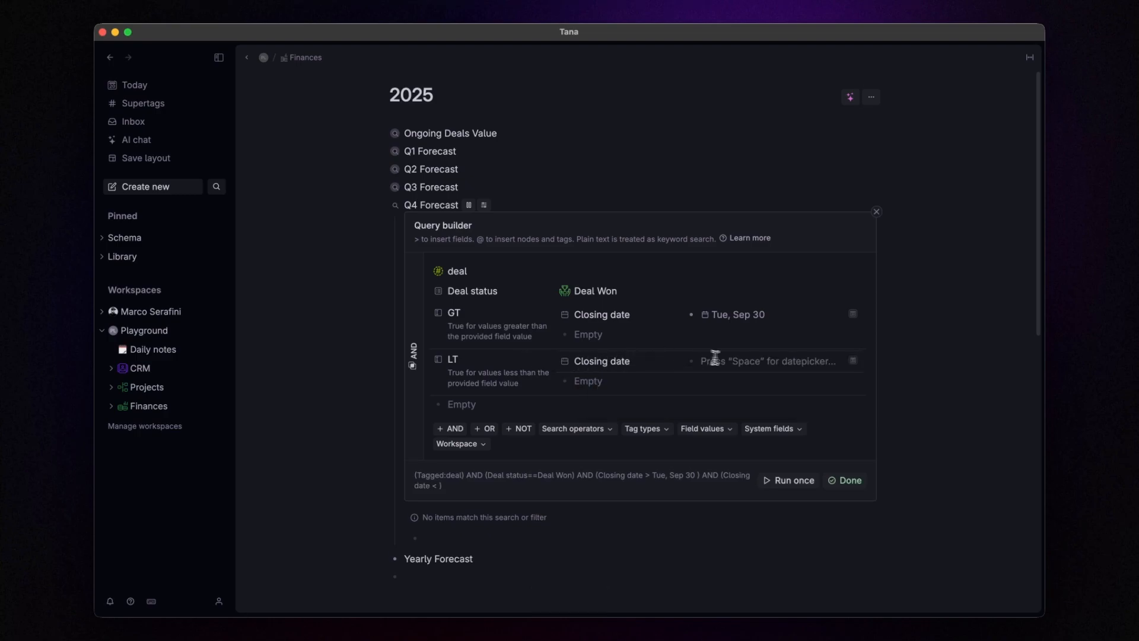
key(space)
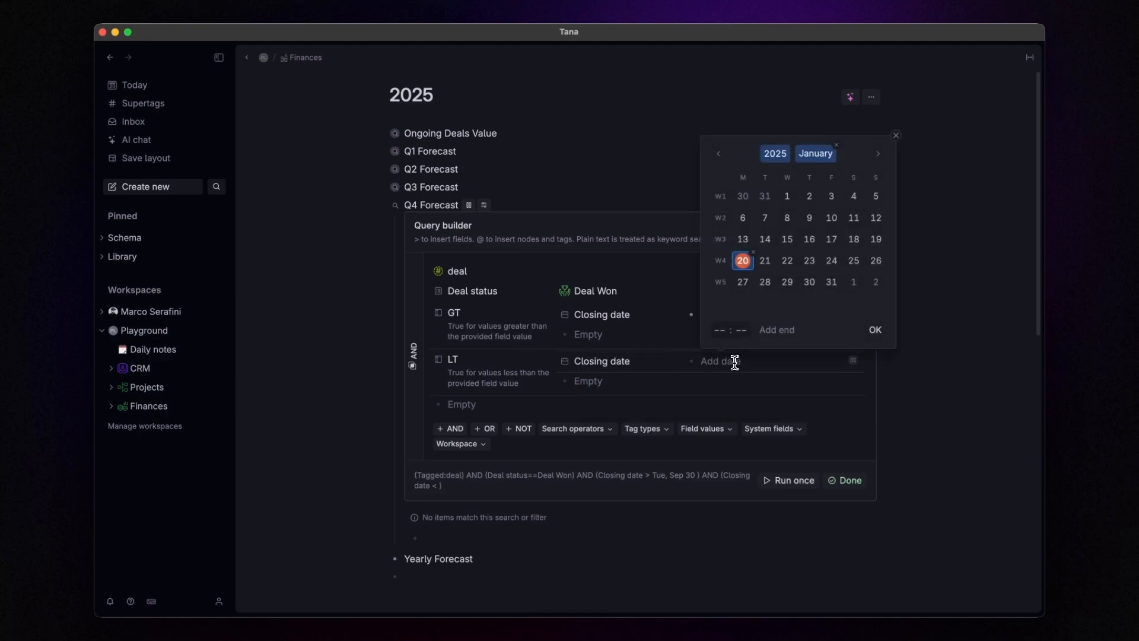
double_click(878, 153)
triple_click(878, 153)
double_click(878, 154)
double_click(878, 154)
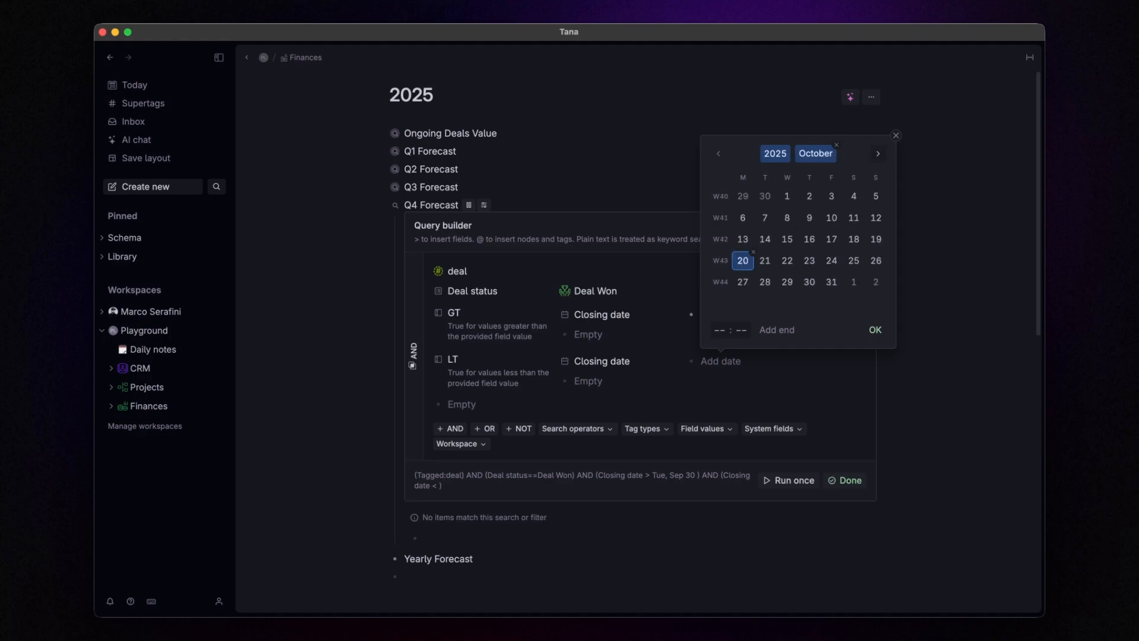
double_click(877, 153)
click(878, 154)
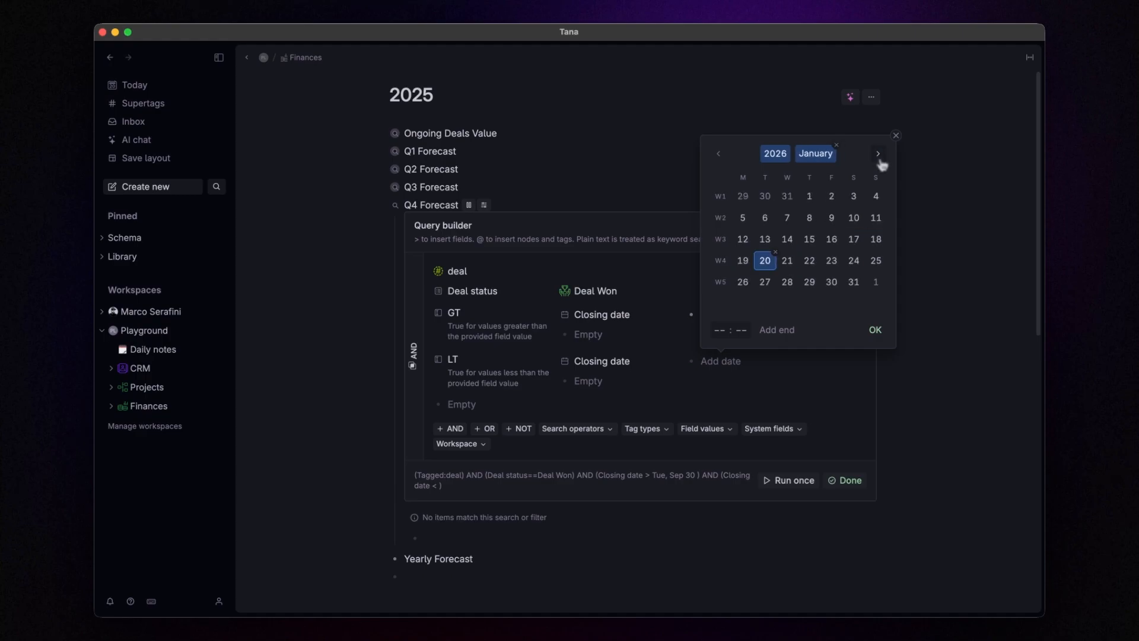
click(811, 197)
click(875, 329)
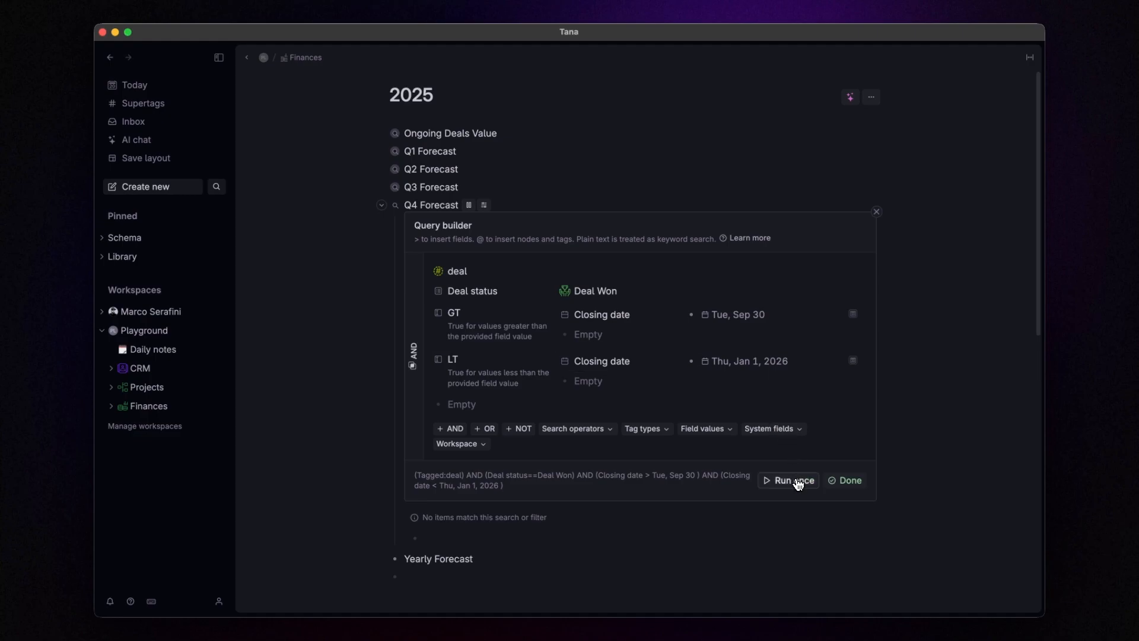
click(849, 481)
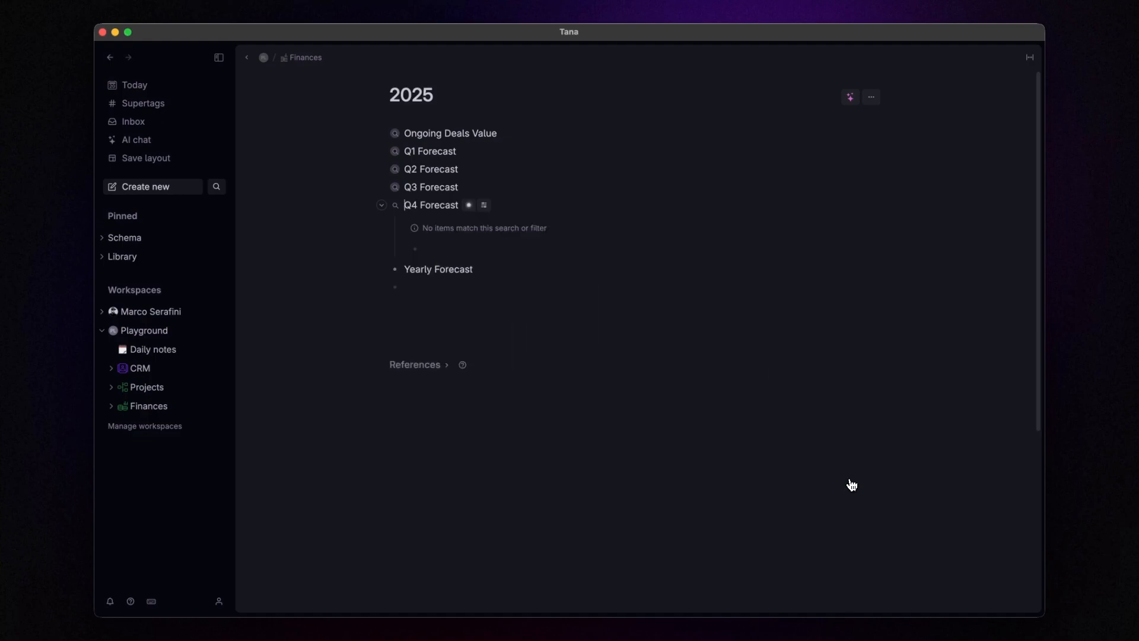
click(382, 206)
Step: Convert the Yearly Forecast node into a search node and set its query to the #deal supertag
key(super+k)
text(sear)
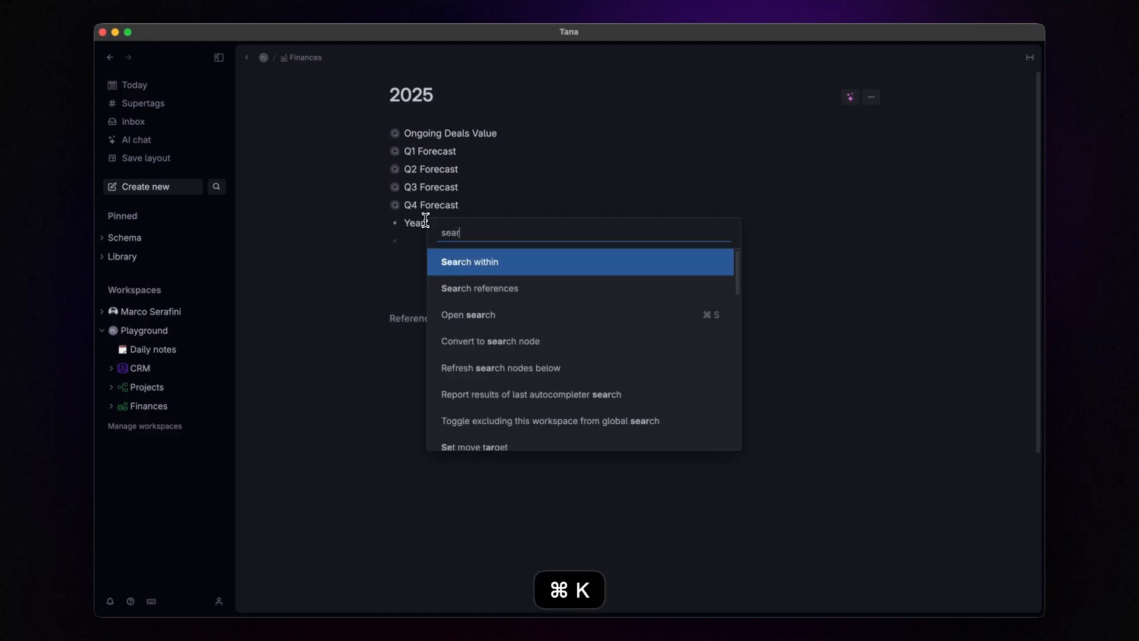
key(Down)
key(Down)
key(Down)
key(Return)
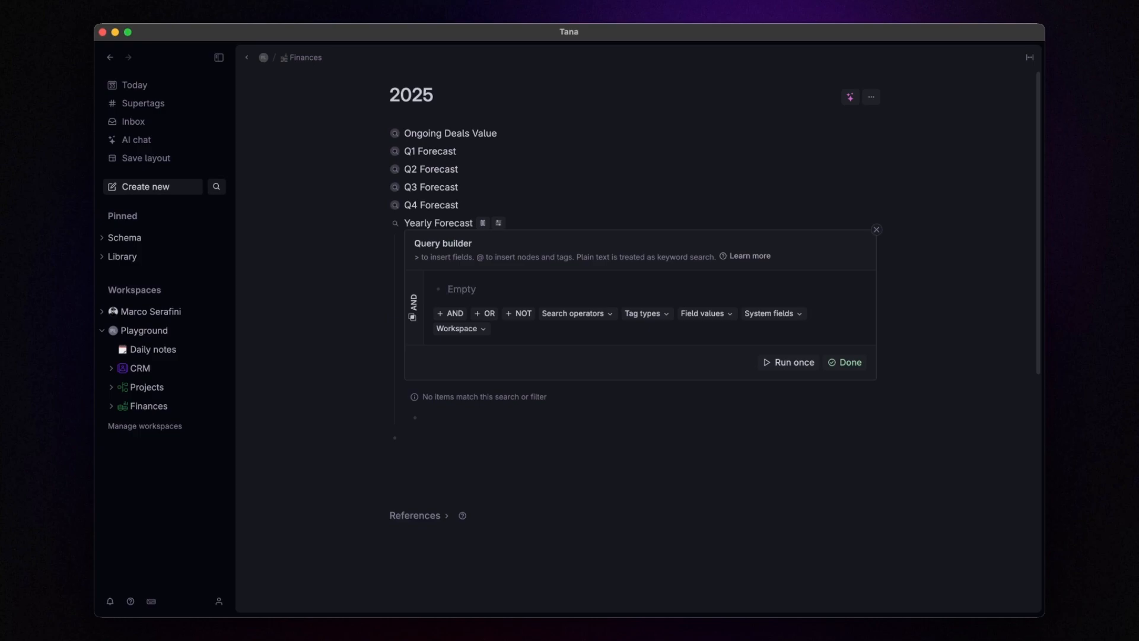
text(#deal)
key(Return)
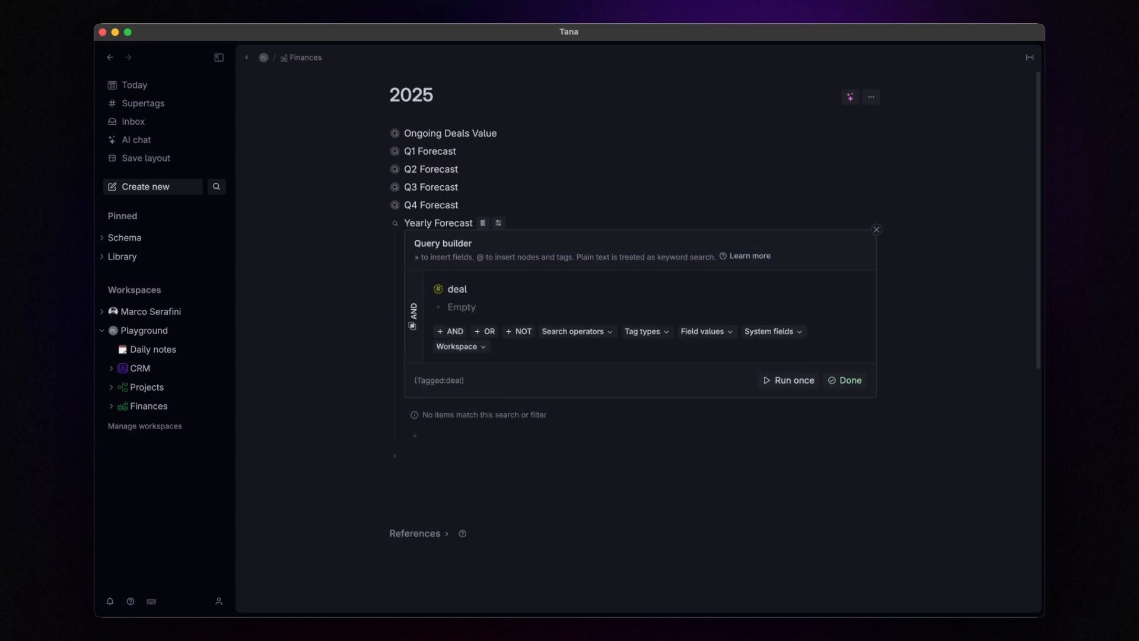
Step: Add a Deal status condition to the Yearly Forecast query and set it to Deal Won
text(>Deal)
key(Return)
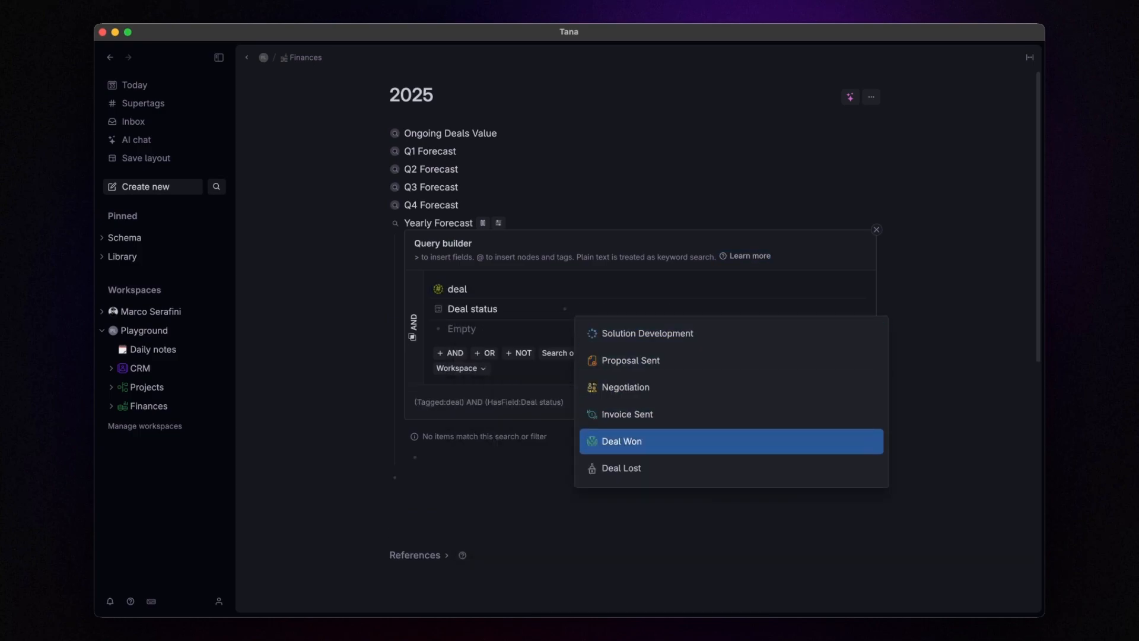
key(Return)
Step: Add a GT condition to the Yearly Forecast query for Closing date greater than December 31, 2024
text(>GT)
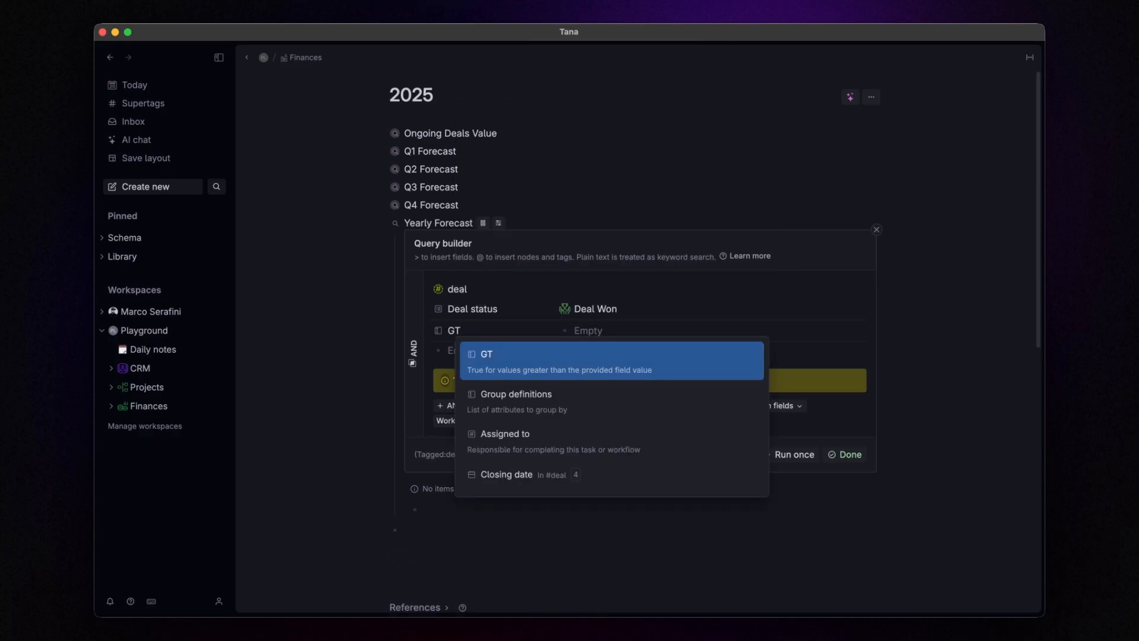
key(Return)
text(>)
key(Return)
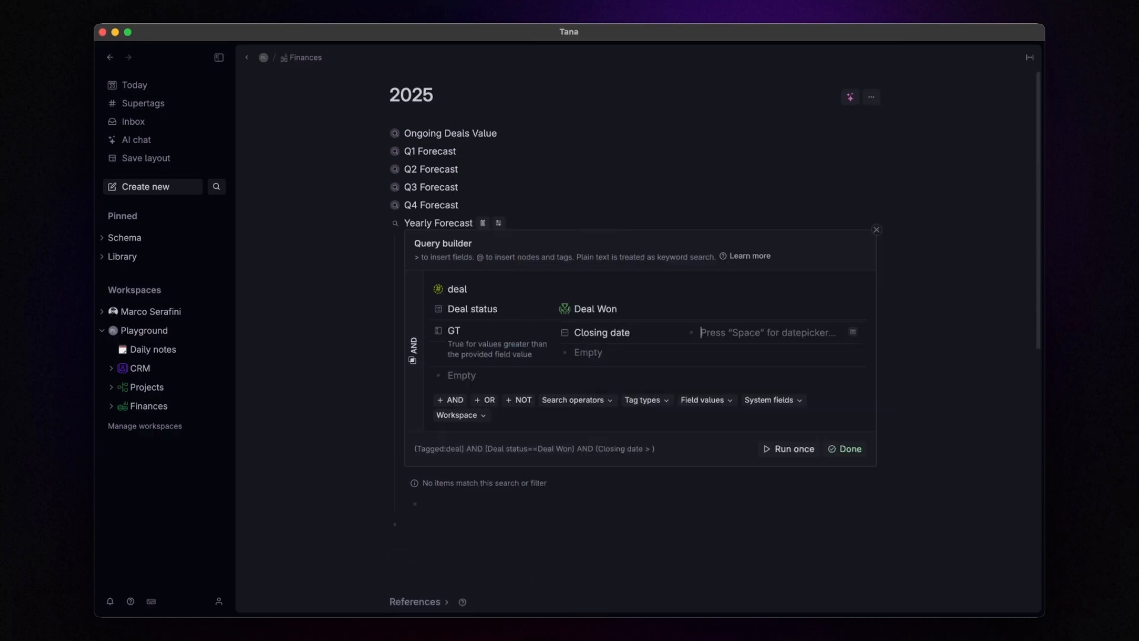
key(space)
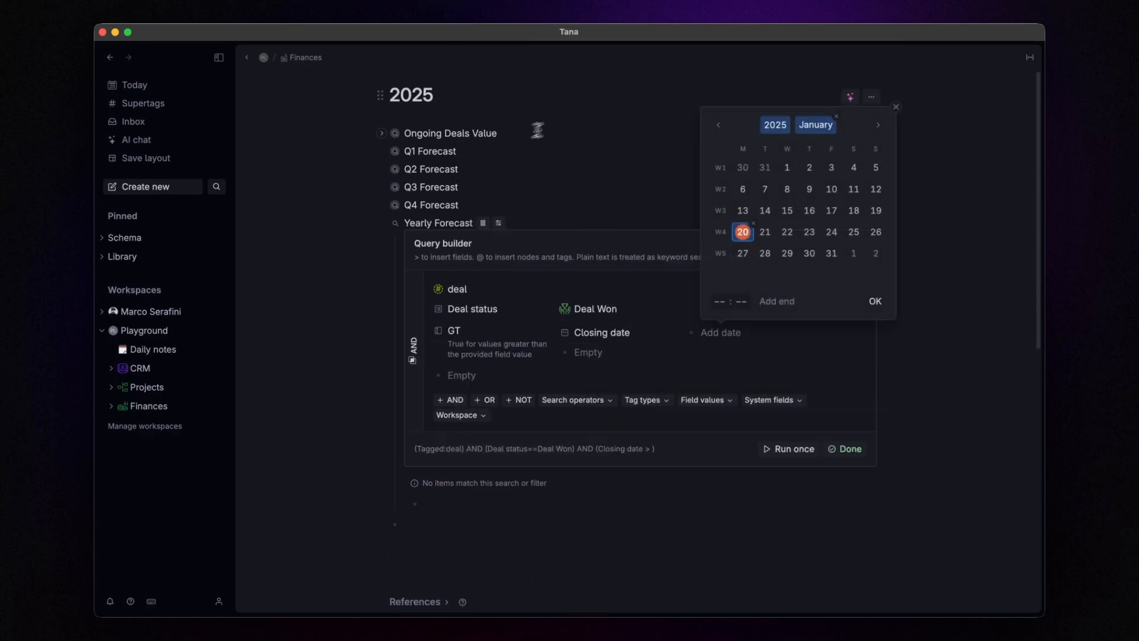
click(755, 165)
click(875, 301)
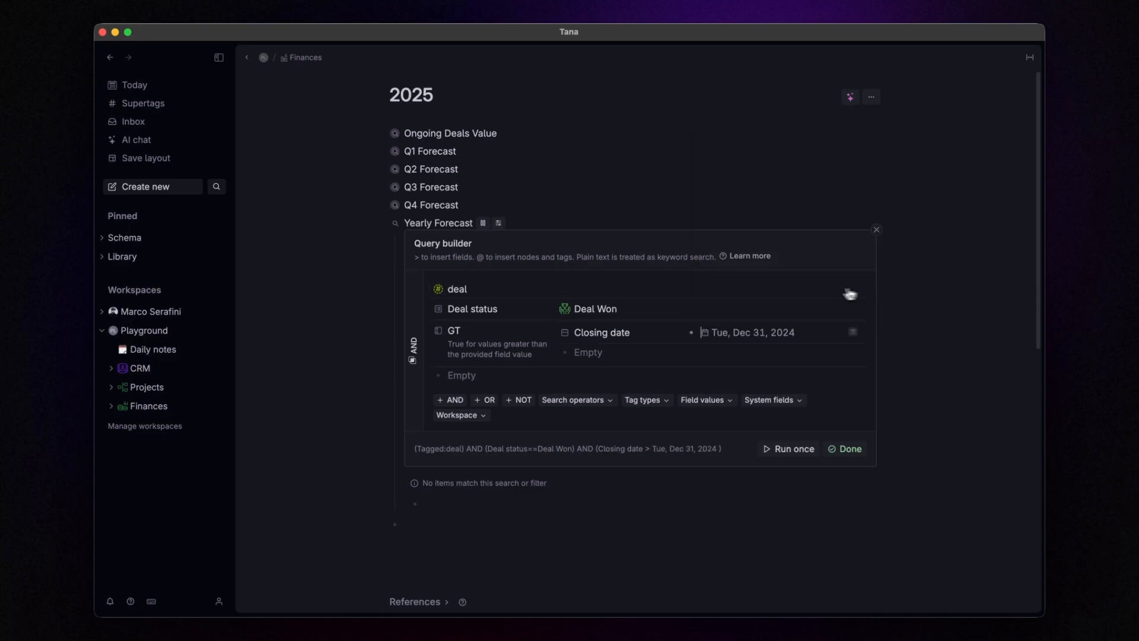
Step: Add an LT condition to the Yearly Forecast query for Closing date less than January 1, 2026
click(478, 378)
text(>LT)
key(Return)
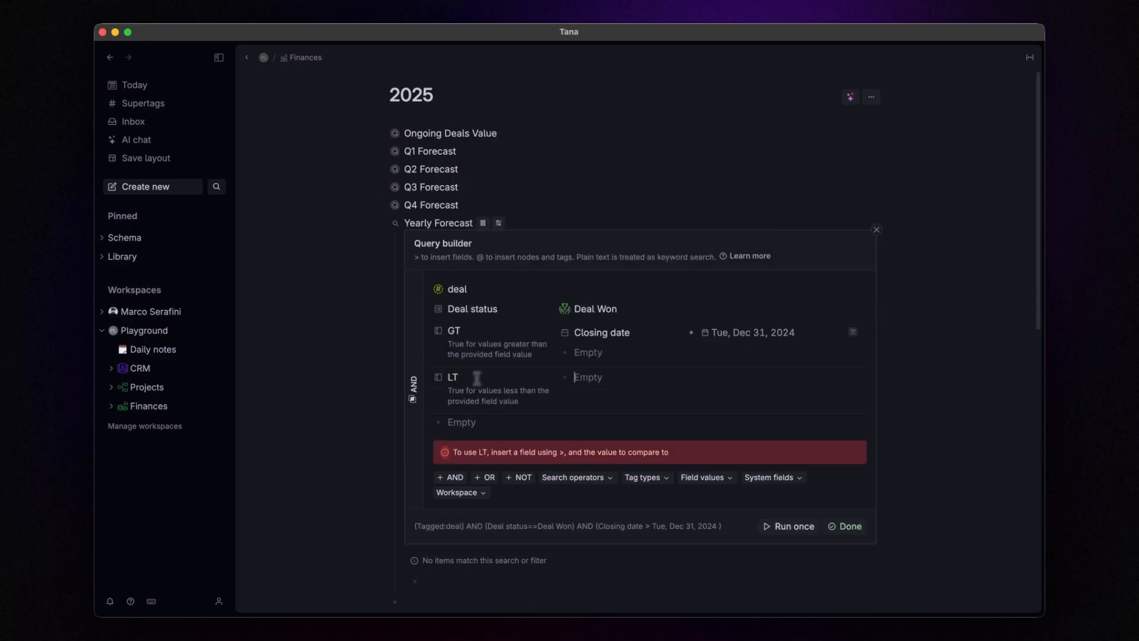
text(>)
key(Return)
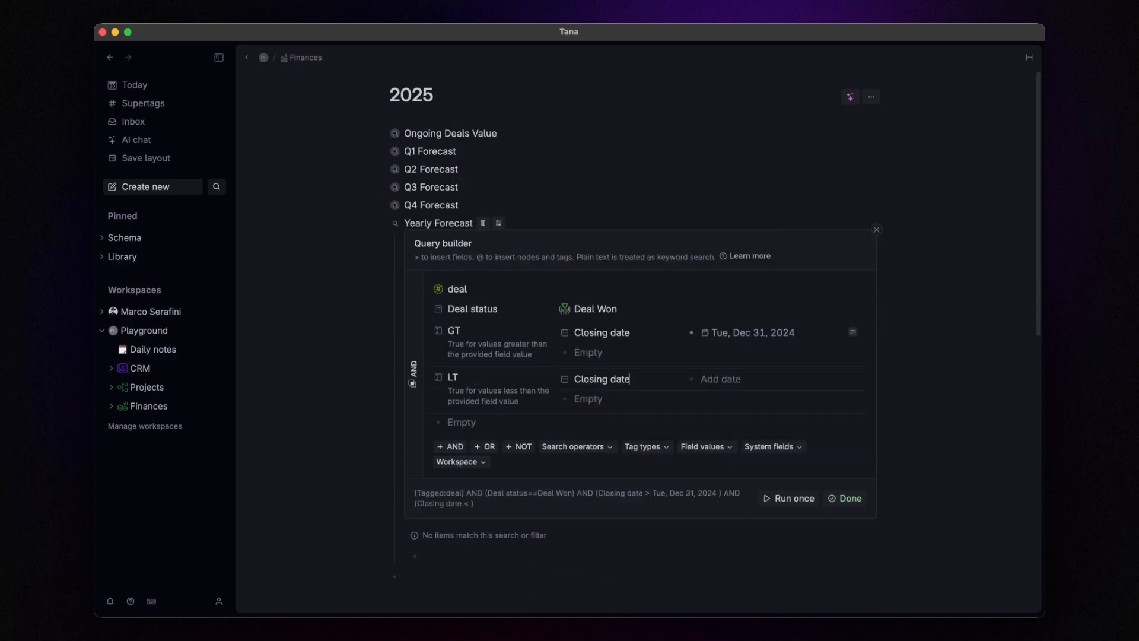
key(space)
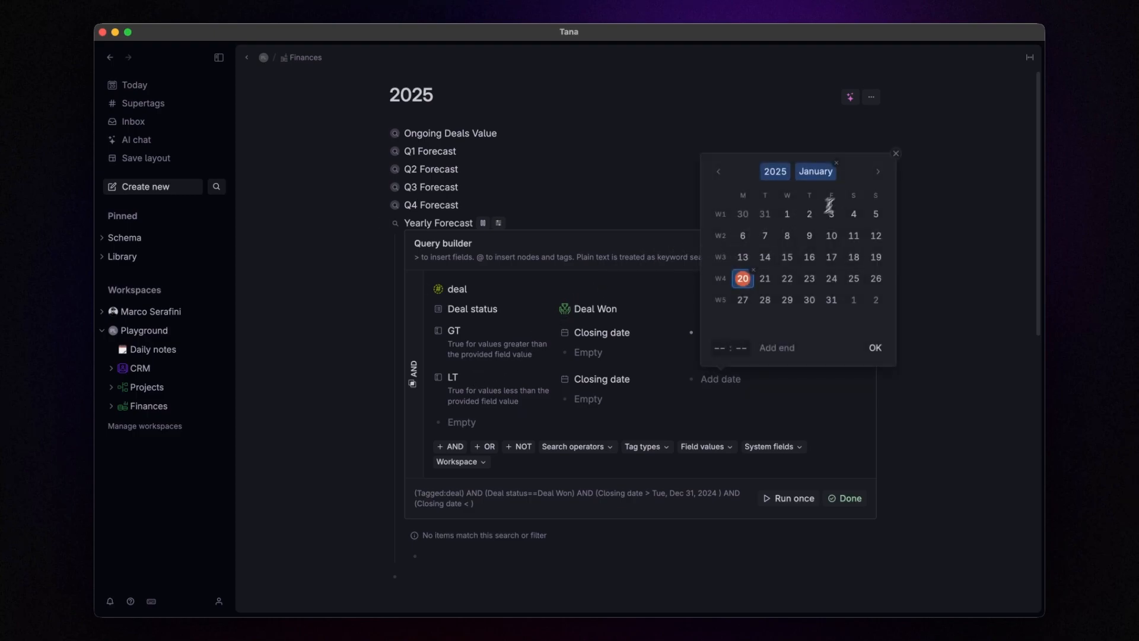
click(879, 172)
click(878, 172)
click(879, 172)
click(878, 172)
click(878, 172)
click(879, 172)
click(878, 172)
click(879, 172)
click(879, 172)
click(879, 172)
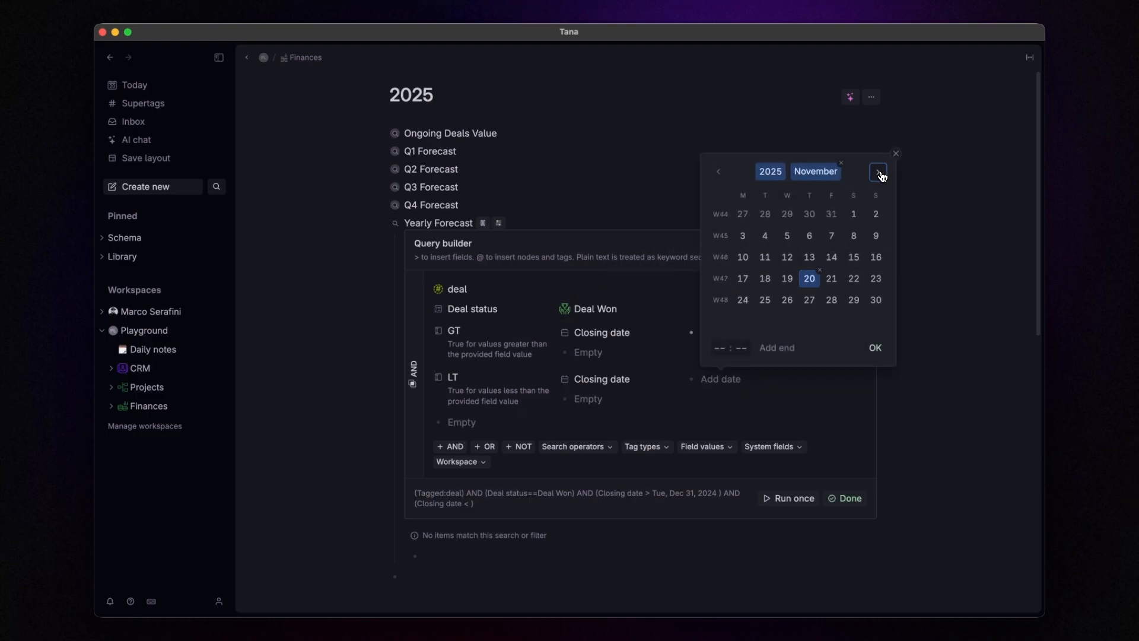
click(879, 172)
click(879, 172)
click(810, 217)
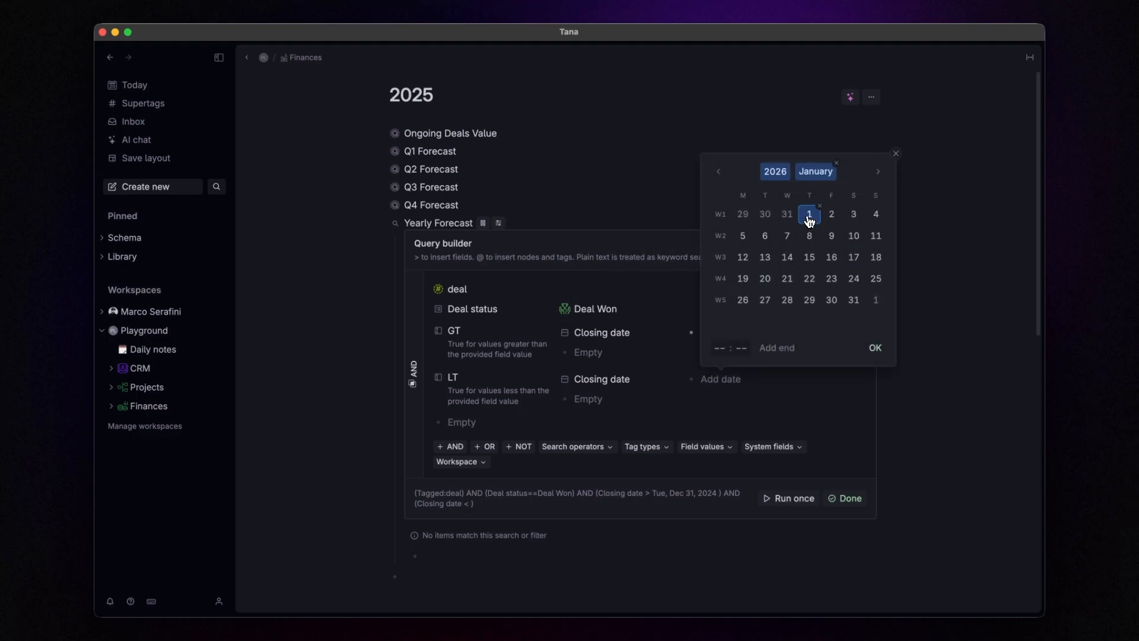
click(875, 348)
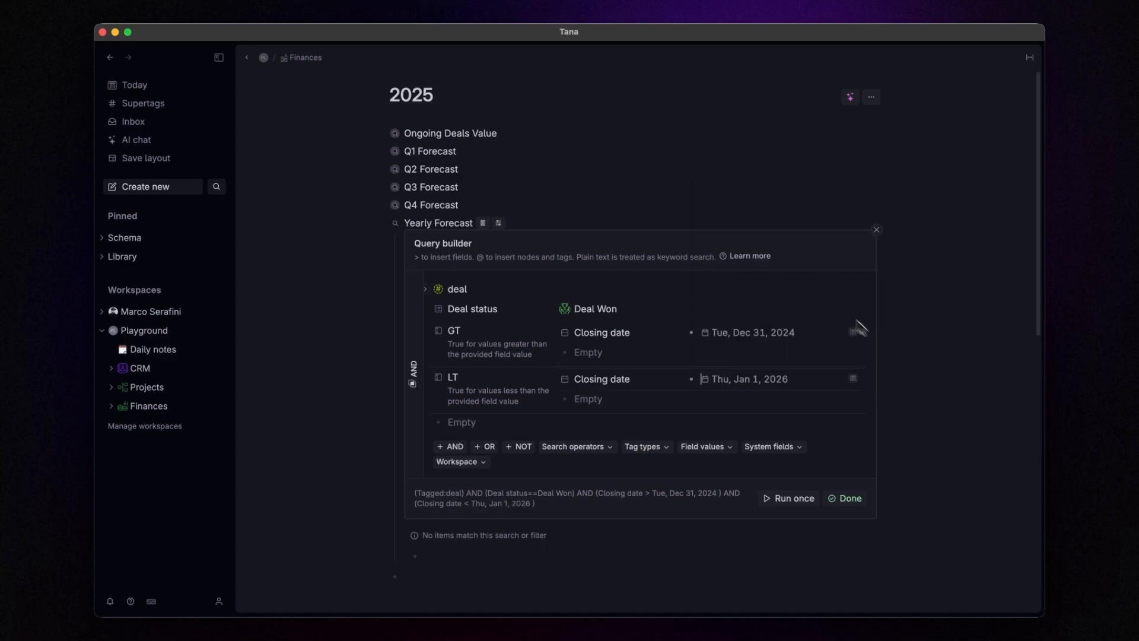
Step: Run the Yearly Forecast query once, save it and collapse the search node
click(782, 503)
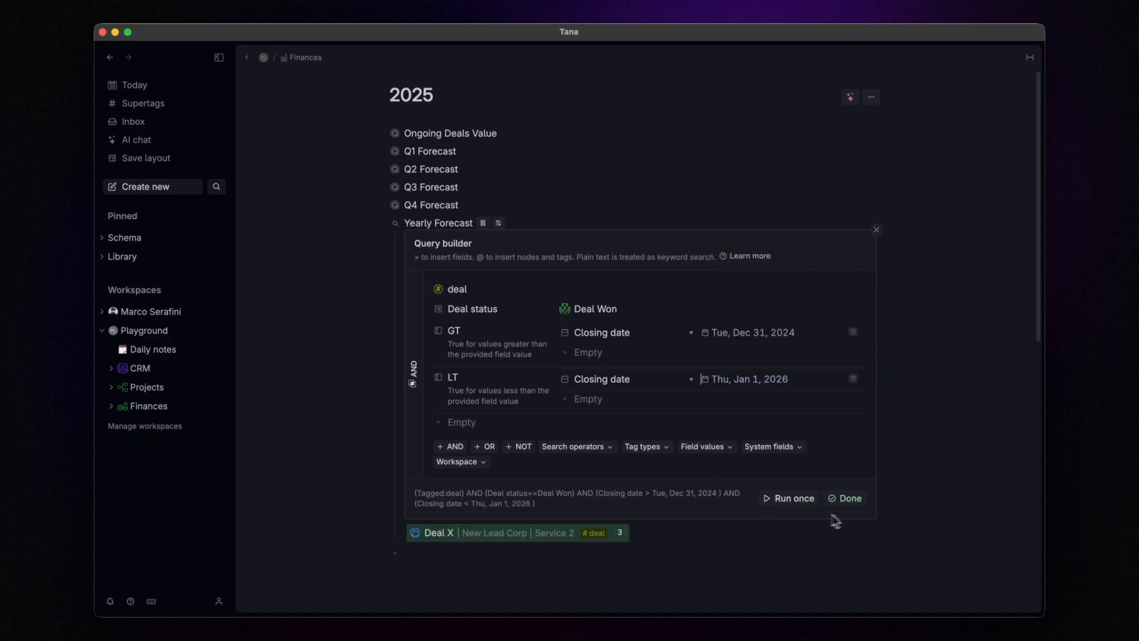
click(847, 502)
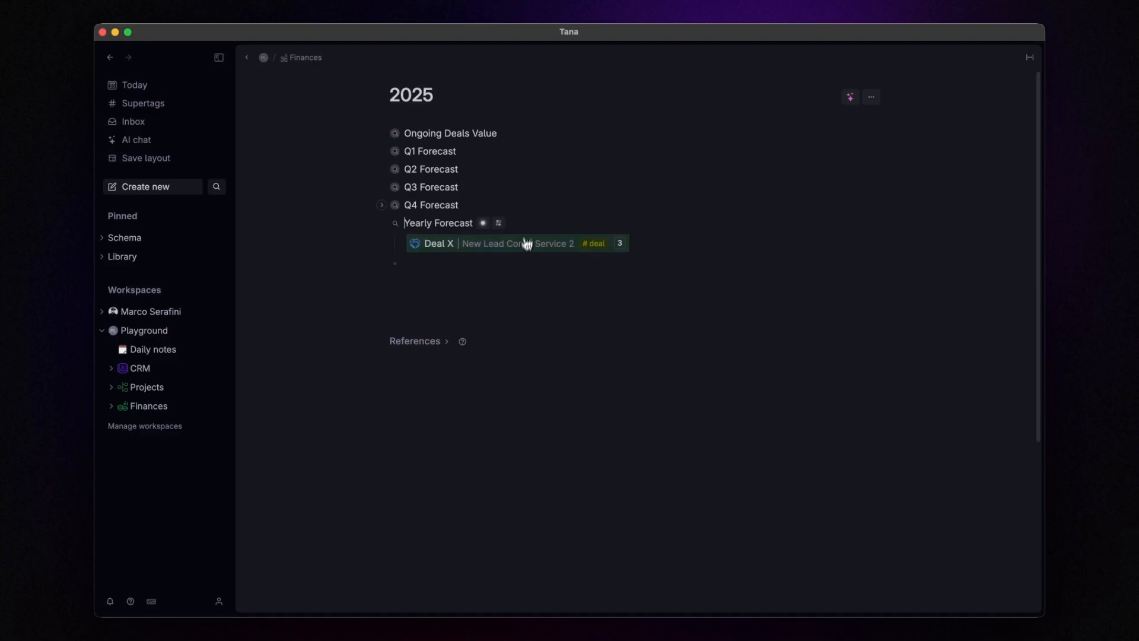
click(381, 224)
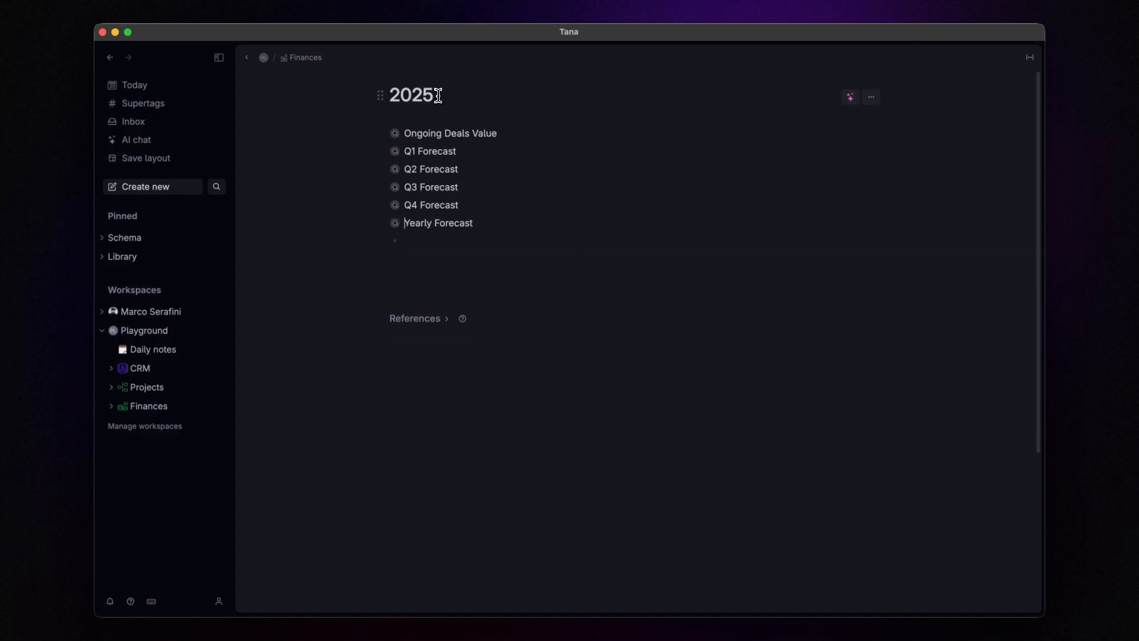
Step: Switch the 2025 page to a side menu view of its searches
key(super+k)
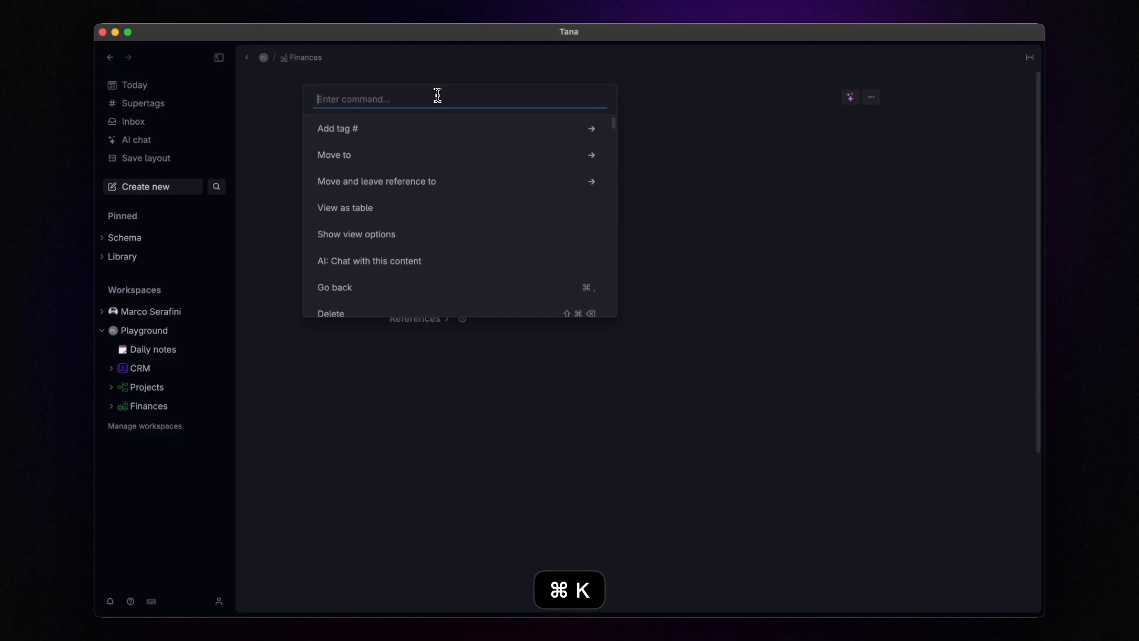
text(side)
key(Return)
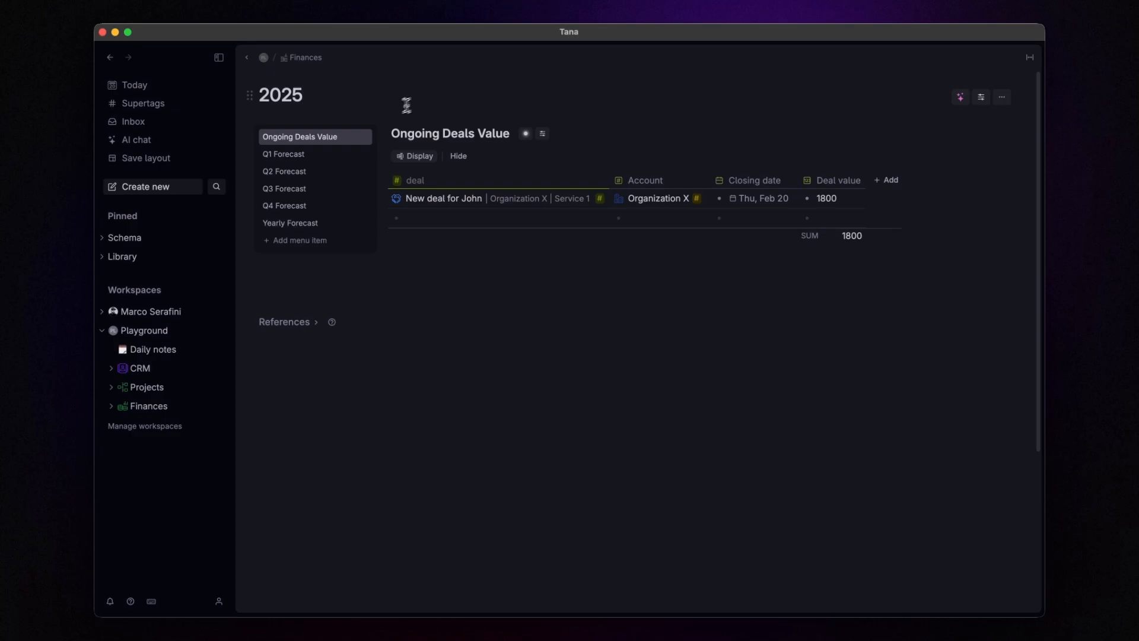
Step: Open the CRM page beside the 2025 page in a wider pane and show its Won deals
click(140, 368)
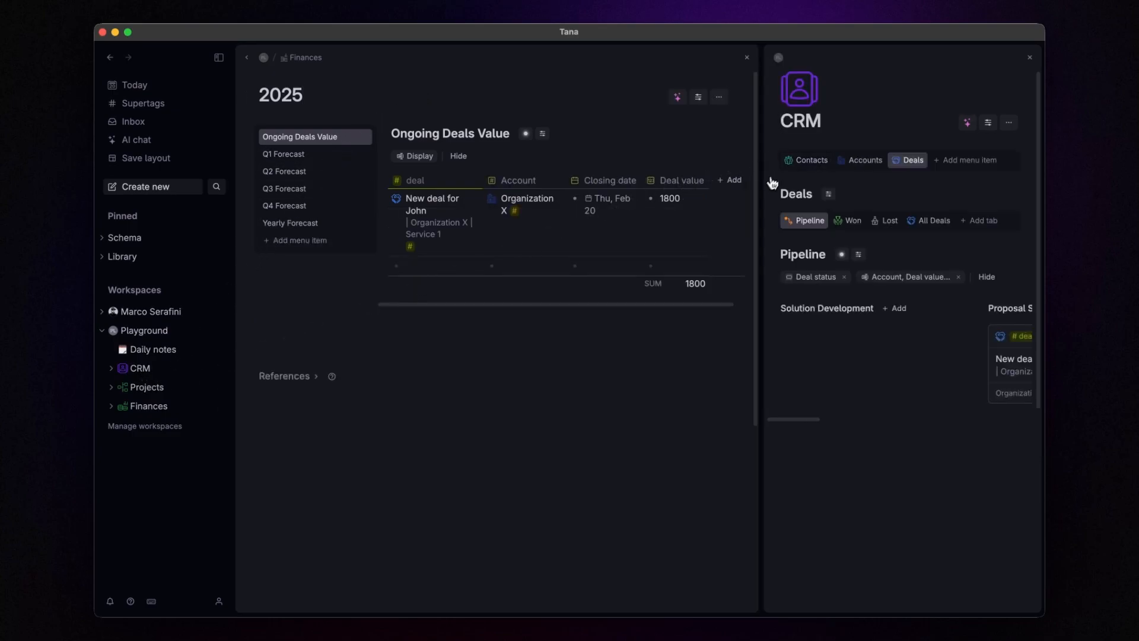
drag(759, 182, 611, 175)
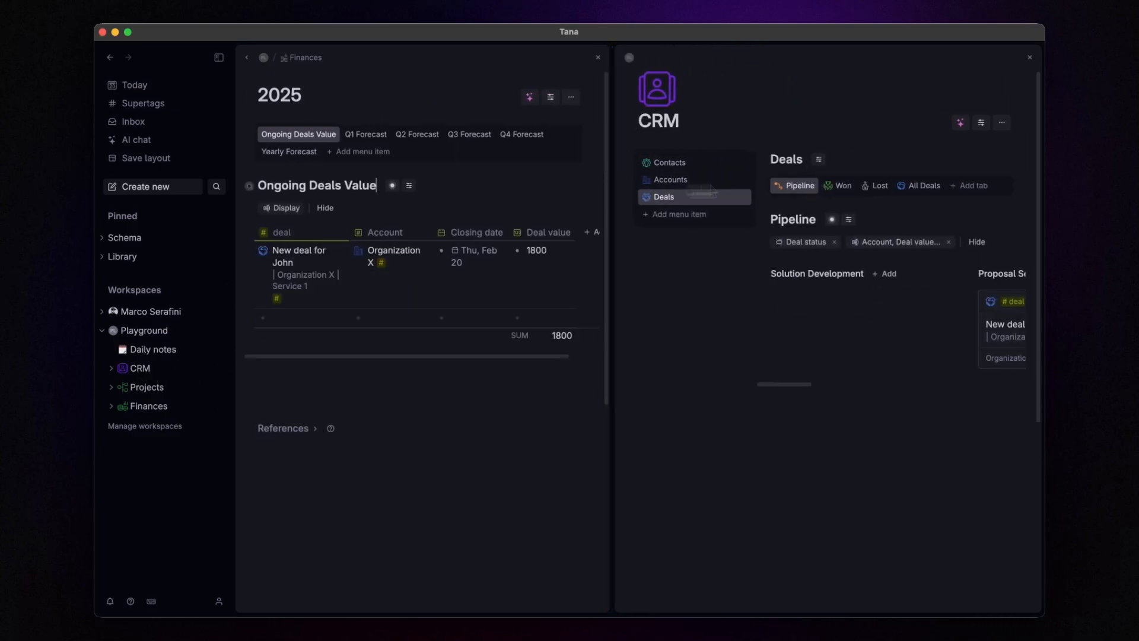
click(852, 189)
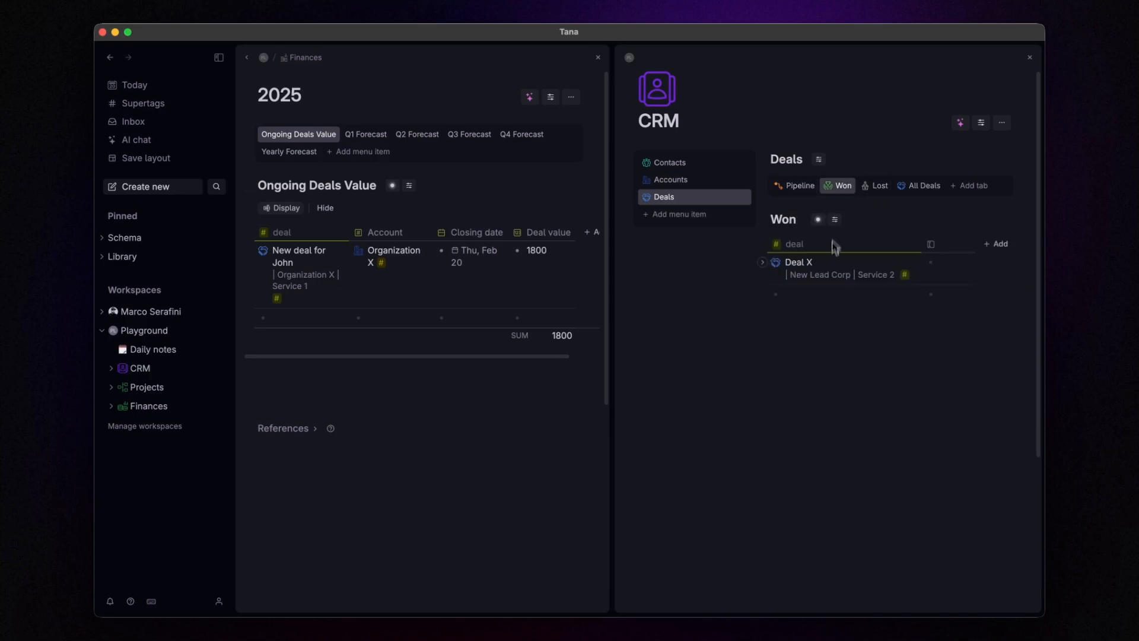
Step: Expand Deal X in the Won deals and set its closing date to January 31, 2025
click(763, 263)
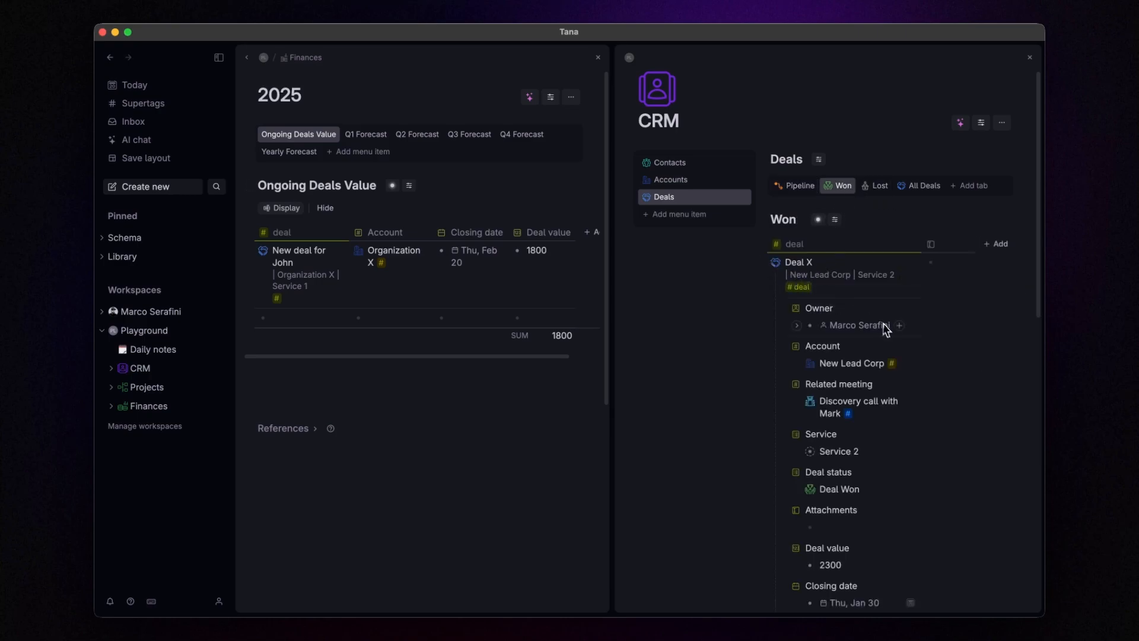
scroll(887, 329, down, 3)
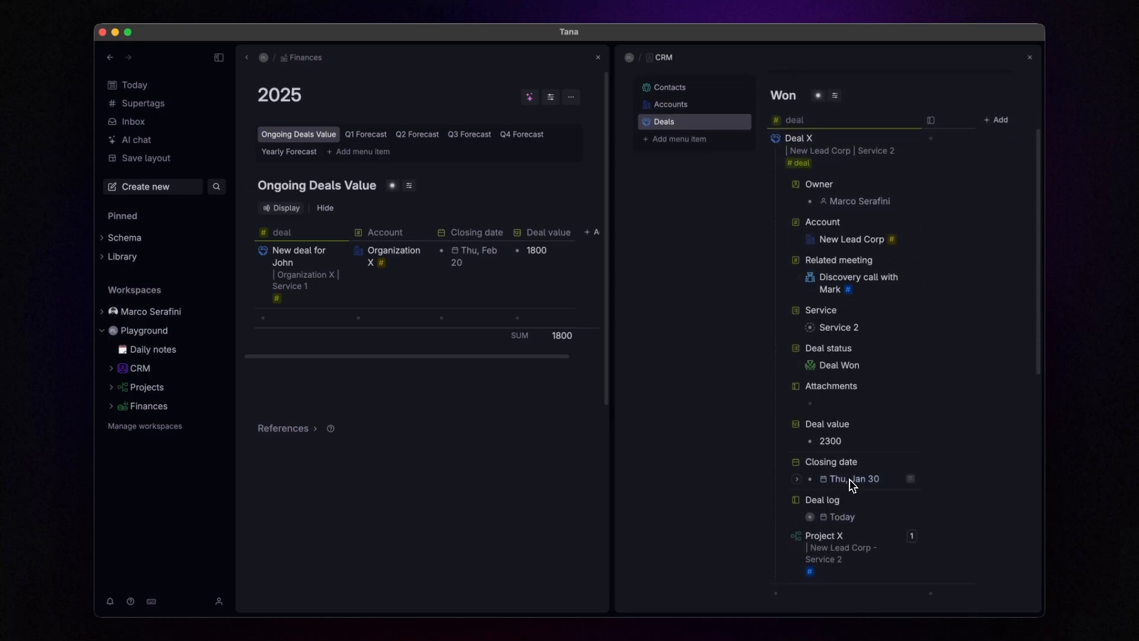
click(856, 480)
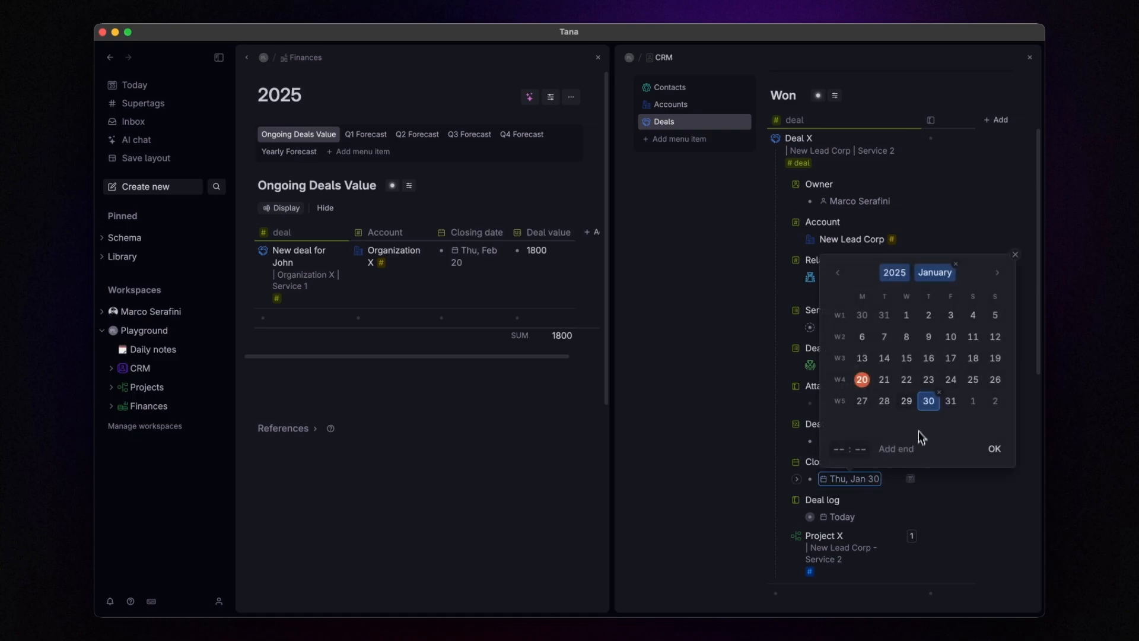
click(951, 401)
click(997, 448)
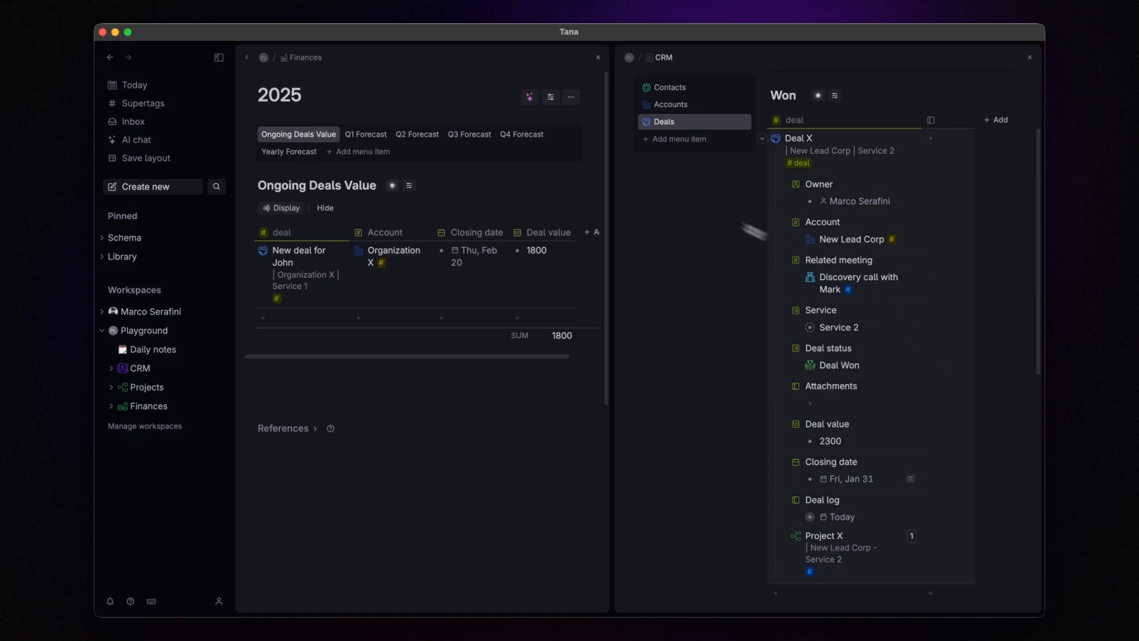
Step: Open the Q1 Forecast search on the 2025 page and show its results as a table
click(371, 136)
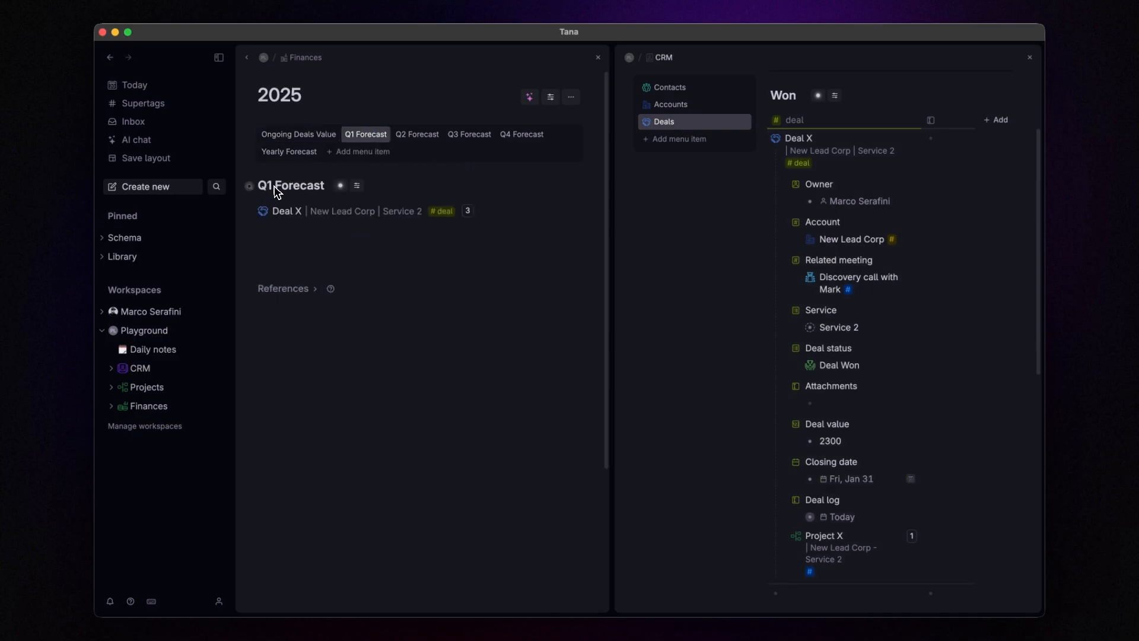
click(356, 186)
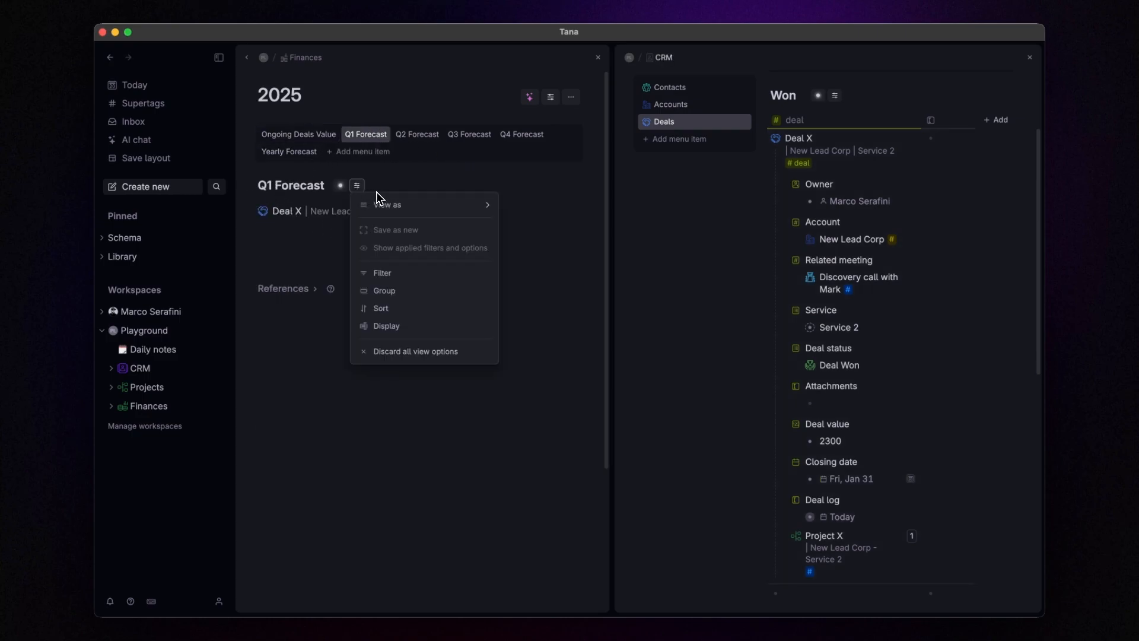
mouse_move(380, 205)
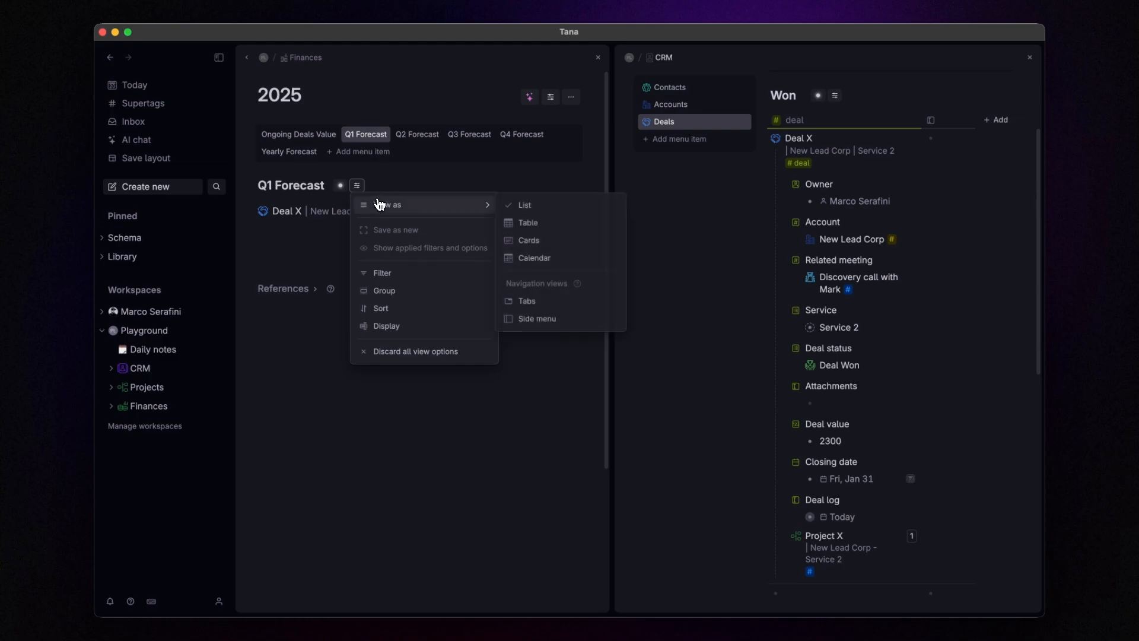
click(535, 223)
Step: Collapse the sidebar and close the CRM pane to give the 2025 page the full window
click(219, 57)
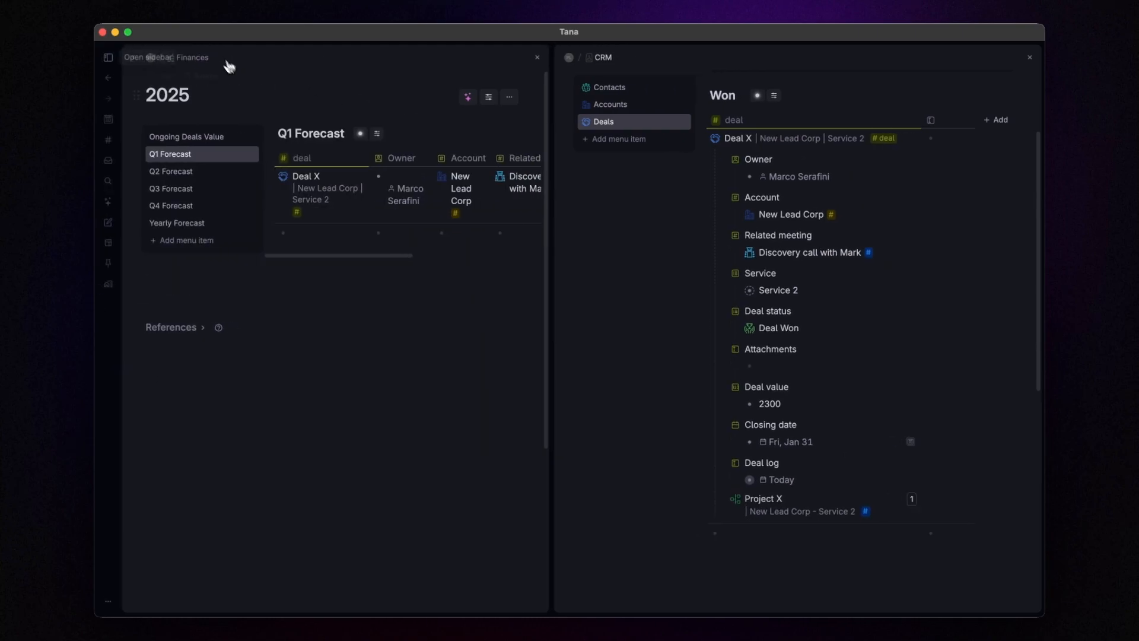
drag(552, 198, 792, 211)
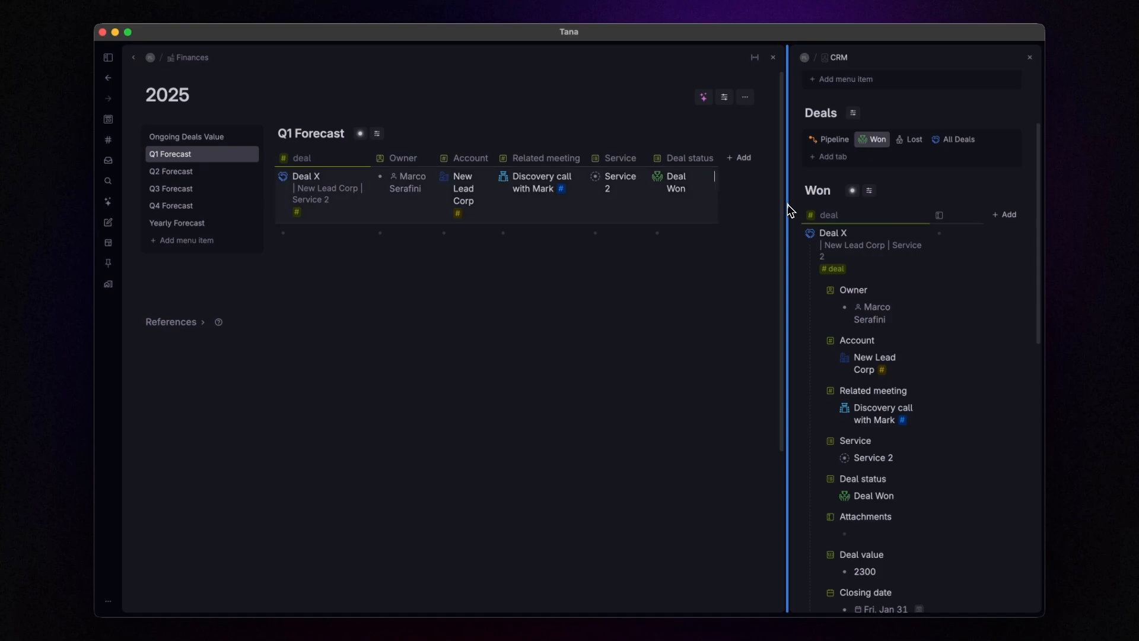
click(1032, 65)
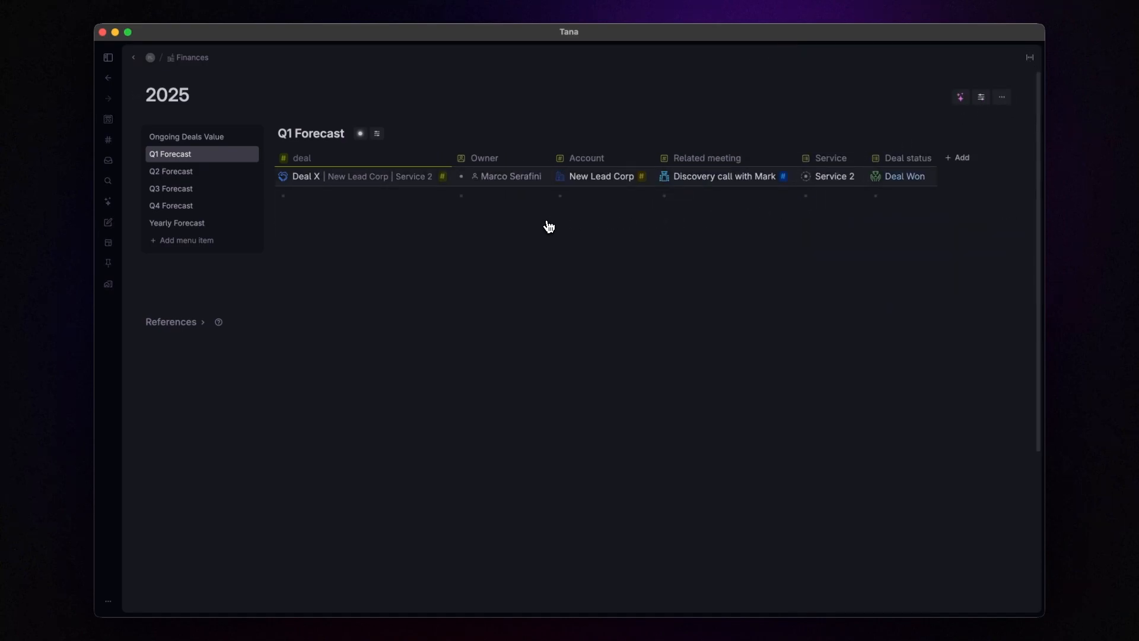
Step: Add the Deal value column to the Q1 Forecast table and calculate its sum
click(376, 133)
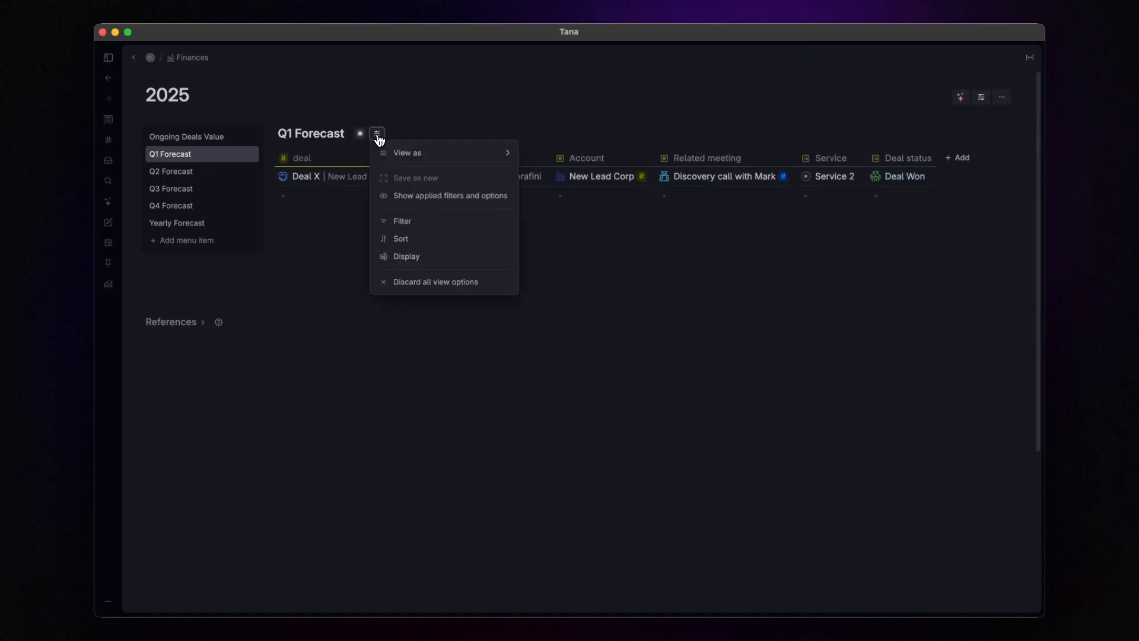
click(424, 256)
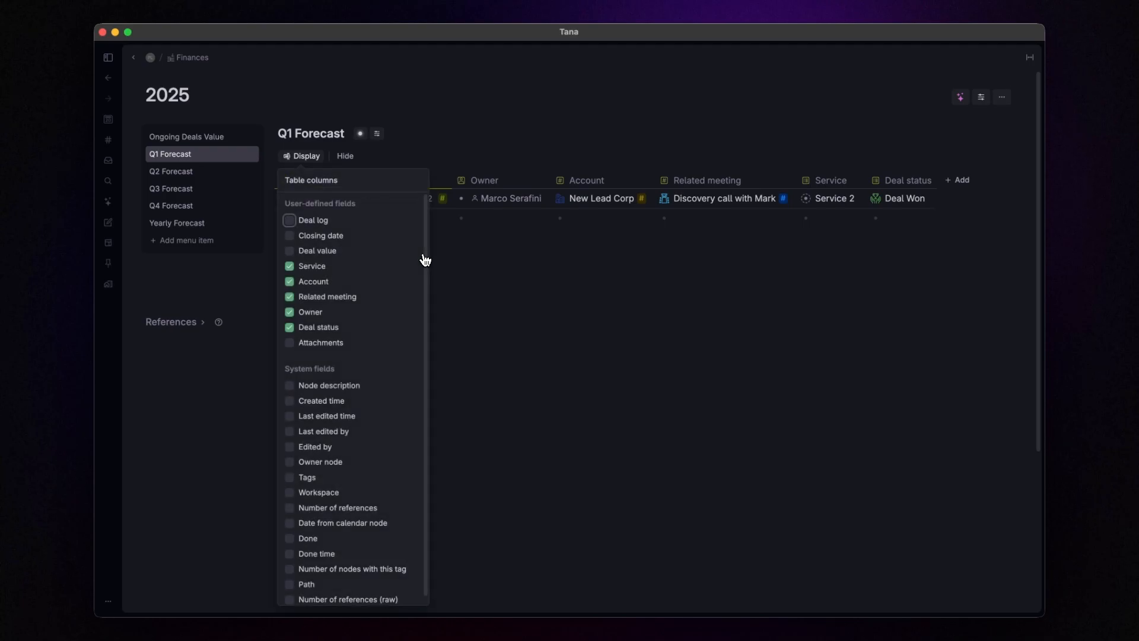
click(297, 254)
click(607, 277)
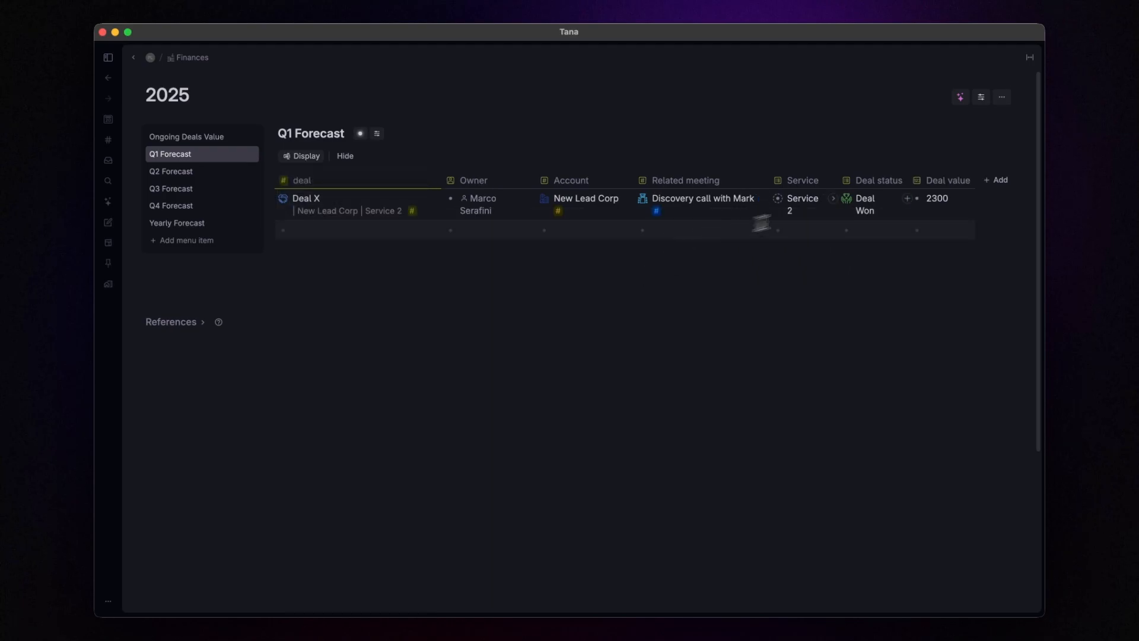
click(943, 180)
mouse_move(976, 261)
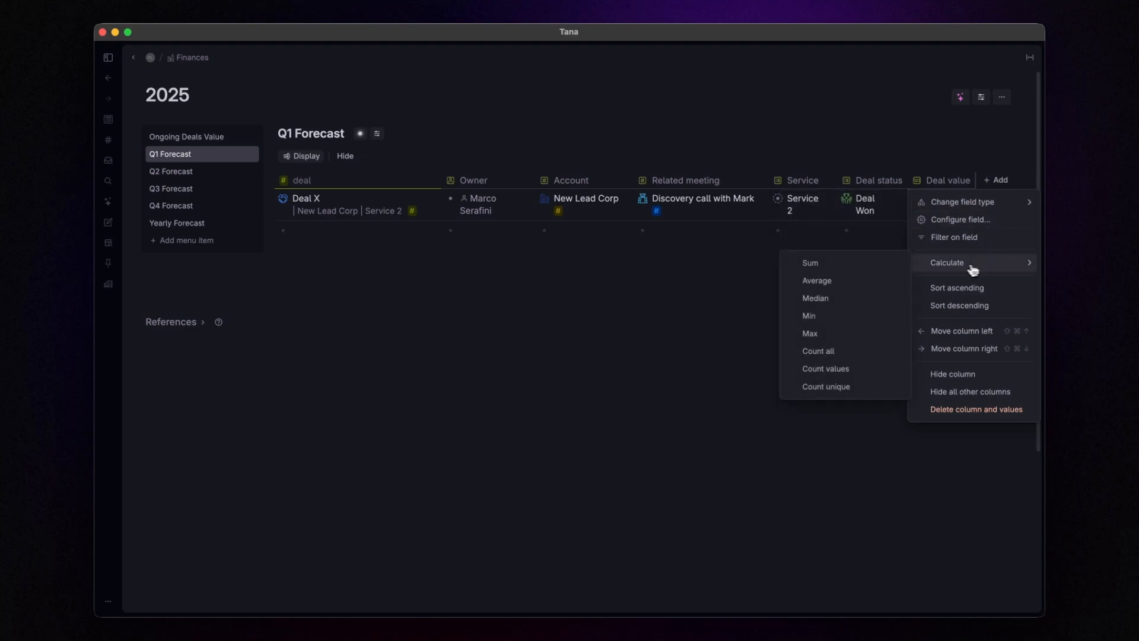
click(839, 264)
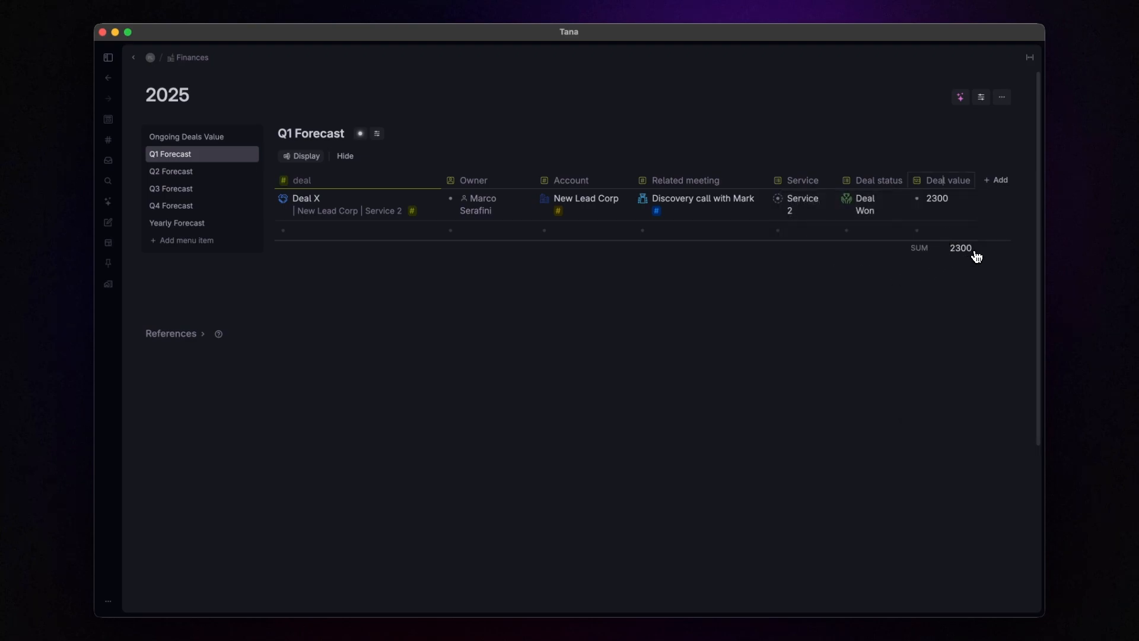
Step: Expand Deal X in the Q1 Forecast table and set its closing date to April 30, 2025
click(273, 200)
click(359, 287)
click(505, 81)
click(505, 81)
click(505, 81)
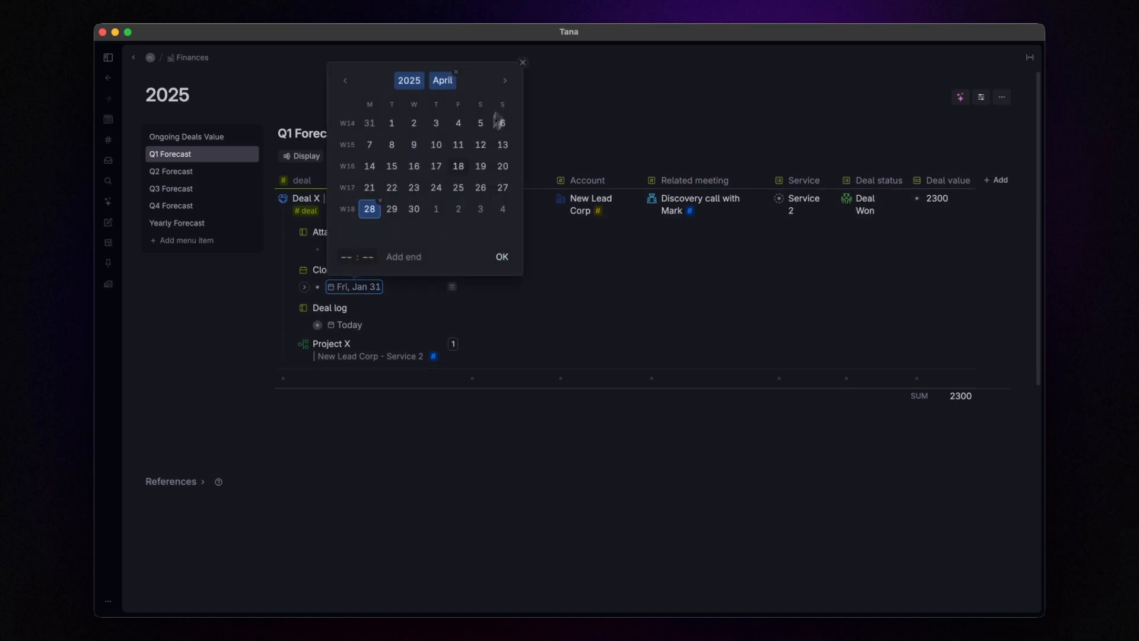
click(417, 209)
click(501, 259)
Step: Open the Q2 Forecast search and show its results as a table
click(193, 174)
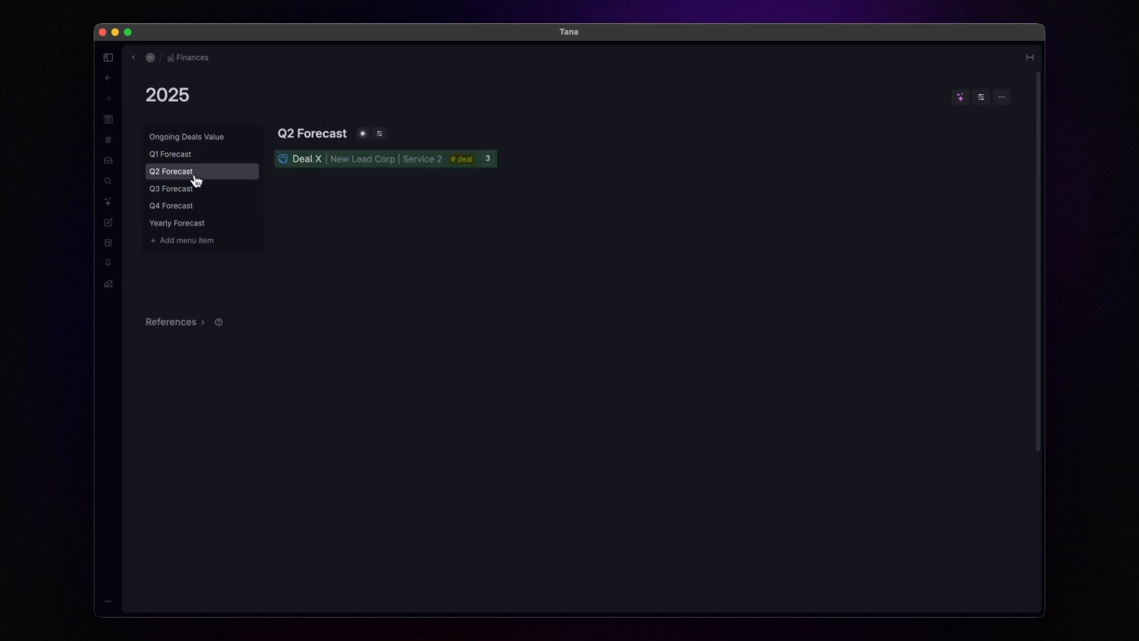
click(379, 133)
mouse_move(410, 152)
click(546, 169)
Step: Add the Deal value column to the Q2 Forecast table and calculate its sum
click(379, 133)
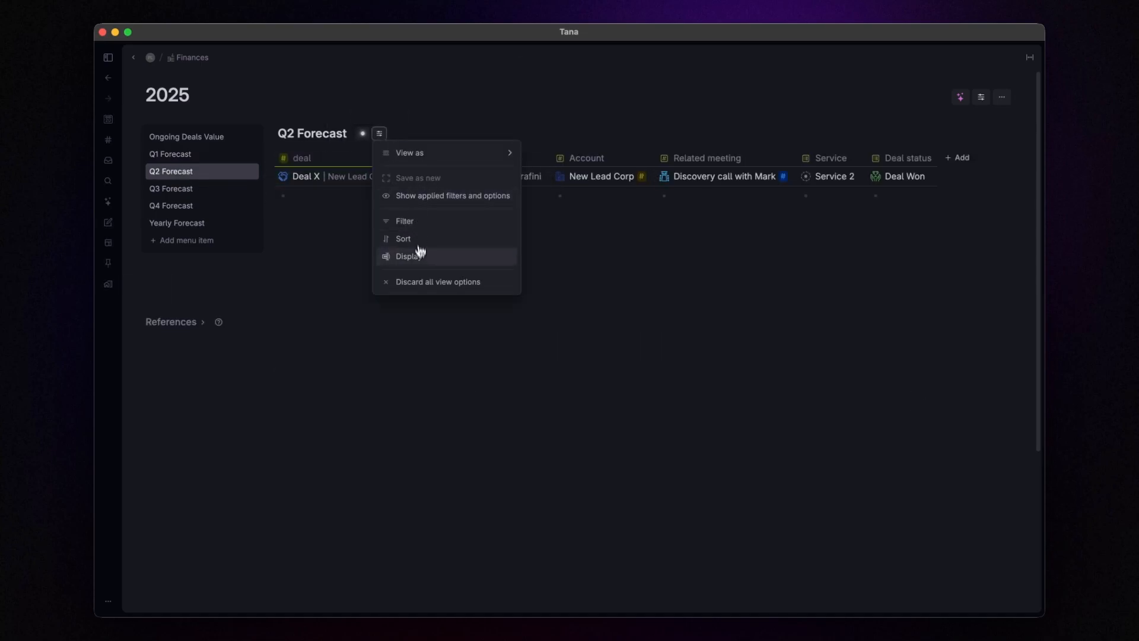
click(419, 247)
click(317, 251)
click(941, 272)
click(945, 181)
click(946, 180)
click(945, 180)
mouse_move(946, 261)
click(855, 270)
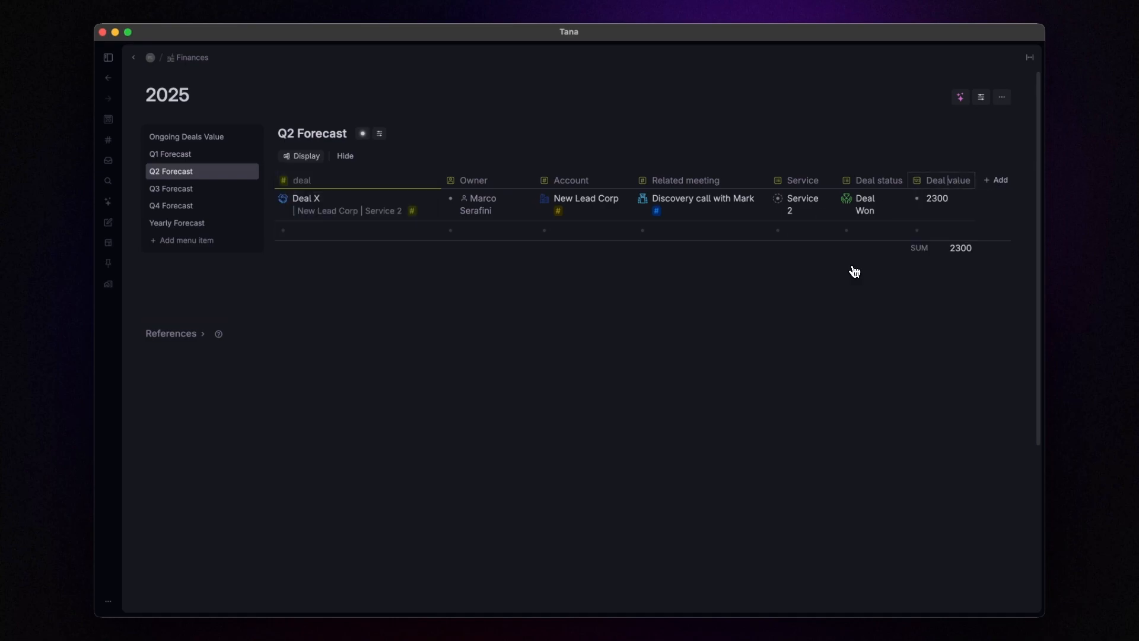
Step: Expand Deal X in the Q2 Forecast table and set its closing date to September 17, 2025
click(271, 198)
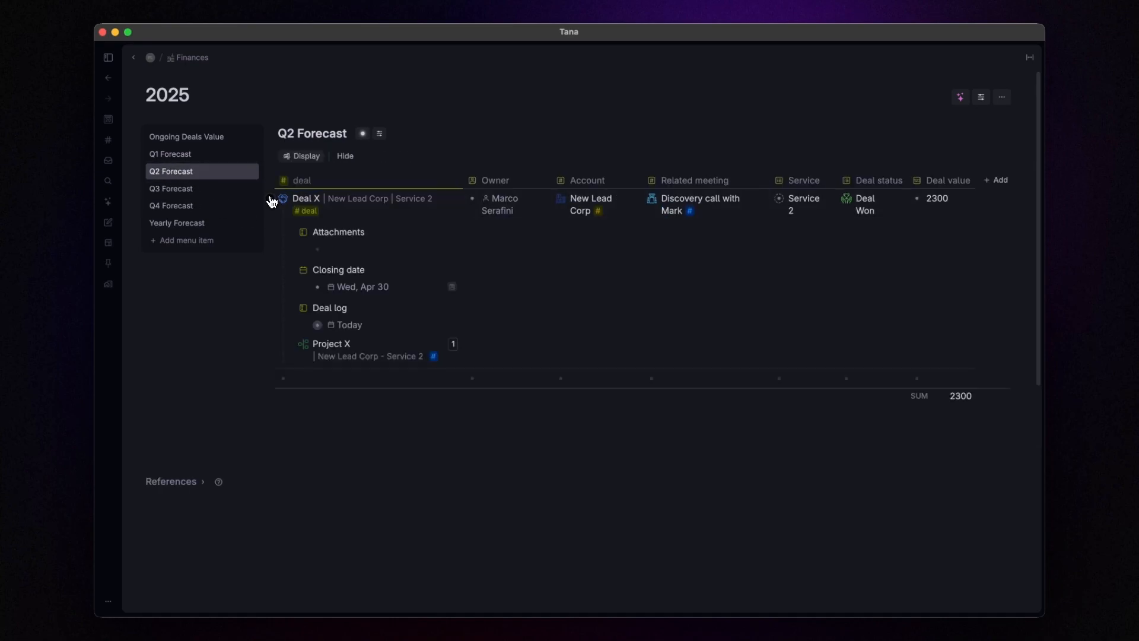
click(359, 287)
click(505, 81)
click(505, 81)
click(505, 81)
click(505, 81)
double_click(504, 81)
click(346, 81)
click(414, 166)
click(502, 257)
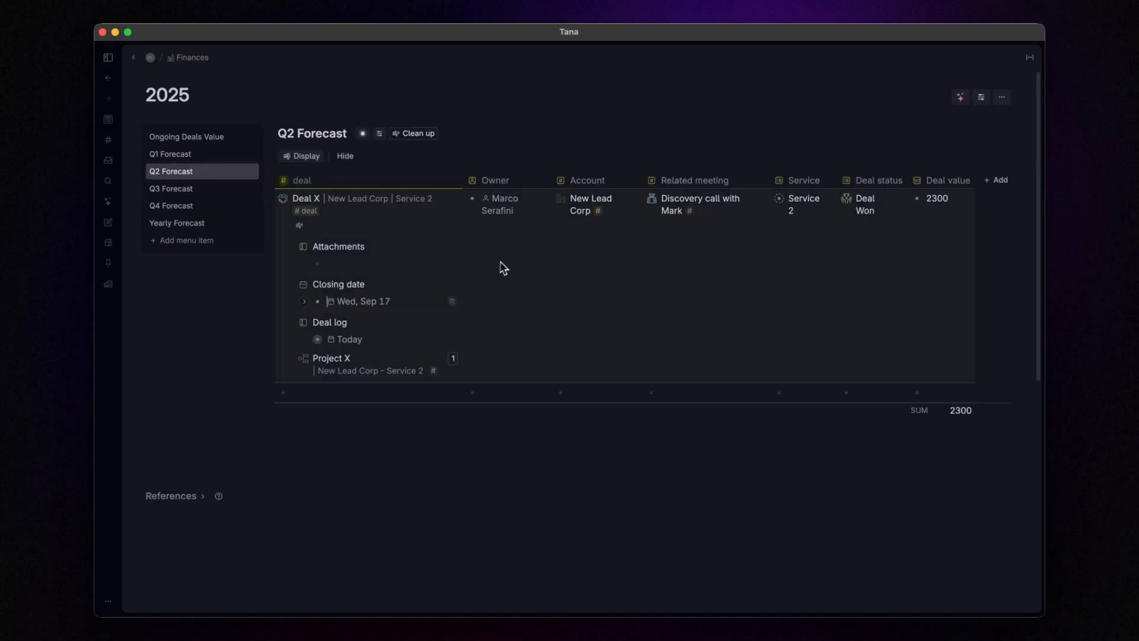
Step: Open the Q3 Forecast search and show its results as a table
click(171, 189)
click(380, 133)
mouse_move(445, 153)
click(551, 171)
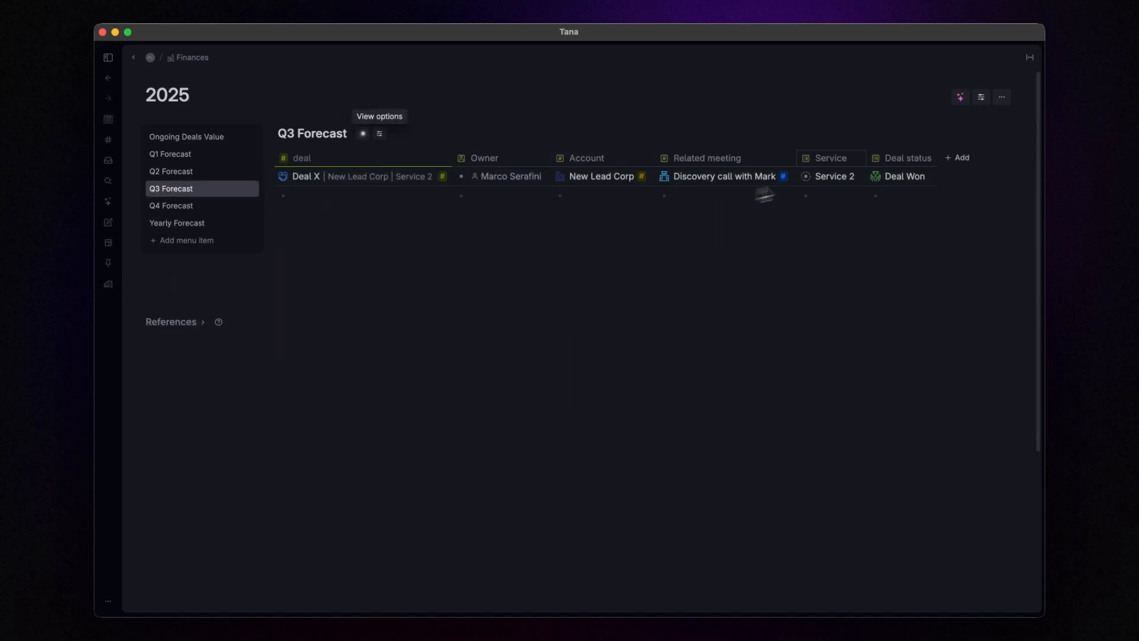
Step: Add the Deal value column to the Q3 Forecast table and calculate its sum
click(380, 134)
click(420, 256)
click(375, 250)
key(Escape)
click(950, 181)
mouse_move(967, 258)
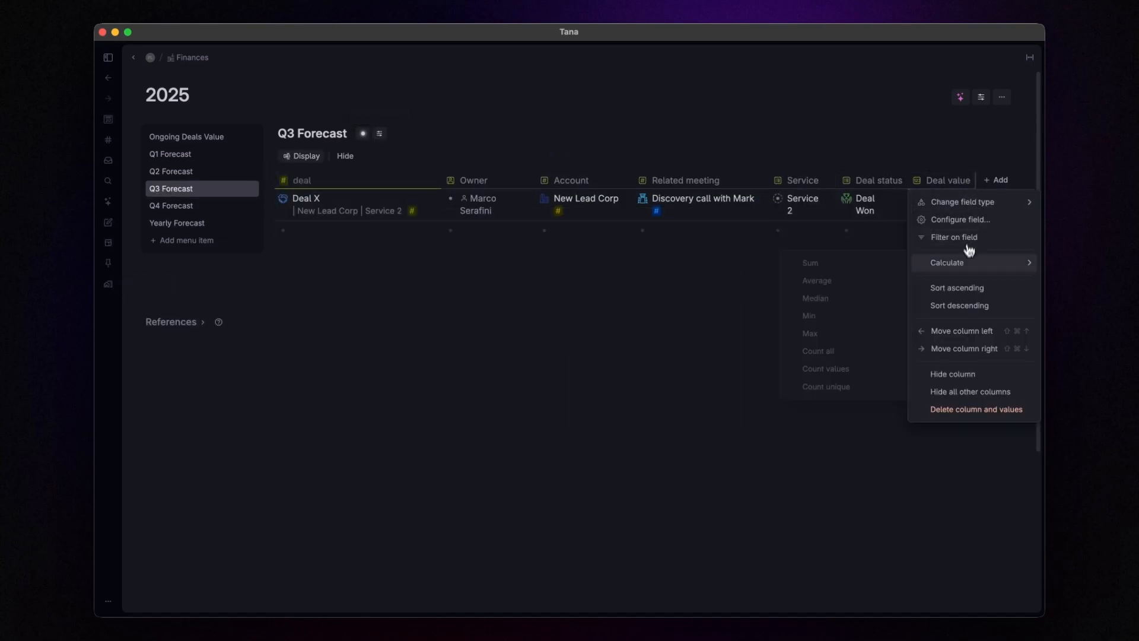
click(820, 264)
Step: Expand Deal X in the Q3 Forecast table and move its closing date to a day in the fourth quarter of 2025
click(201, 206)
click(171, 189)
click(296, 210)
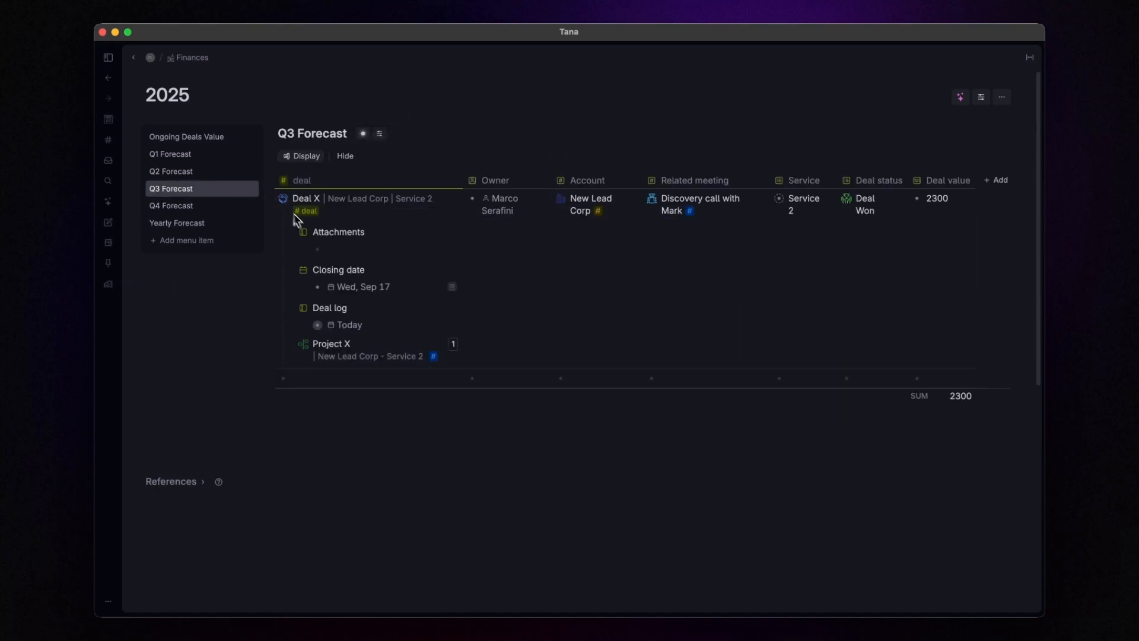
click(363, 286)
click(480, 123)
click(502, 257)
Step: Open the Q4 Forecast search and show its results as a table
click(249, 205)
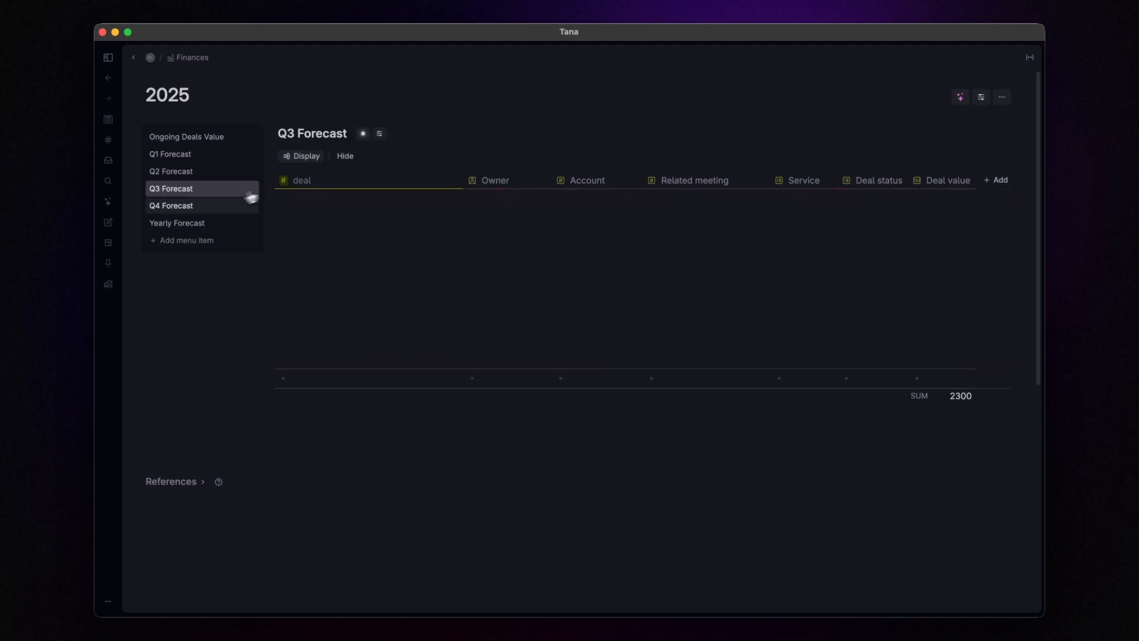
click(379, 134)
mouse_move(427, 153)
click(560, 174)
Step: Add the Deal value column to the Q4 Forecast table and calculate its sum
click(380, 134)
click(408, 274)
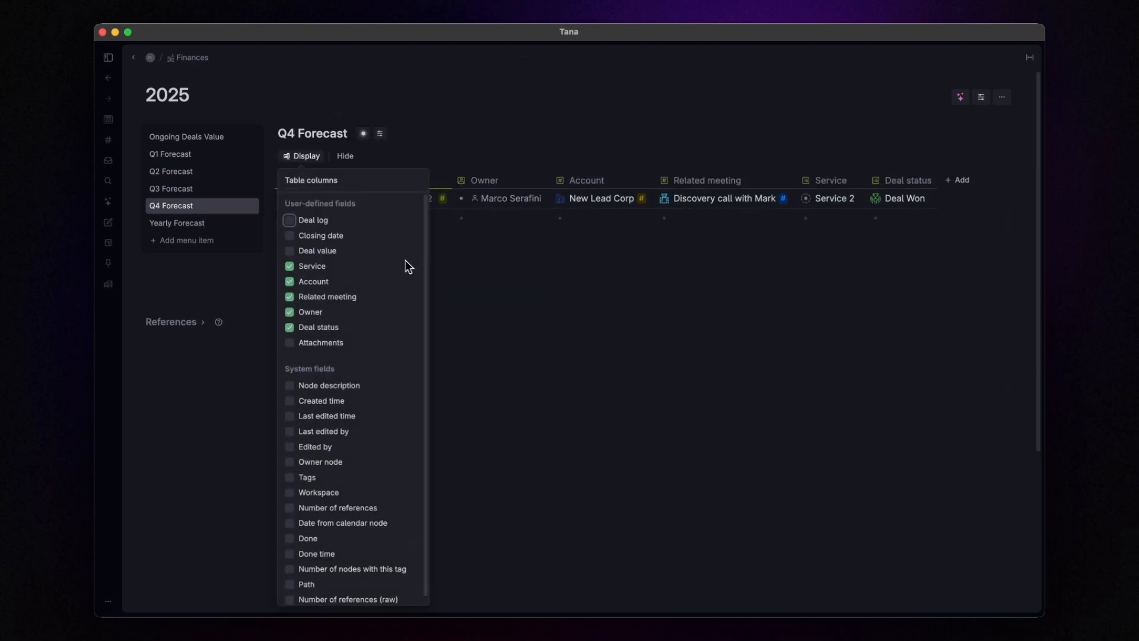
click(375, 252)
key(Escape)
click(948, 179)
mouse_move(946, 261)
click(808, 260)
Step: Open the Yearly Forecast search and show its results as a table
click(190, 223)
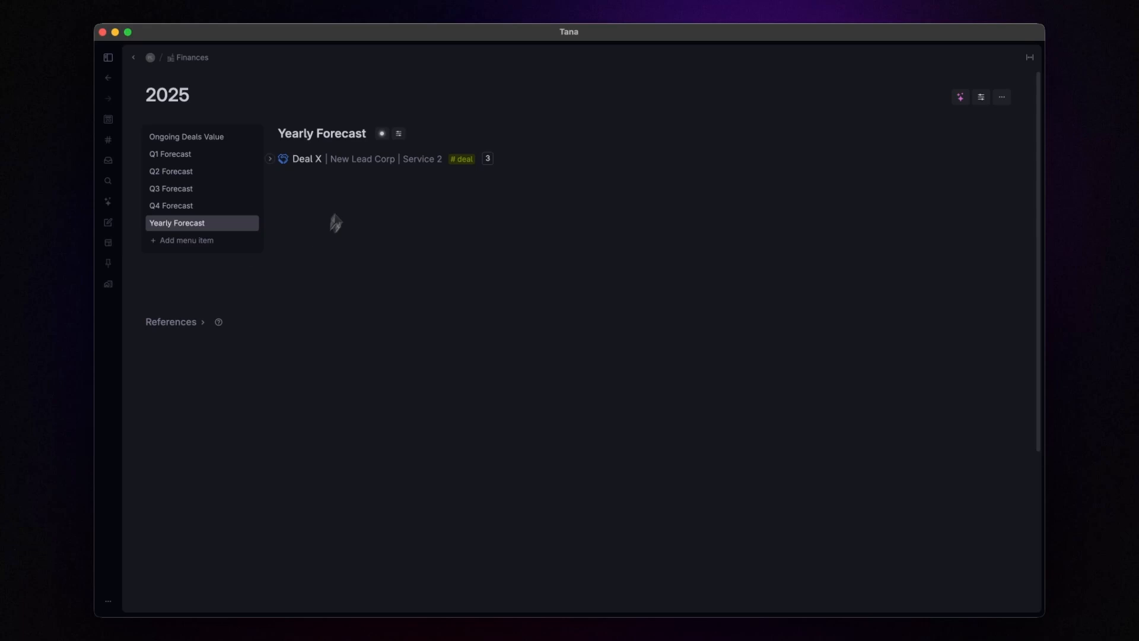
click(399, 133)
mouse_move(520, 159)
click(570, 171)
Step: Add the Deal value column to the Yearly Forecast table and calculate its sum
click(398, 133)
click(426, 259)
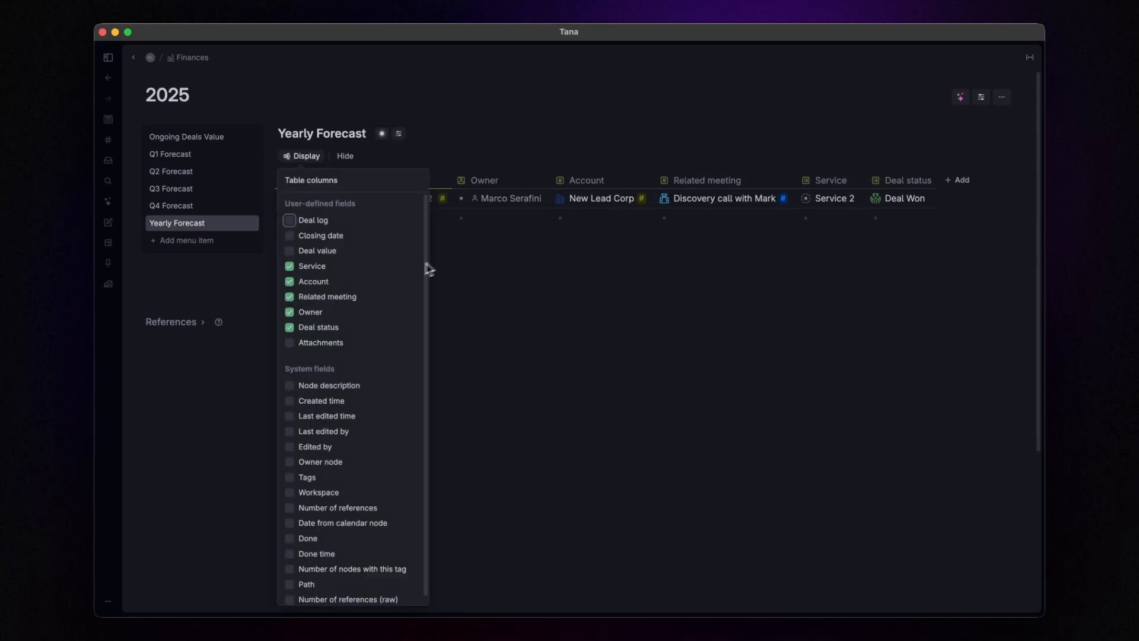
click(320, 249)
key(Escape)
click(948, 180)
mouse_move(956, 262)
click(807, 261)
Step: Return to Ongoing Deals Value, restore the sidebar and reopen the 2025 page from the Finances page
click(202, 137)
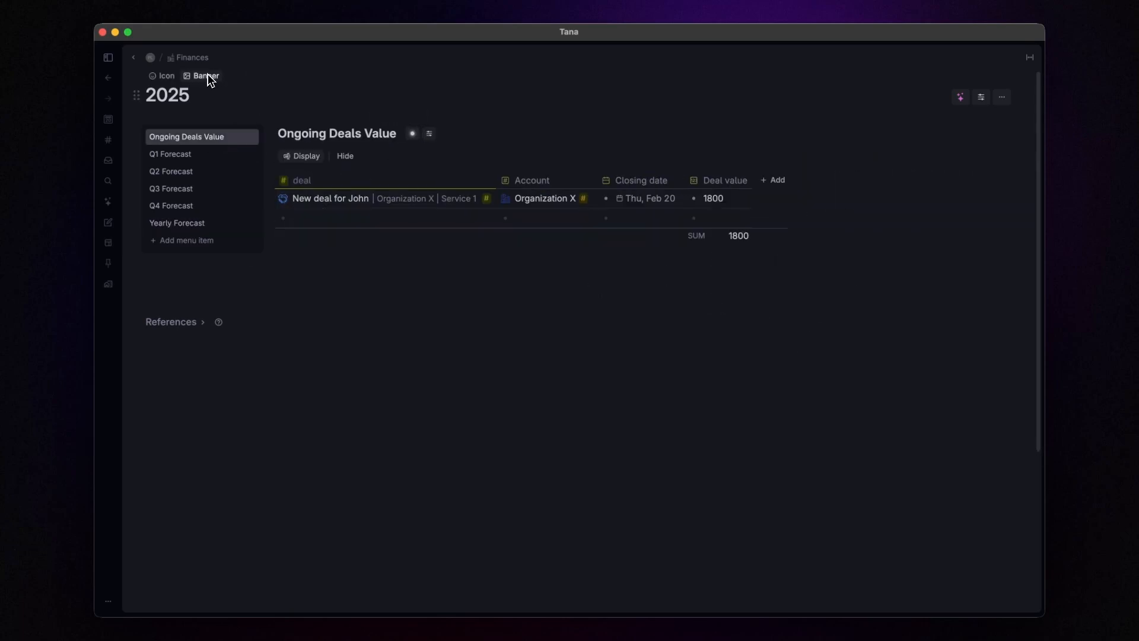
click(109, 58)
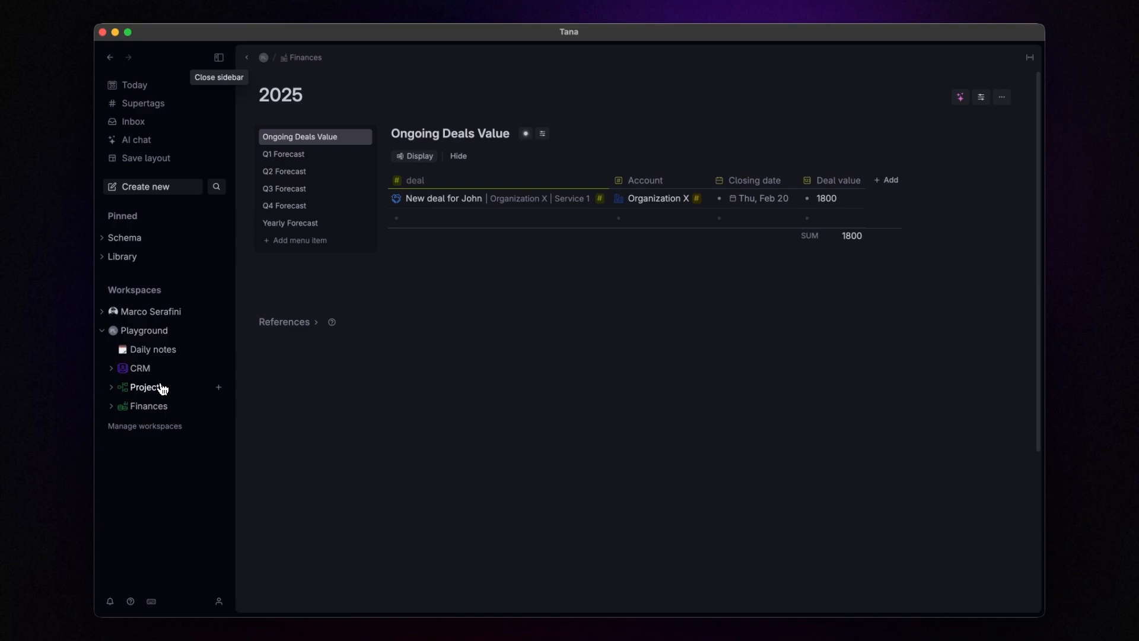
click(150, 406)
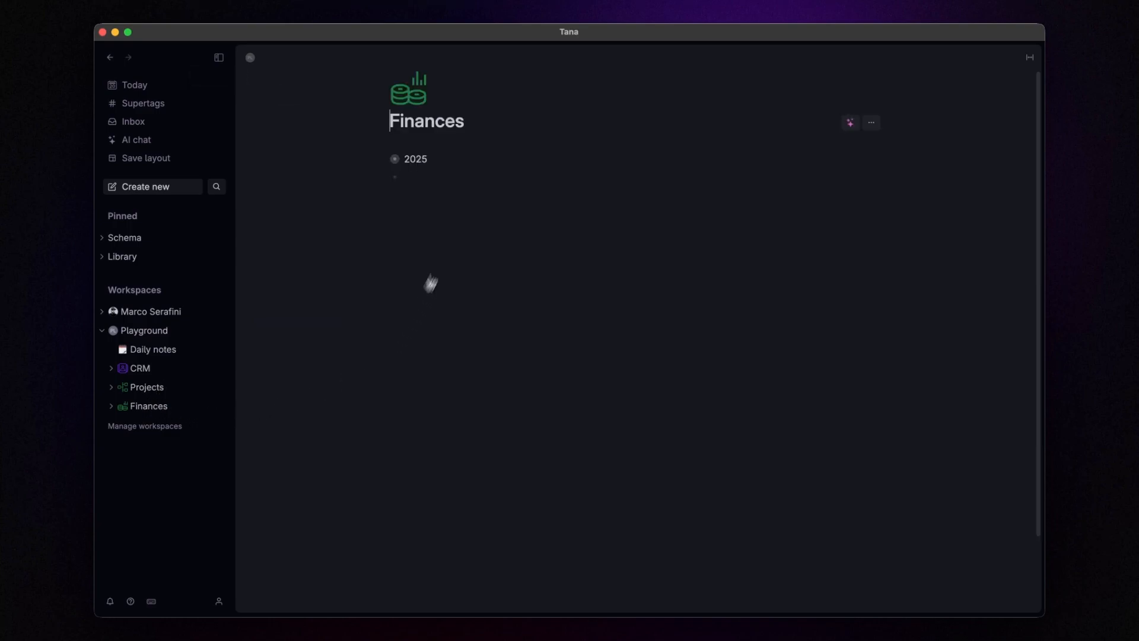
click(405, 163)
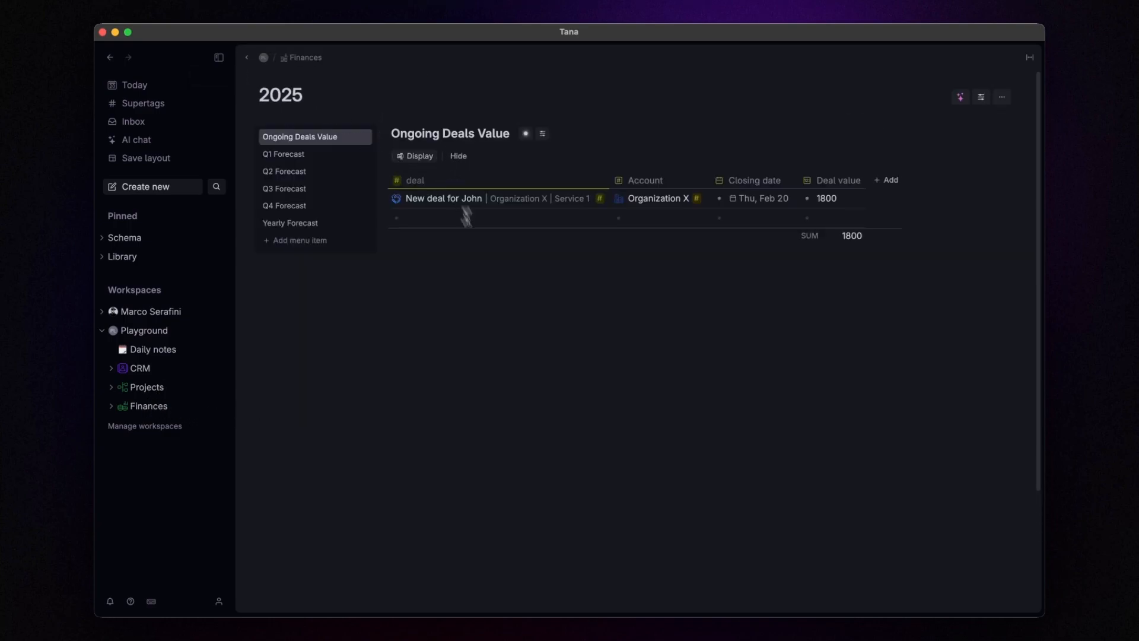